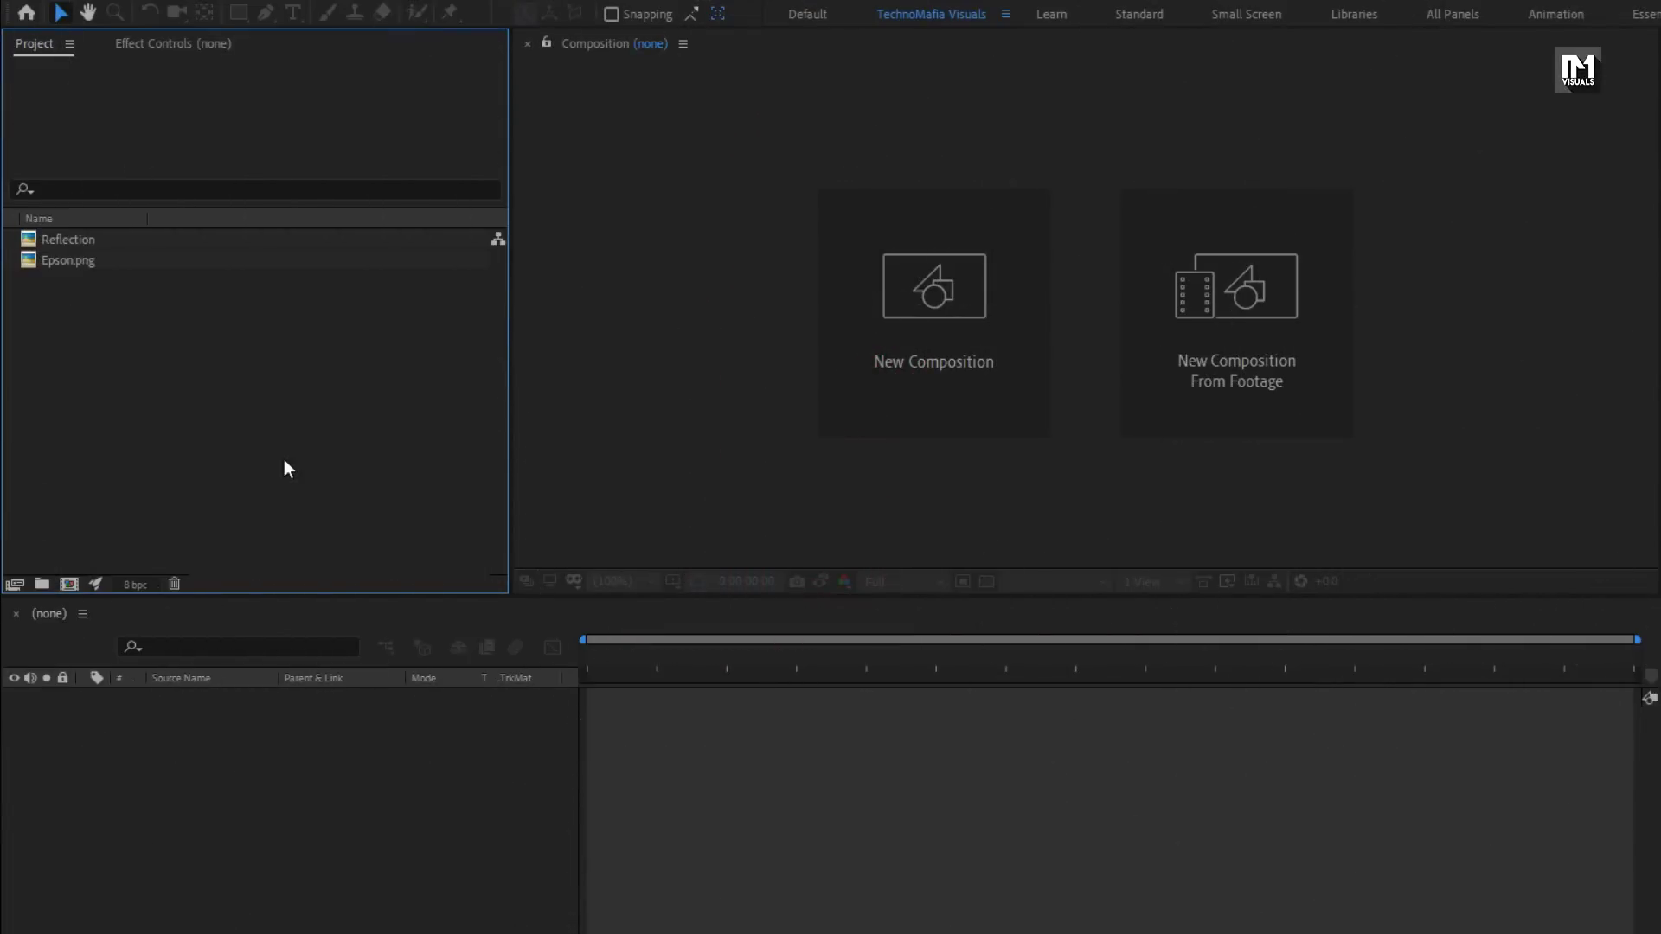
Inspect the Reflection and Epson.png footage details, then start a new composition
click(76, 242)
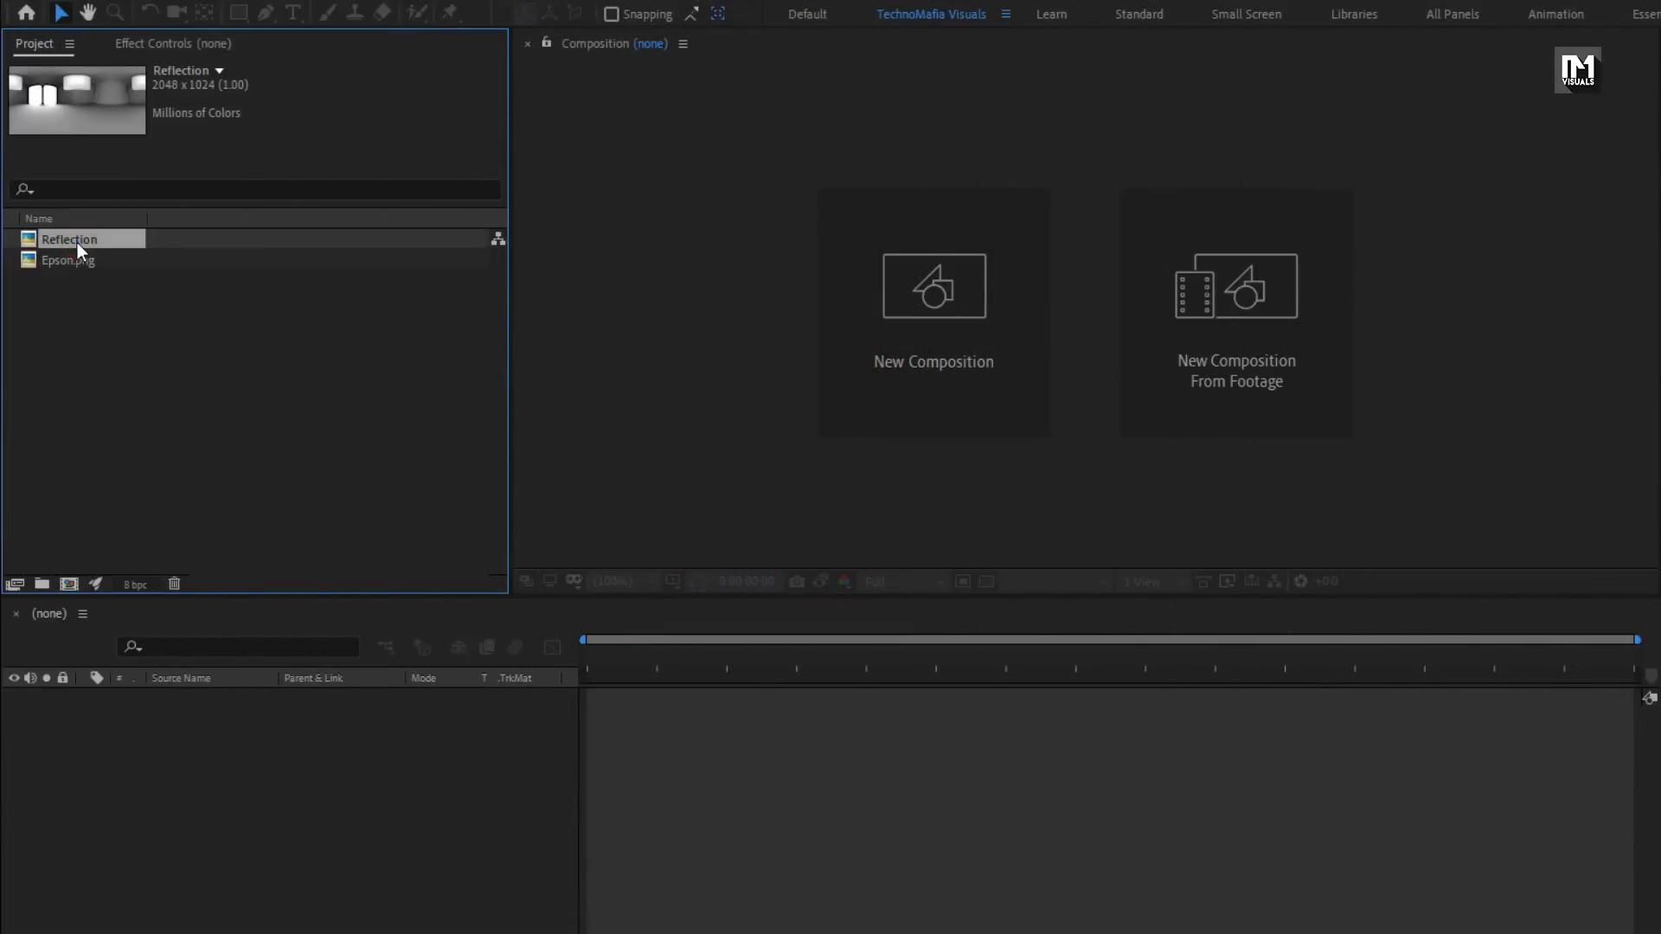
click(80, 260)
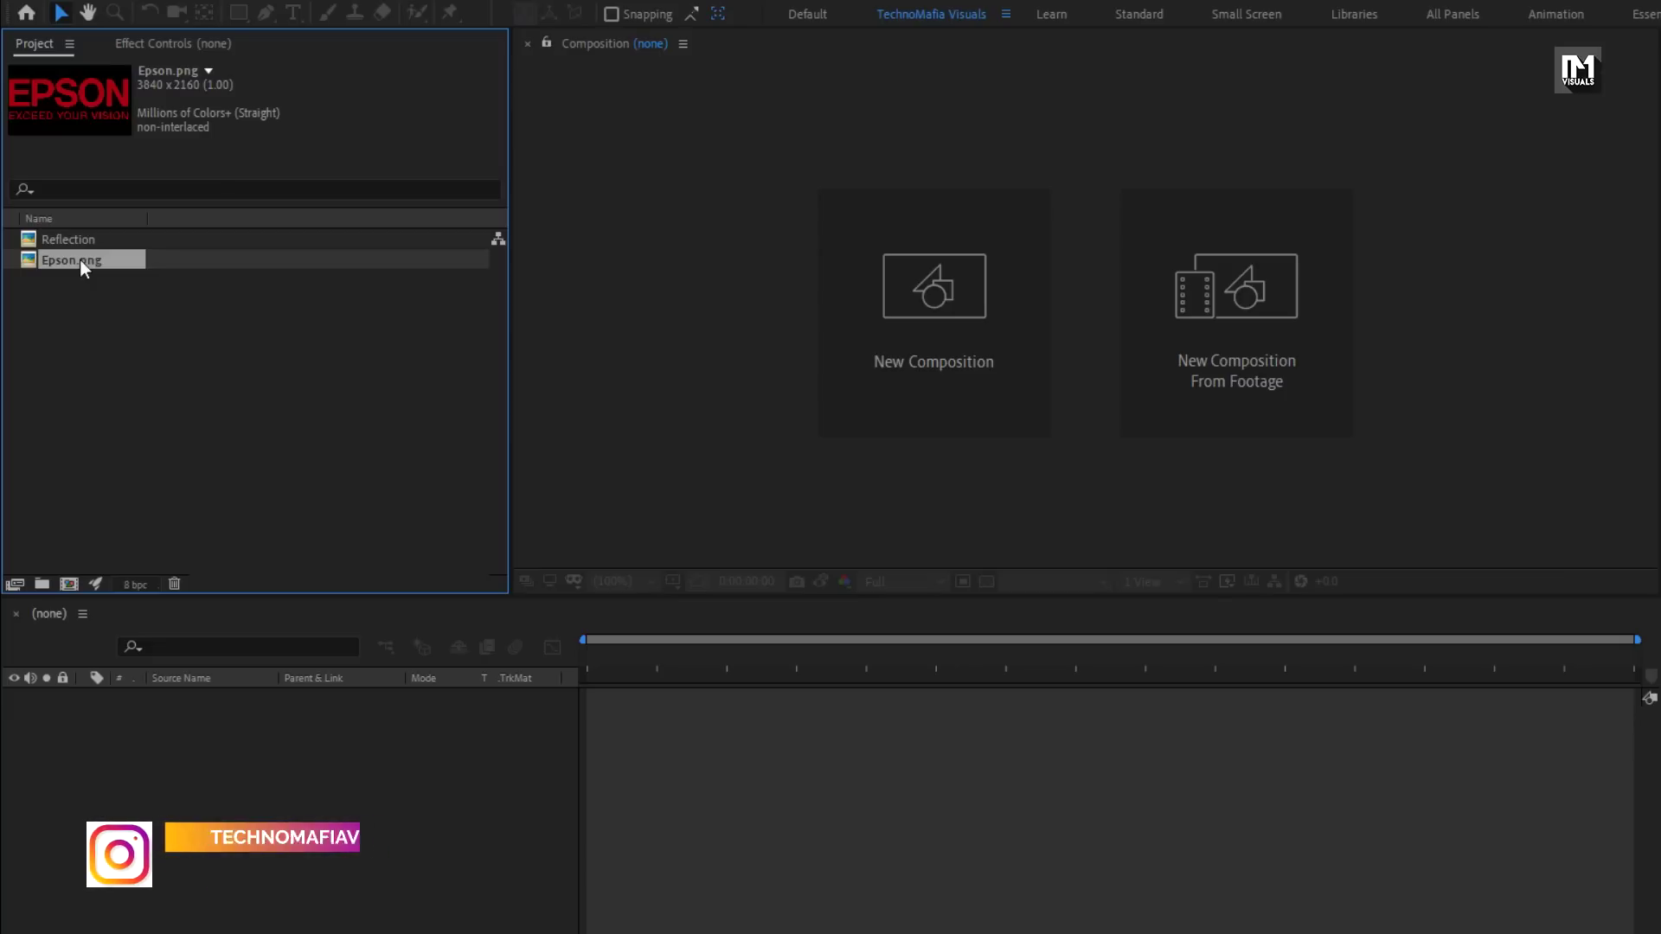
key(ctrl+n)
Create the 1920×1080 composition Logo_reveal with a duration of 0:00:08:00
click(864, 302)
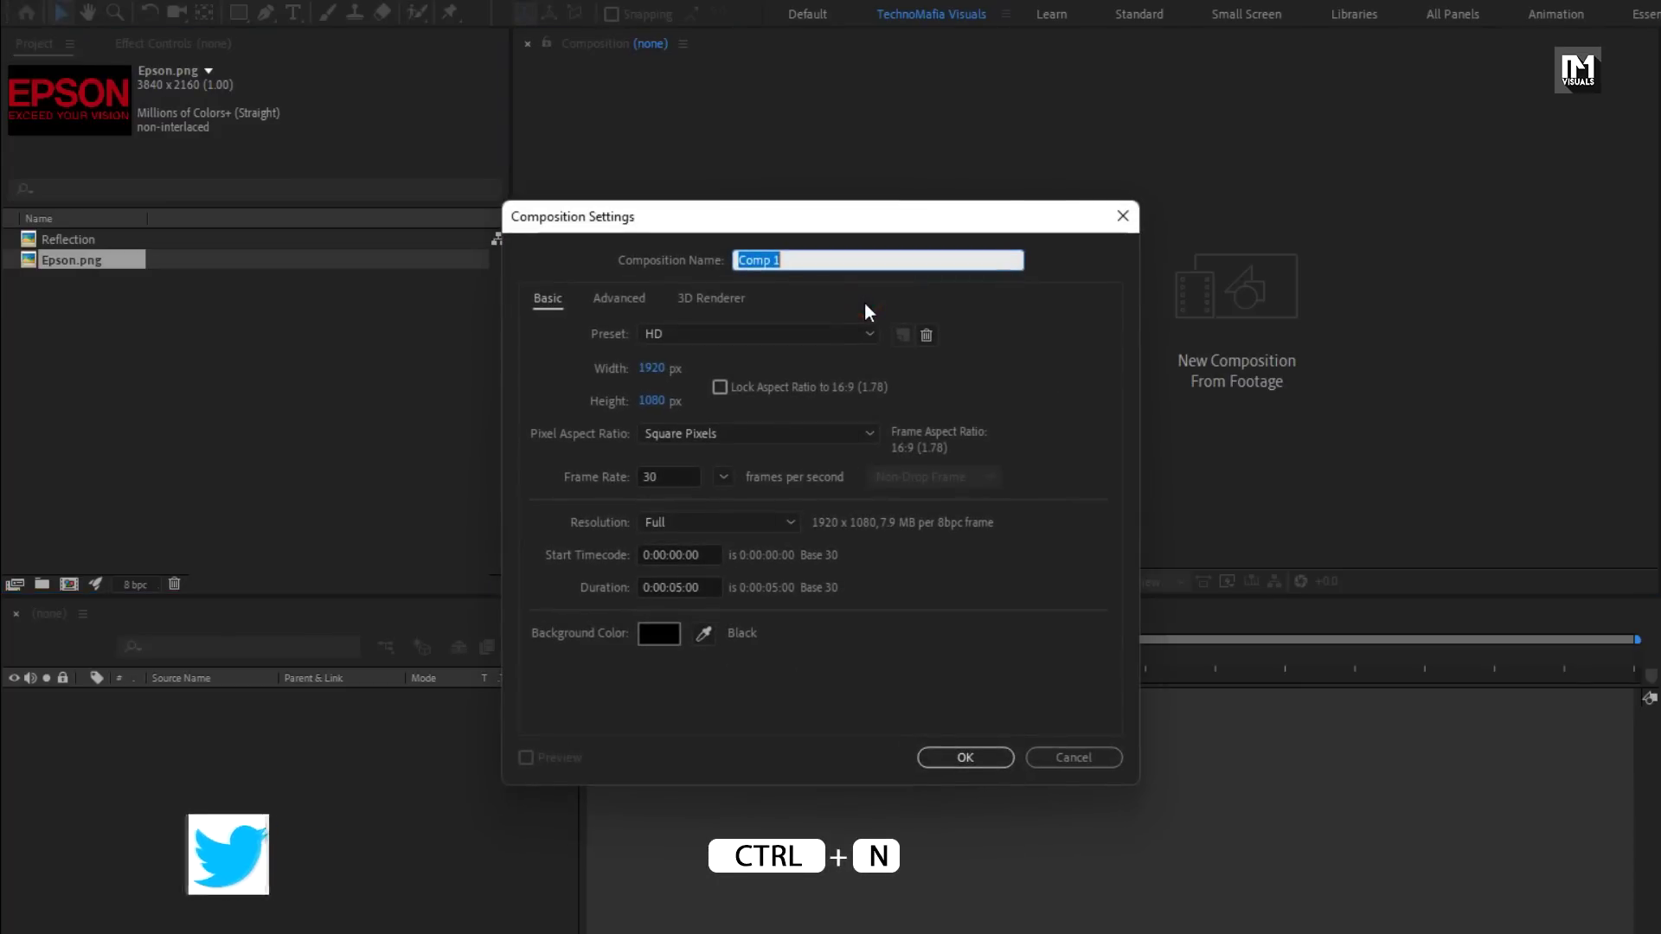
text(Logo_reveal)
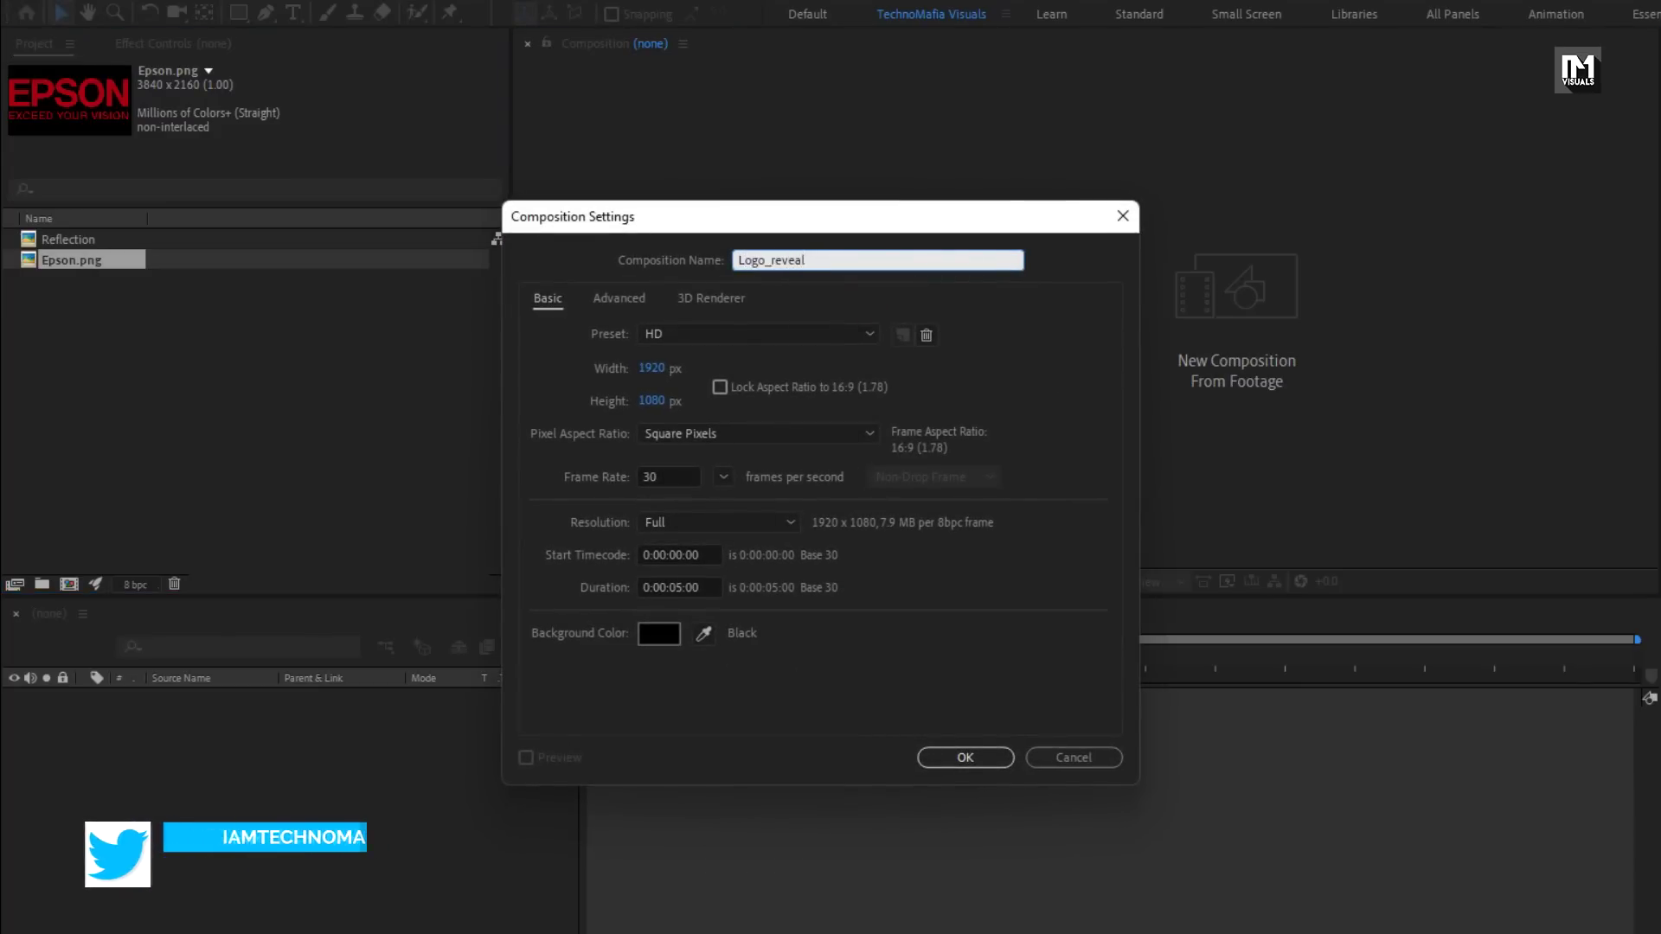
click(683, 588)
text(10)
text(8)
click(927, 756)
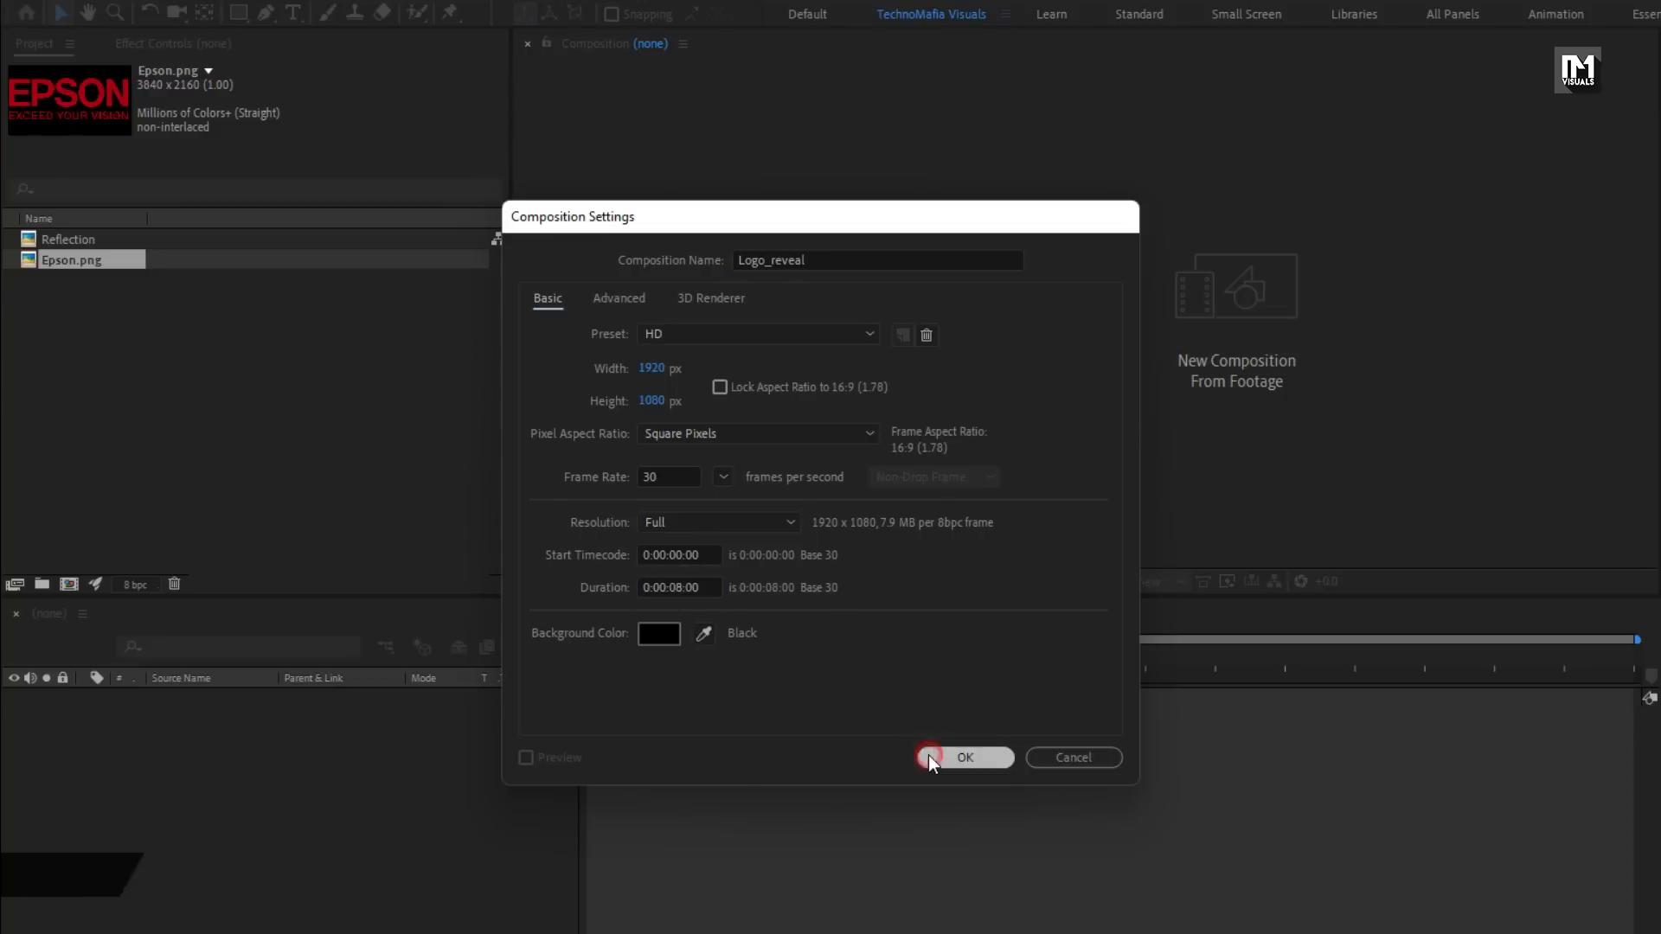
right_click(257, 713)
Add a new full-frame solid layer named BG
mouse_move(409, 725)
click(693, 784)
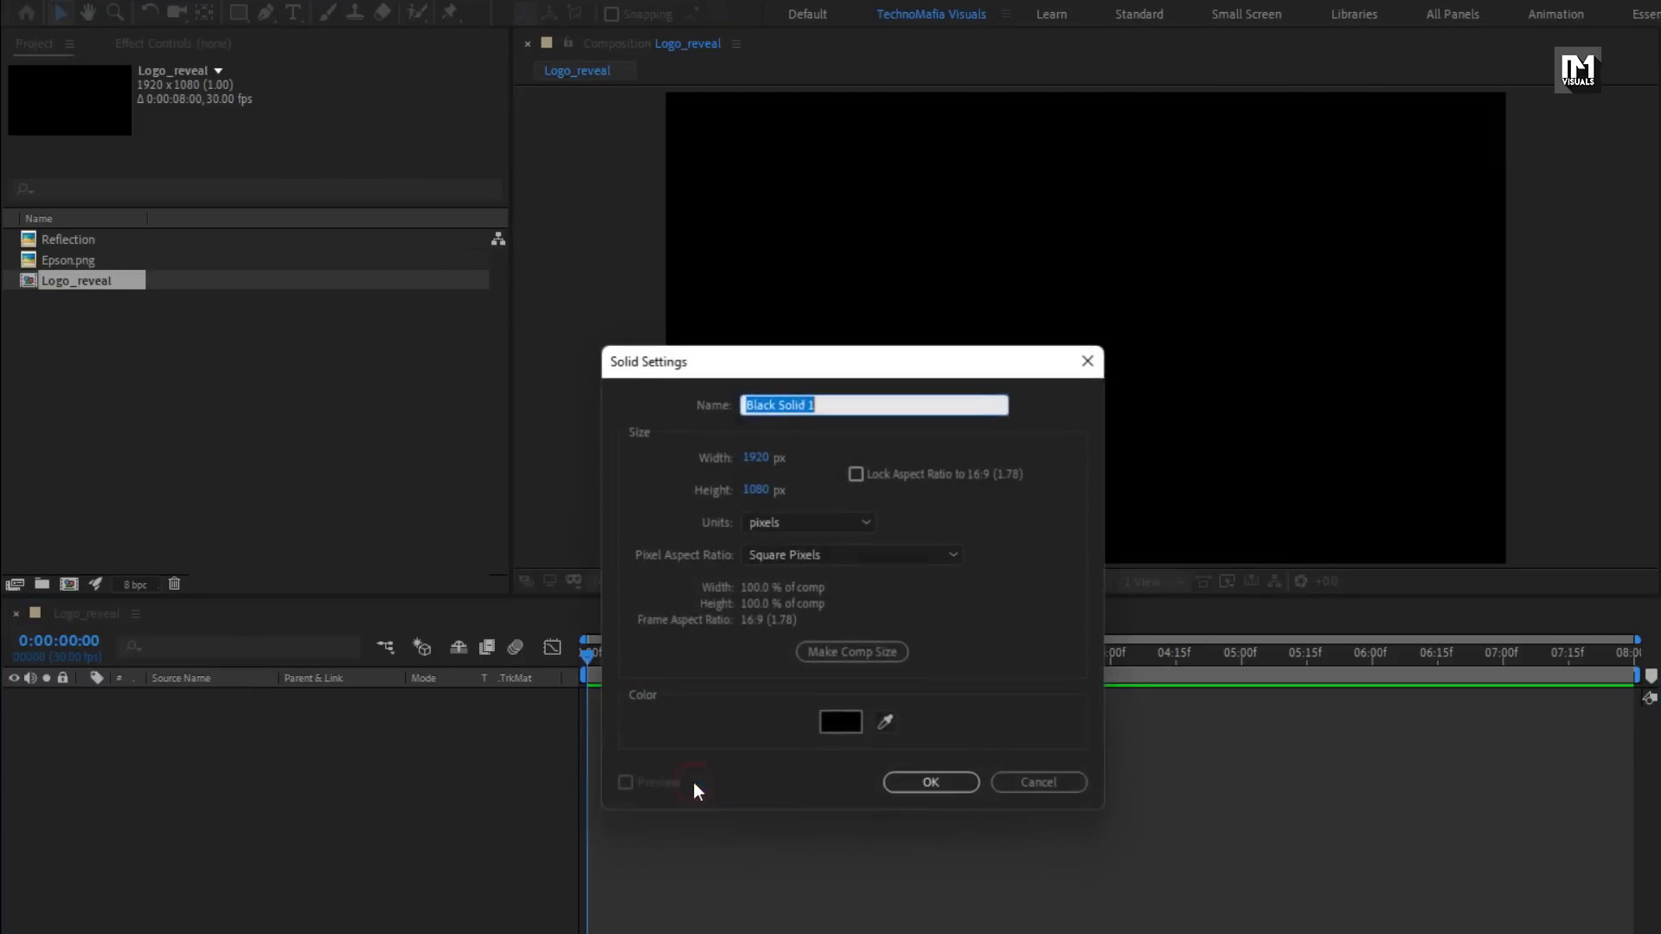
text(BG)
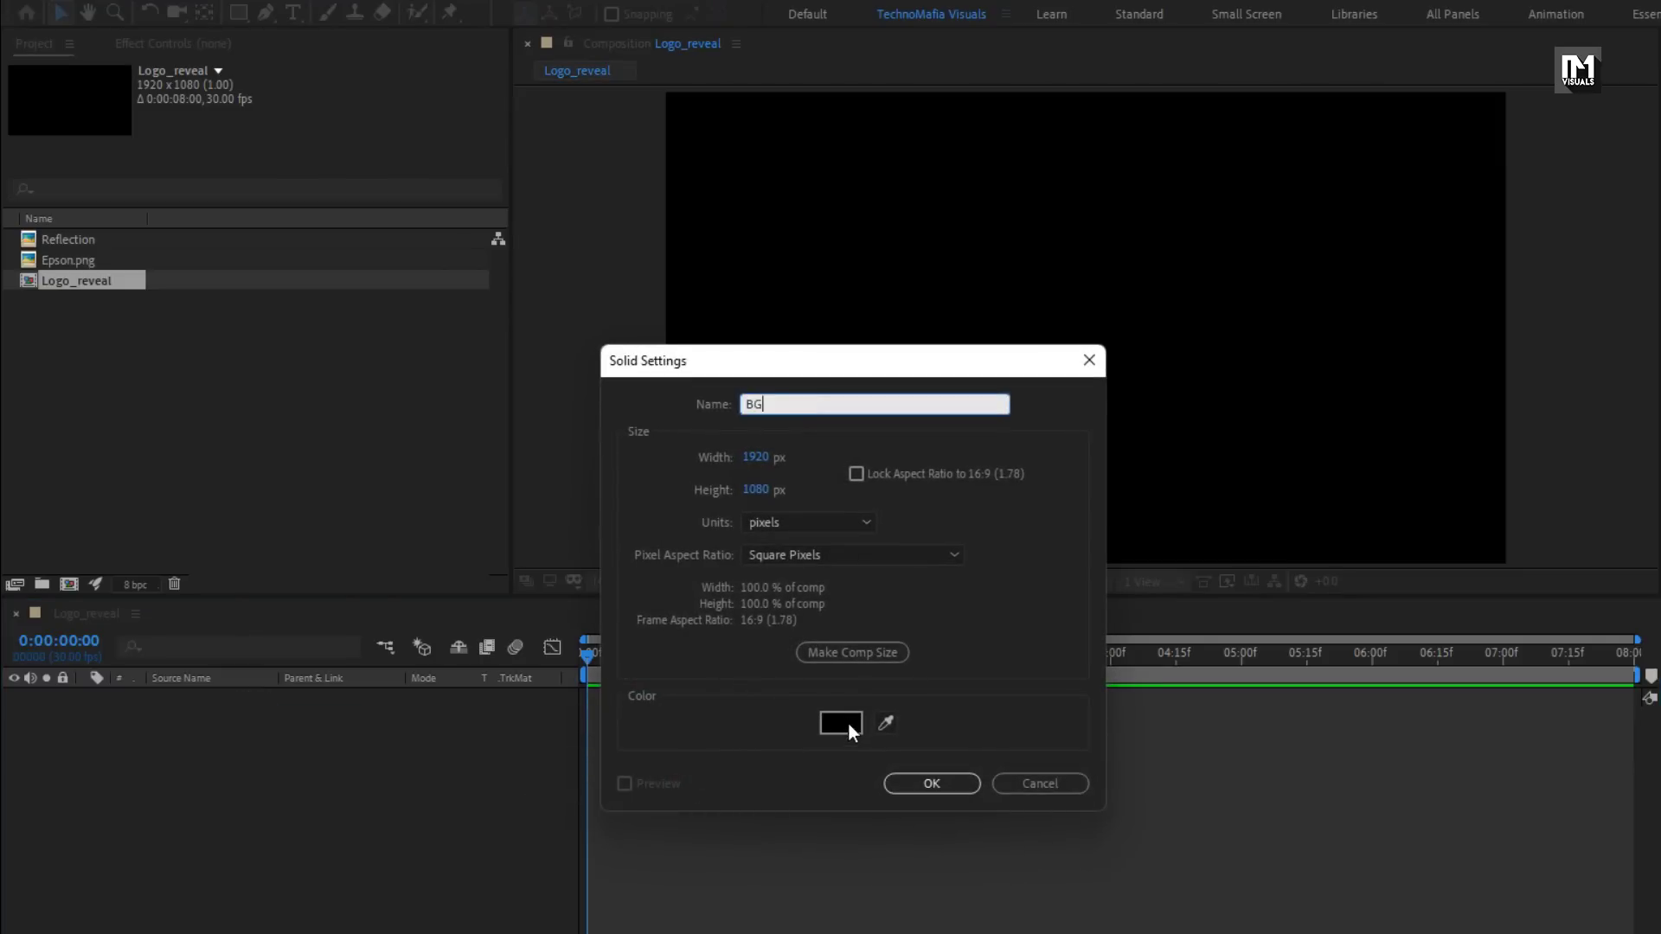
click(932, 783)
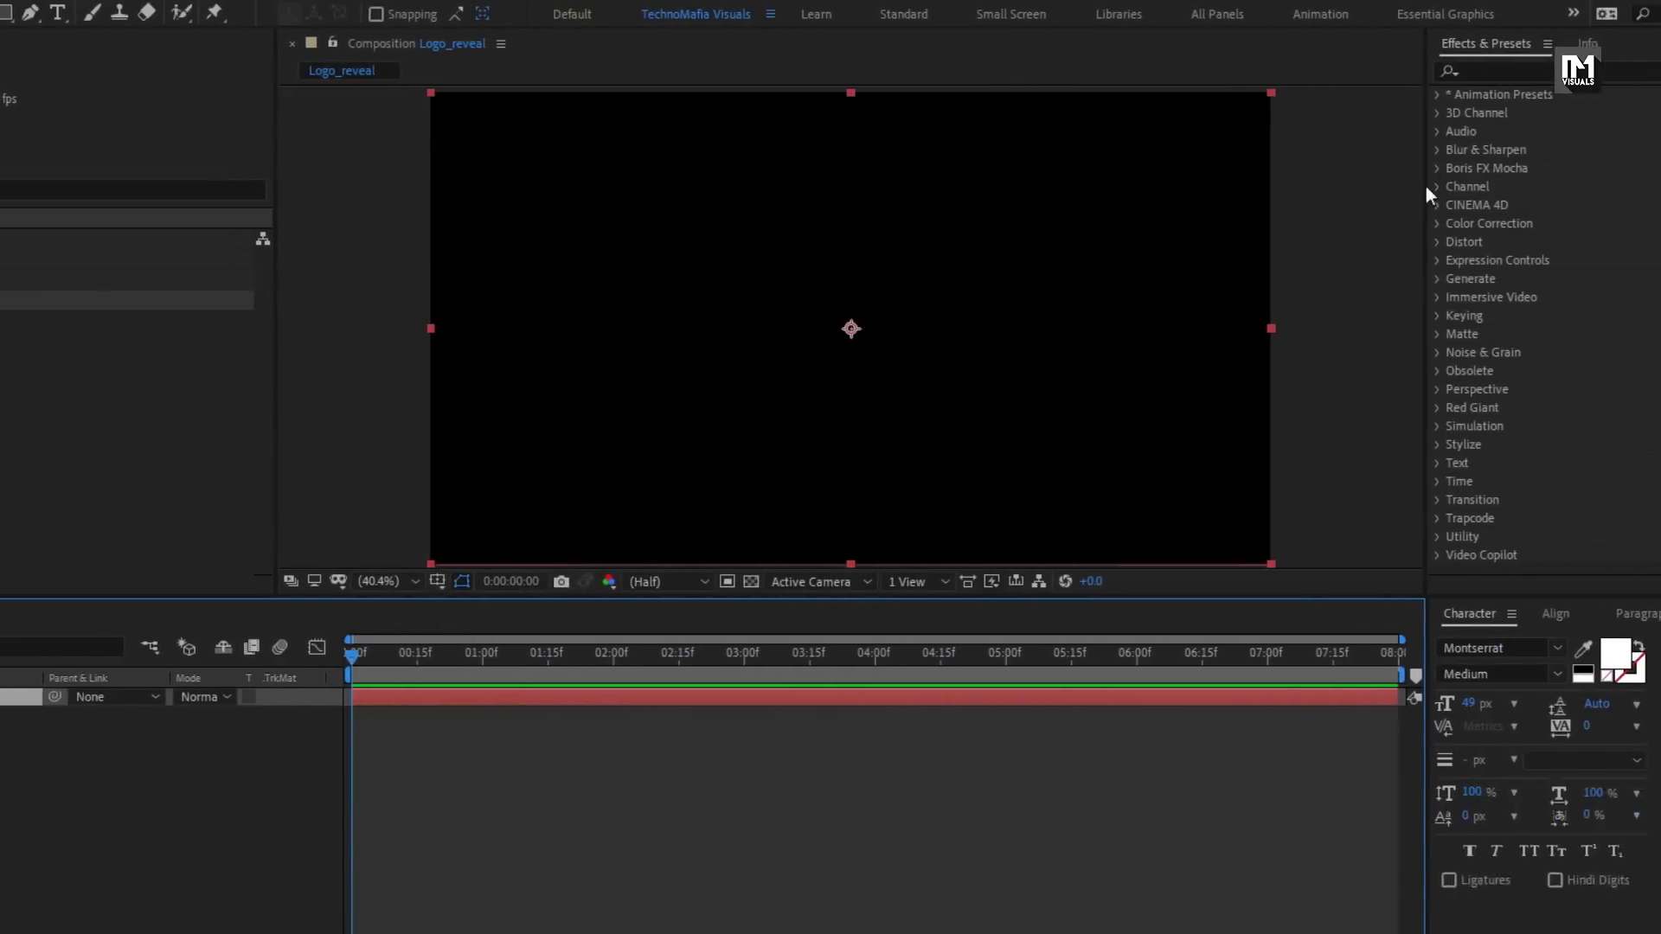
Apply a Fill effect to BG and colour it light grey D4D3D3
click(1406, 71)
text(fill)
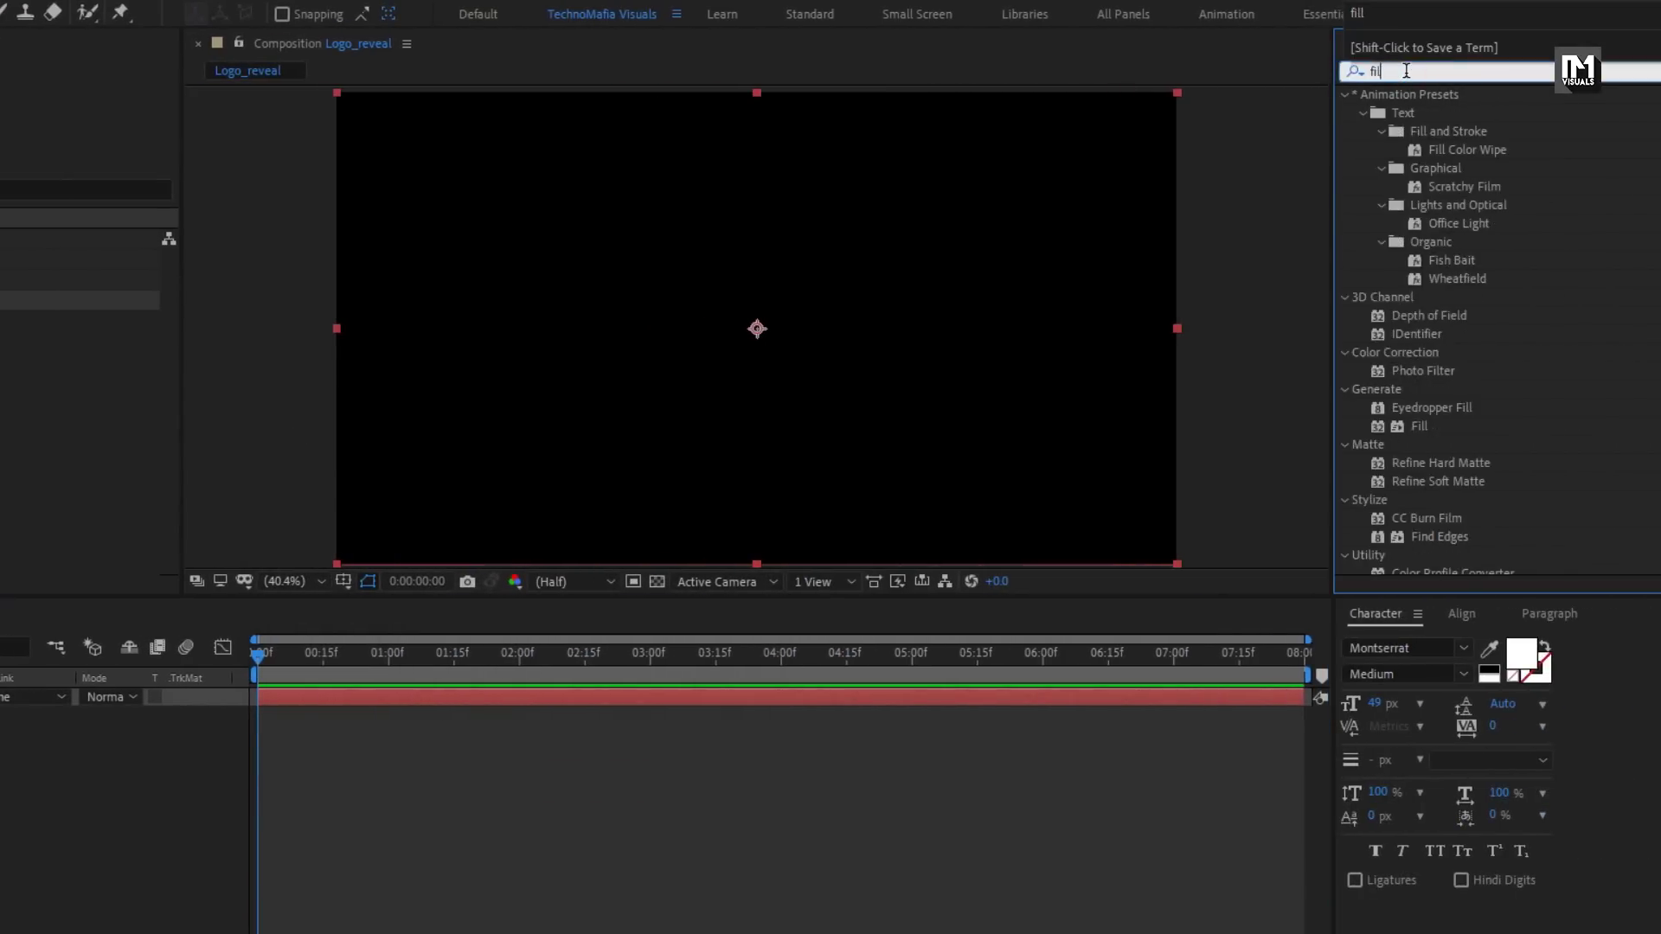
drag(1429, 210, 771, 323)
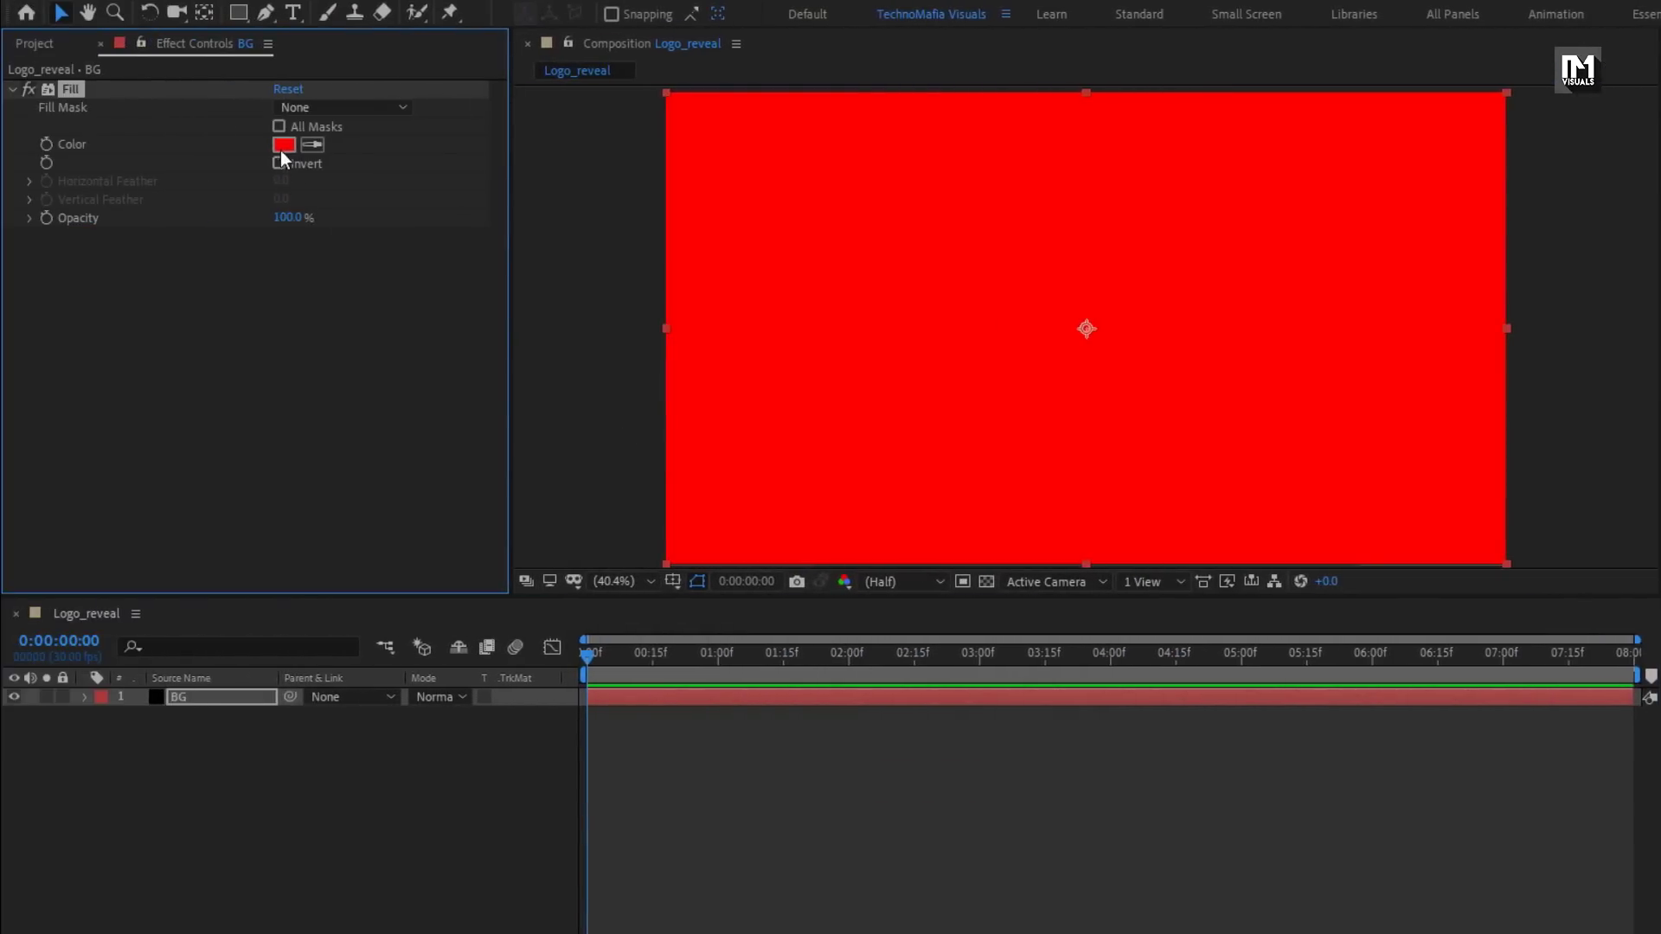
click(202, 144)
mouse_move(74, 330)
mouse_down()
mouse_move(59, 326)
mouse_move(54, 357)
mouse_up()
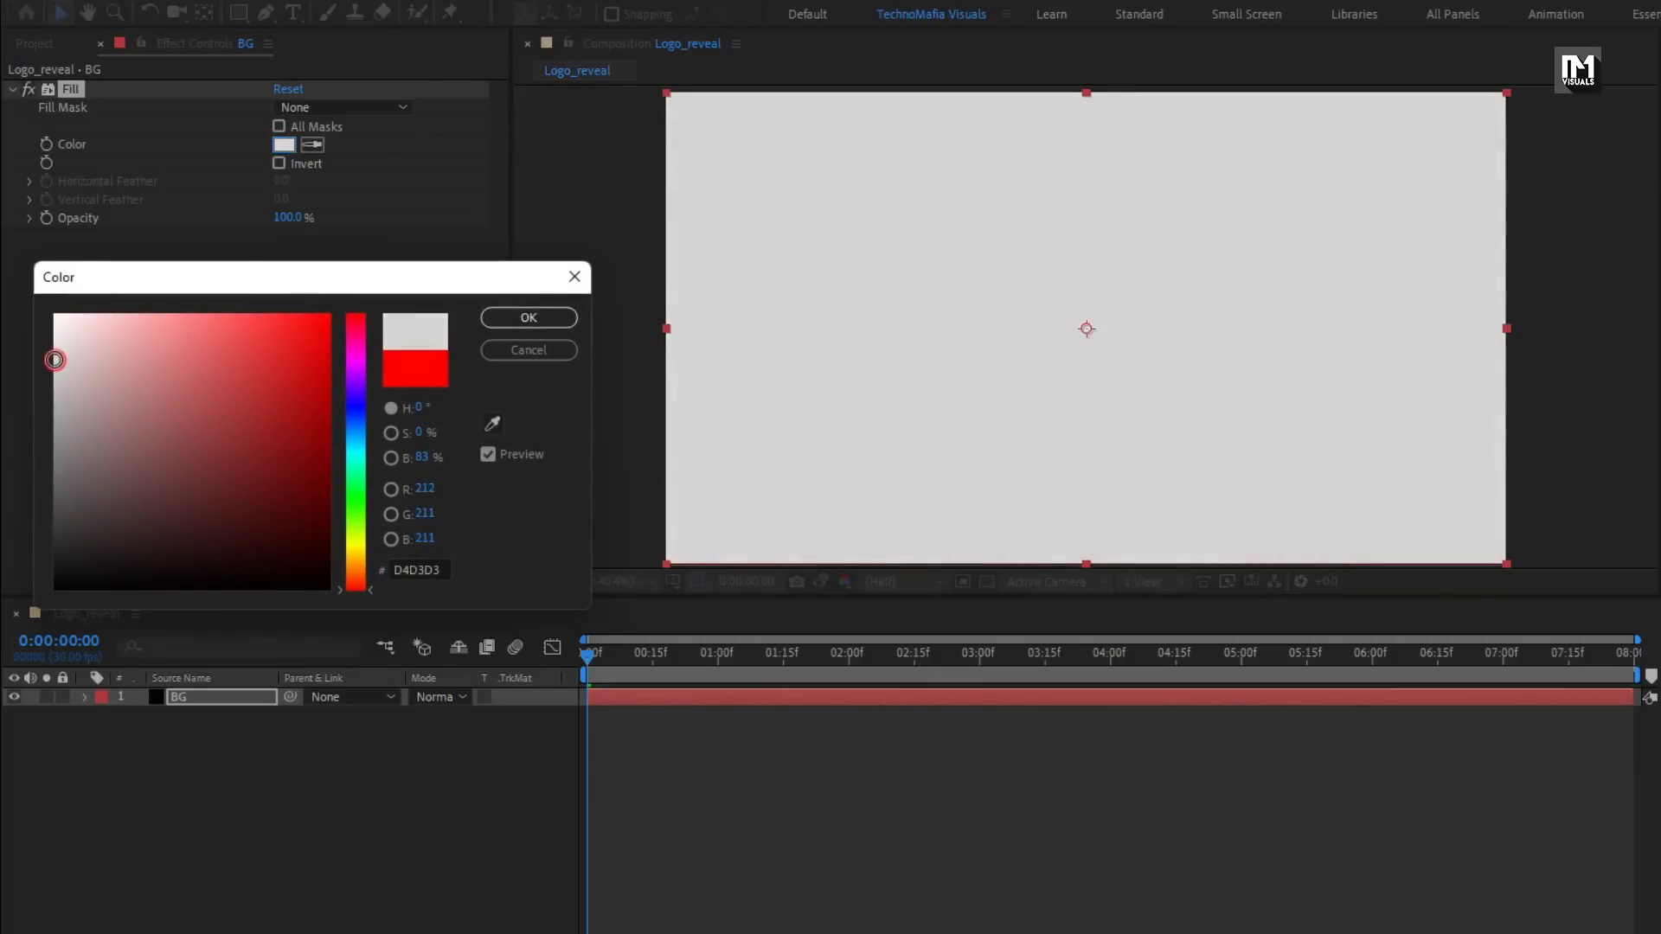
click(505, 322)
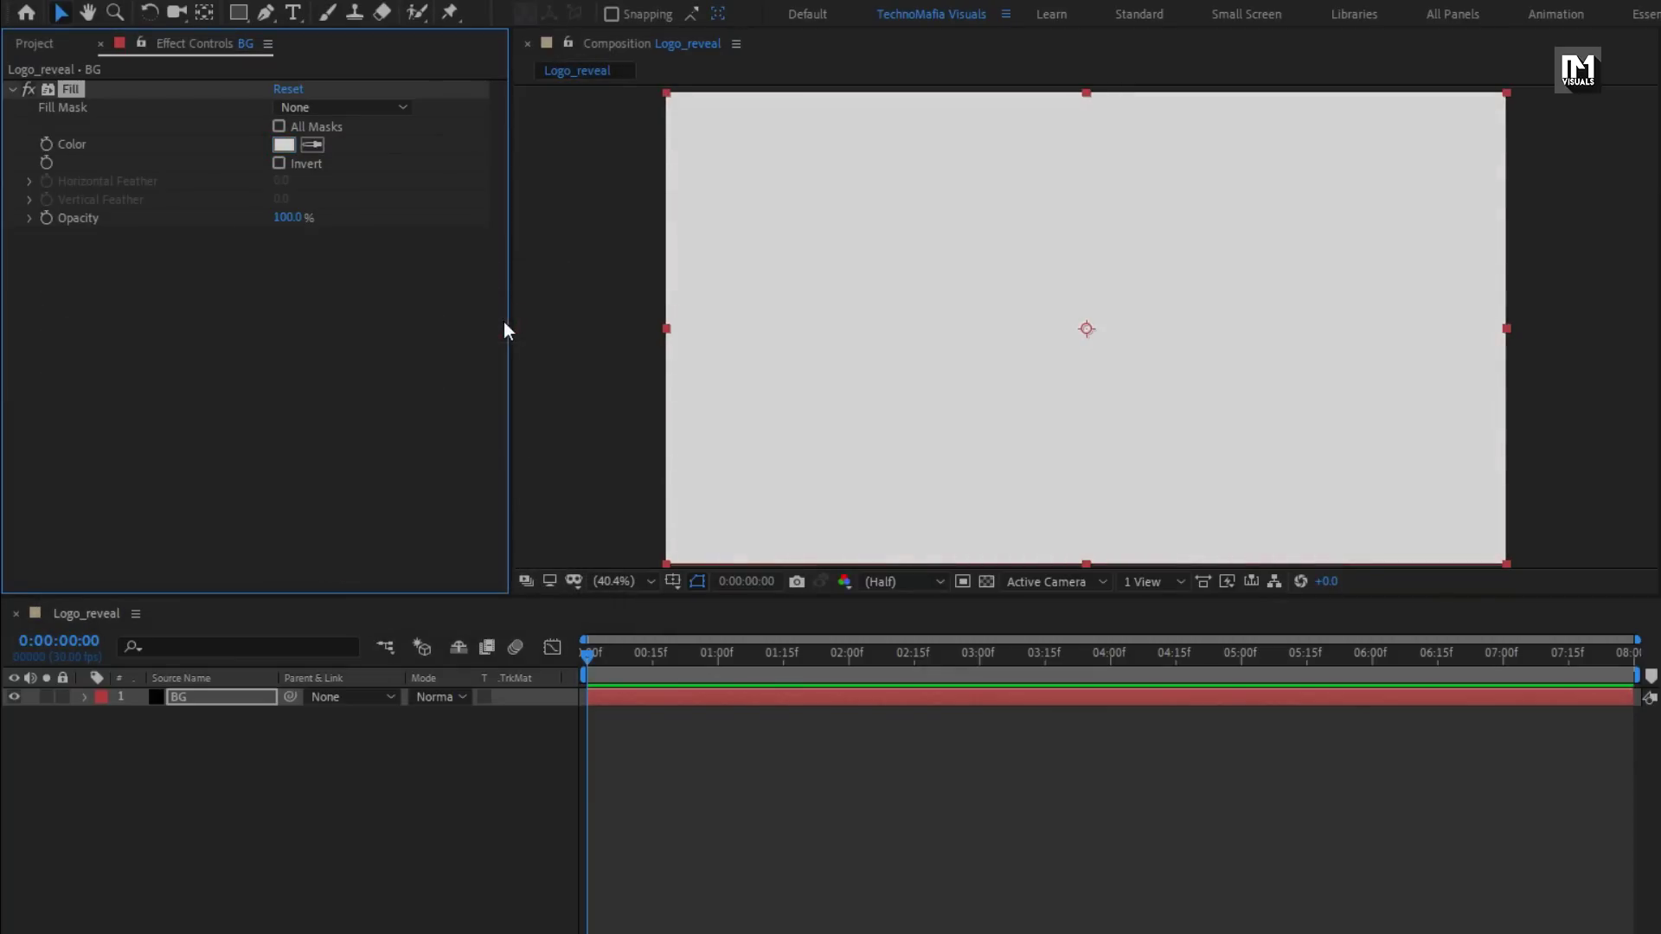
click(52, 45)
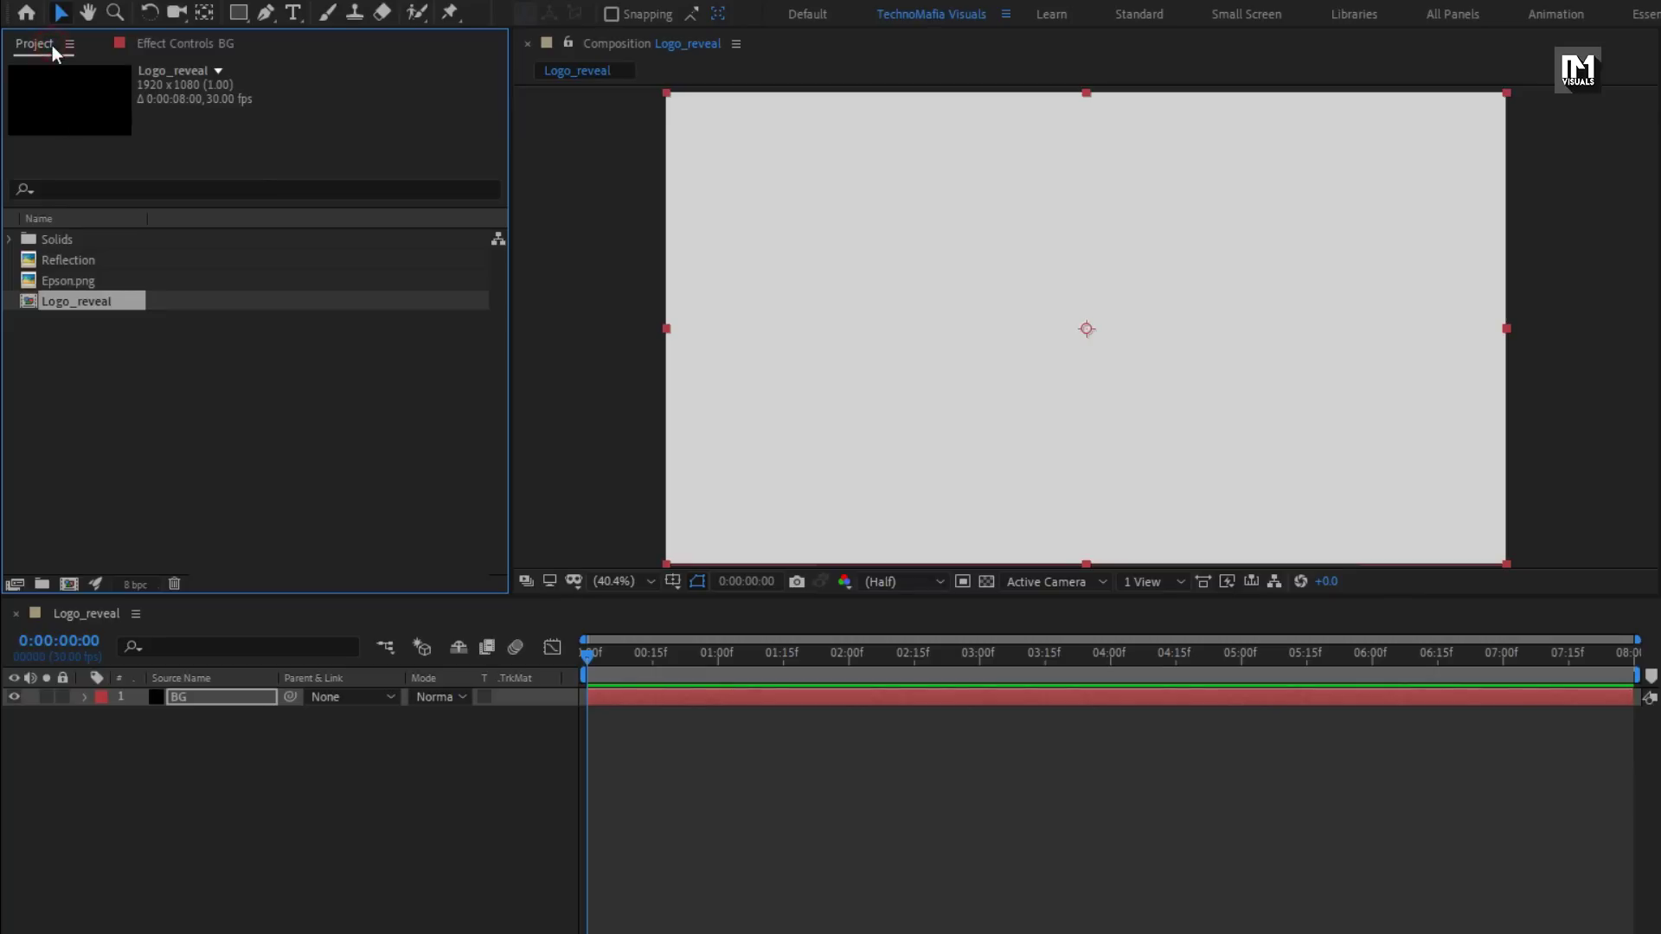
Place Epson.png above BG in Logo_reveal and scale it down to 25%
click(61, 277)
drag(60, 281, 1083, 328)
key(s)
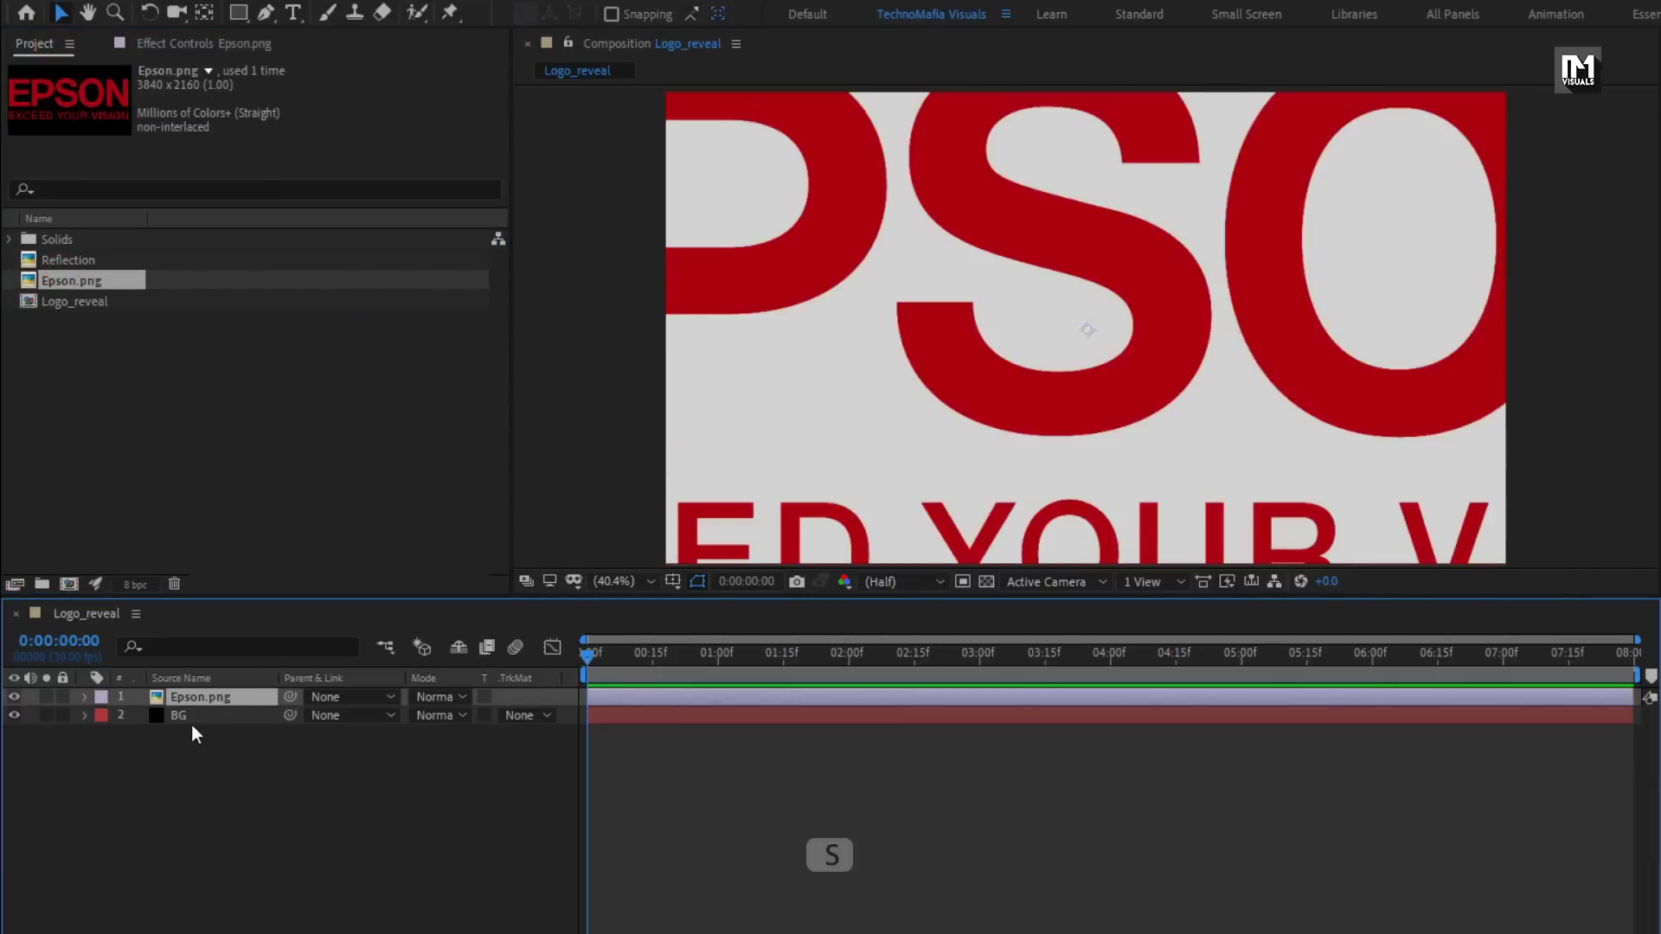
click(206, 694)
key(s)
drag(470, 719, 385, 717)
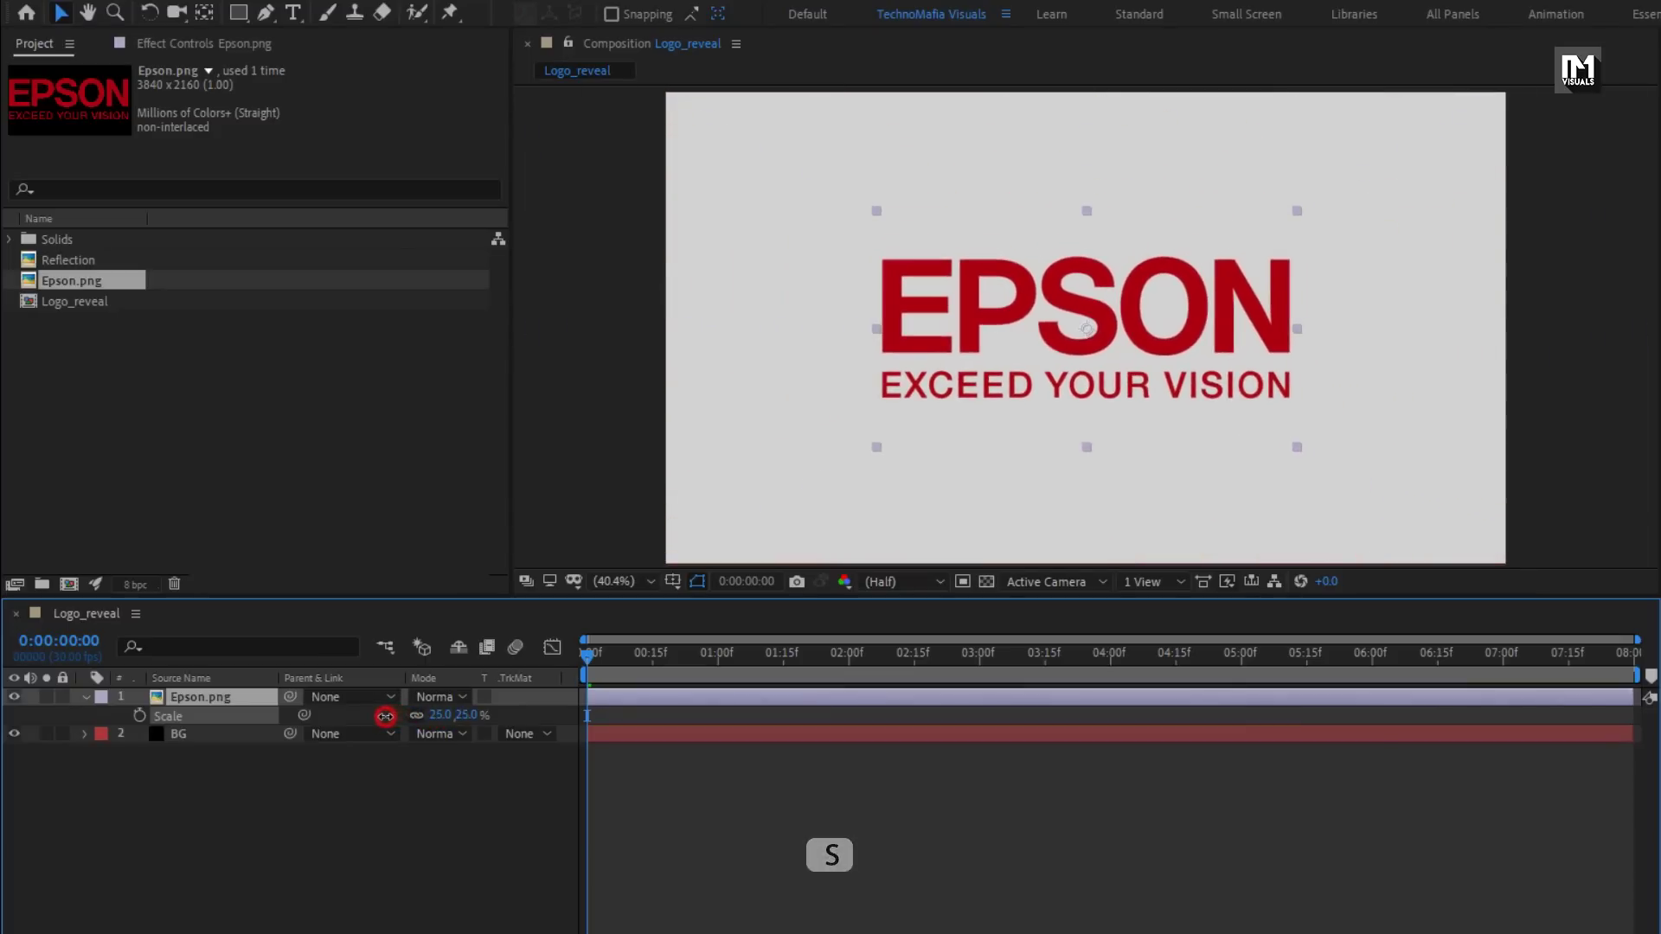
click(82, 697)
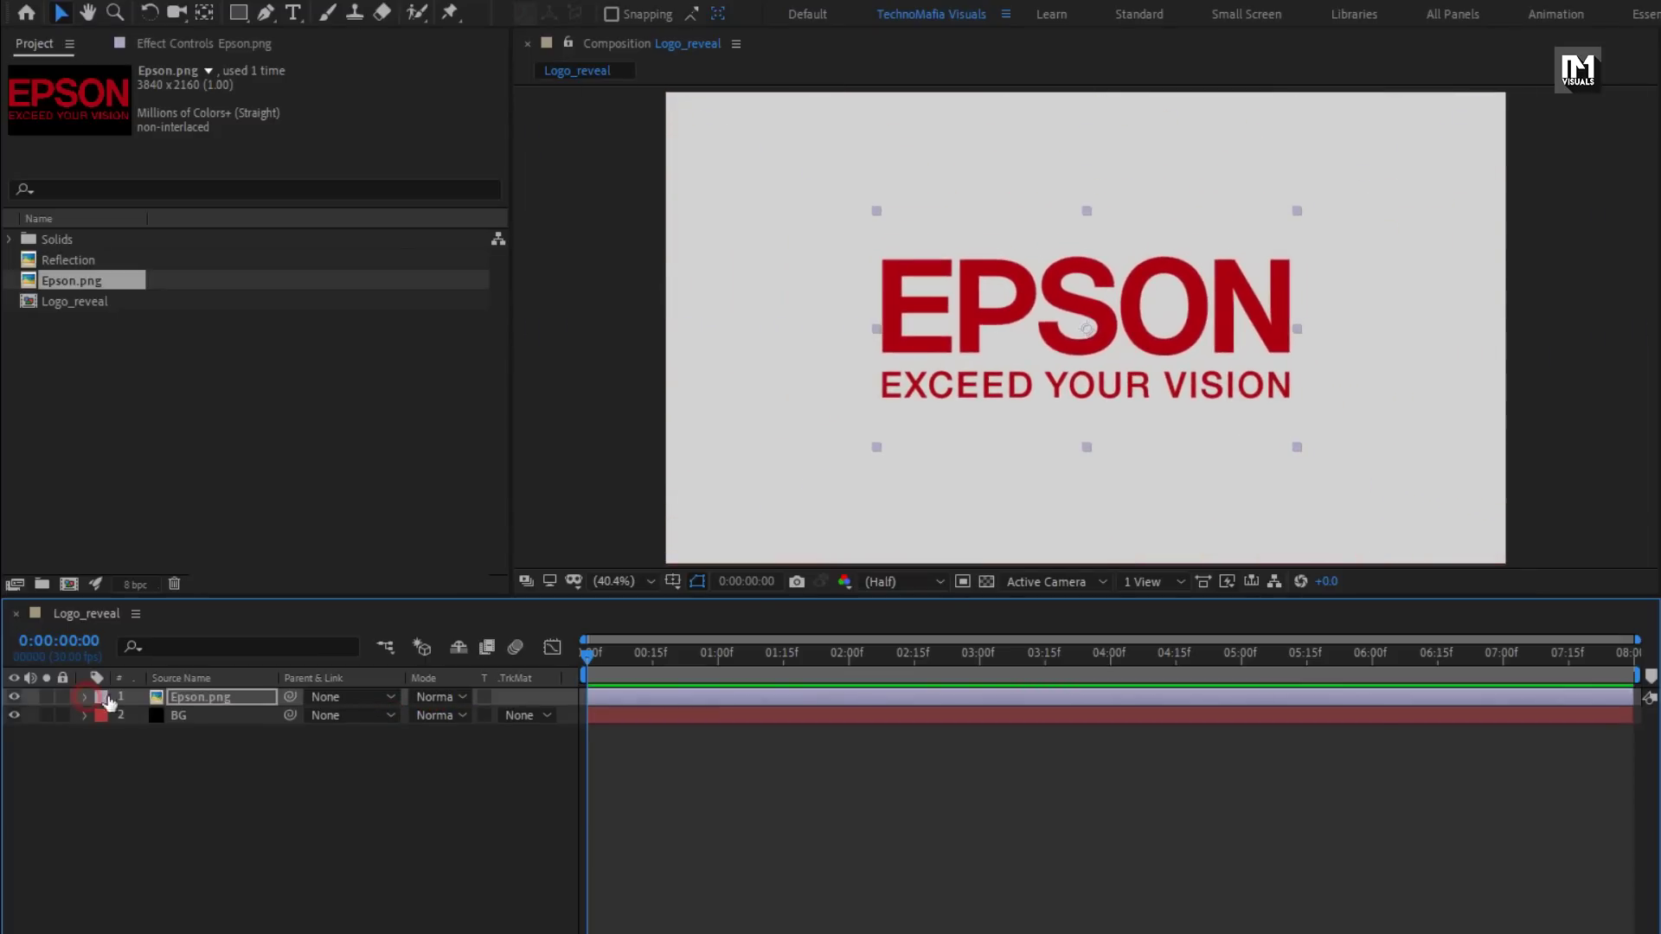
right_click(209, 698)
Pre-compose the Epson.png layer as 'Logo', moving all attributes into it
click(251, 606)
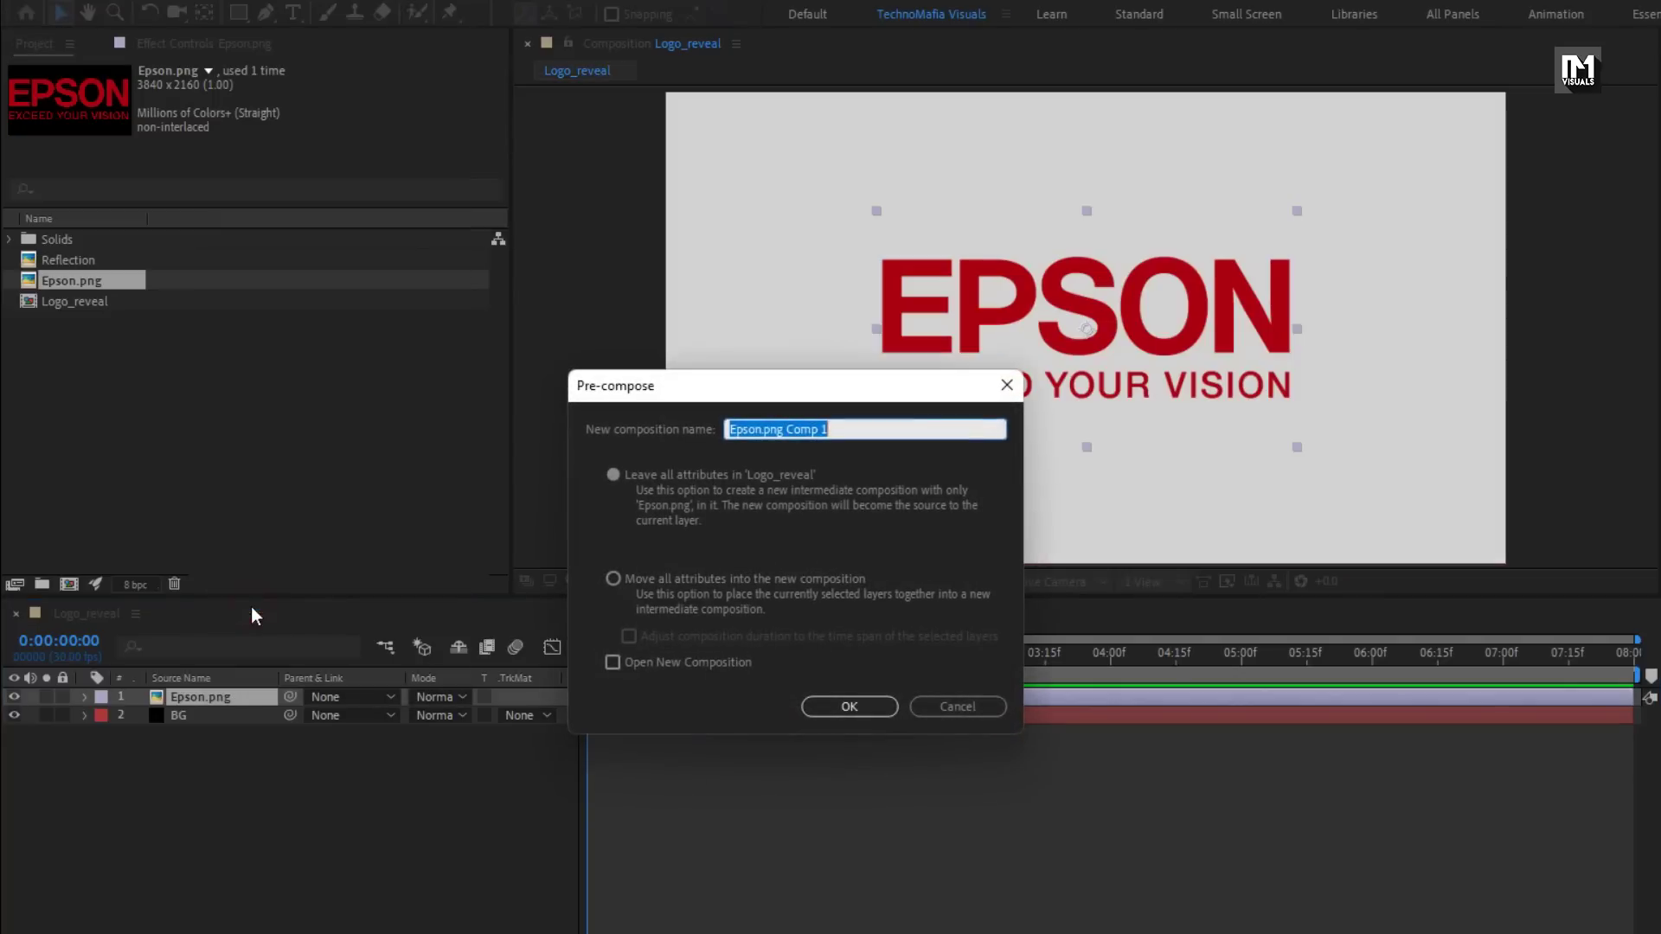
text(Logo)
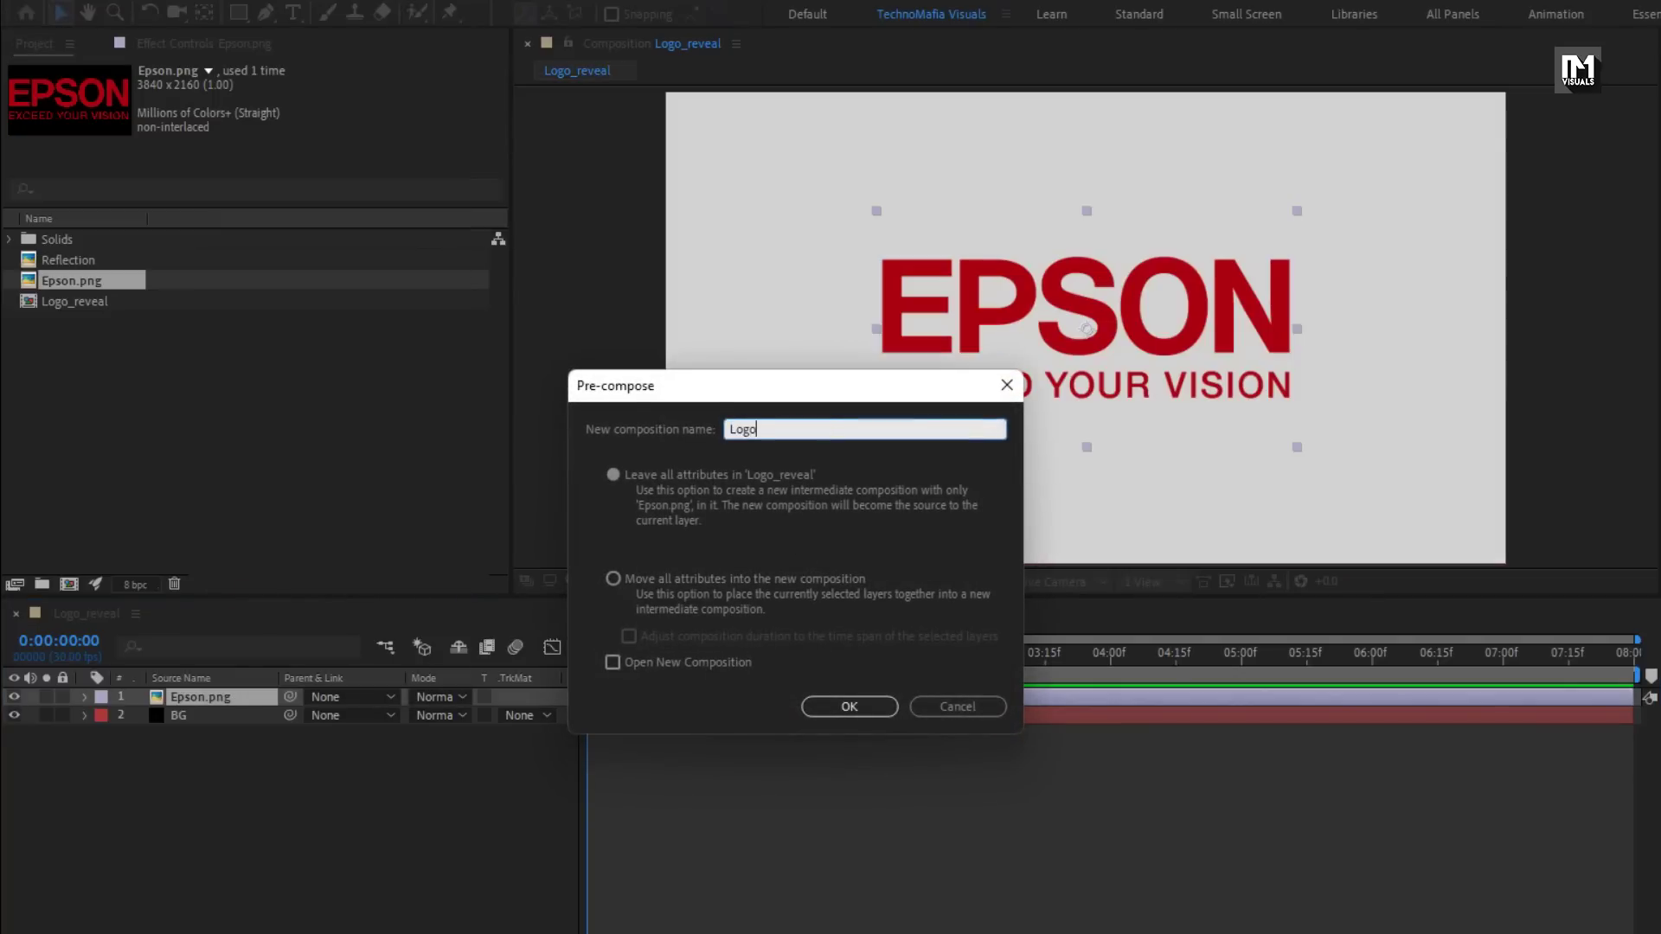
click(616, 576)
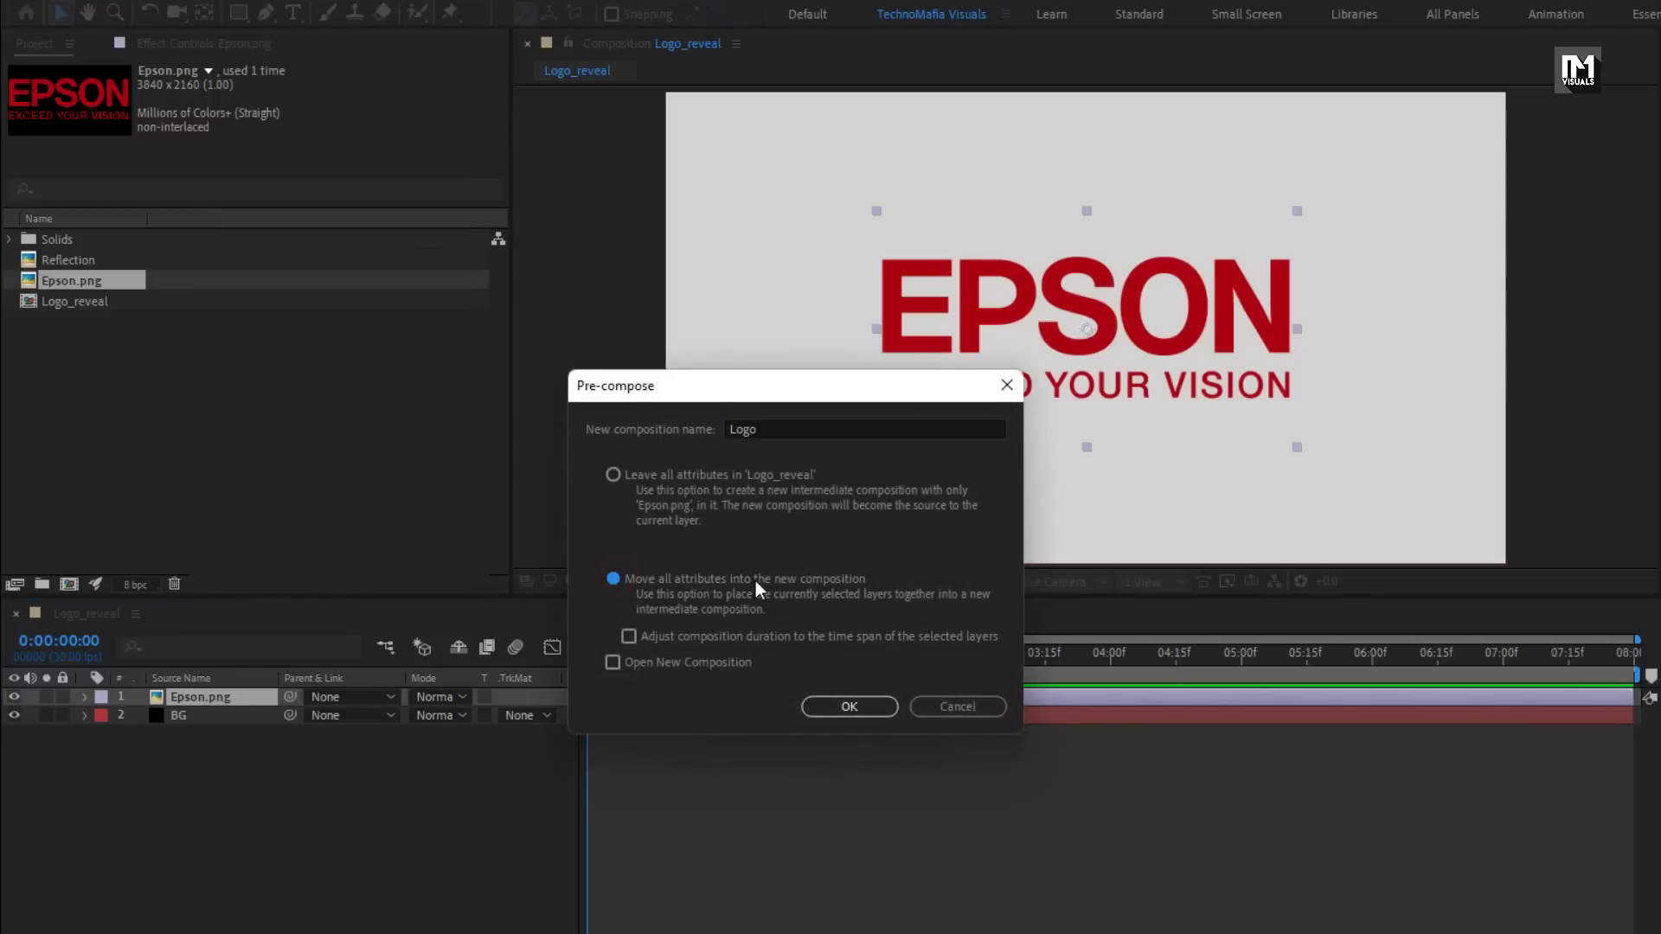
click(850, 706)
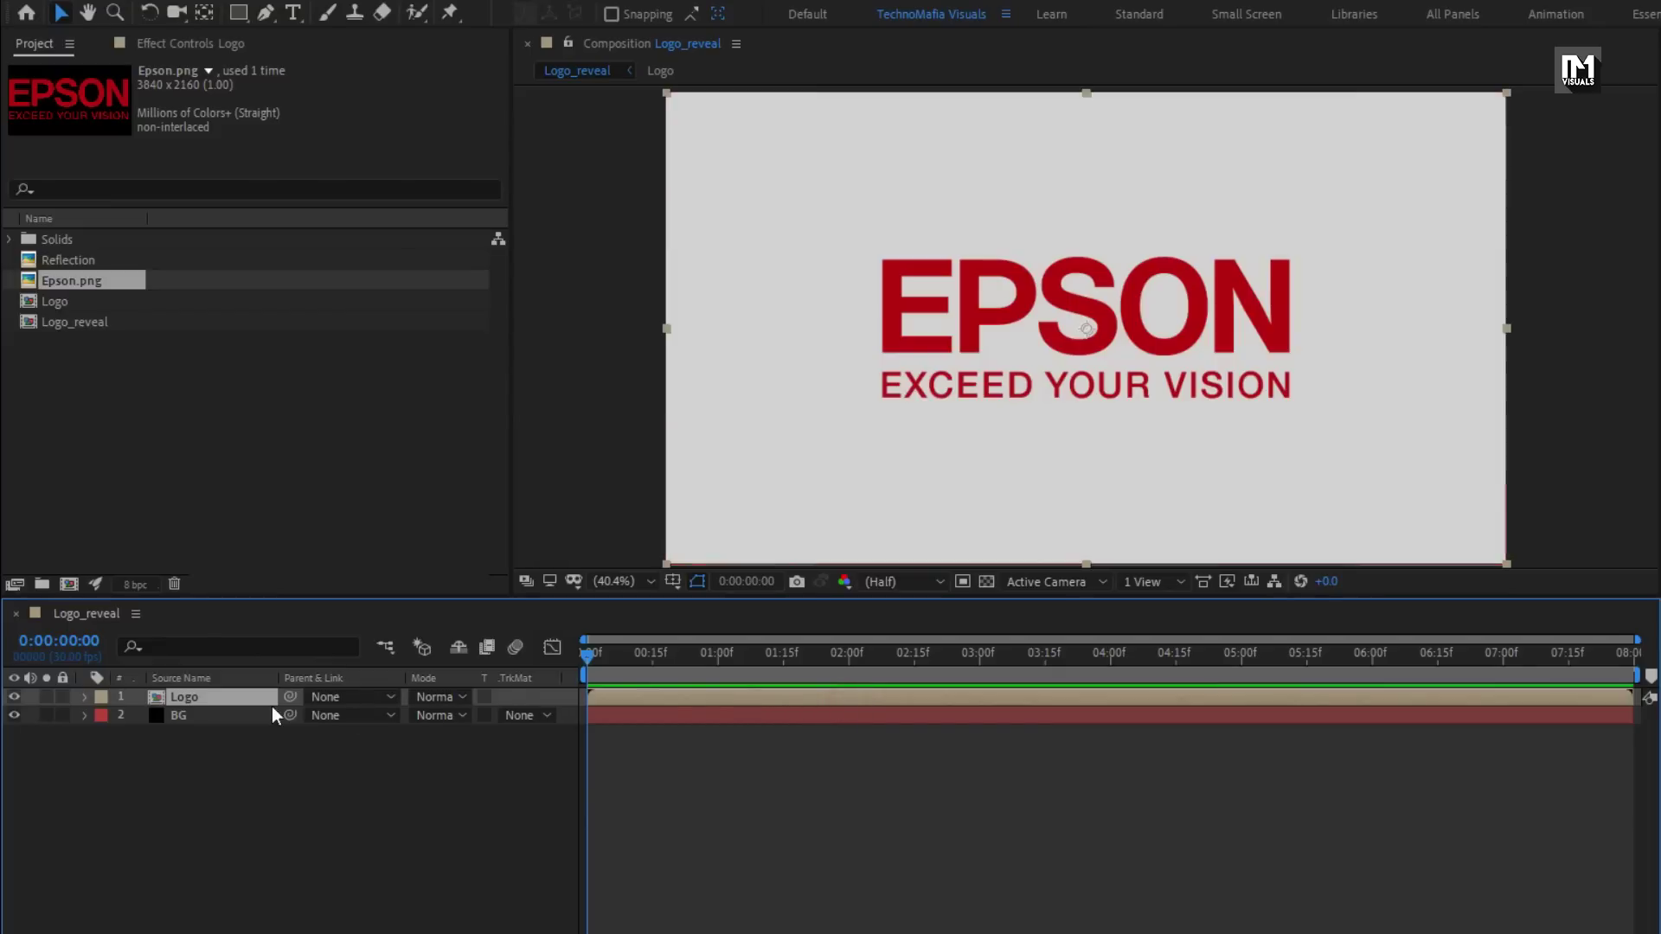
Apply a Fill effect to the Logo precomp with colour white FFFFFF
click(1417, 207)
drag(1418, 210, 839, 312)
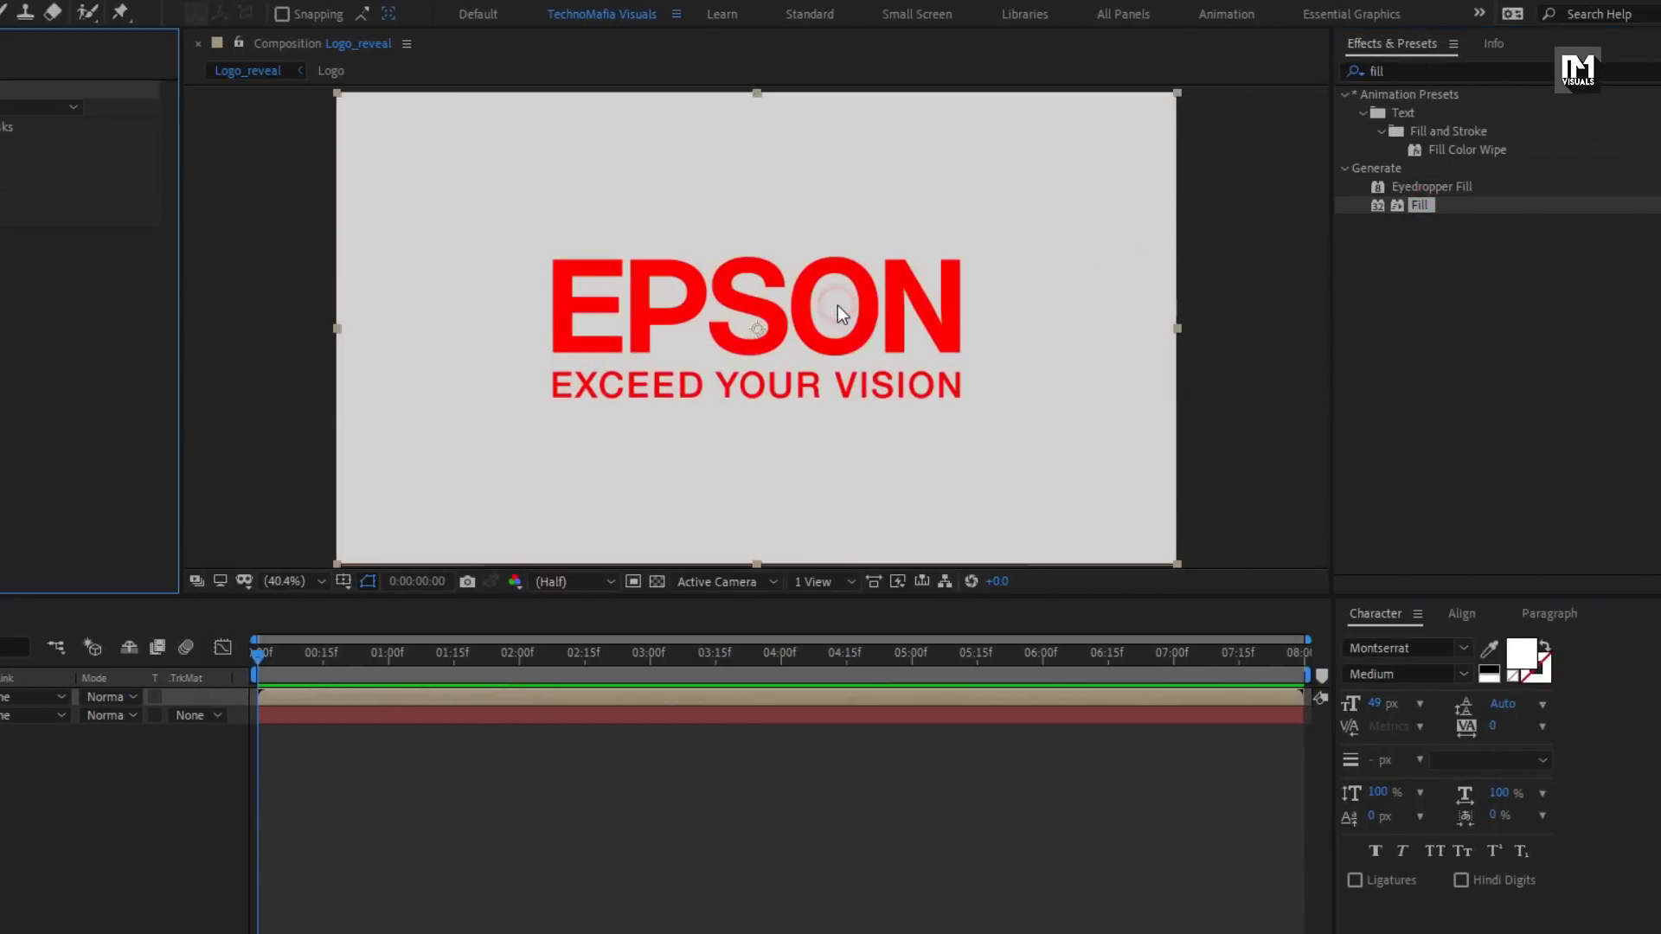
click(284, 145)
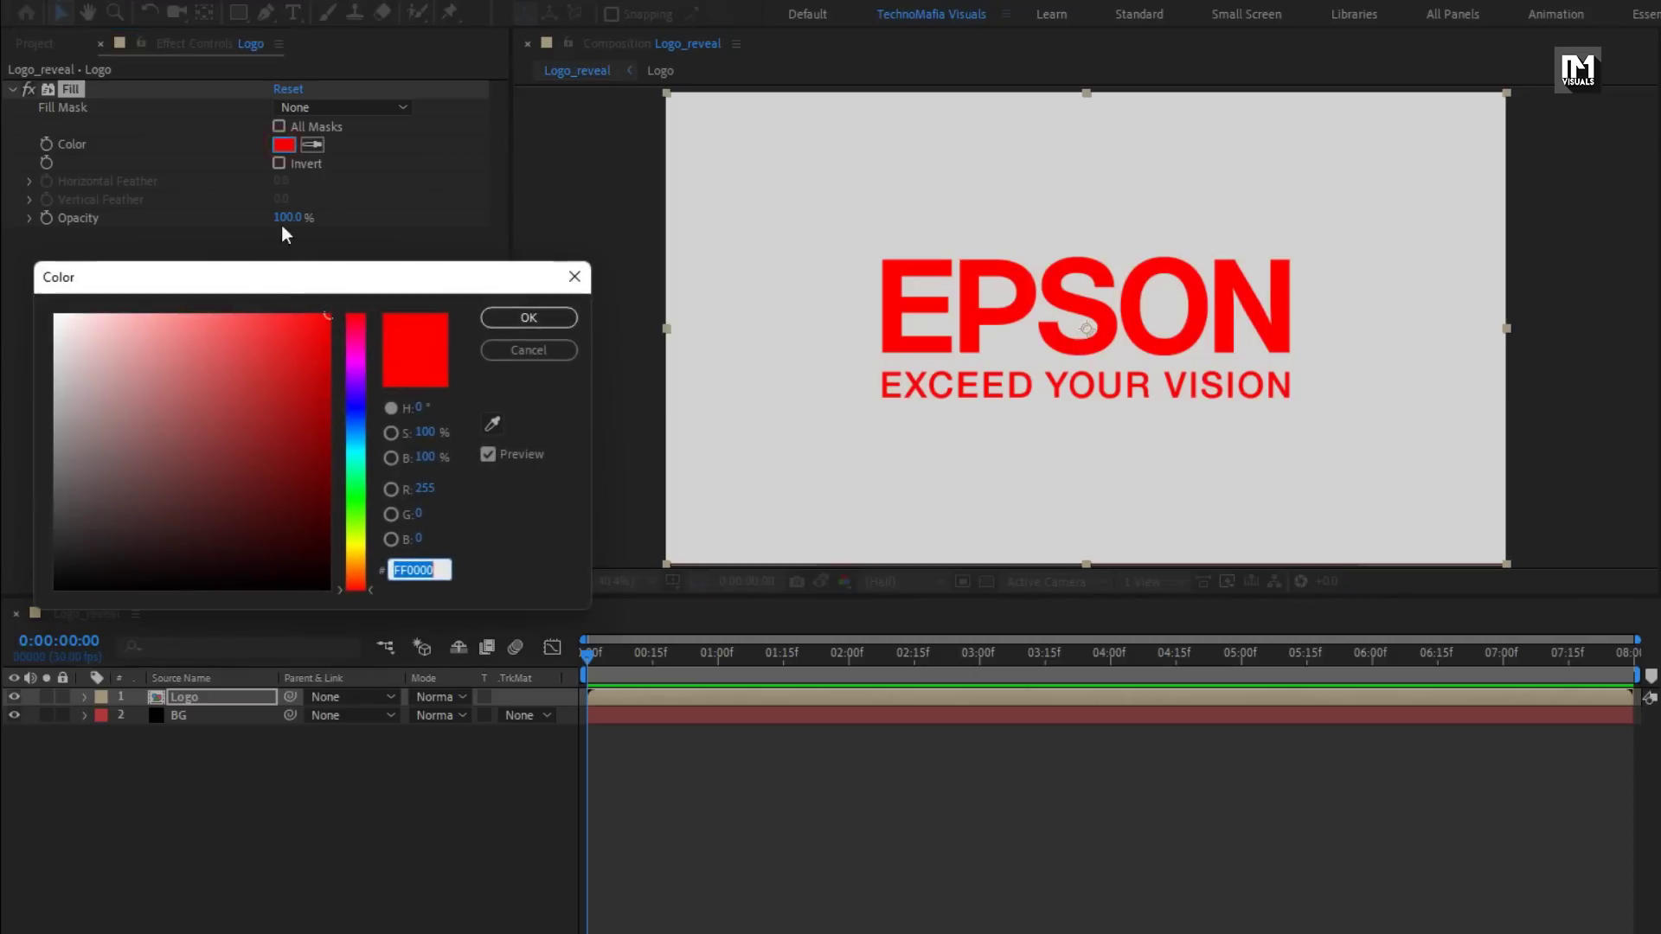
drag(129, 348, 4, 294)
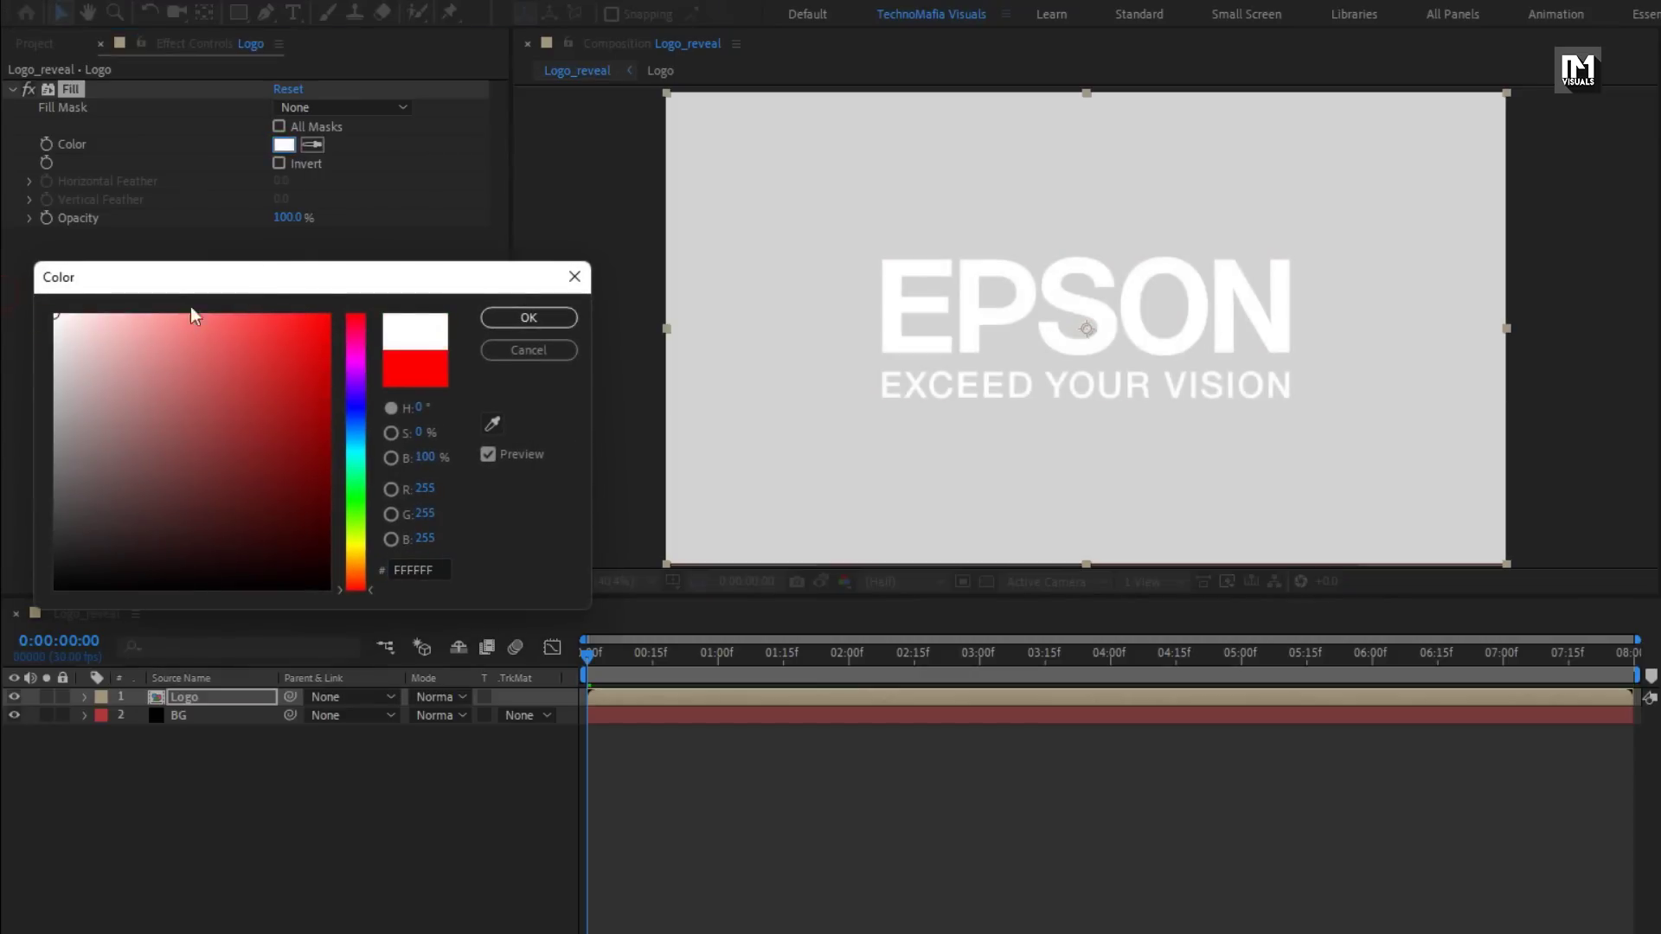
click(515, 313)
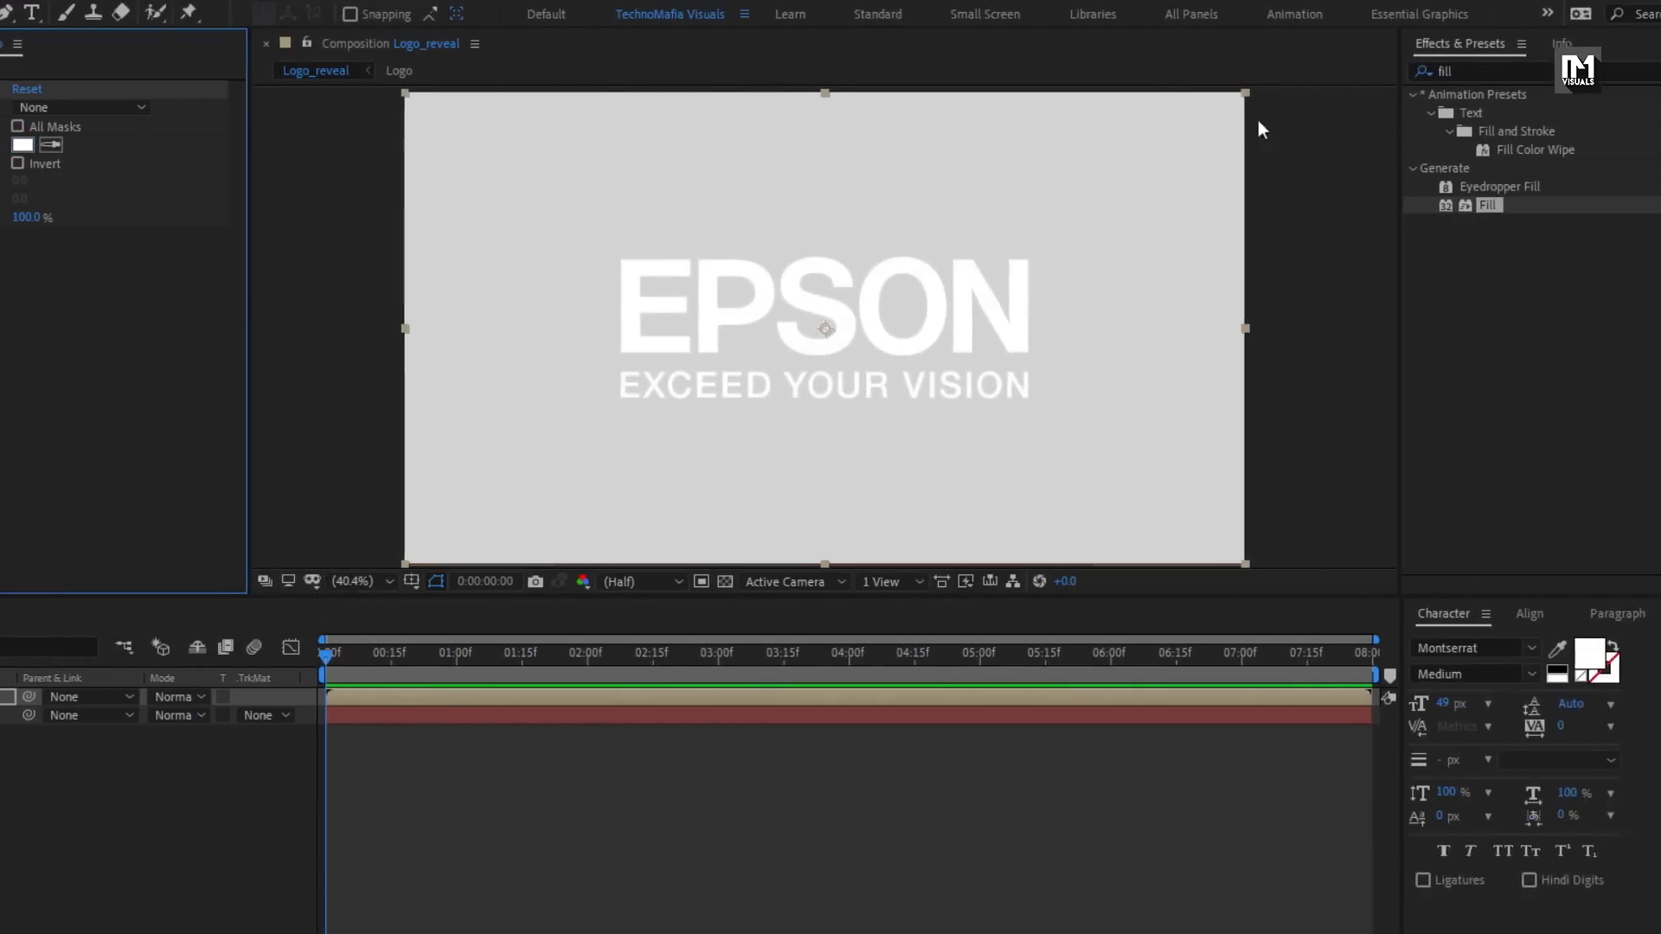
Apply the Vegas effect to the Logo layer and hide the BG layer
click(1572, 72)
text(vegas)
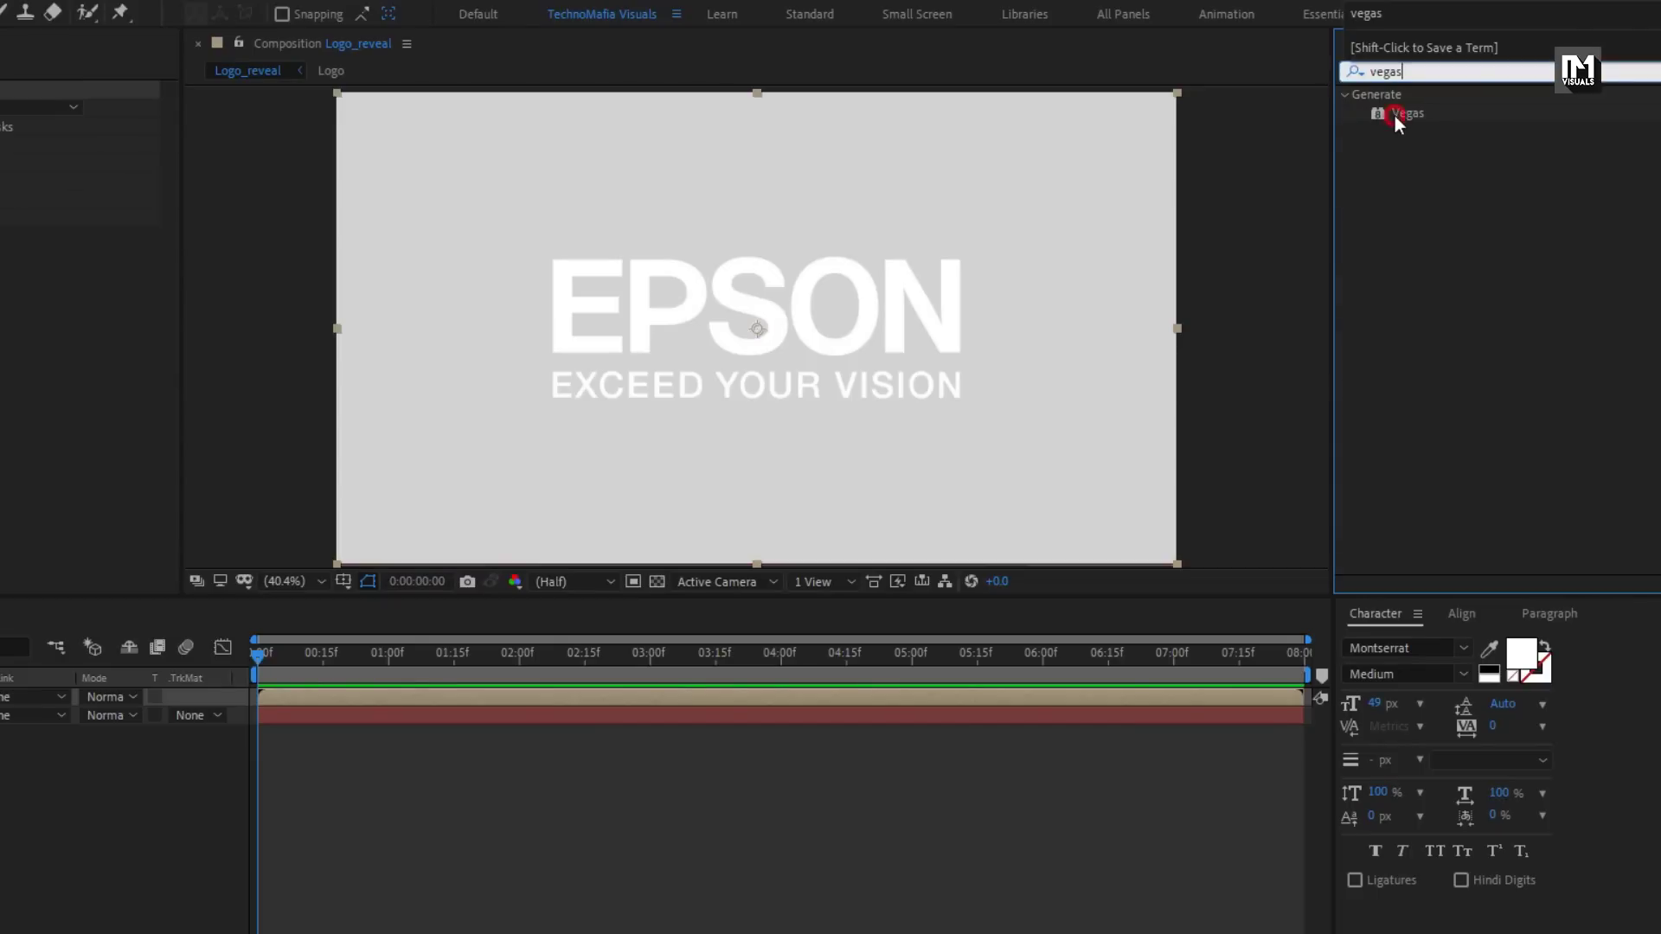
drag(1395, 116, 797, 318)
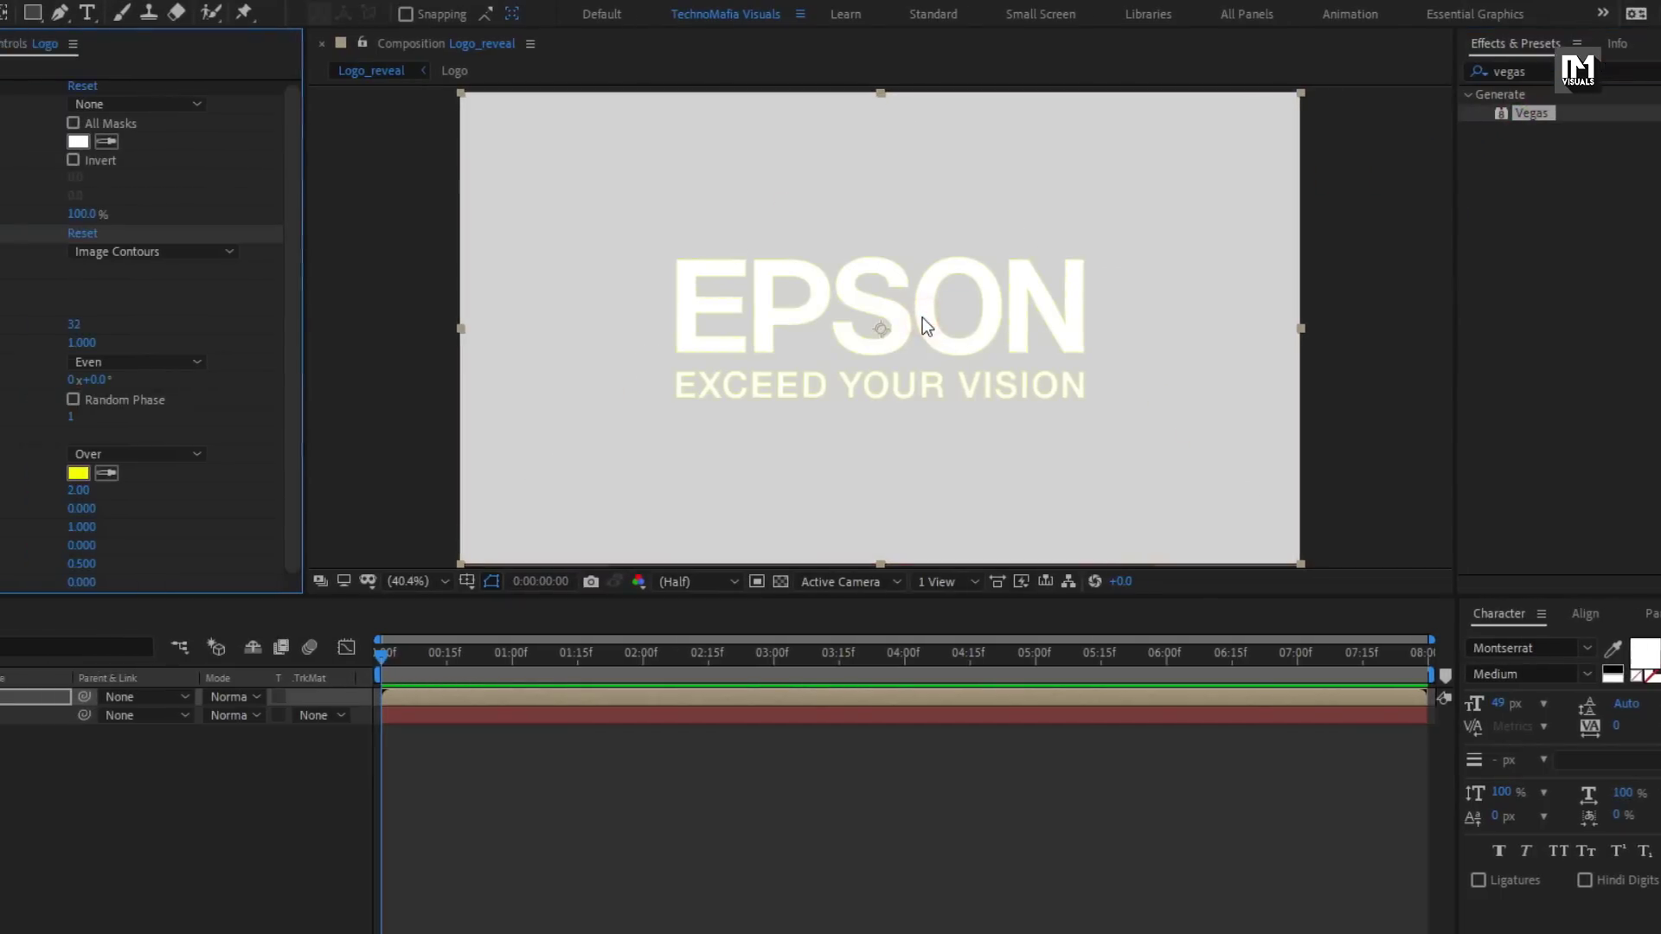
click(13, 715)
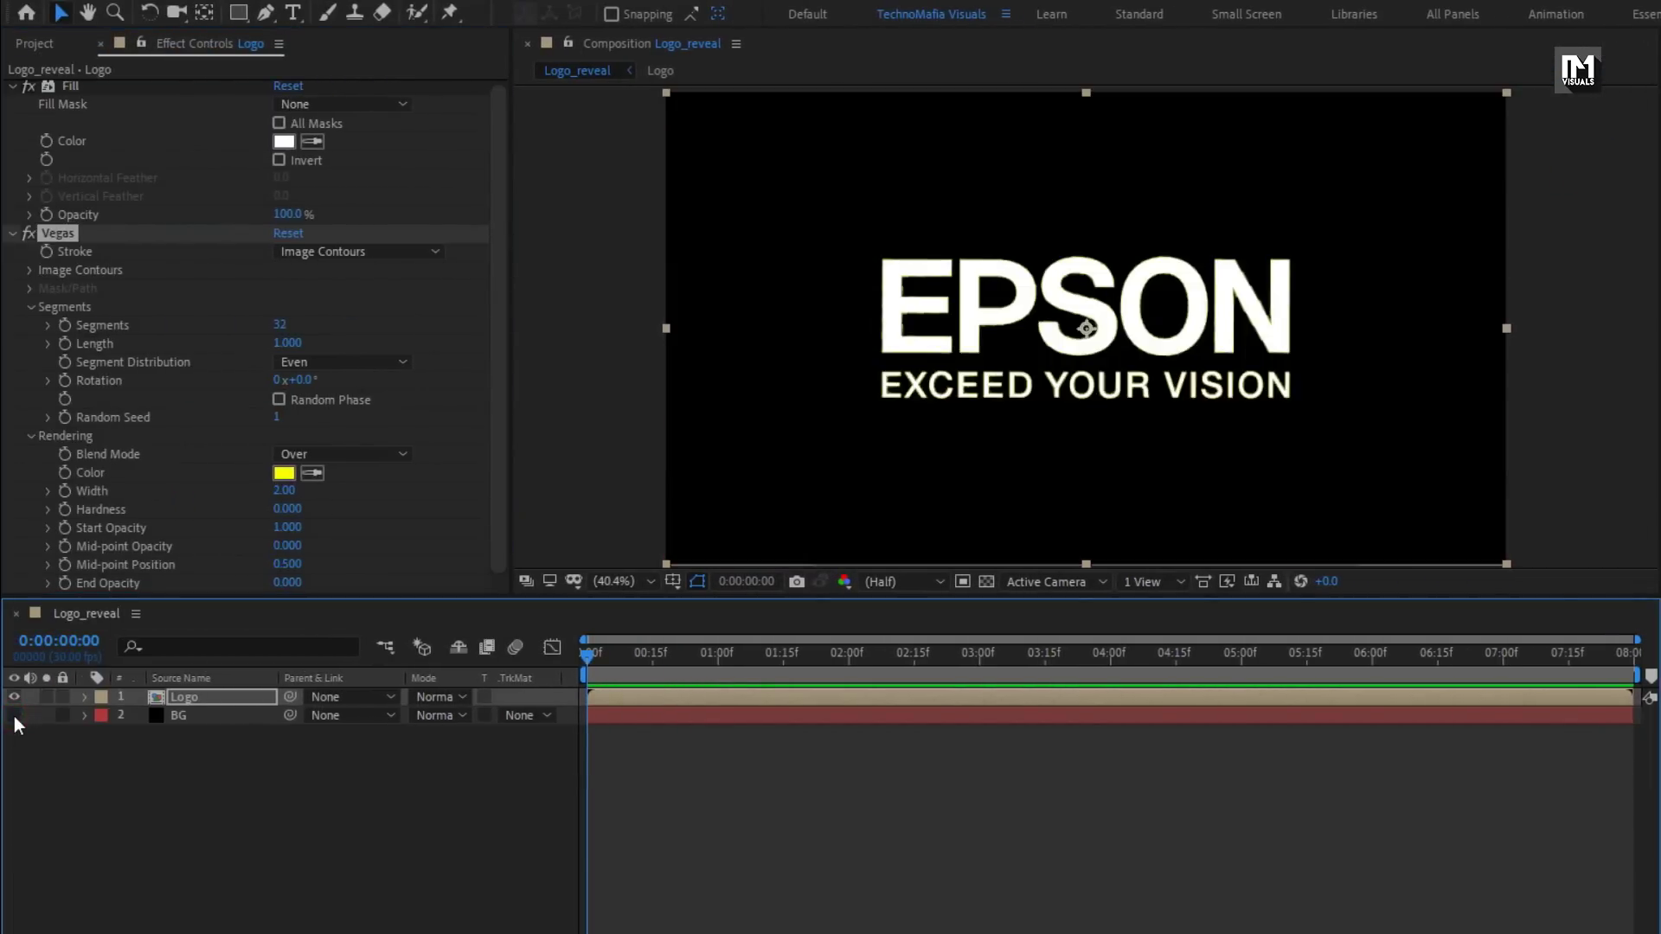
click(182, 697)
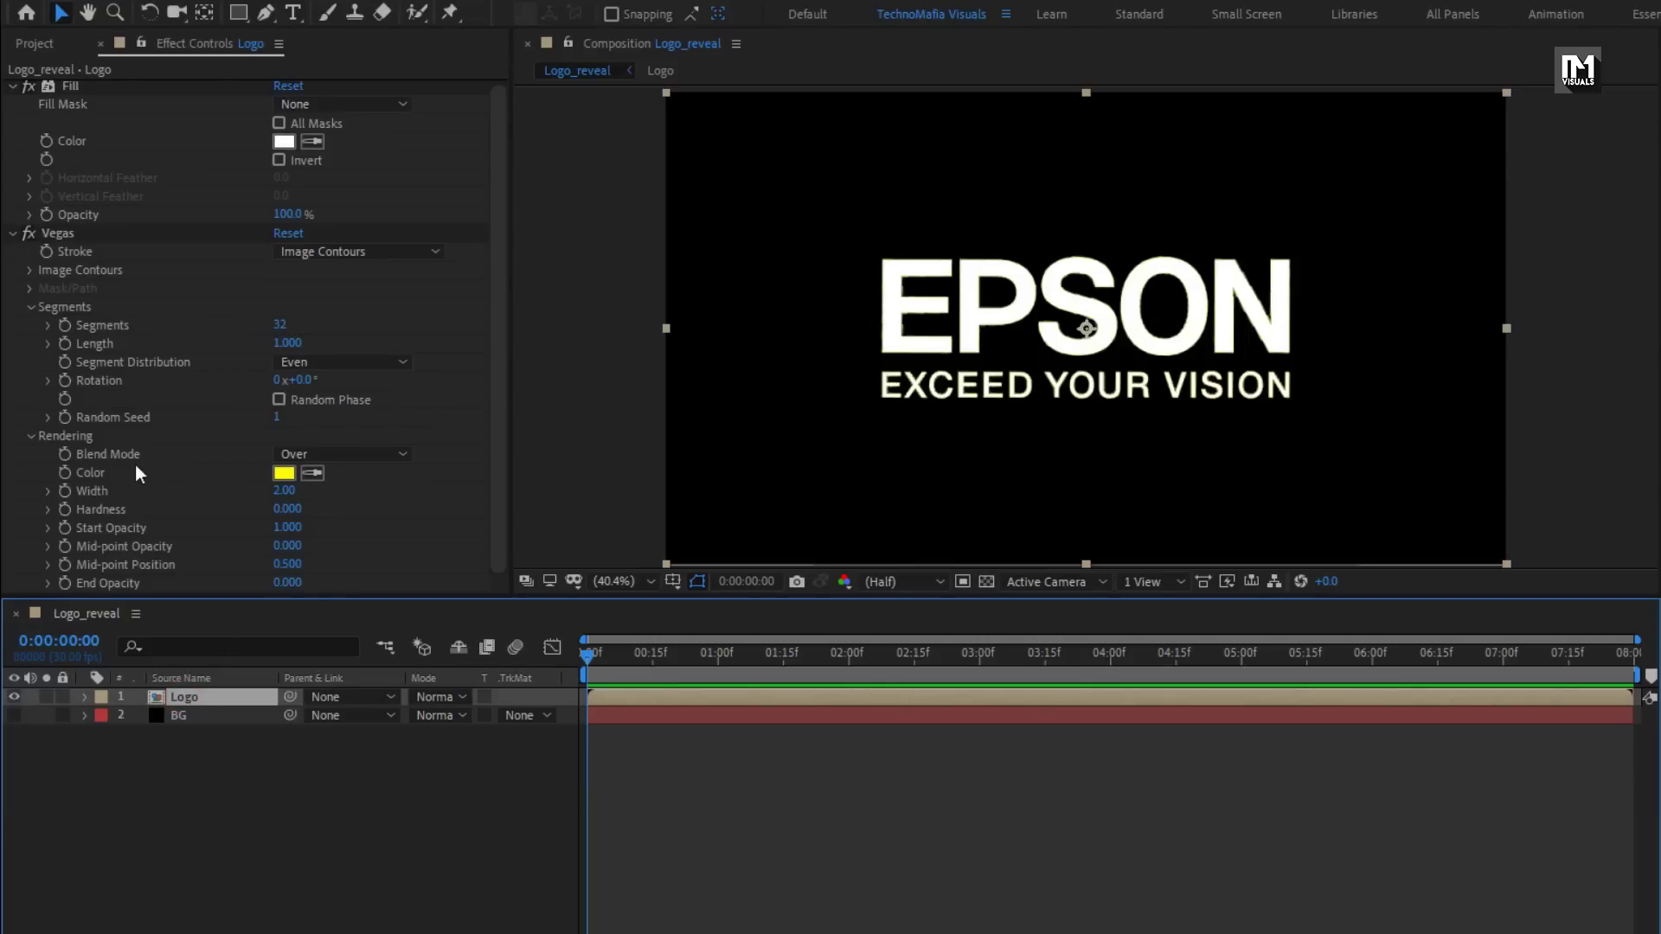
Set the Vegas blend mode to Transparent and the stroke colour to white
click(354, 452)
click(383, 475)
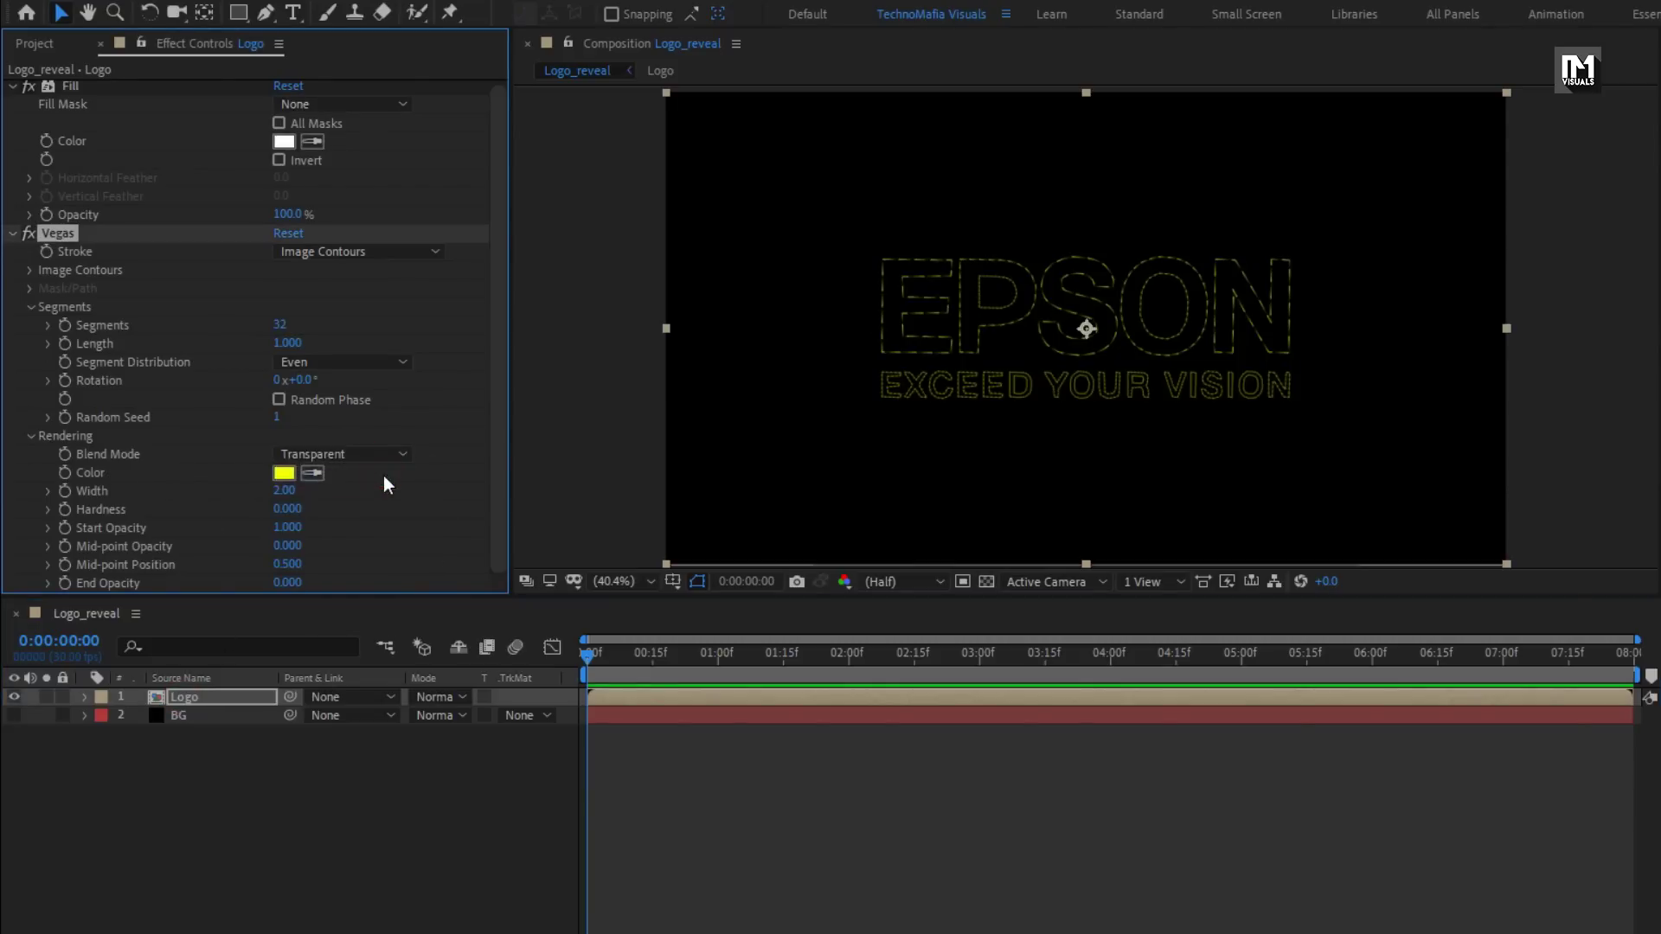
click(284, 473)
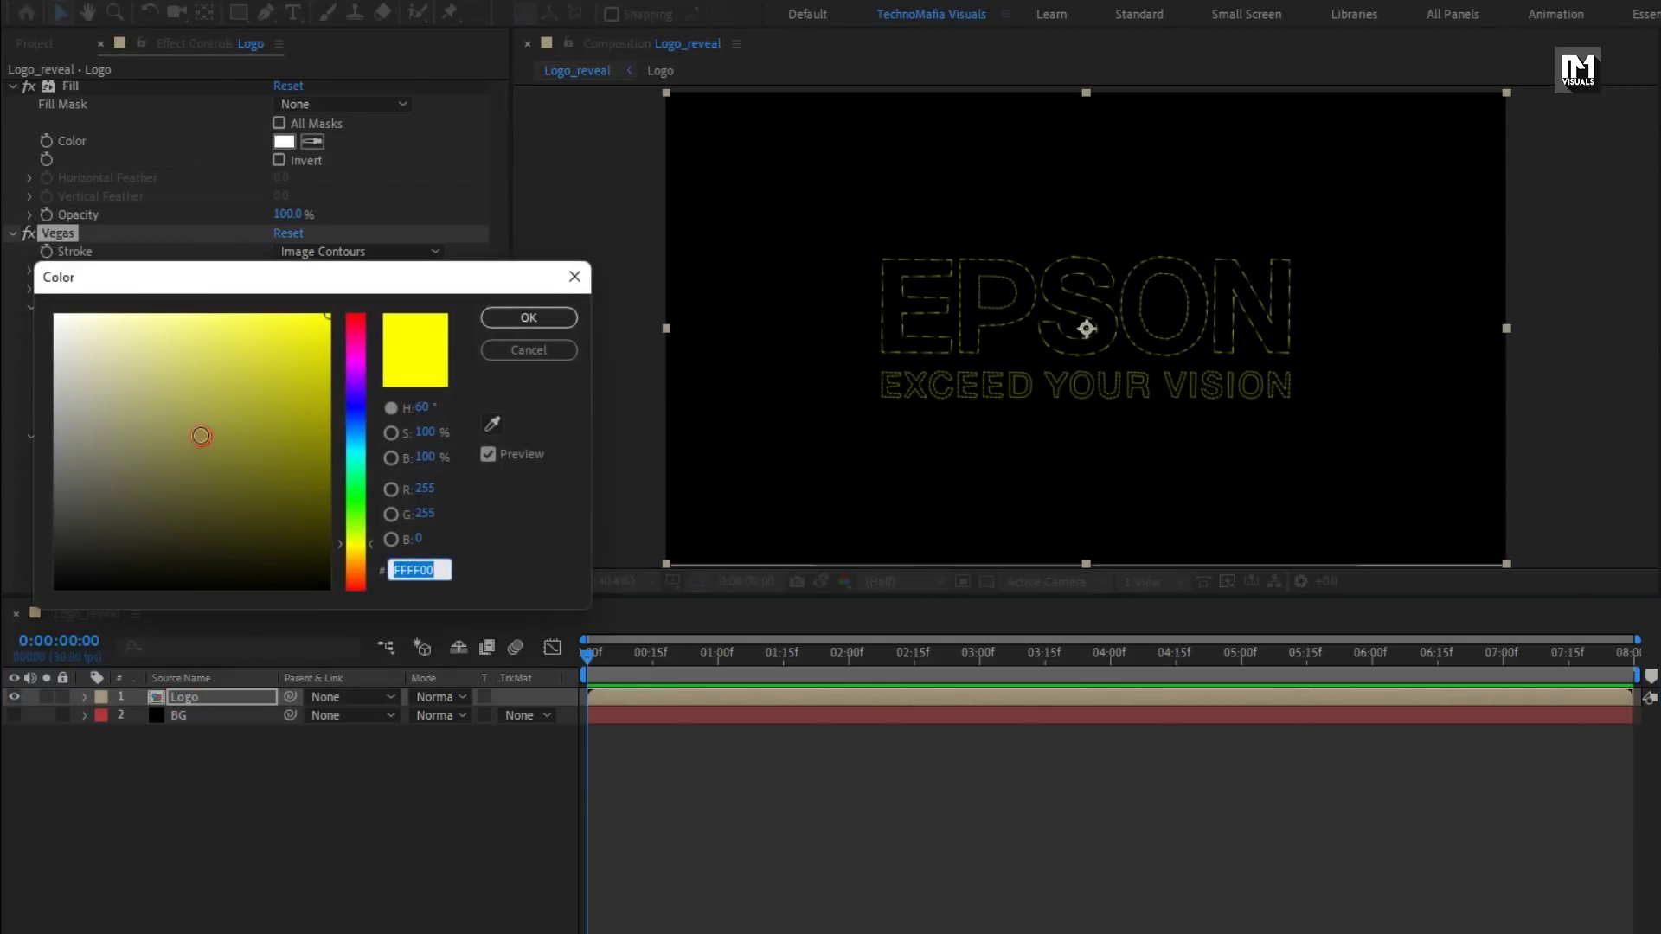
drag(204, 438, 18, 301)
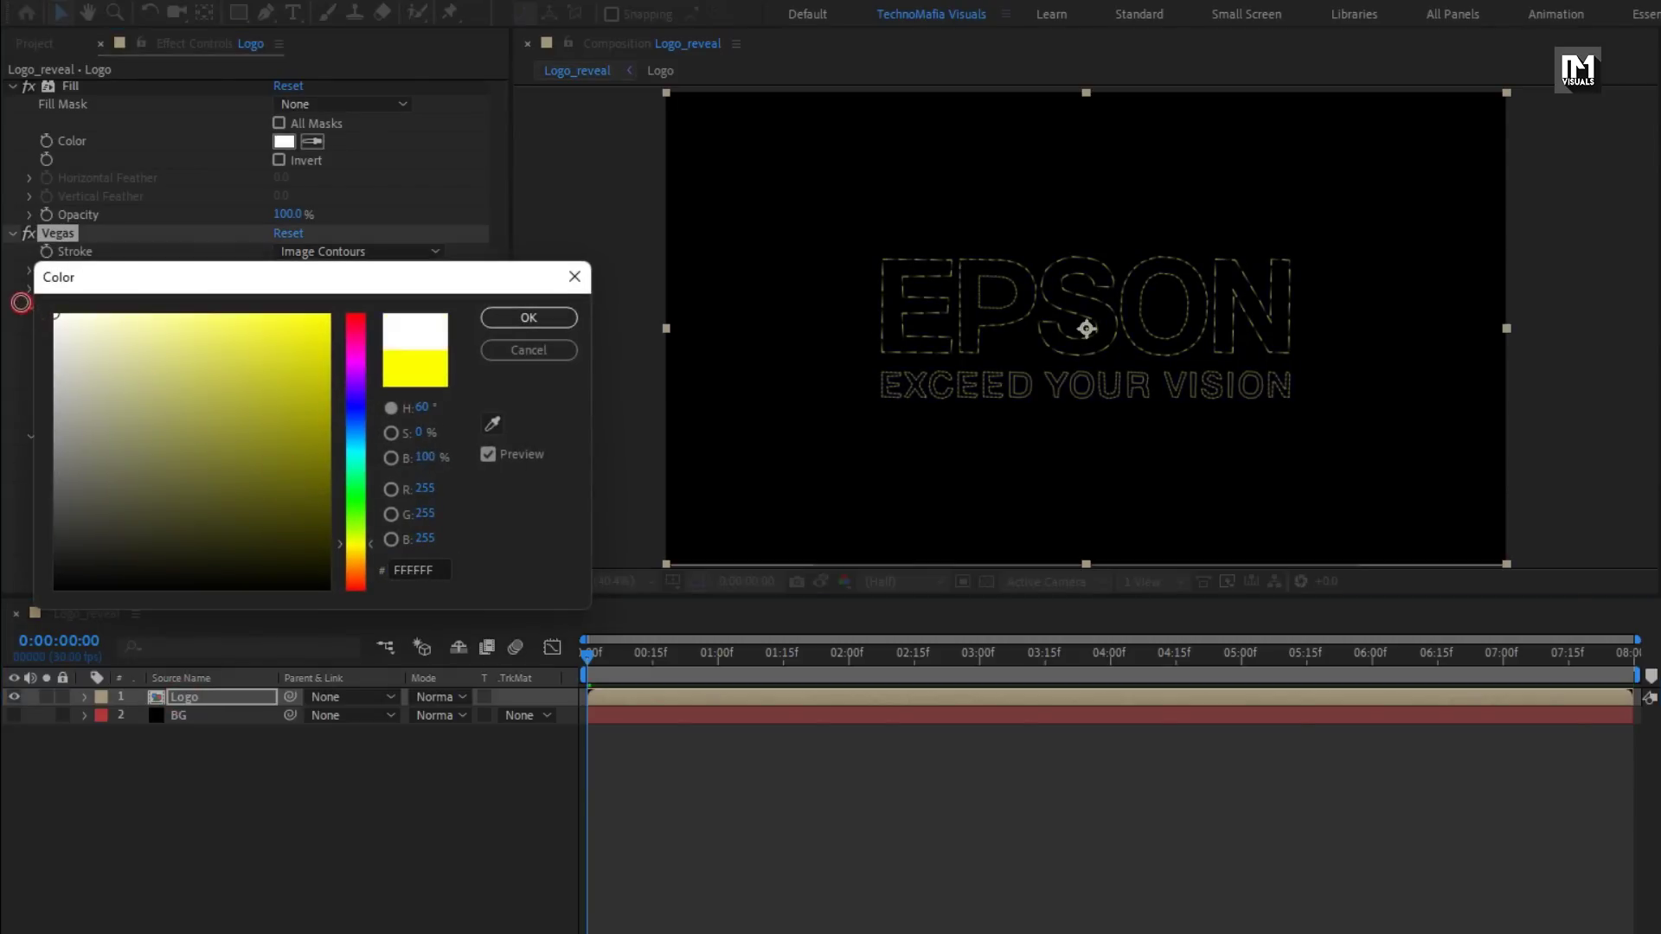
click(507, 321)
click(280, 326)
Set Vegas Segments to 4 and keyframe Length from 0 at 0:00 to 1 at 3:00
text(4)
key(Return)
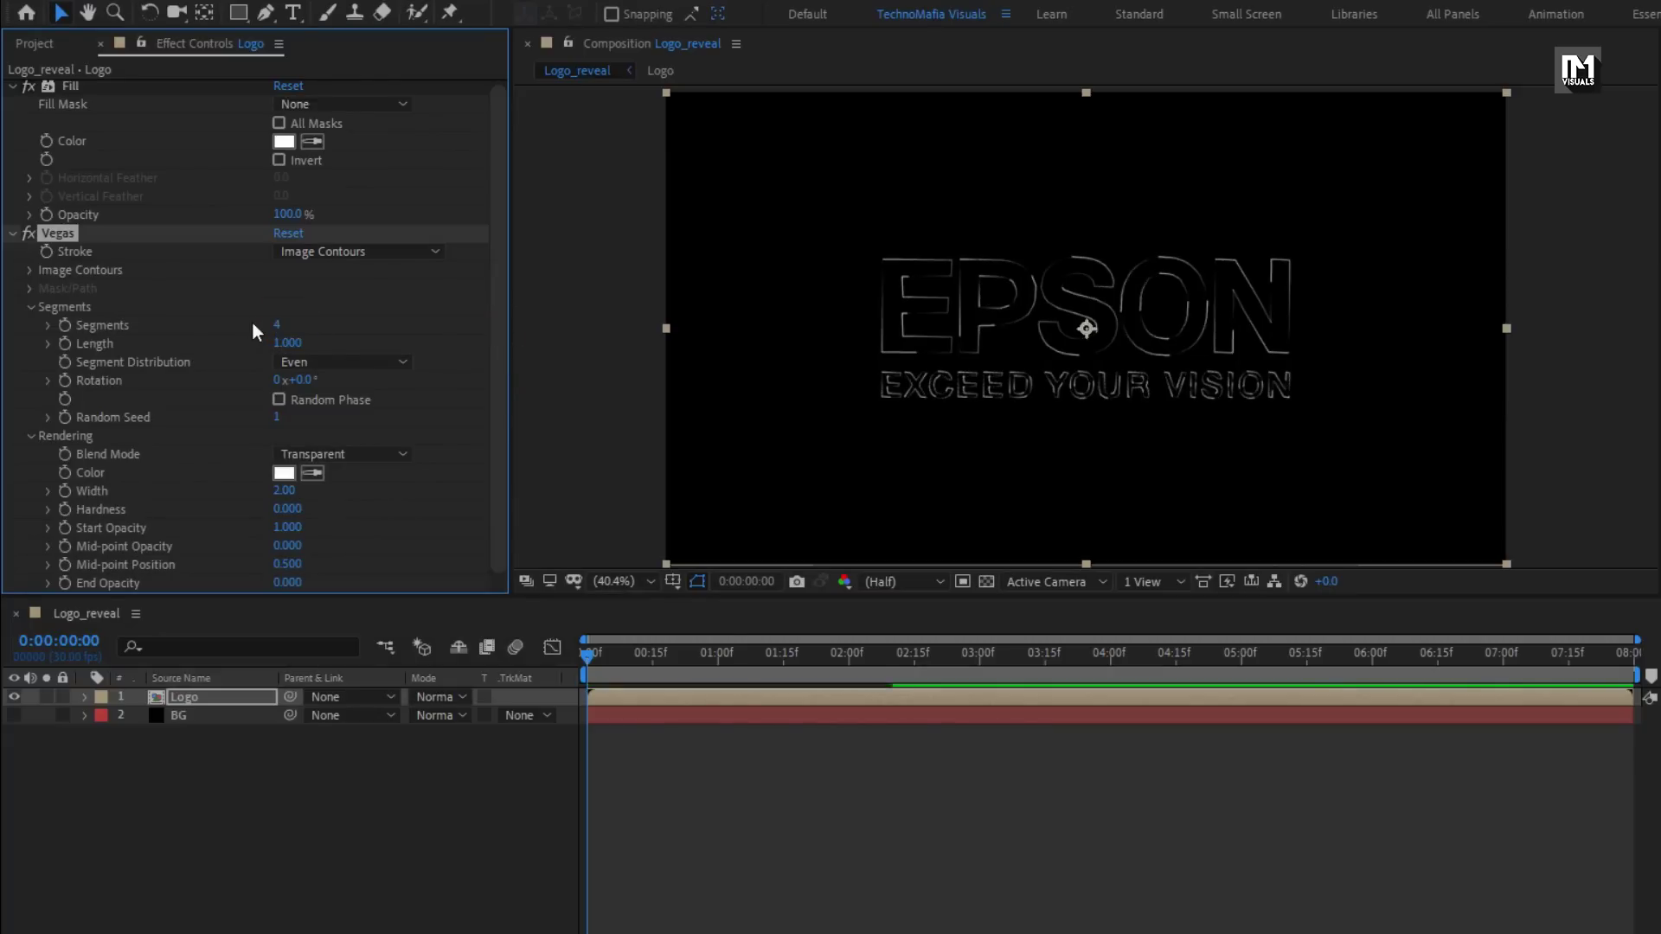
click(880, 656)
drag(882, 660, 981, 659)
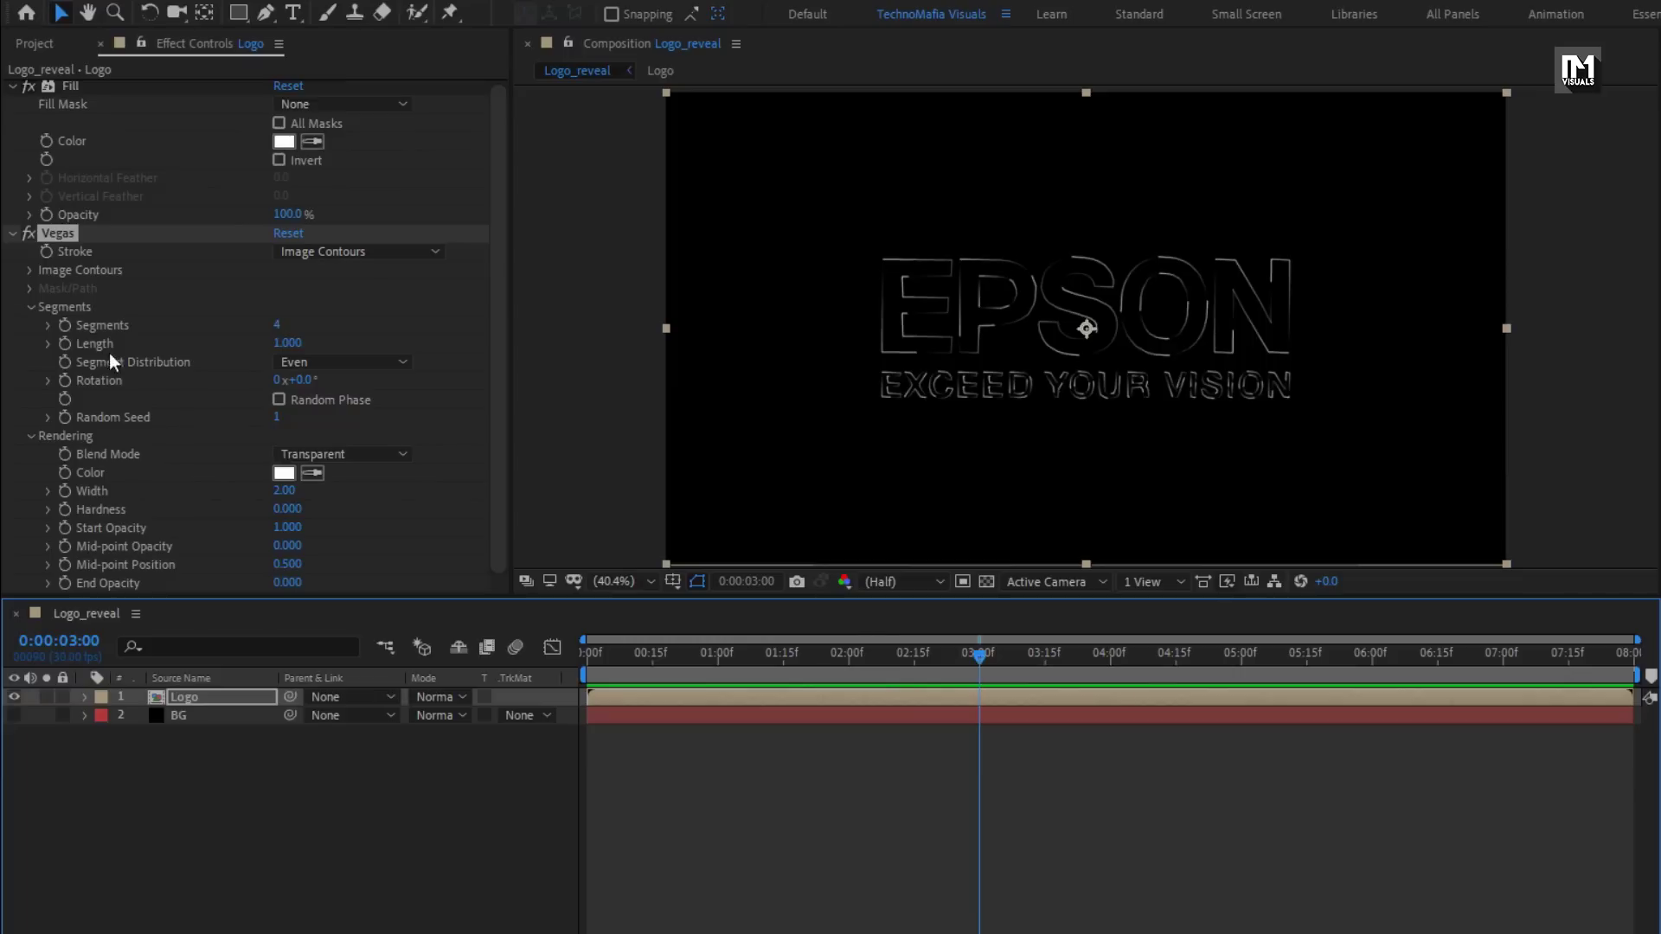
click(65, 344)
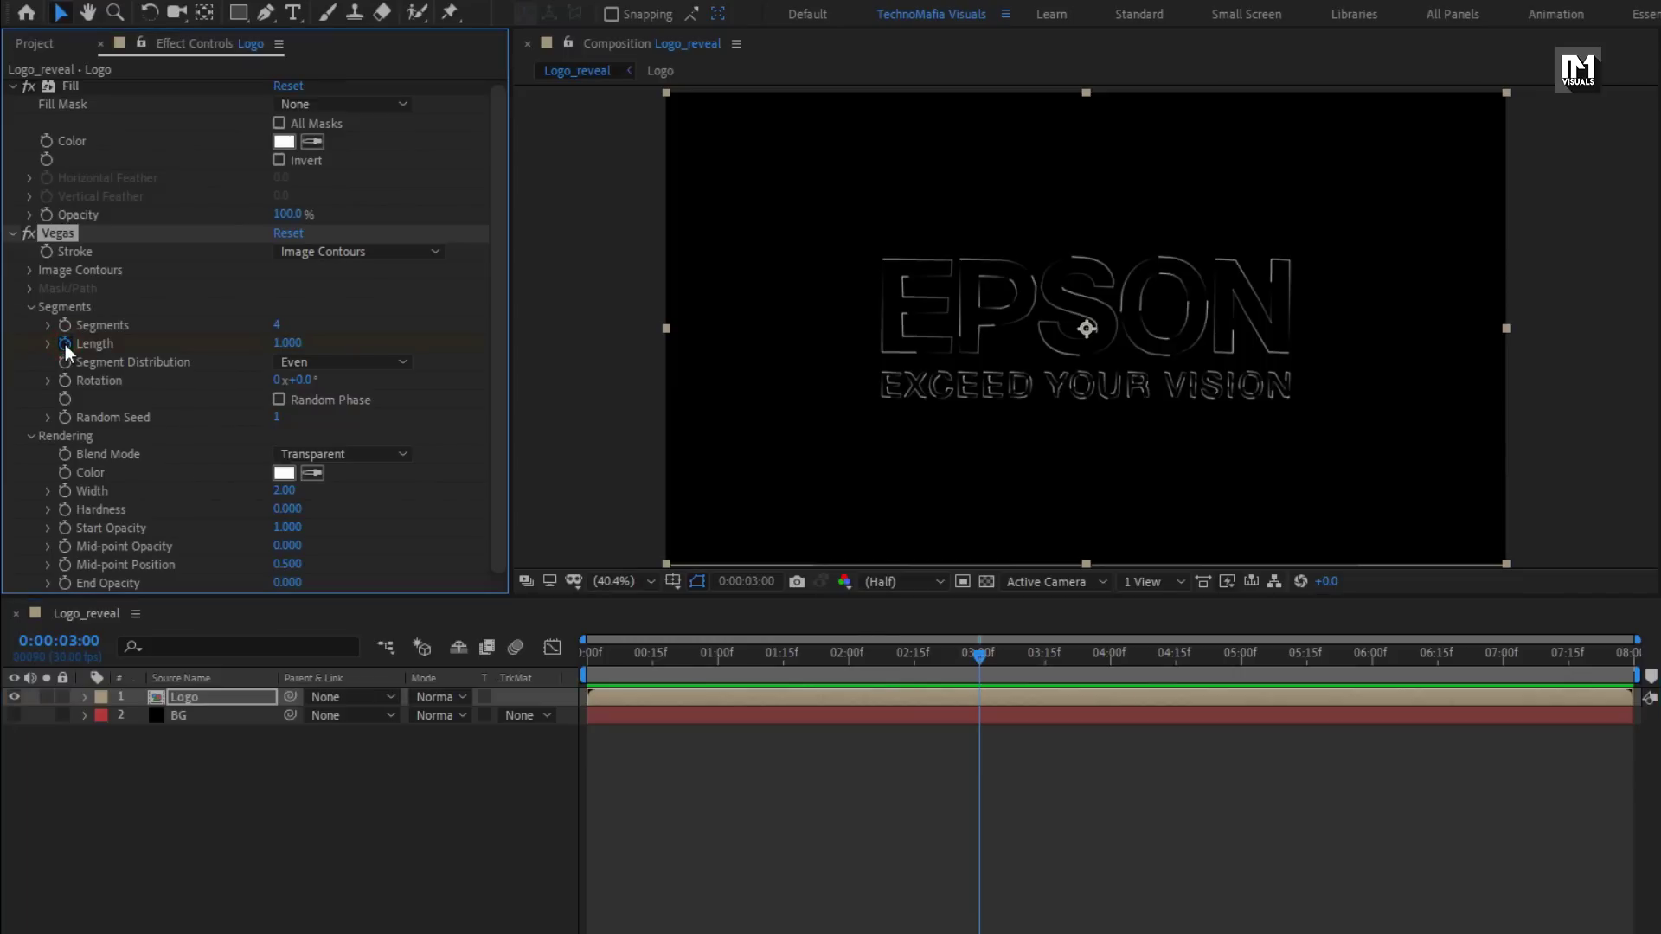
click(576, 657)
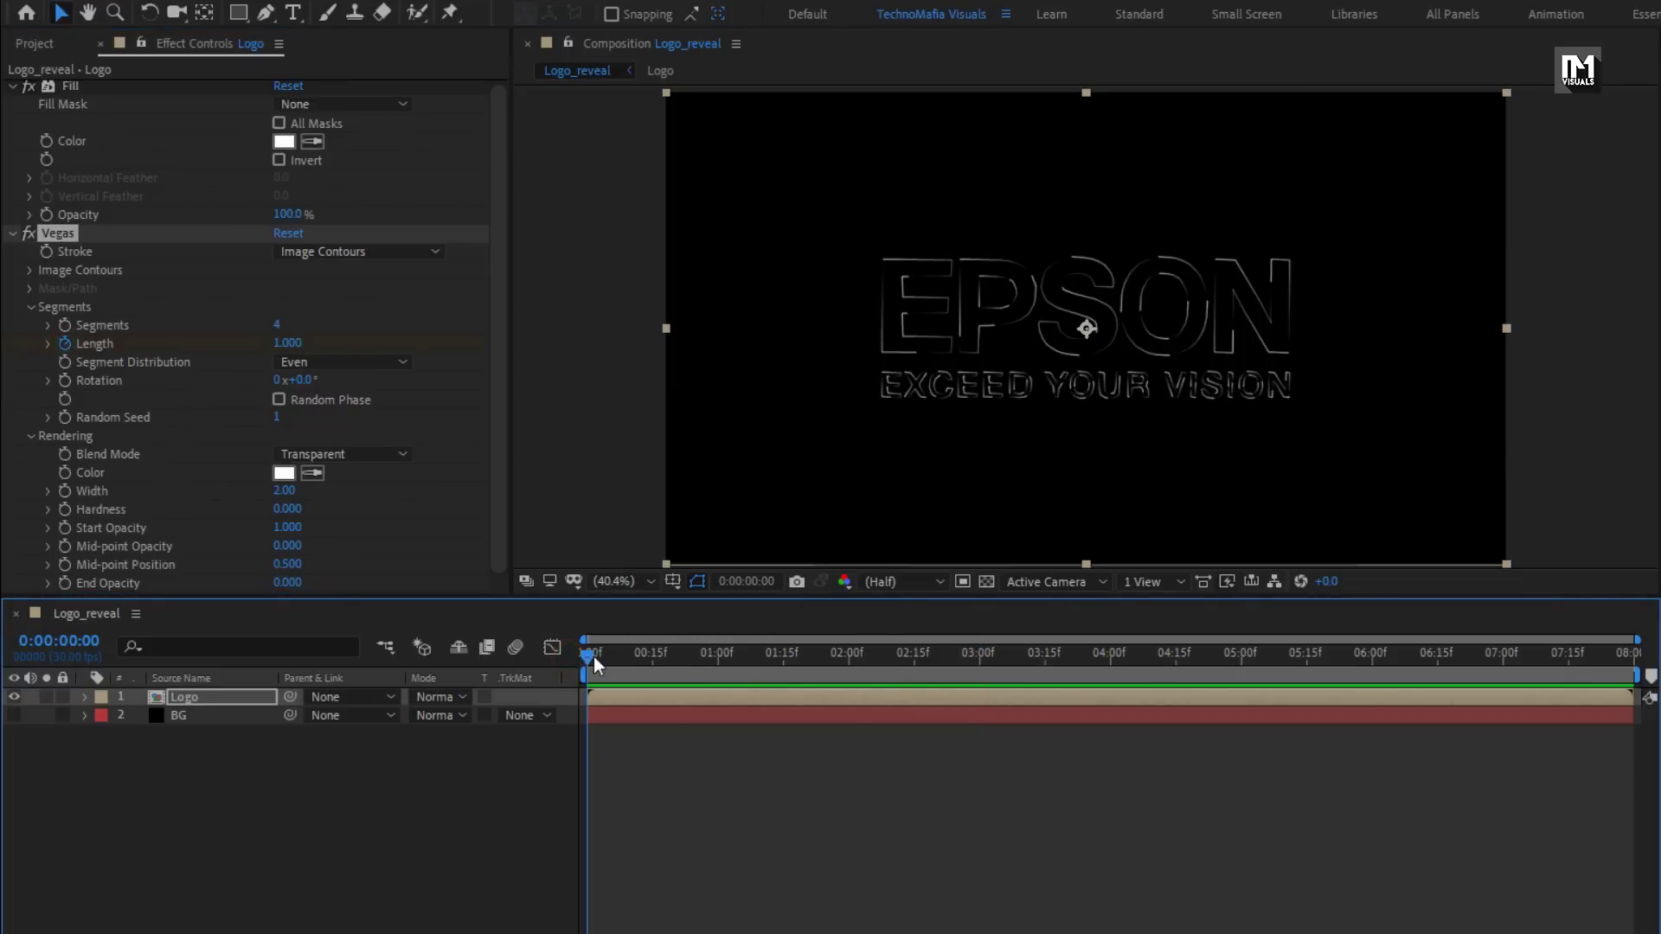
click(286, 344)
text(0)
key(Return)
drag(586, 660, 1073, 662)
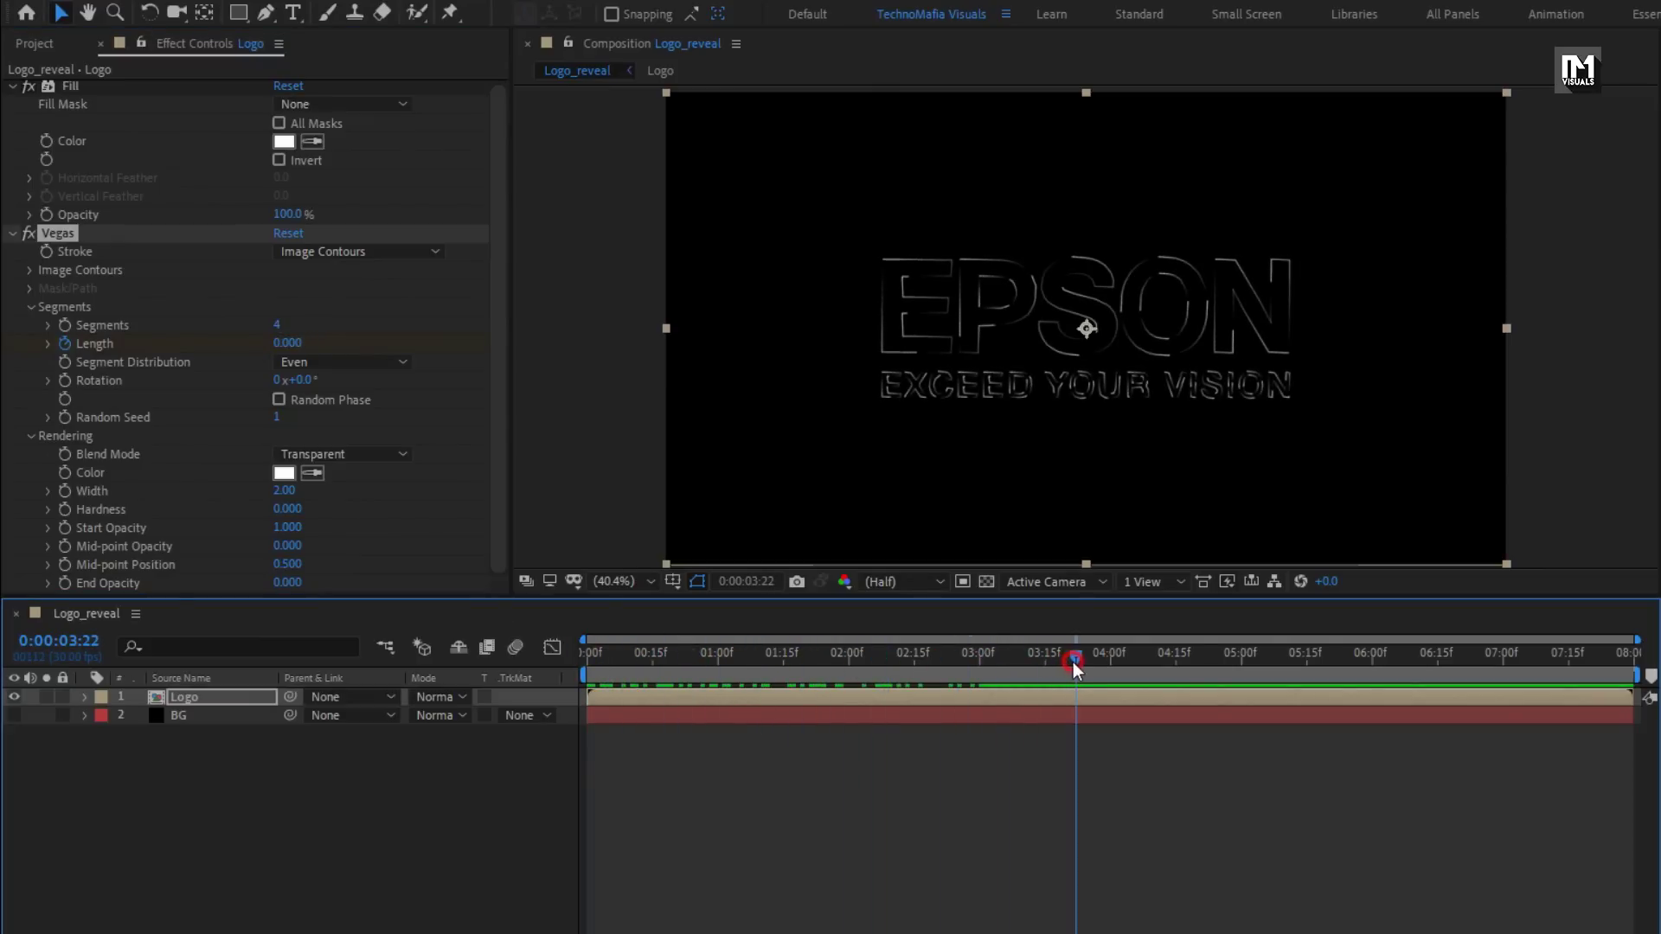
Switch the Vegas Segment Distribution to Bunched
click(365, 361)
click(362, 379)
mouse_move(831, 657)
mouse_down()
mouse_move(601, 656)
mouse_move(945, 655)
mouse_move(588, 656)
mouse_move(982, 666)
mouse_up()
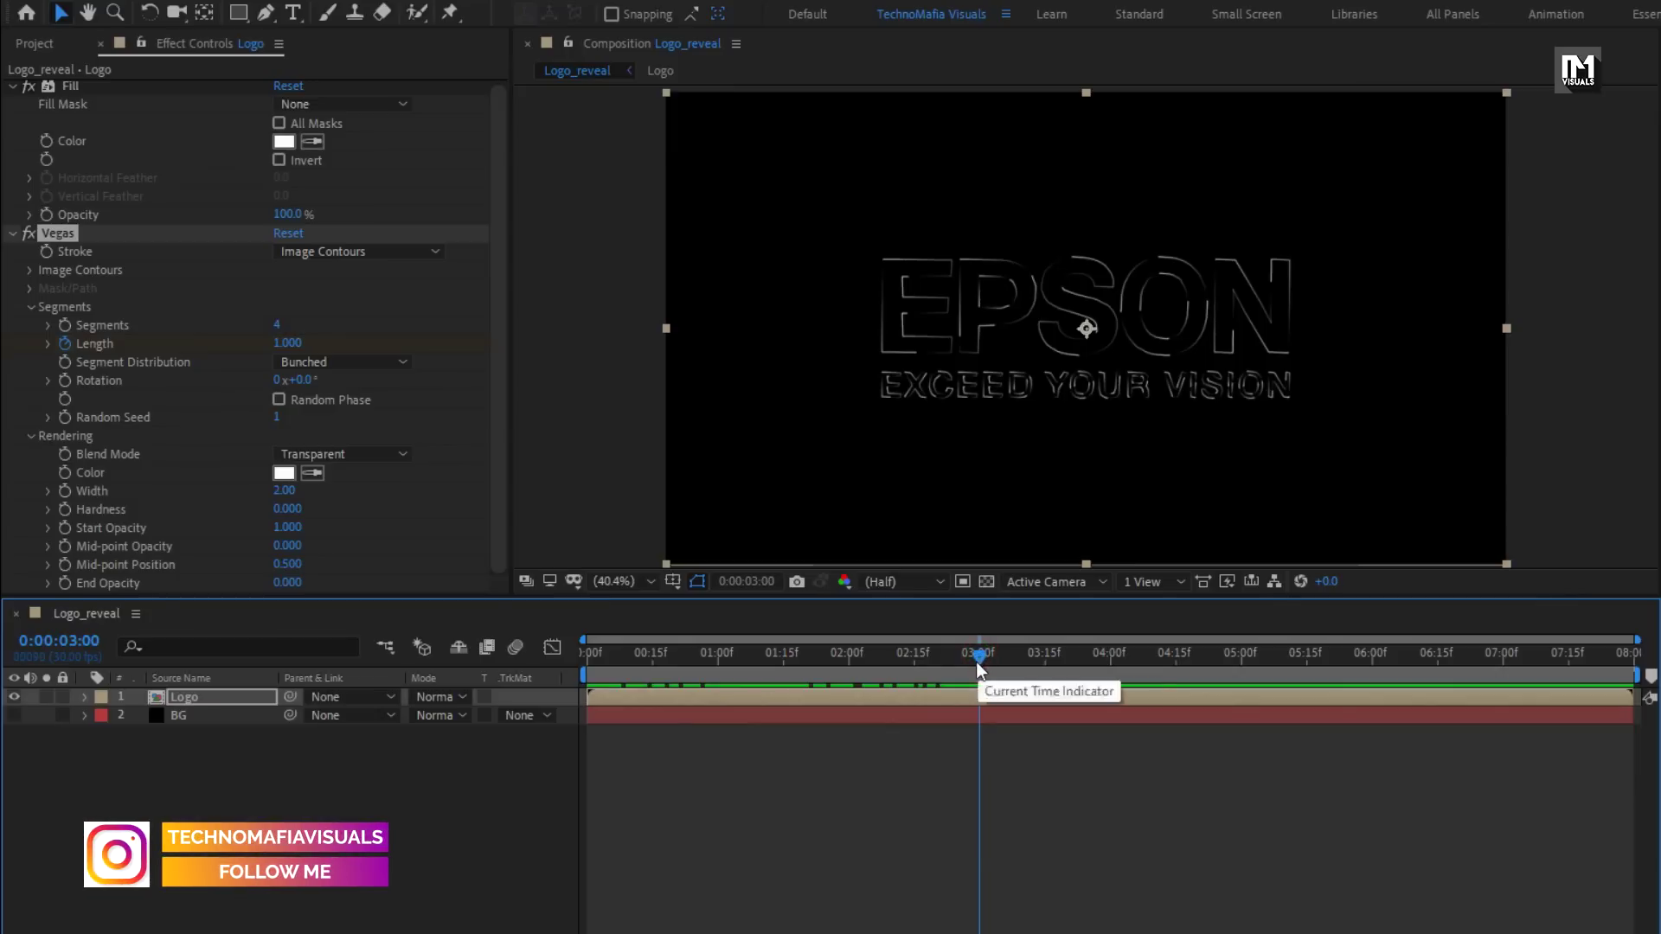
Keyframe Vegas Rotation from 180° at 0:00 to 0° at 3:00
click(65, 381)
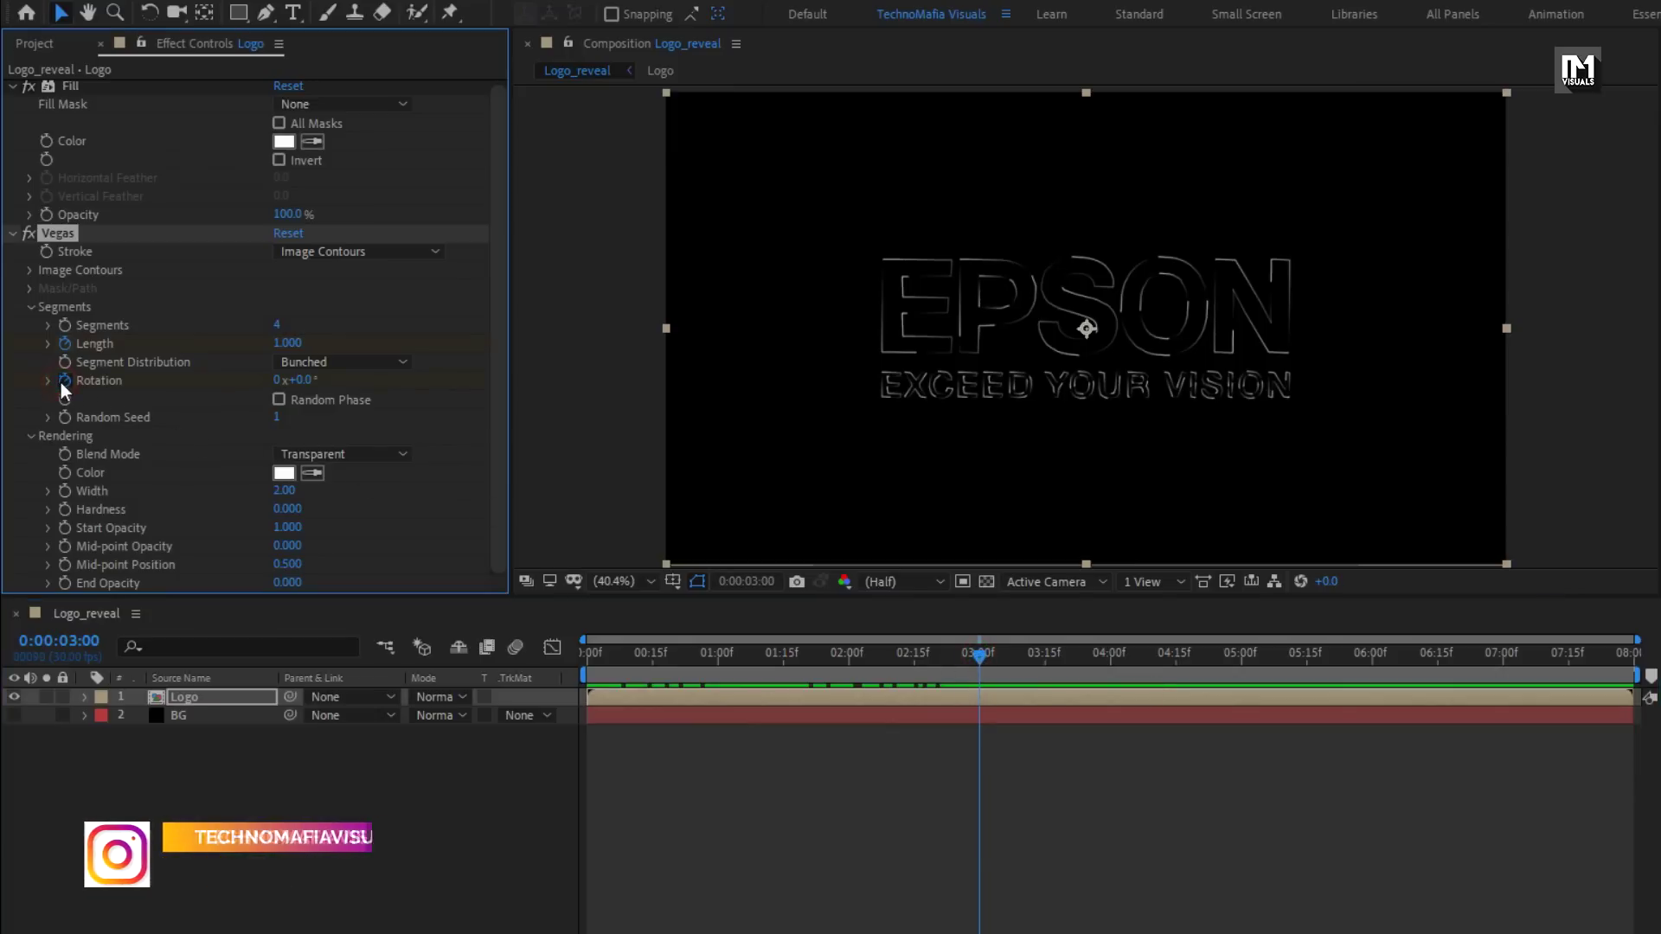
click(588, 655)
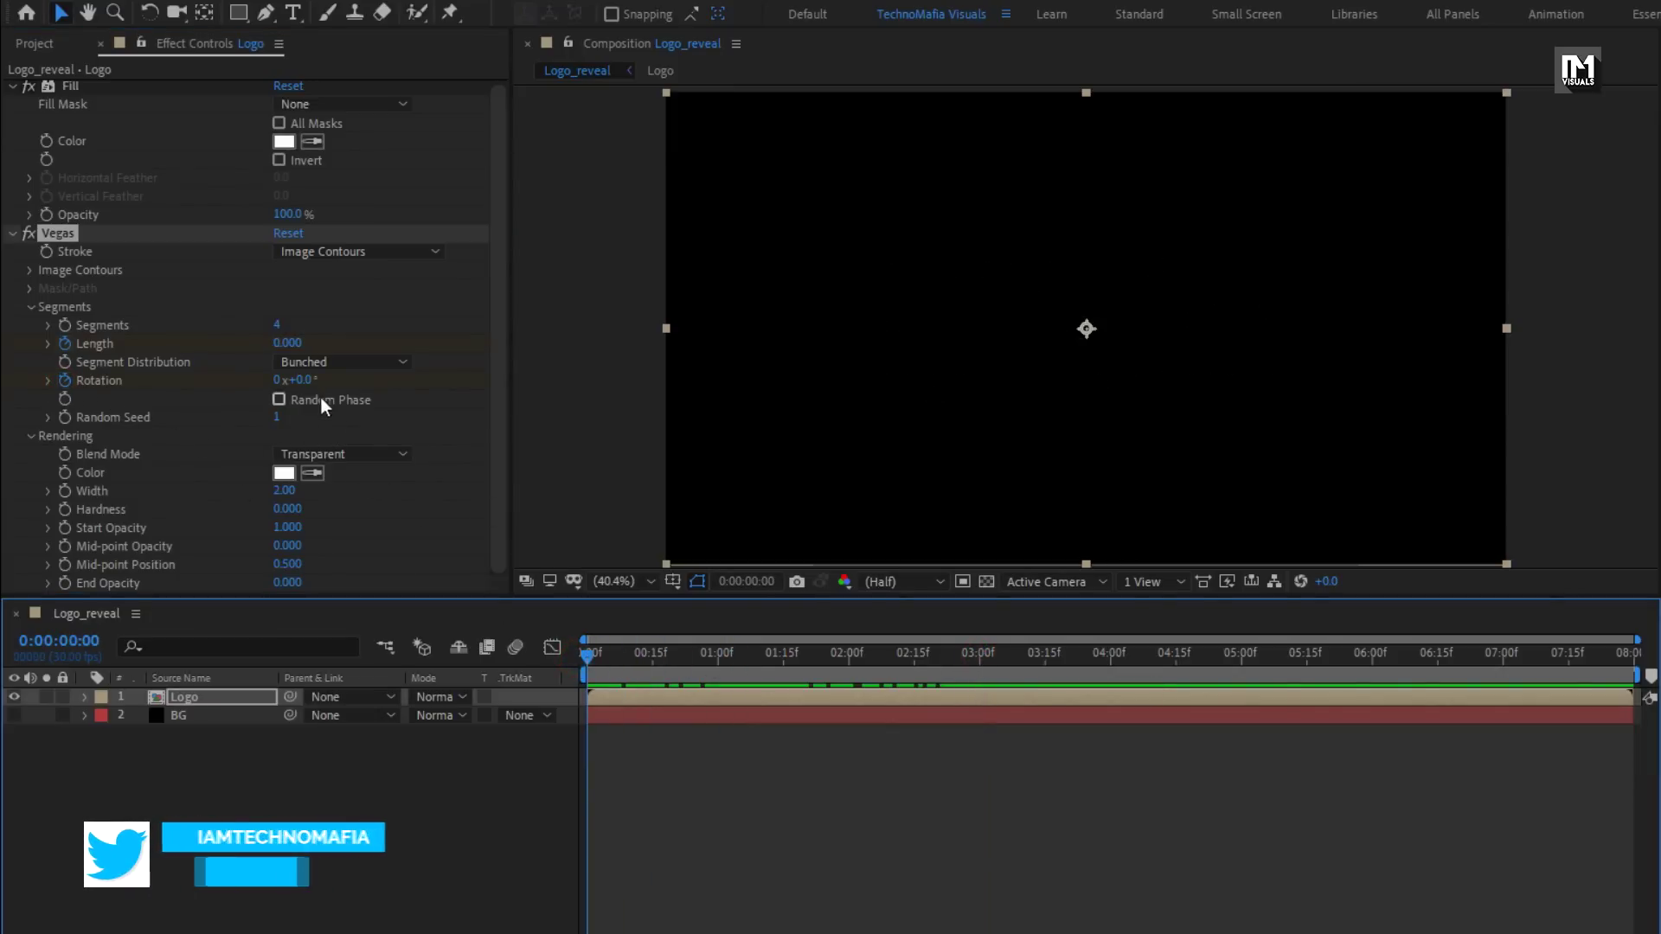
click(304, 380)
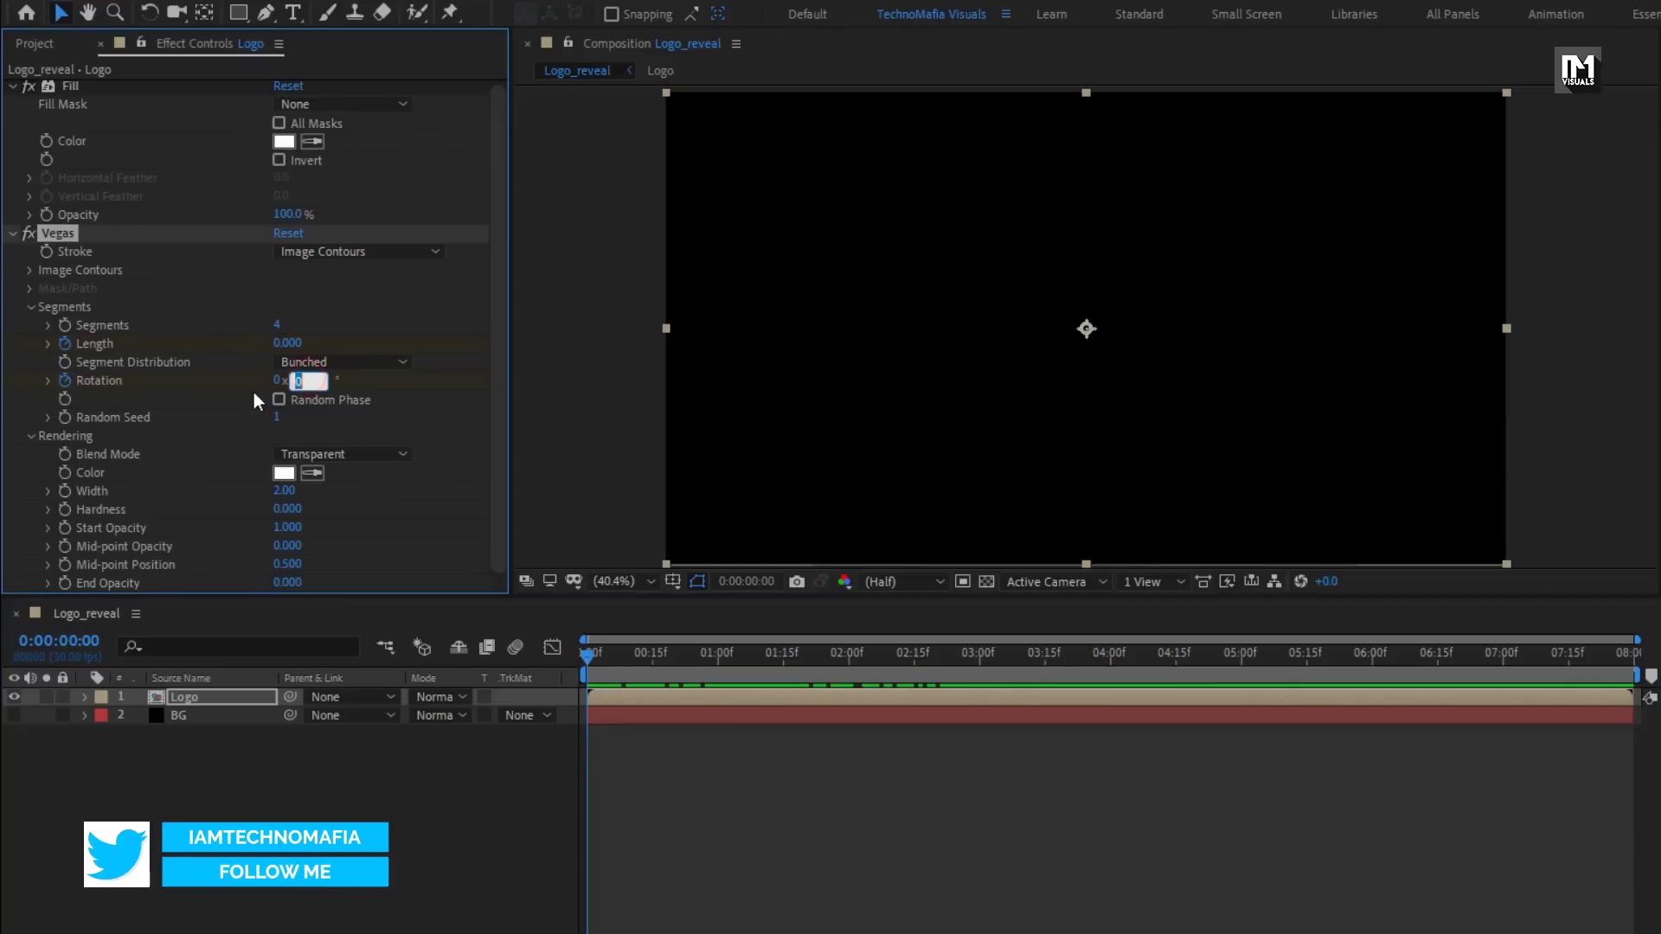
text(180)
key(Return)
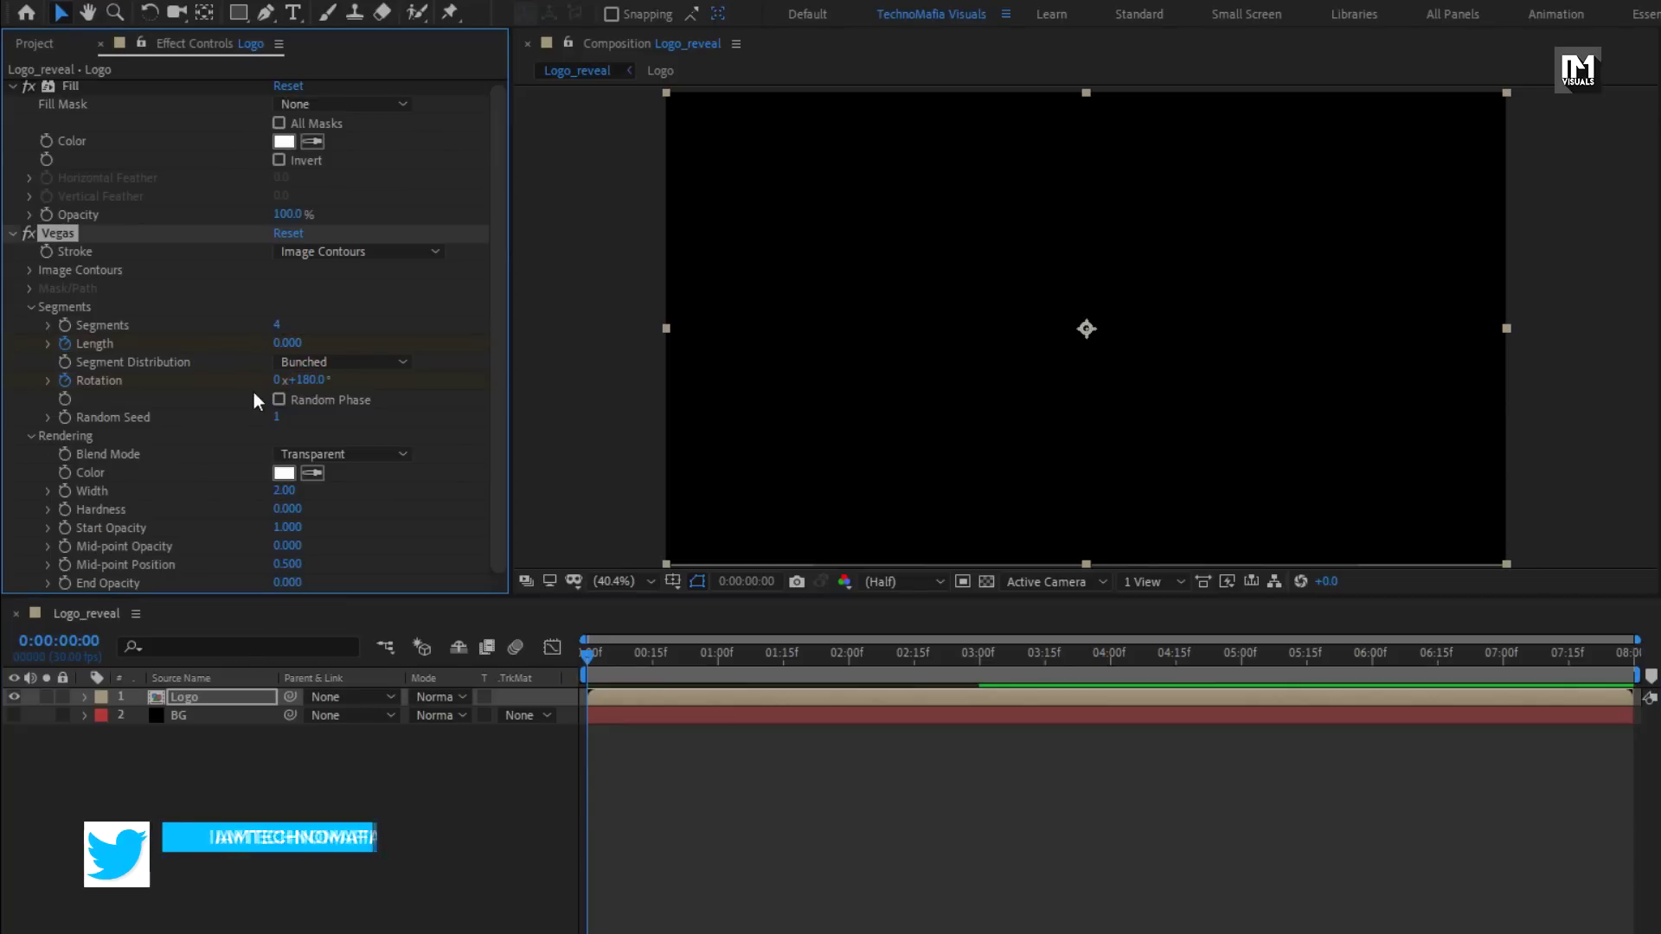
mouse_move(590, 662)
mouse_down()
mouse_move(1066, 656)
mouse_move(616, 659)
mouse_move(1011, 655)
mouse_up()
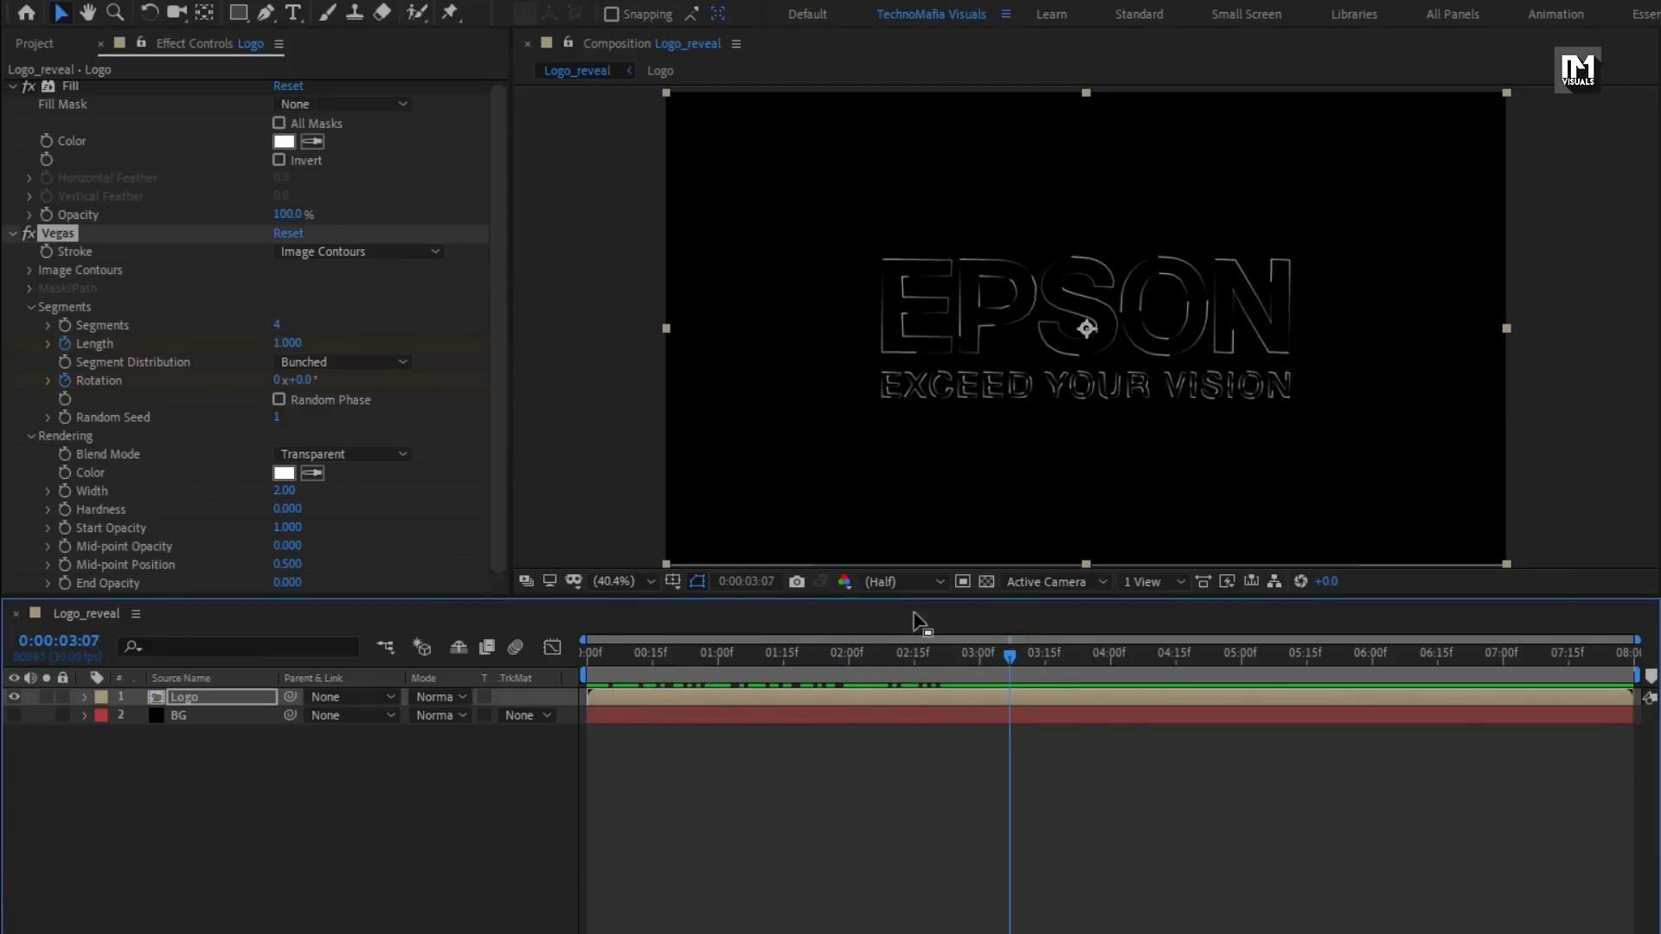
Set Vegas Hardness, Mid-point Opacity and End Opacity all to 1
click(281, 510)
text(1)
key(Return)
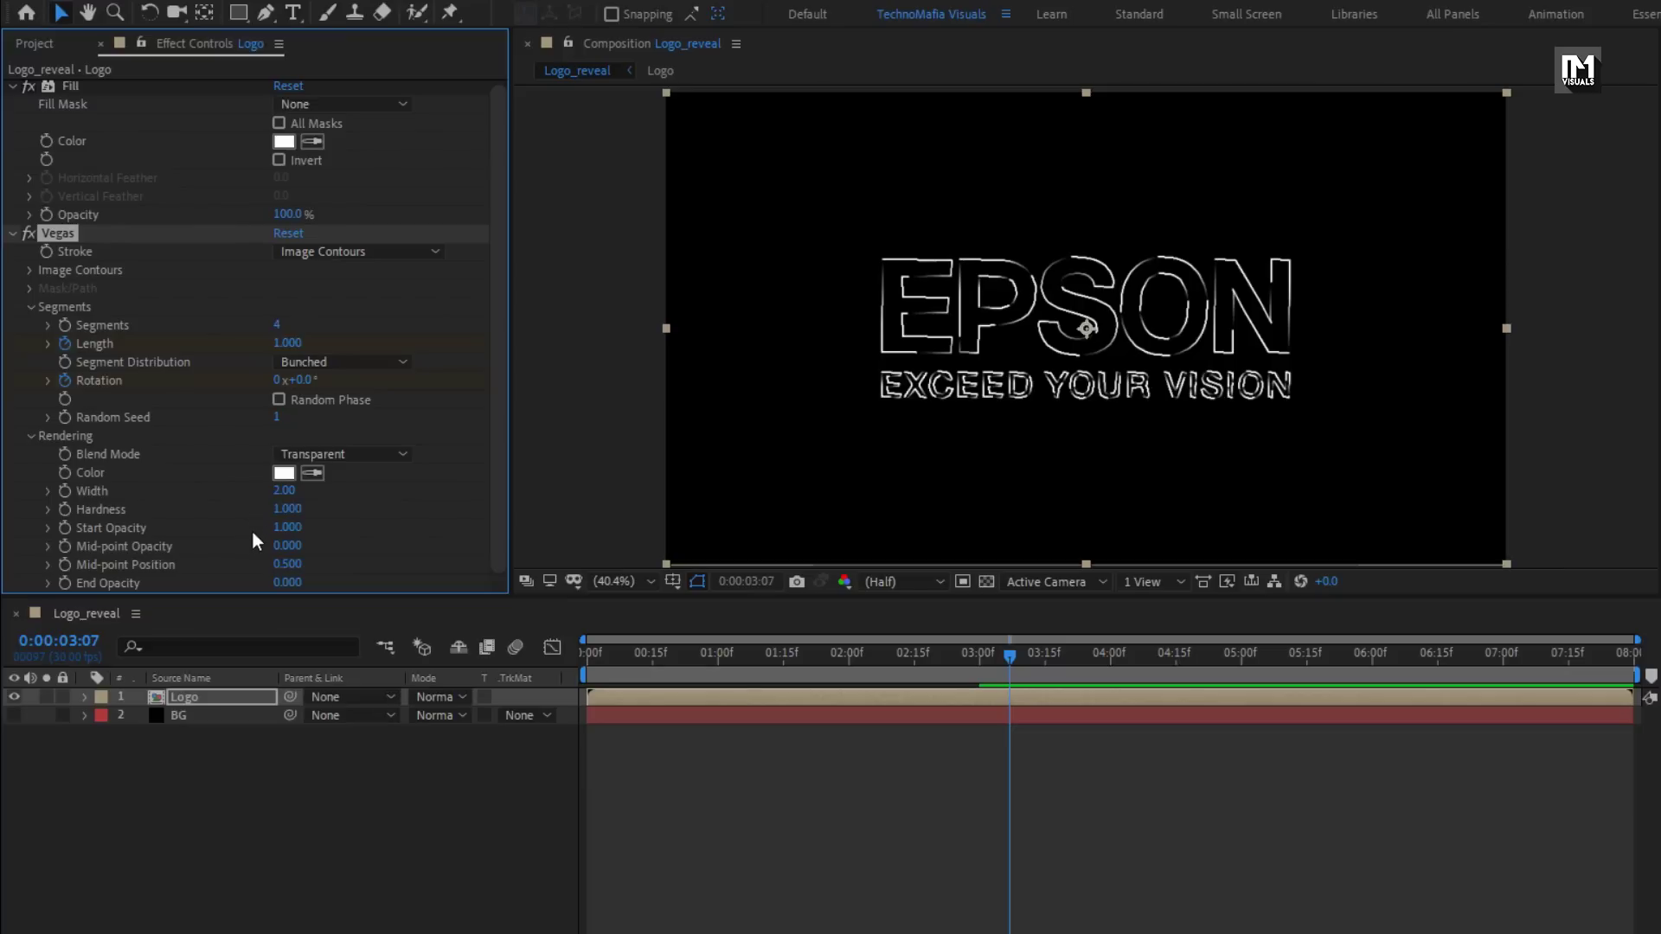
click(279, 546)
text(1)
key(Return)
click(281, 582)
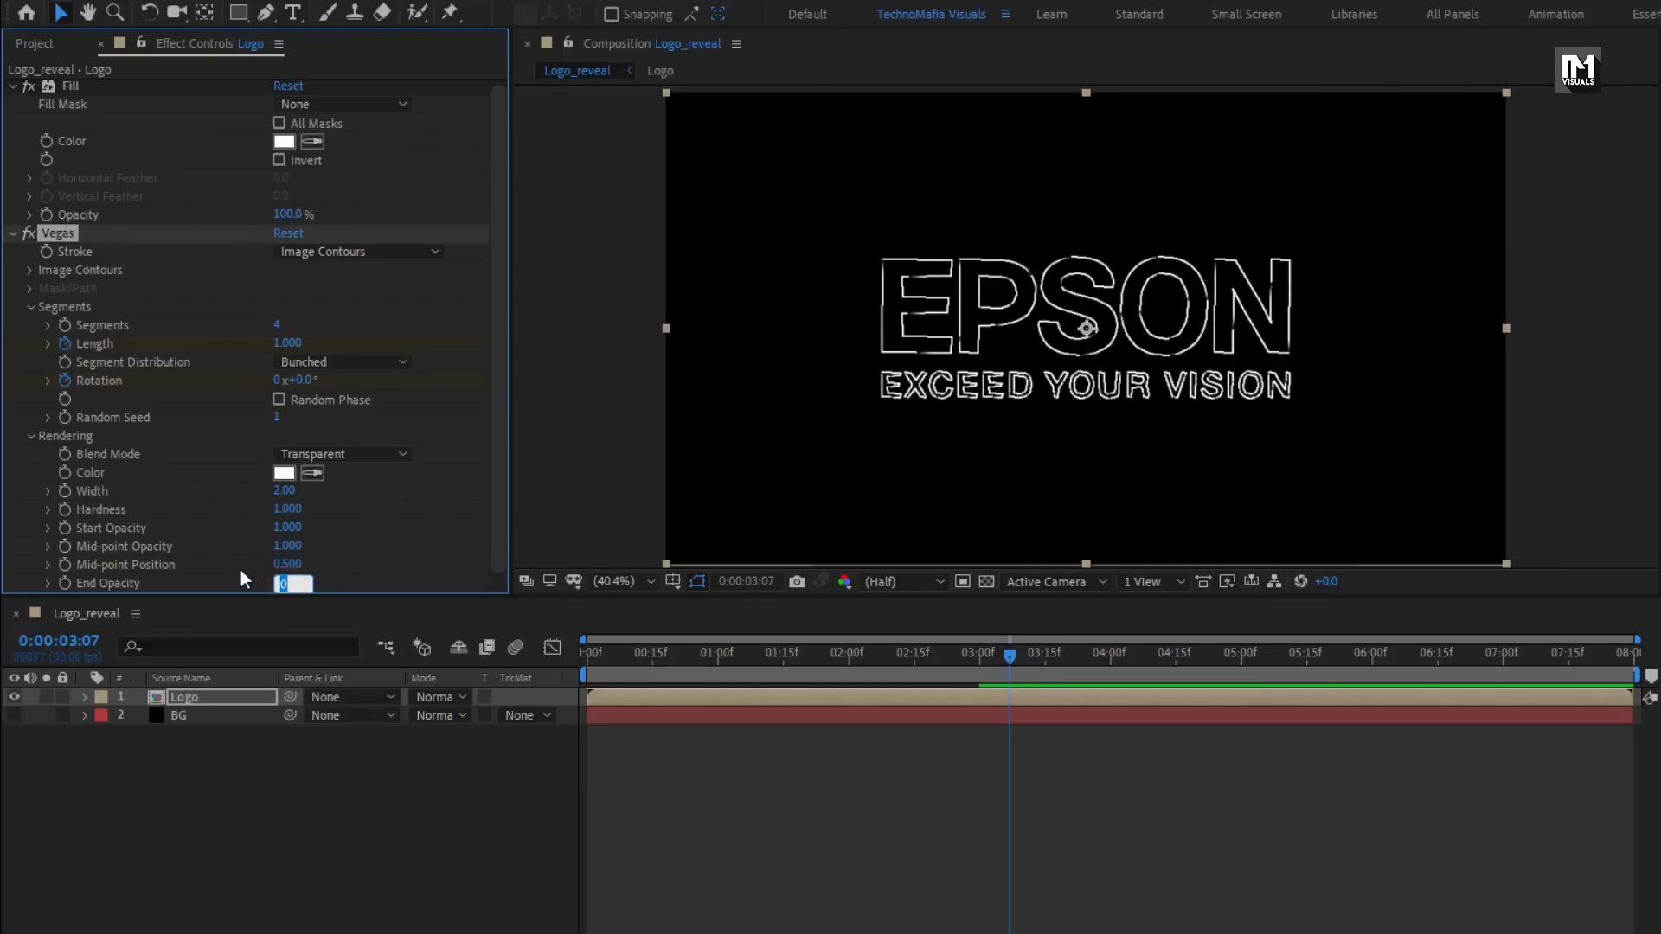
text(1)
key(Return)
Set Vegas Mid-point Position to 0.999 and preview the brighter outline
click(278, 563)
text(0.999)
key(Return)
drag(599, 652, 1070, 656)
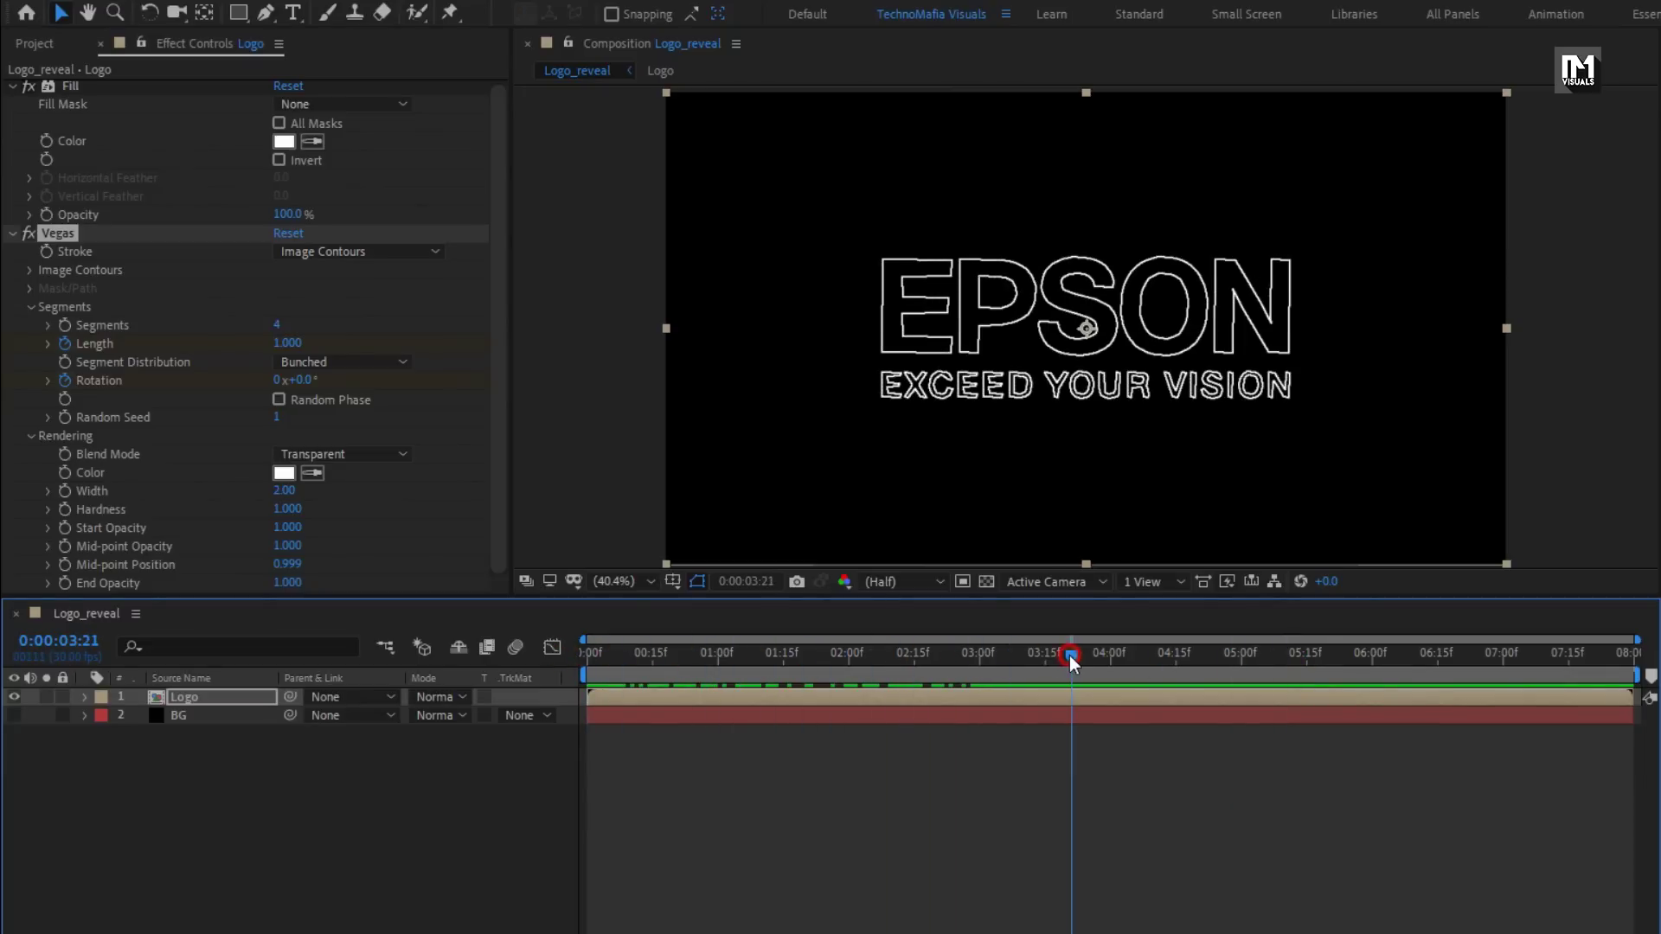
Duplicate the Logo layer and move the copy's Length and Rotation end keyframes to 6 seconds
click(186, 698)
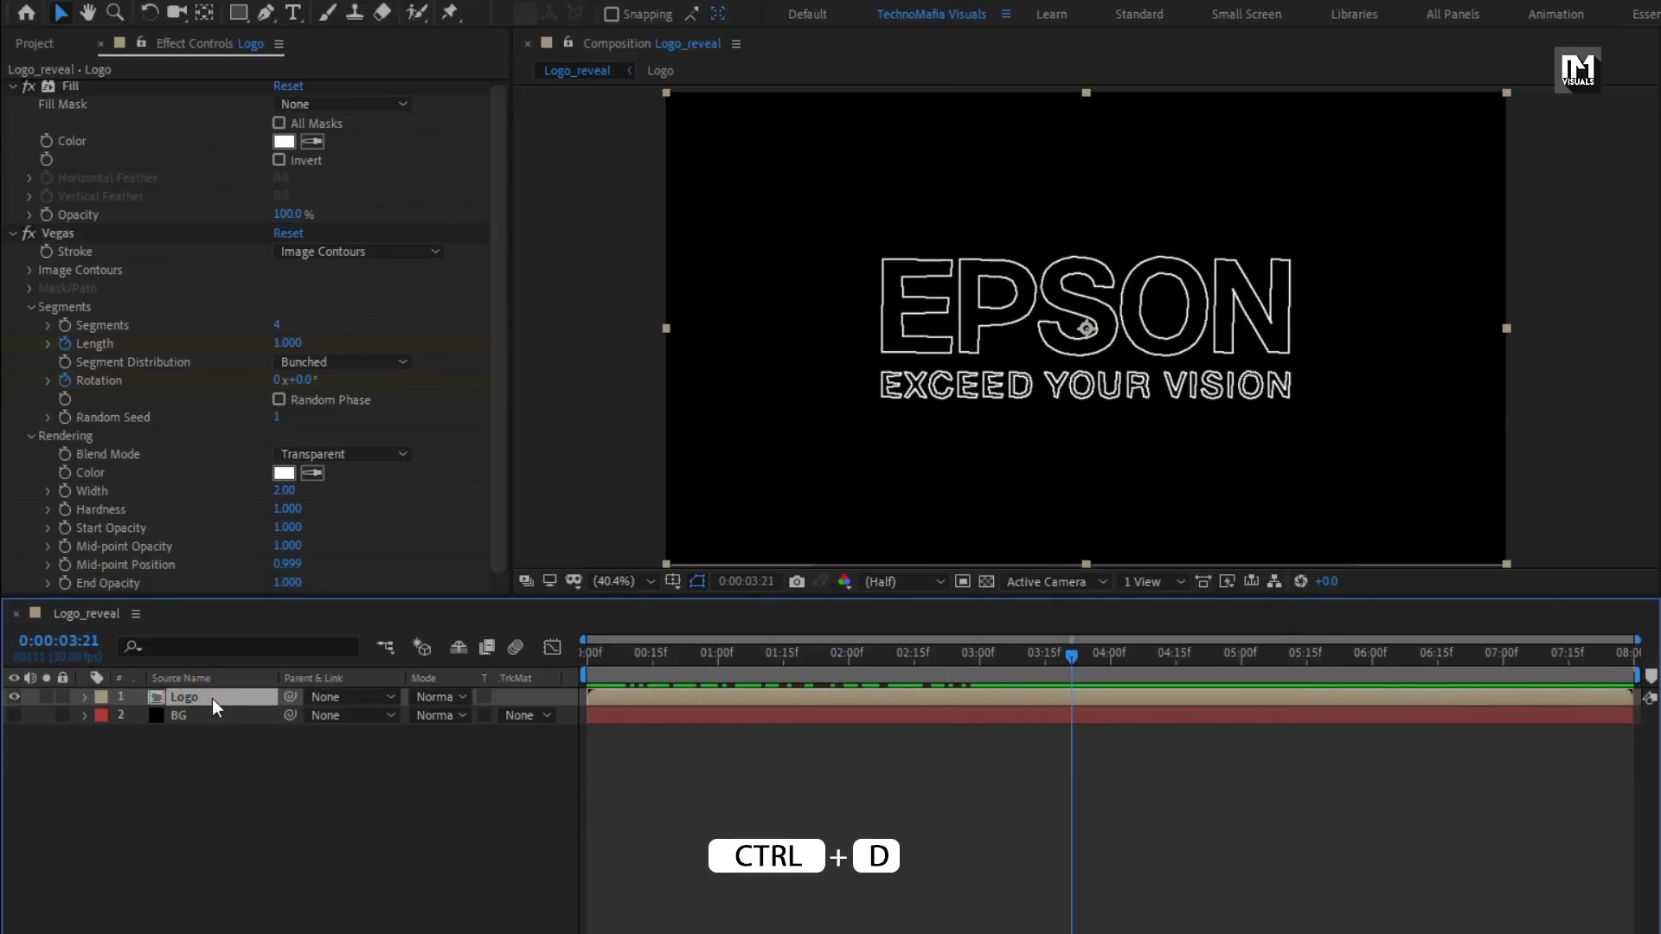
key(ctrl+d)
key(u)
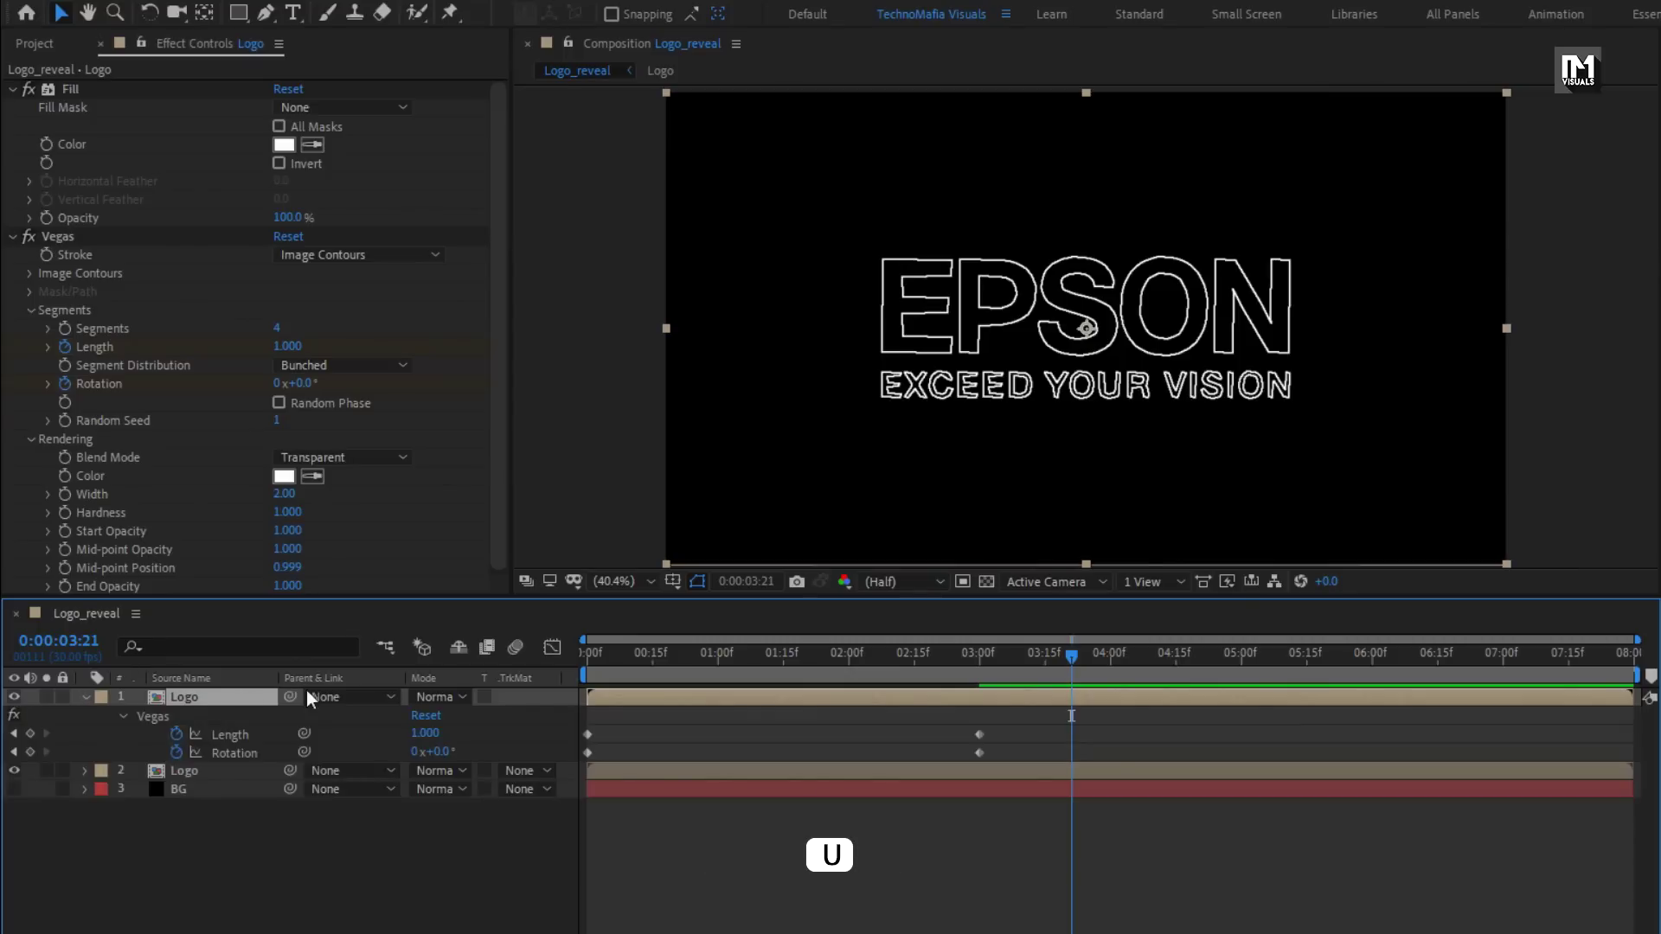
drag(1015, 659, 1374, 656)
drag(962, 731, 1373, 755)
mouse_move(1310, 655)
mouse_down()
mouse_move(656, 665)
mouse_move(1158, 668)
mouse_up()
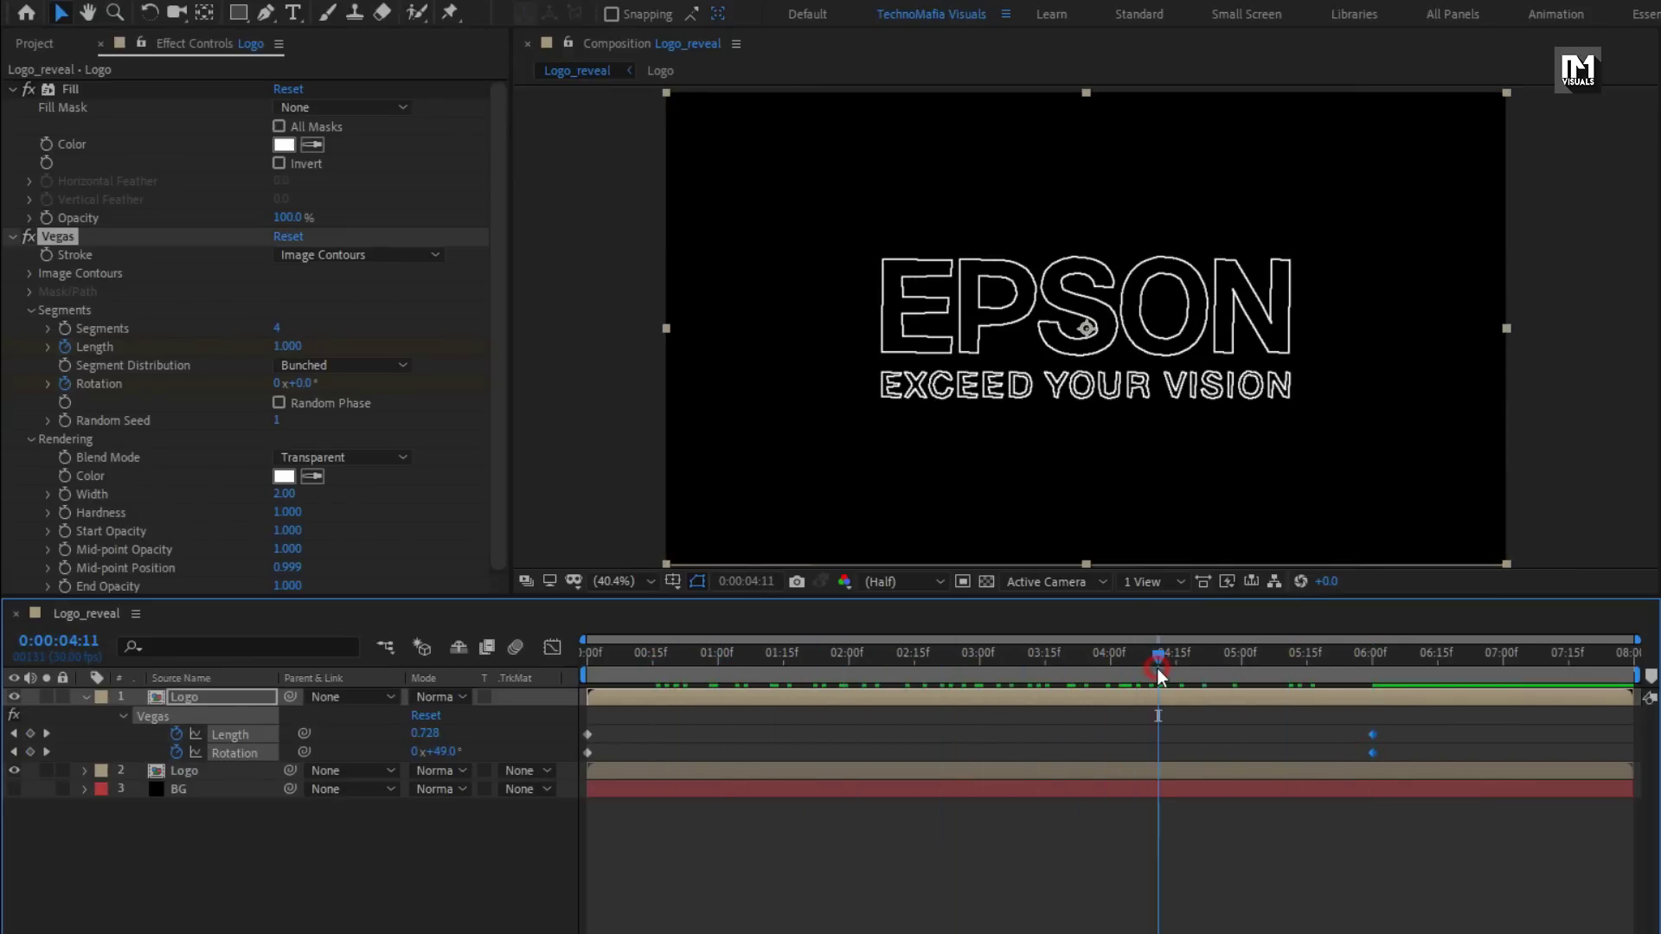
Set the top Logo layer's Vegas stroke Width to 7
click(199, 703)
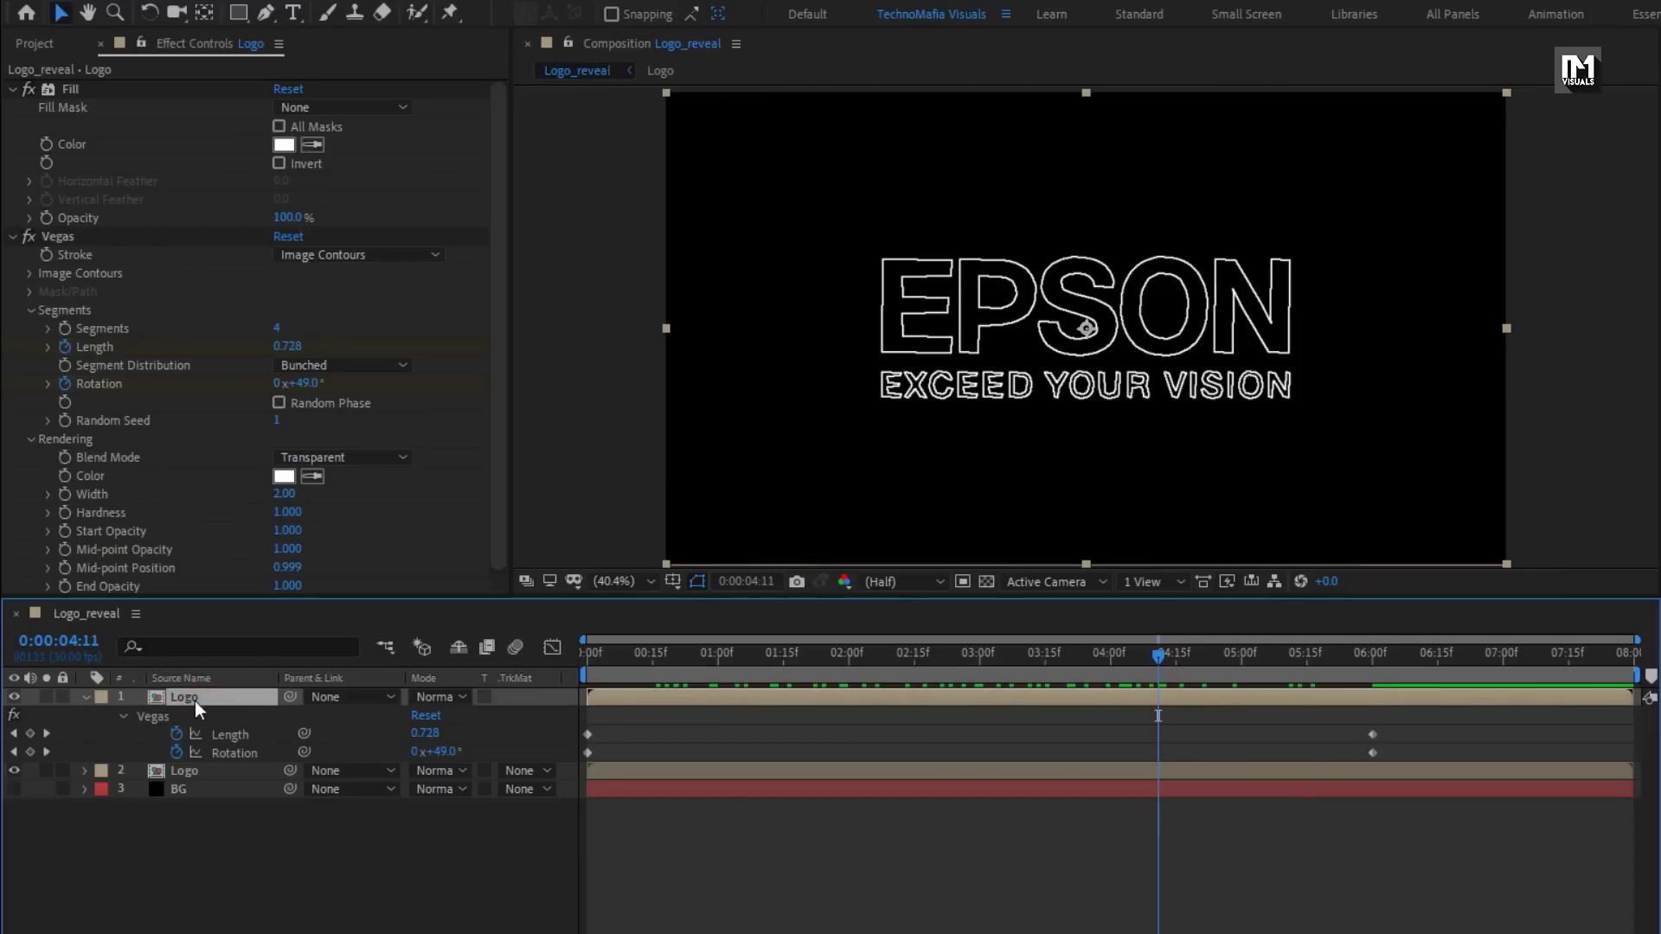
drag(280, 492, 225, 500)
mouse_move(730, 659)
mouse_down()
mouse_move(594, 661)
mouse_move(1306, 662)
mouse_move(898, 663)
mouse_up()
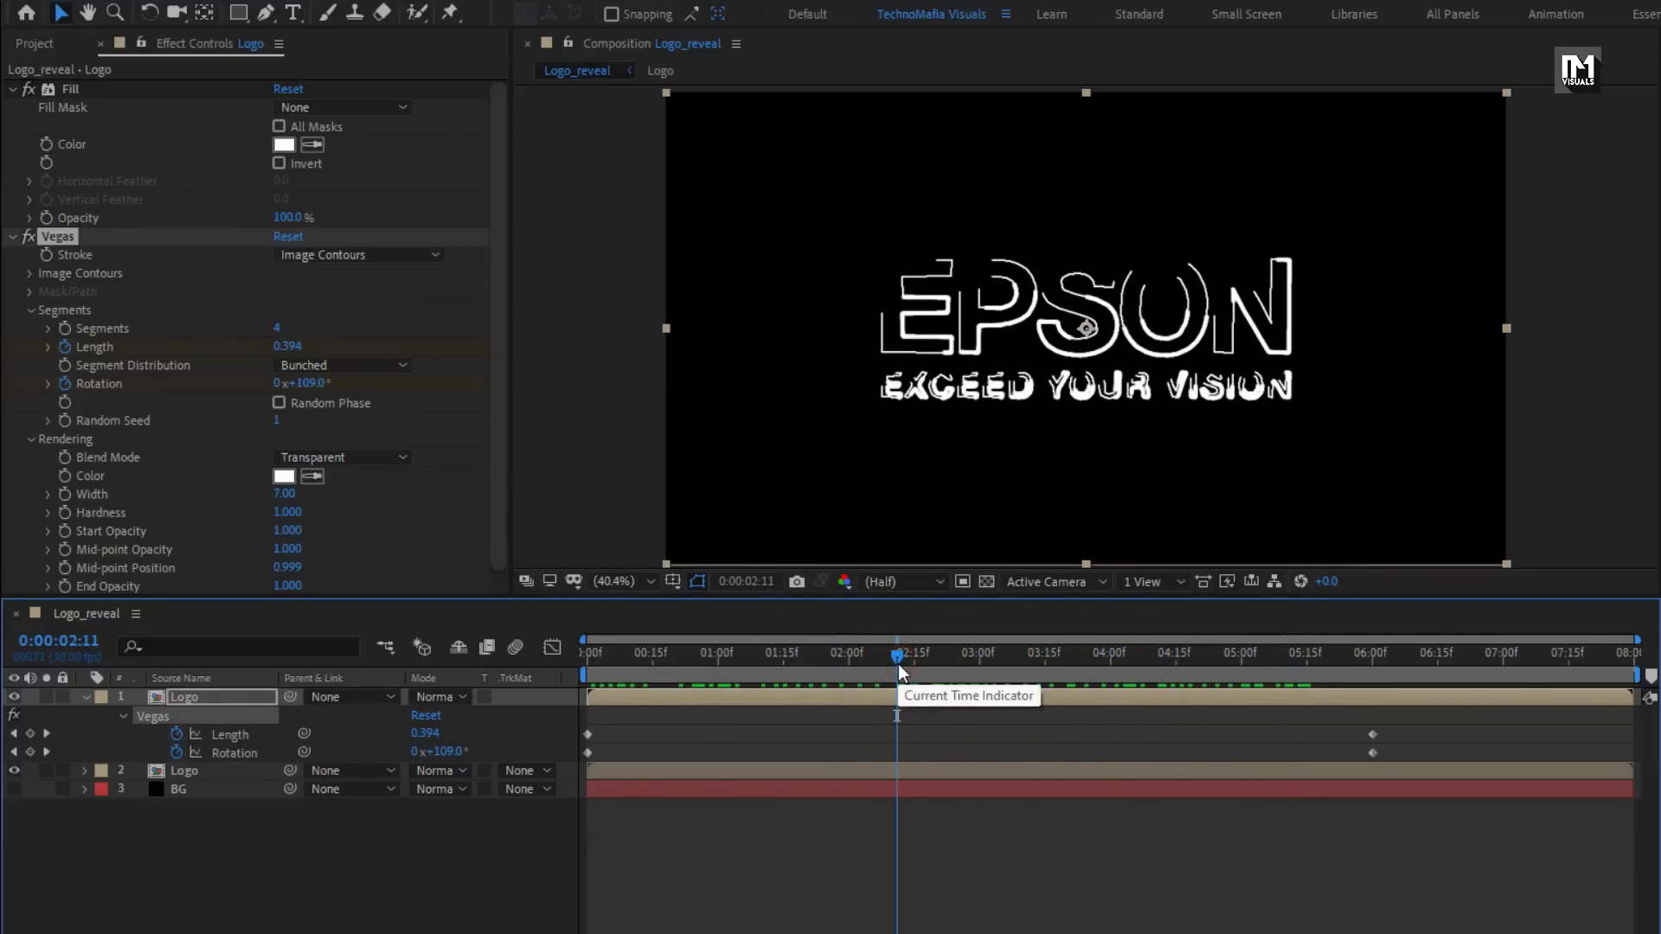
click(86, 697)
click(195, 717)
Pre-compose the lower Logo layer into a precomp named Outline_1, moving all attributes
right_click(220, 713)
click(267, 625)
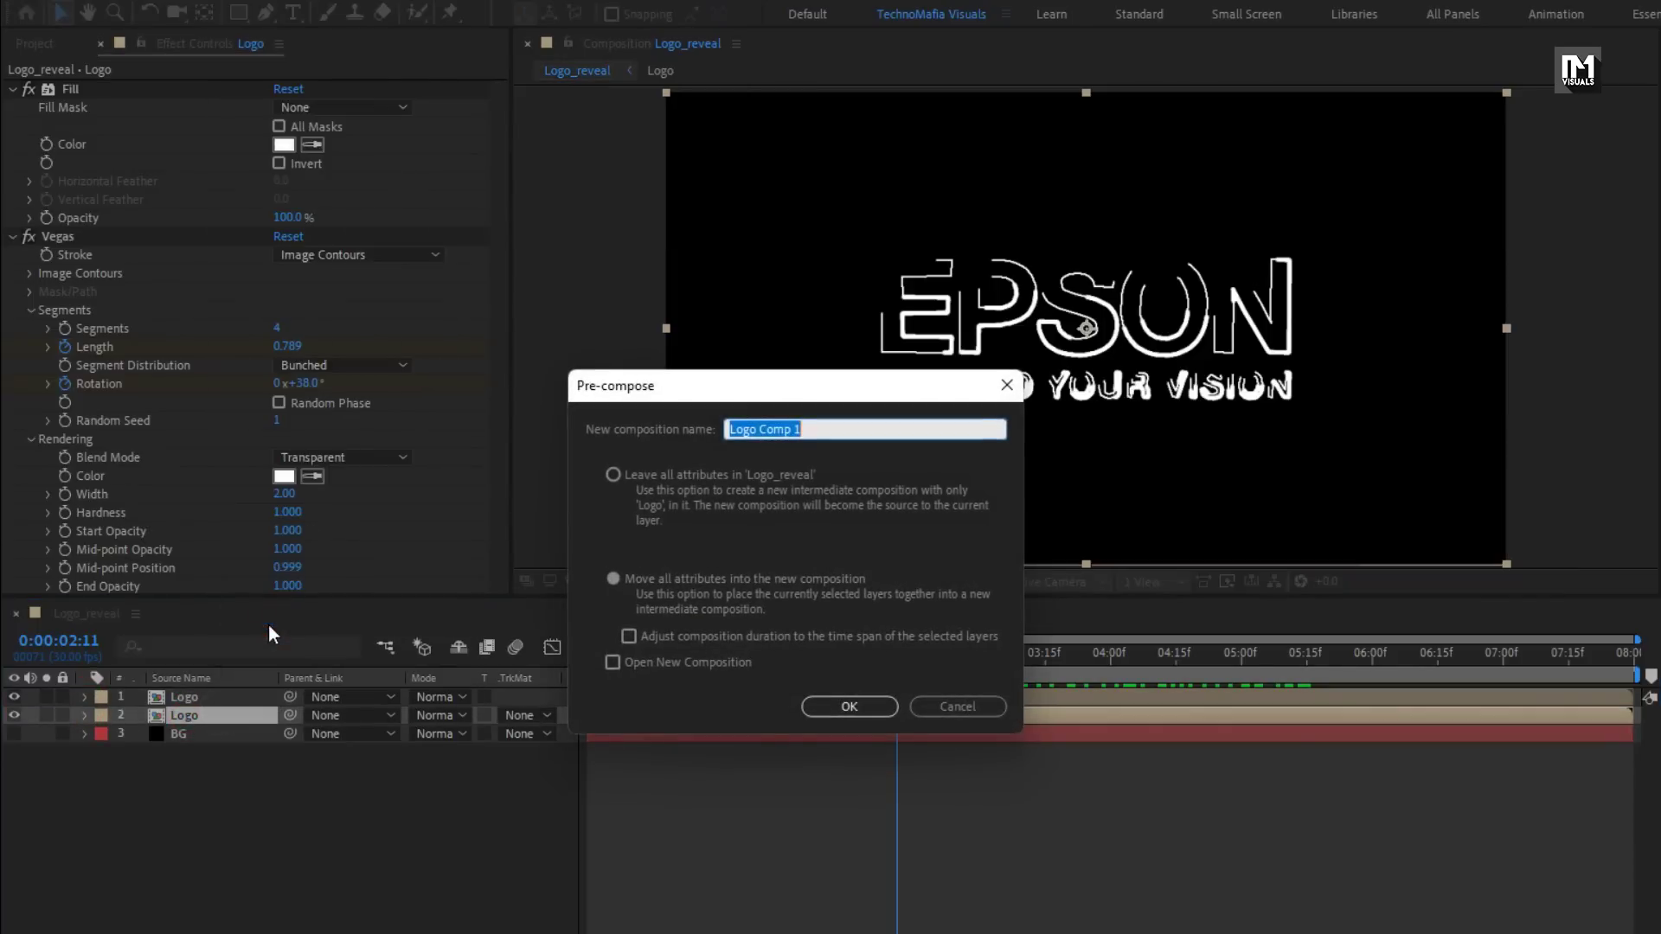
text(Outline_1)
click(827, 708)
Pre-compose the top Logo layer into a precomp named Outline_2, moving all attributes
click(191, 696)
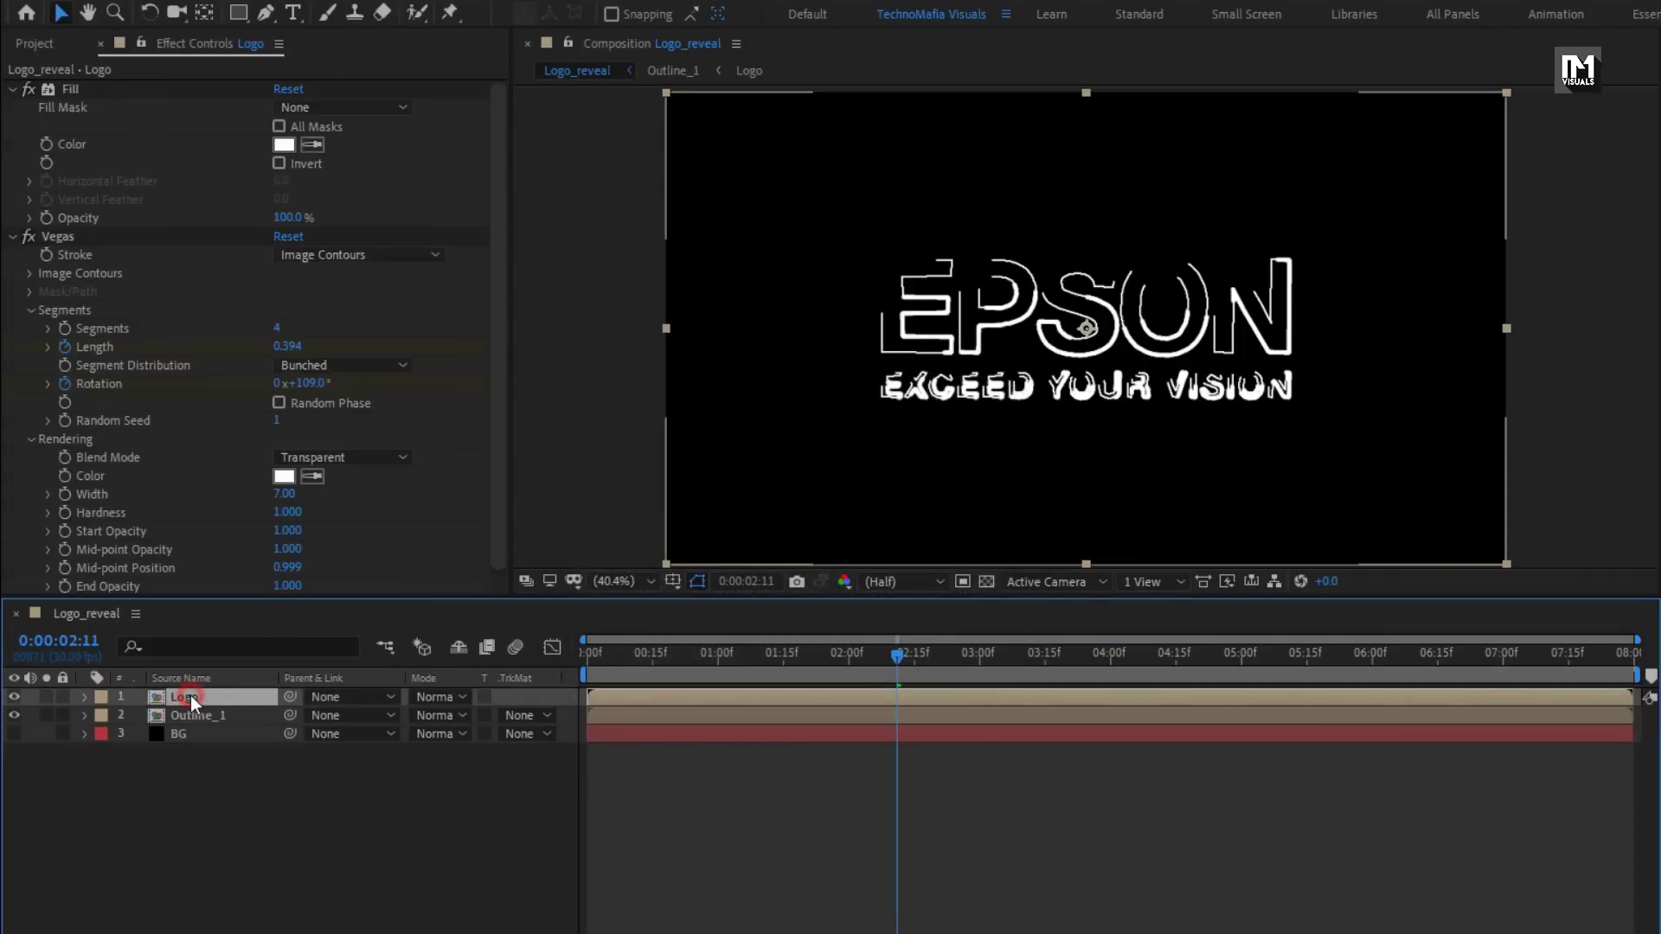
right_click(227, 694)
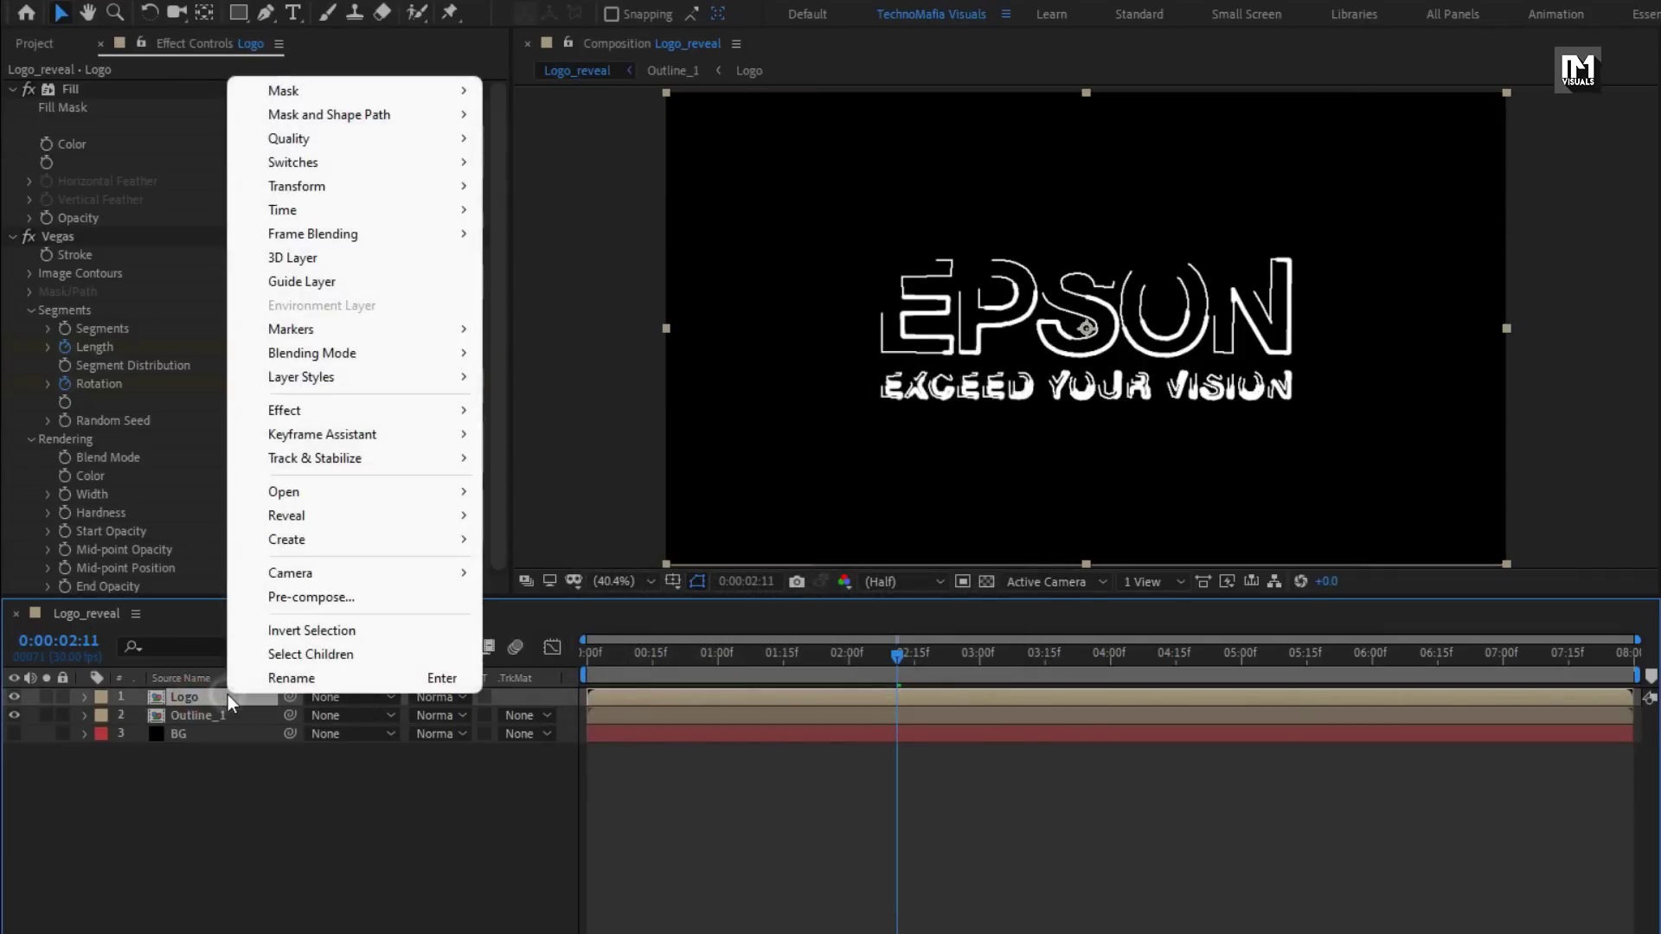
click(260, 597)
text(Ou)
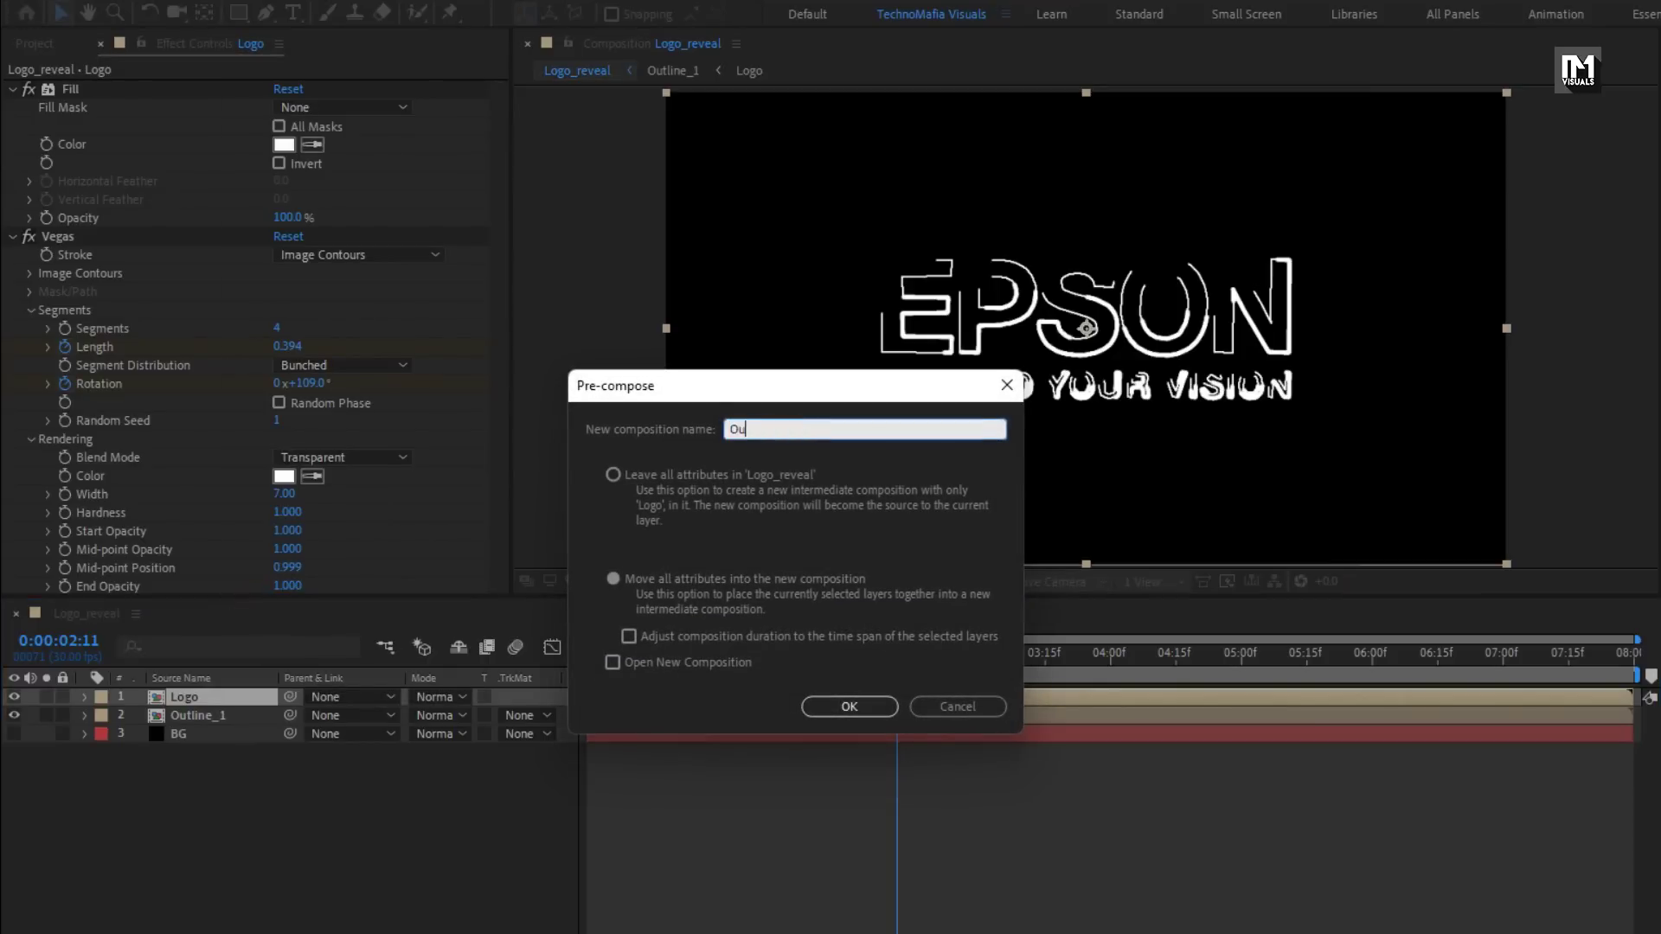
text(tline_2)
click(829, 699)
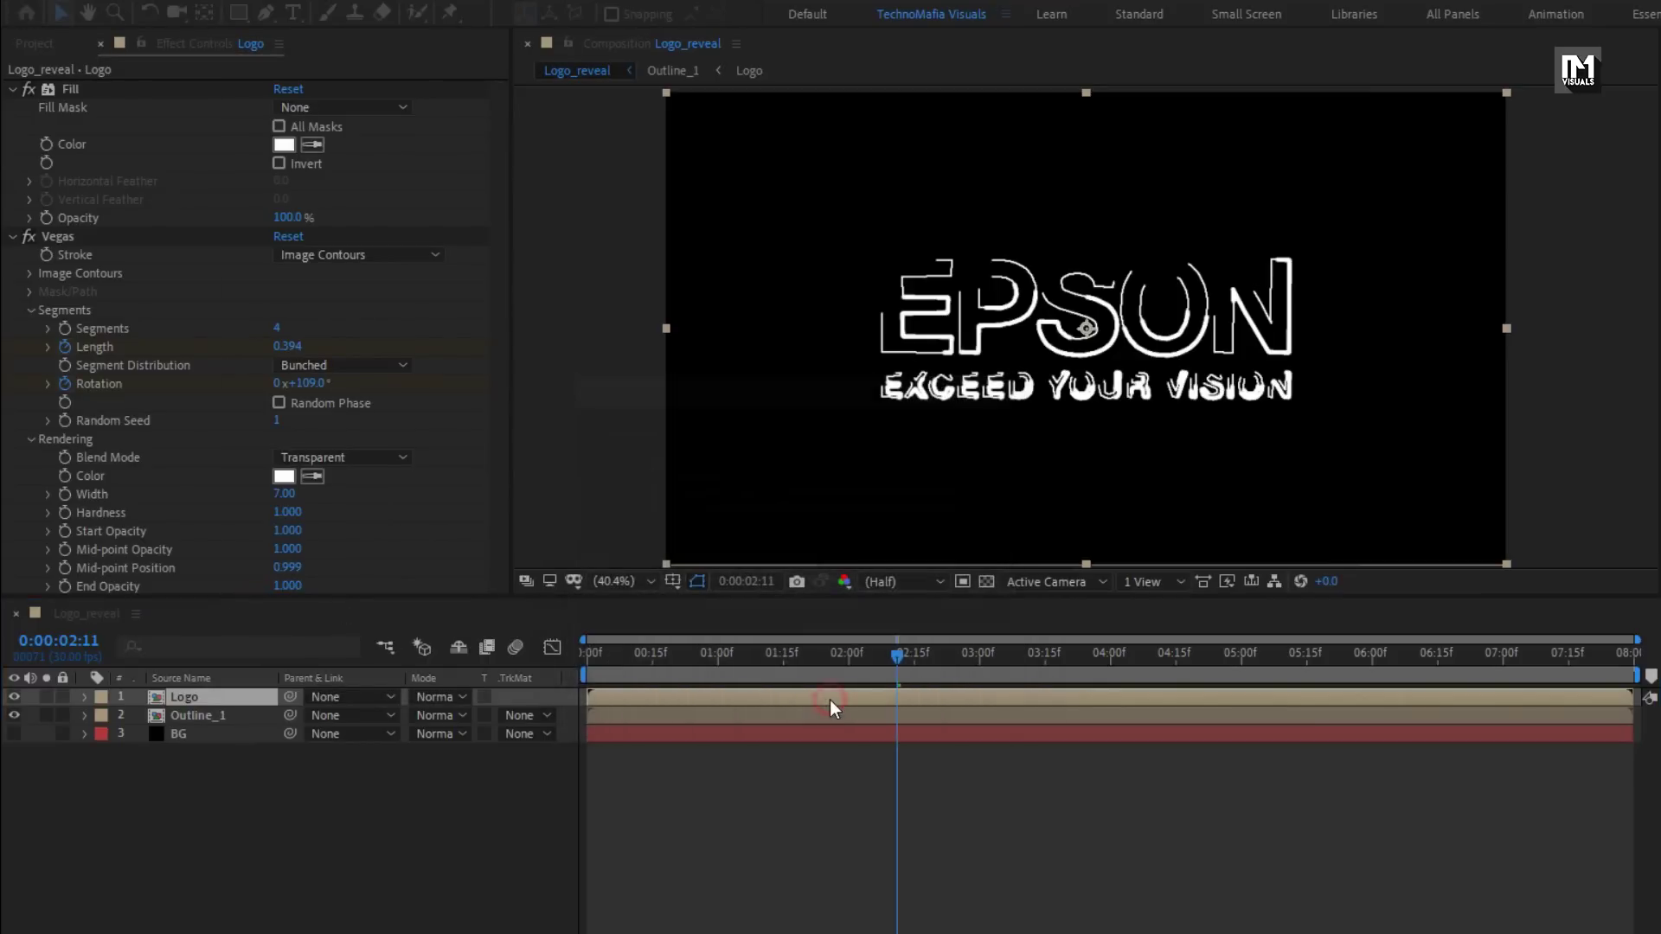
click(210, 714)
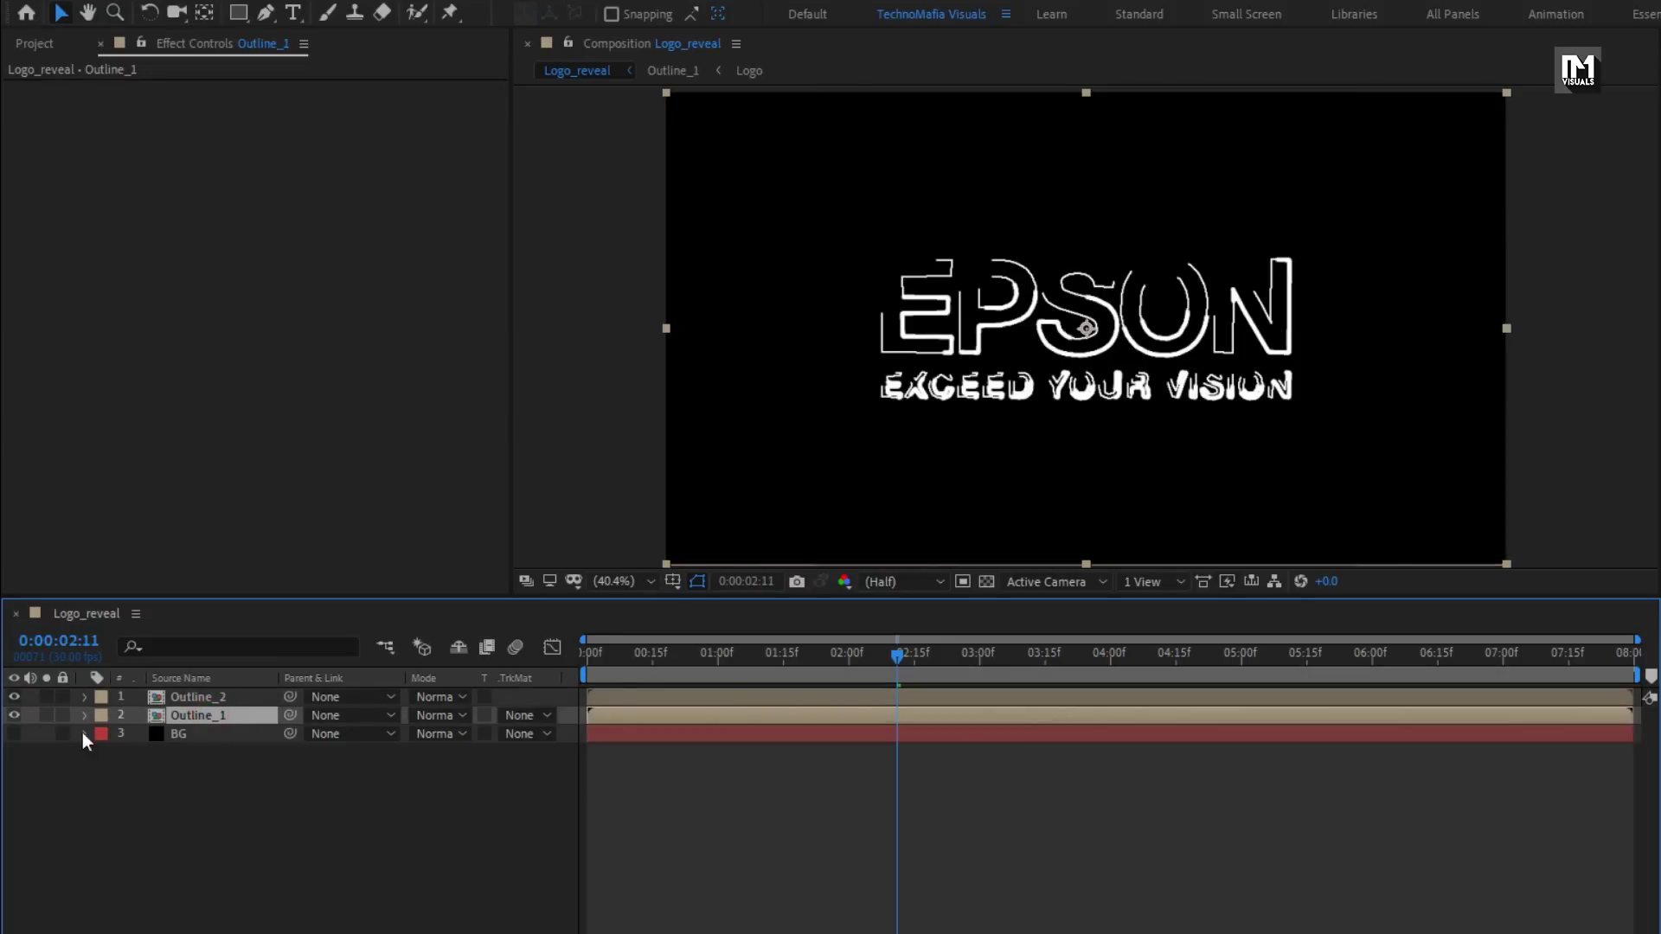
Show the BG layer and add a Fill effect colouring Outline_1 grey 969696
click(14, 734)
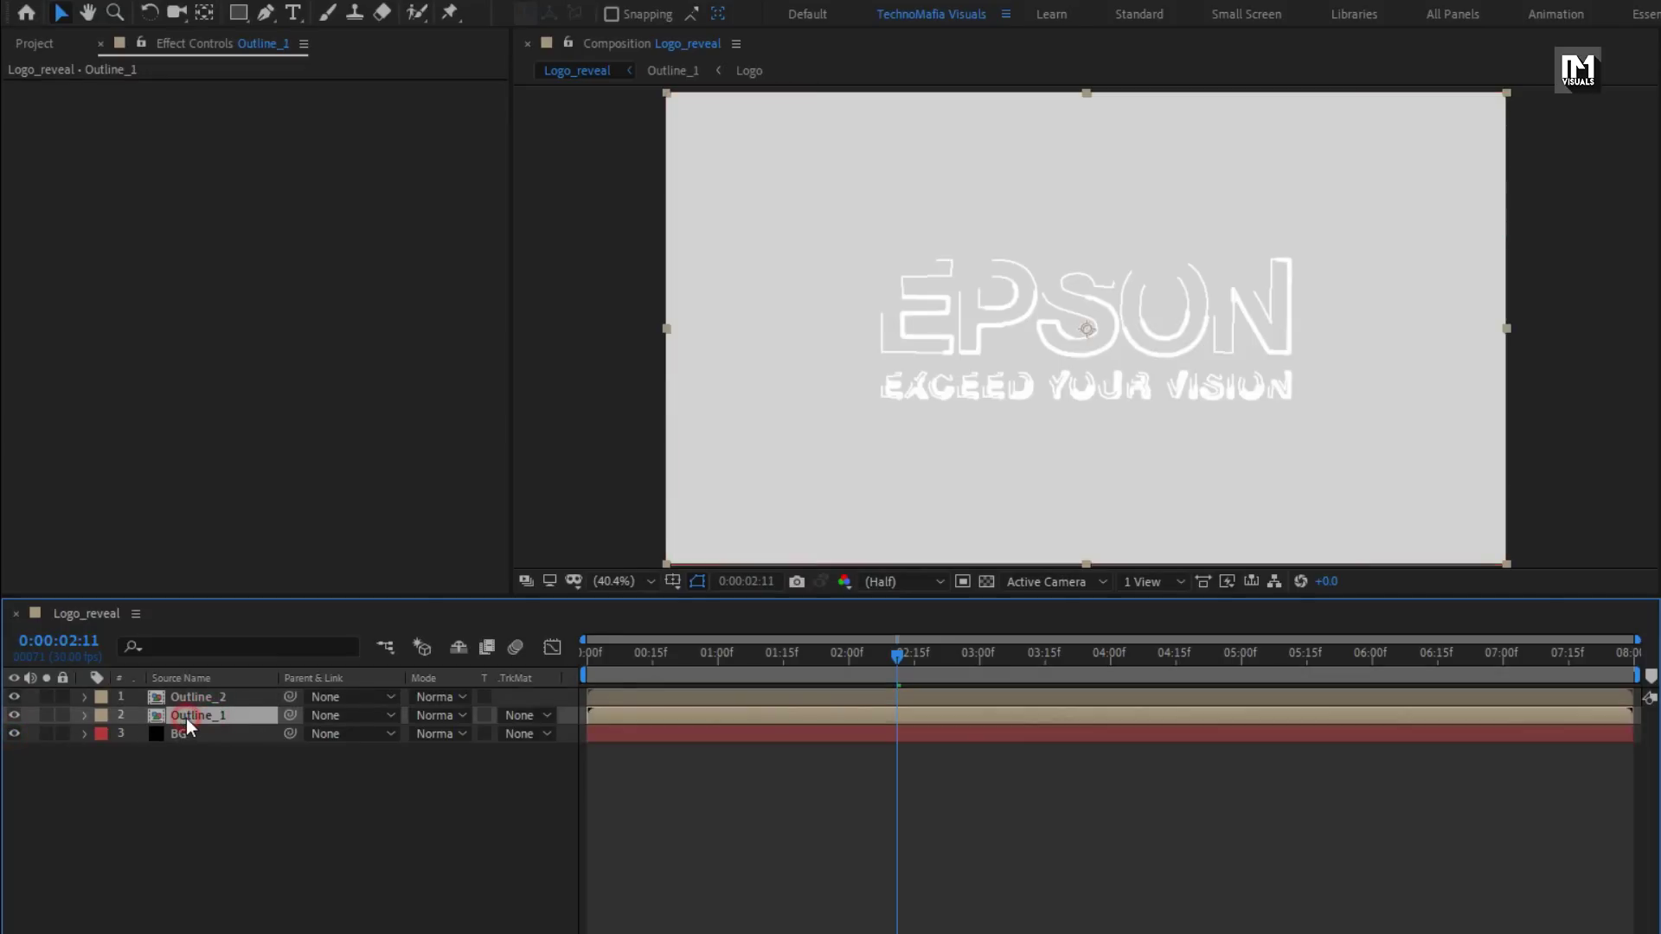
click(1335, 72)
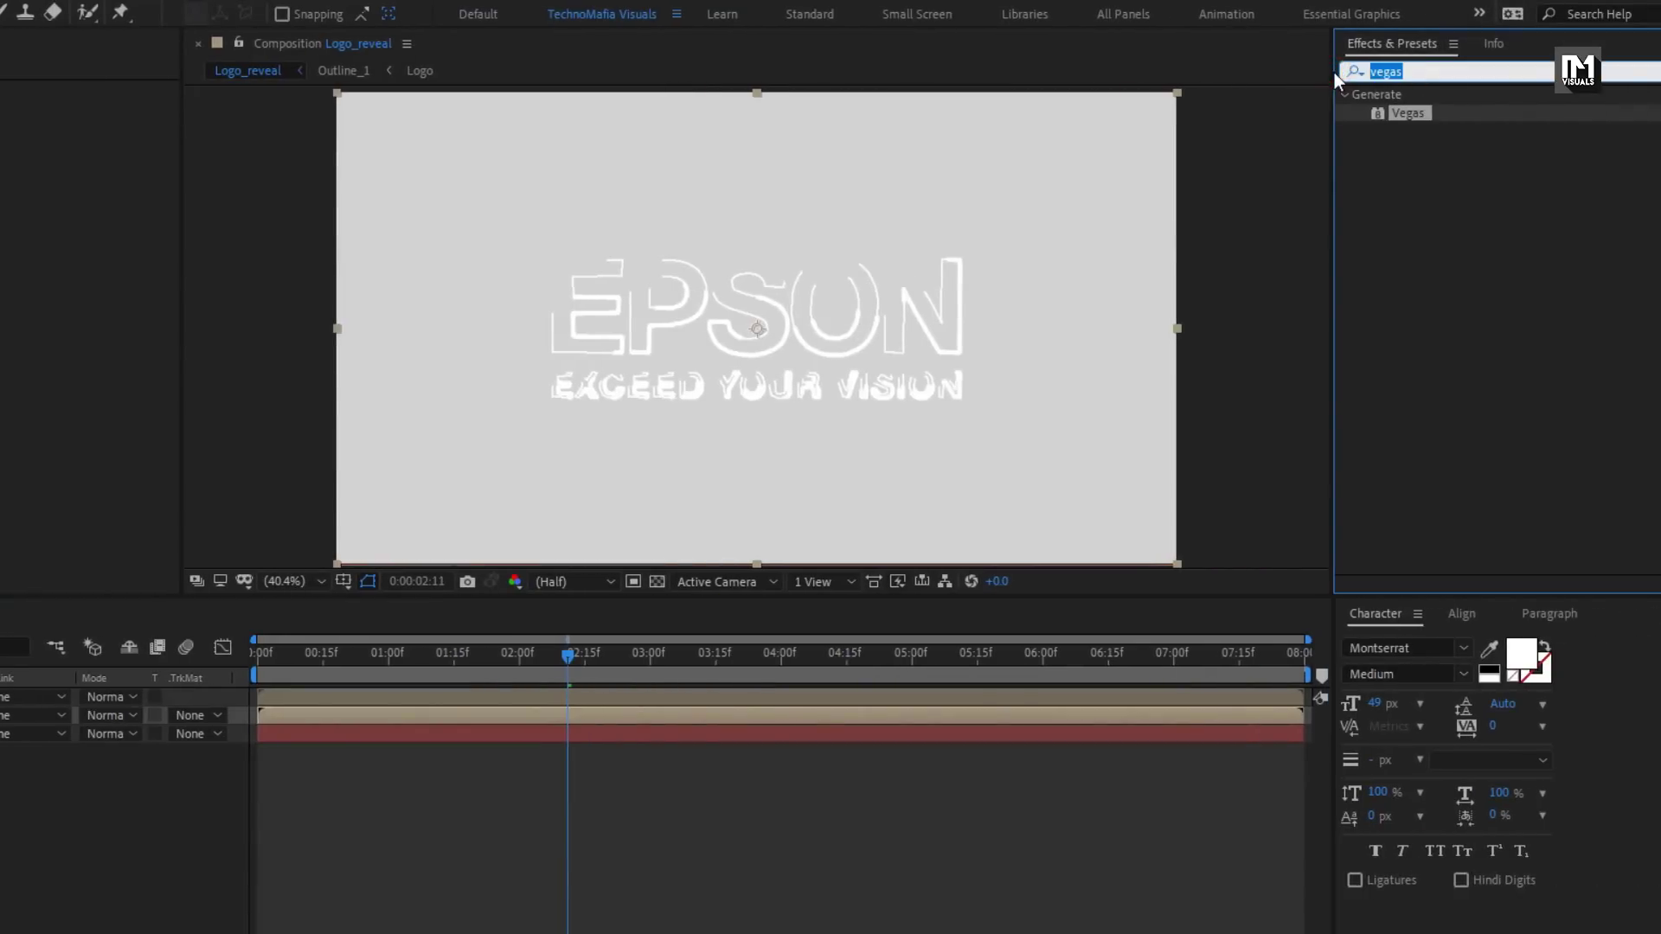
text(fill)
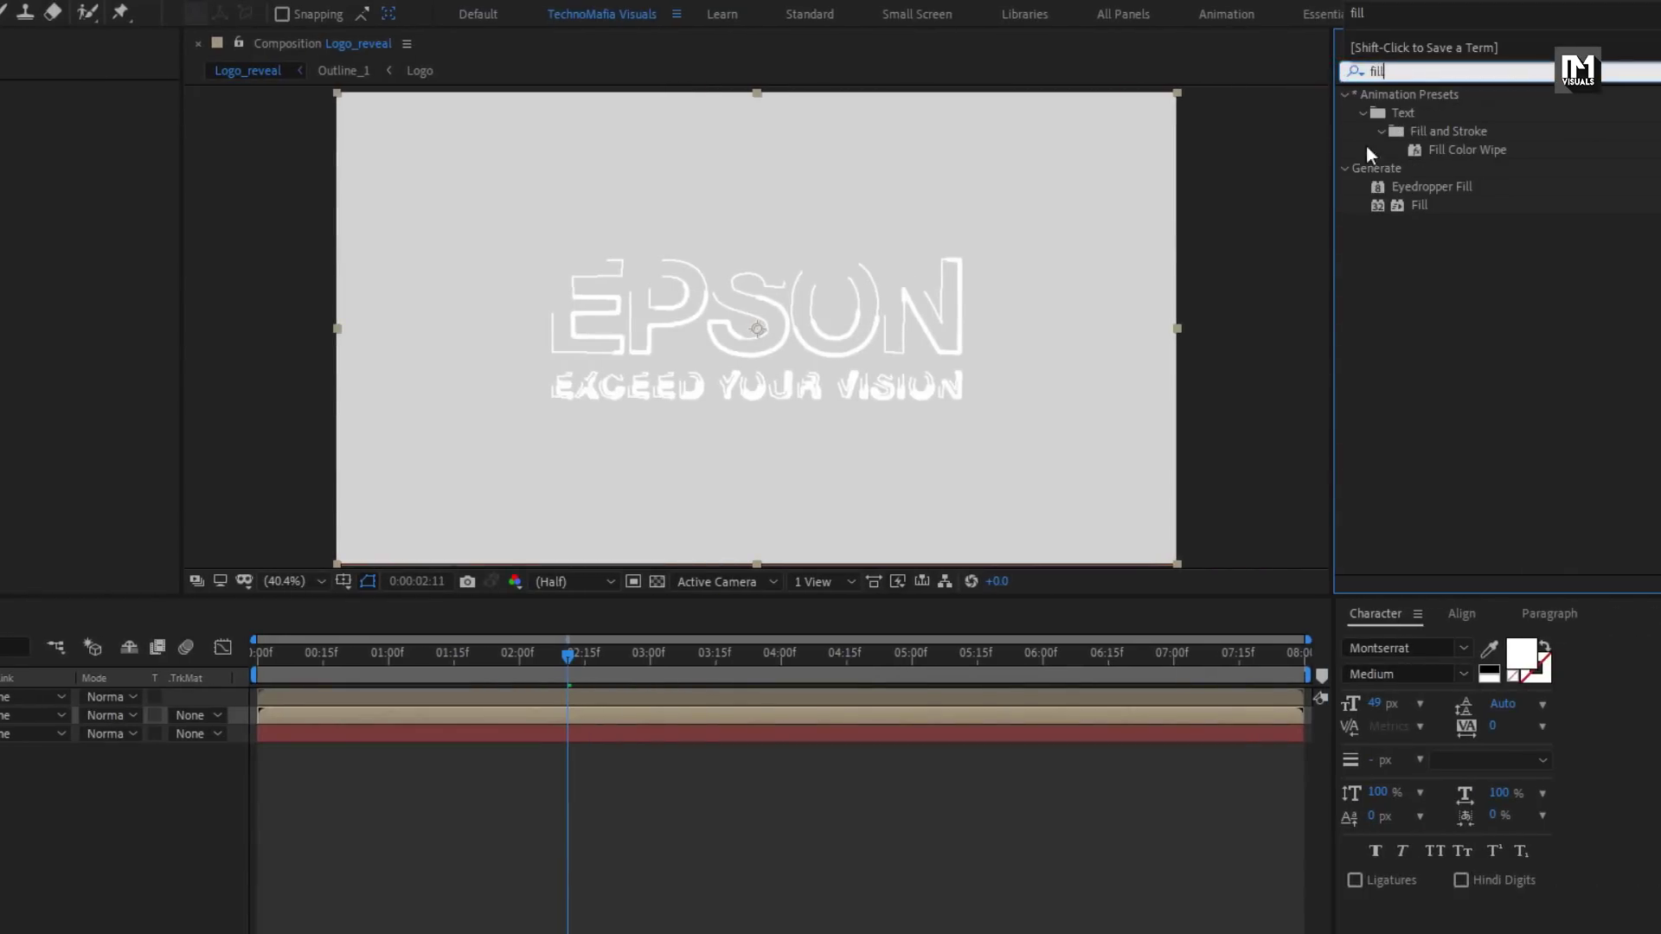
double_click(1418, 207)
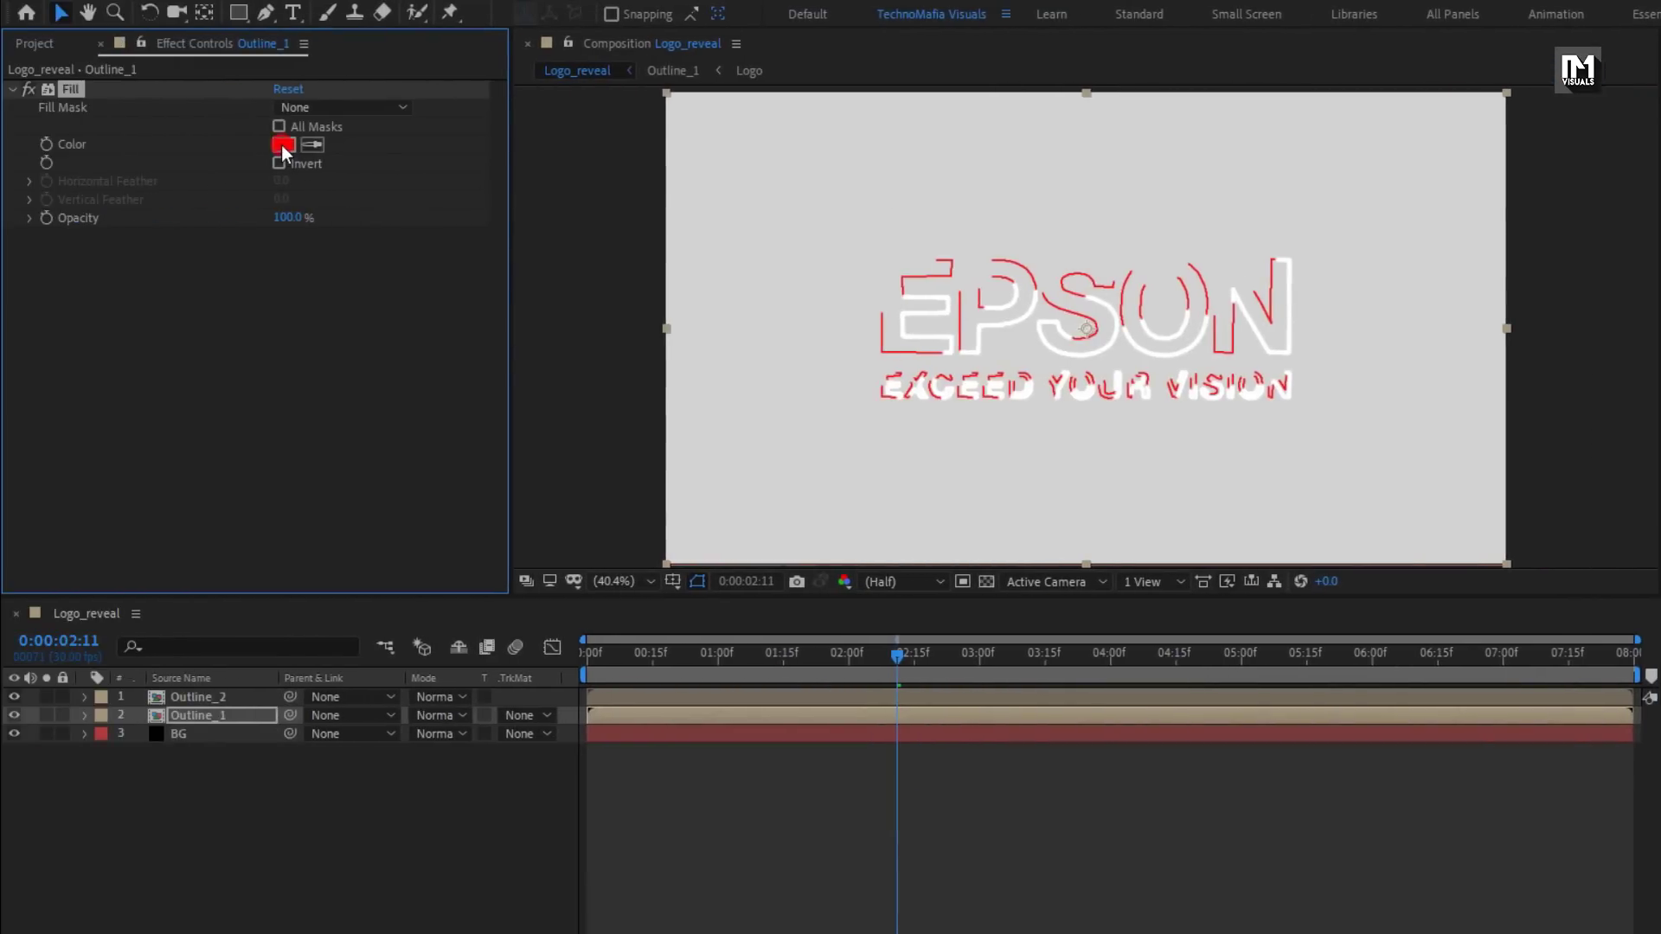
click(282, 144)
mouse_move(63, 403)
mouse_down()
mouse_move(52, 464)
mouse_move(50, 424)
mouse_move(67, 424)
mouse_up()
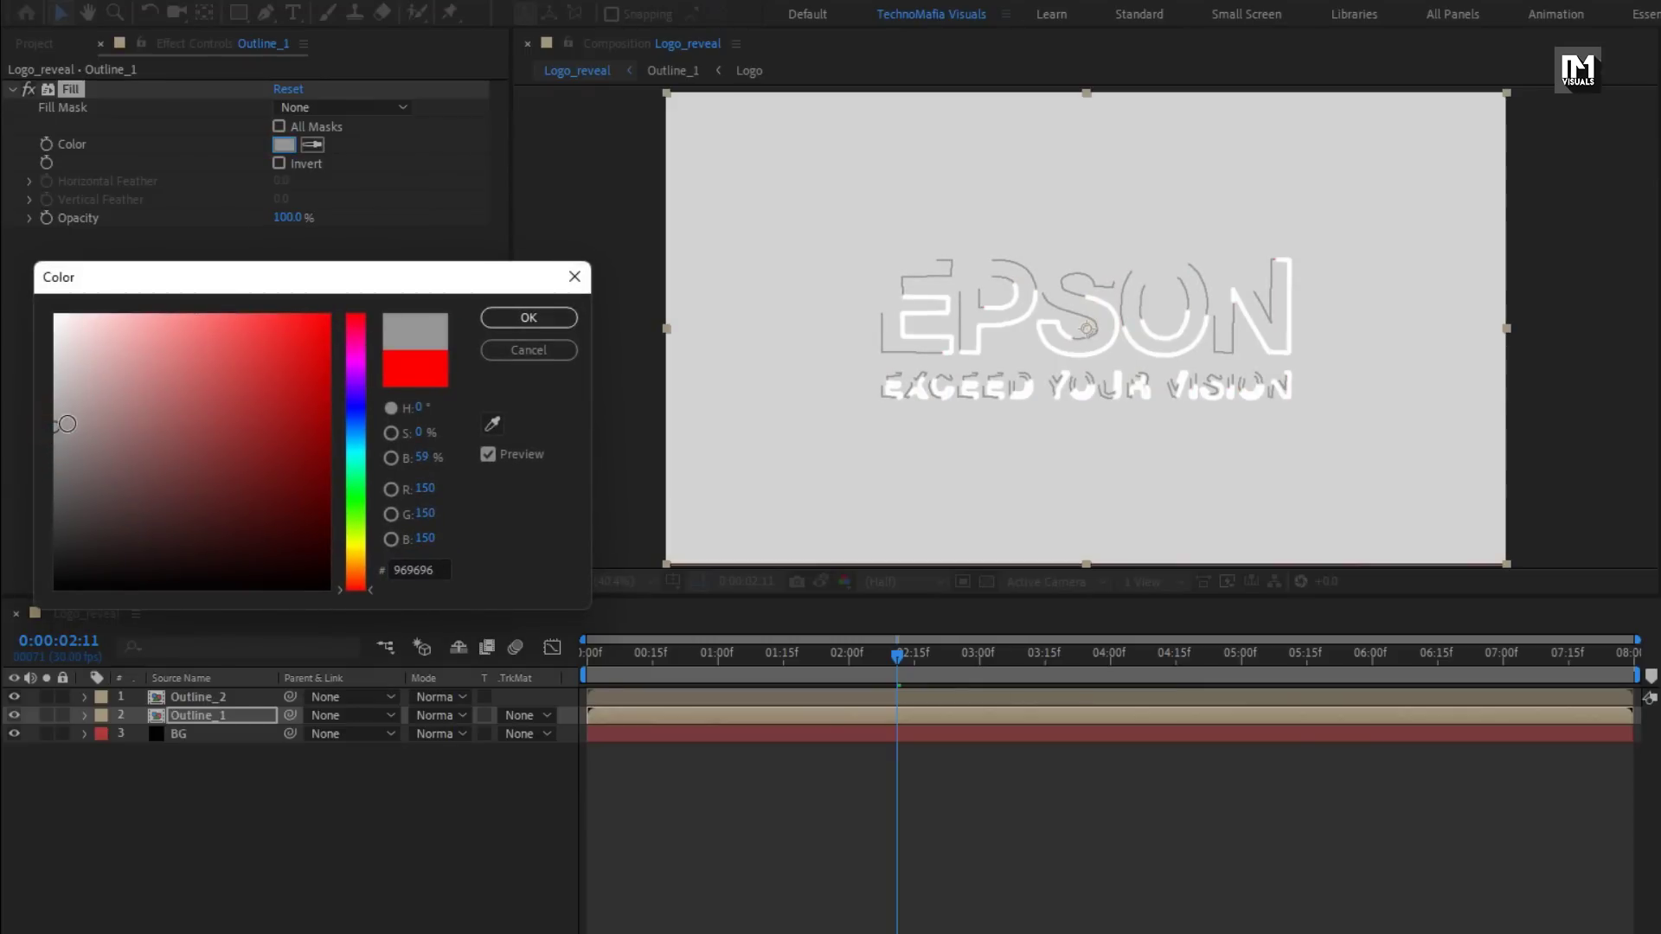
click(508, 324)
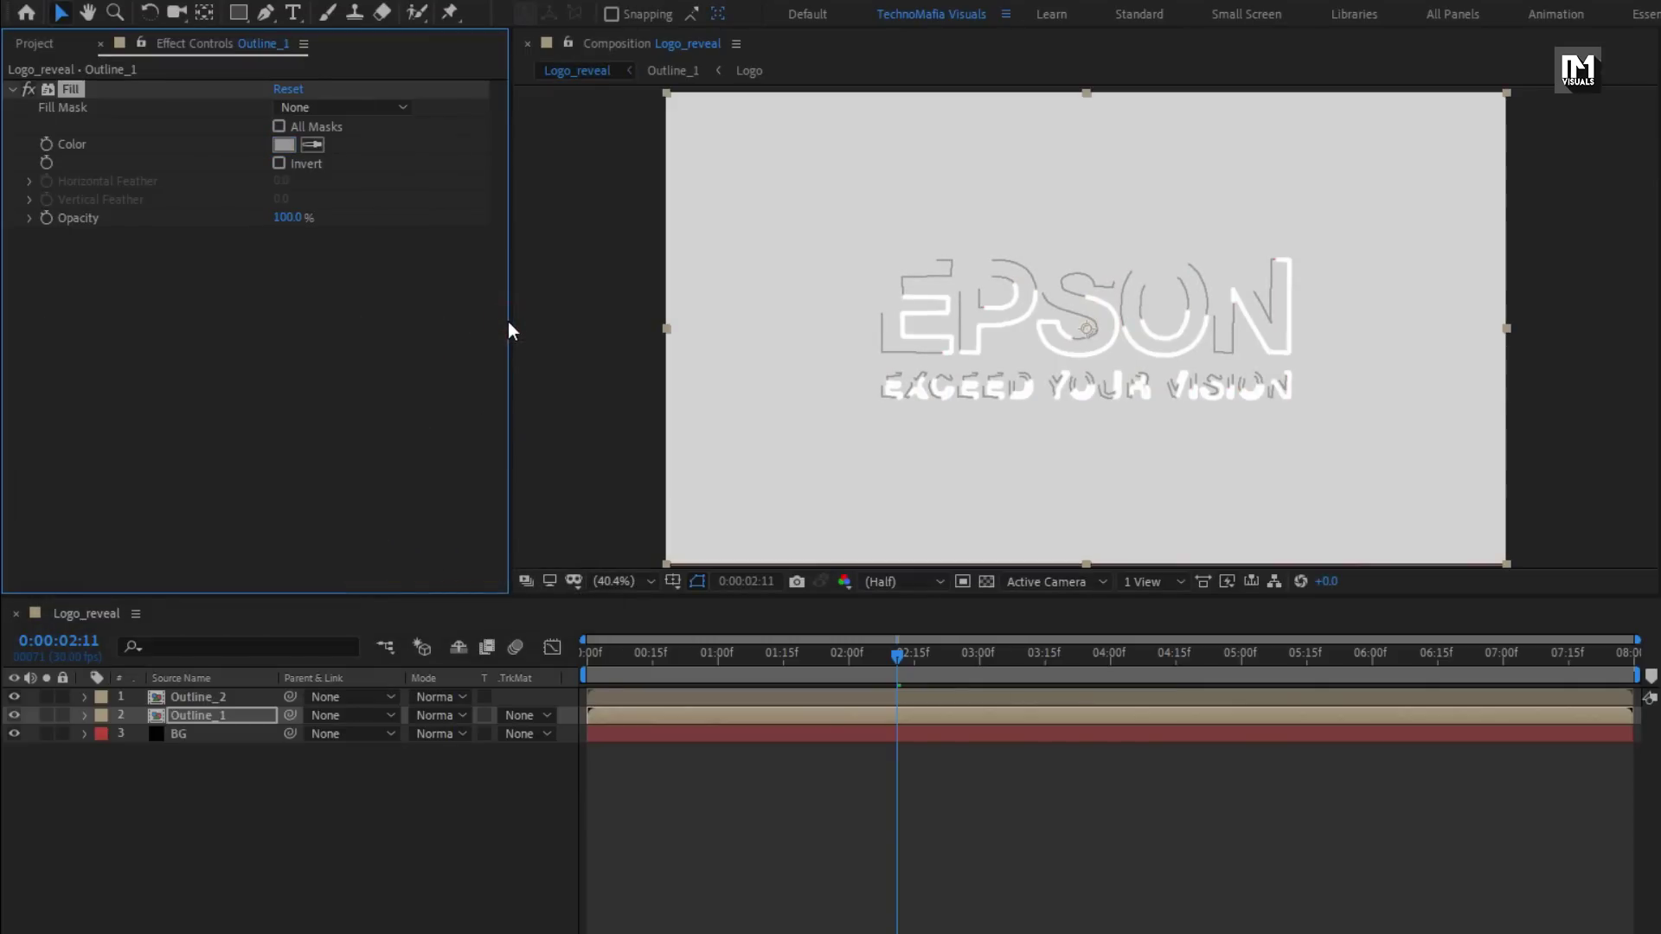
Add a Fill effect to Outline_2 with the darker grey 656363
click(197, 698)
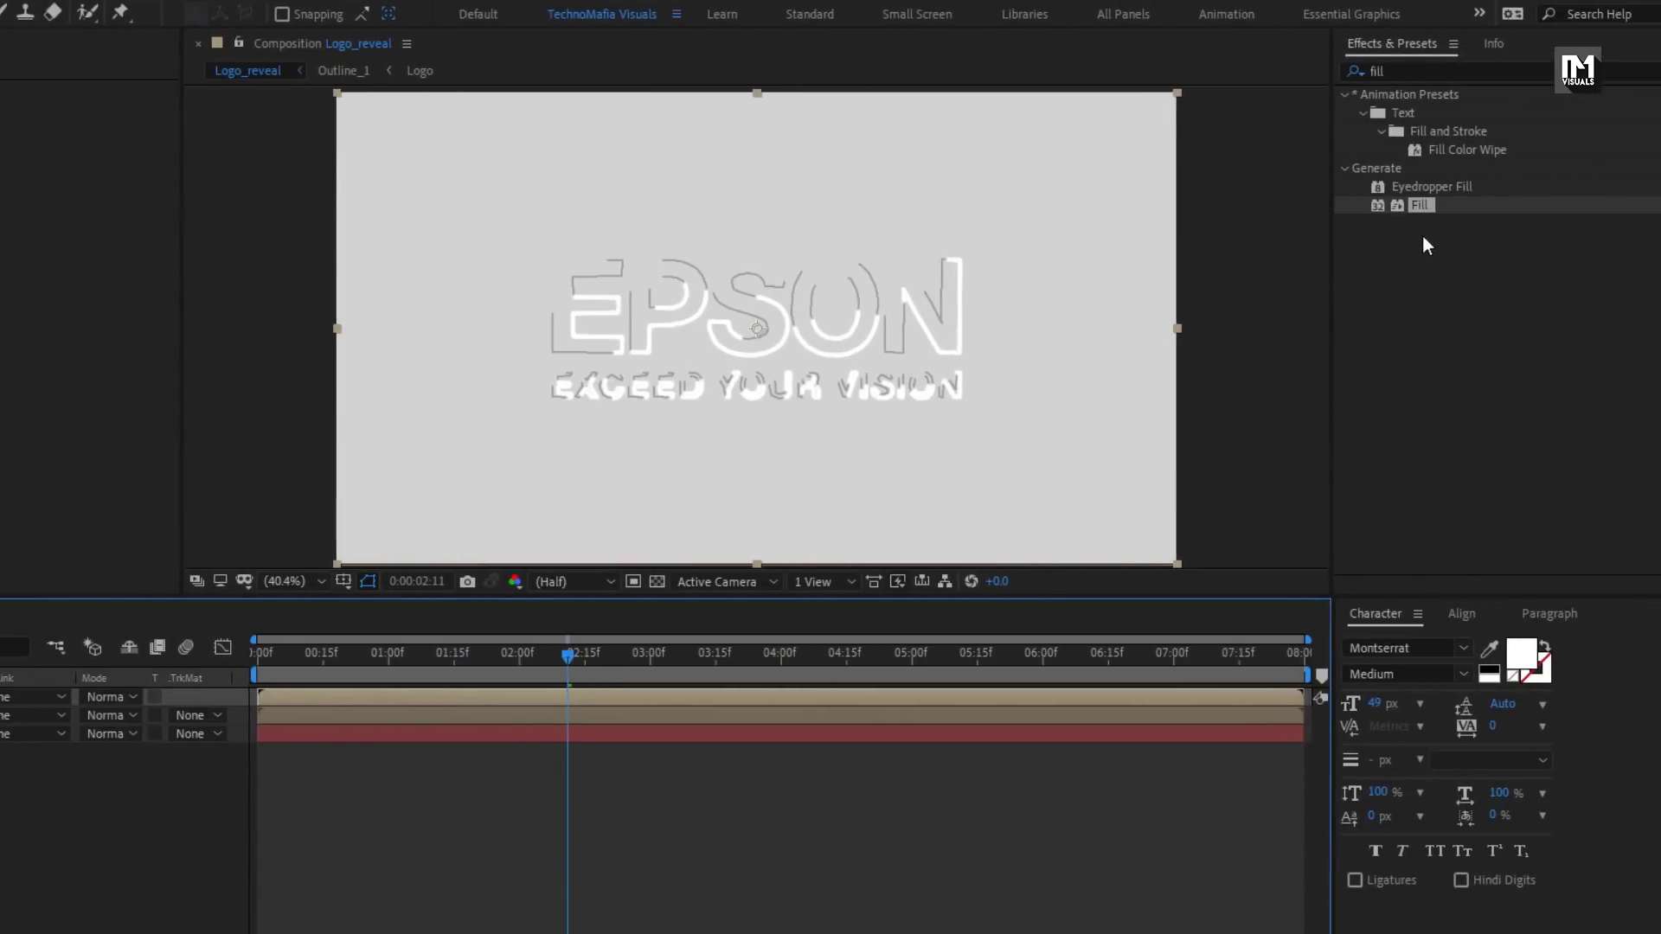
double_click(1420, 205)
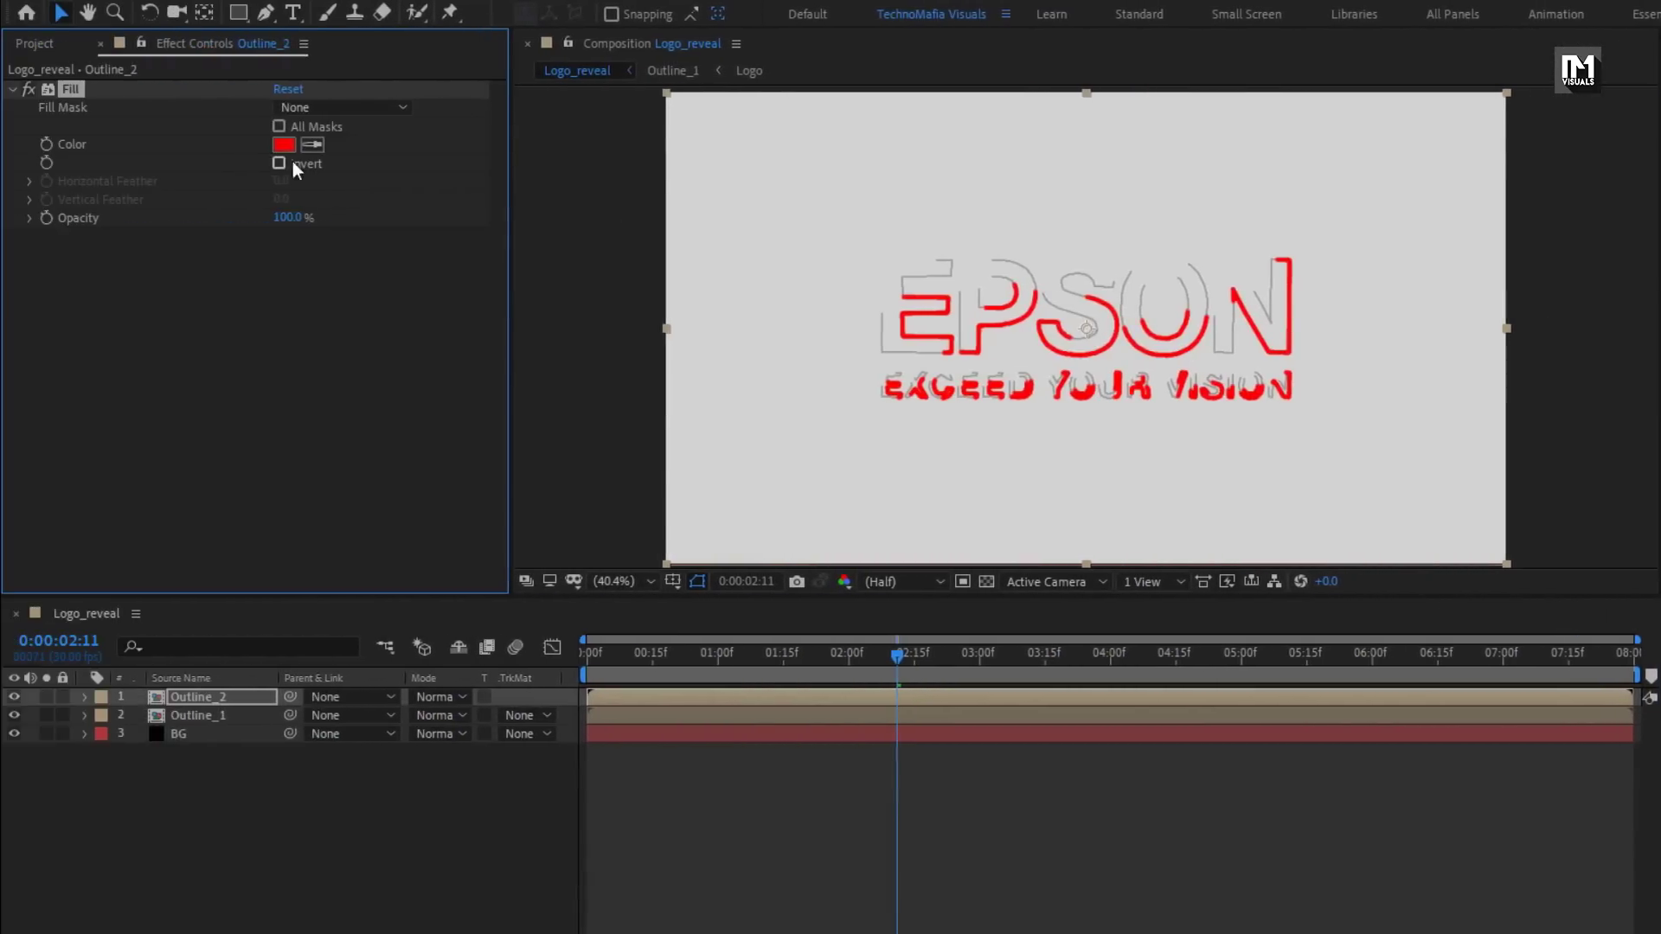
click(284, 143)
drag(67, 400, 59, 480)
click(532, 318)
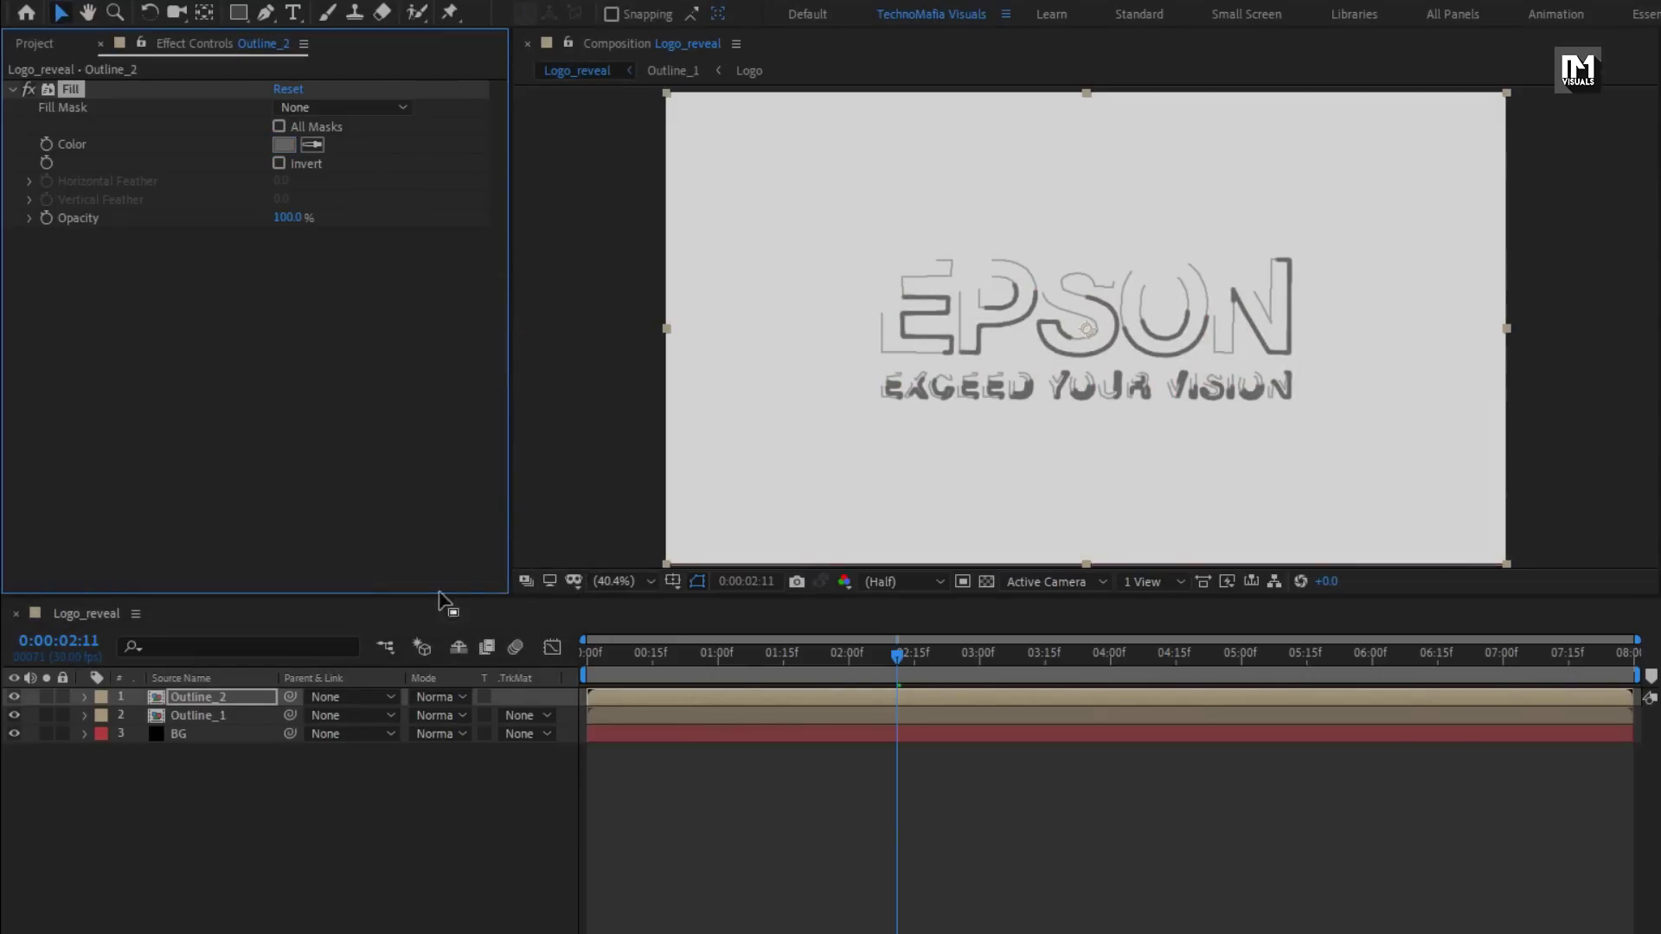
Apply CC Radial Fast Blur to Outline_2: centre above the logo, Amount 90, Zoom Brightest
click(225, 701)
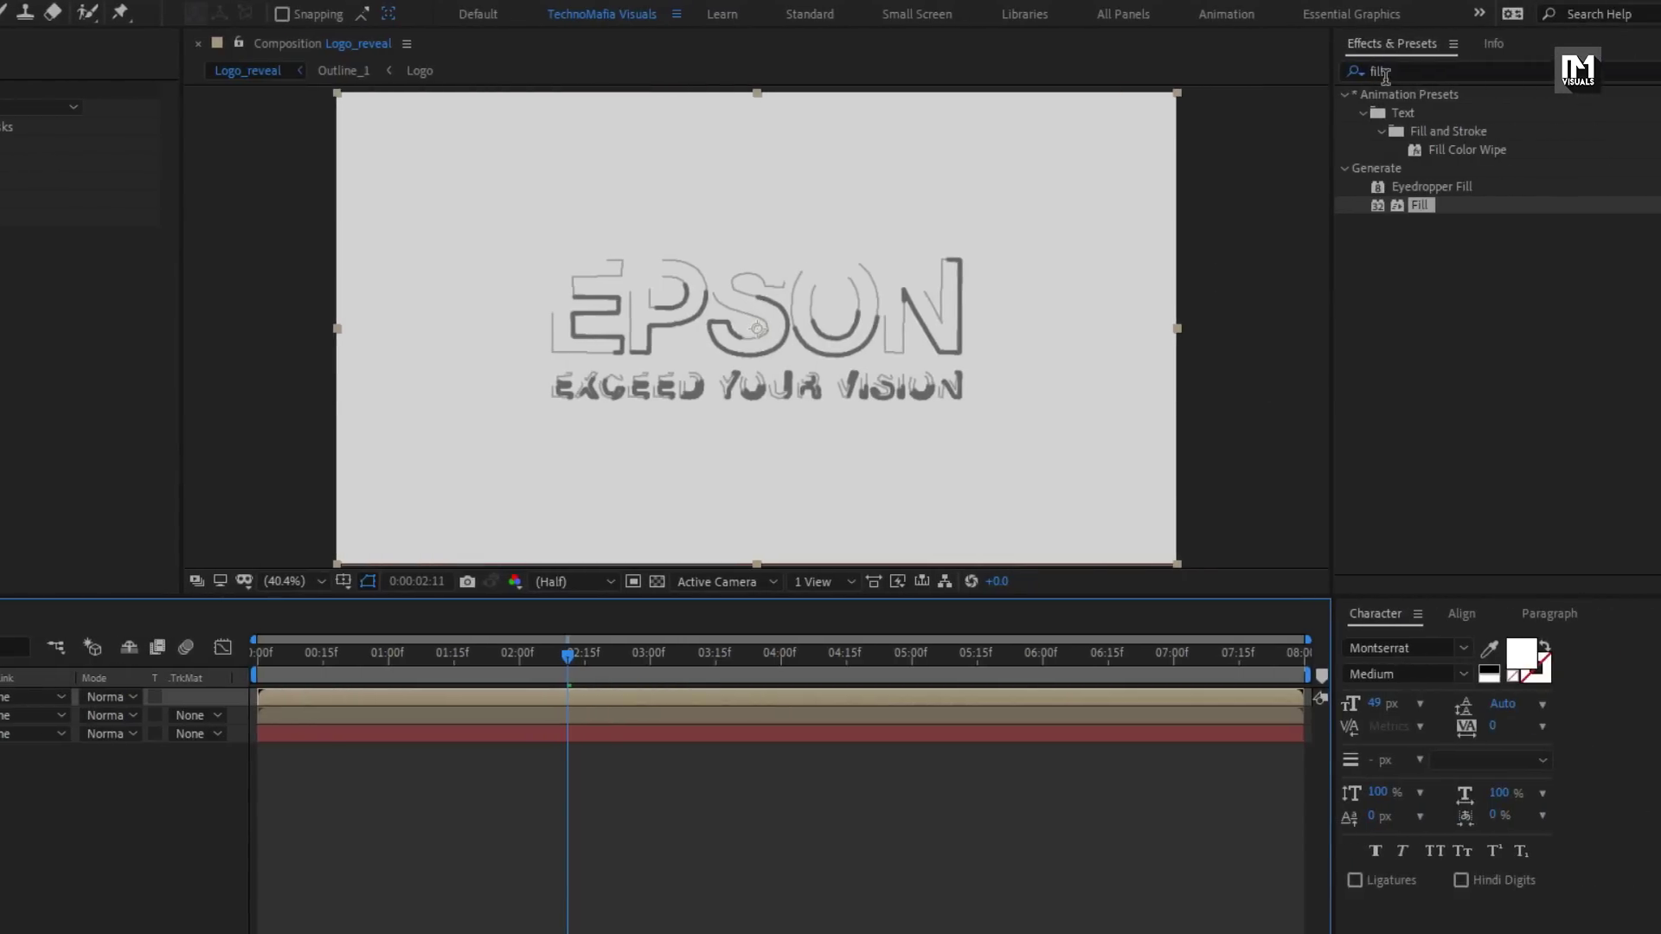
key(ctrl+f)
text(cc rad)
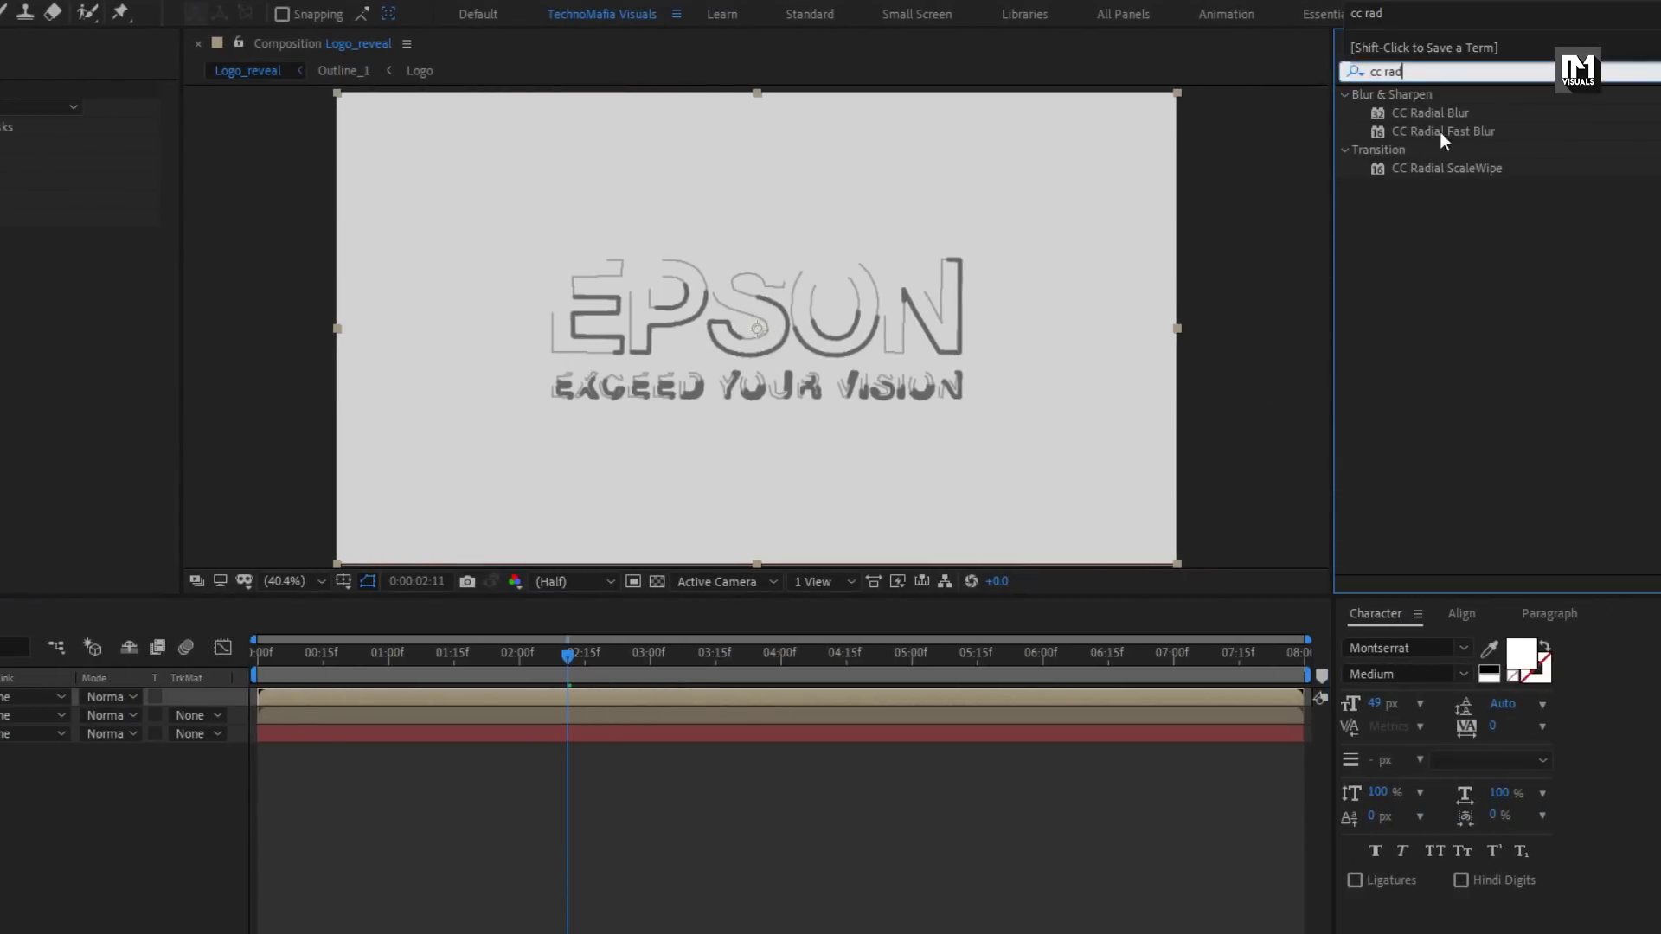
drag(1443, 139, 217, 698)
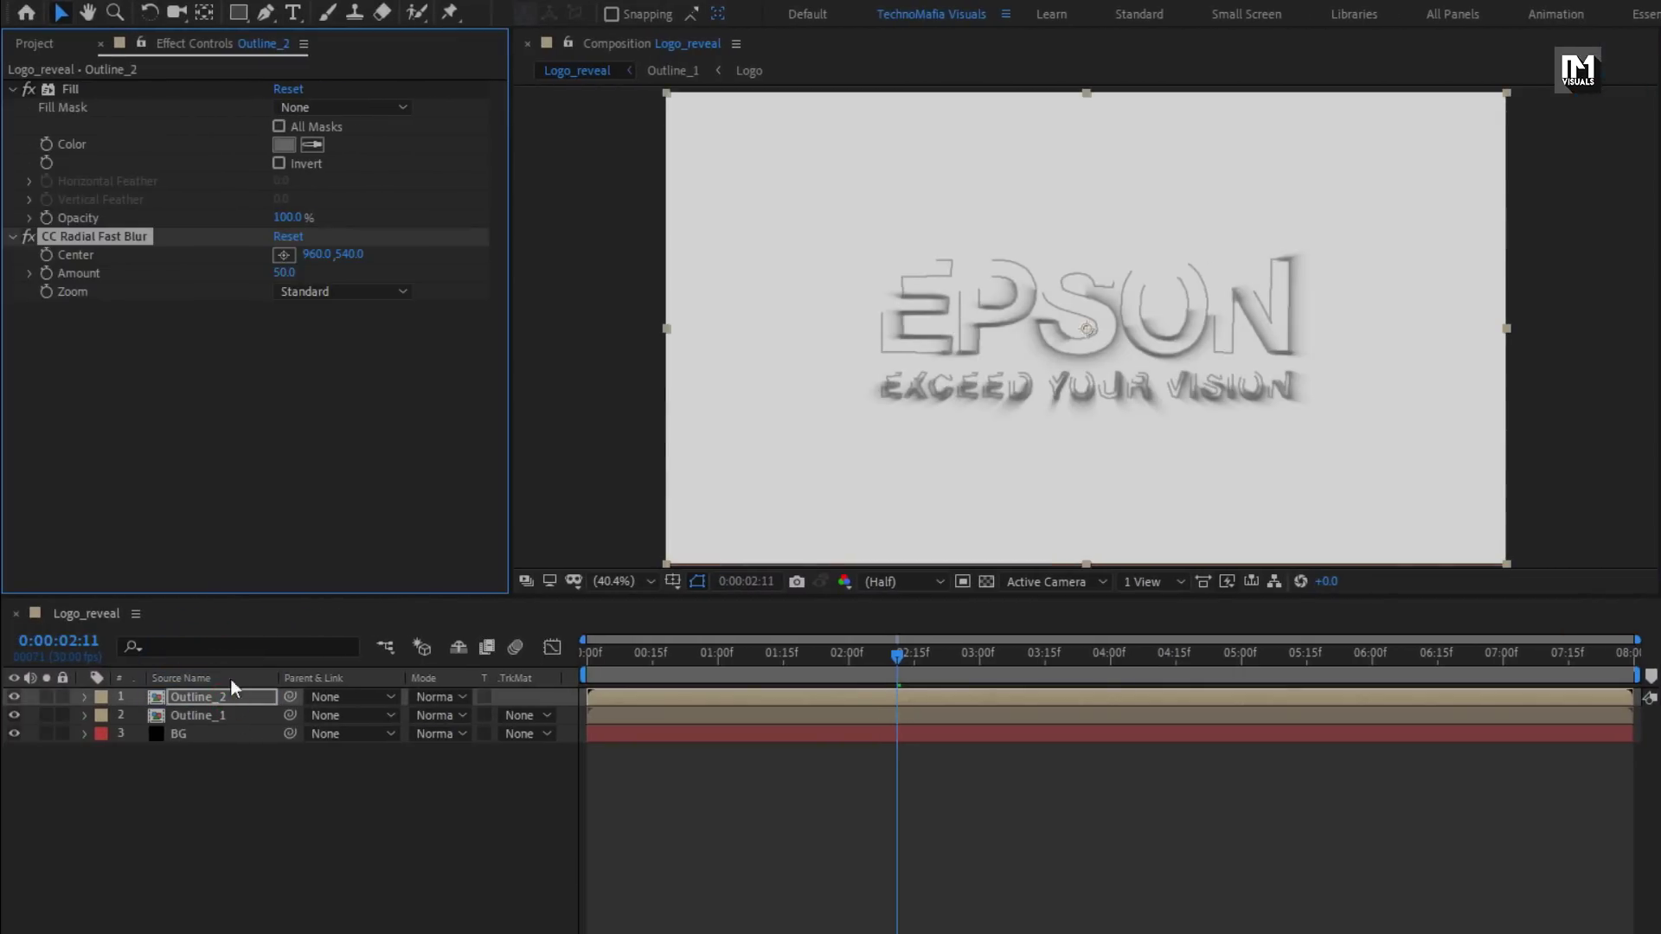
click(284, 256)
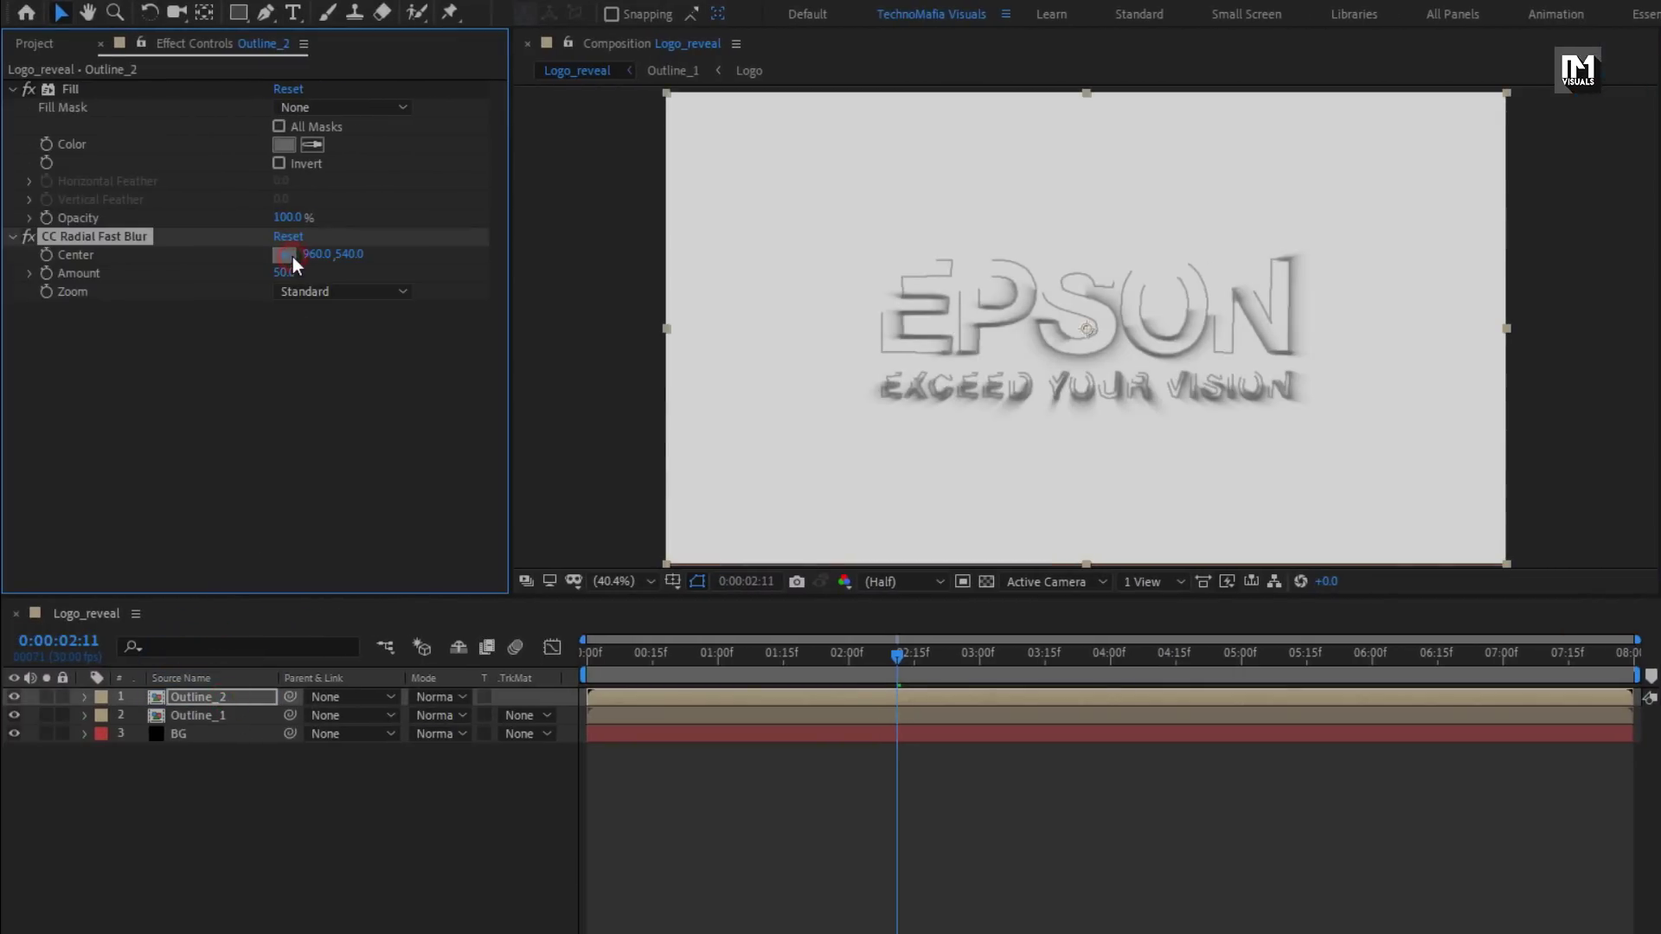
click(891, 199)
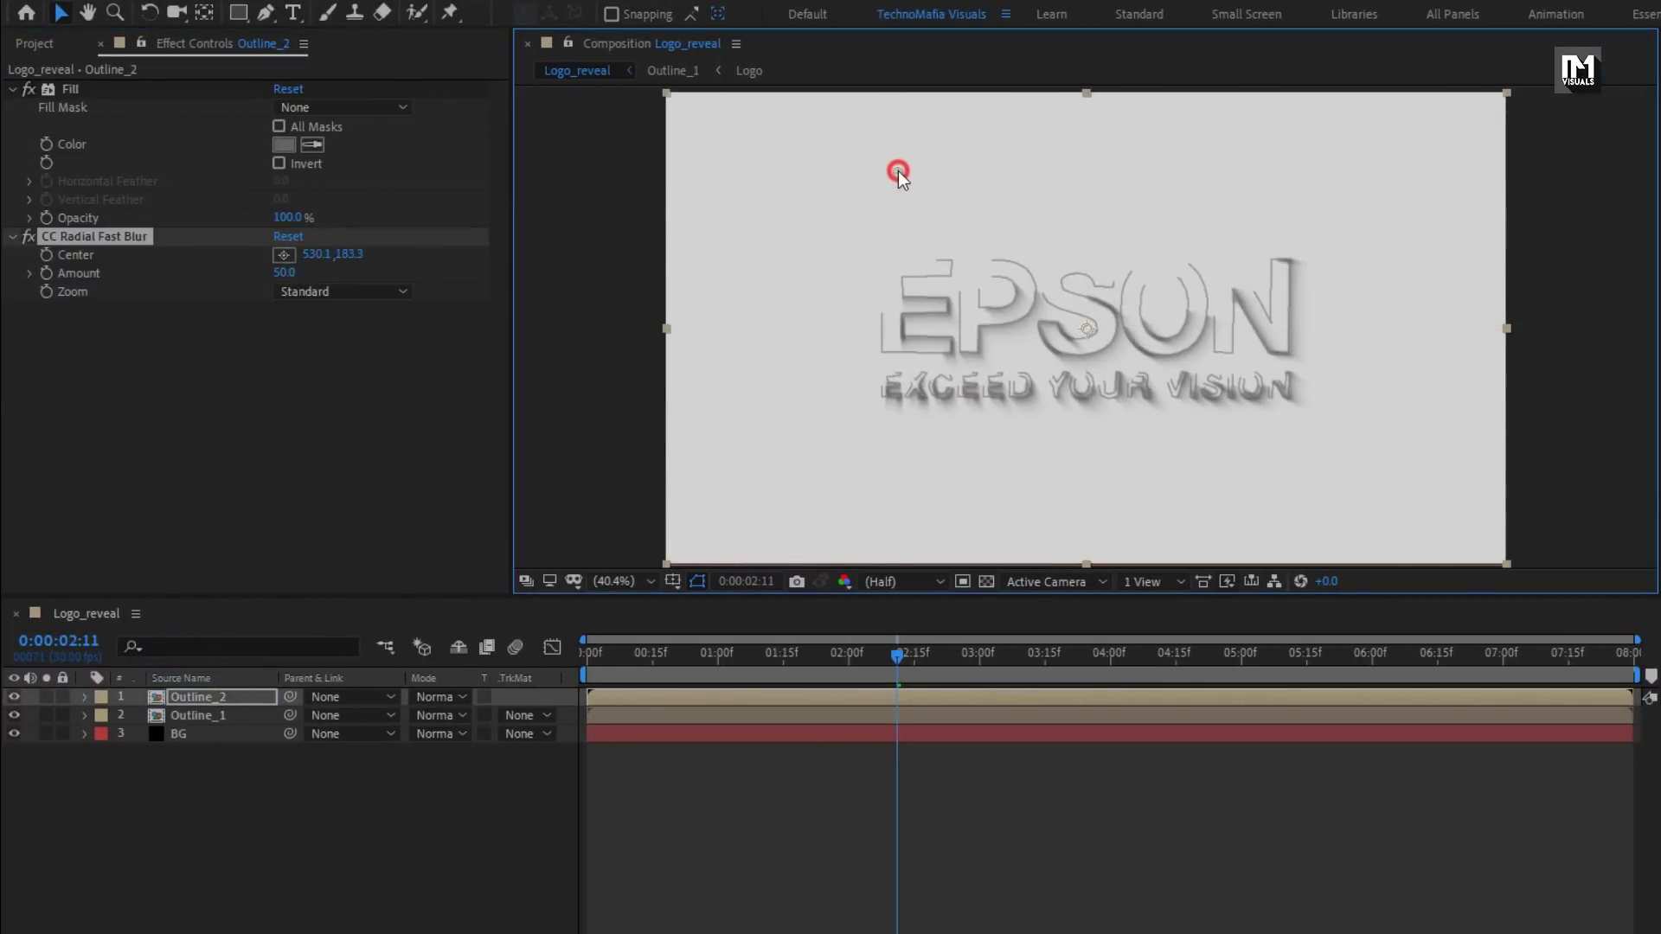
drag(284, 273, 333, 274)
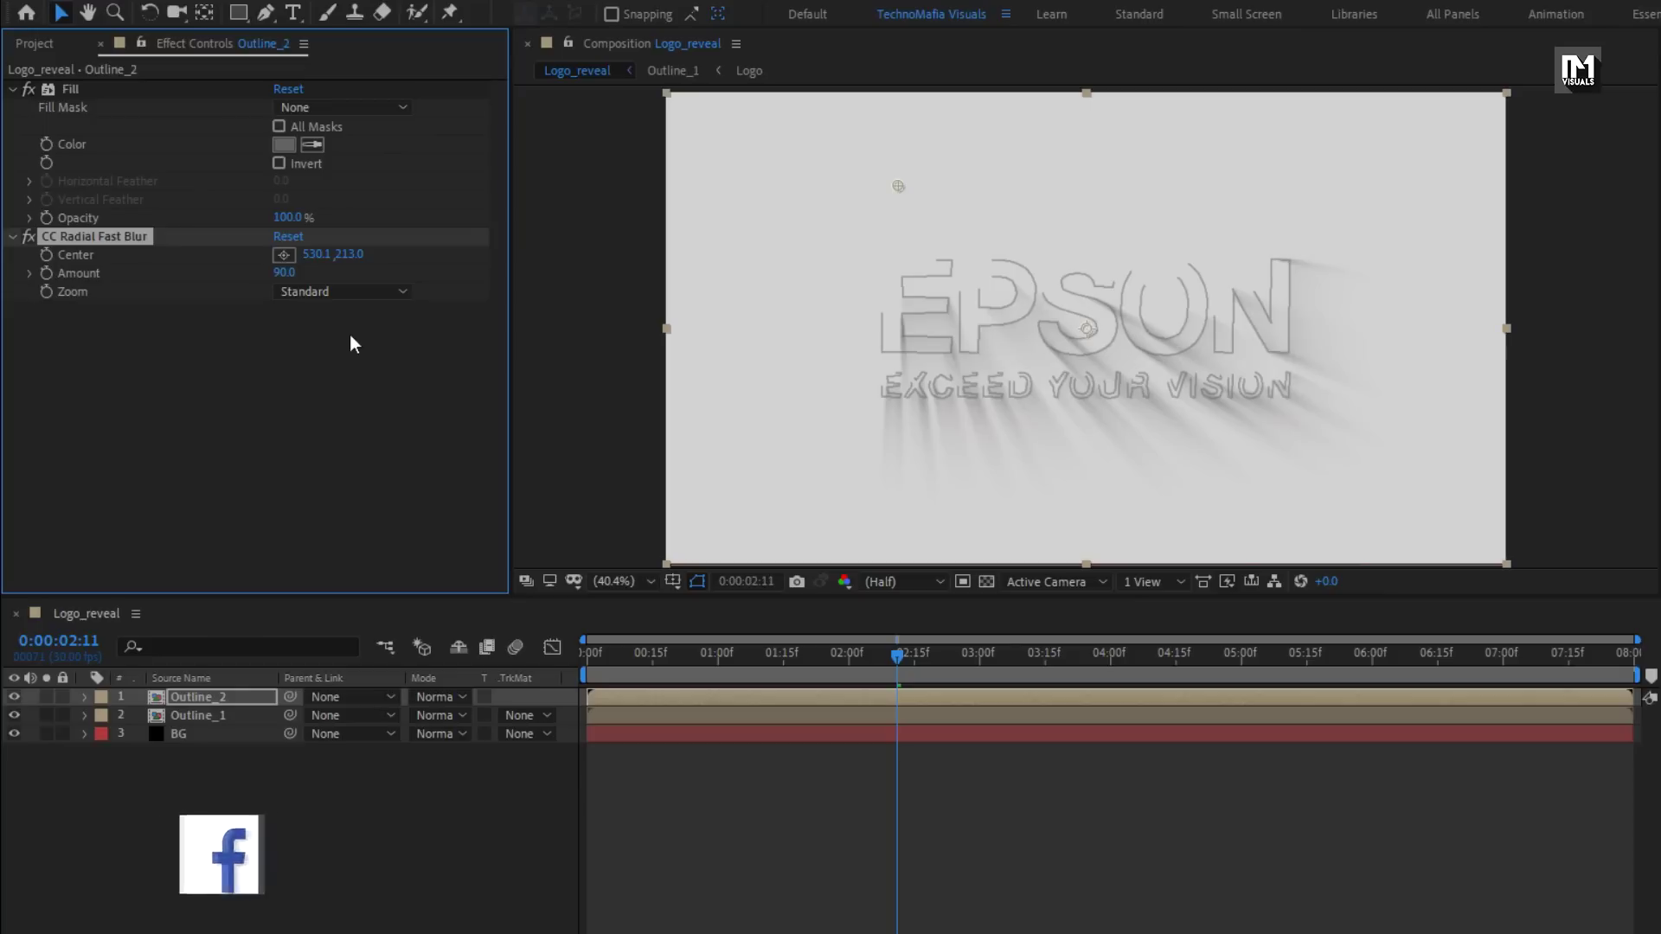
click(347, 289)
click(363, 339)
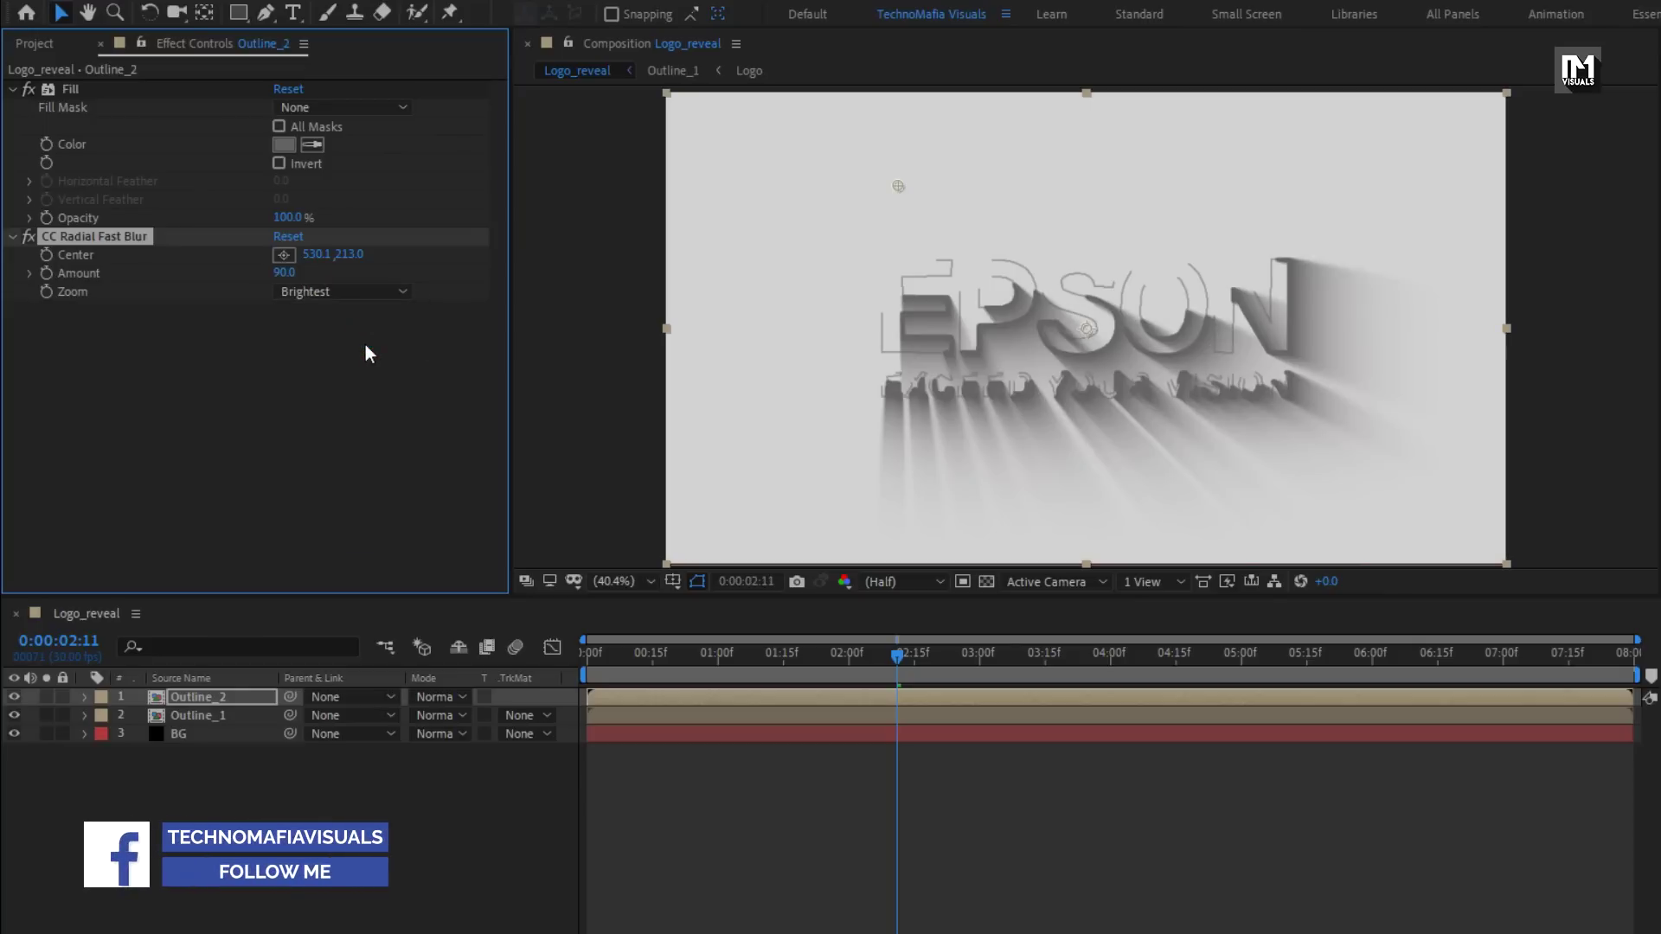
drag(595, 658, 1507, 640)
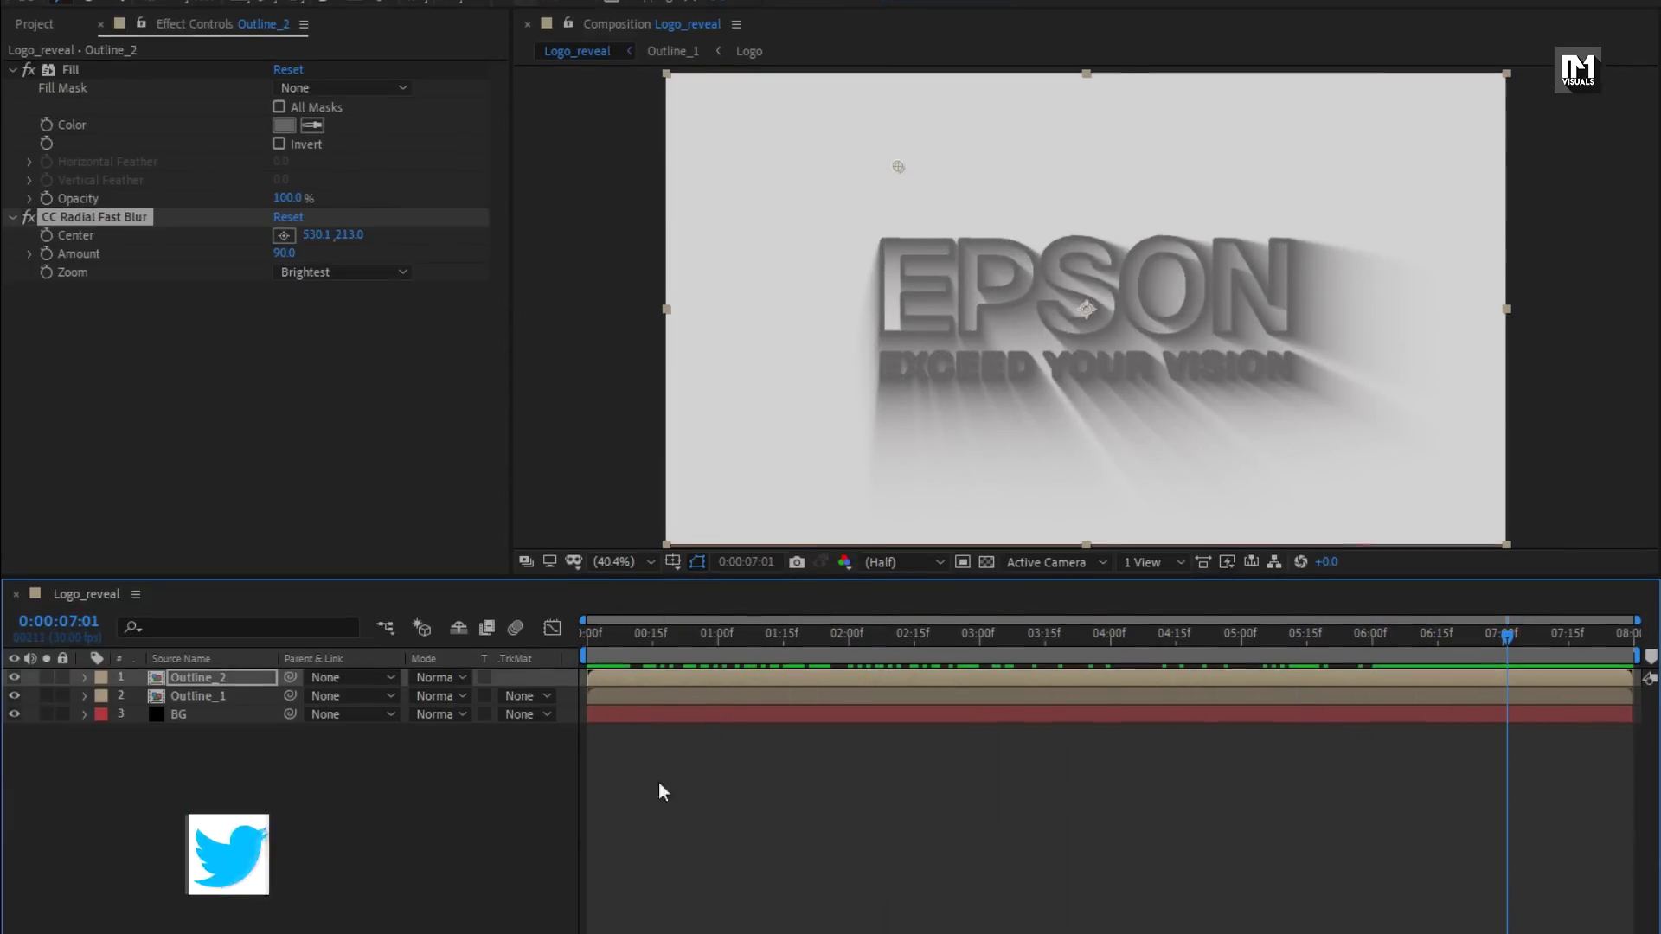
Enable the 3D Layer switch on Outline_1 and Outline_2 and reveal their Position properties
click(456, 925)
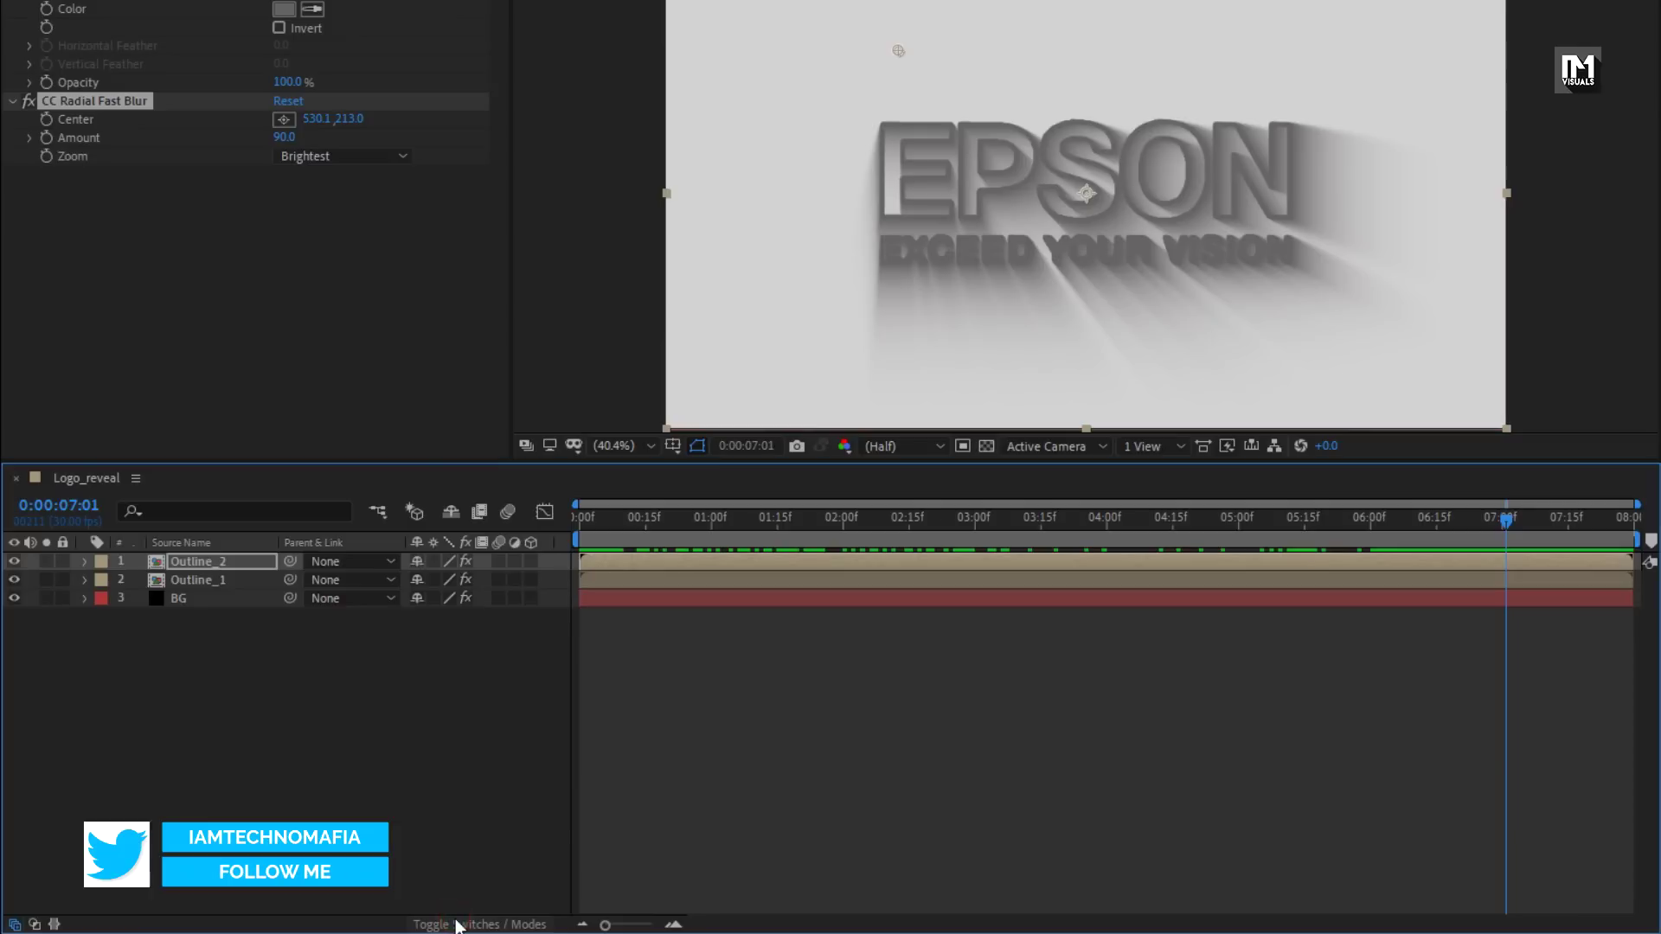
drag(529, 579, 531, 562)
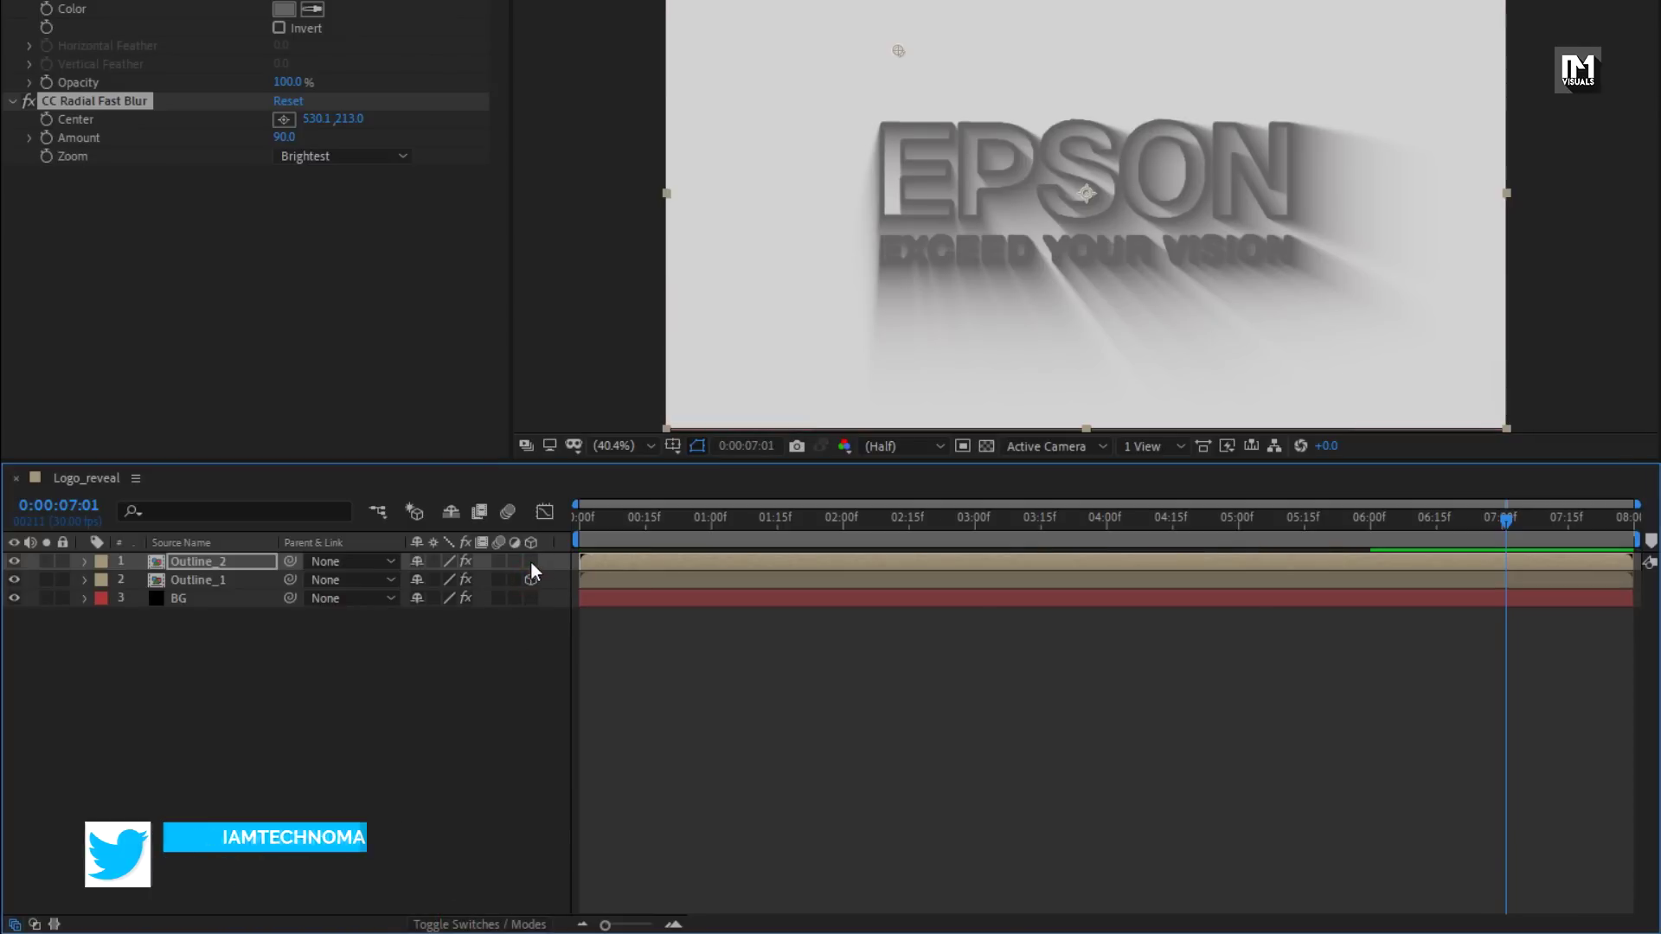
key(p)
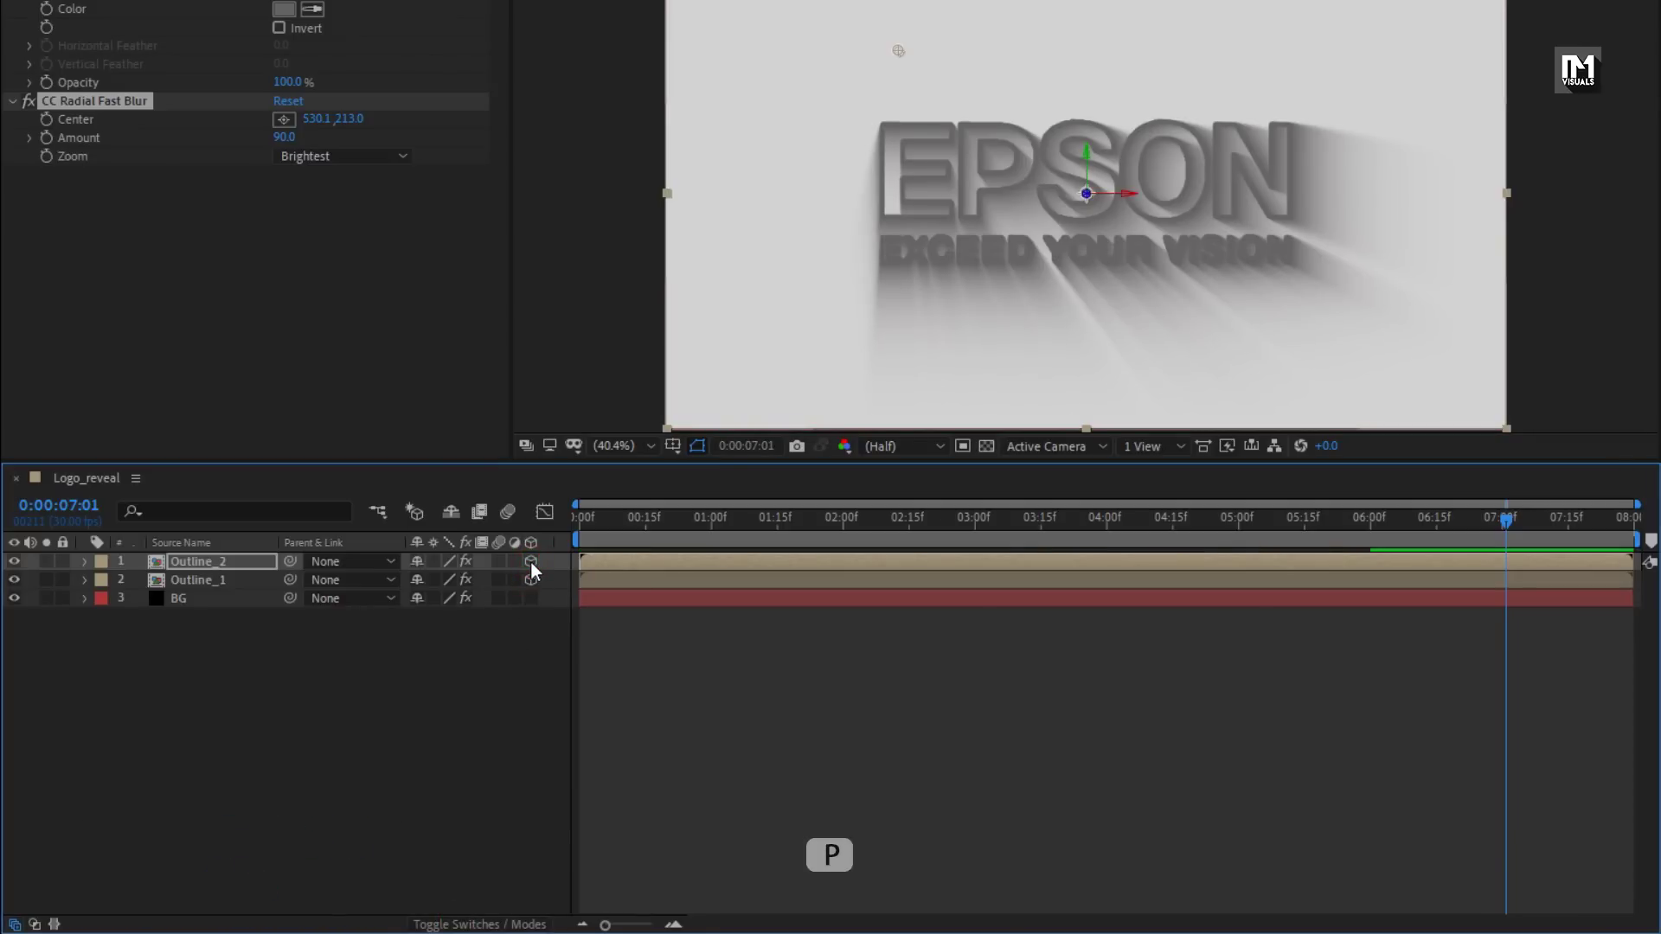
click(231, 579)
key(p)
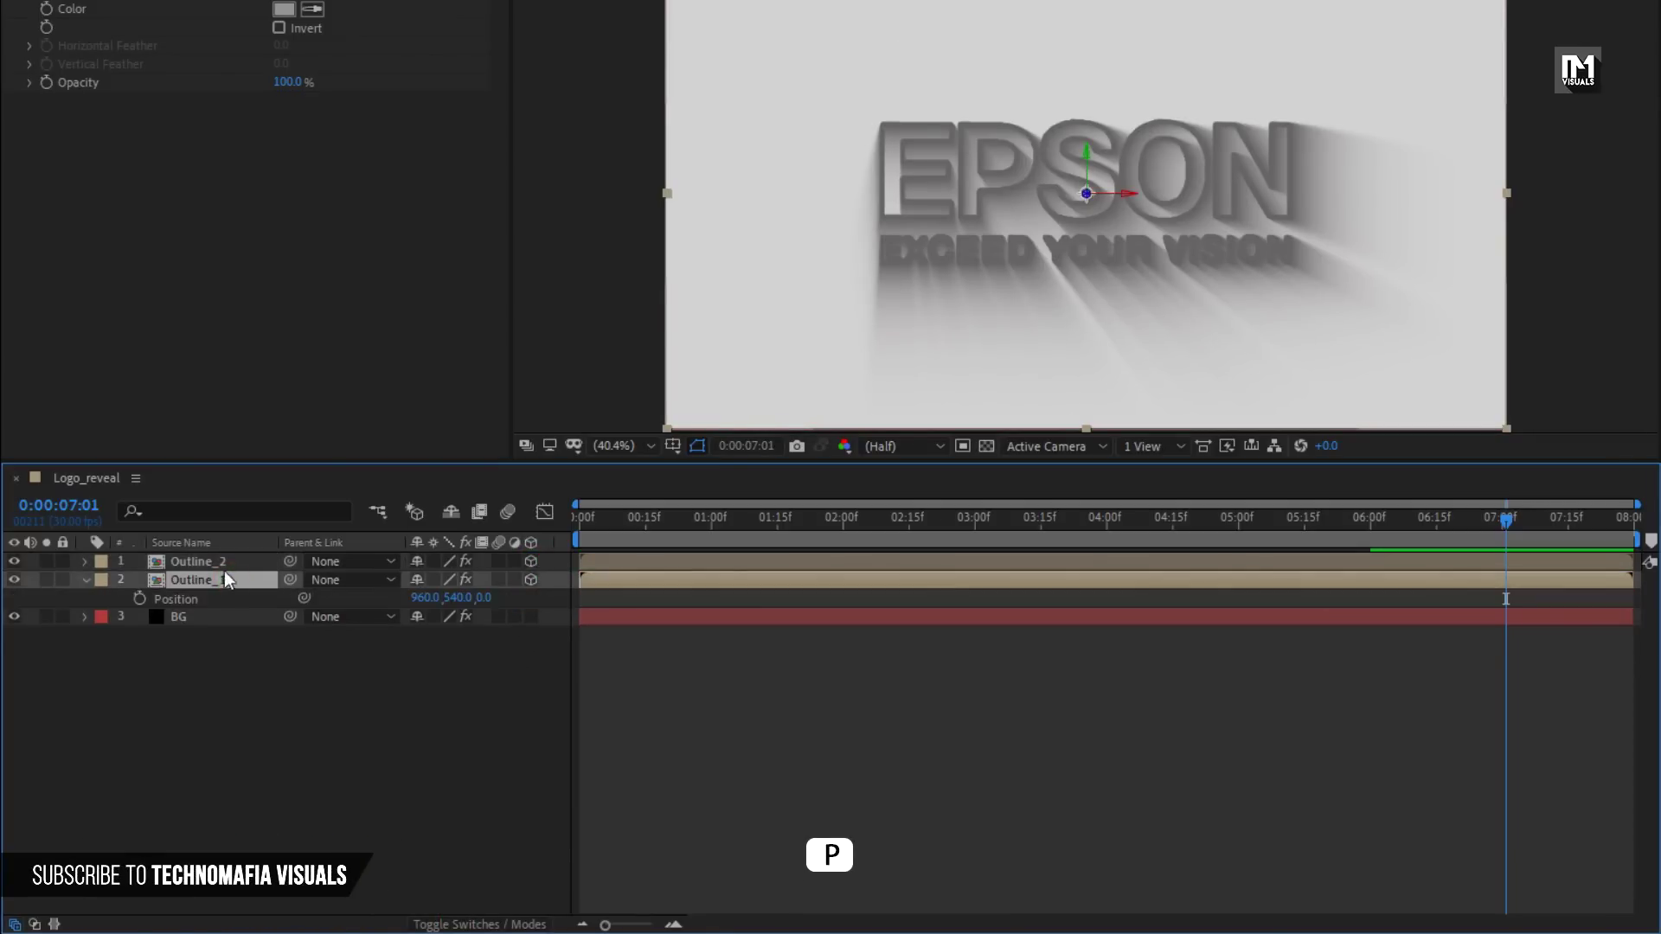
click(220, 563)
key(p)
Set Position Z to 30 on both Outline_1 and Outline_2
click(484, 616)
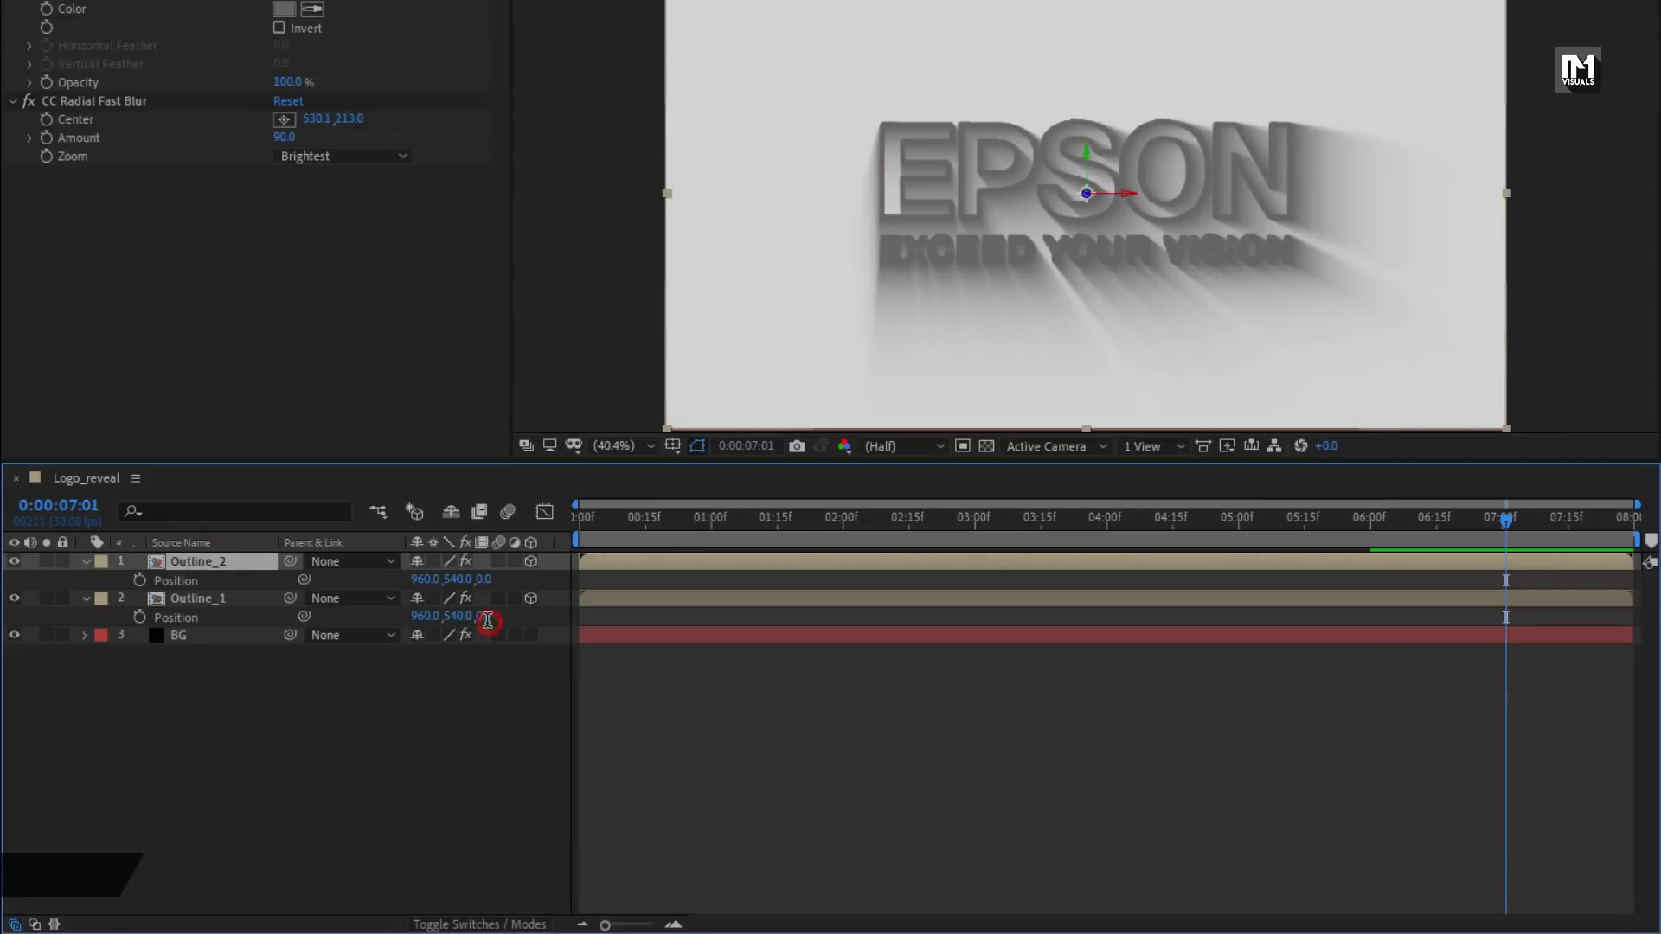
text(30)
key(Return)
click(484, 580)
text(30)
key(Return)
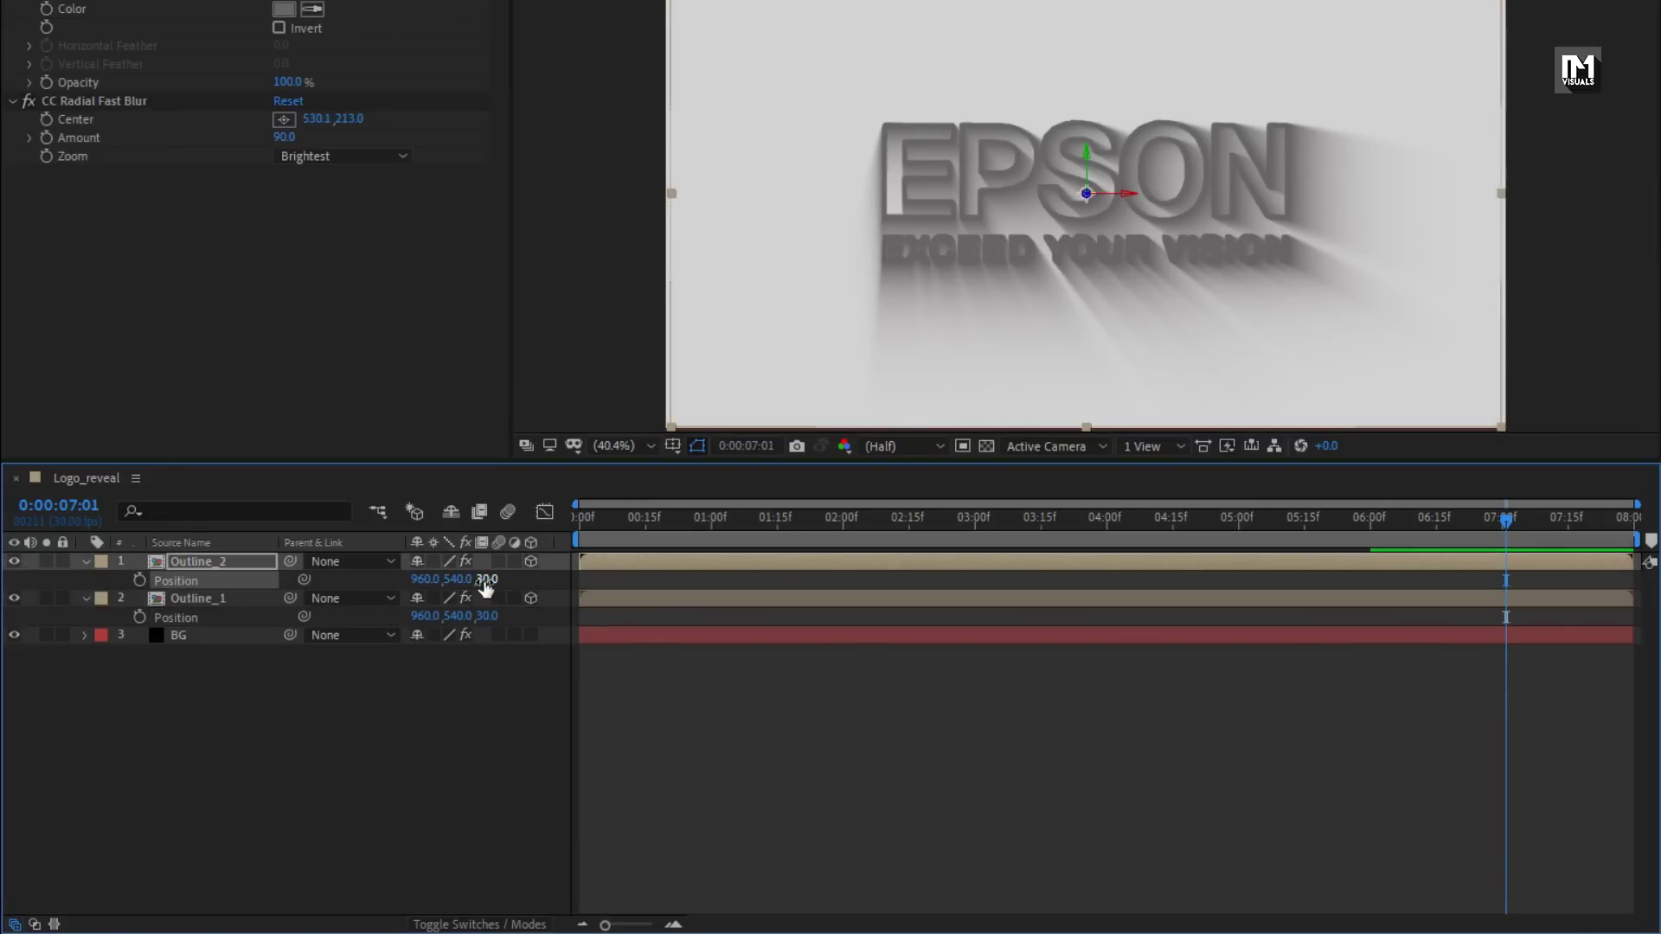
drag(631, 528, 788, 530)
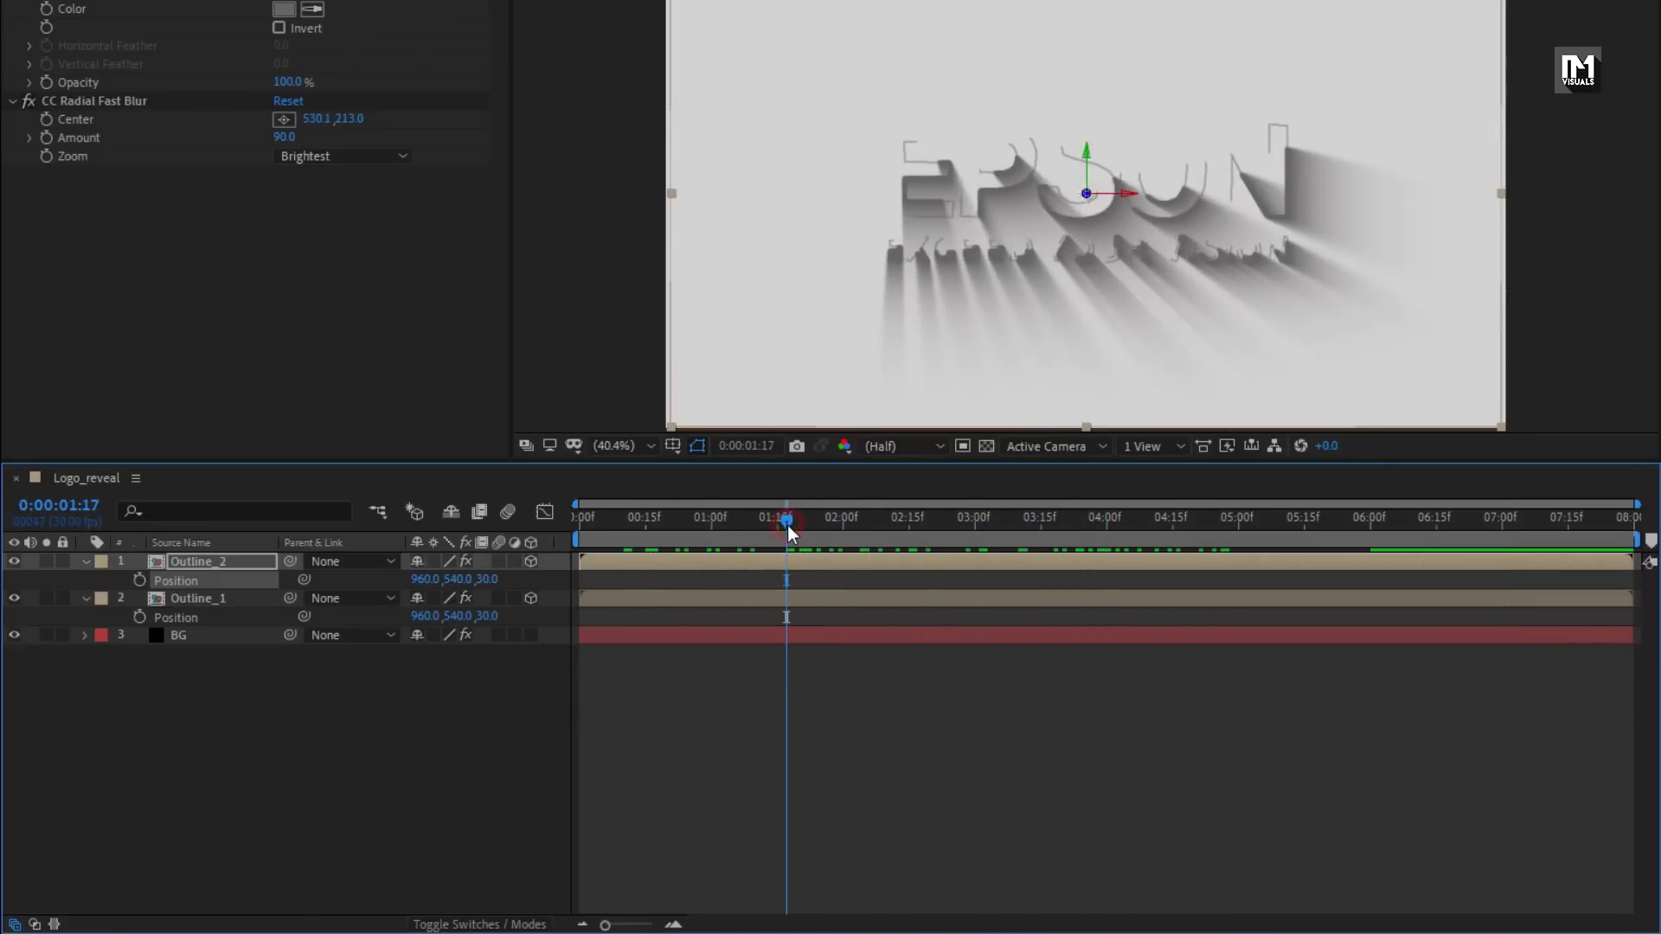
click(86, 561)
click(86, 580)
Duplicate Outline_2 and delete CC Radial Fast Blur from the copy
click(227, 562)
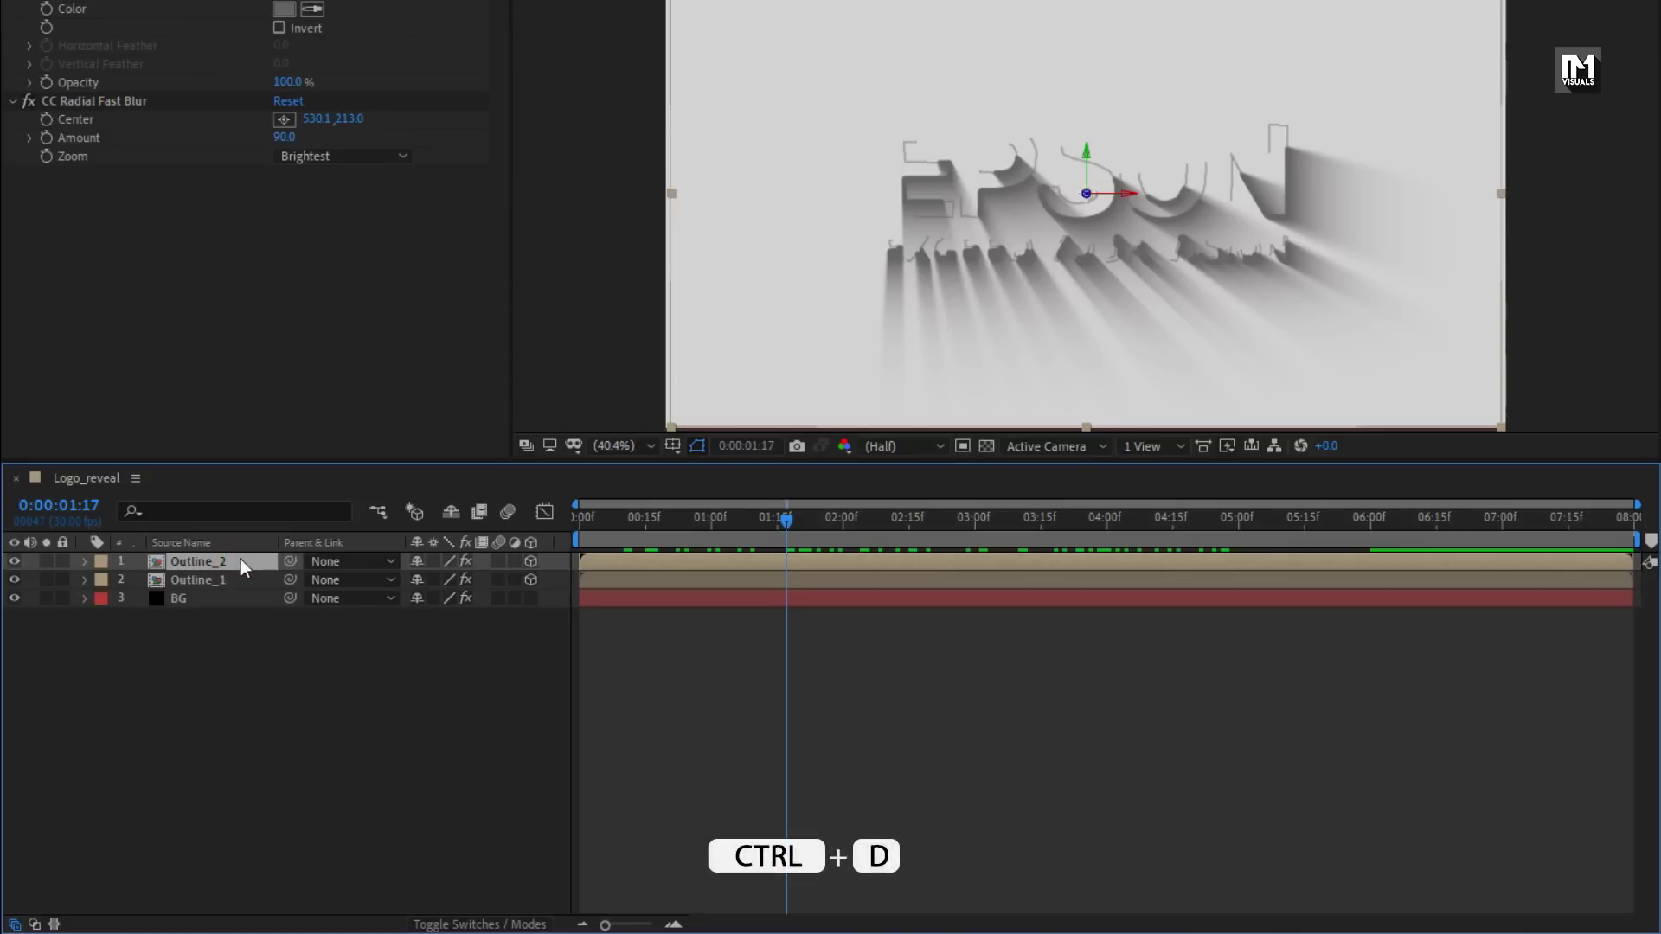
key(ctrl+d)
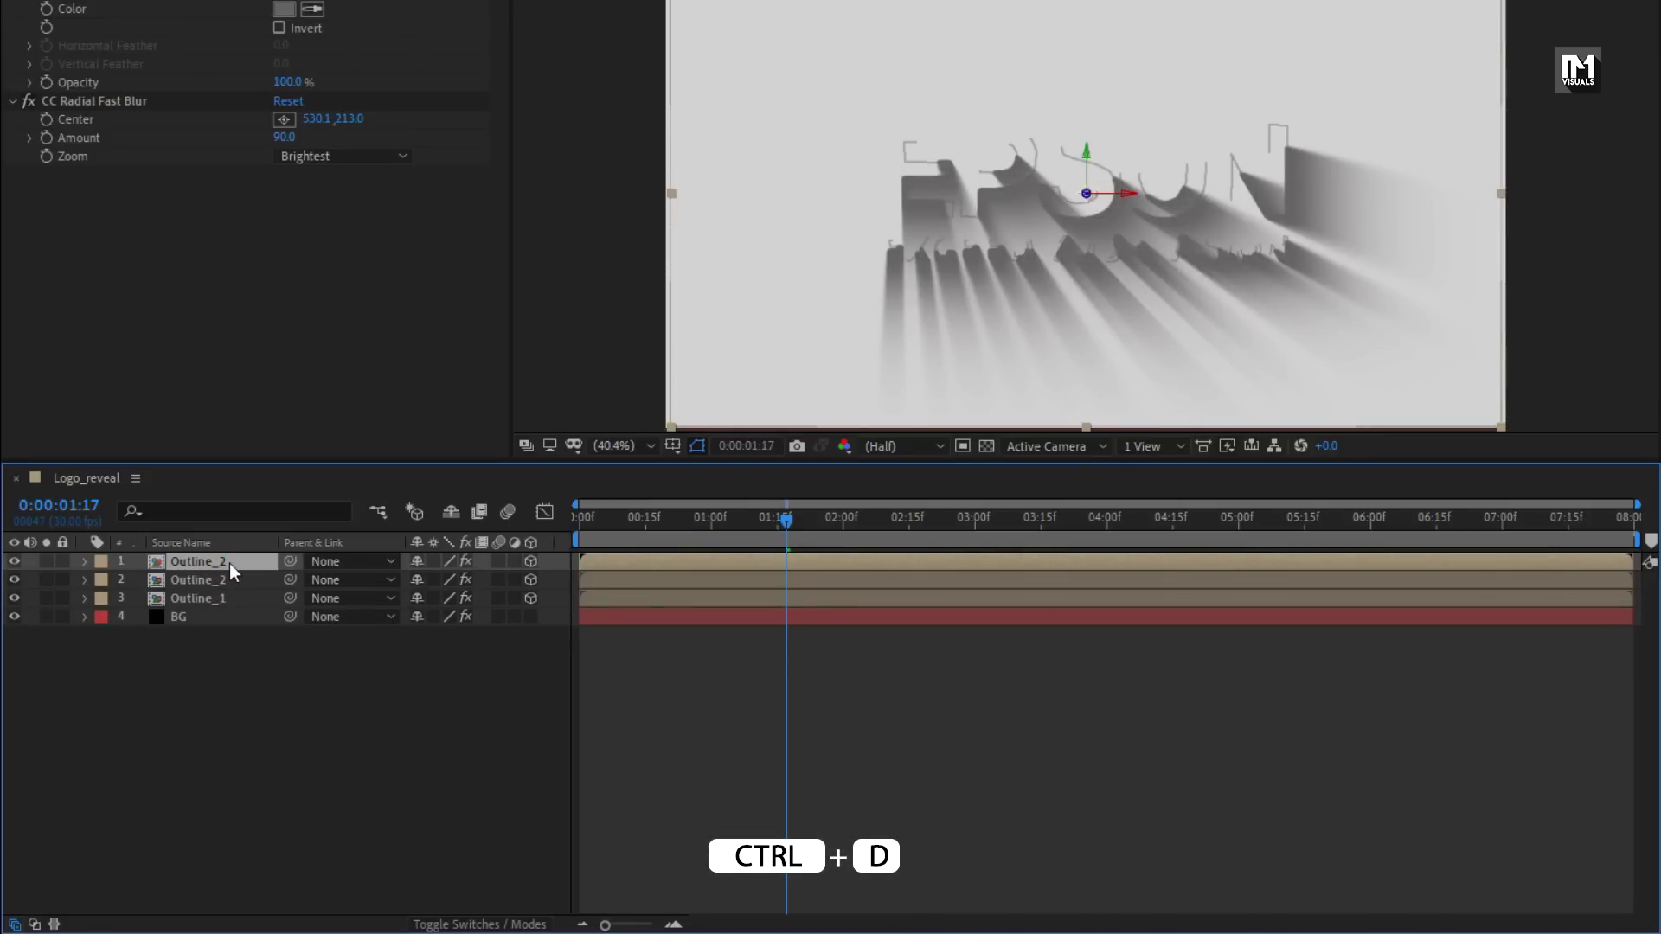
click(87, 103)
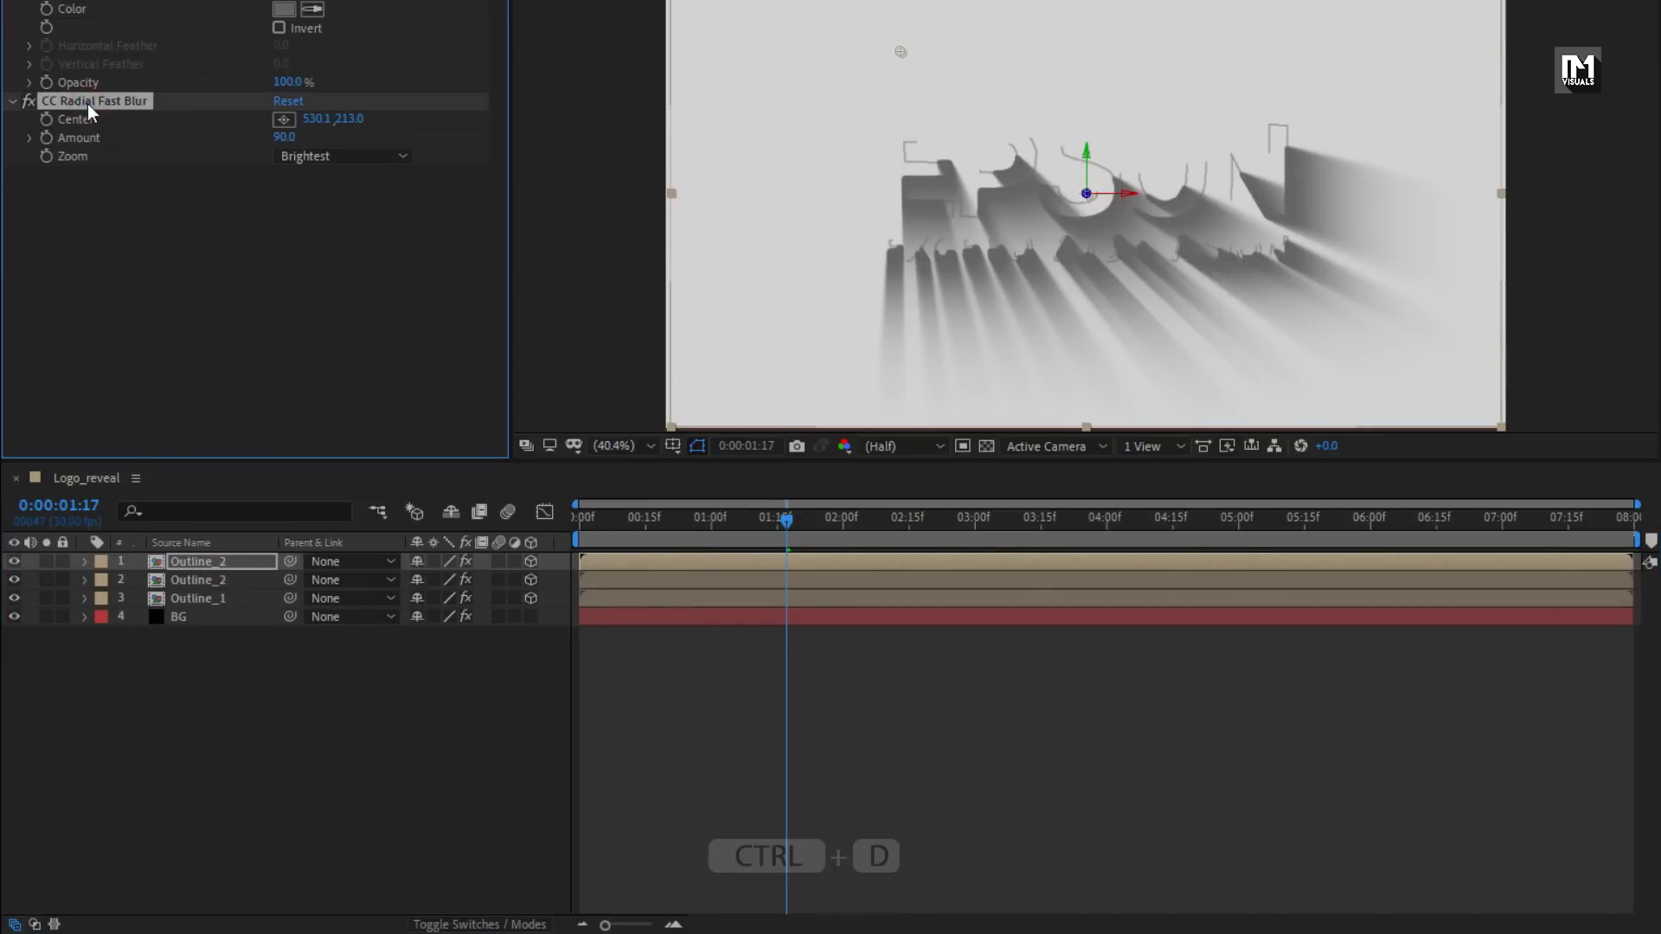
key(Delete)
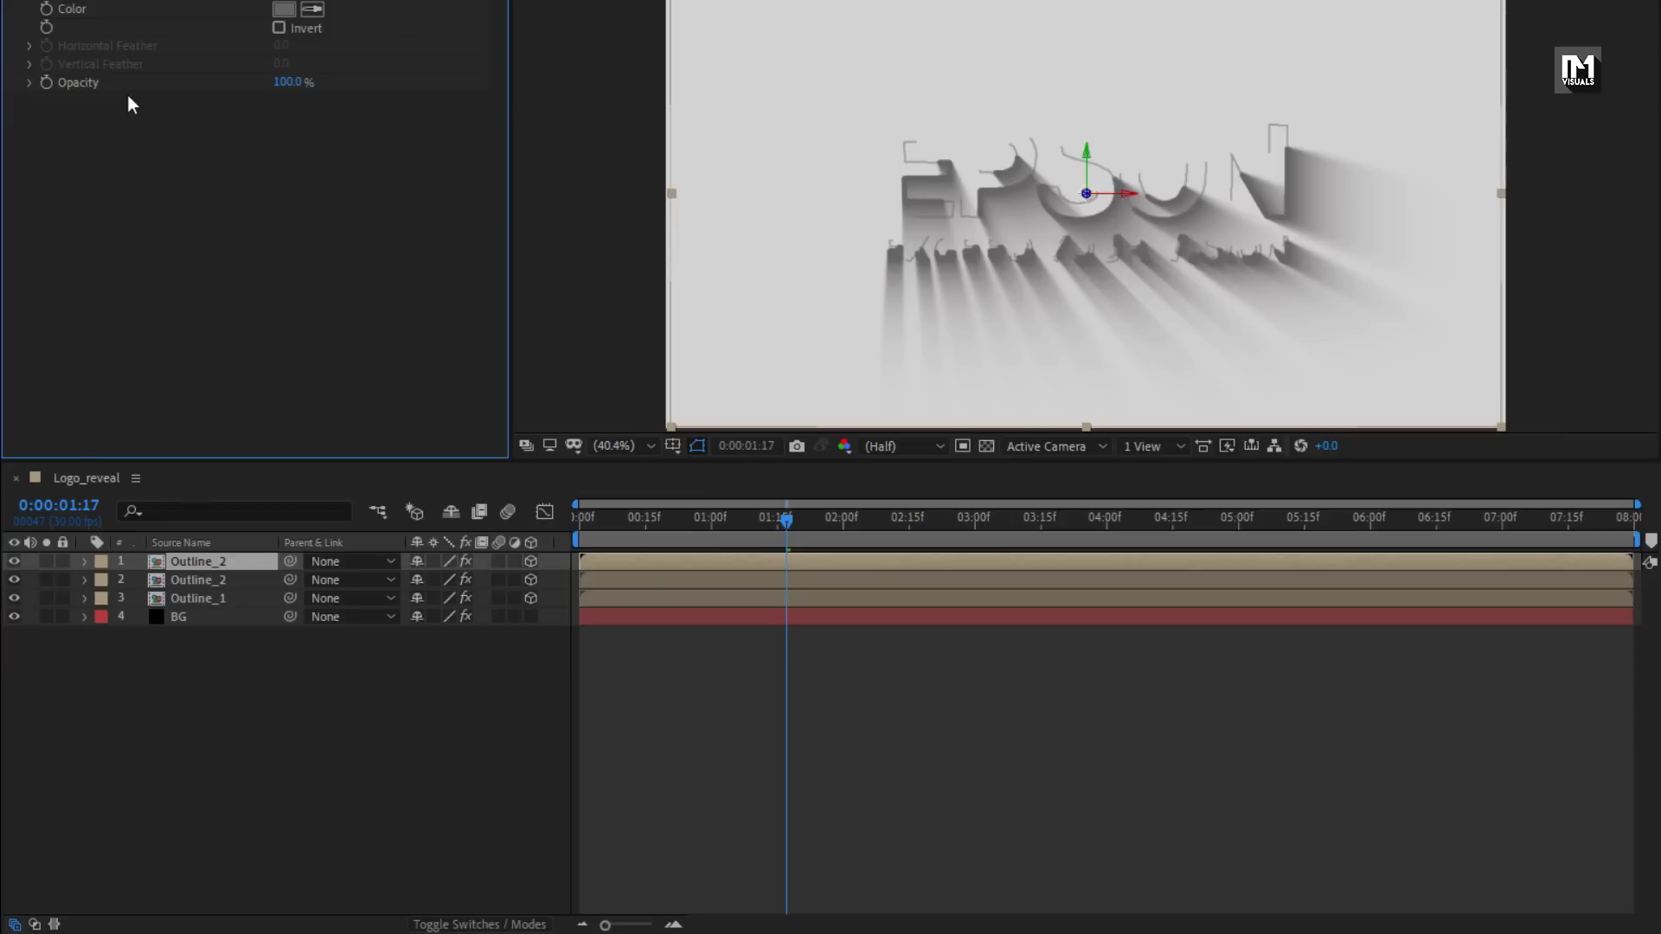
Lighten the copy's Fill colour to grey AEABAB
click(284, 10)
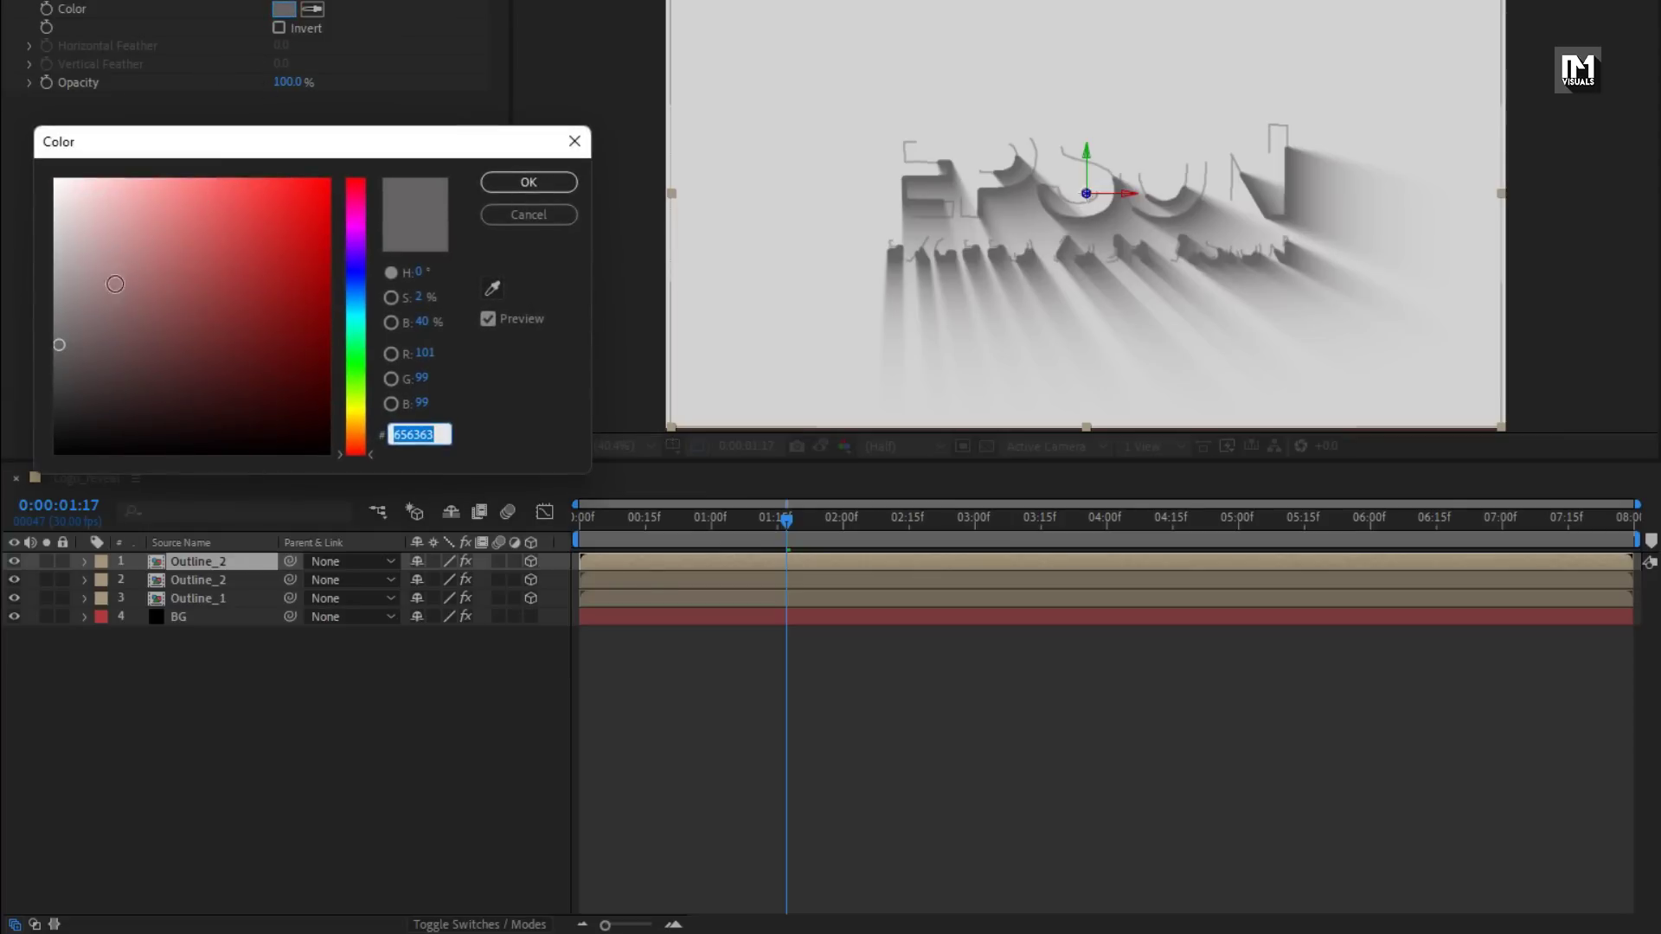
drag(63, 303, 59, 265)
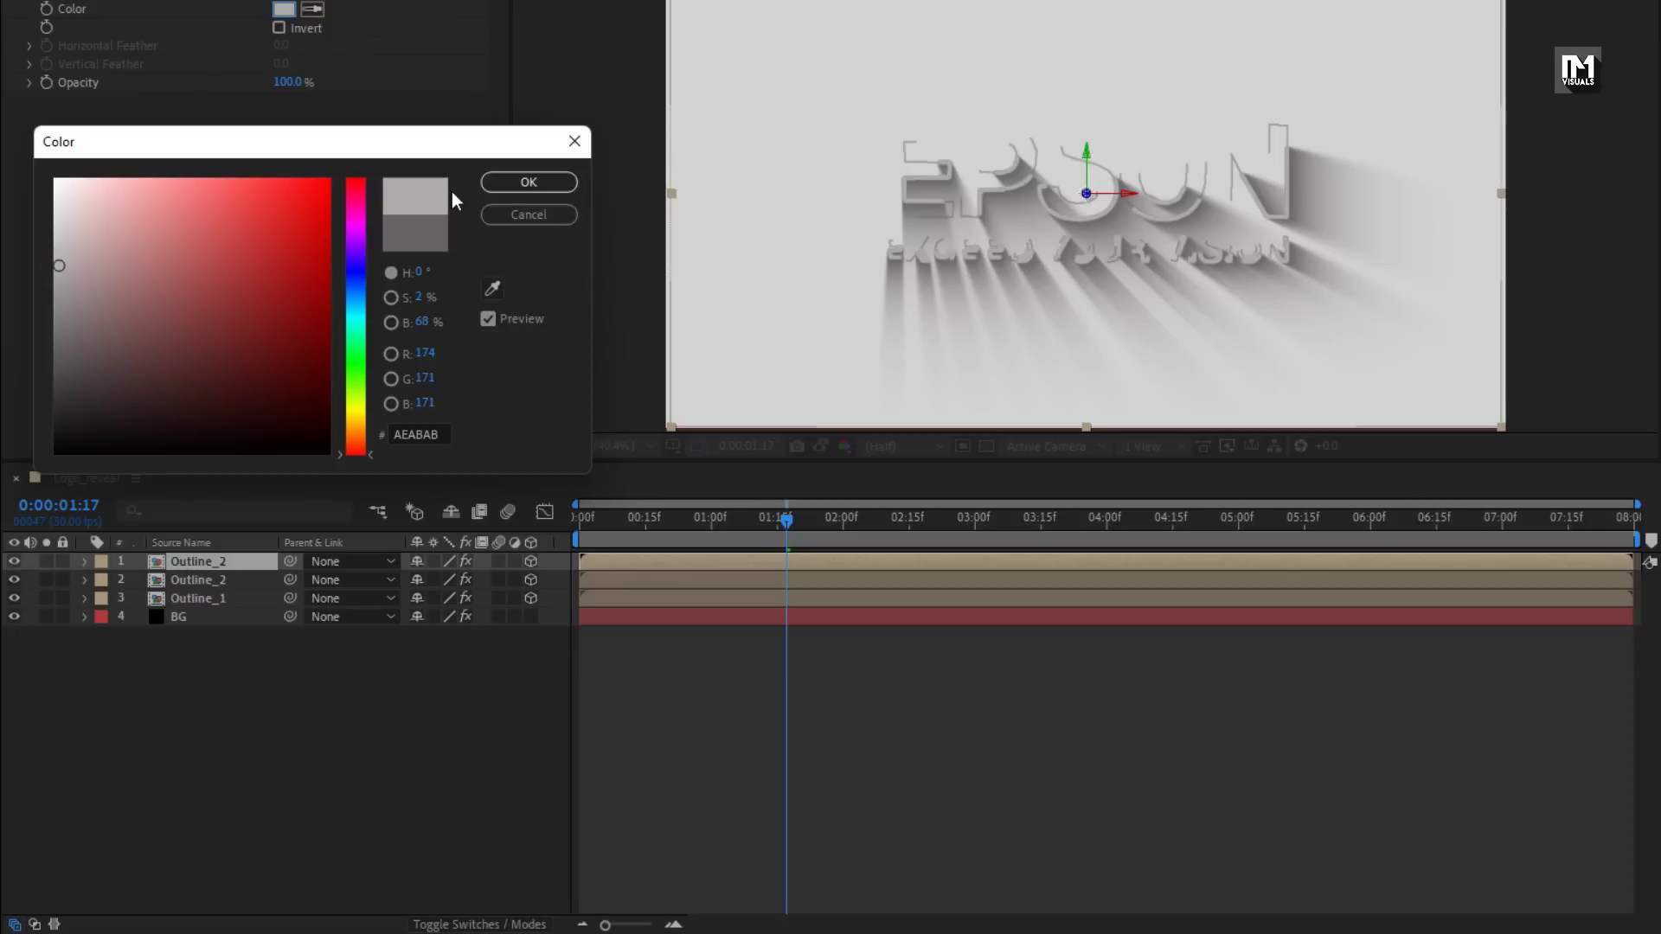
click(503, 182)
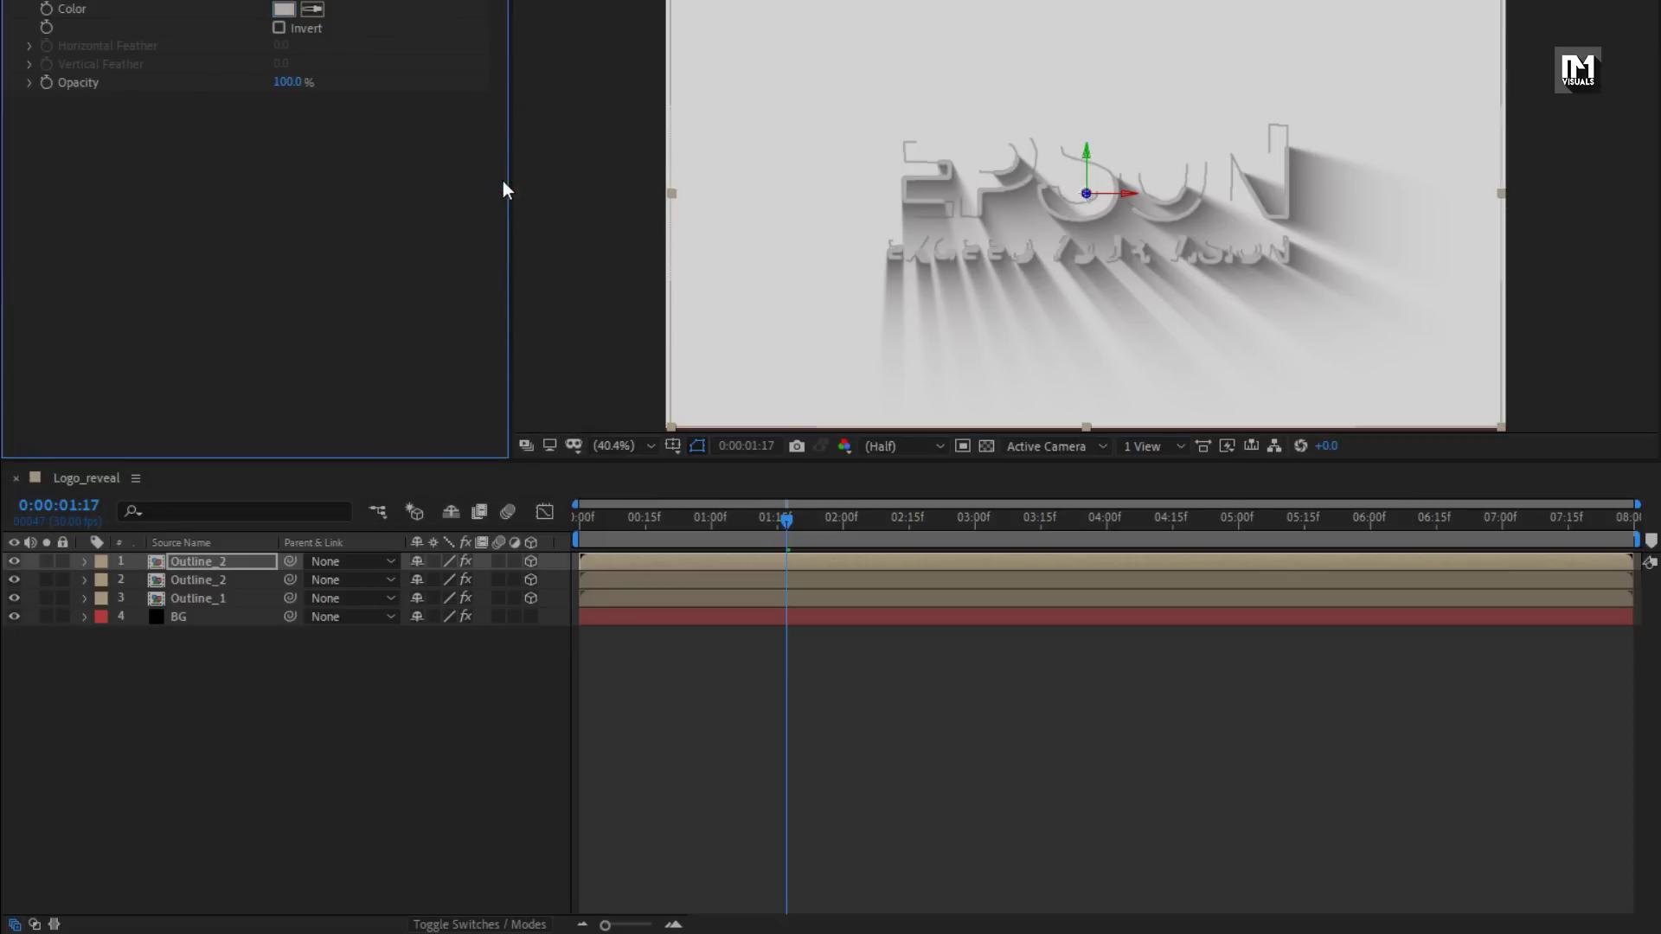
click(229, 562)
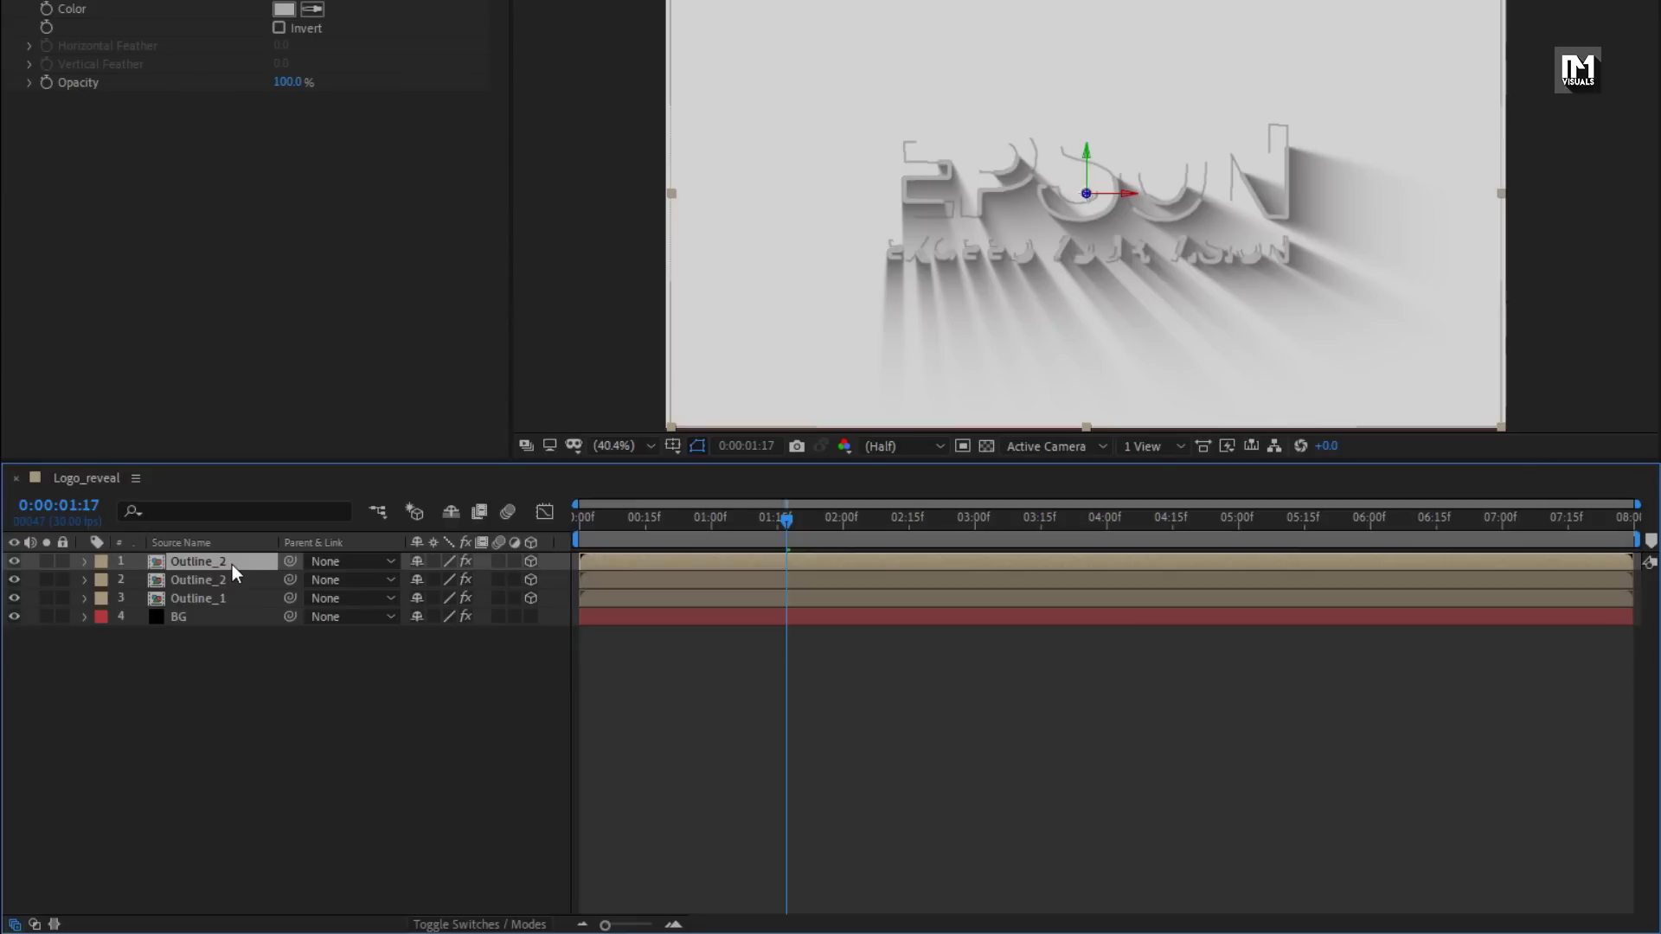
Make three more Outline_2 copies and show Position for layers 1 through 11
key(ctrl+d)
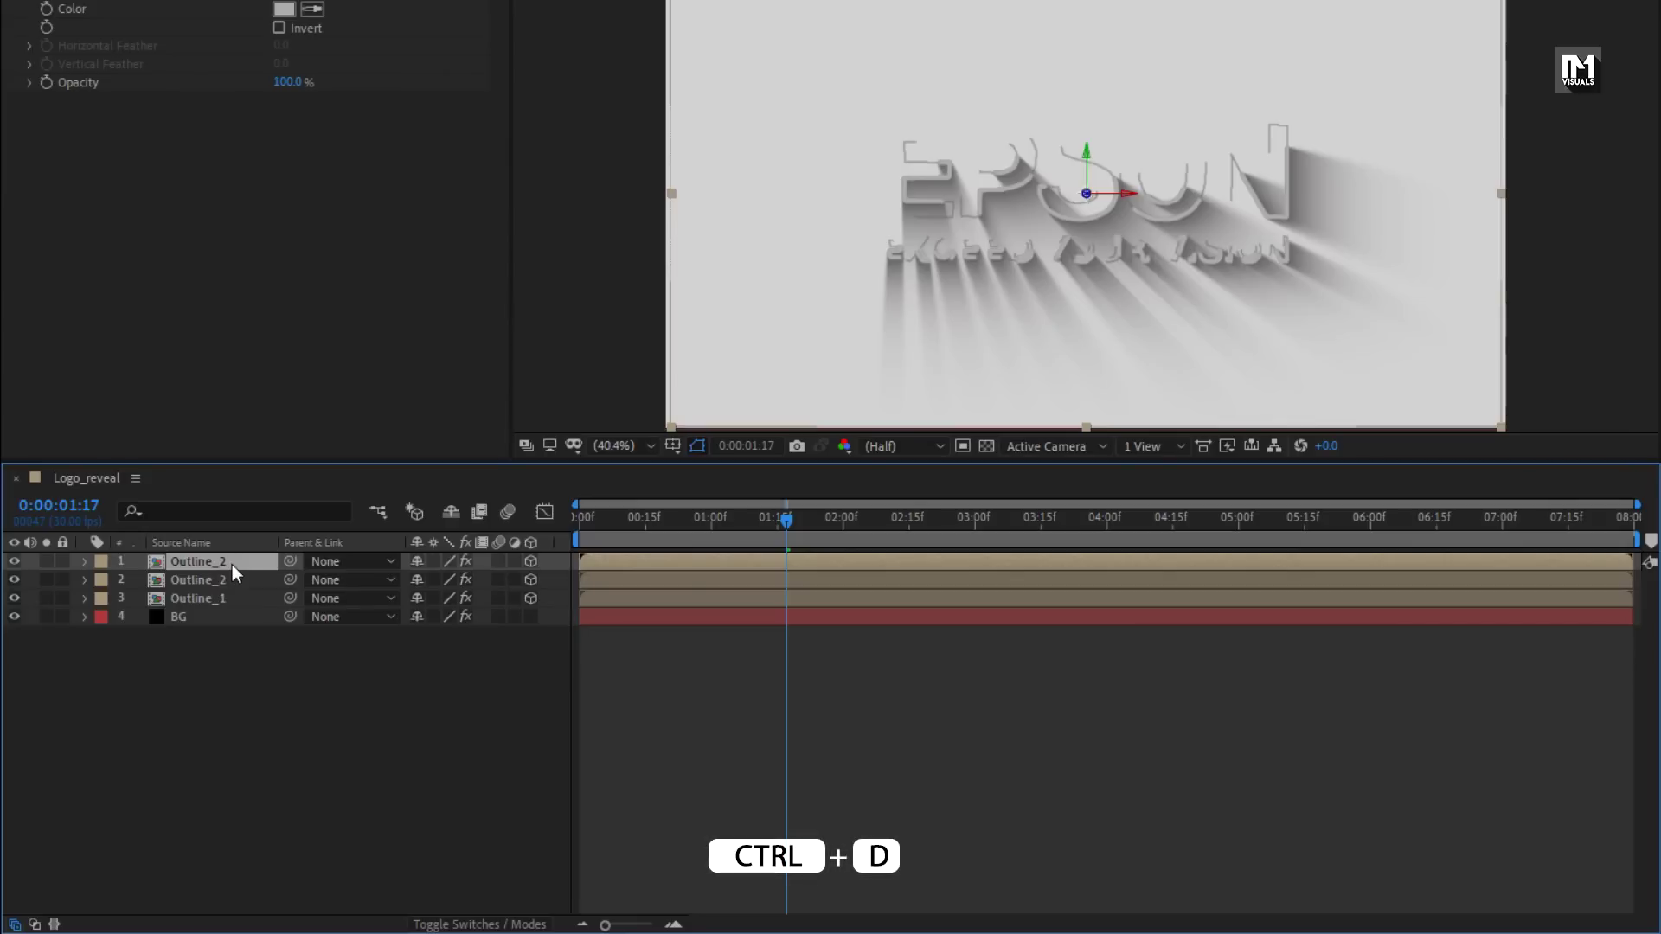
key(ctrl+d)
key(ctrl+d)
key(ctrl+d)
key(ctrl+d)
key(ctrl+d)
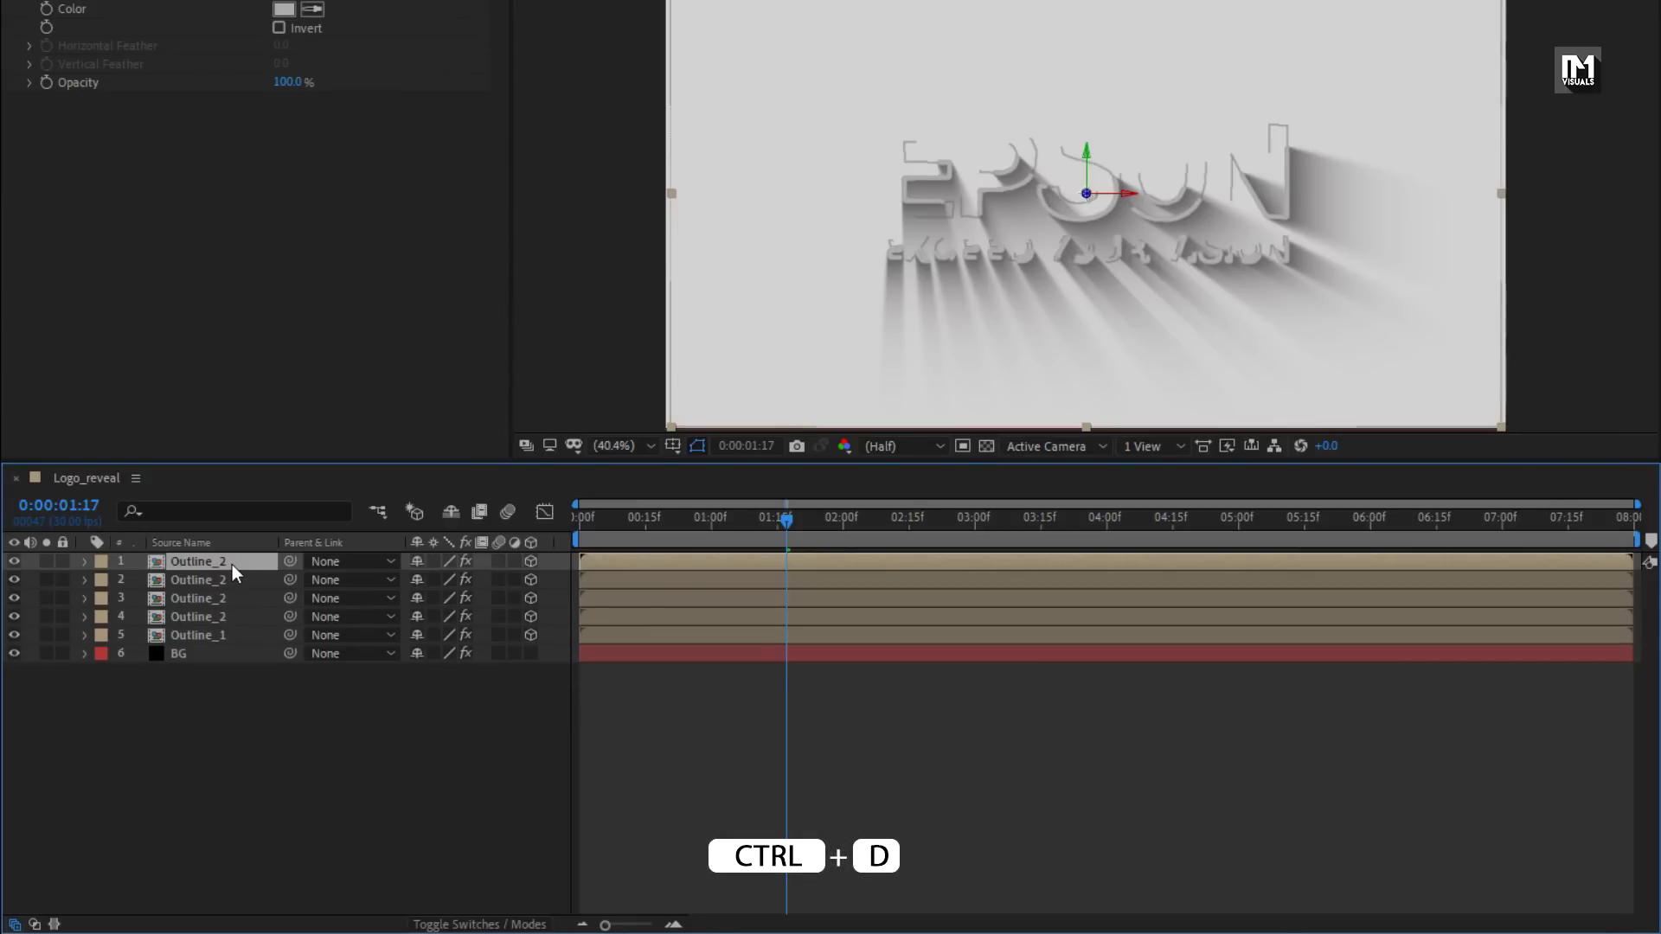
key(ctrl+d)
key(ctrl+d)
key(ctrl+d)
key(ctrl+d)
key(ctrl+d)
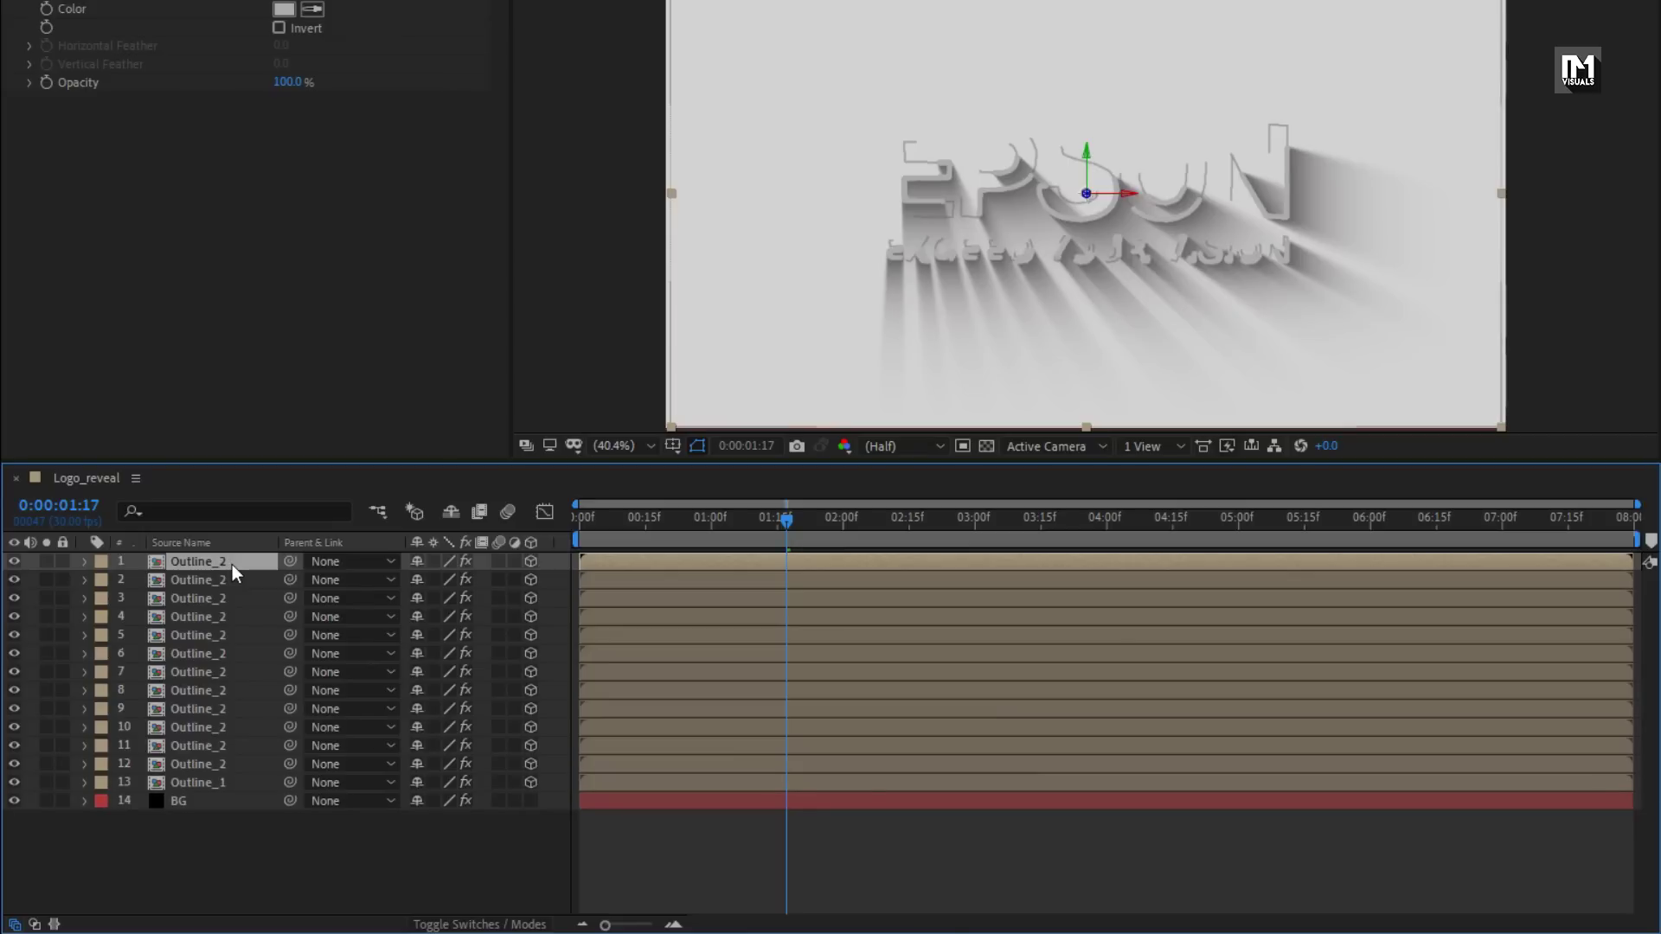
click(225, 739)
key(p)
shift+click(205, 569)
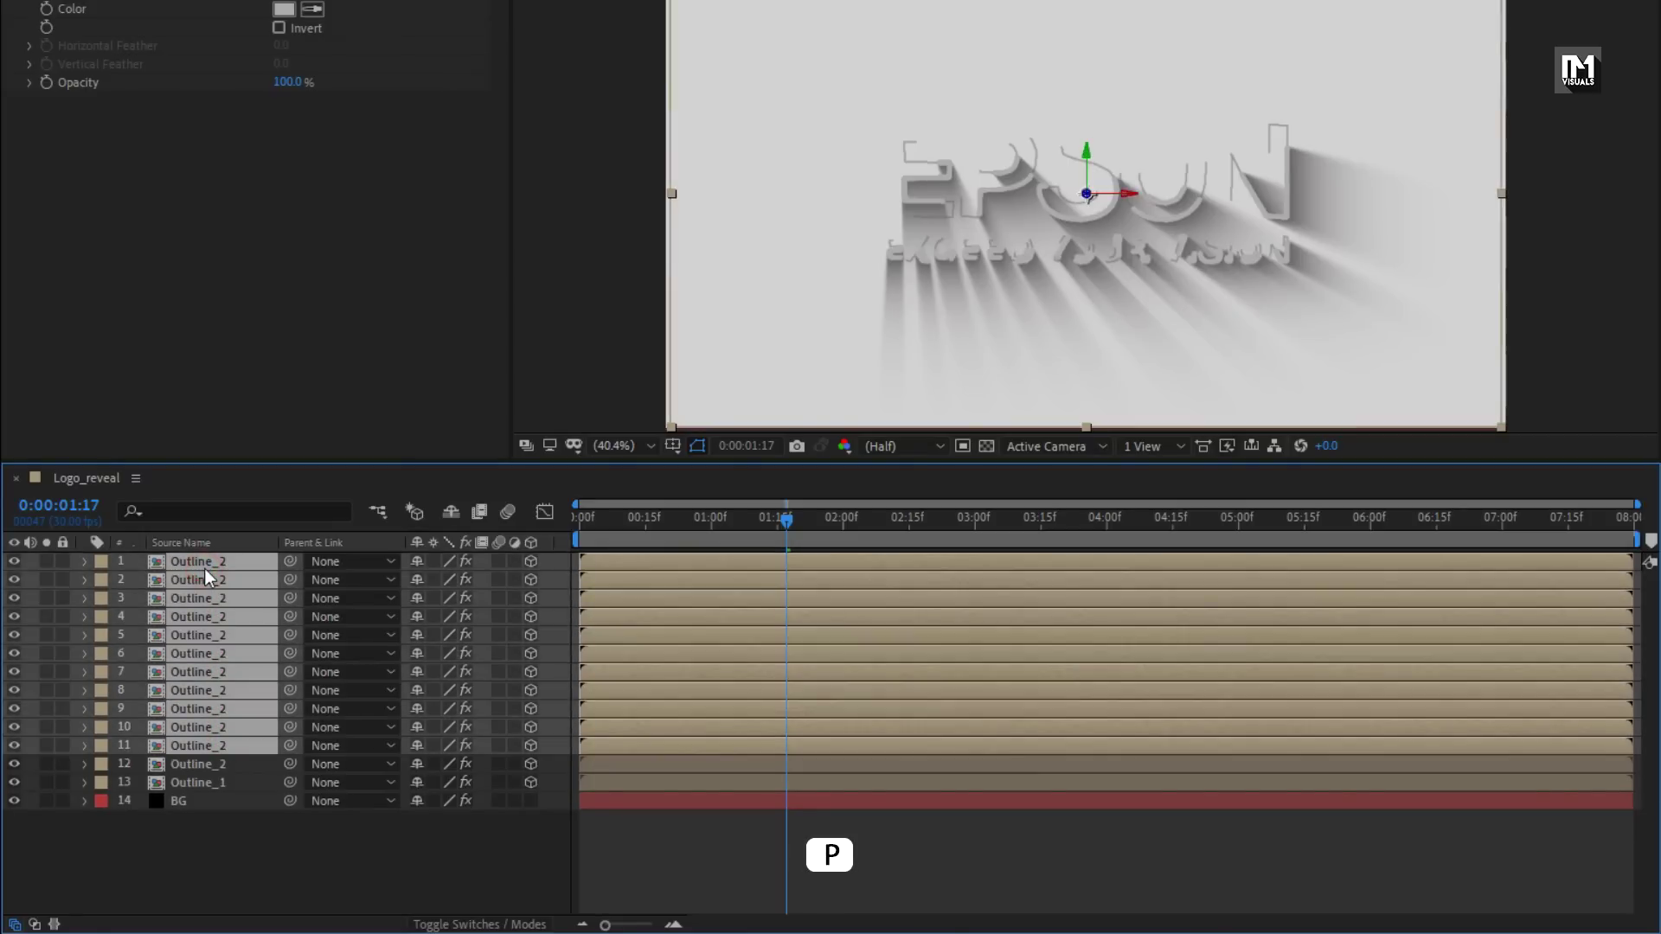
key(p)
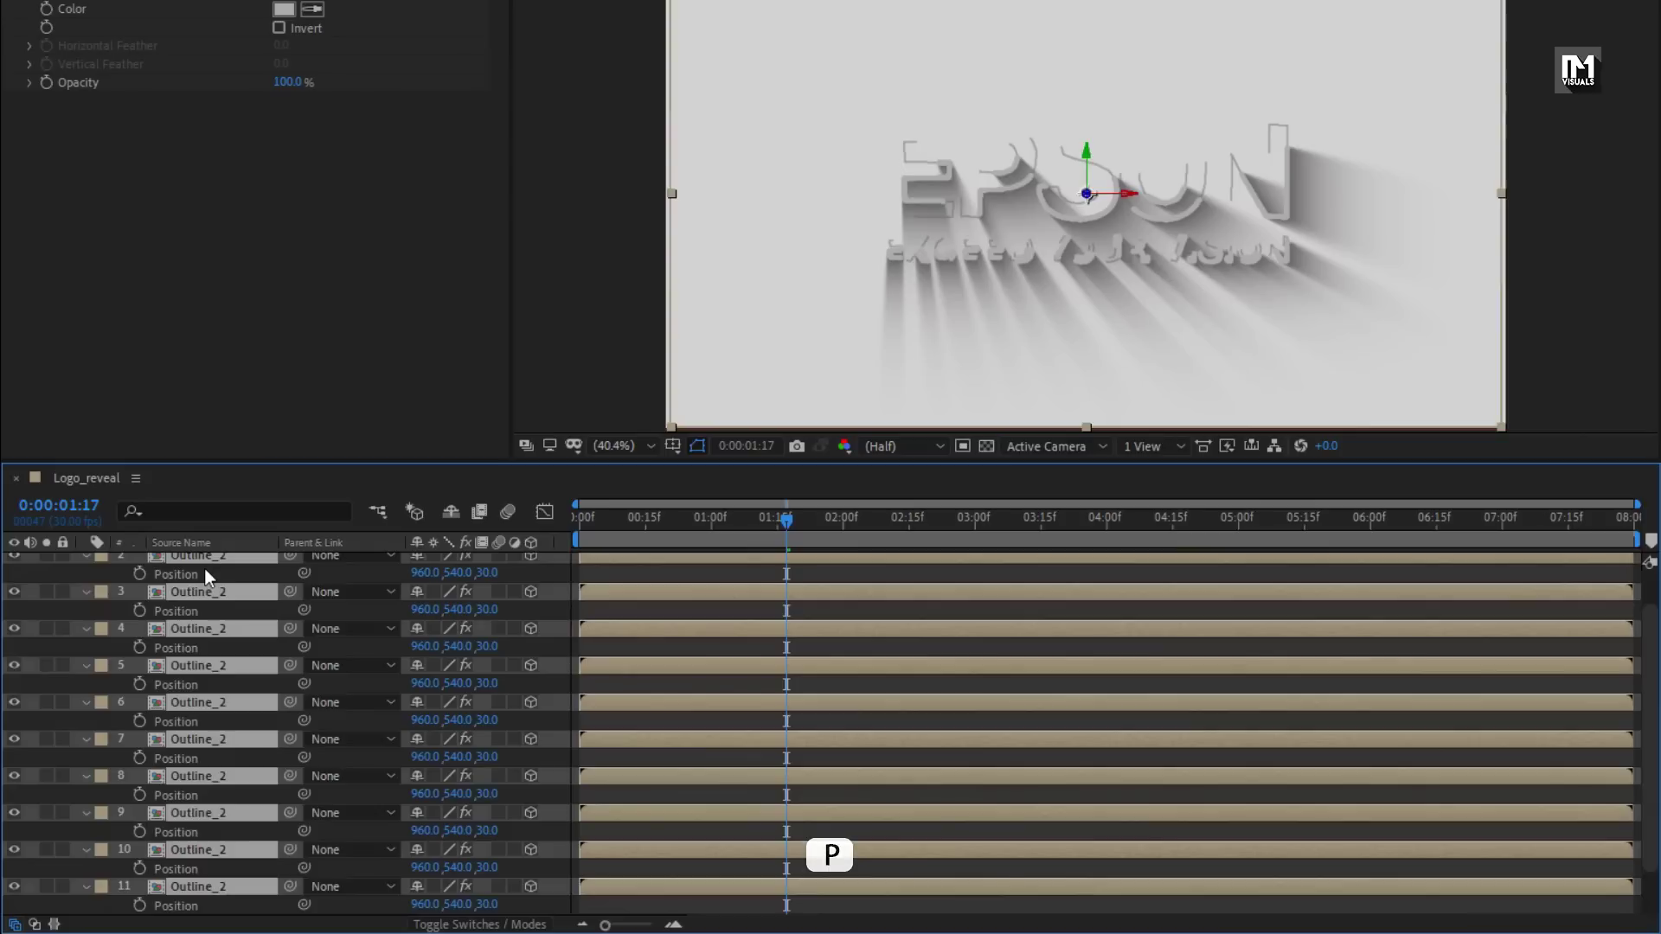
scroll(213, 671, down, 3)
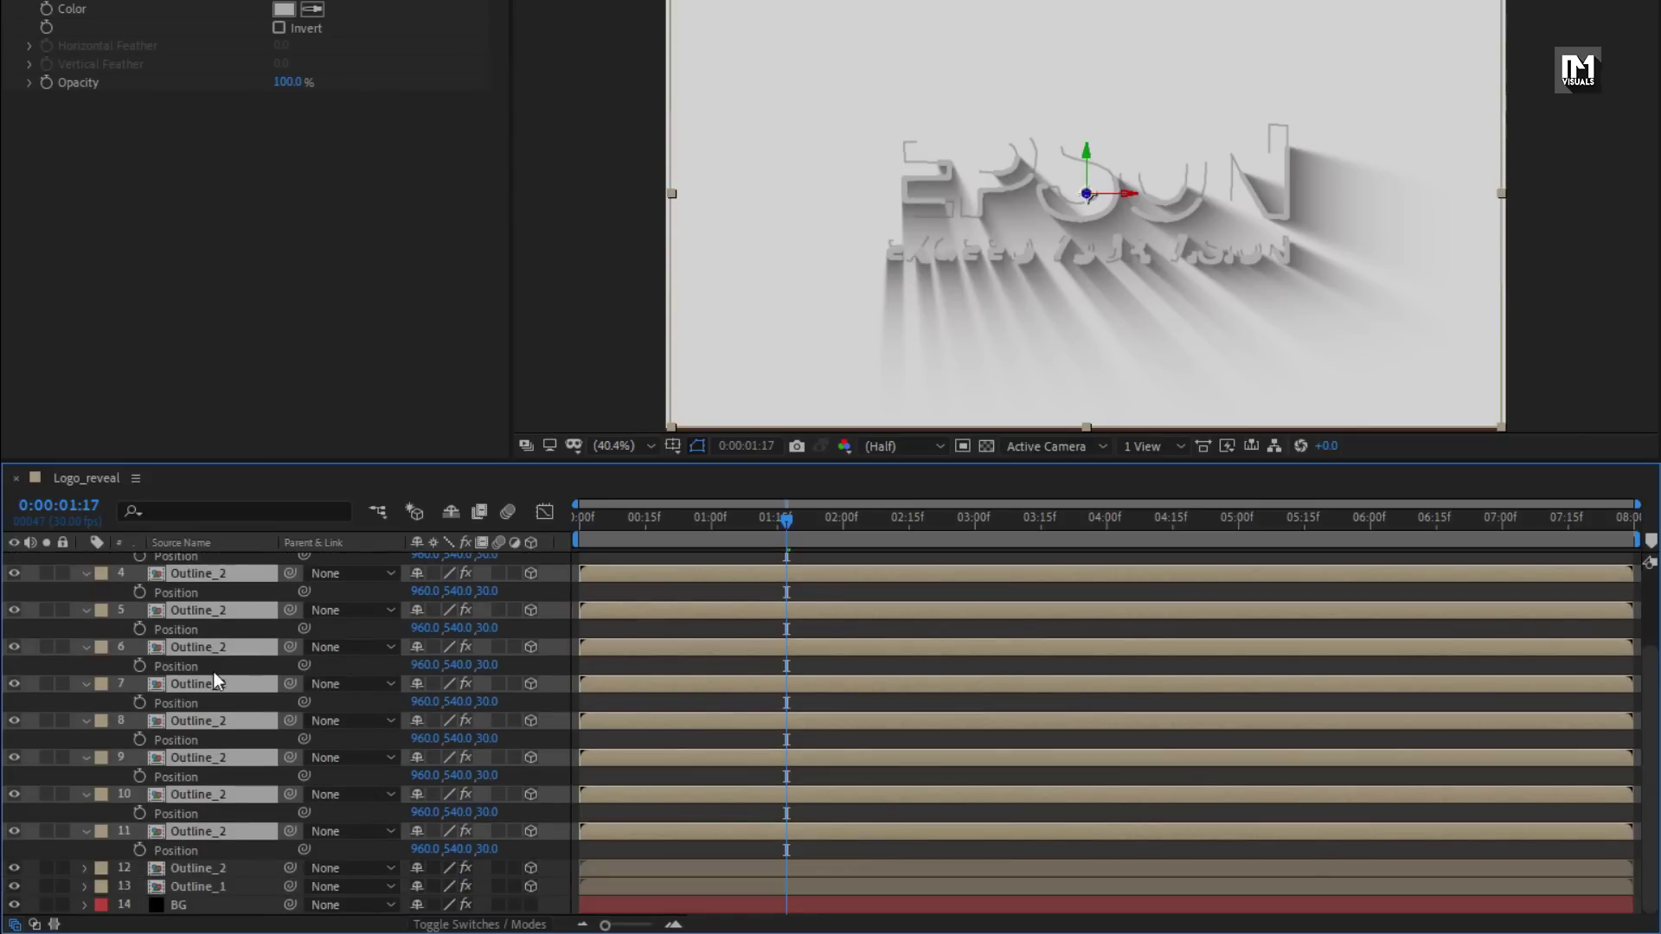
click(103, 849)
click(216, 836)
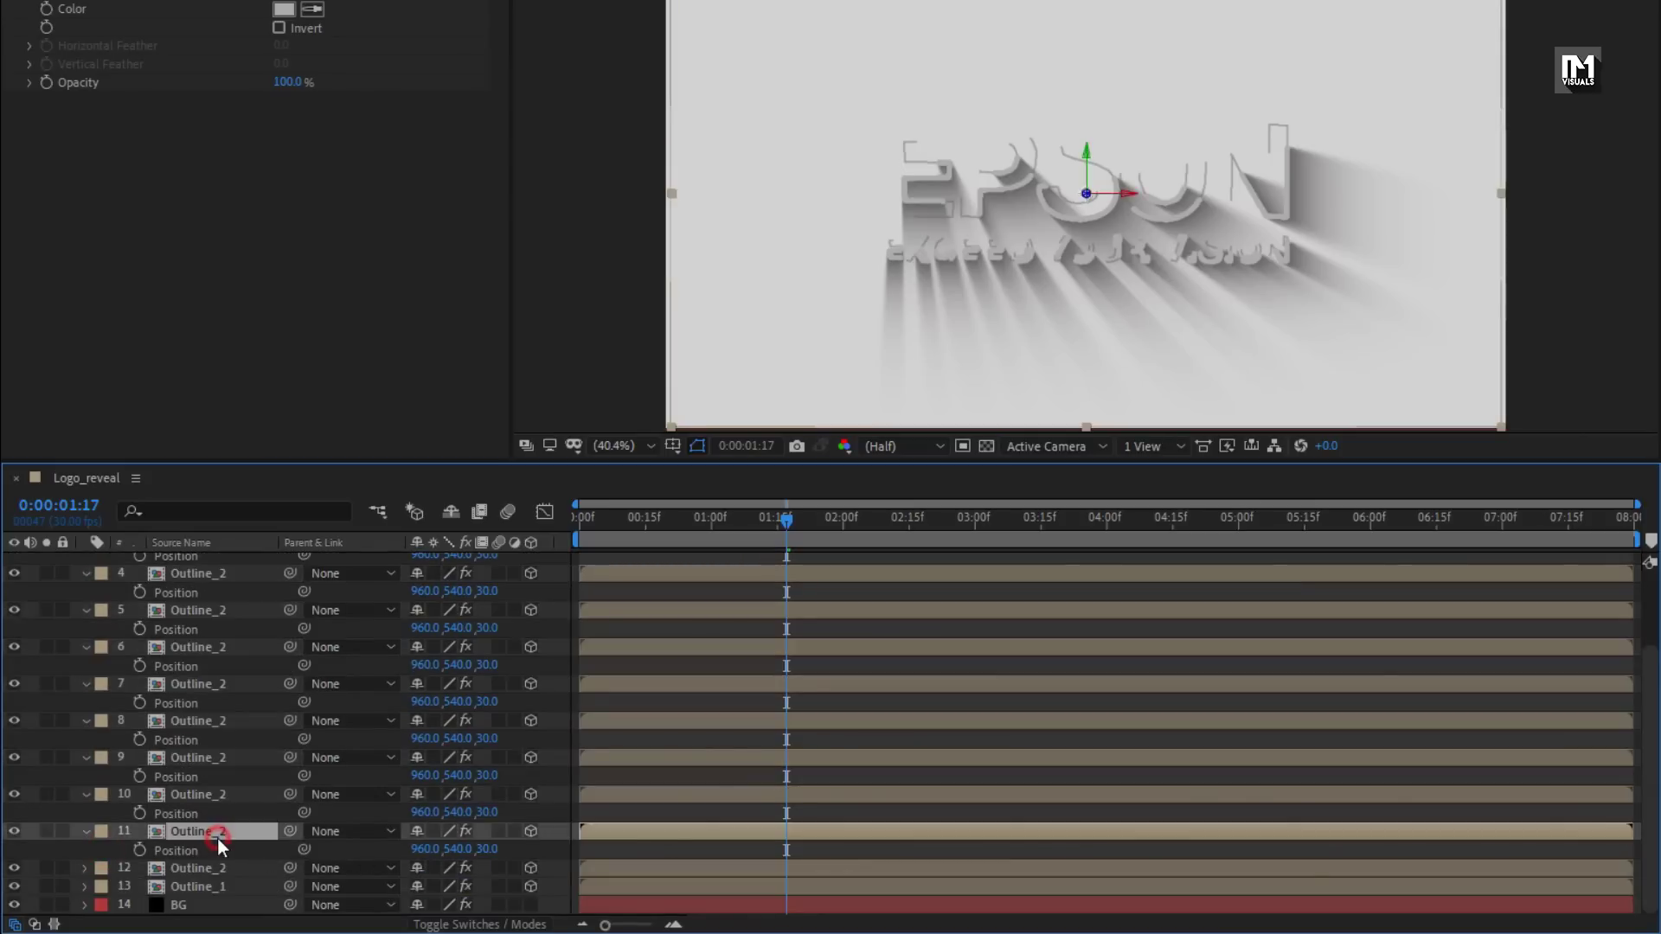
Set Position Z for layers 11 down to 6 to 25, 20, 15, 10, 5 and 0
click(486, 850)
text(25)
click(382, 849)
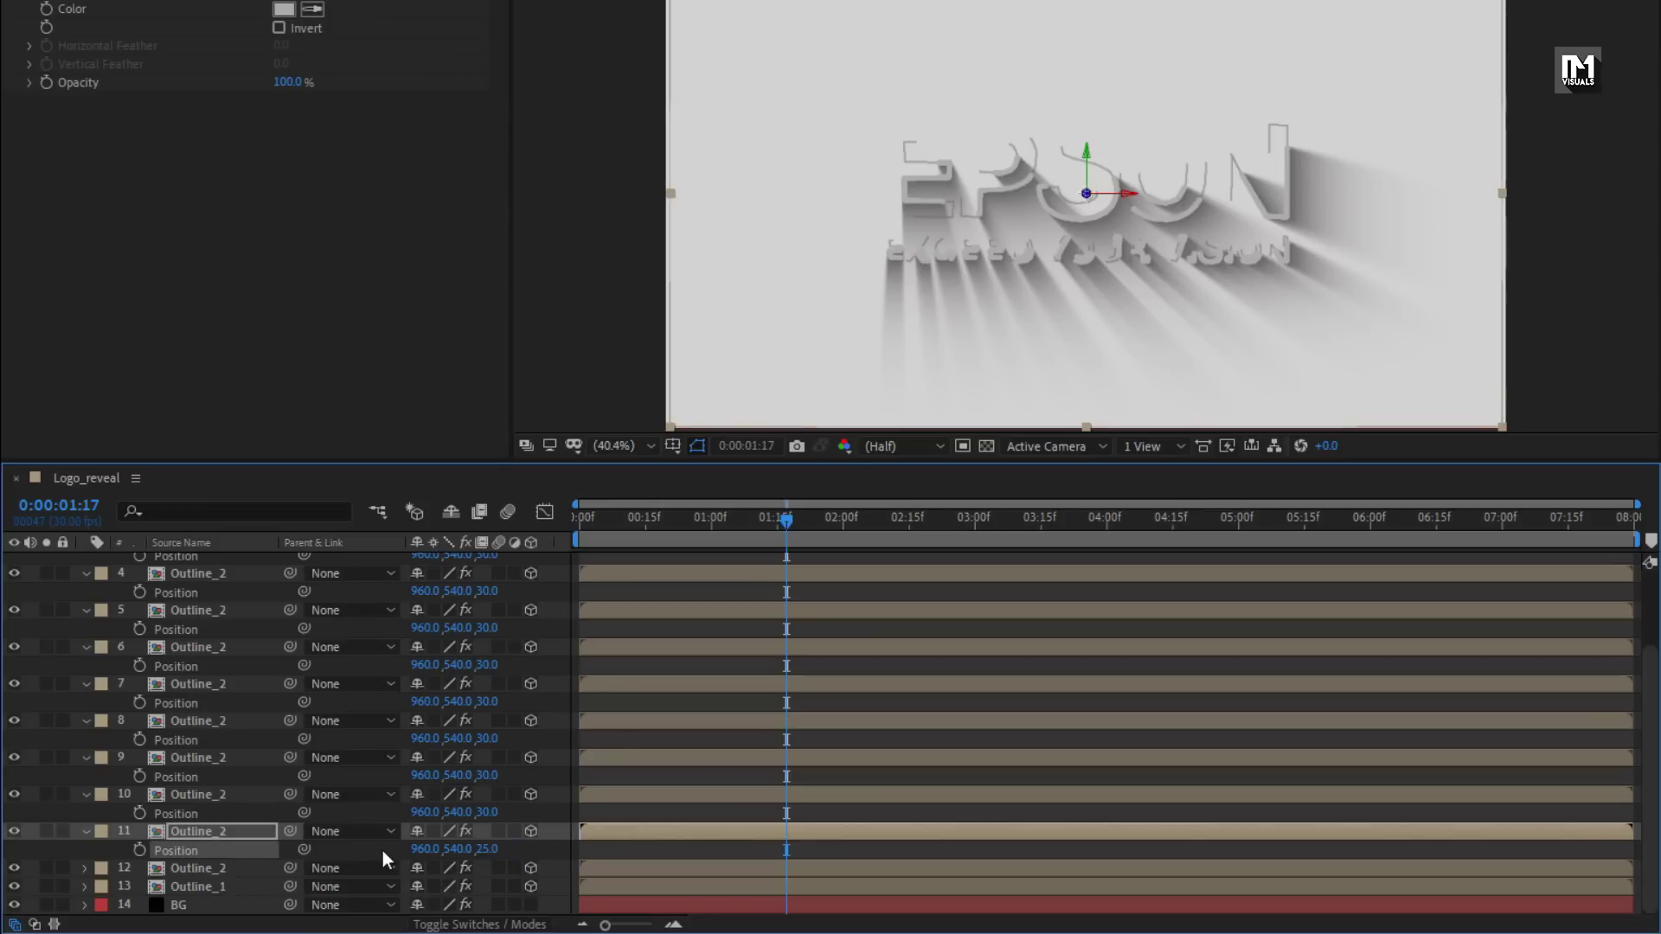
click(486, 813)
text(20)
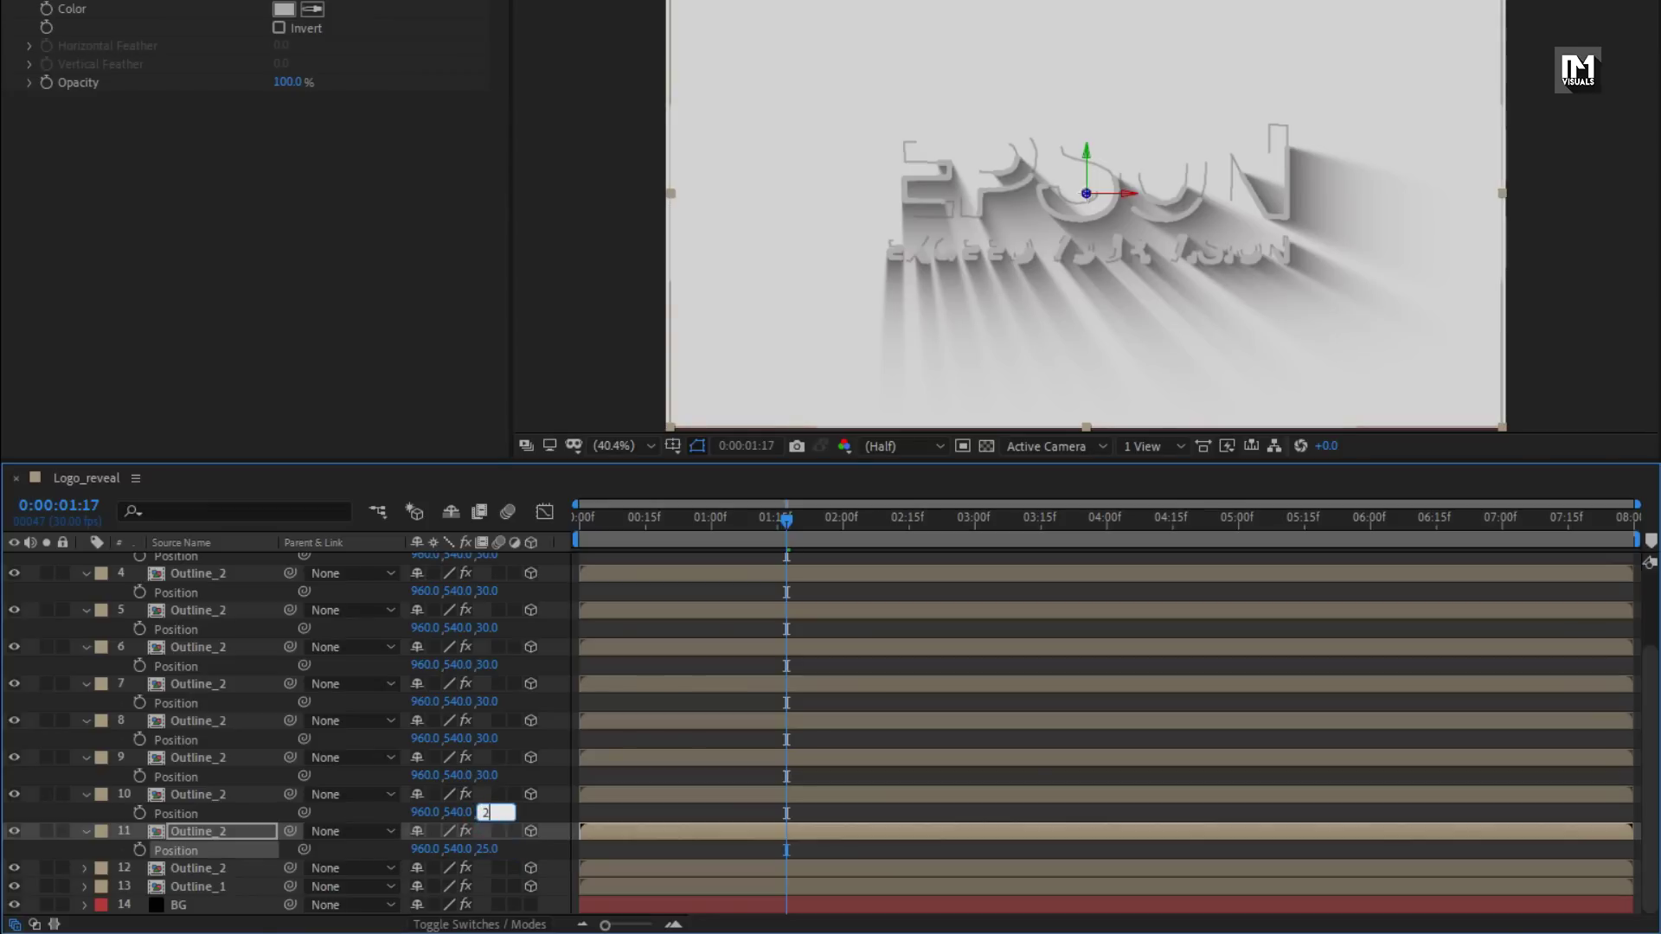
key(shift+Tab)
text(15)
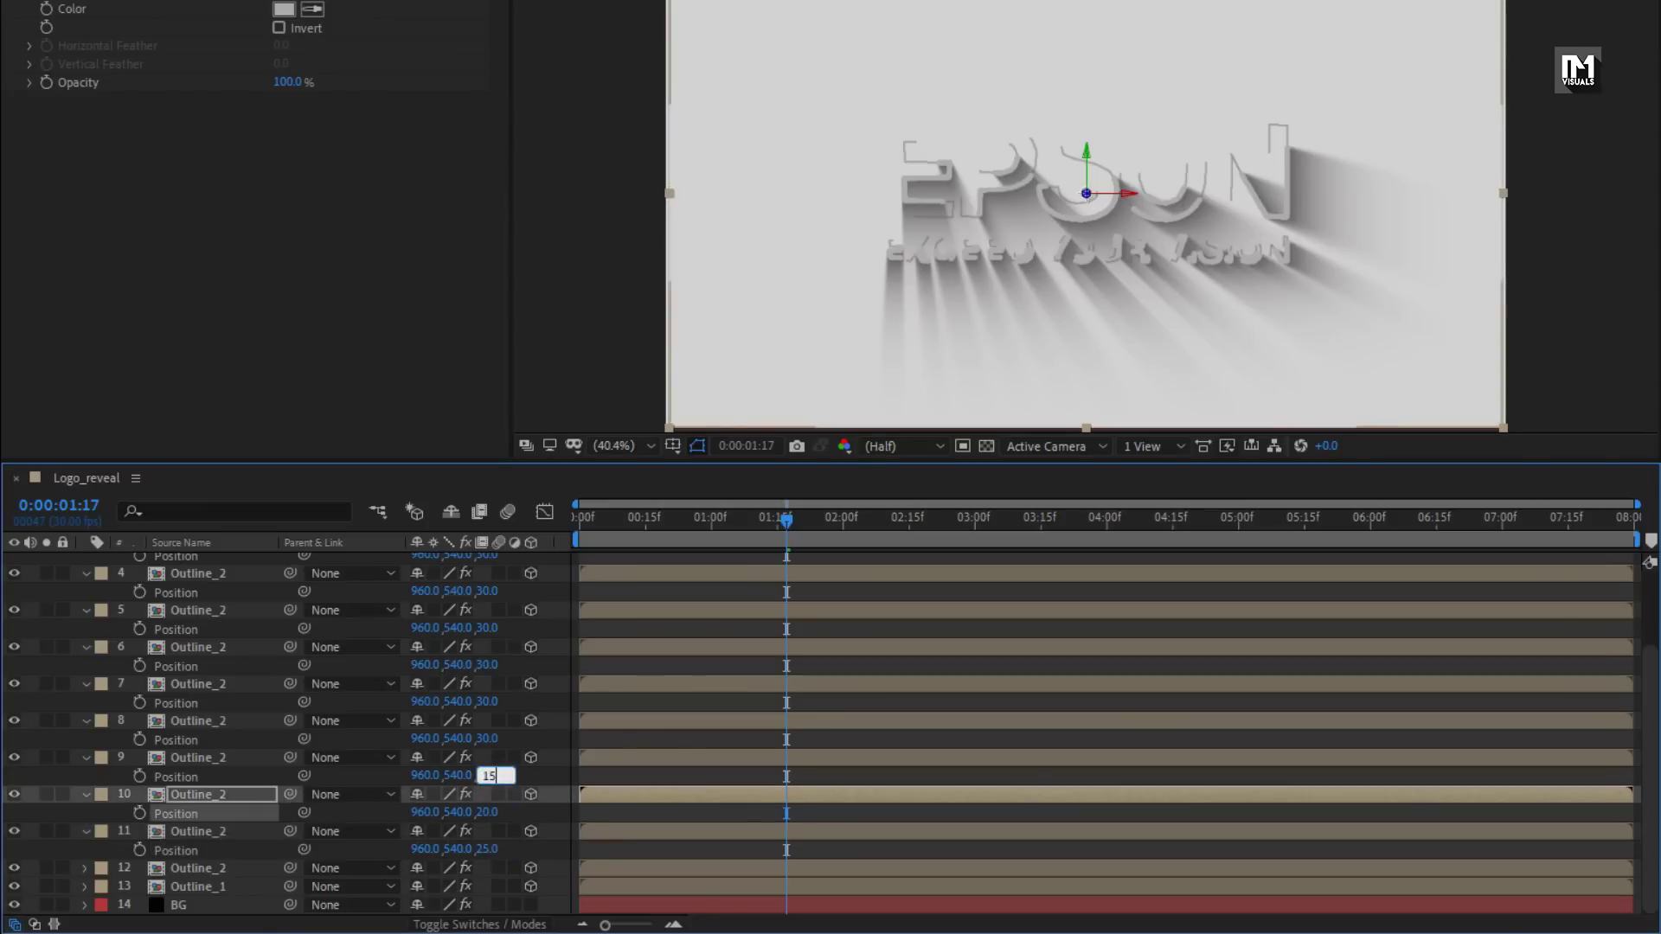
key(shift+Tab)
text(10)
key(Return)
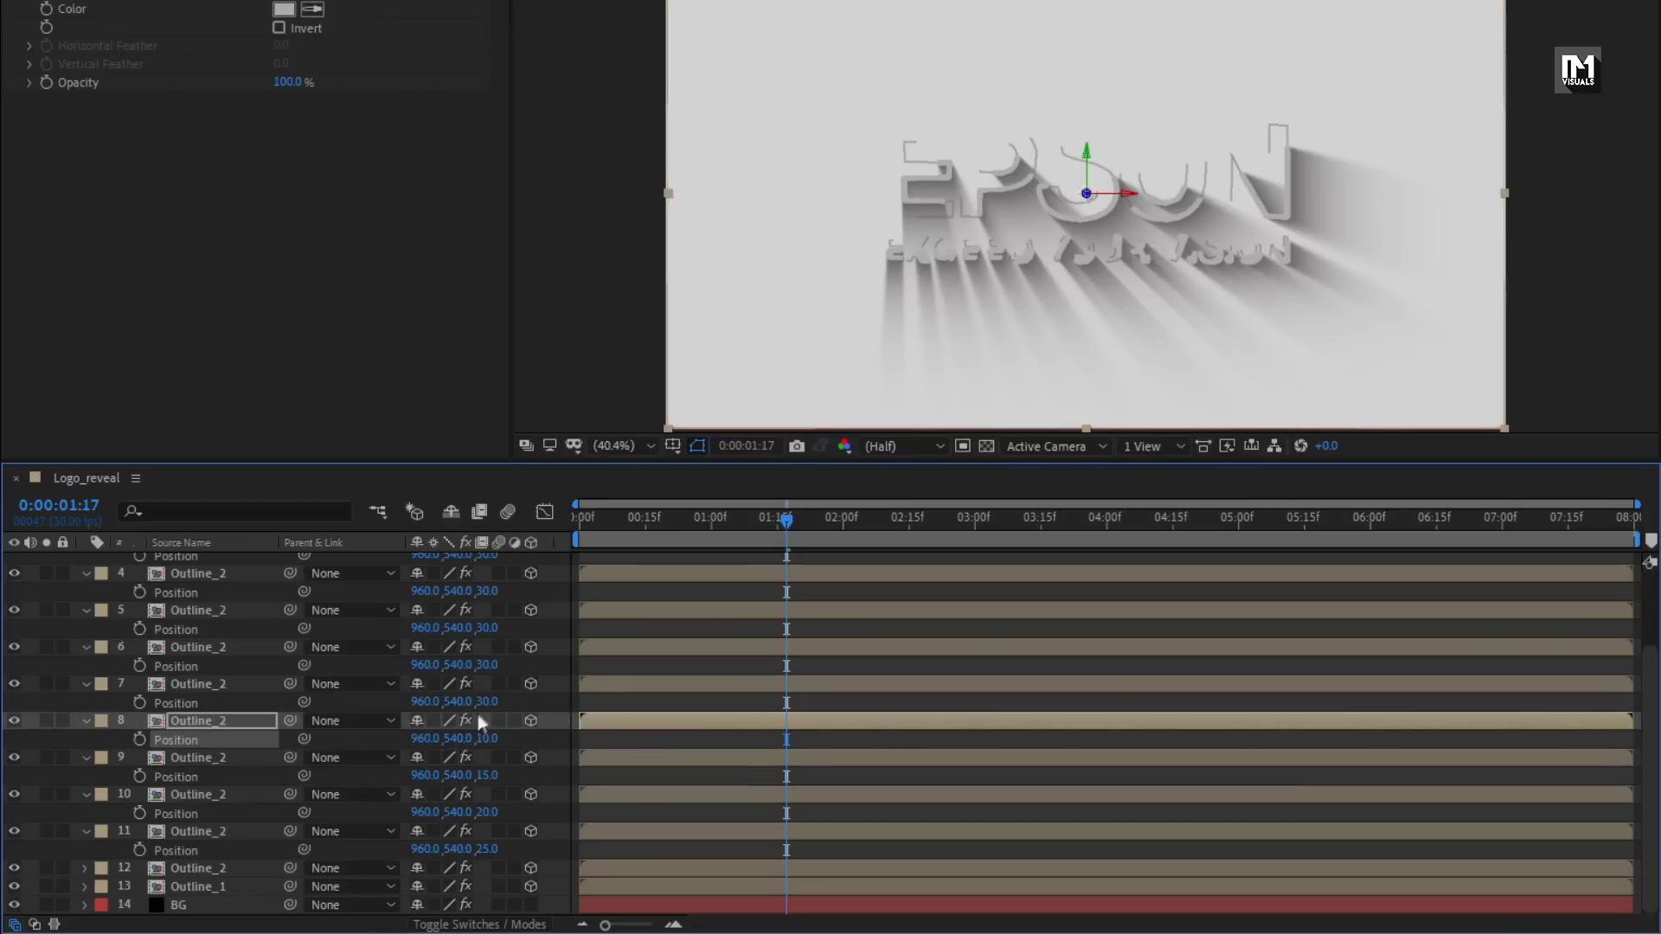
click(487, 702)
text(5)
key(Return)
click(488, 665)
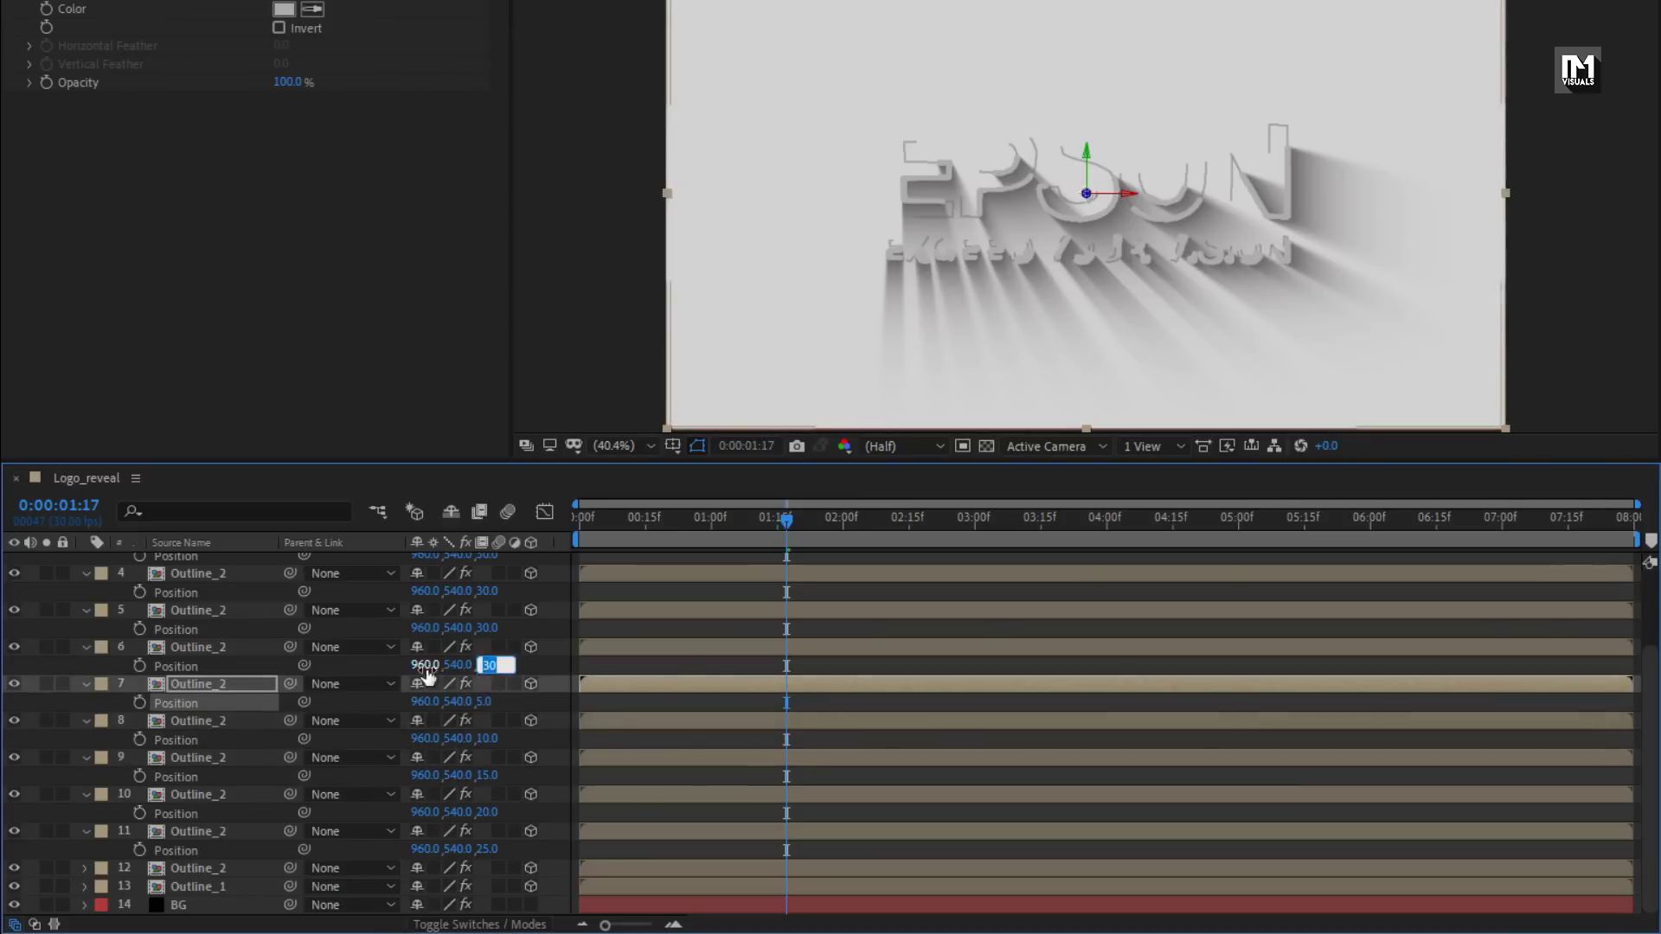
text(0)
key(Return)
Set Position Z for layers 5 up to 1 to -5, -10, -15, -20 and -25
click(487, 629)
text(-5)
key(Return)
click(487, 591)
text(-10)
key(Return)
scroll(443, 657, up, 1)
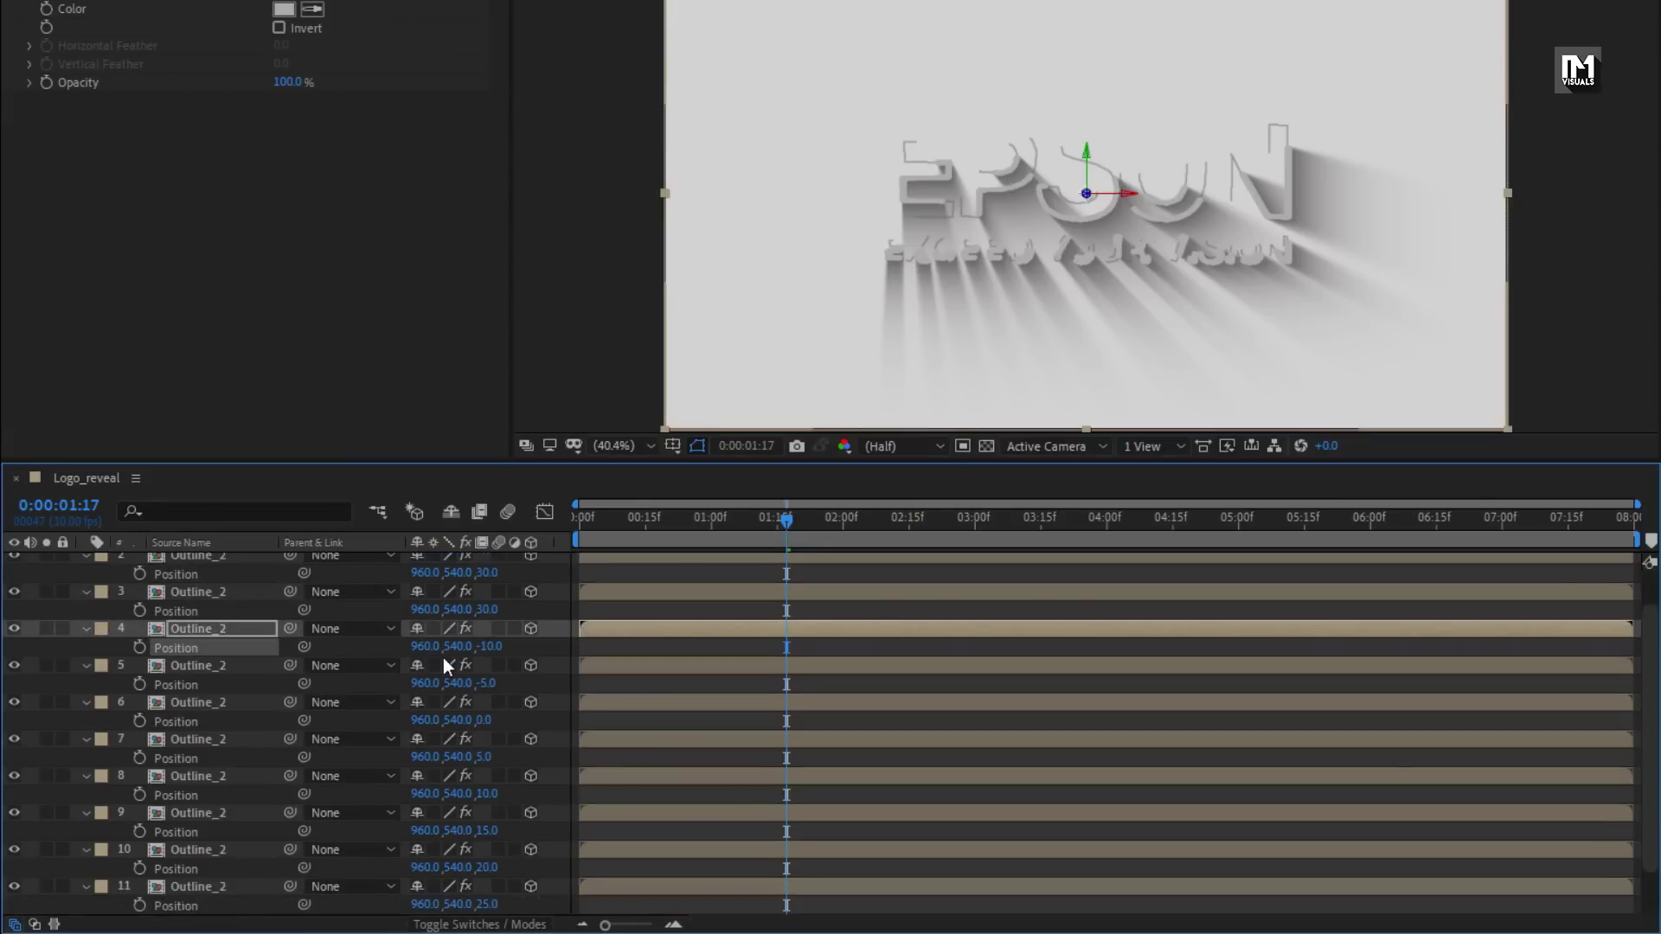
click(487, 610)
text(-15)
key(Return)
scroll(427, 692, up, 1)
click(487, 616)
text(-20)
key(Return)
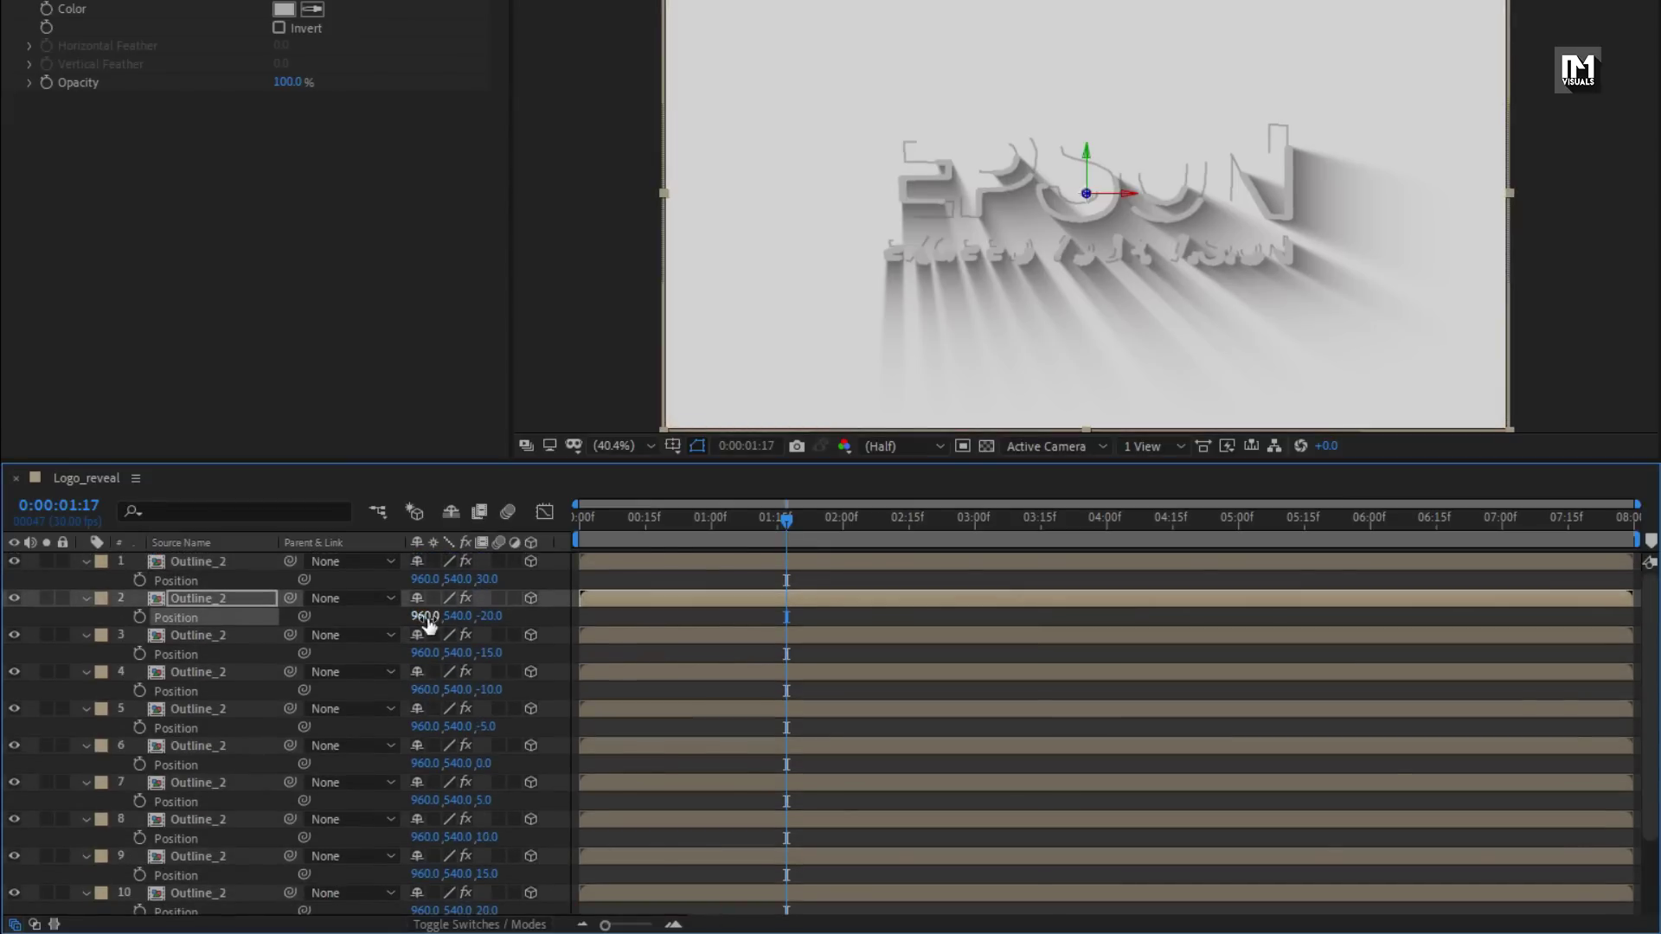
click(487, 579)
text(-25)
key(Return)
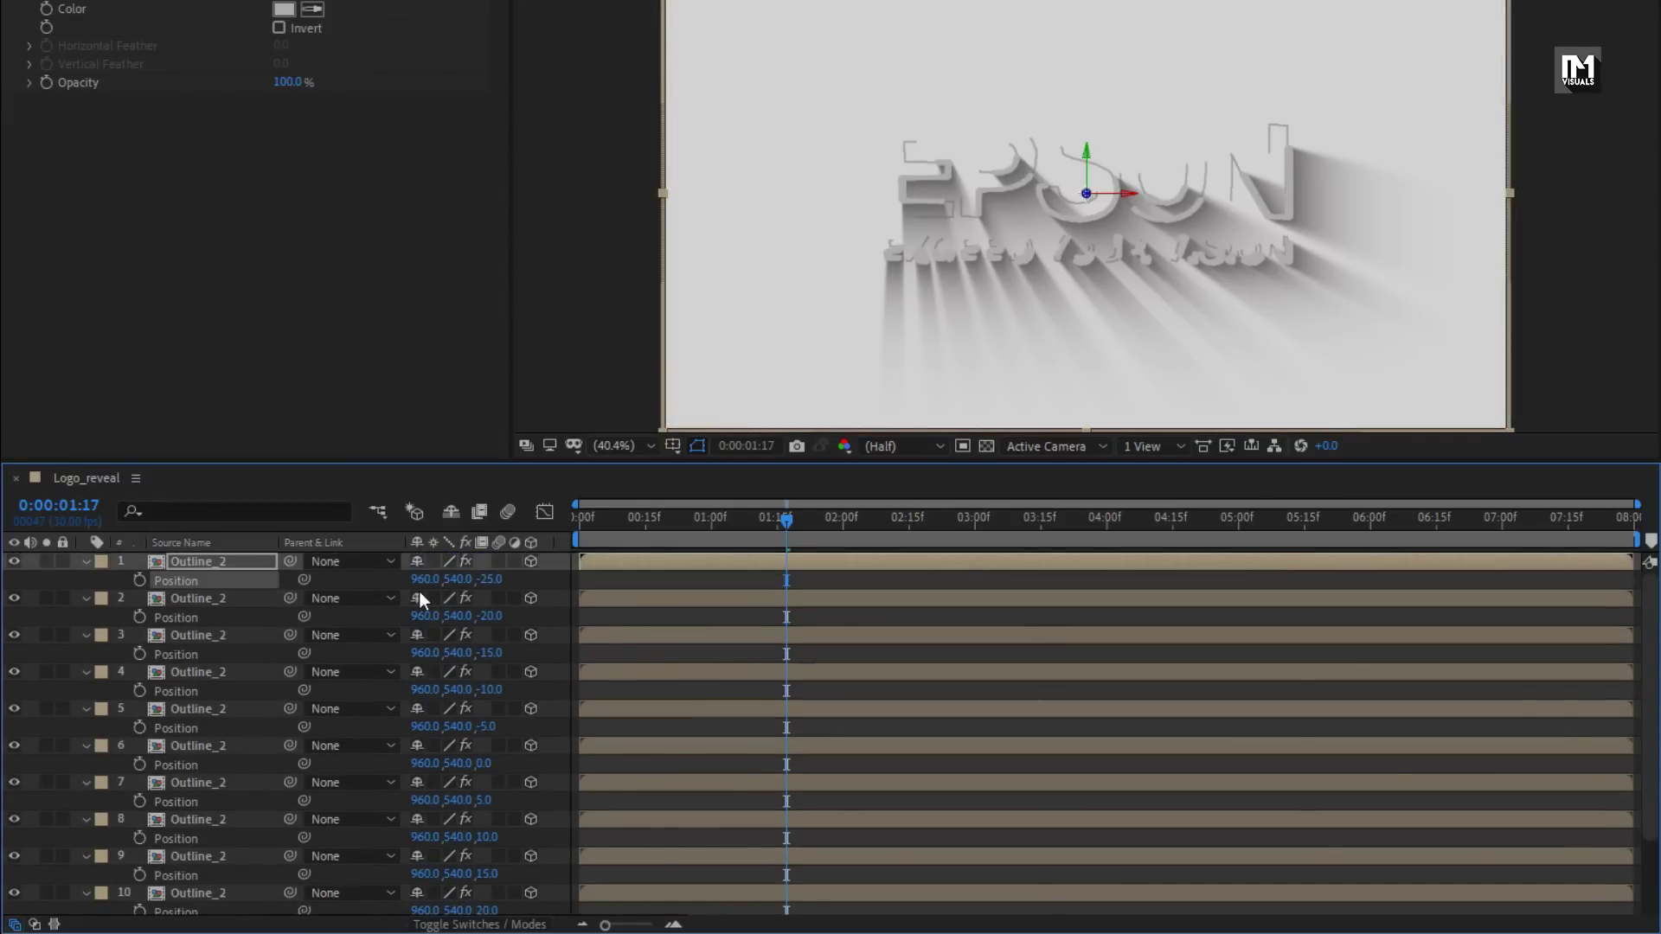
key(ctrl+d)
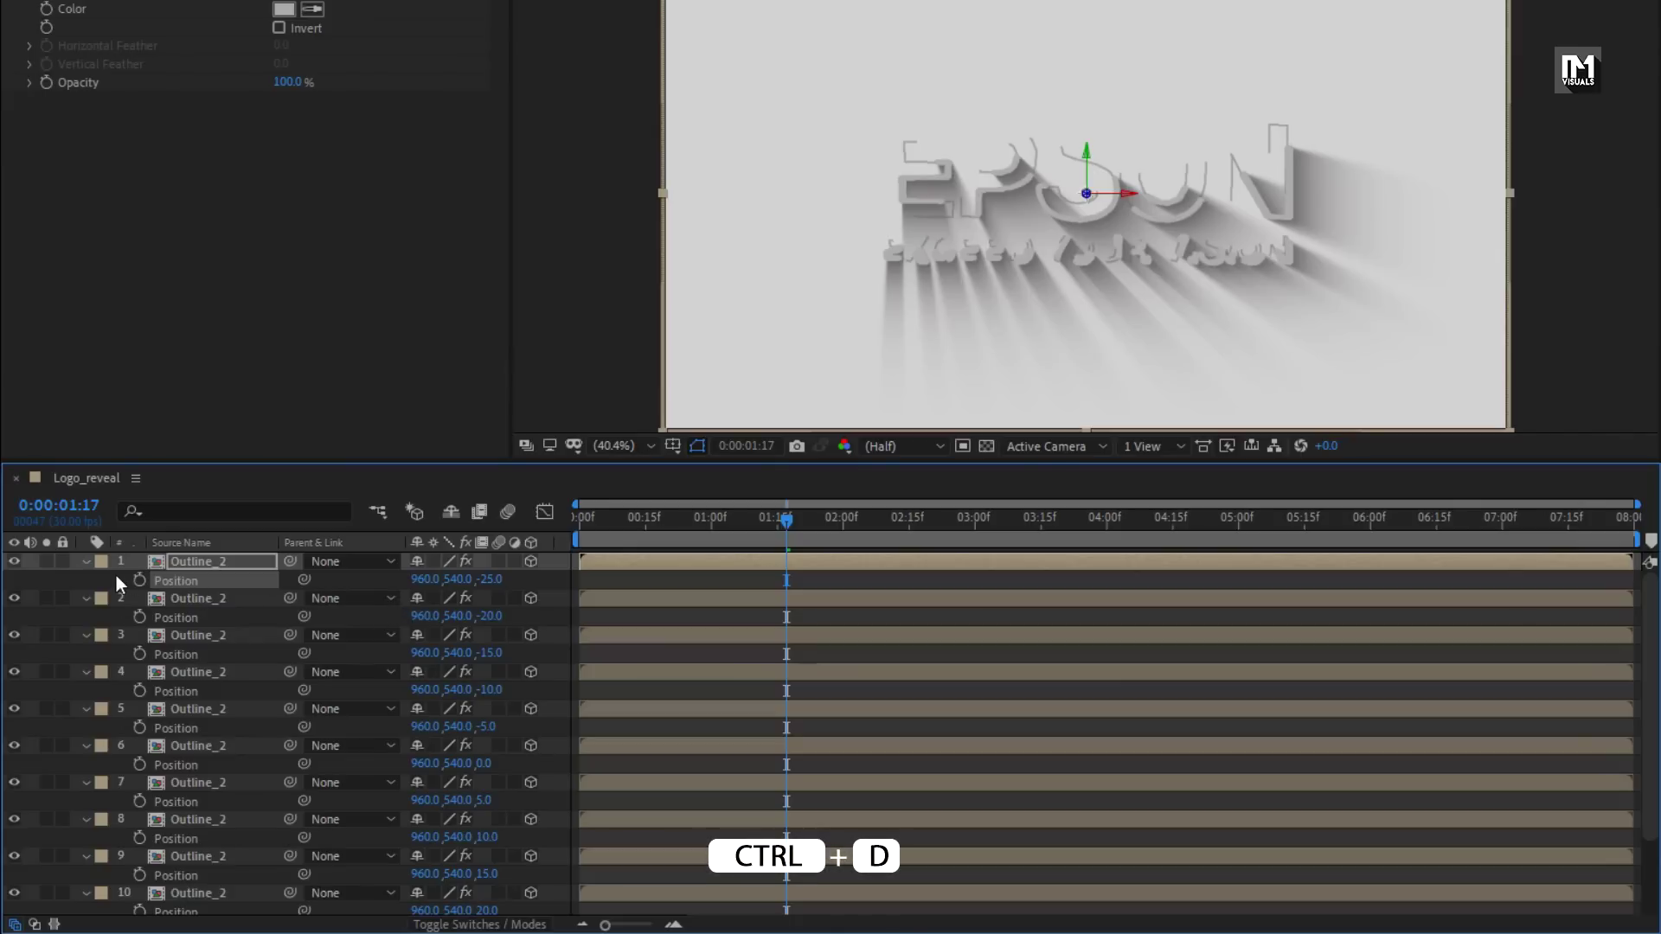
Duplicate the top outline layer and set the new copy's Position Z to -30
click(195, 562)
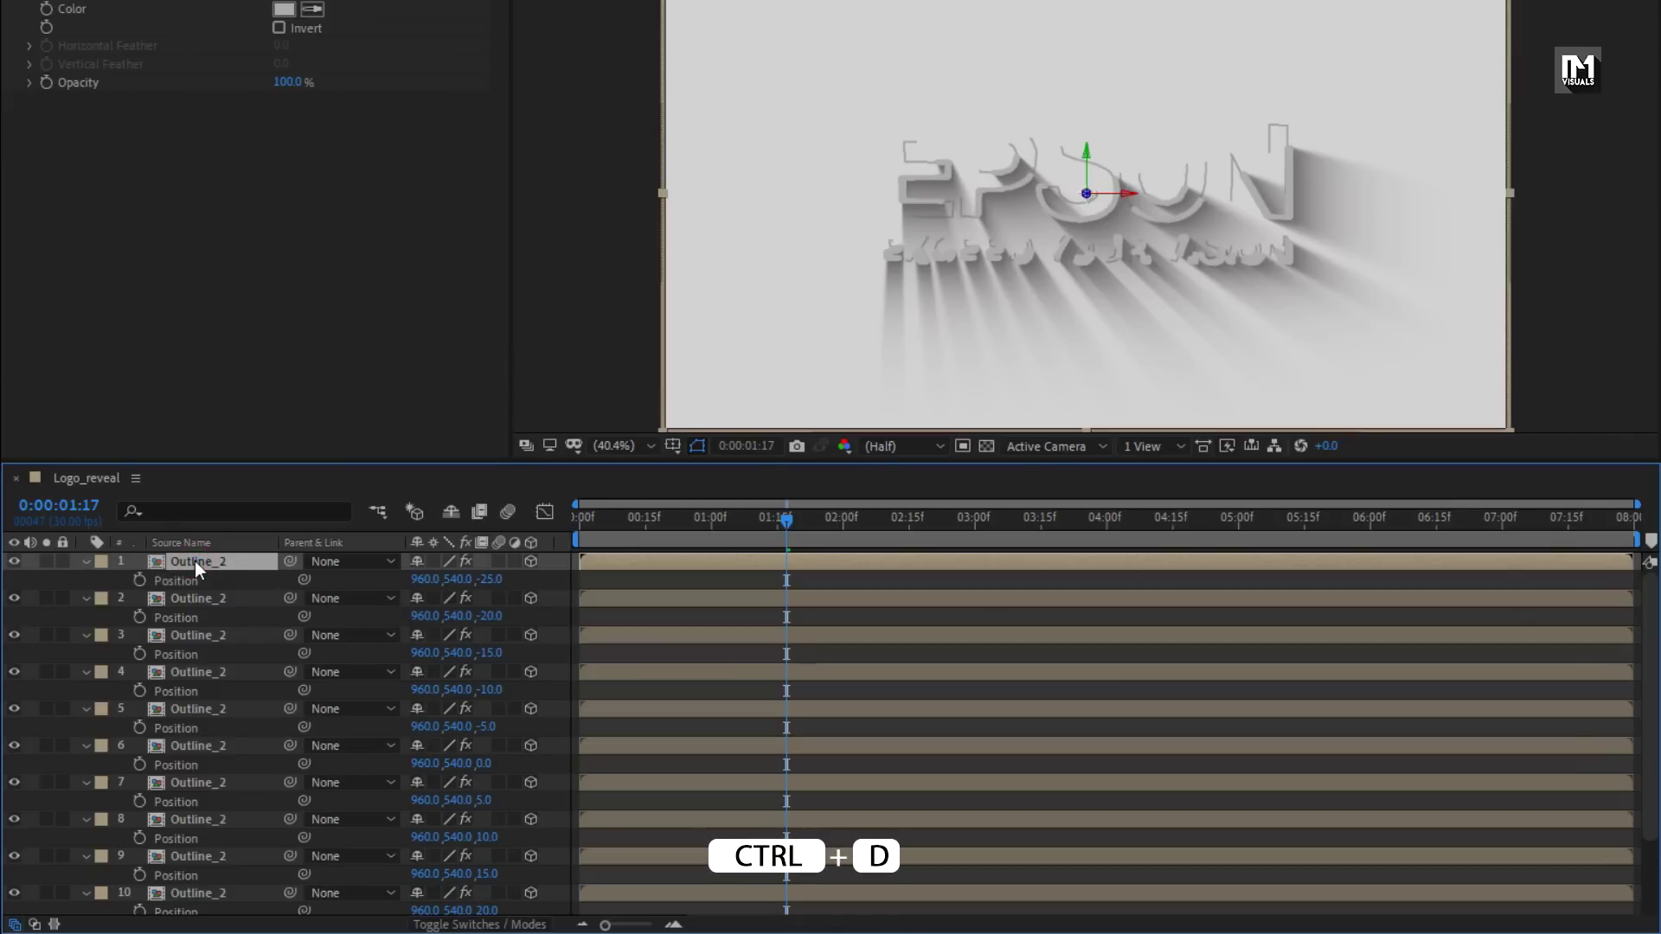
key(ctrl+d)
key(p)
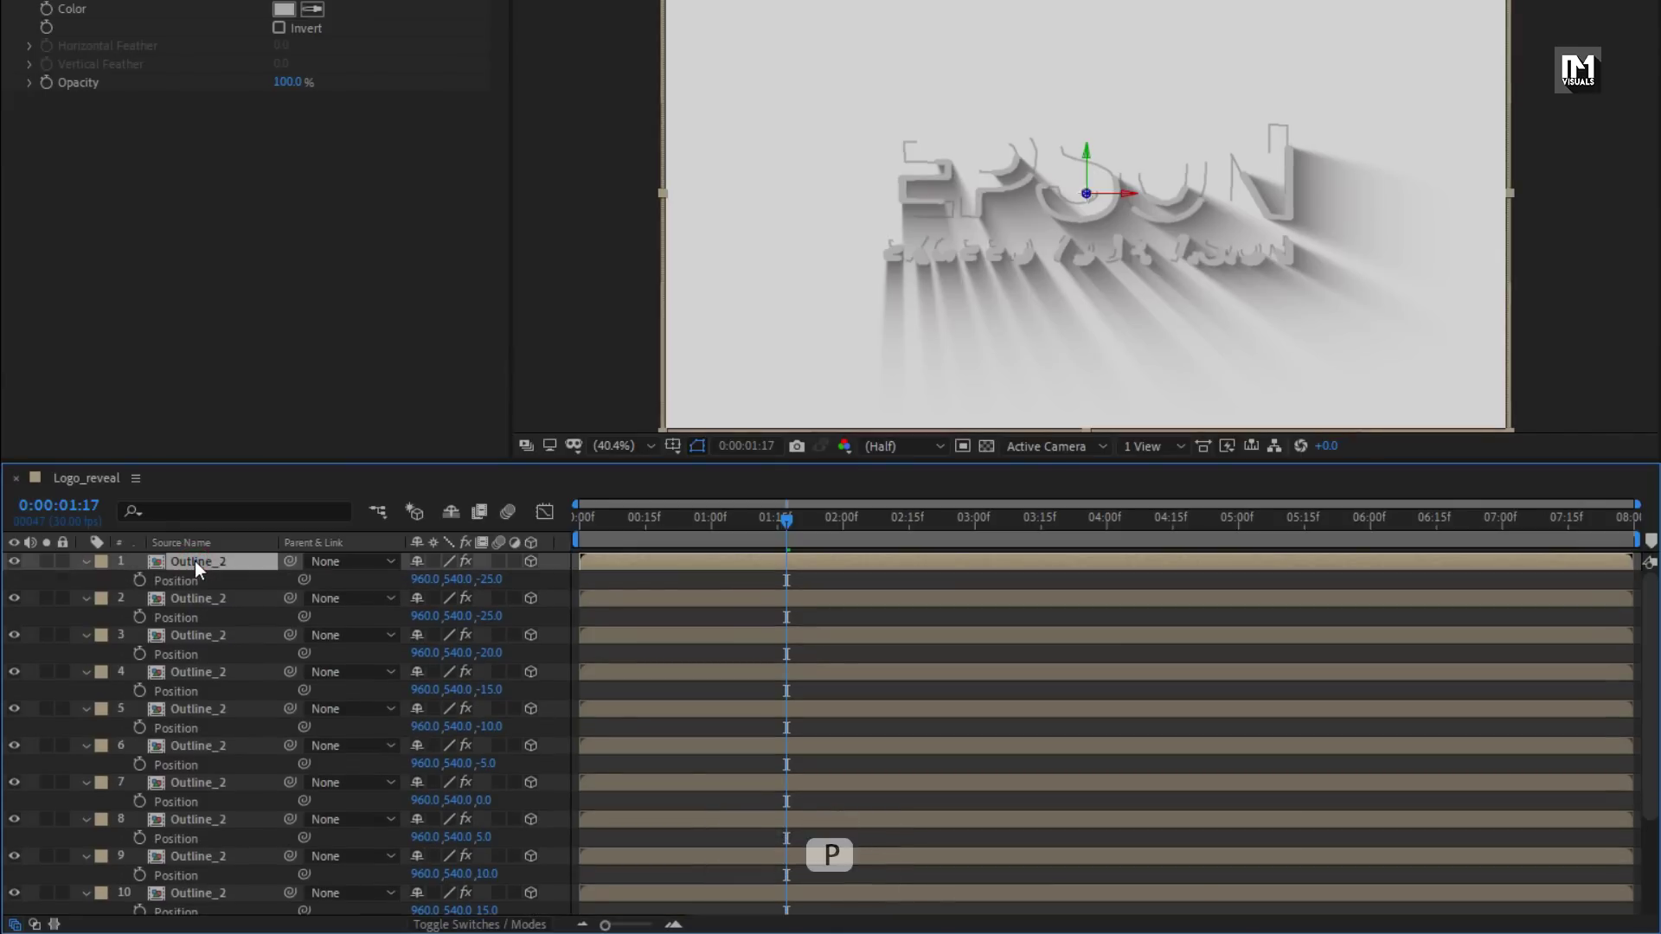
click(490, 579)
text(-)
key(Return)
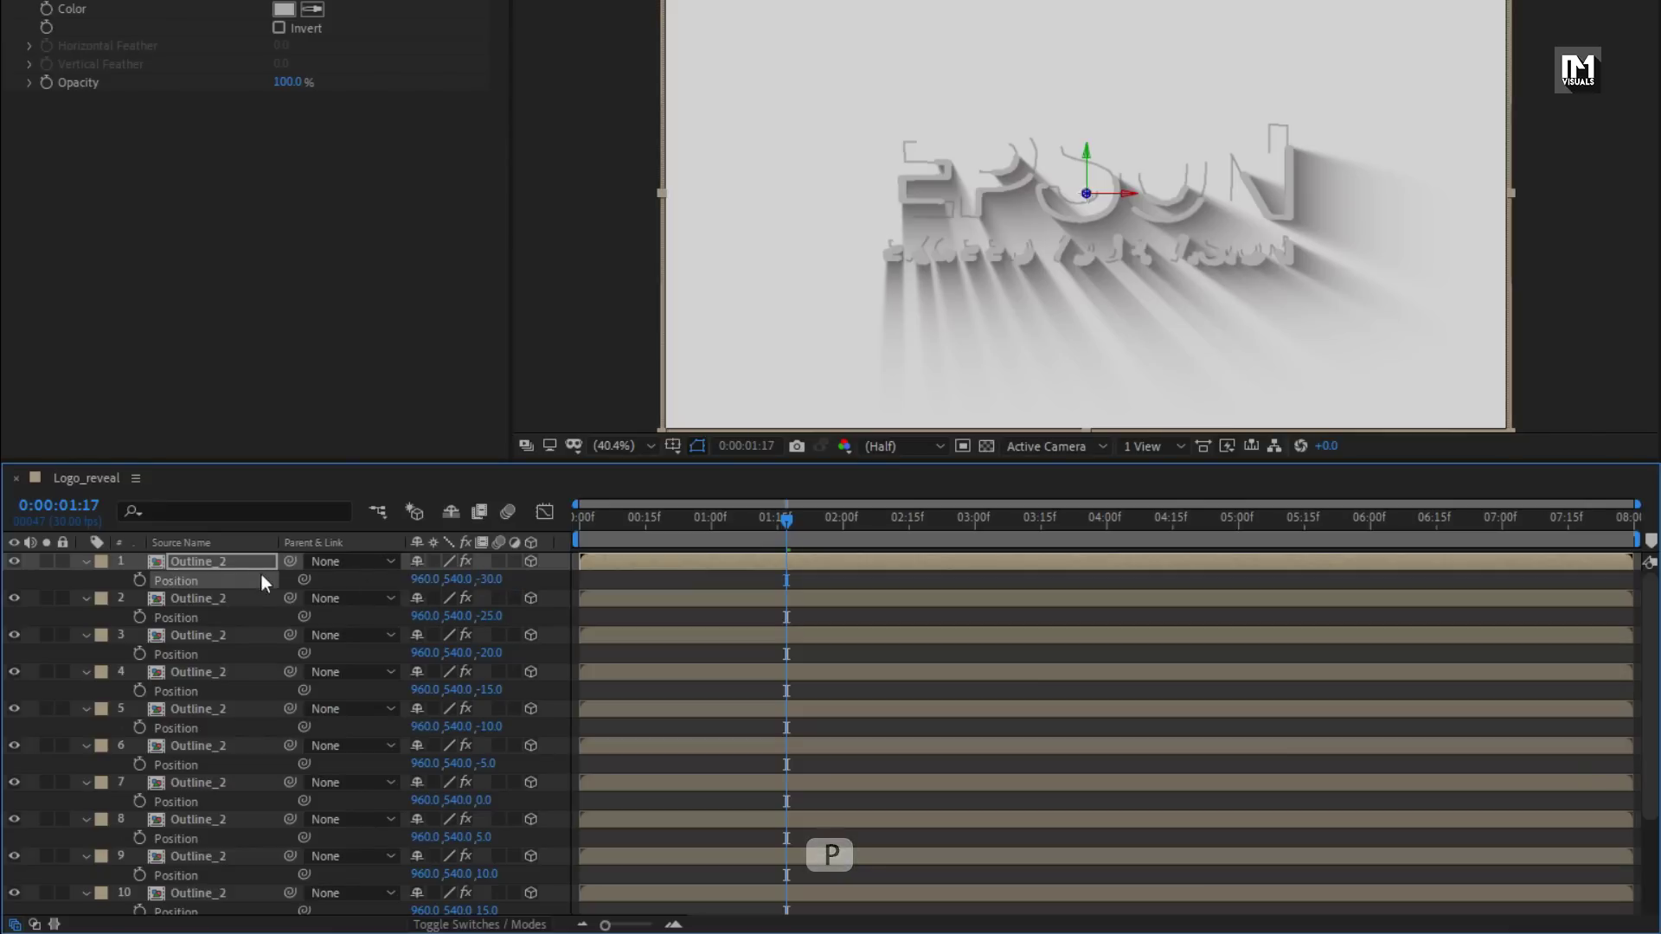
Set the top Outline_2 copy's Fill to near-white F7F7F7 and preview the outline build-up
click(283, 10)
mouse_move(94, 226)
mouse_down()
mouse_move(63, 205)
mouse_move(38, 135)
mouse_move(44, 196)
mouse_up()
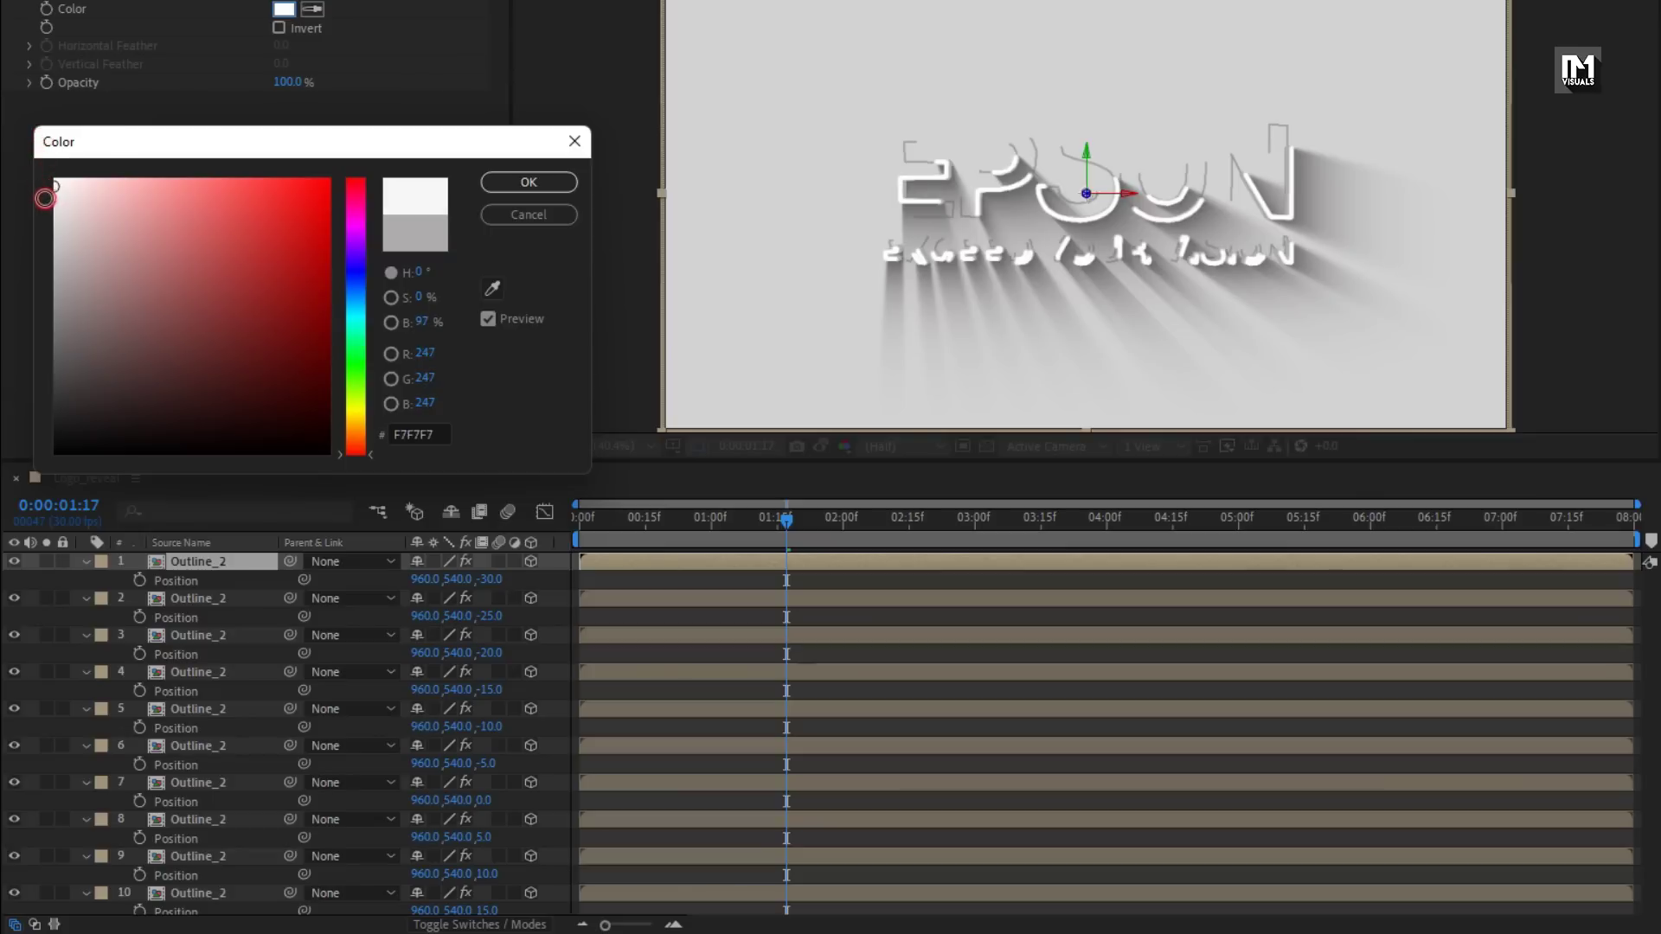
click(527, 183)
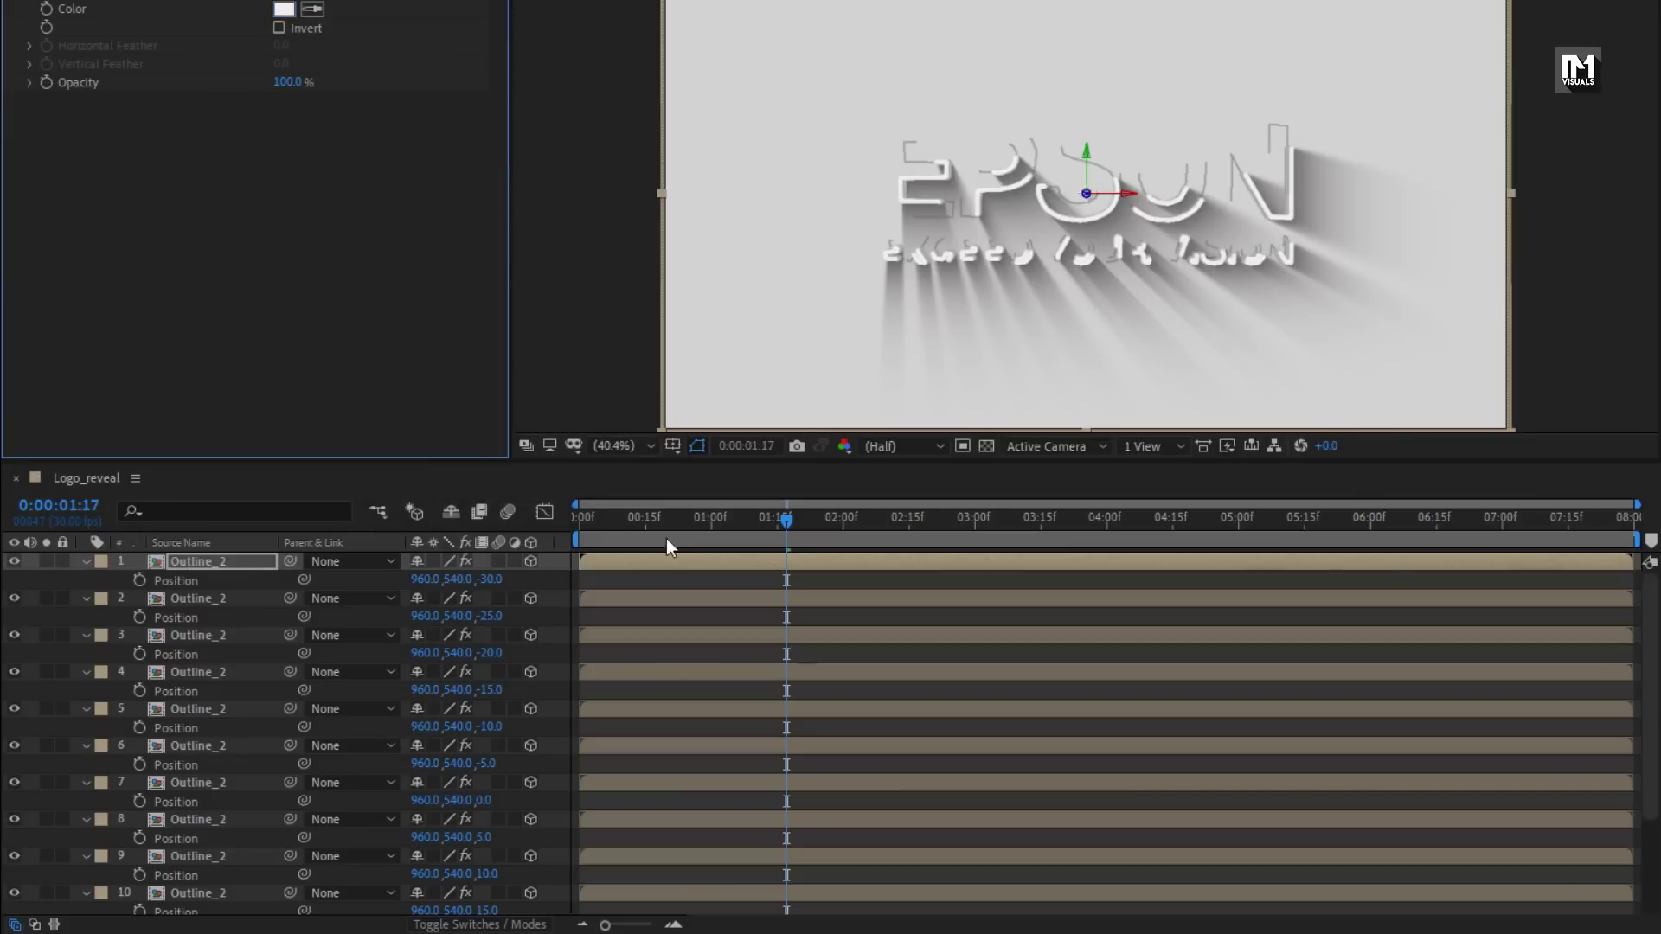
drag(671, 530, 715, 535)
drag(928, 528, 1235, 528)
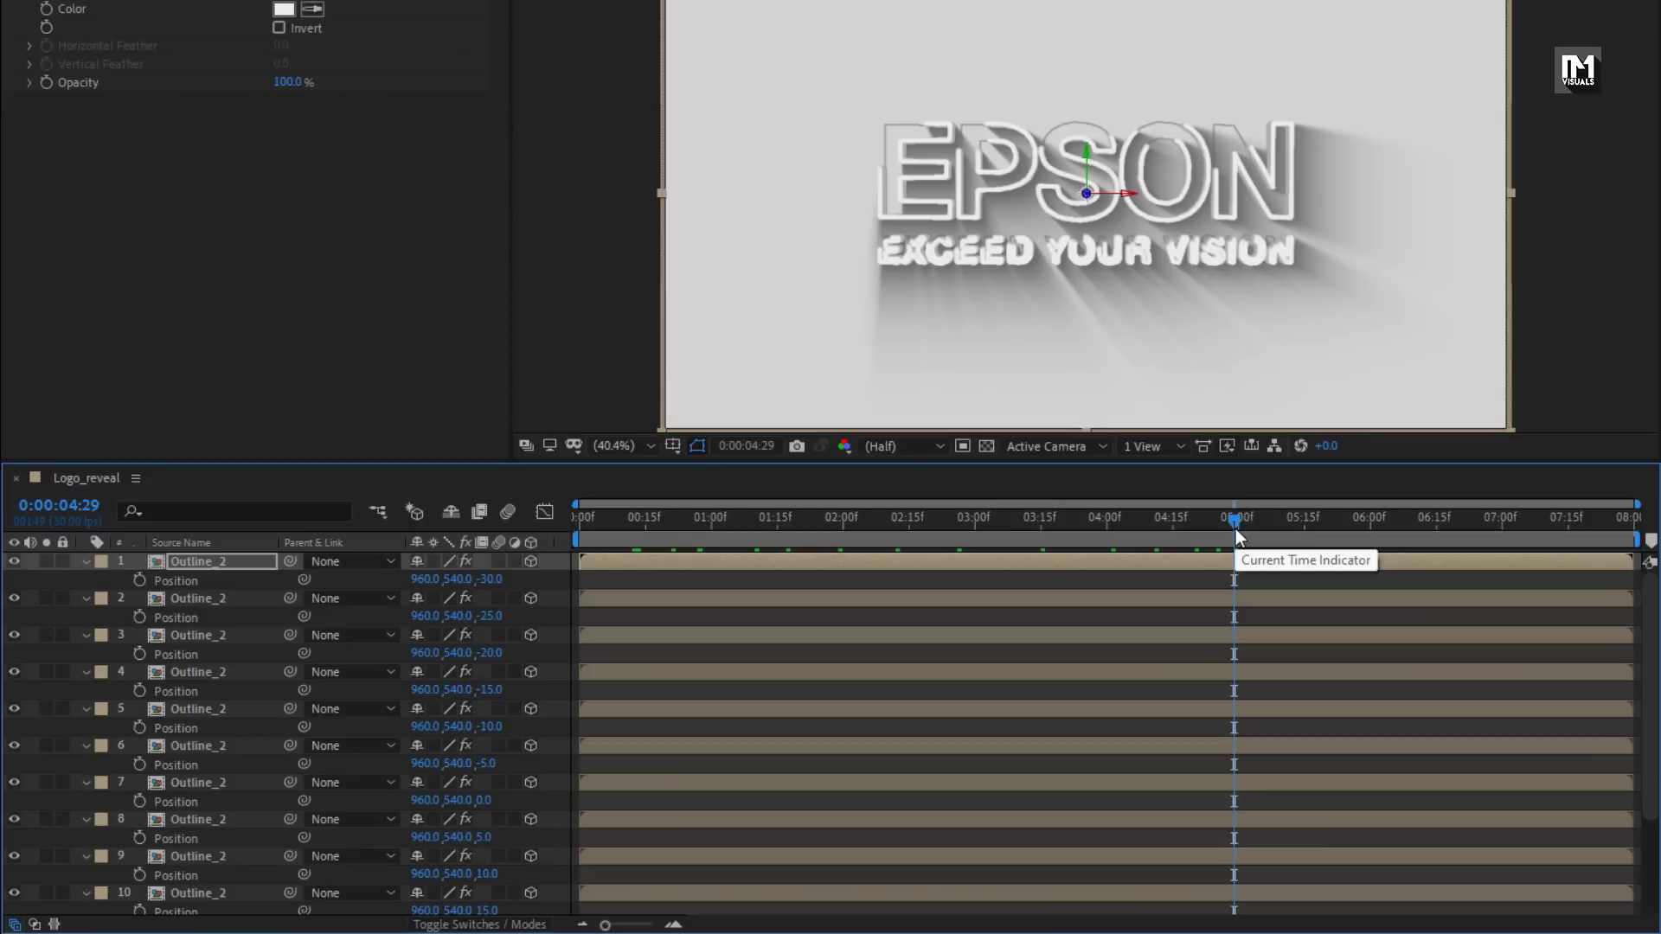
click(349, 578)
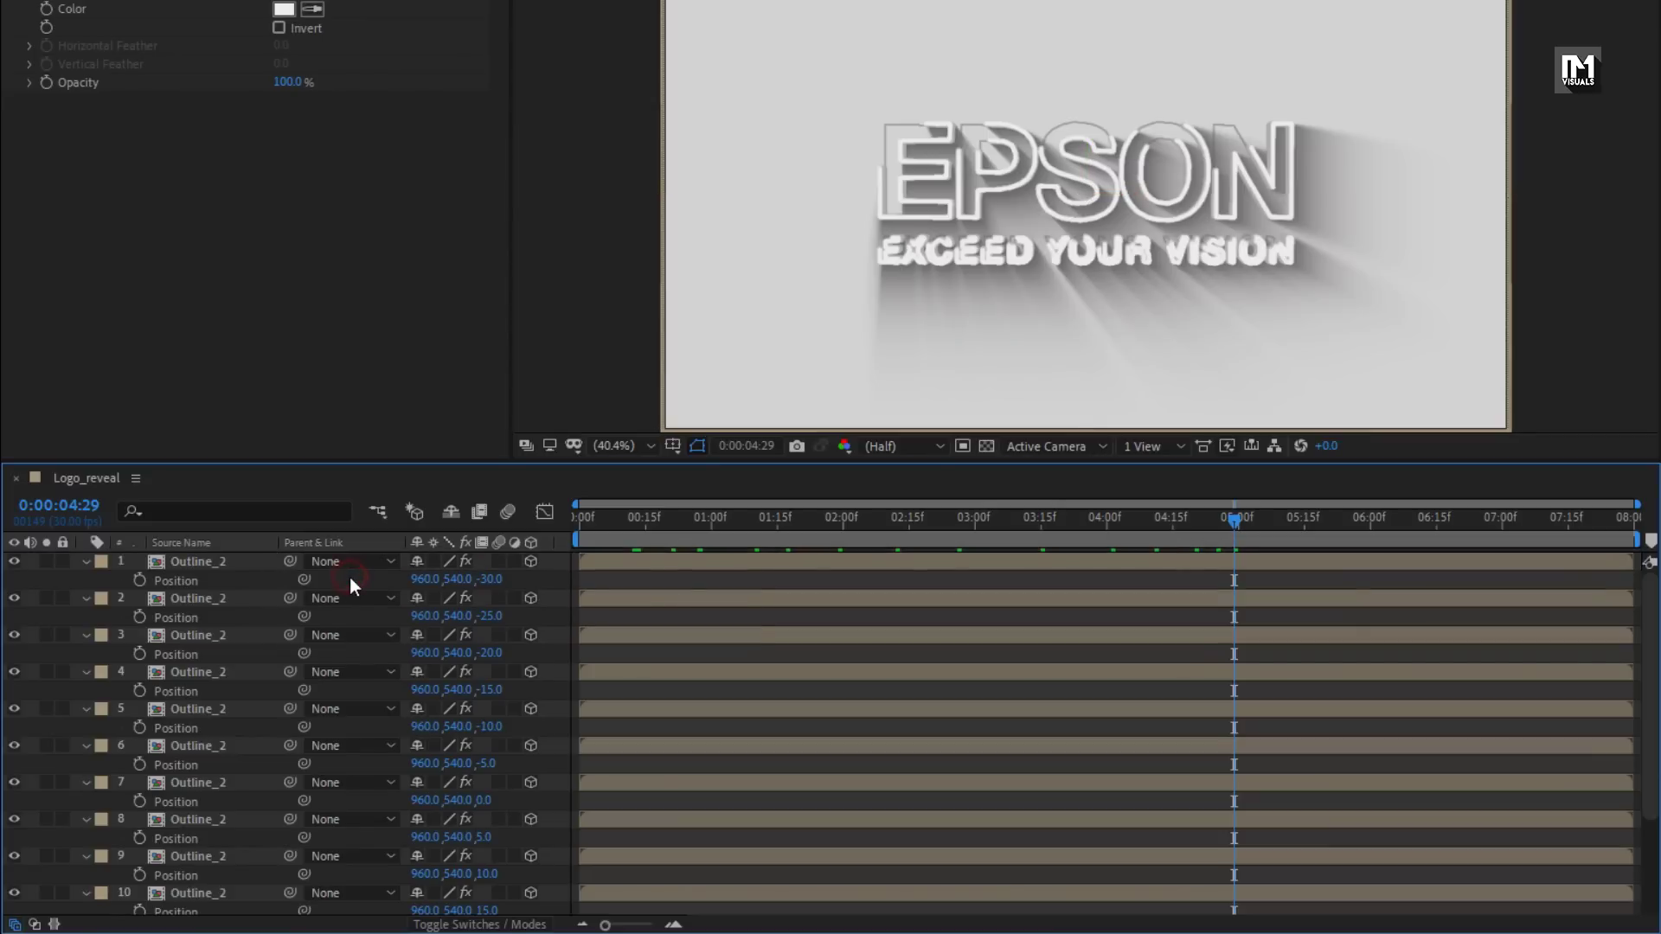
key(u)
drag(875, 537, 1237, 526)
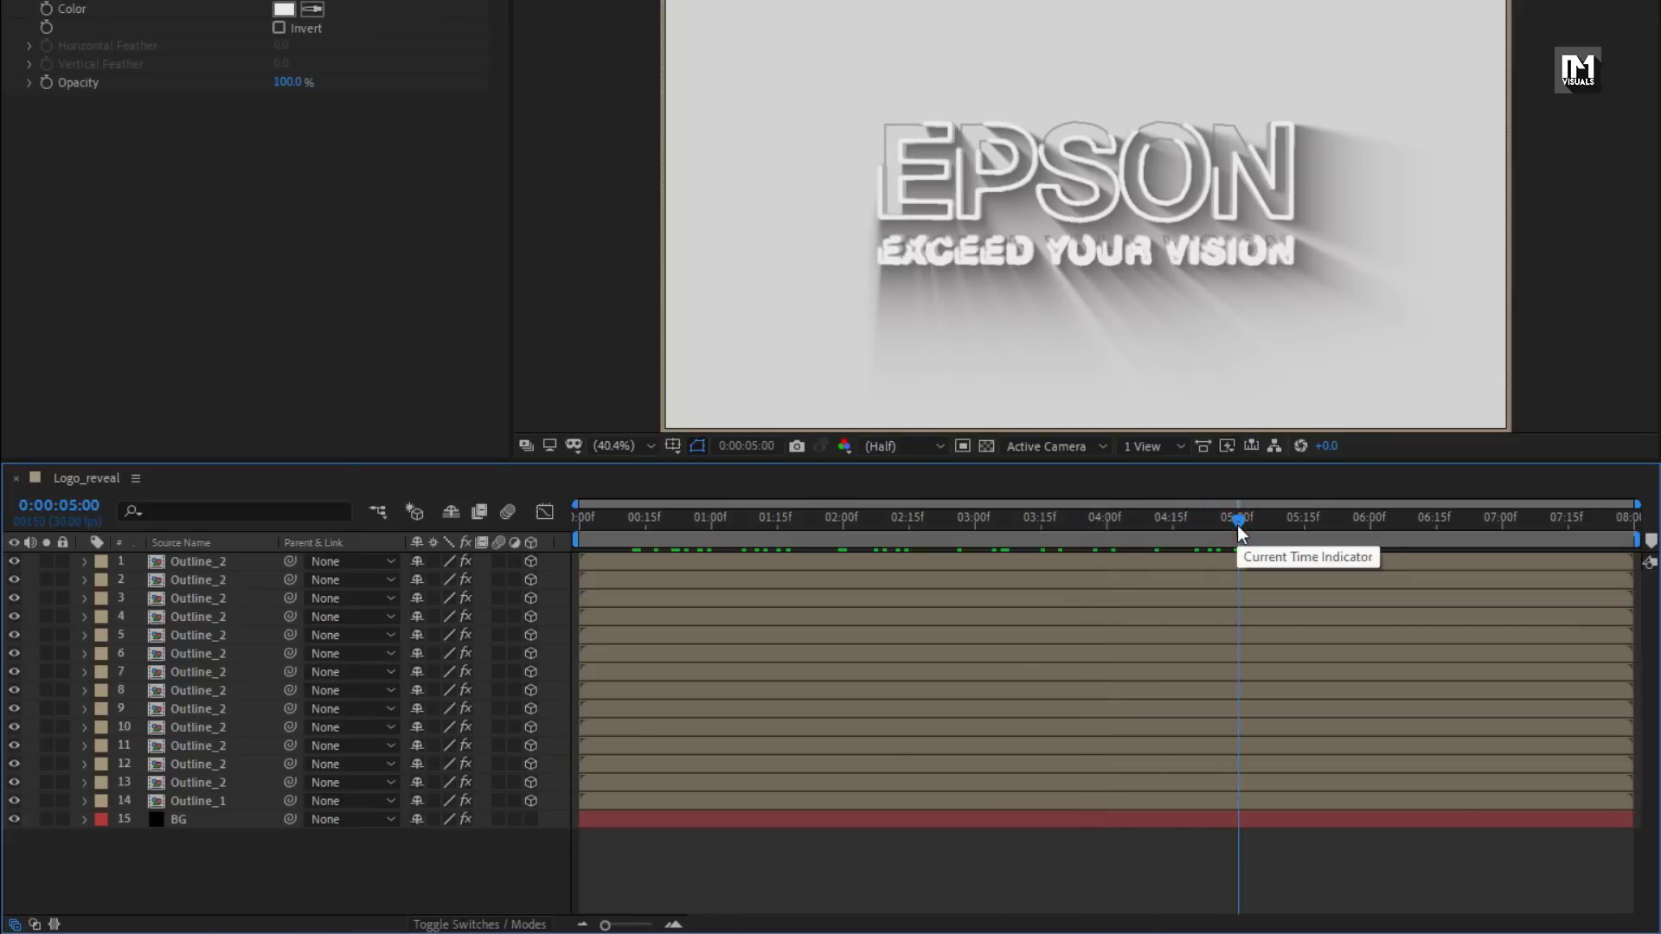
Add a new camera layer using the 50mm preset
right_click(341, 846)
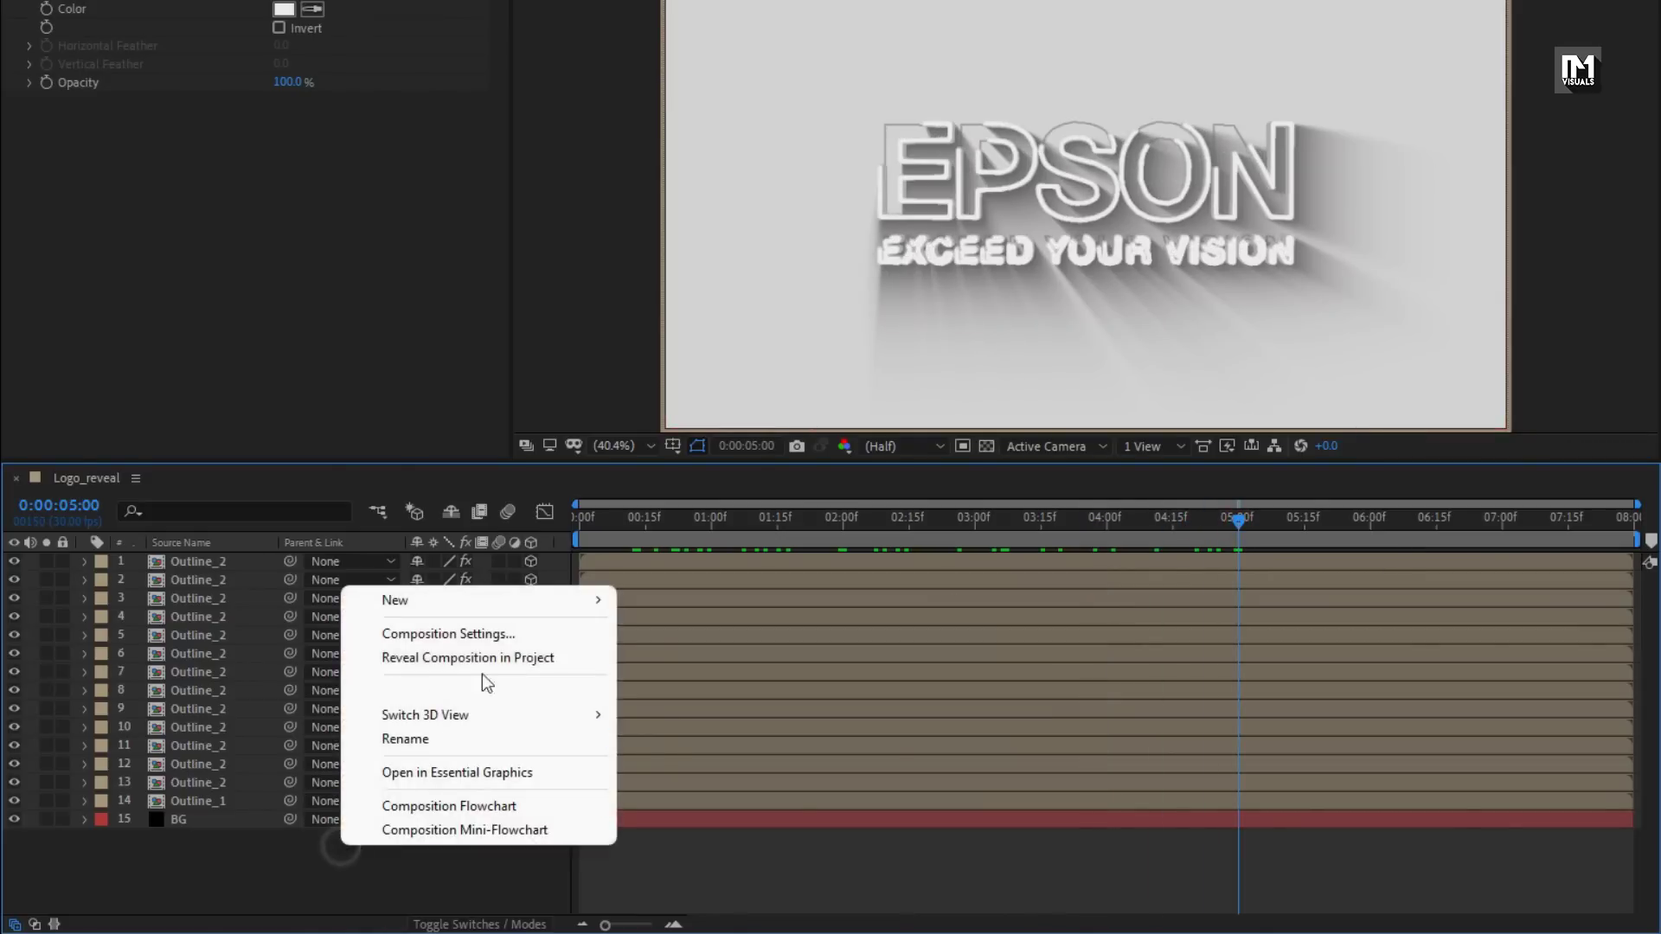
mouse_move(500, 601)
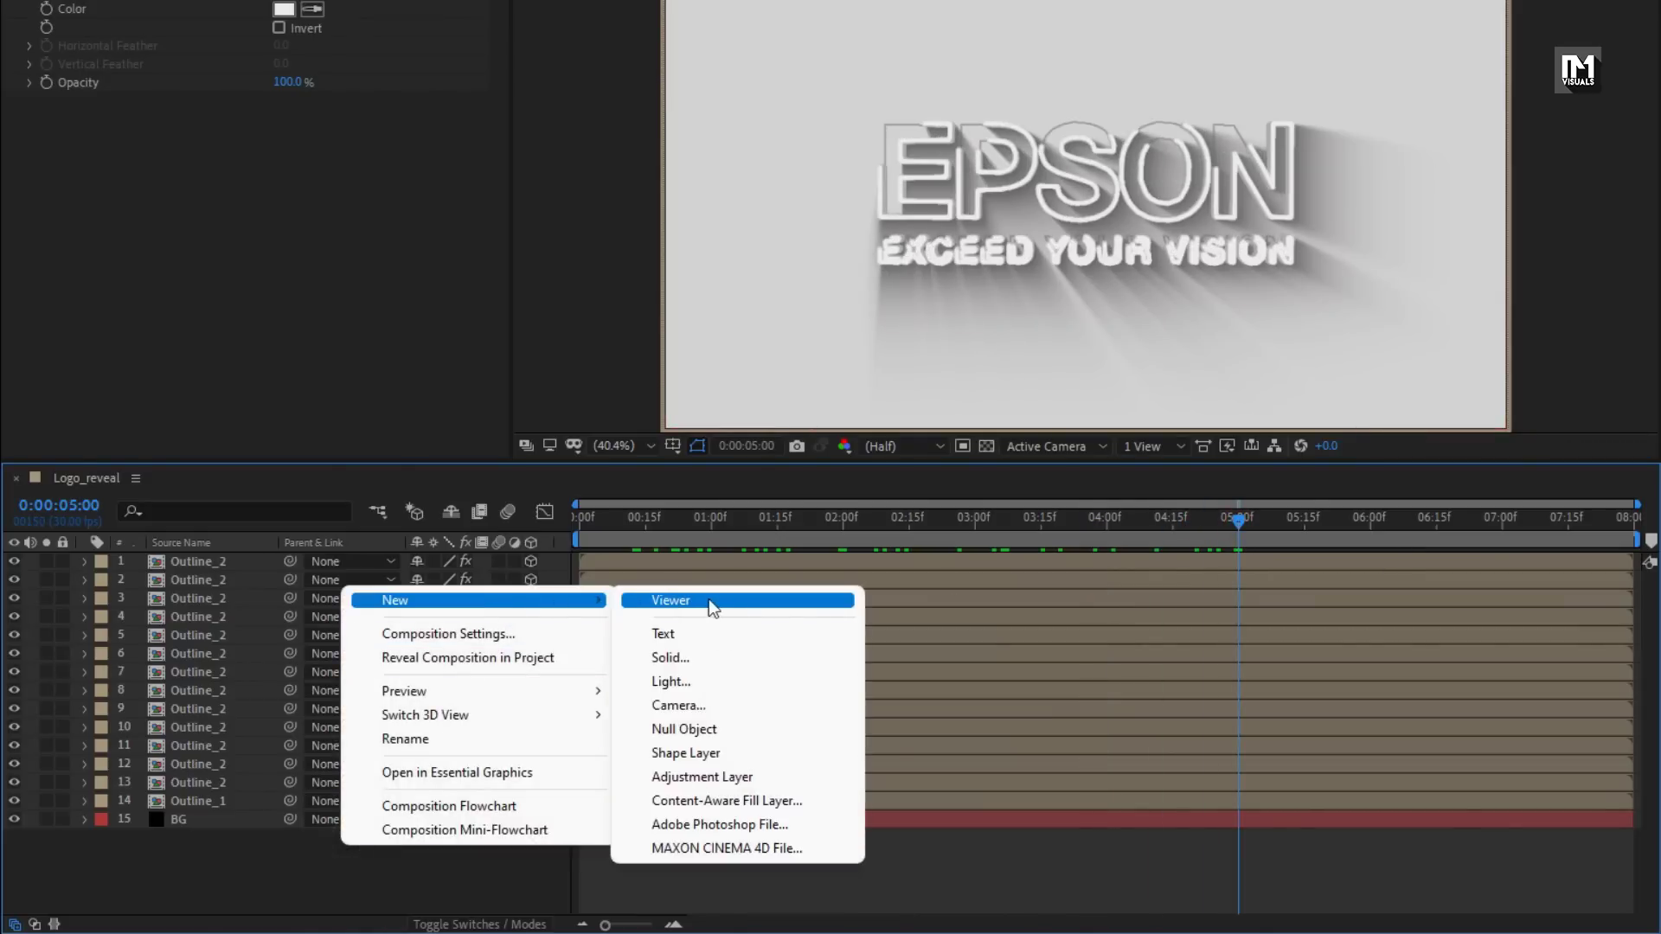
click(714, 703)
click(1089, 611)
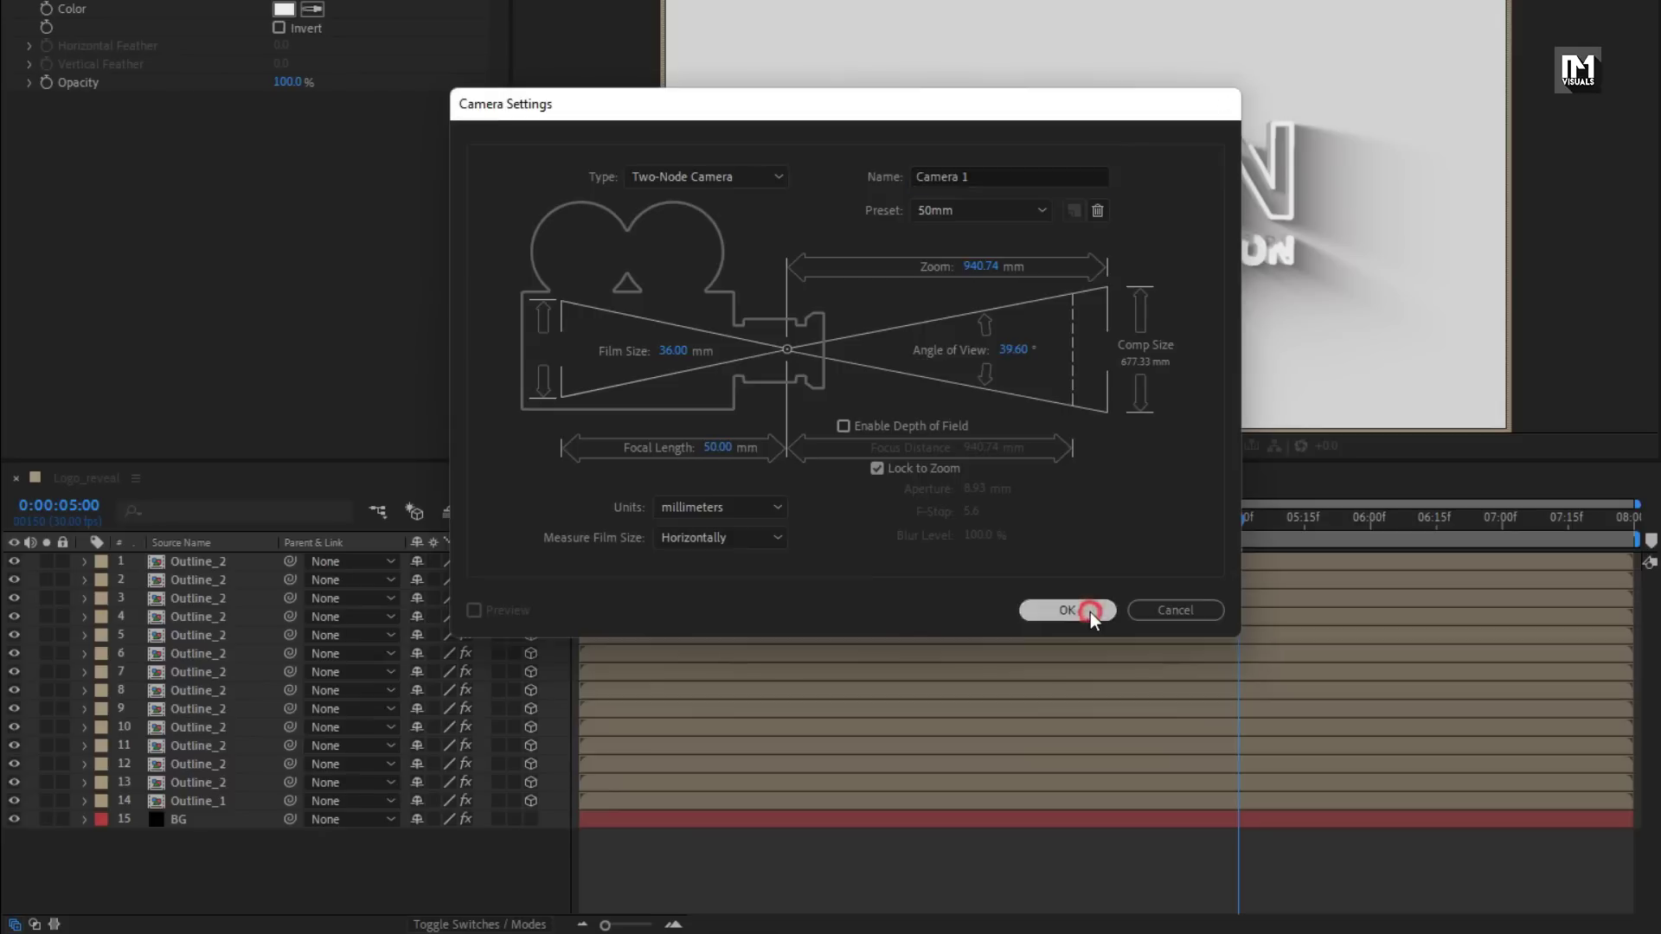
Add a 3D Null Object and parent Camera 1 to Null 1
right_click(427, 564)
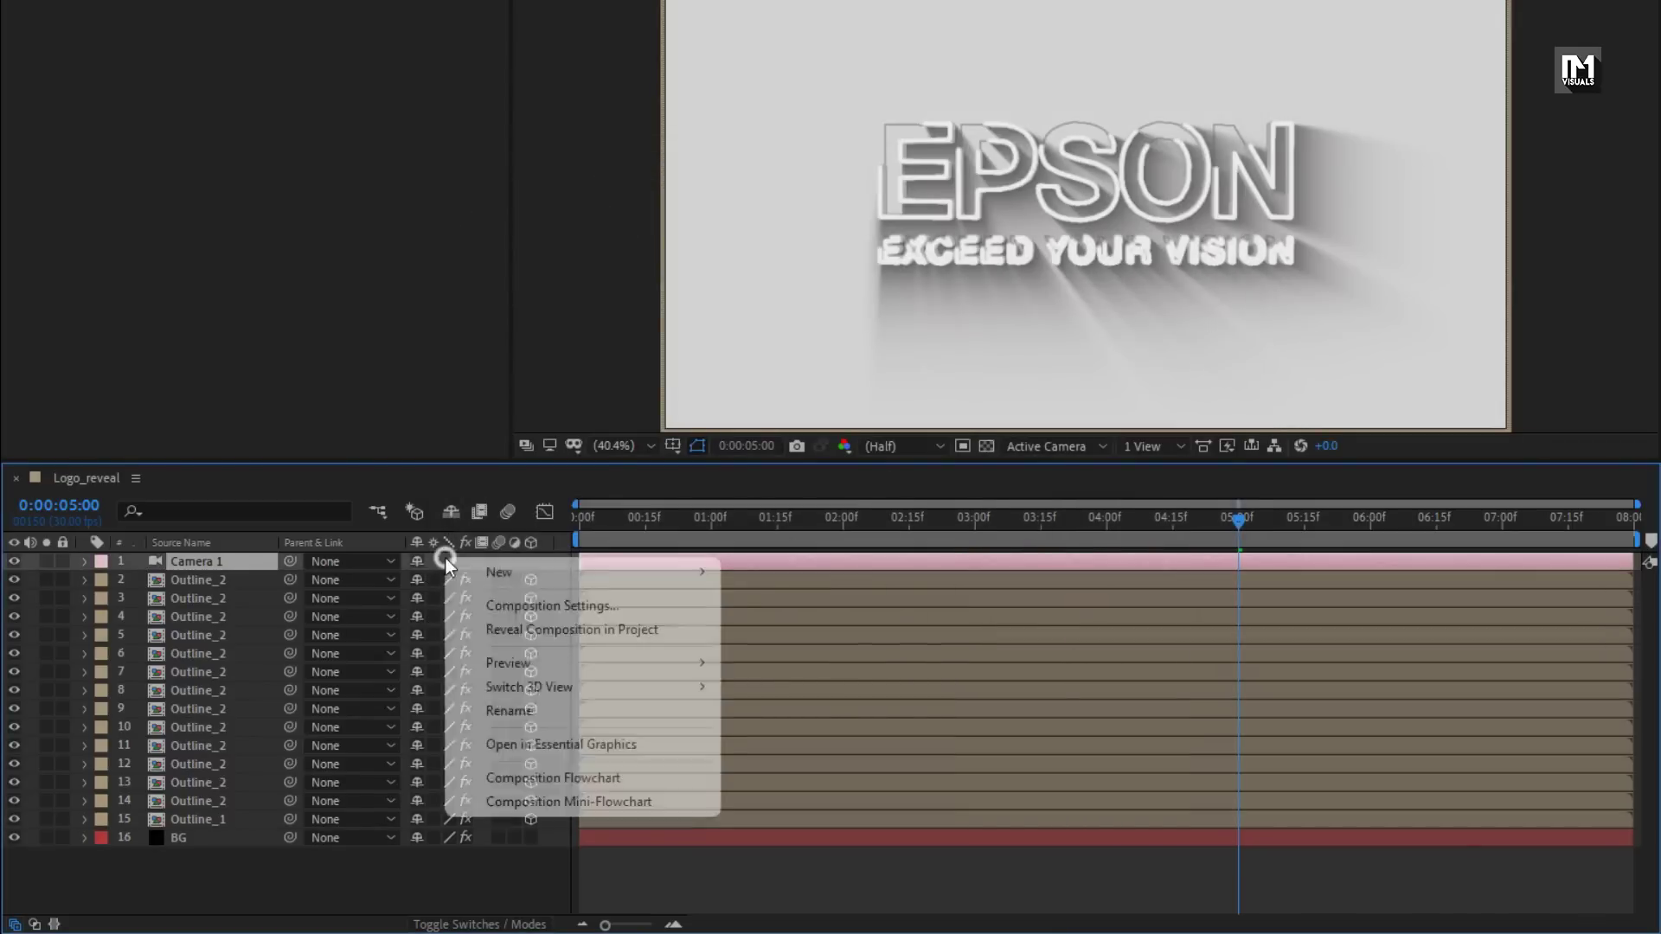
mouse_move(564, 573)
click(783, 700)
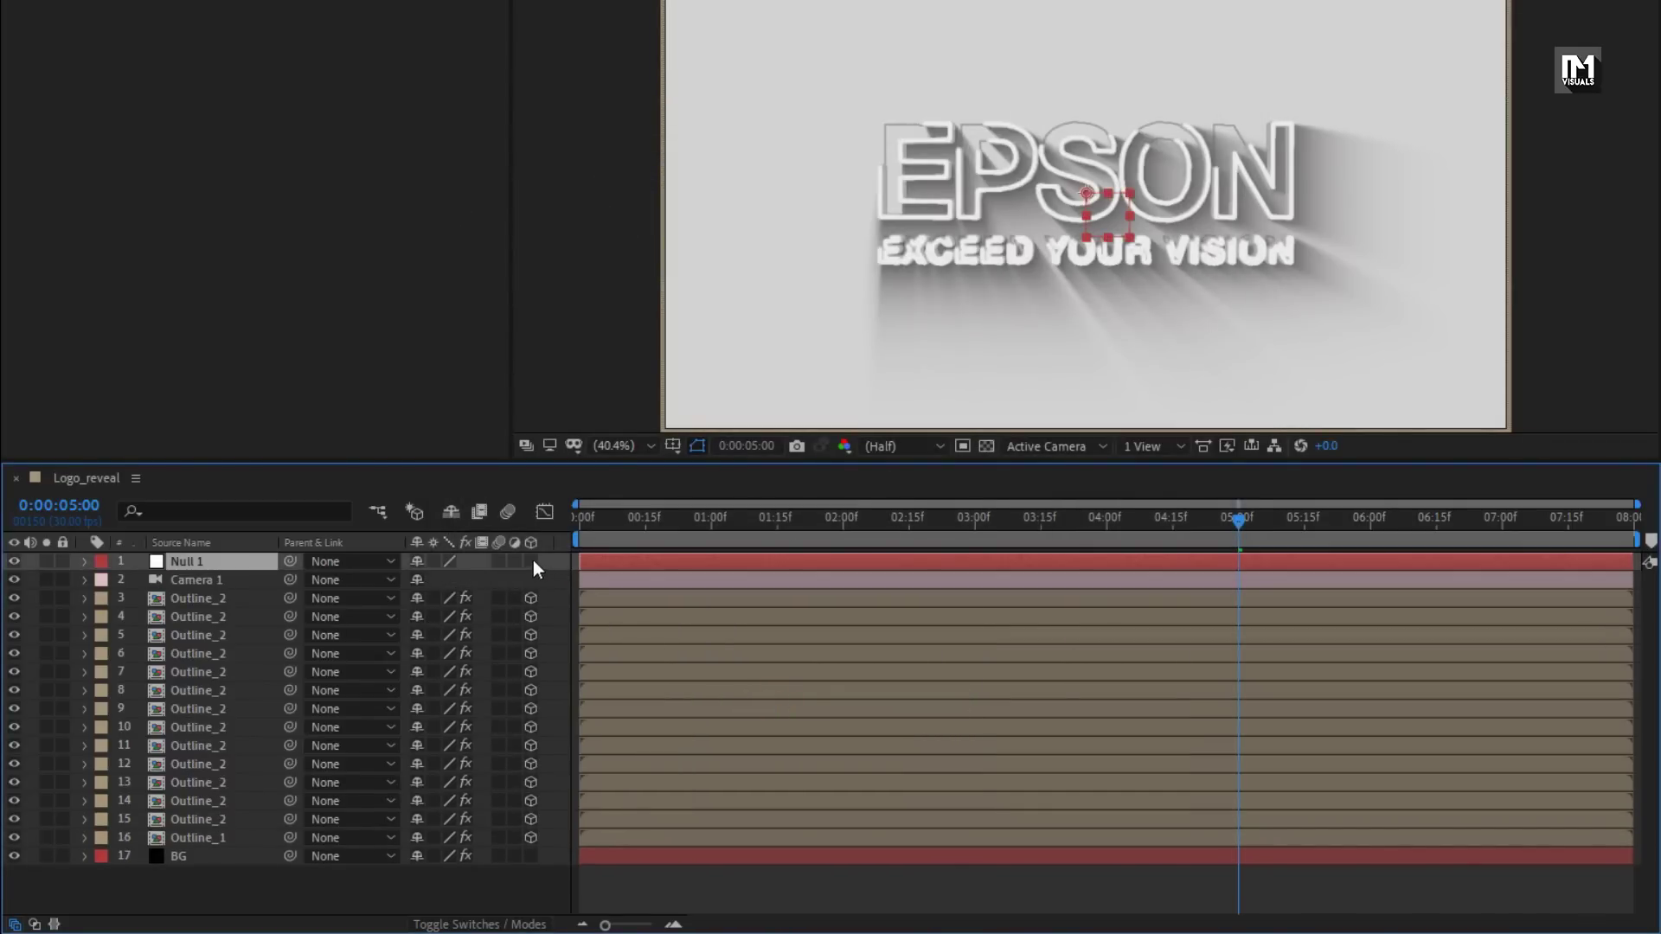
click(531, 561)
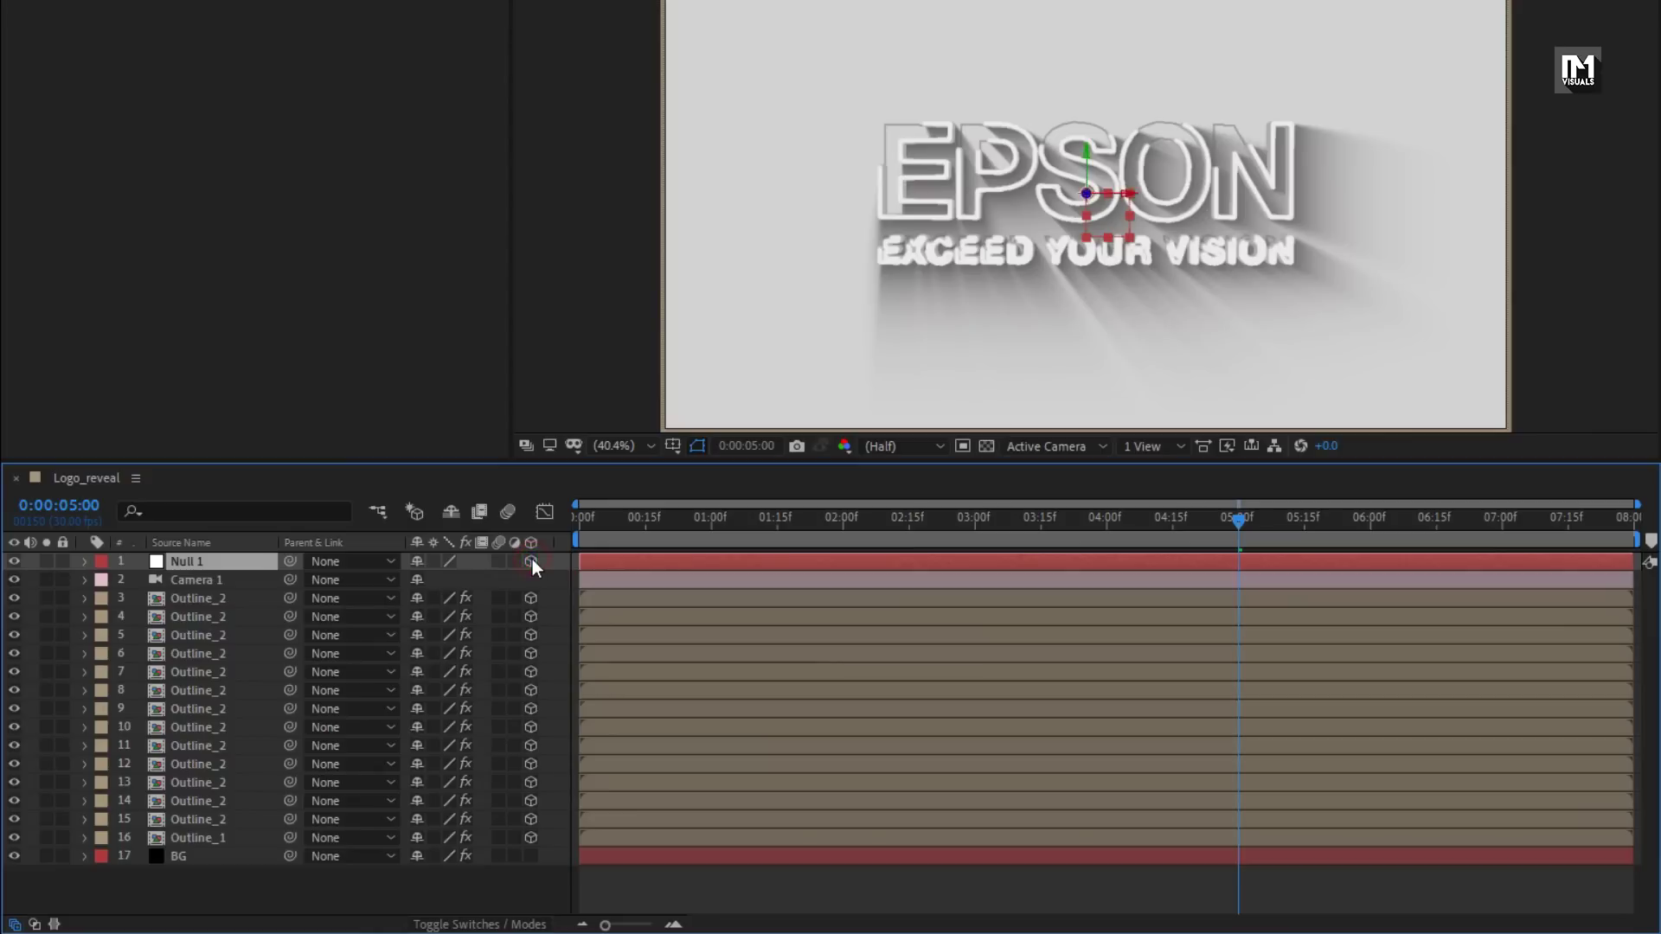
click(216, 580)
click(338, 577)
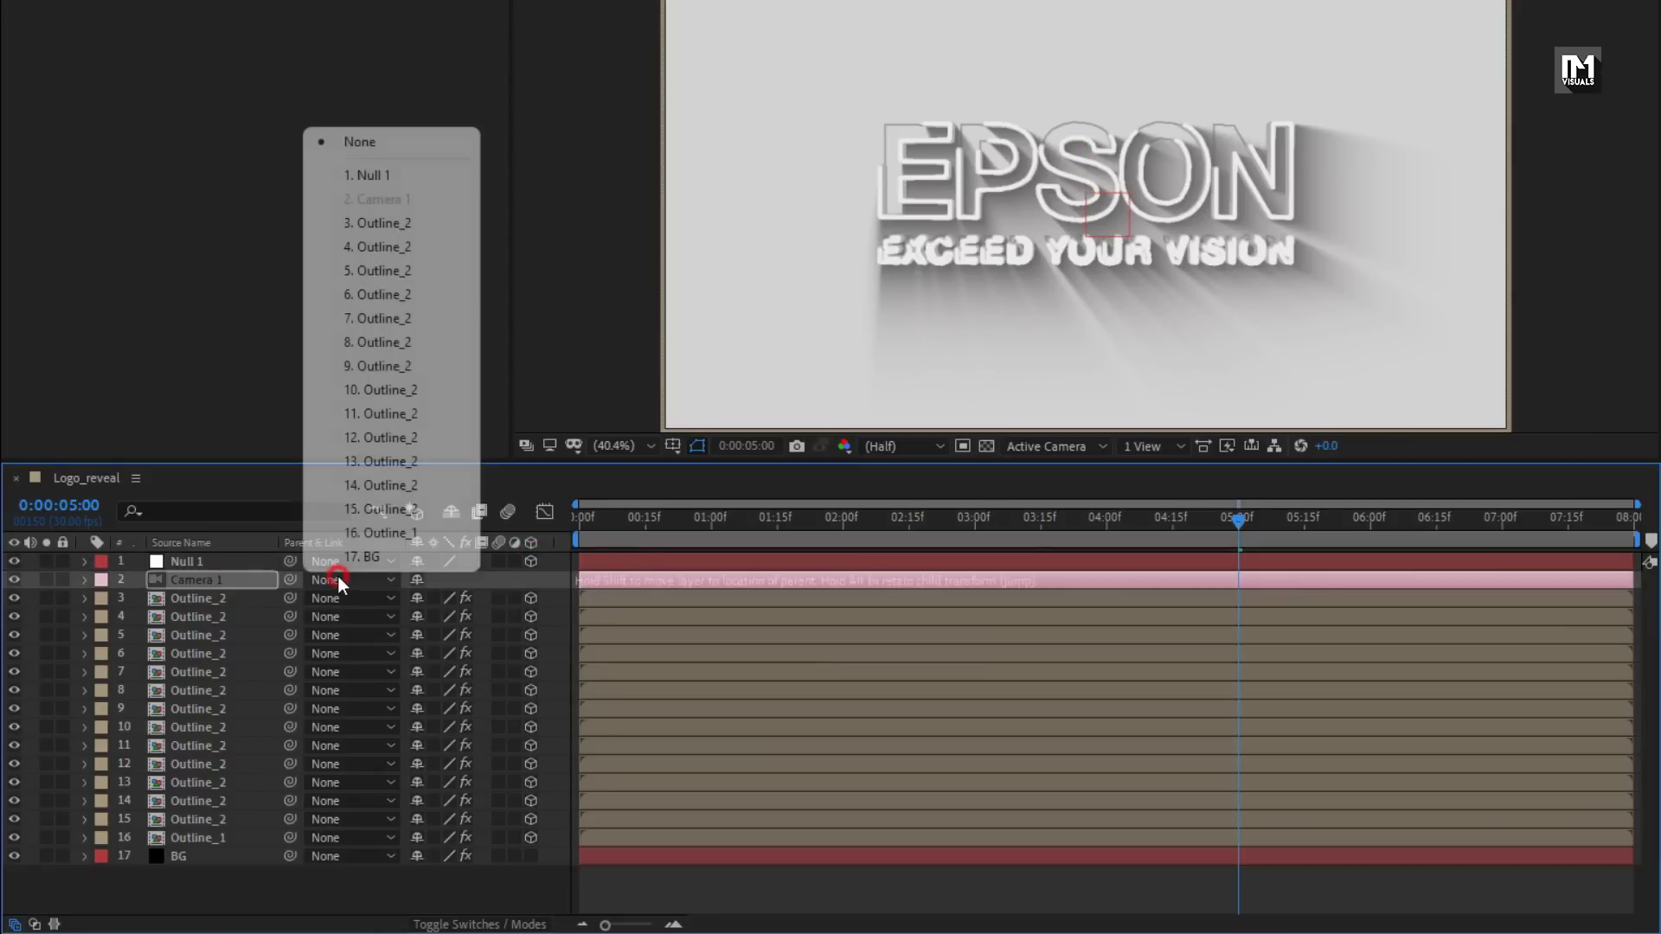
click(426, 174)
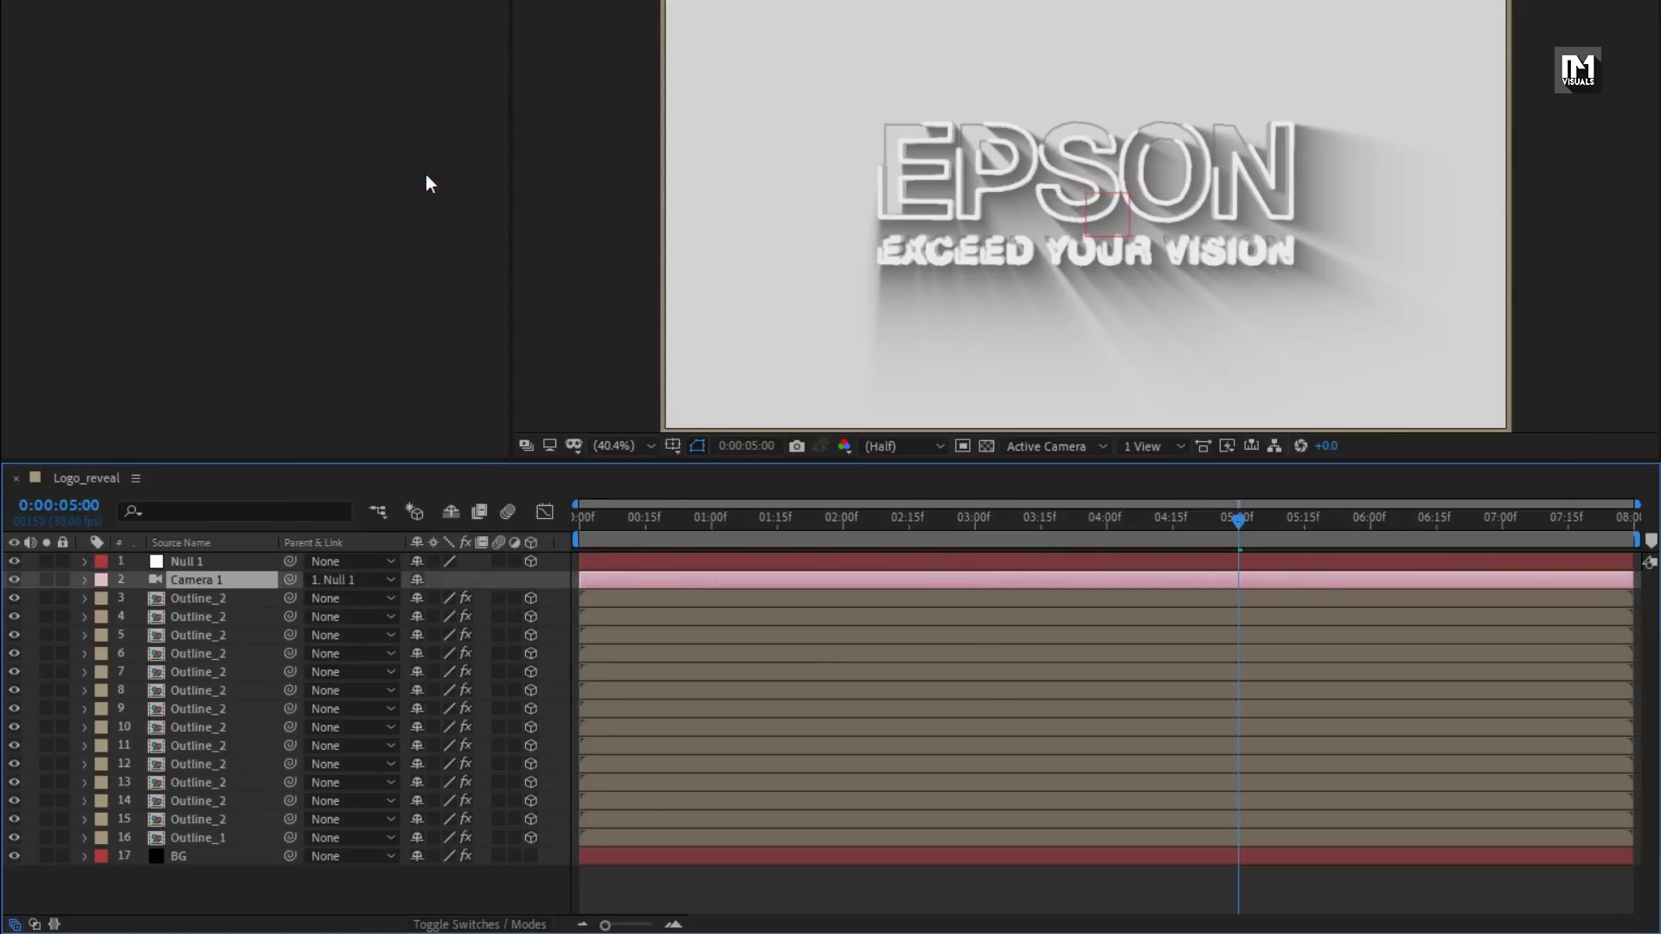
Keyframe Null 1's Y and Z Rotation at 0° at five seconds
key(r)
click(220, 561)
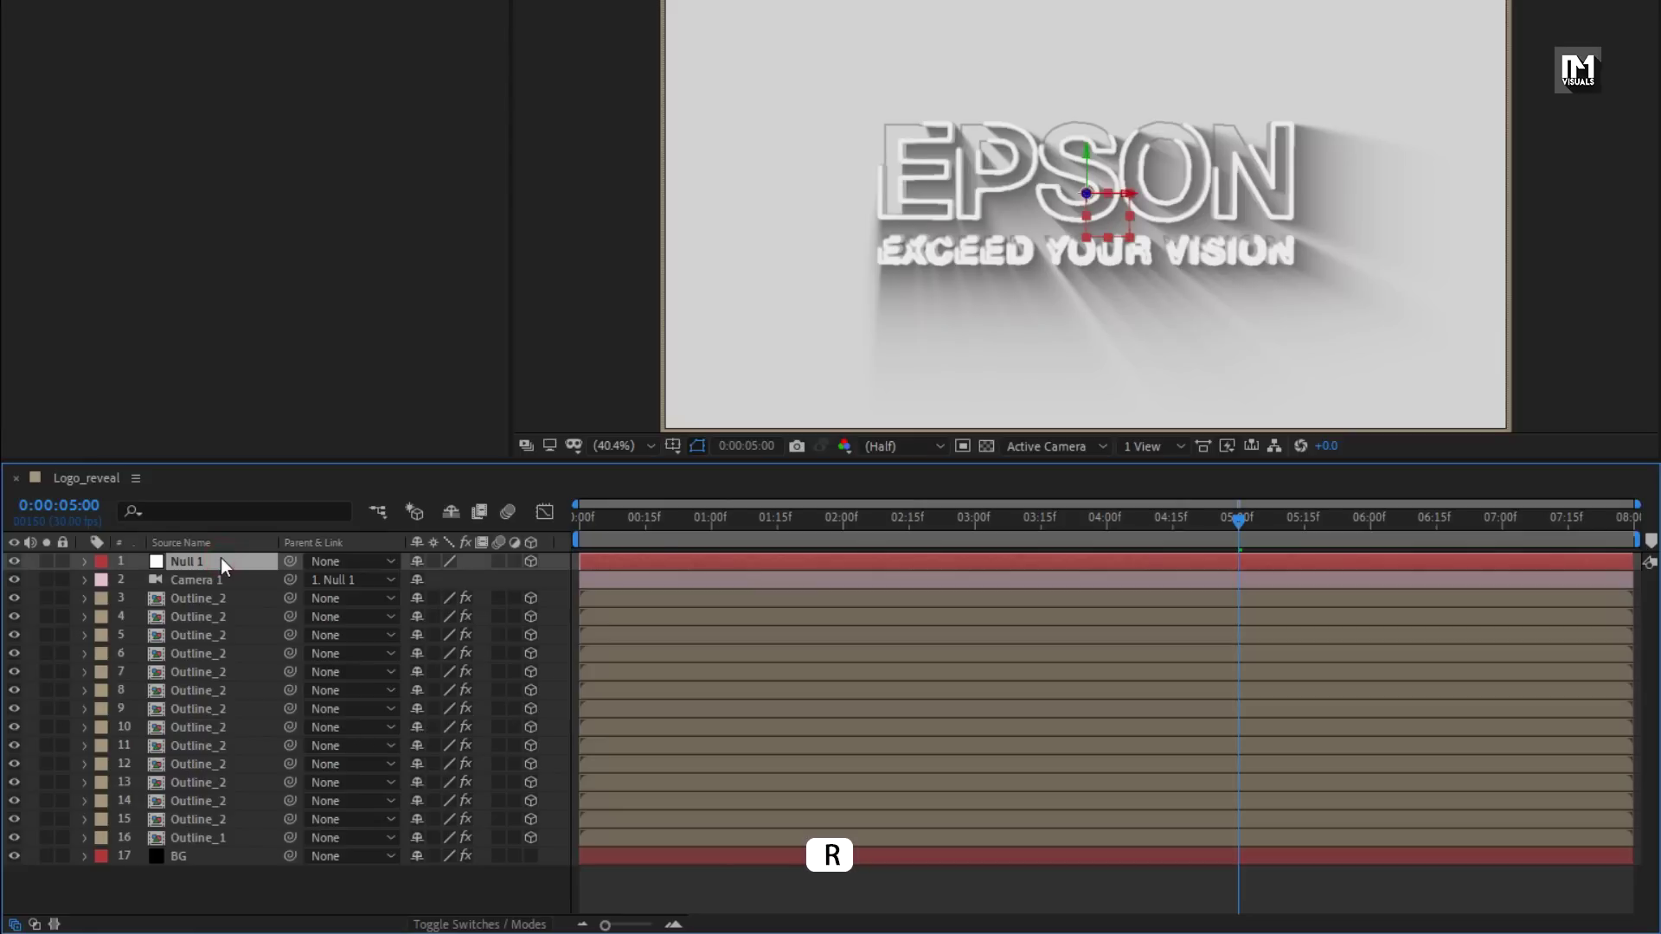
key(r)
drag(1064, 521, 1239, 521)
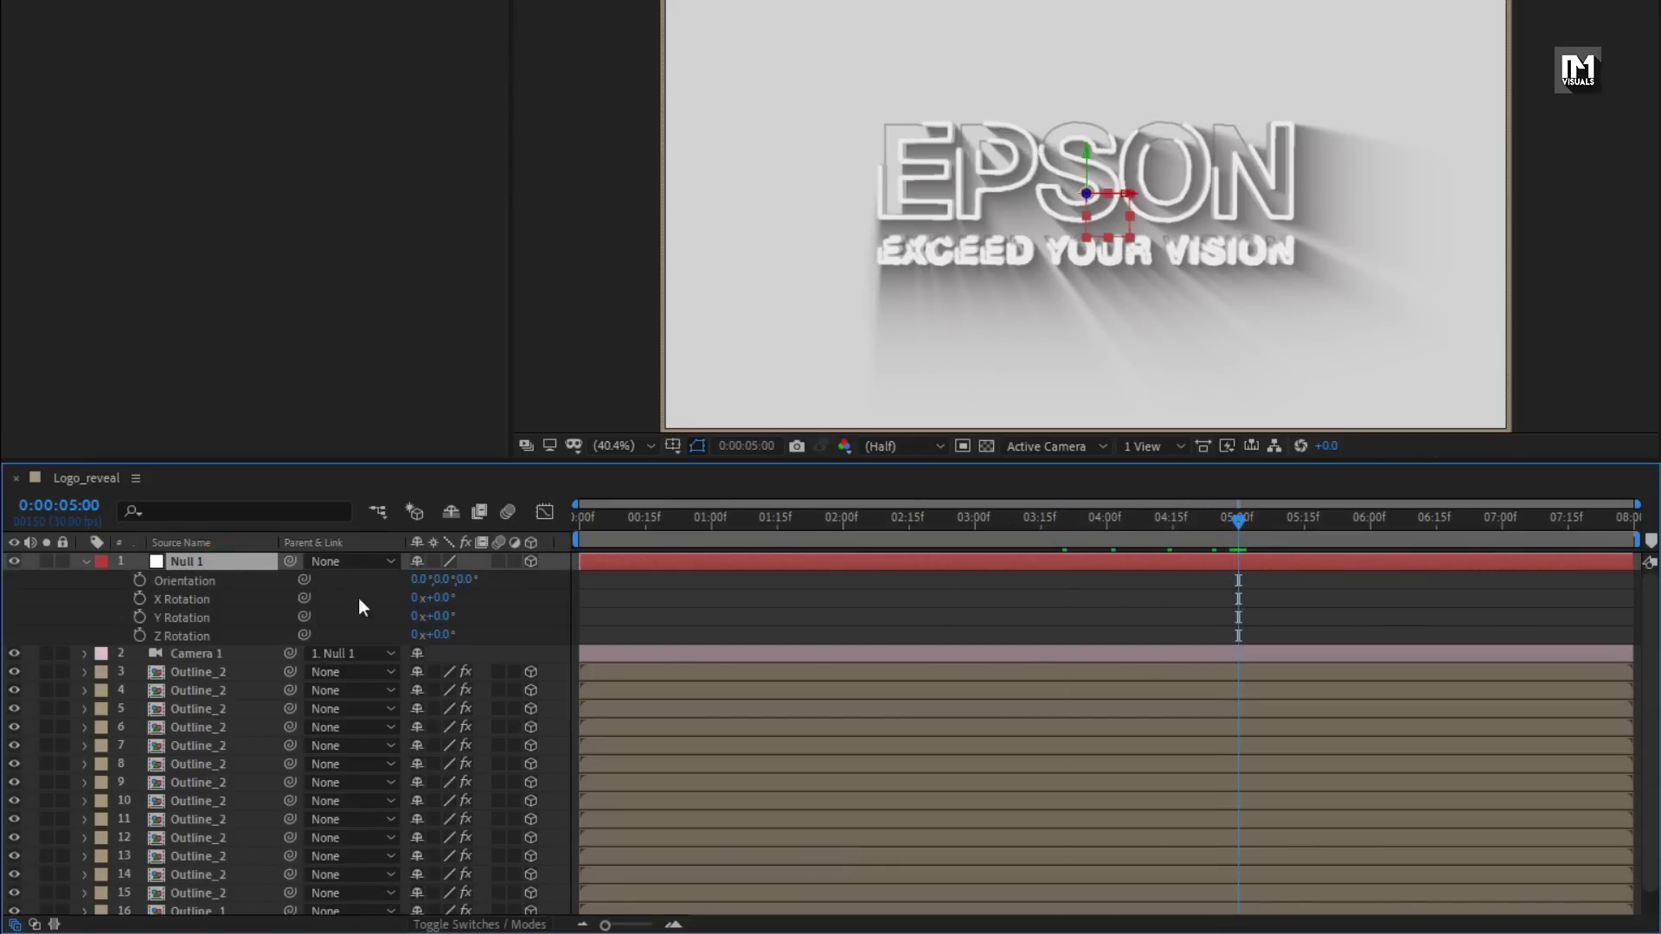
click(142, 619)
click(143, 634)
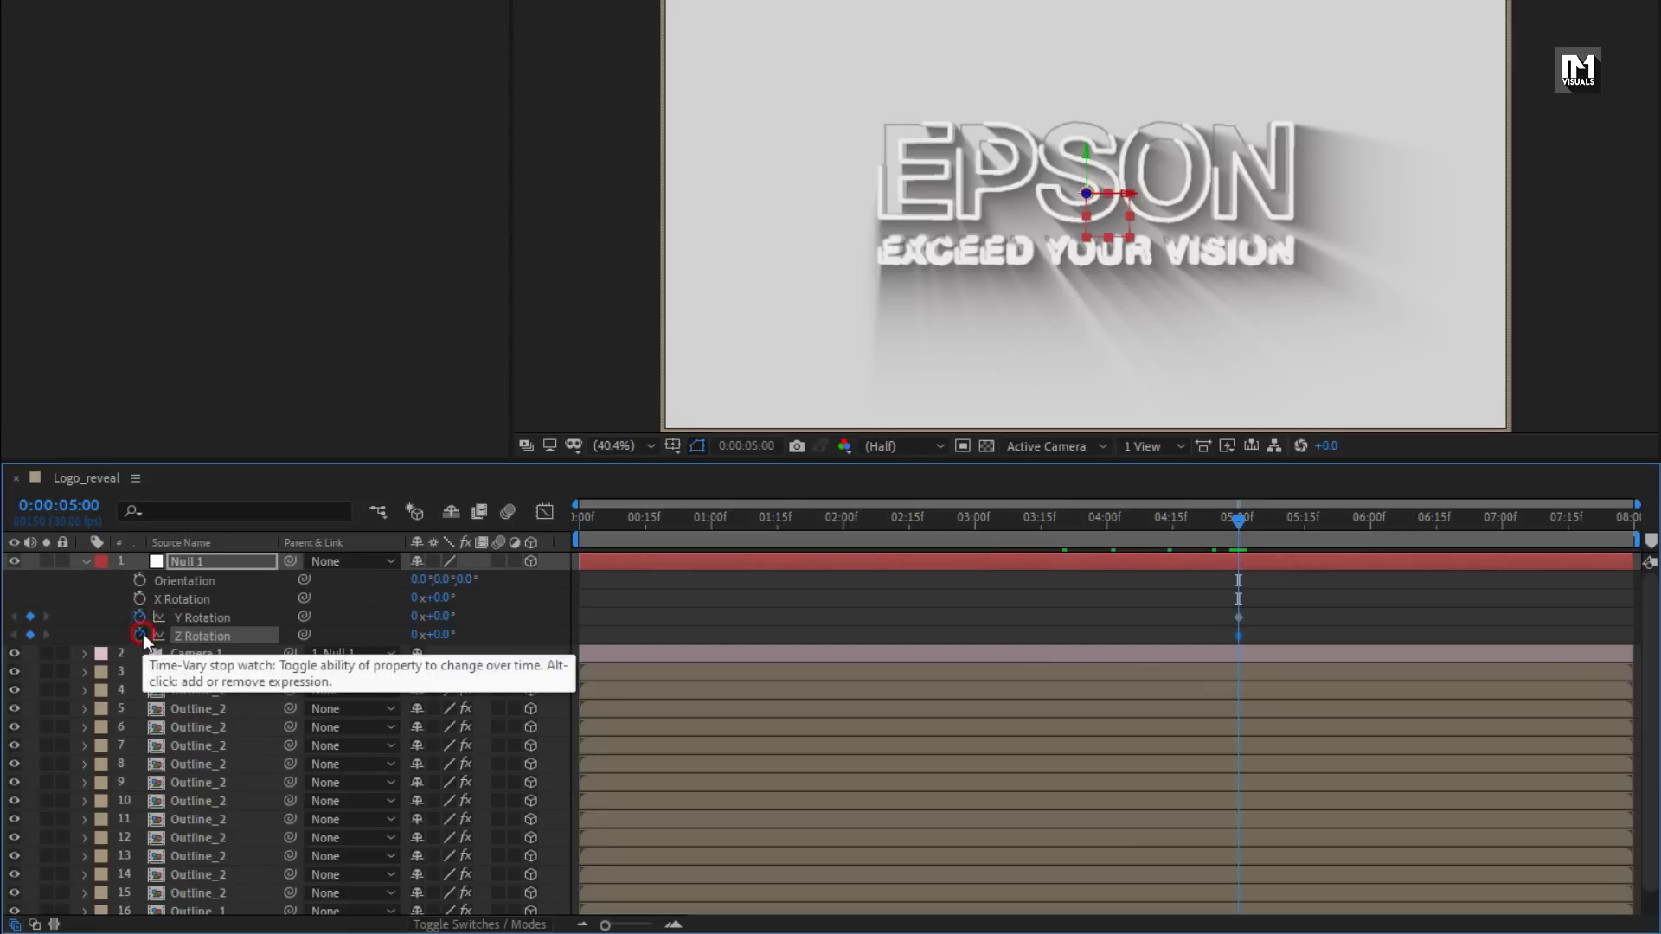
At the start, set Null 1's Y Rotation to 40° and Z Rotation to 15°
drag(625, 522, 563, 519)
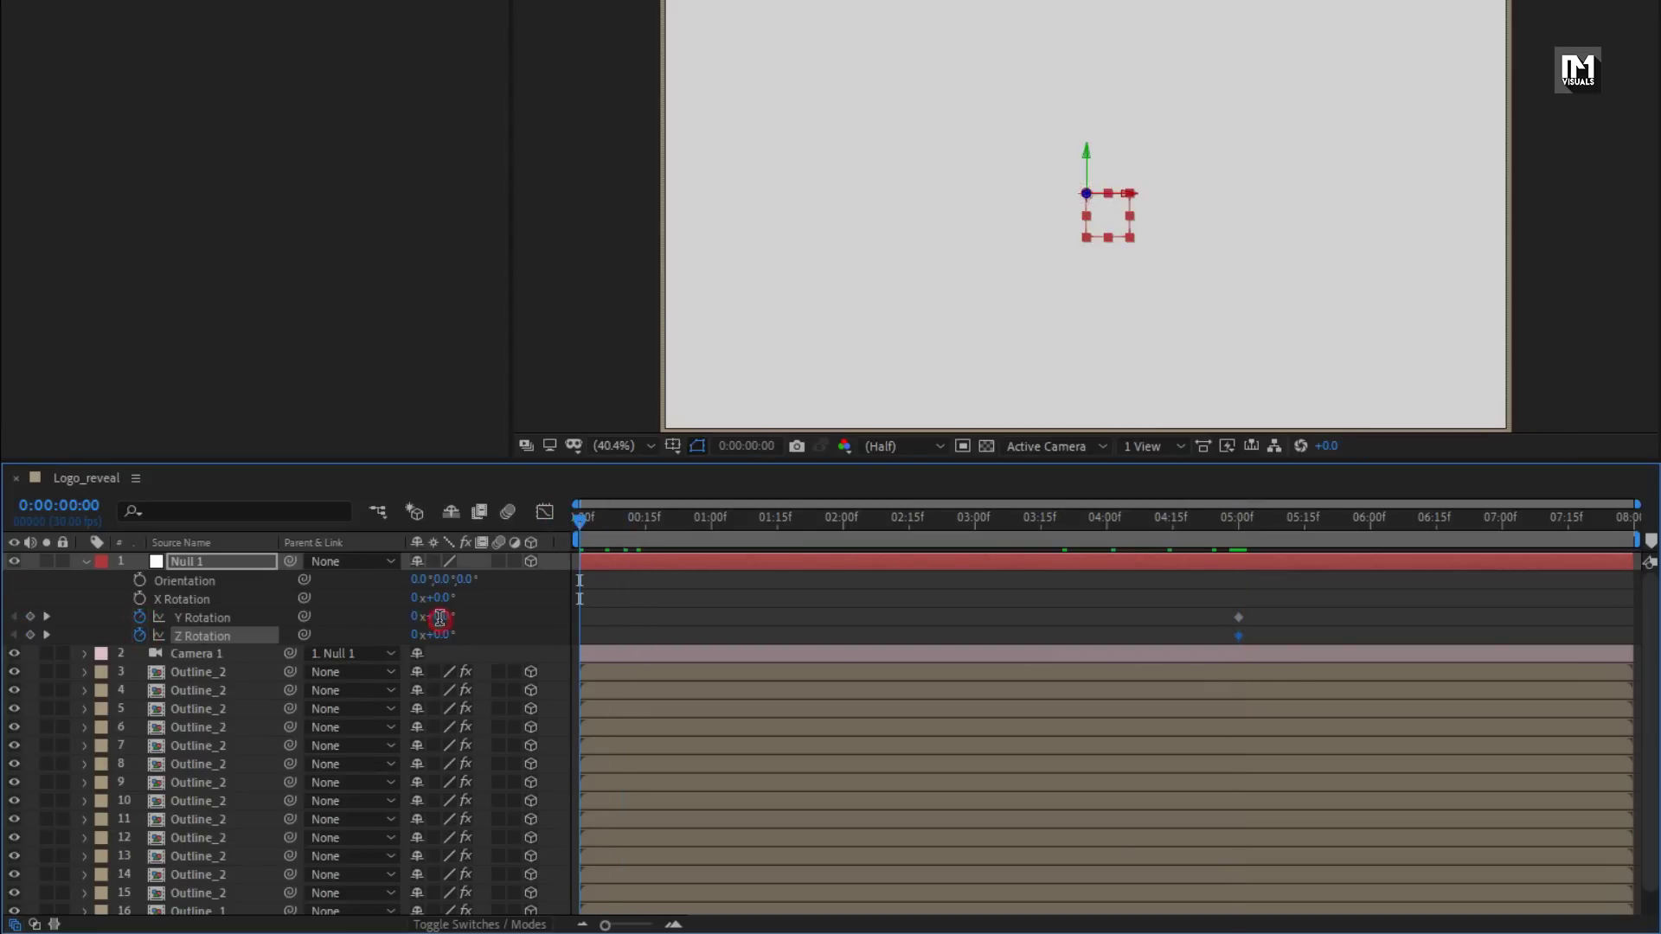
text(40)
key(Return)
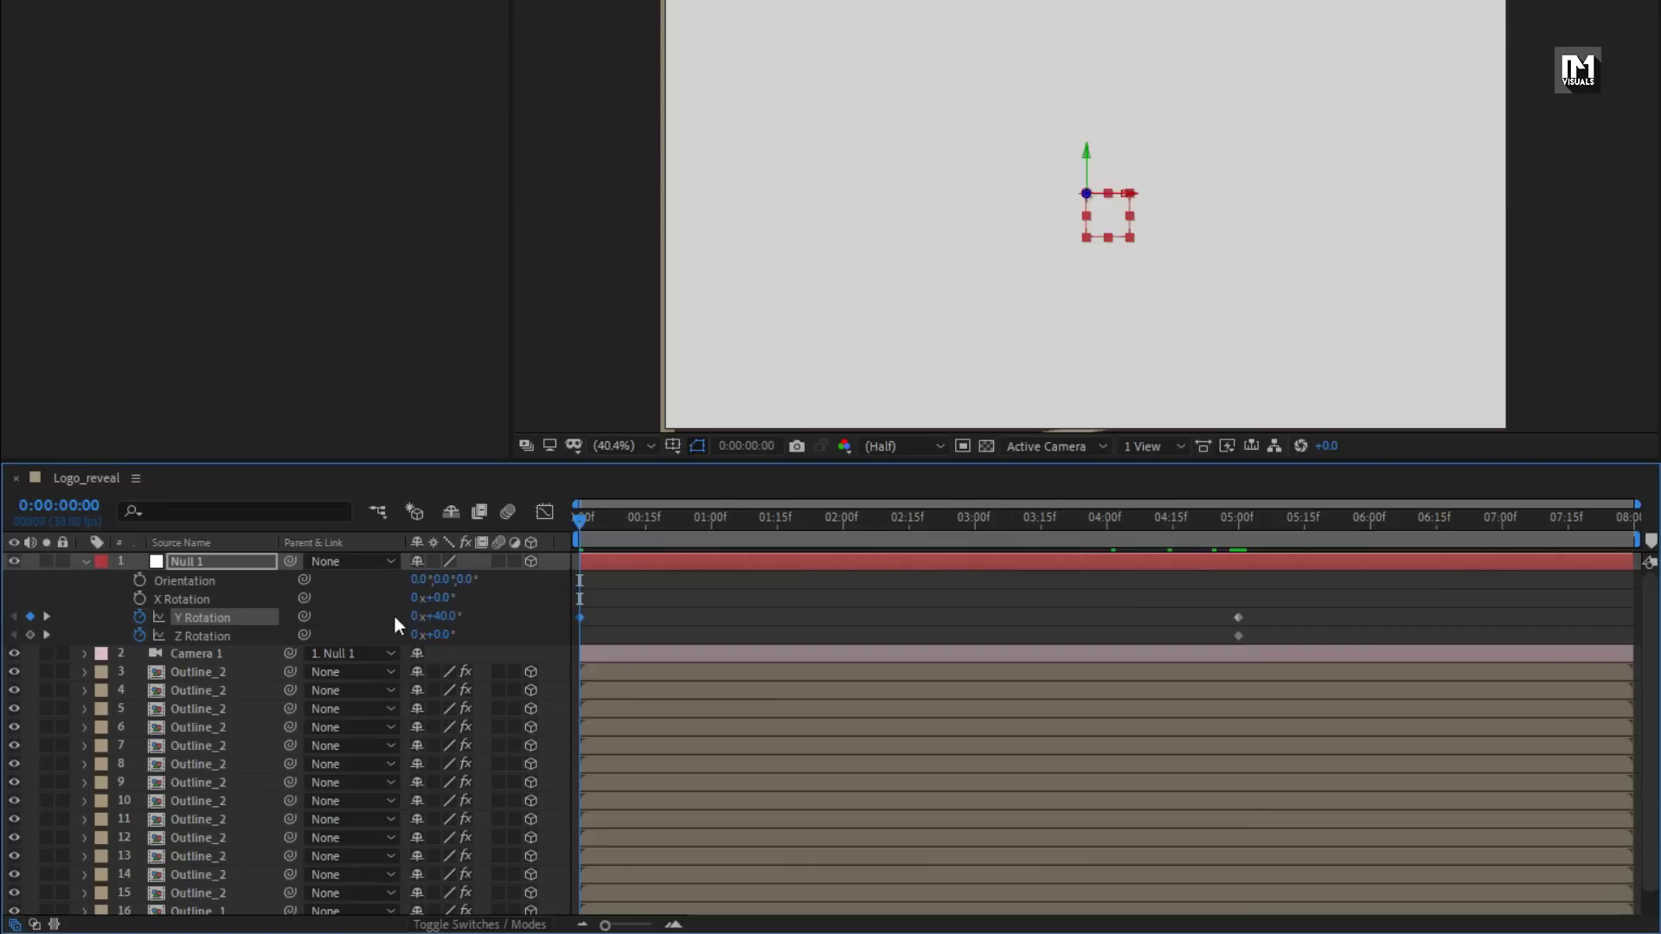
click(443, 635)
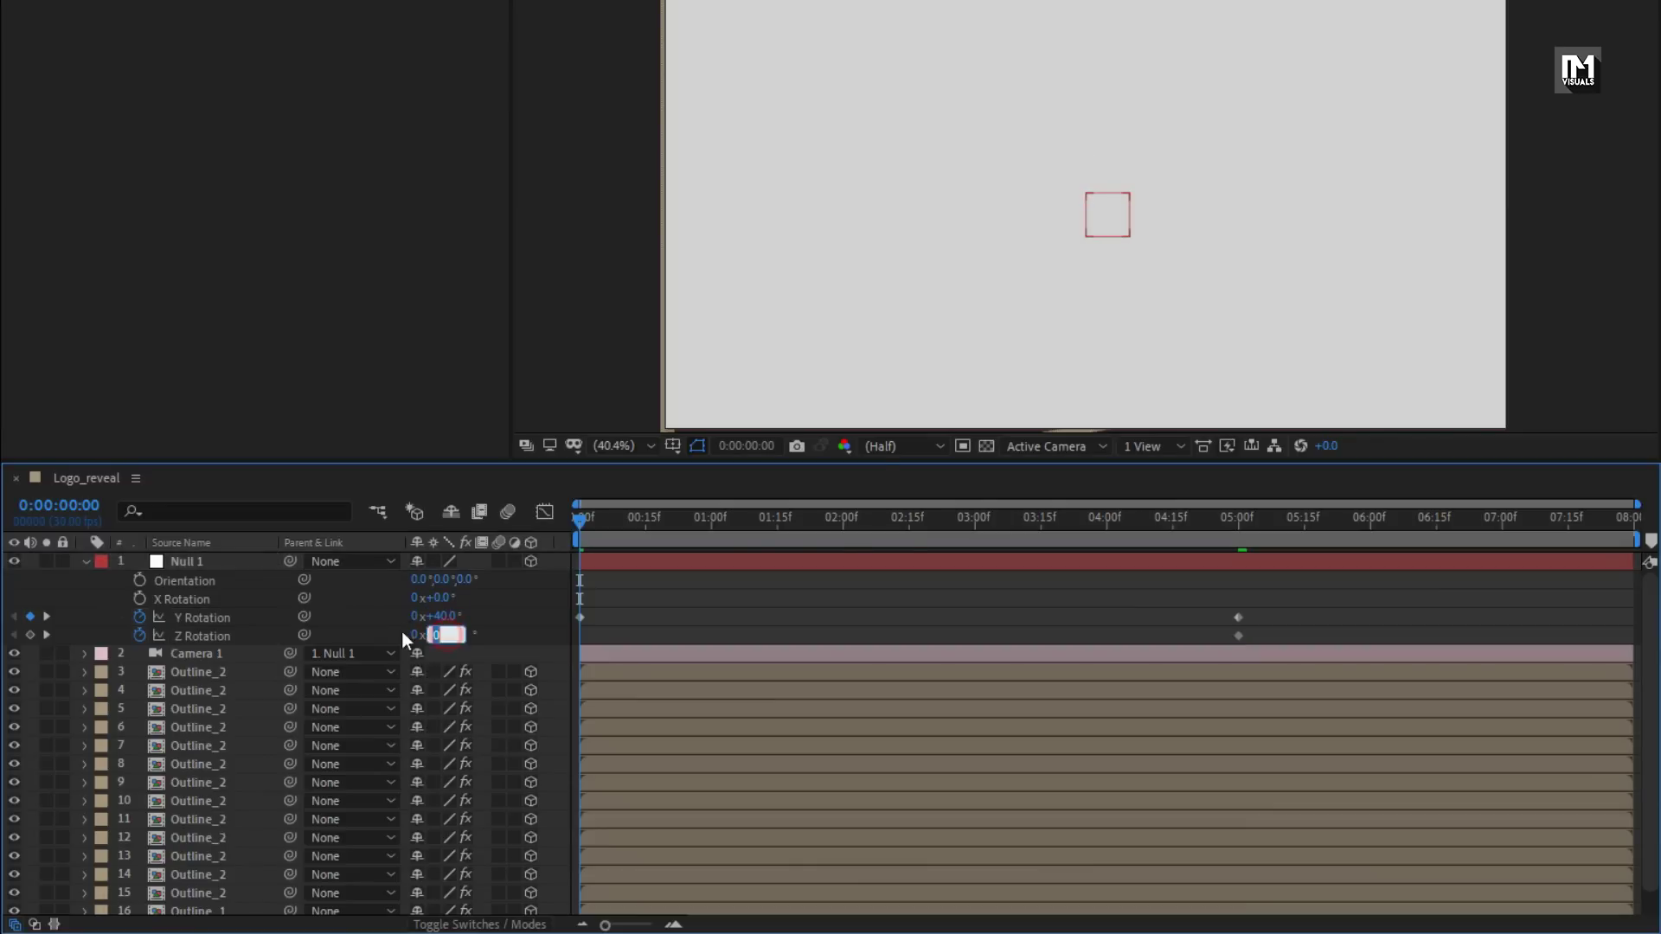
text(15)
key(Return)
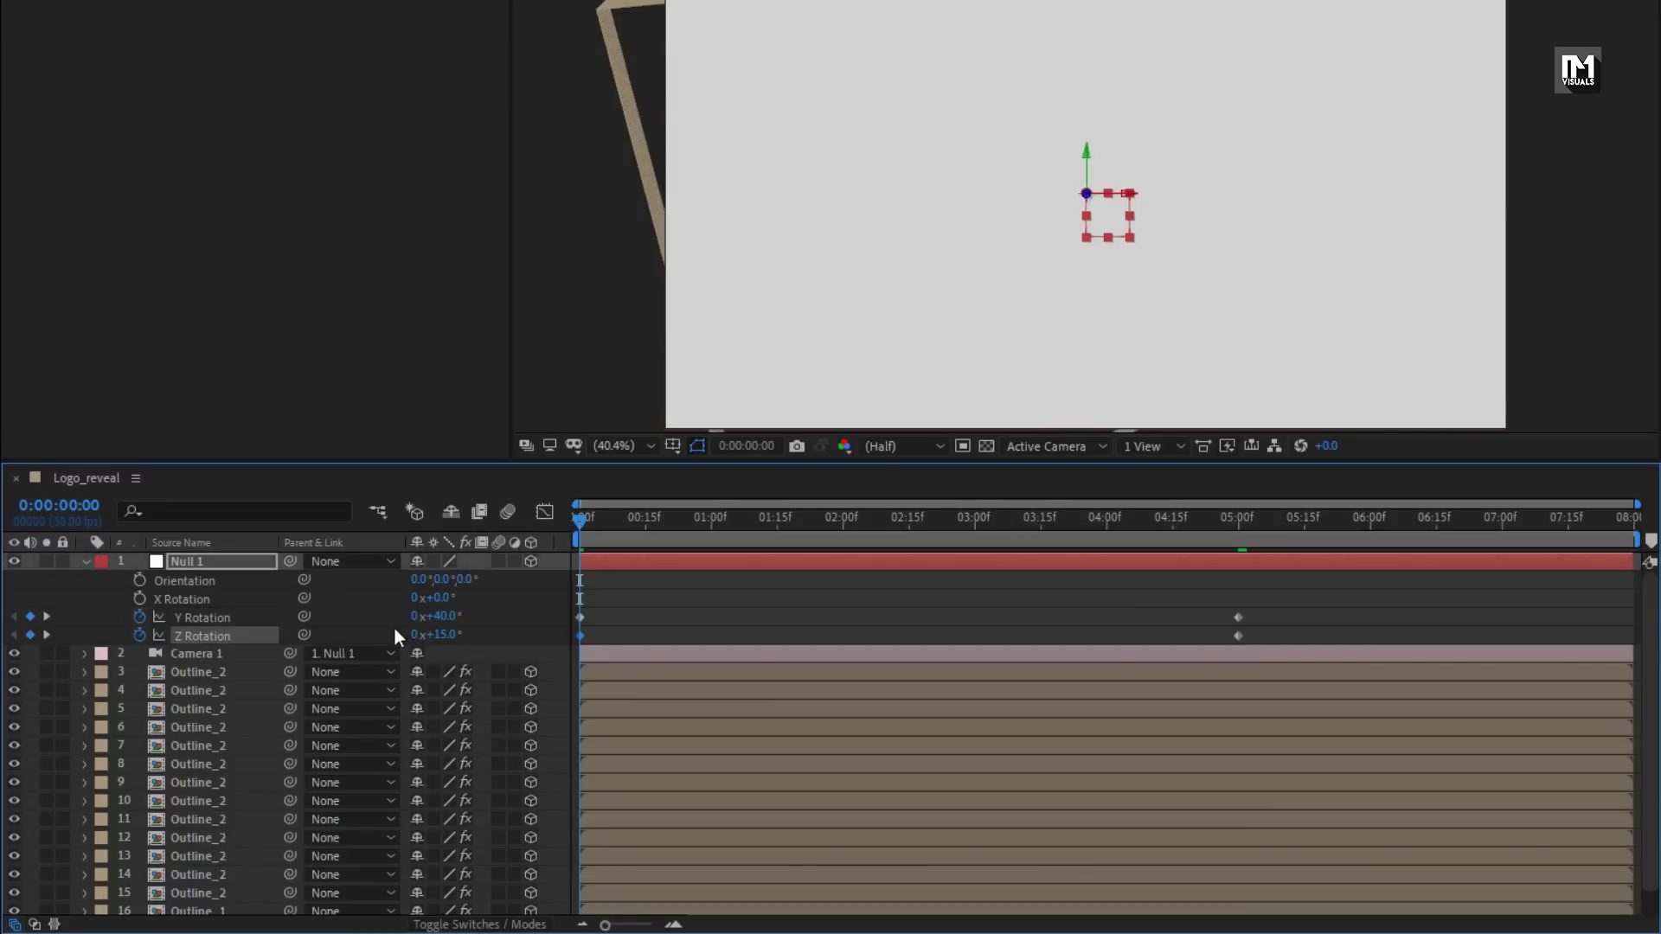
drag(585, 523, 1147, 516)
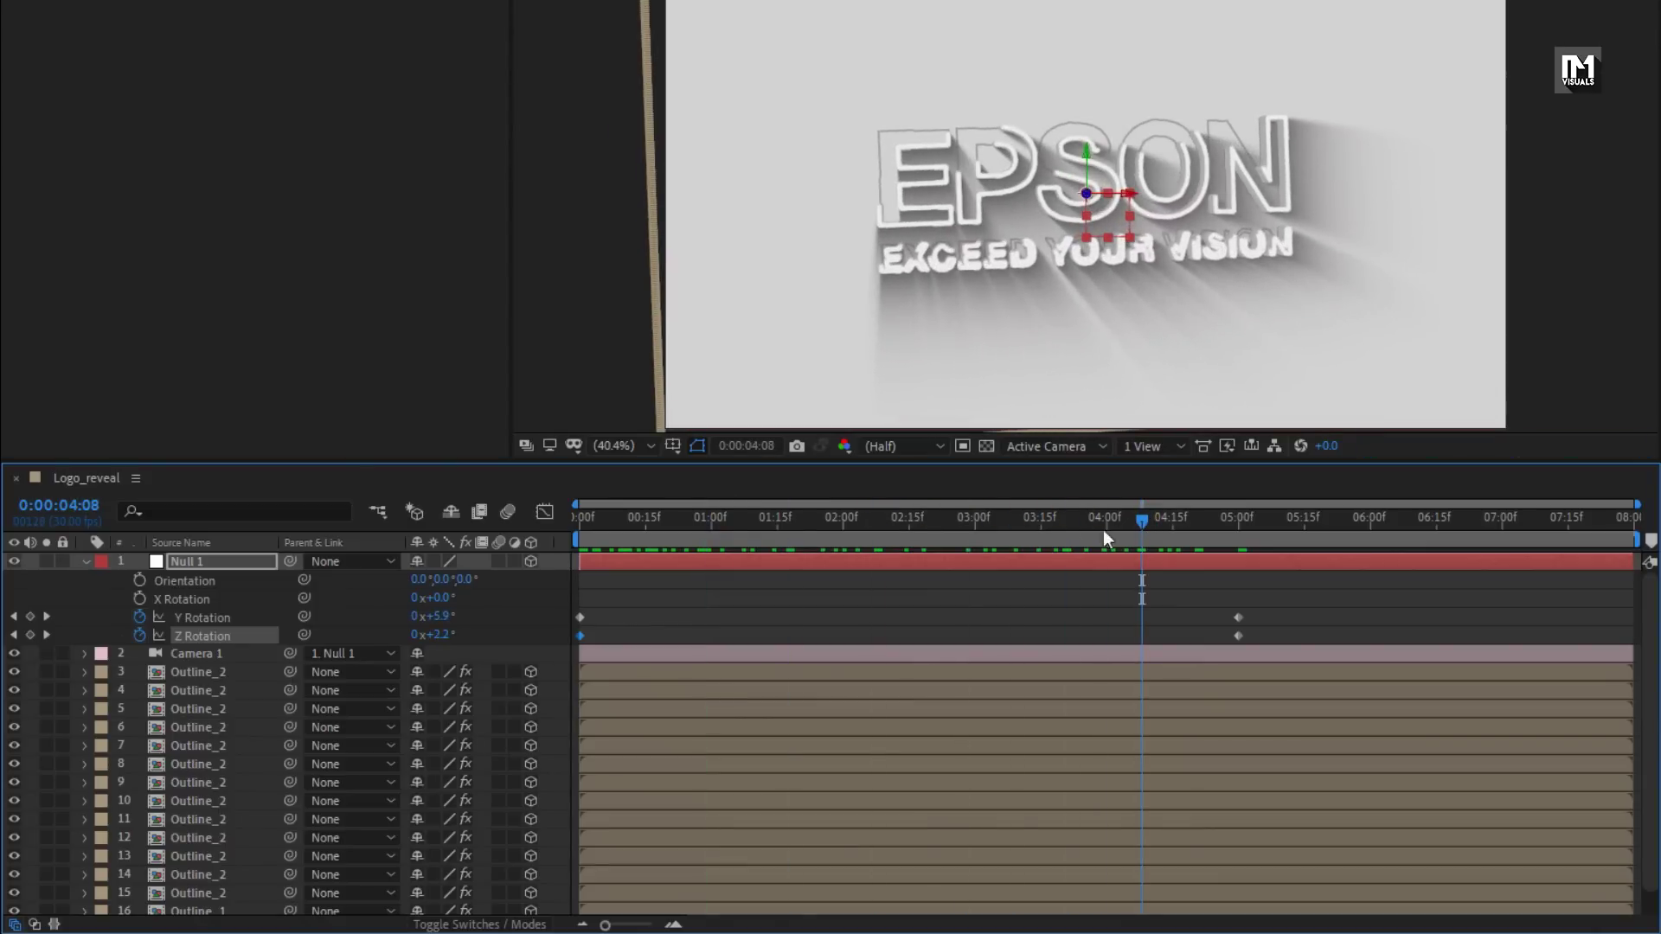
Keyframe Null 1's Scale at 100% at 5:00 and 20% at 0:00, then preview the scale-up
click(194, 560)
key(s)
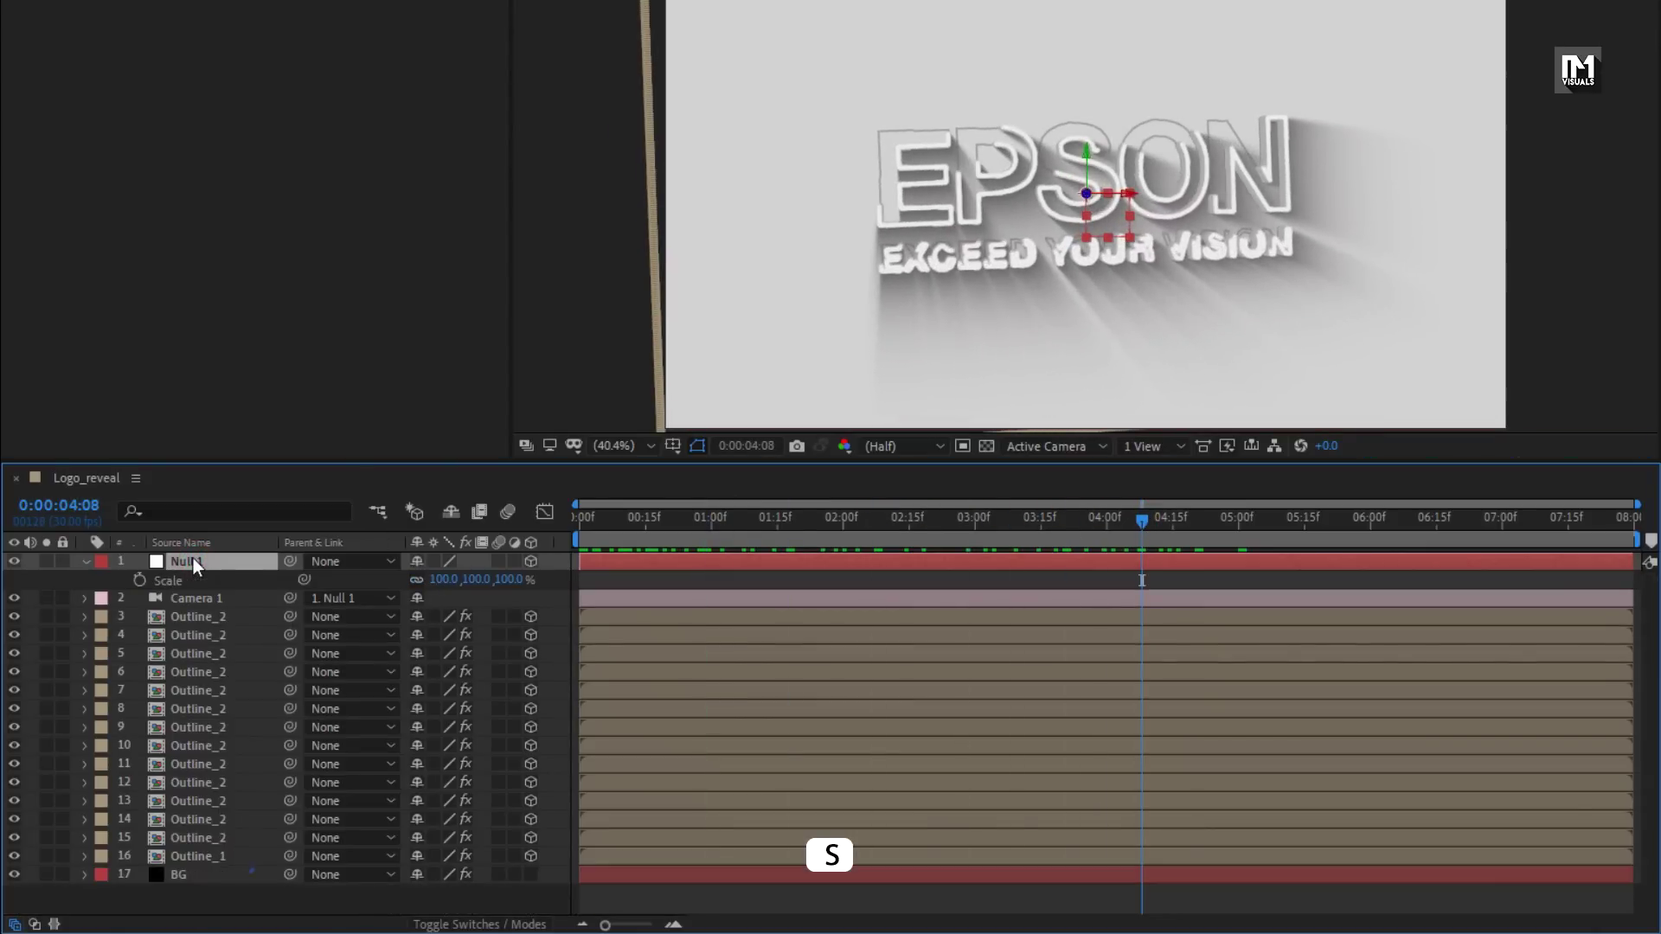
drag(1182, 524, 1238, 524)
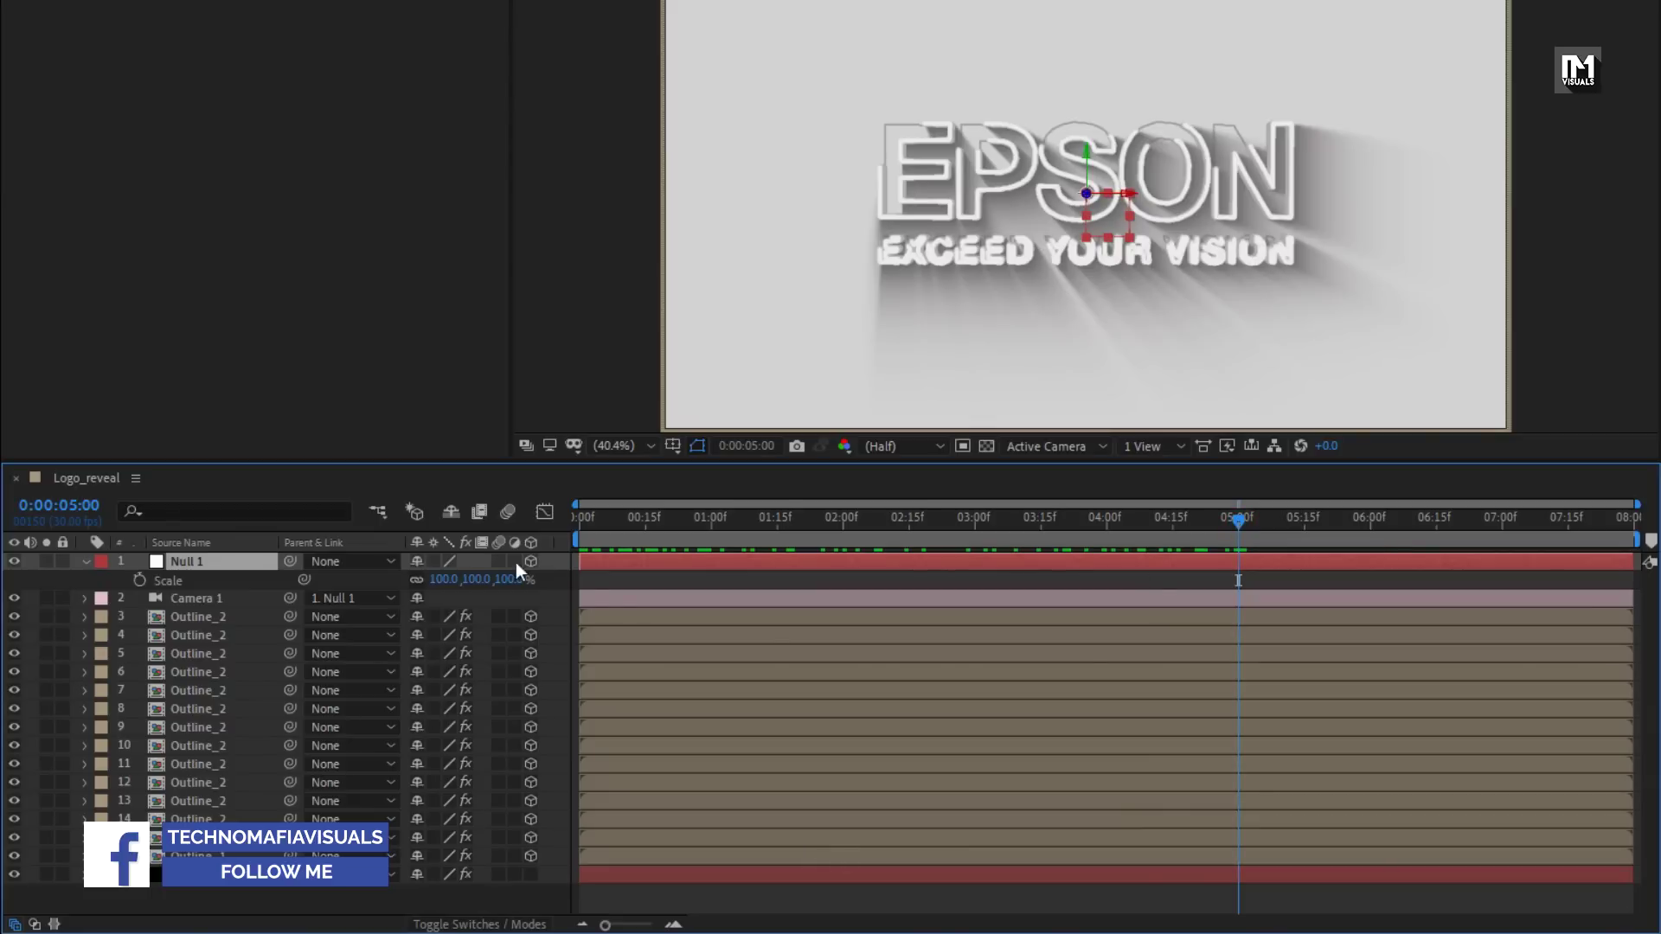
click(140, 580)
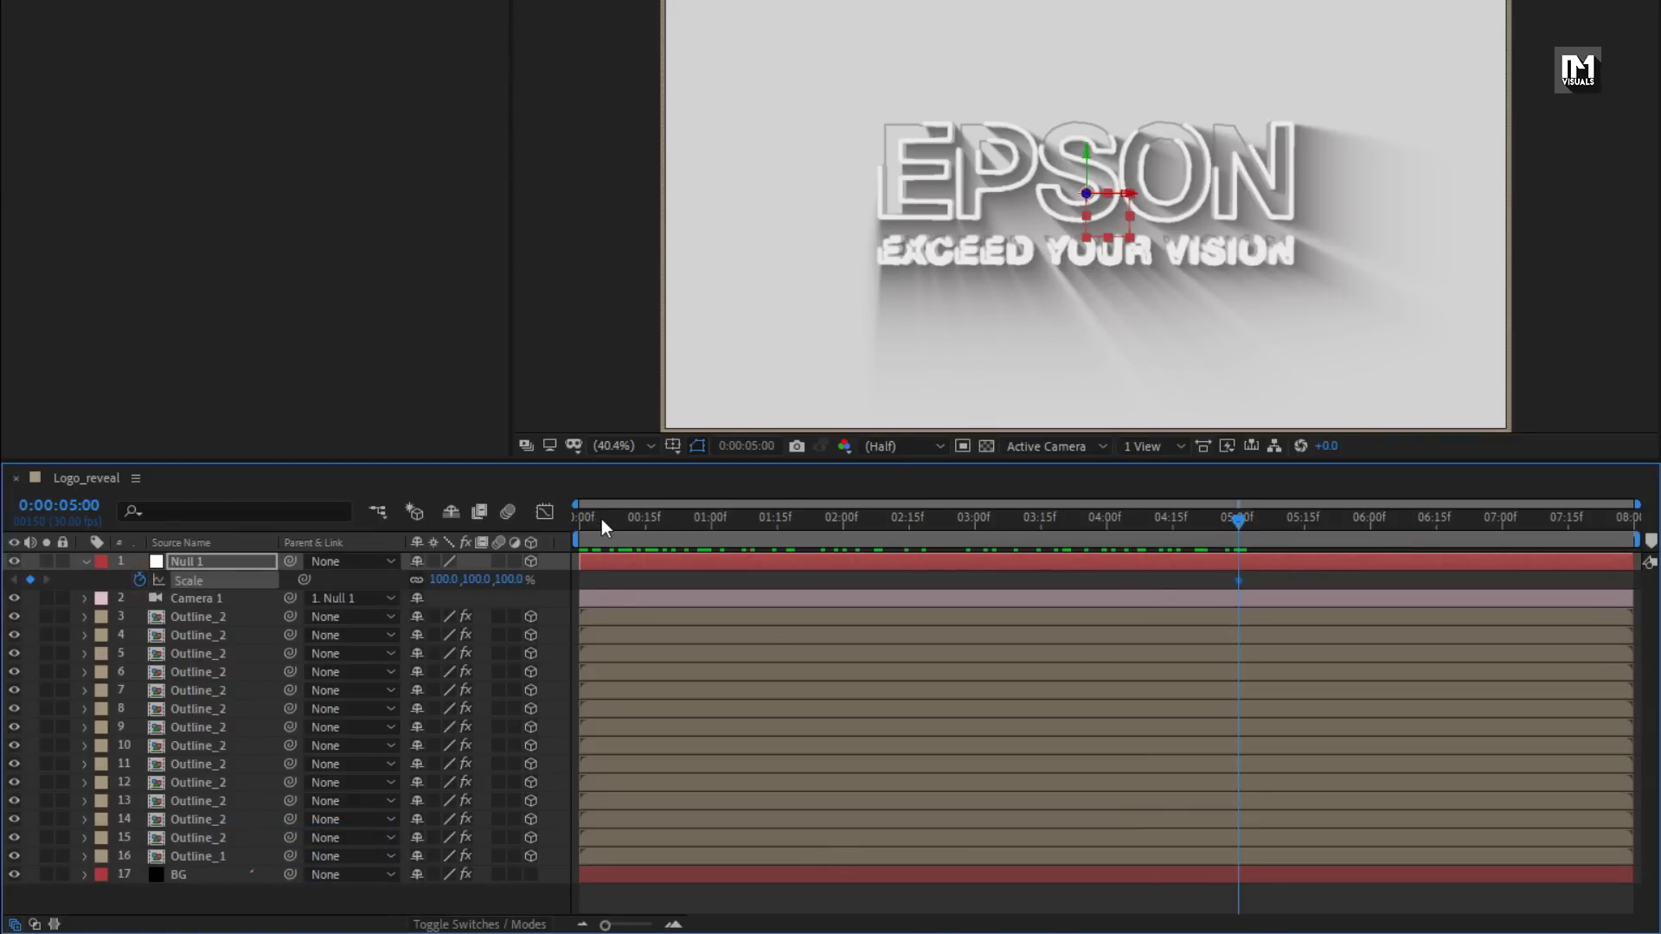
drag(601, 519, 571, 520)
click(509, 579)
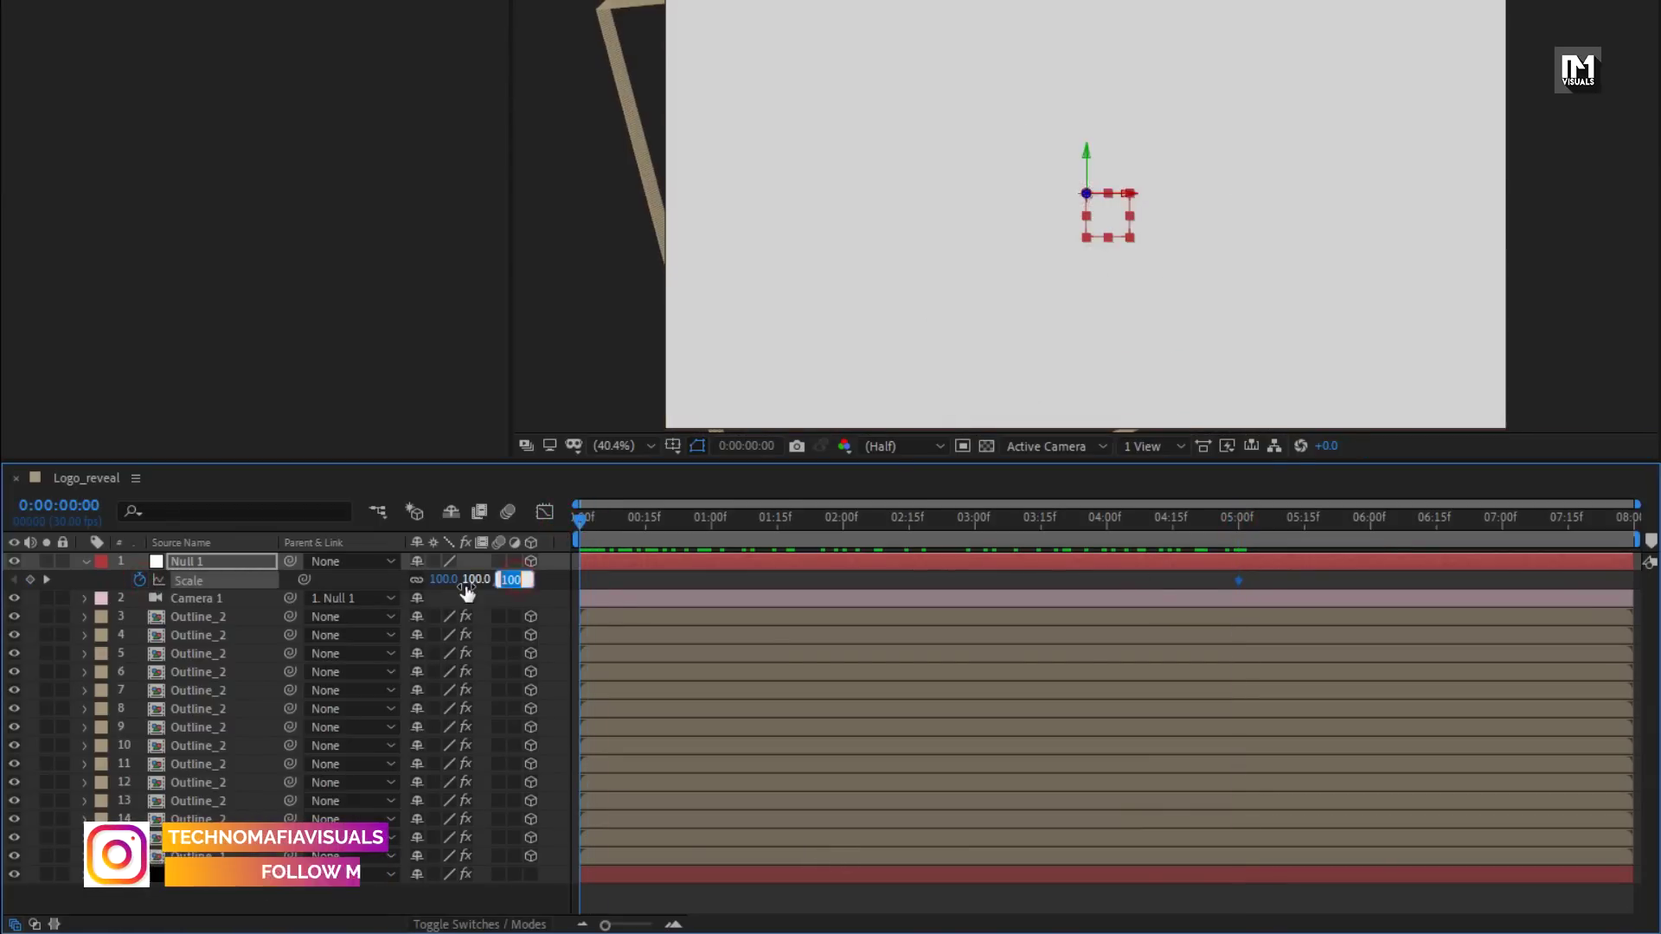
text(20)
key(Return)
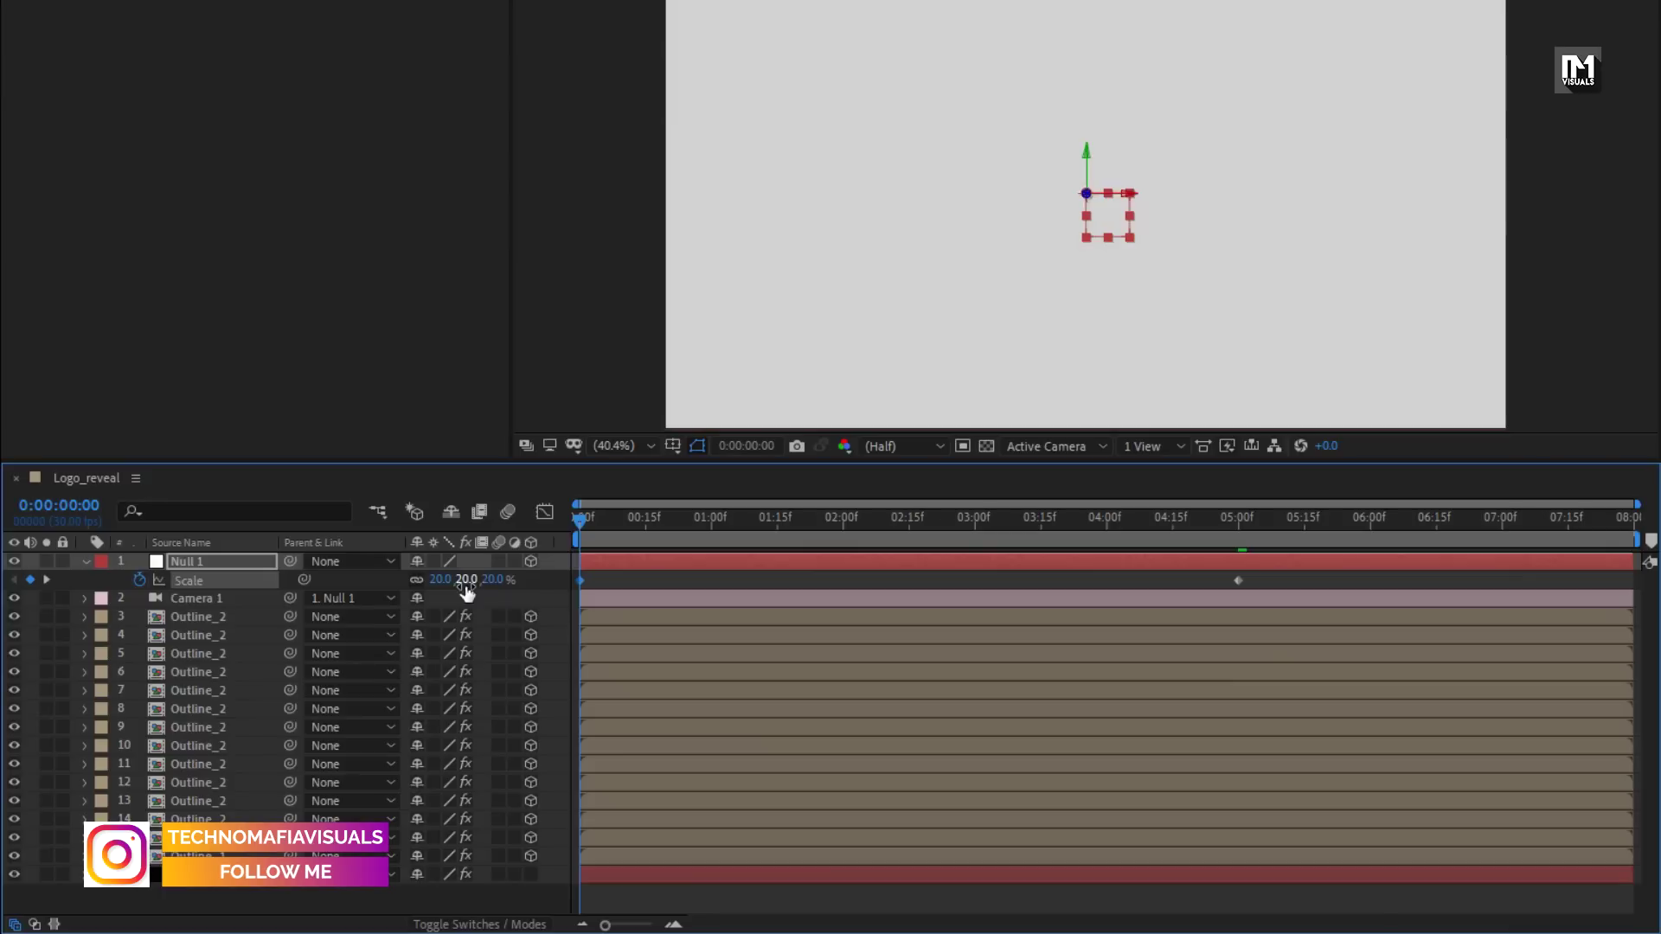
click(593, 522)
drag(638, 522, 1267, 511)
Keyframe Null 1's Position at 5:00, then set Z to 97 at the first frame
key(p)
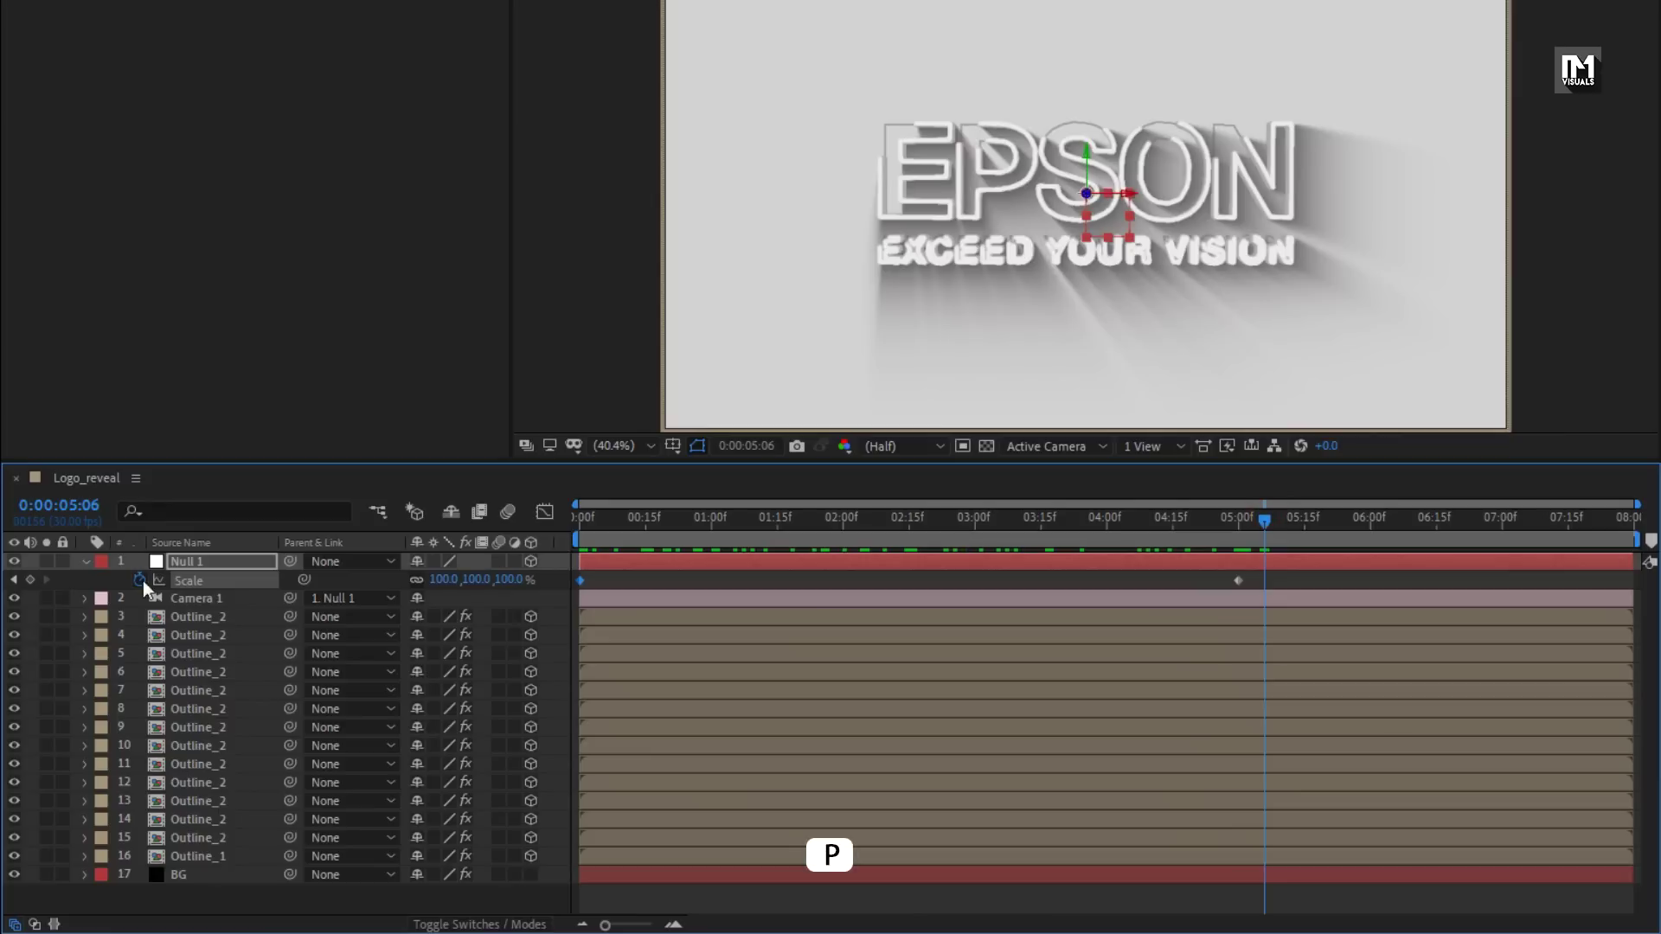
key(p)
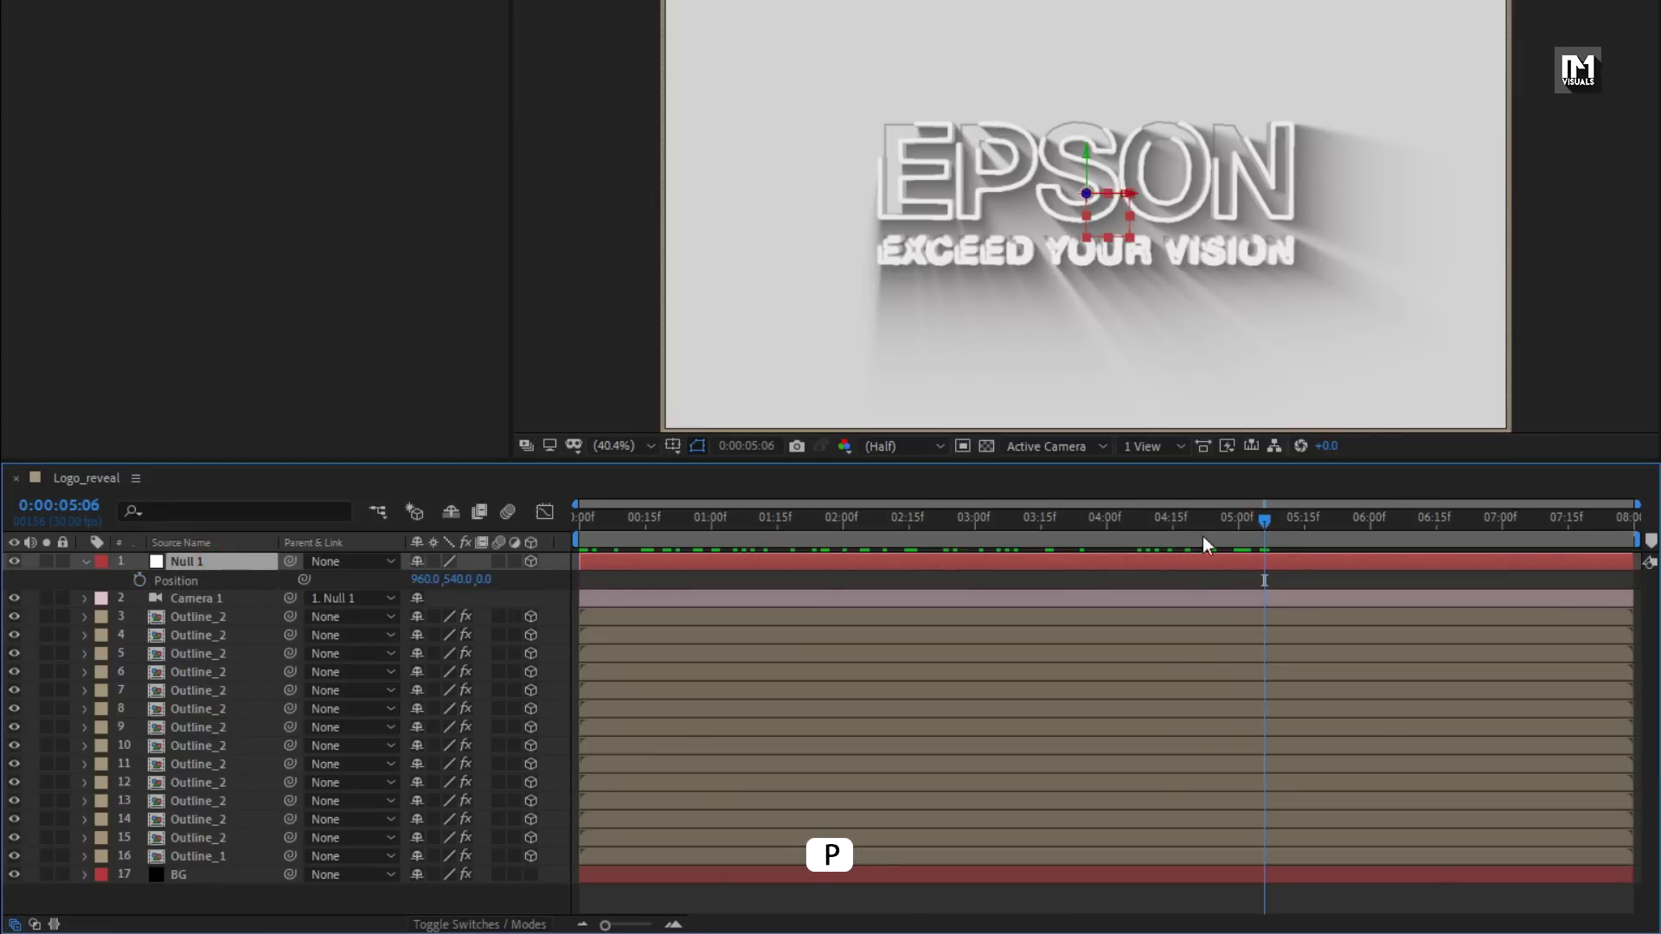
click(1238, 524)
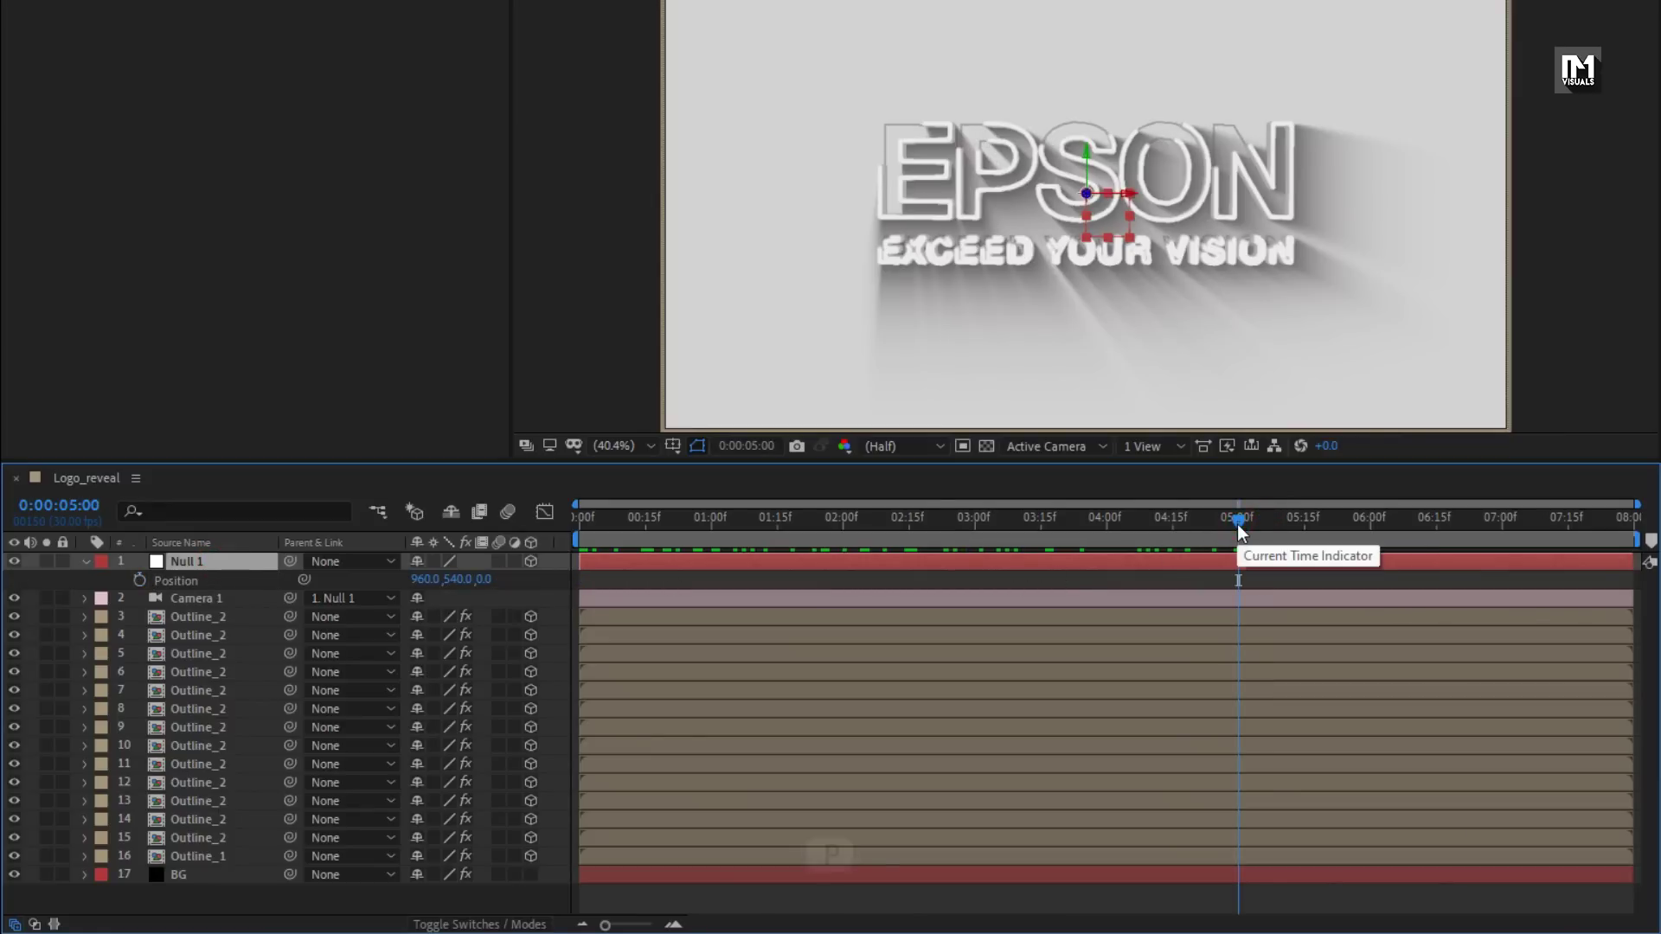
click(141, 580)
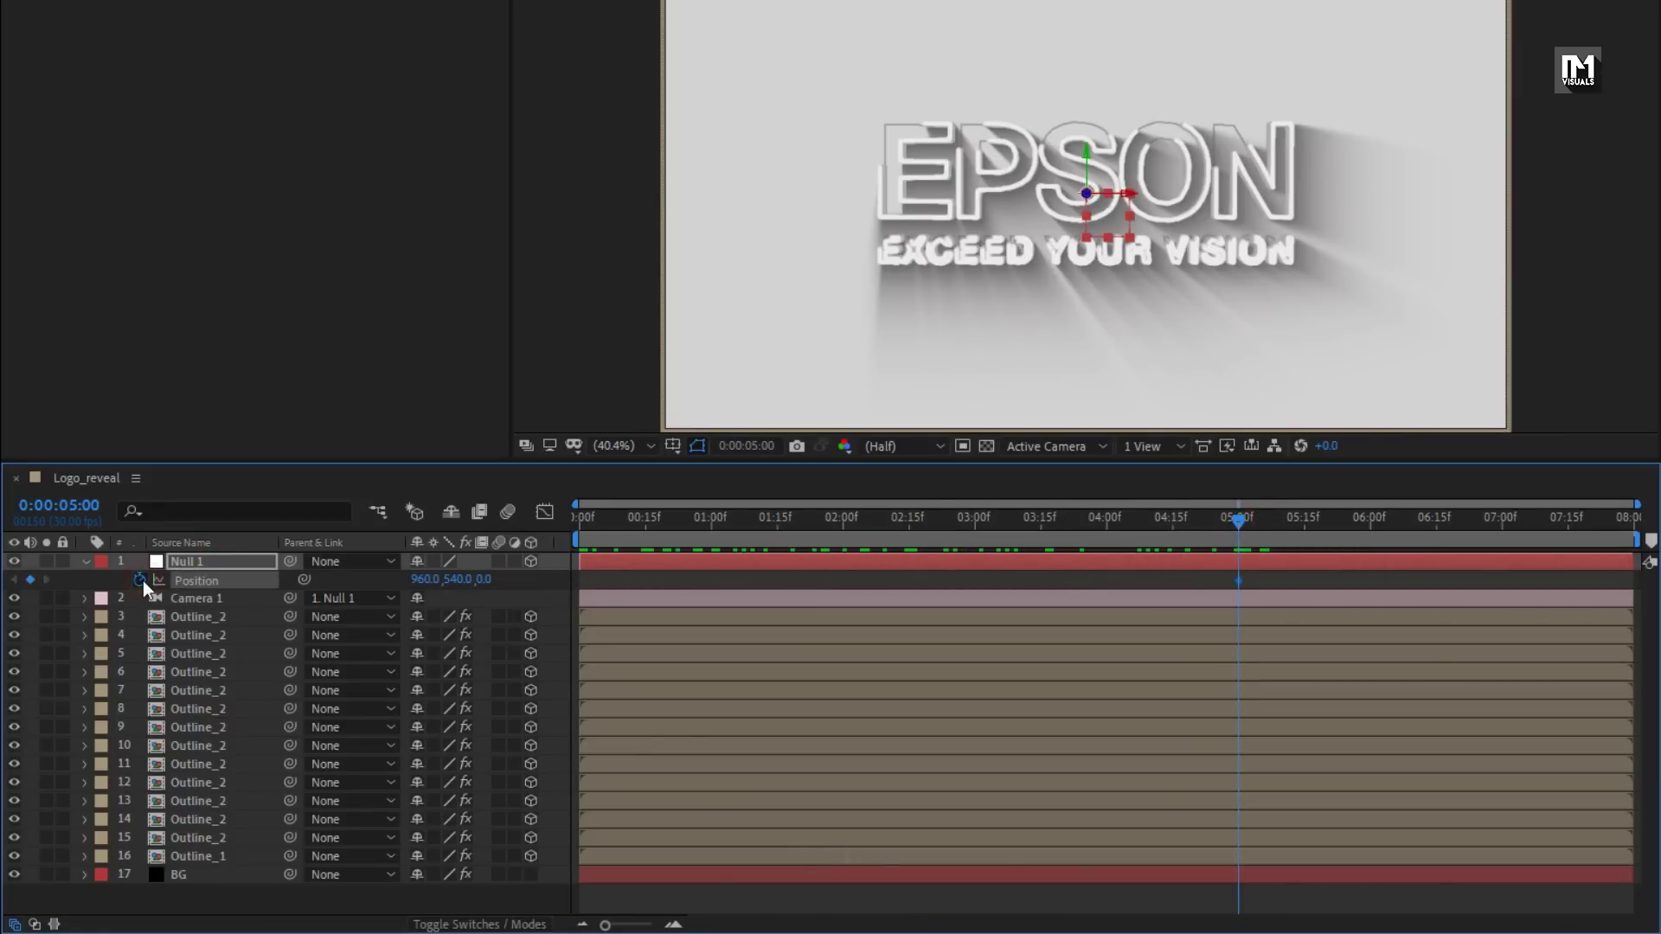
click(583, 526)
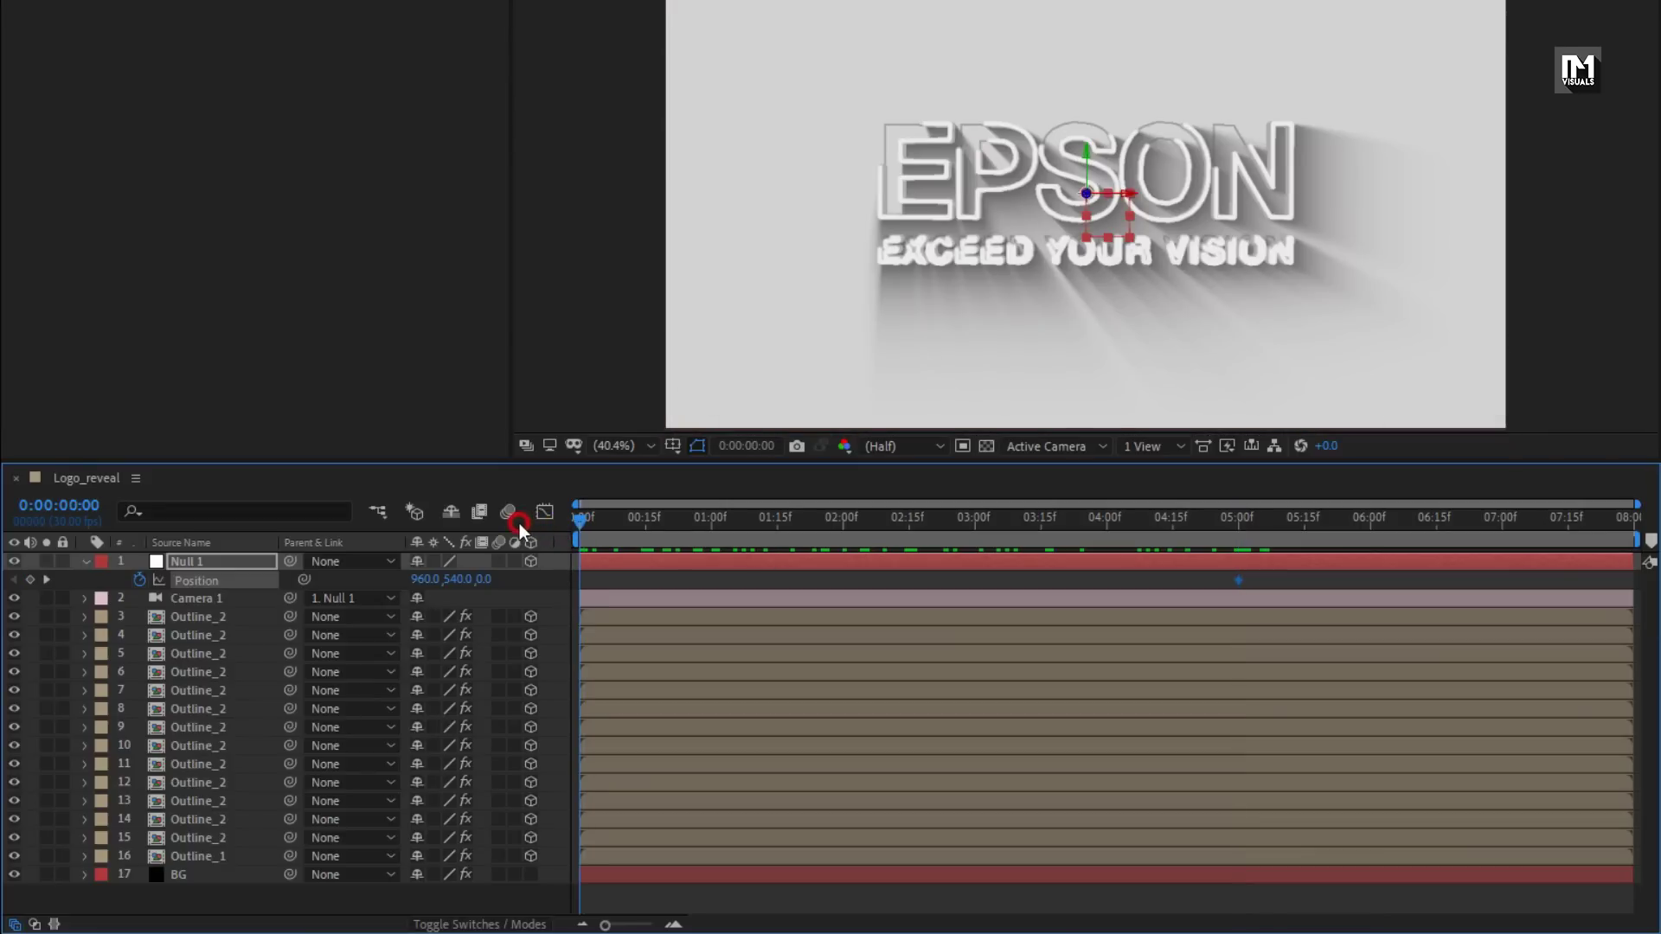
drag(482, 578, 587, 574)
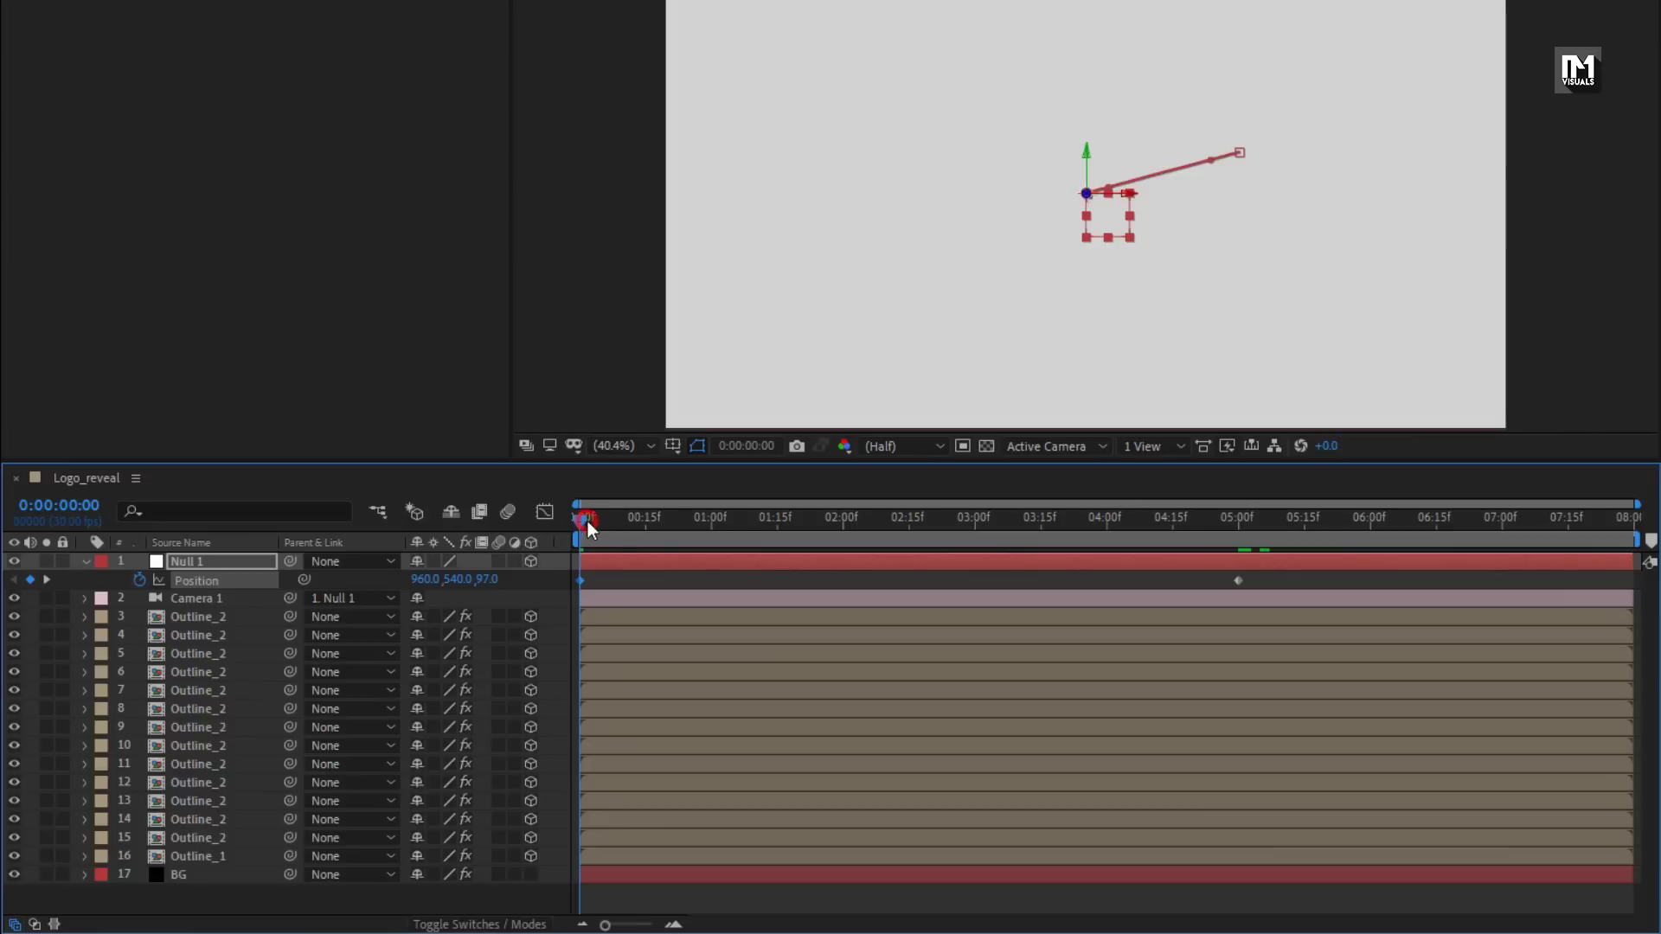
mouse_move(642, 521)
mouse_down()
mouse_move(1212, 515)
mouse_move(672, 512)
mouse_up()
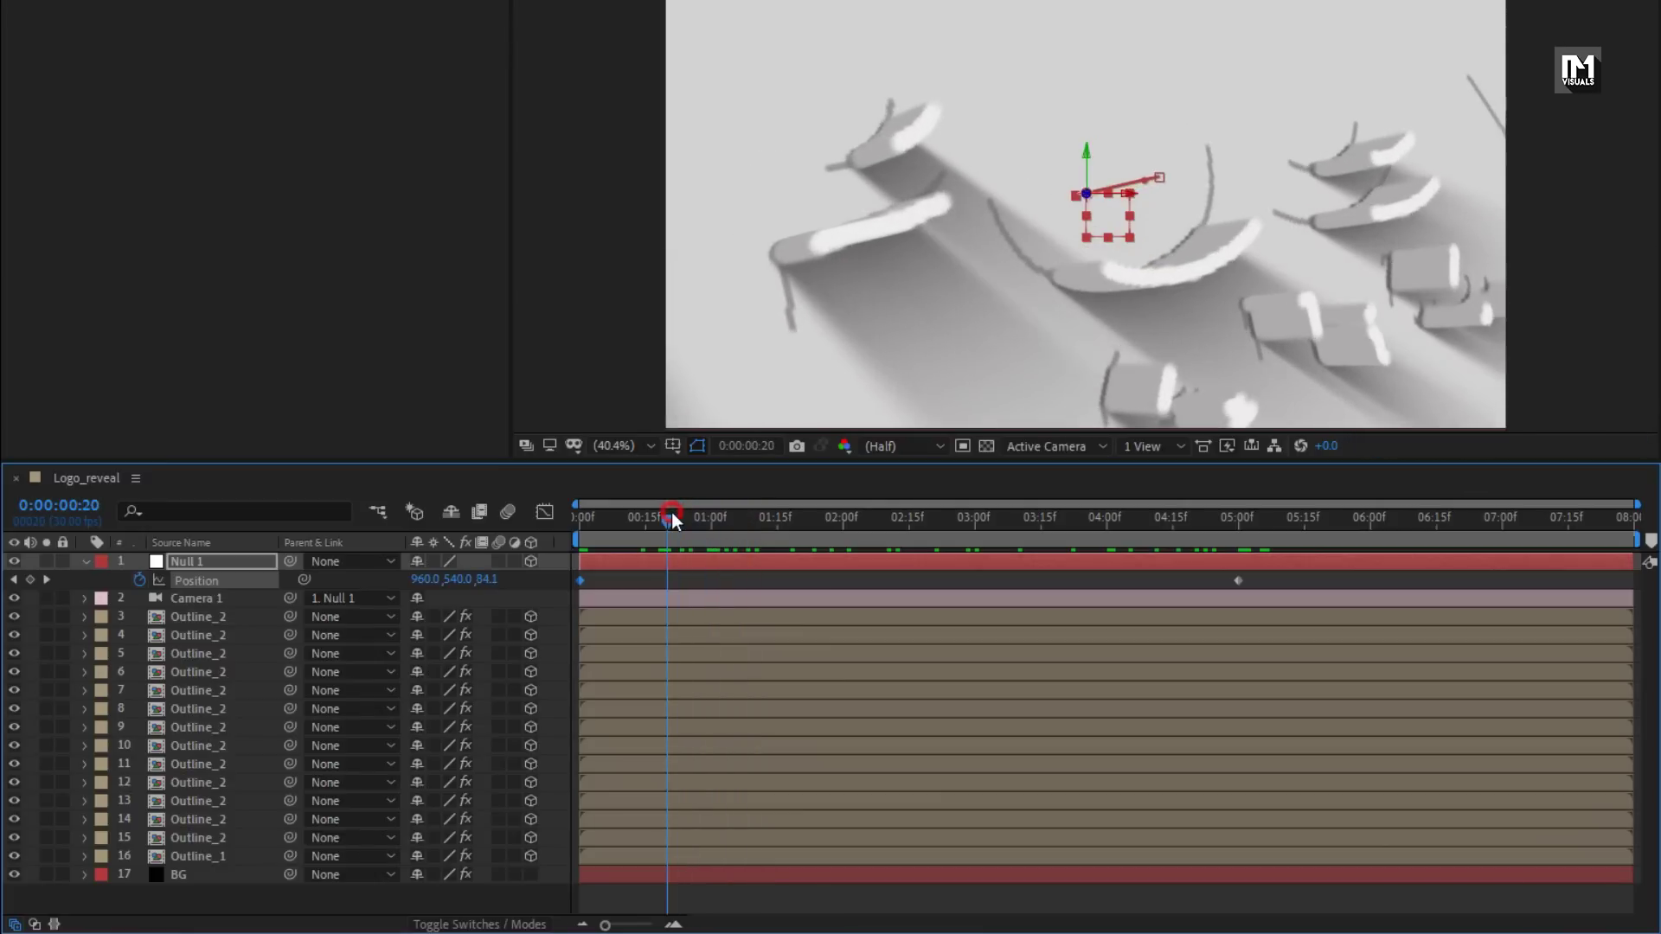
Apply Easy Ease to every keyframe on Null 1 and preview the smoothed move
key(u)
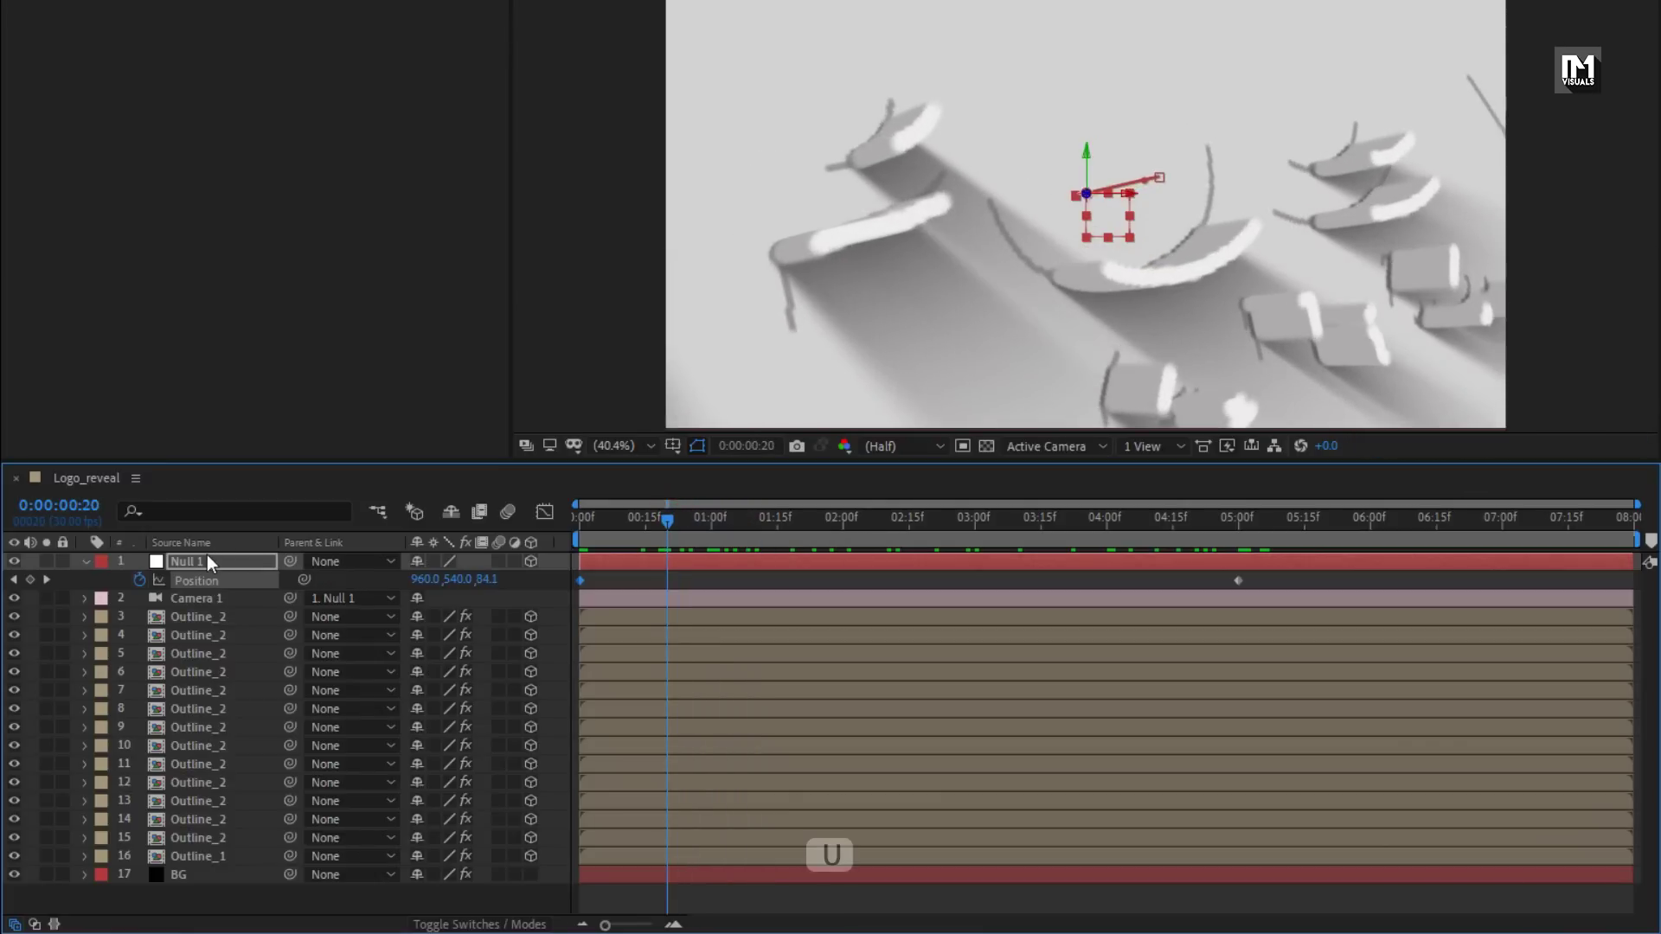
click(206, 567)
key(u)
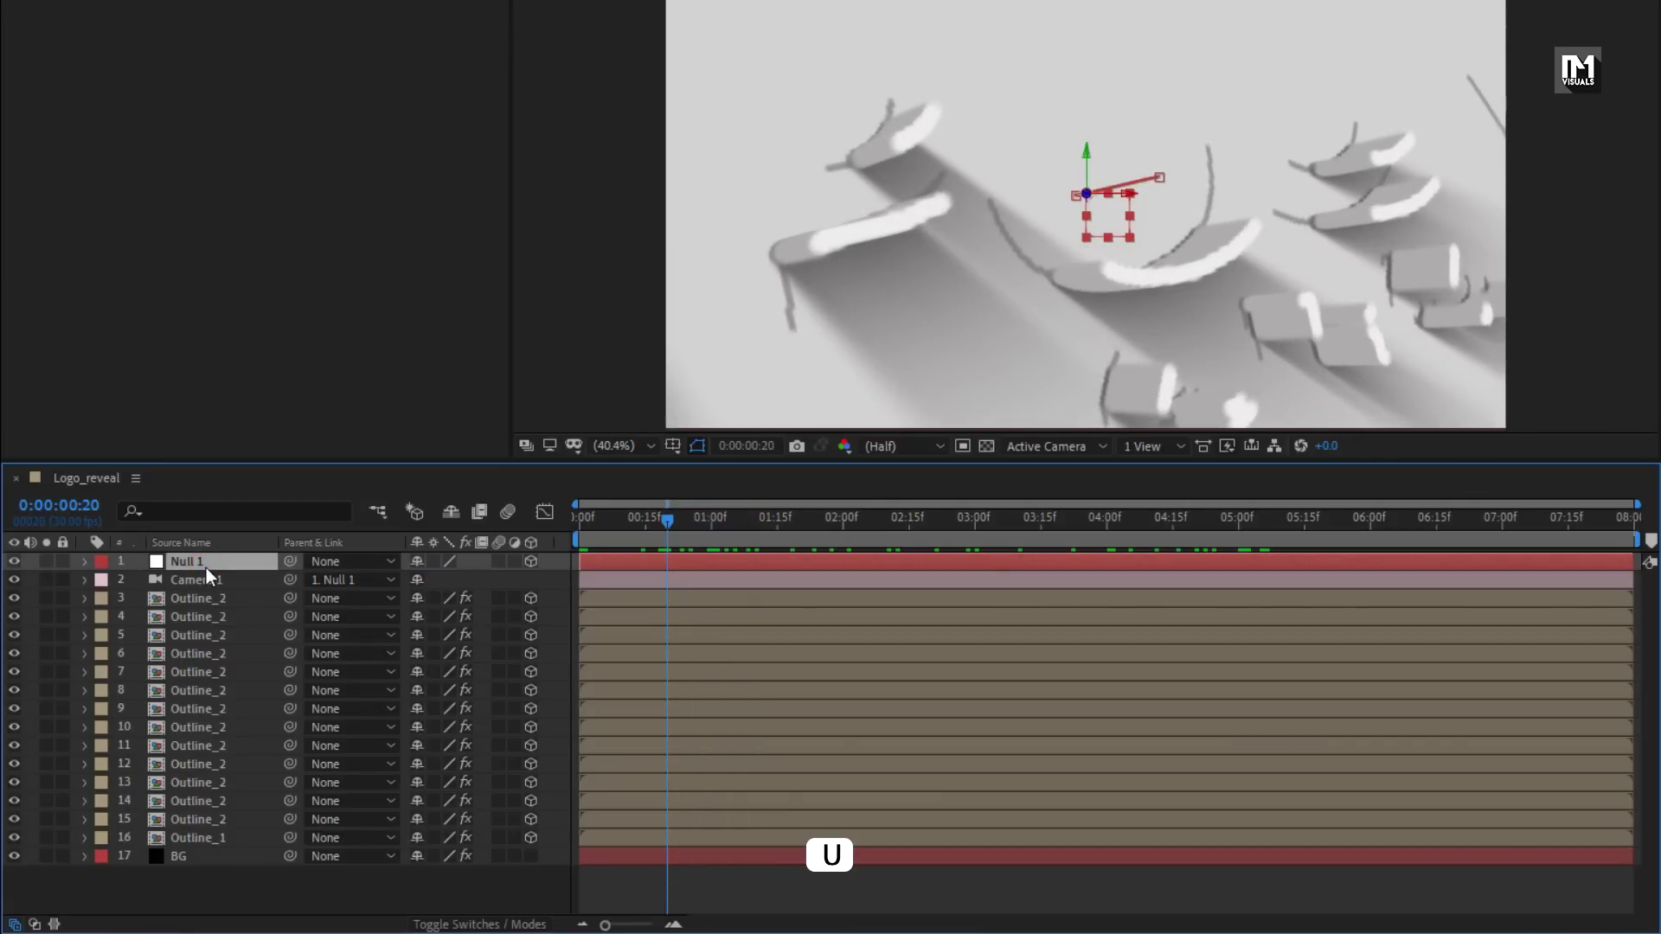
key(u)
drag(1262, 580, 567, 656)
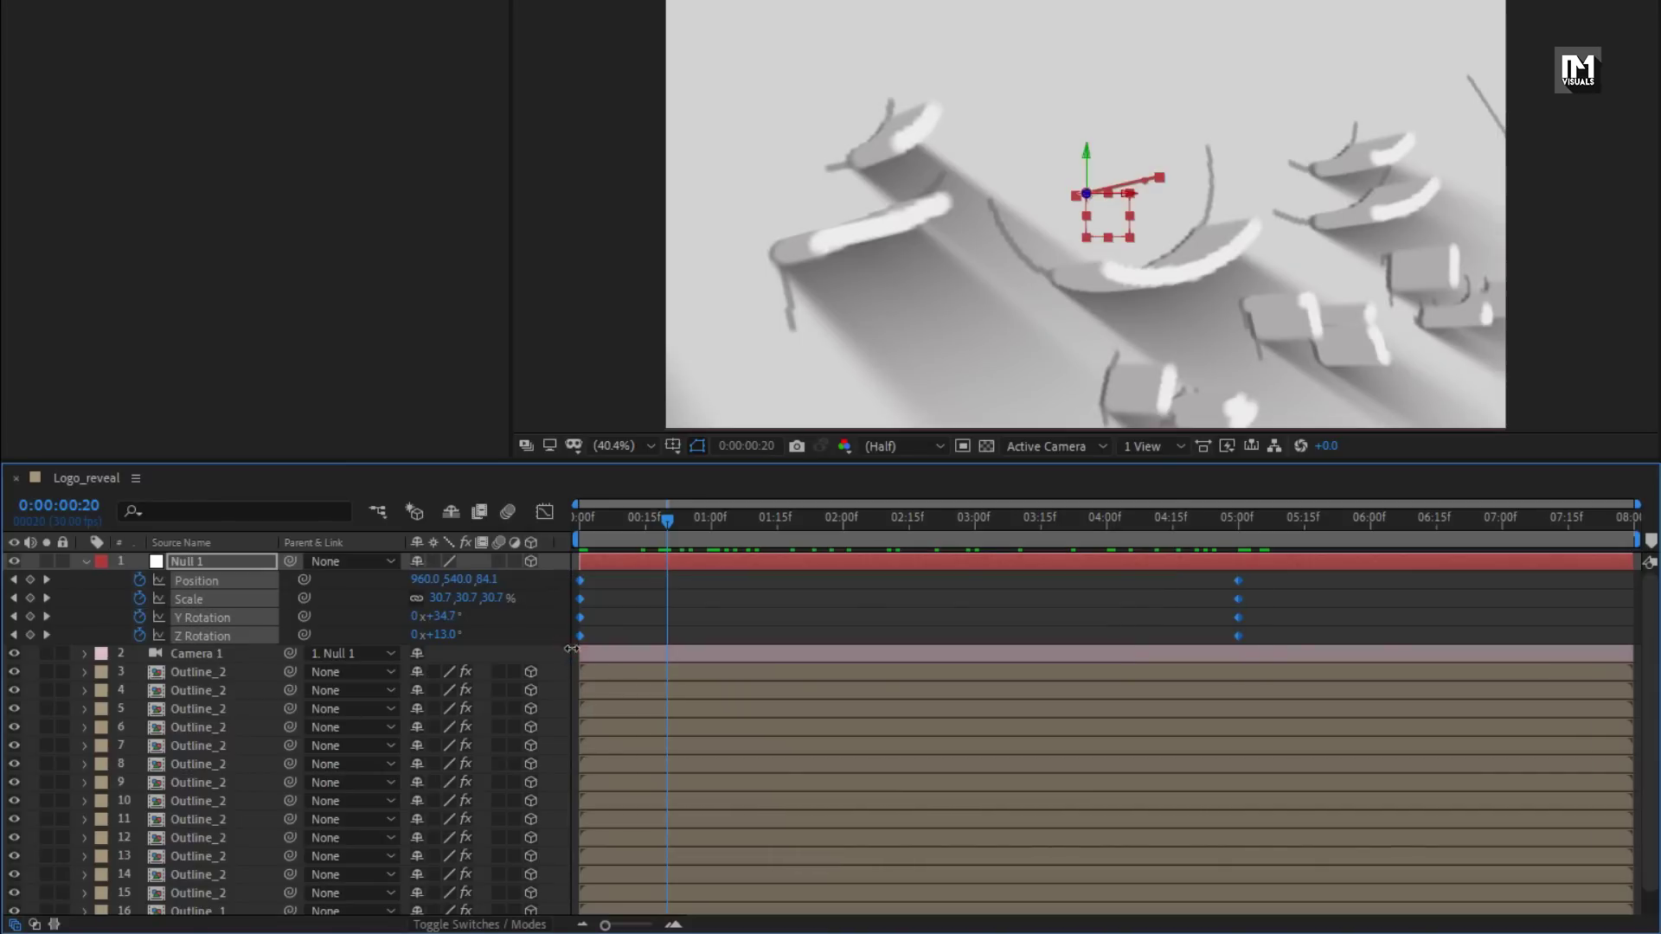
right_click(581, 640)
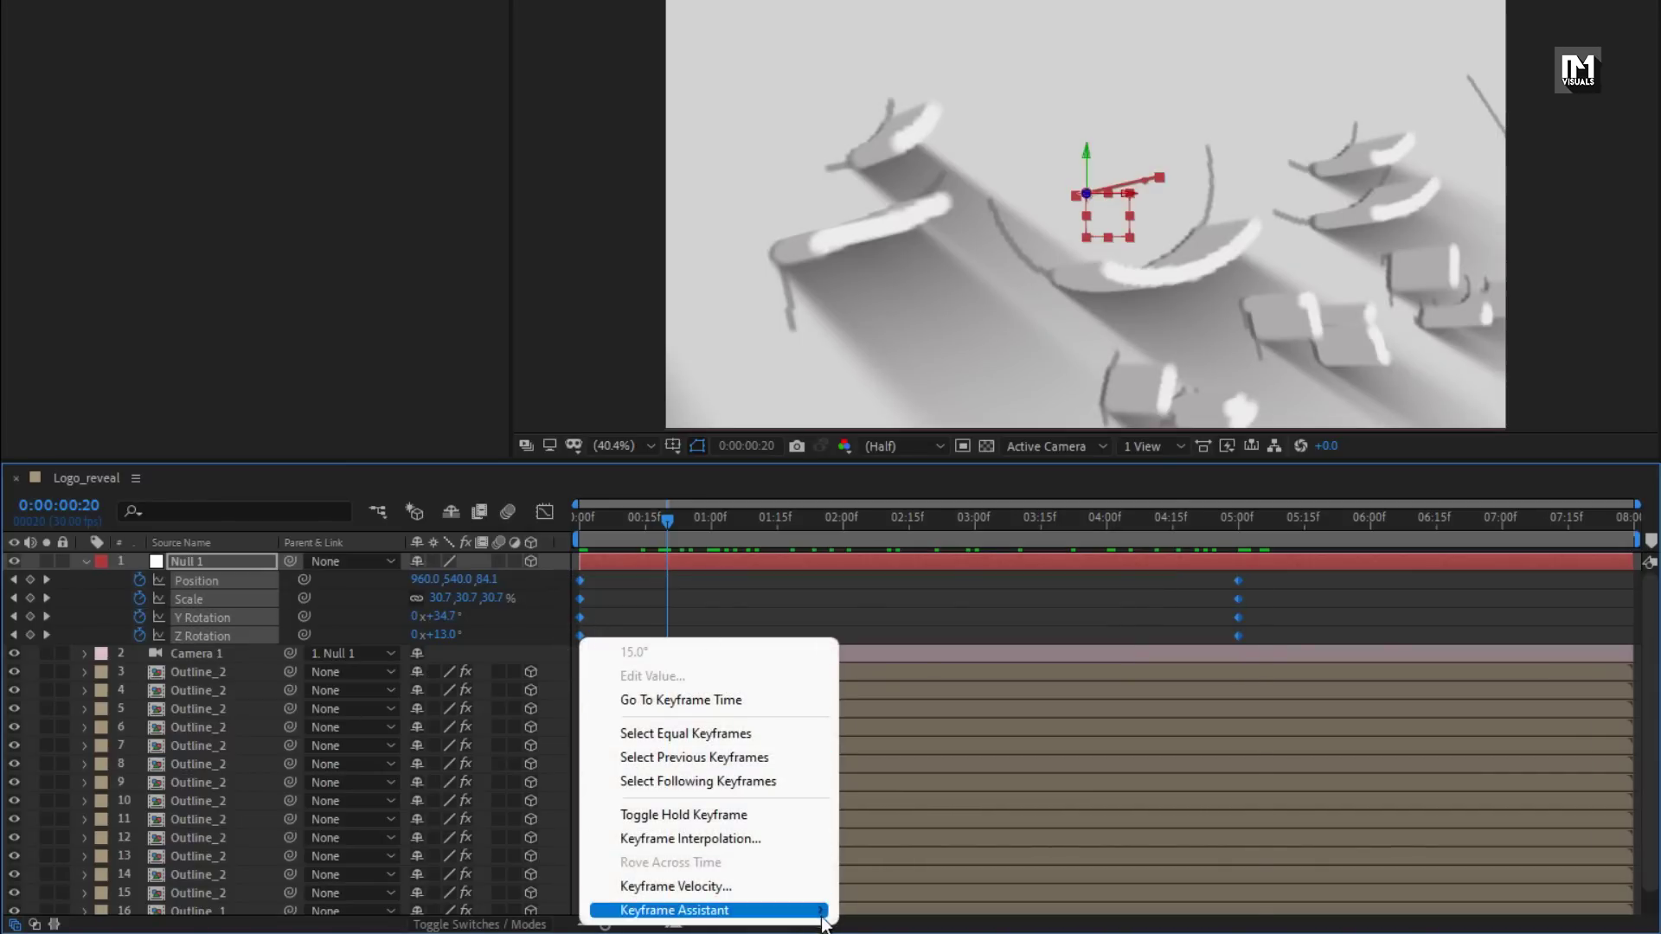
mouse_move(822, 912)
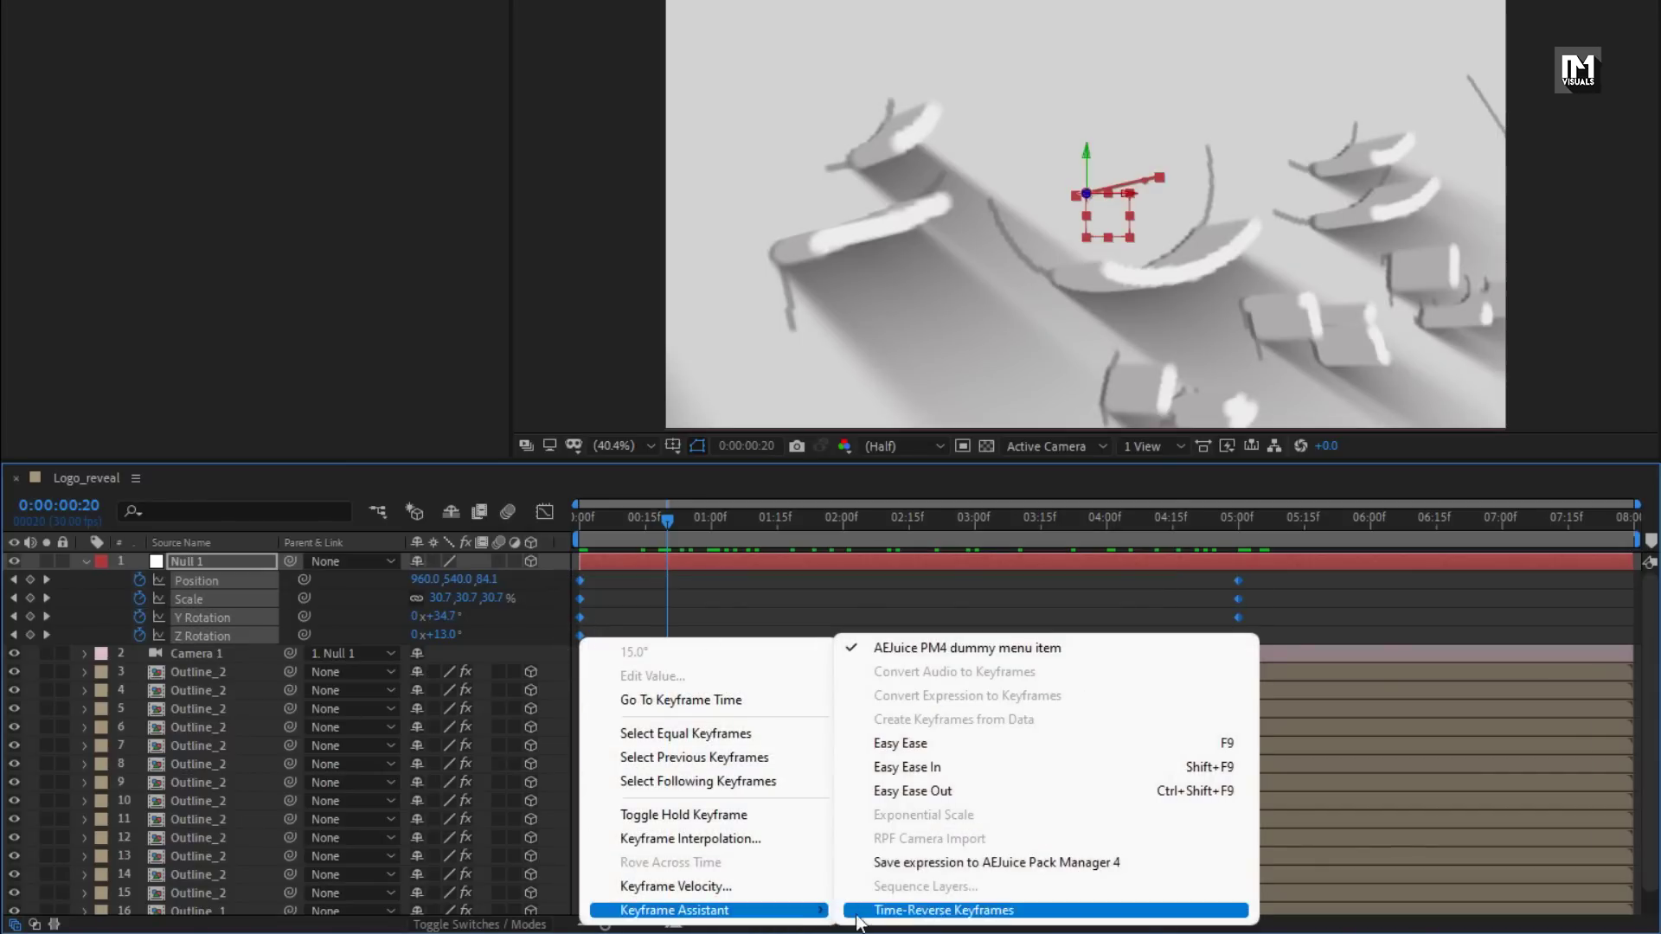
click(890, 750)
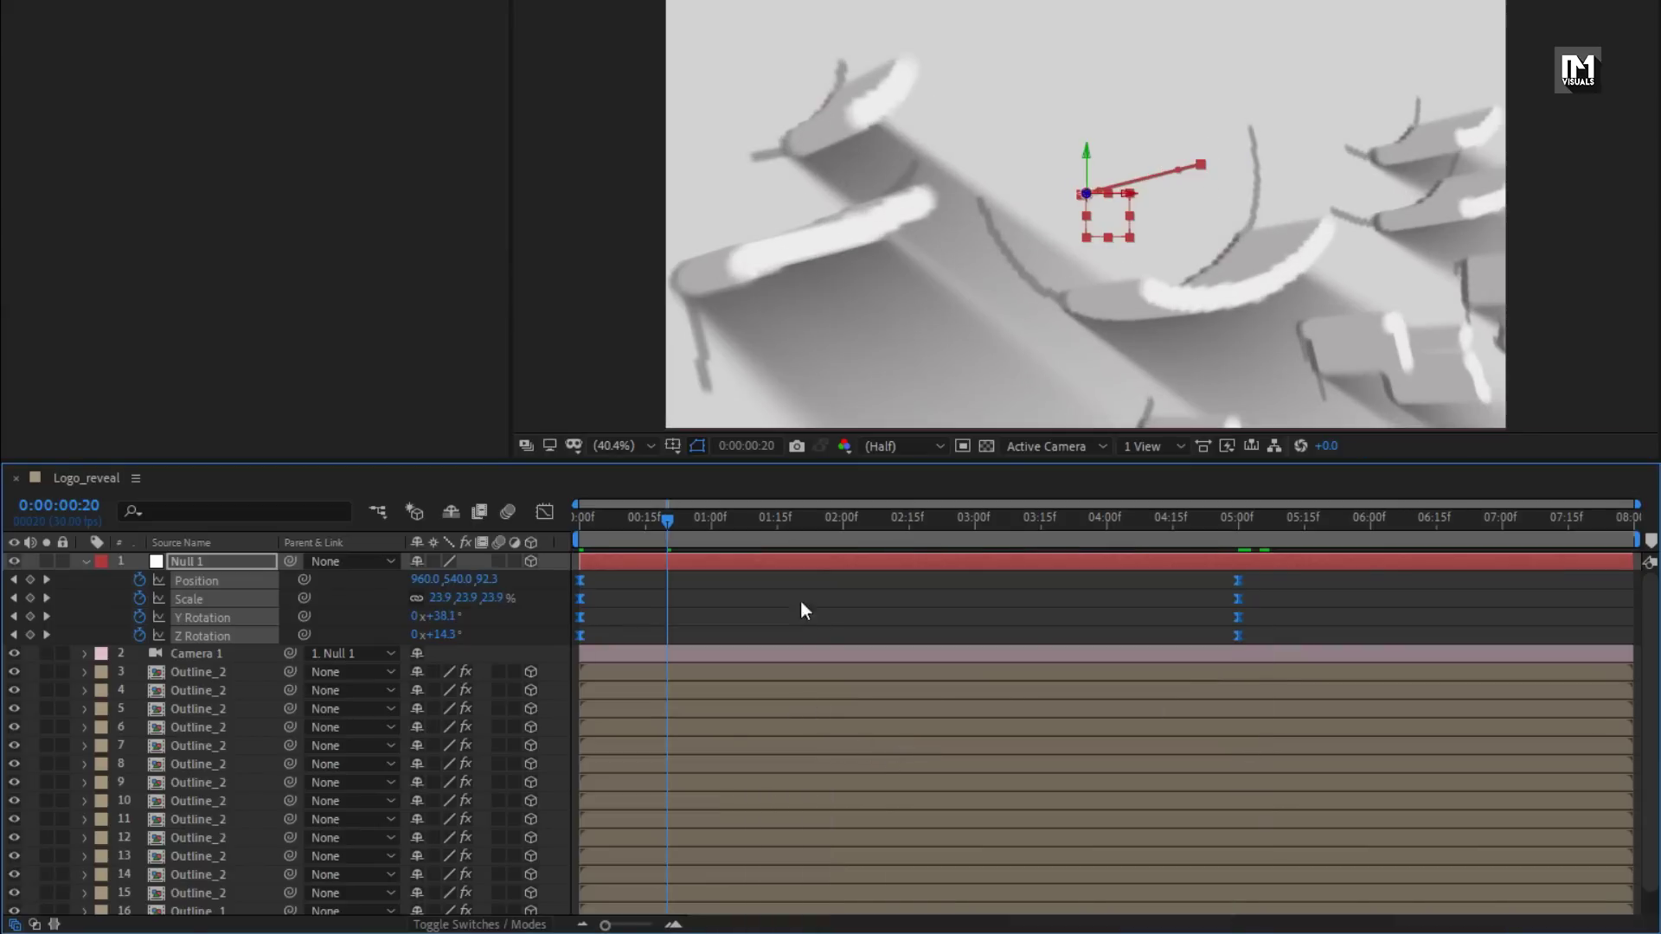
drag(814, 524, 1369, 521)
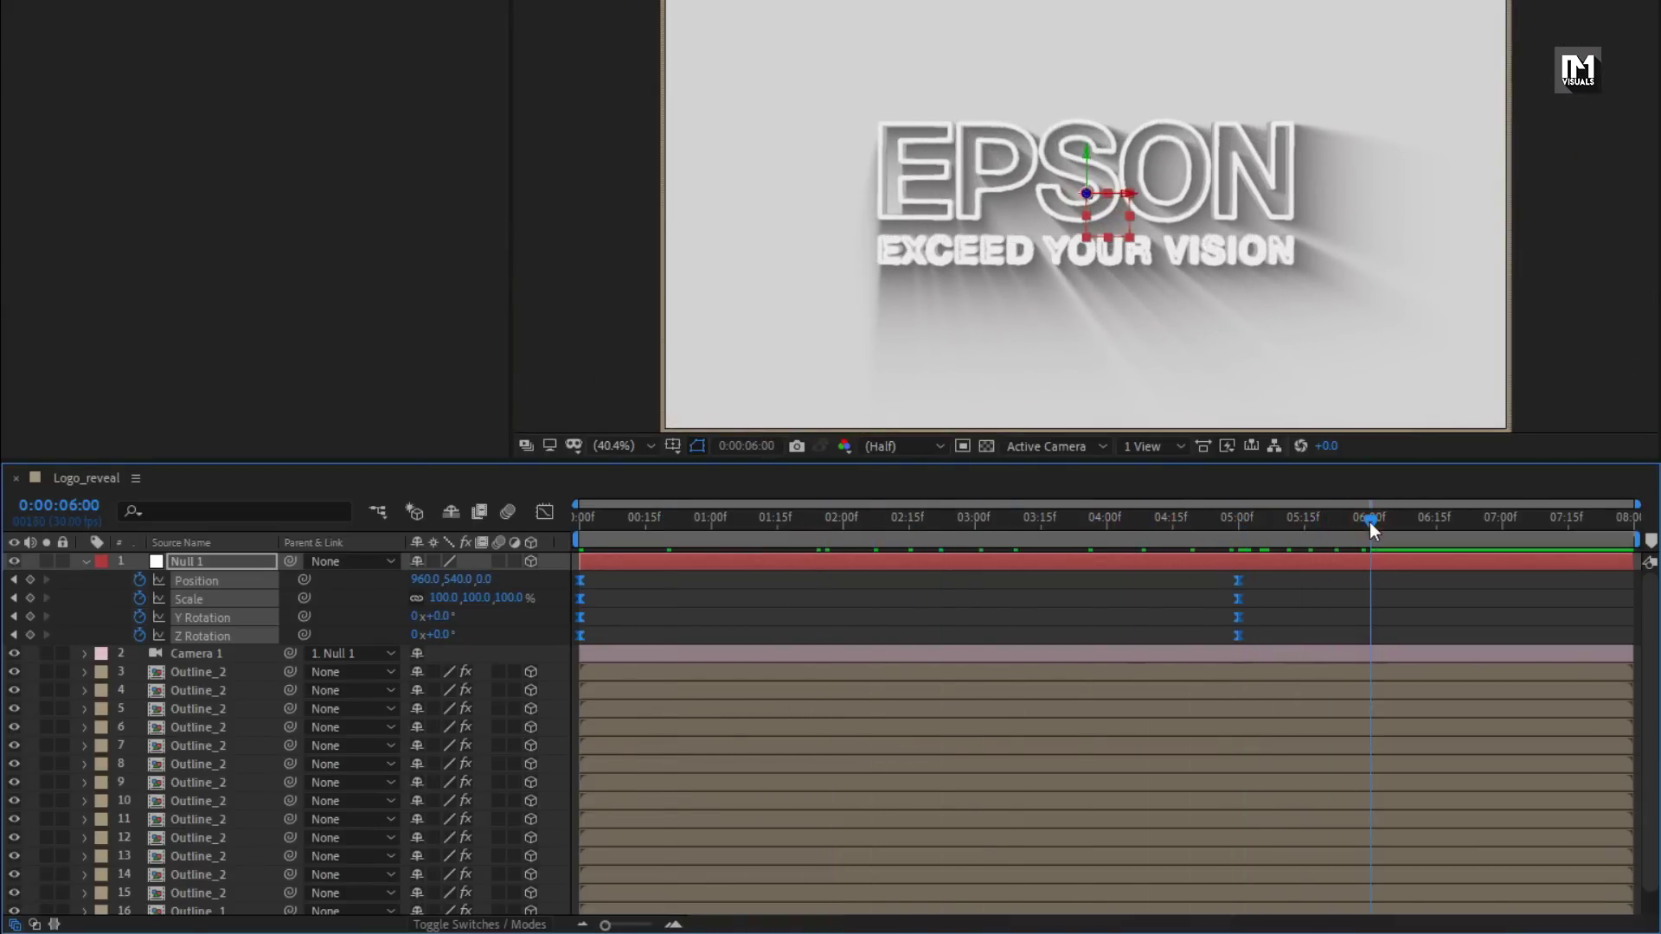
Add a new 3D Null 2 and make it Null 1's parent
click(86, 563)
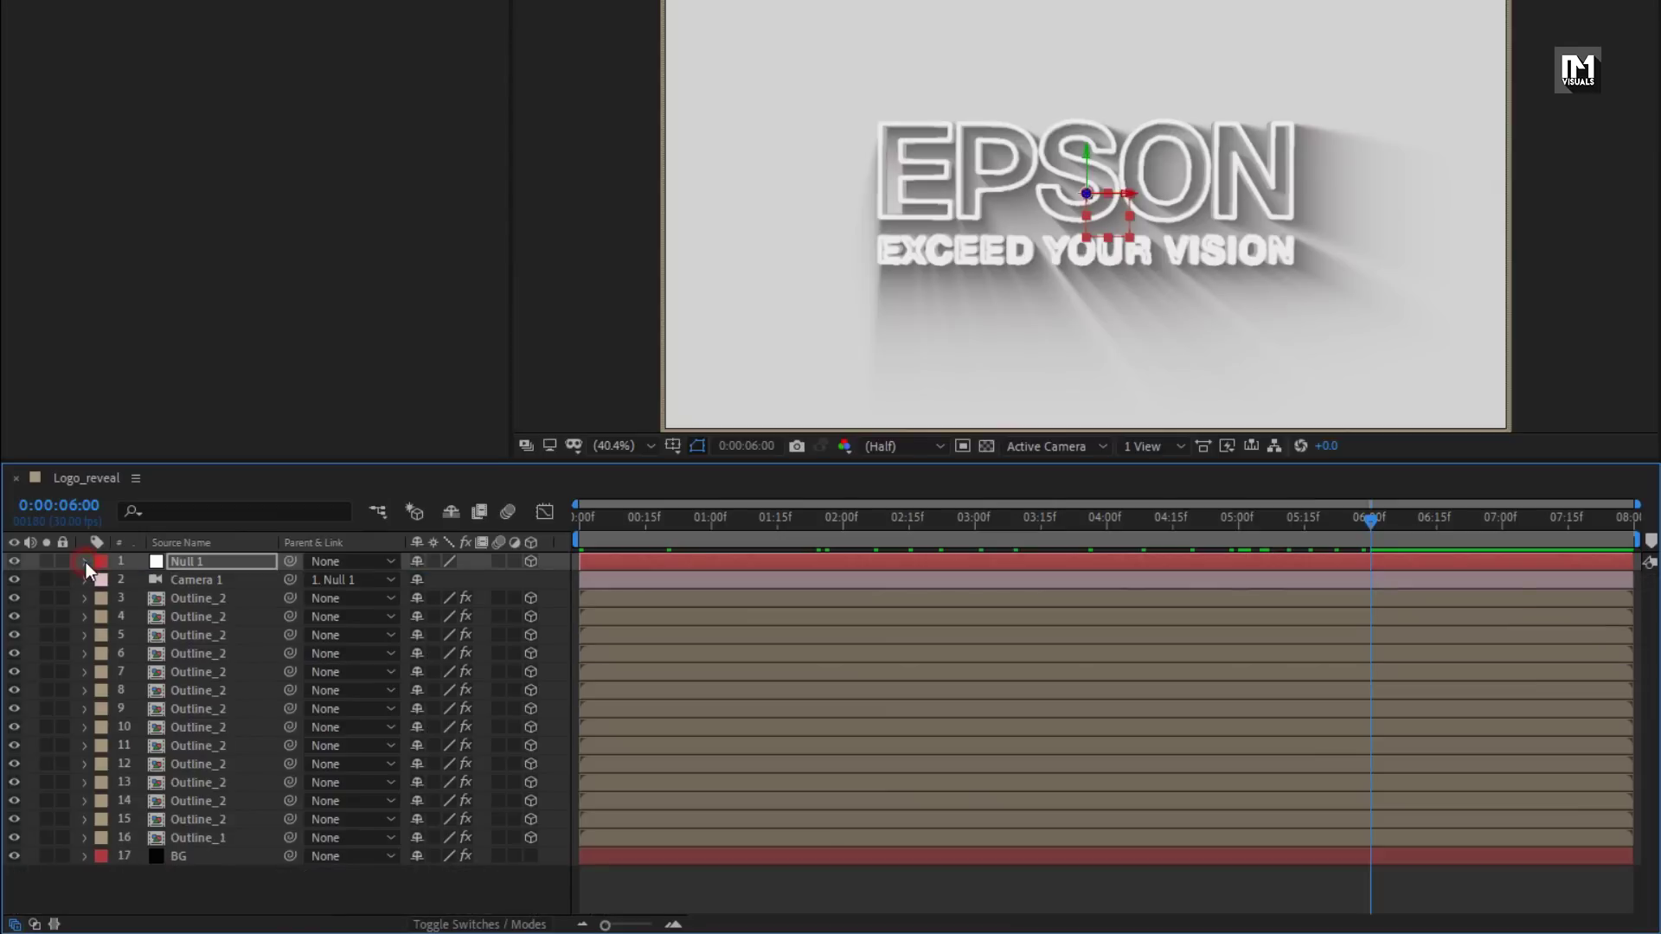
right_click(481, 575)
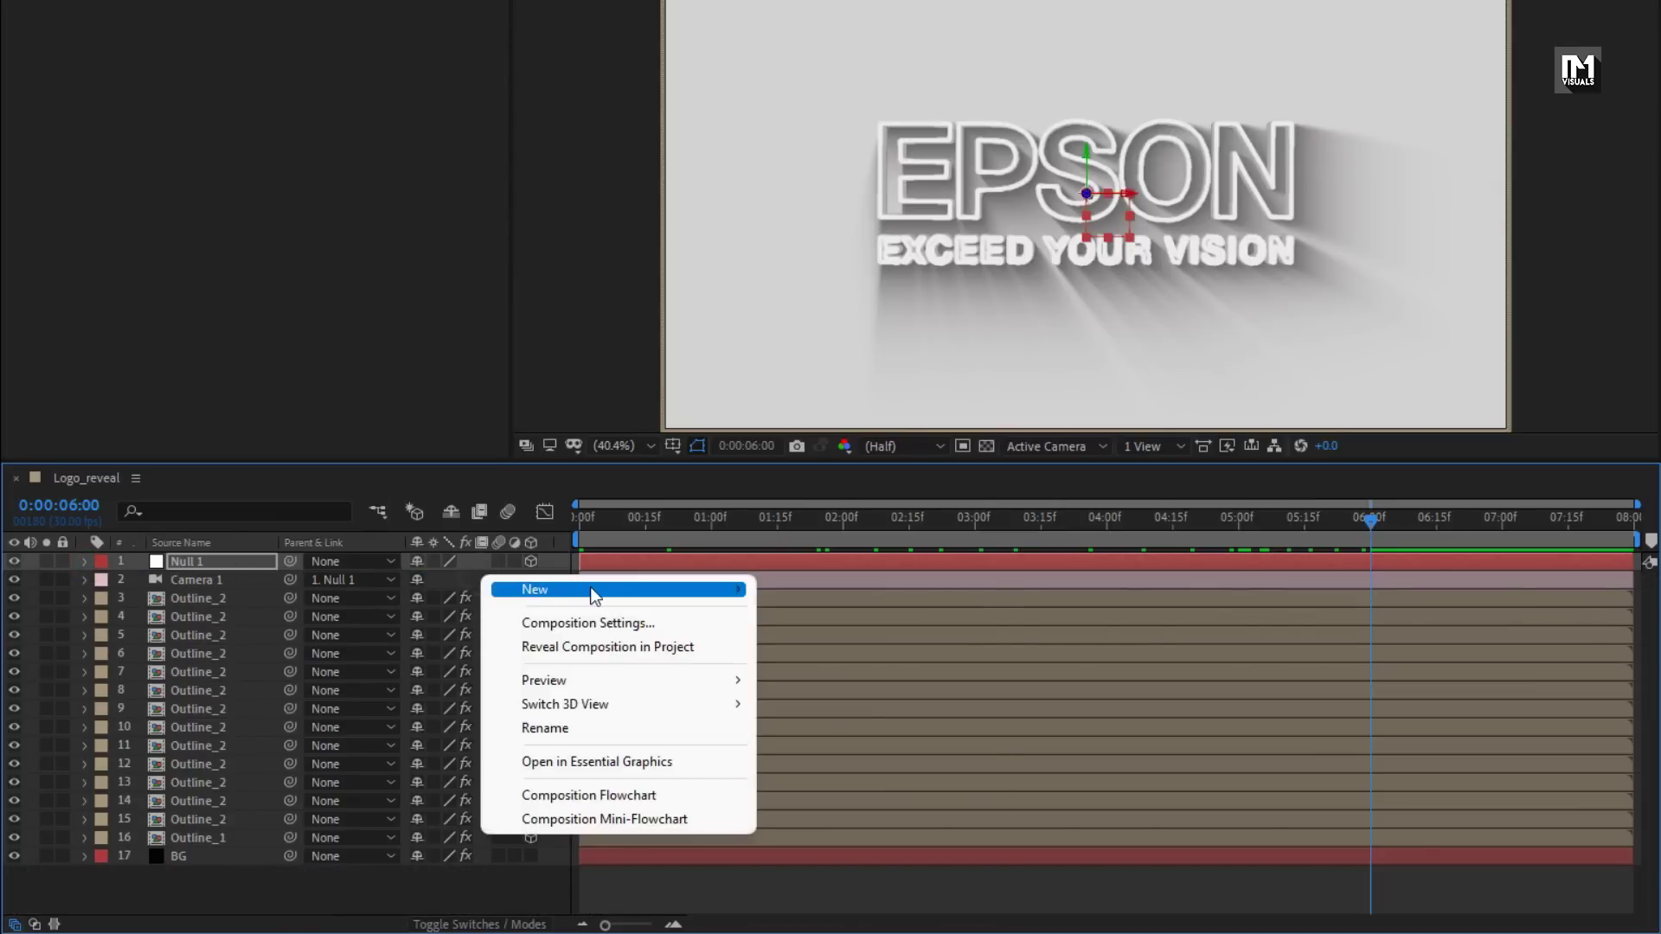
mouse_move(590, 587)
click(822, 719)
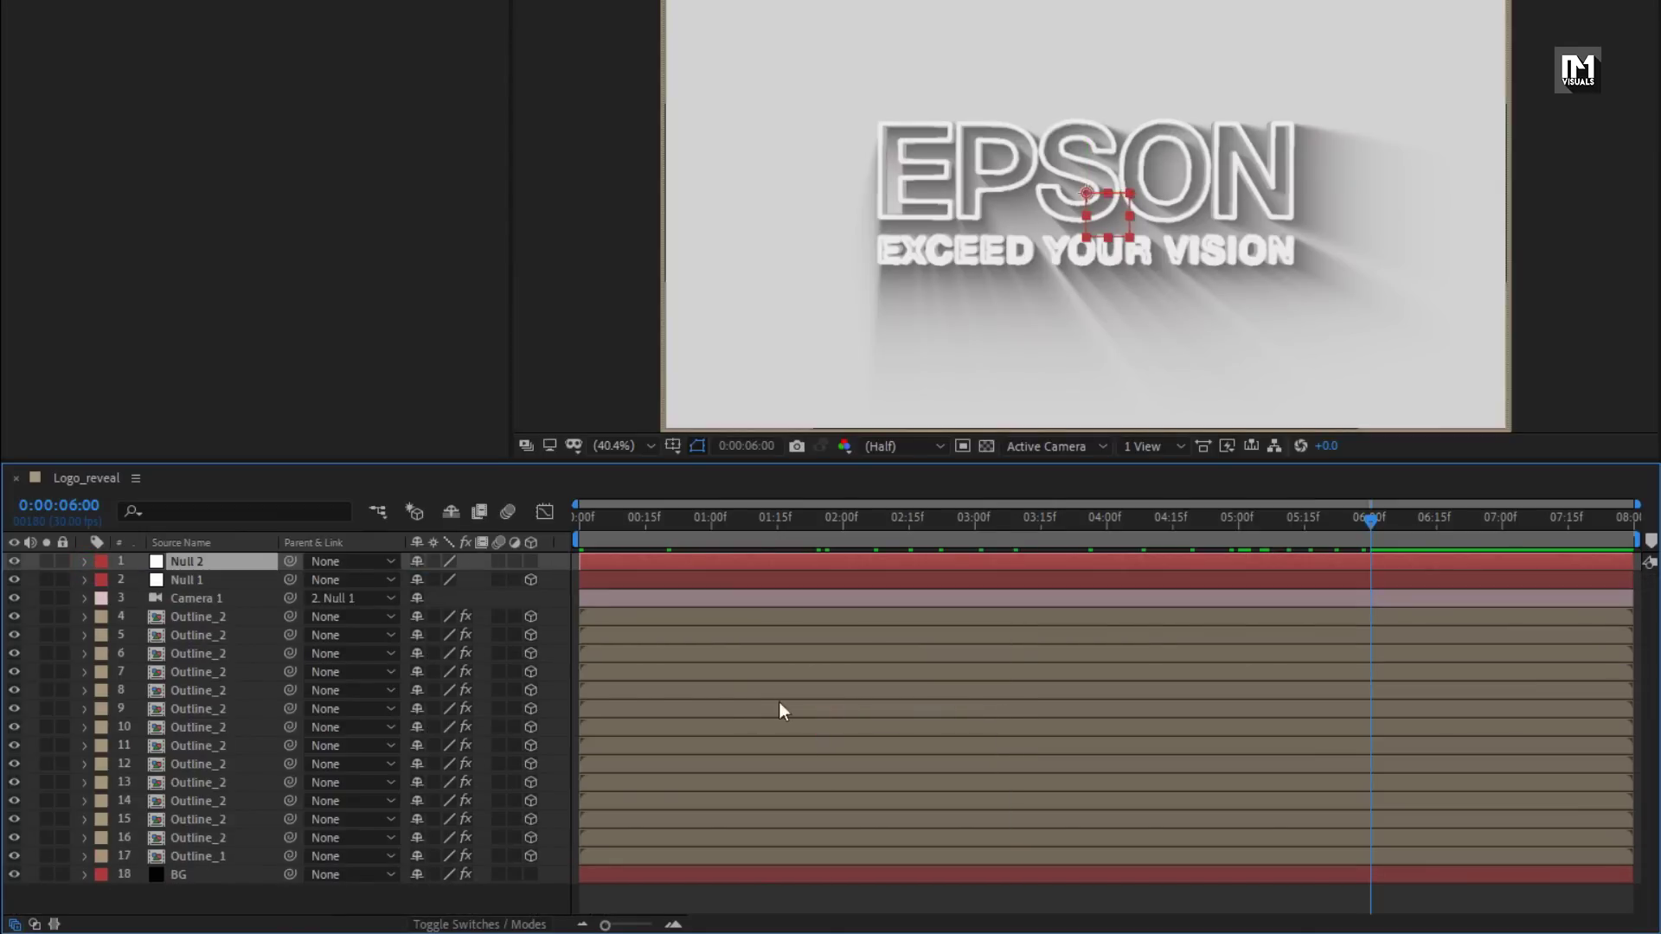
click(532, 559)
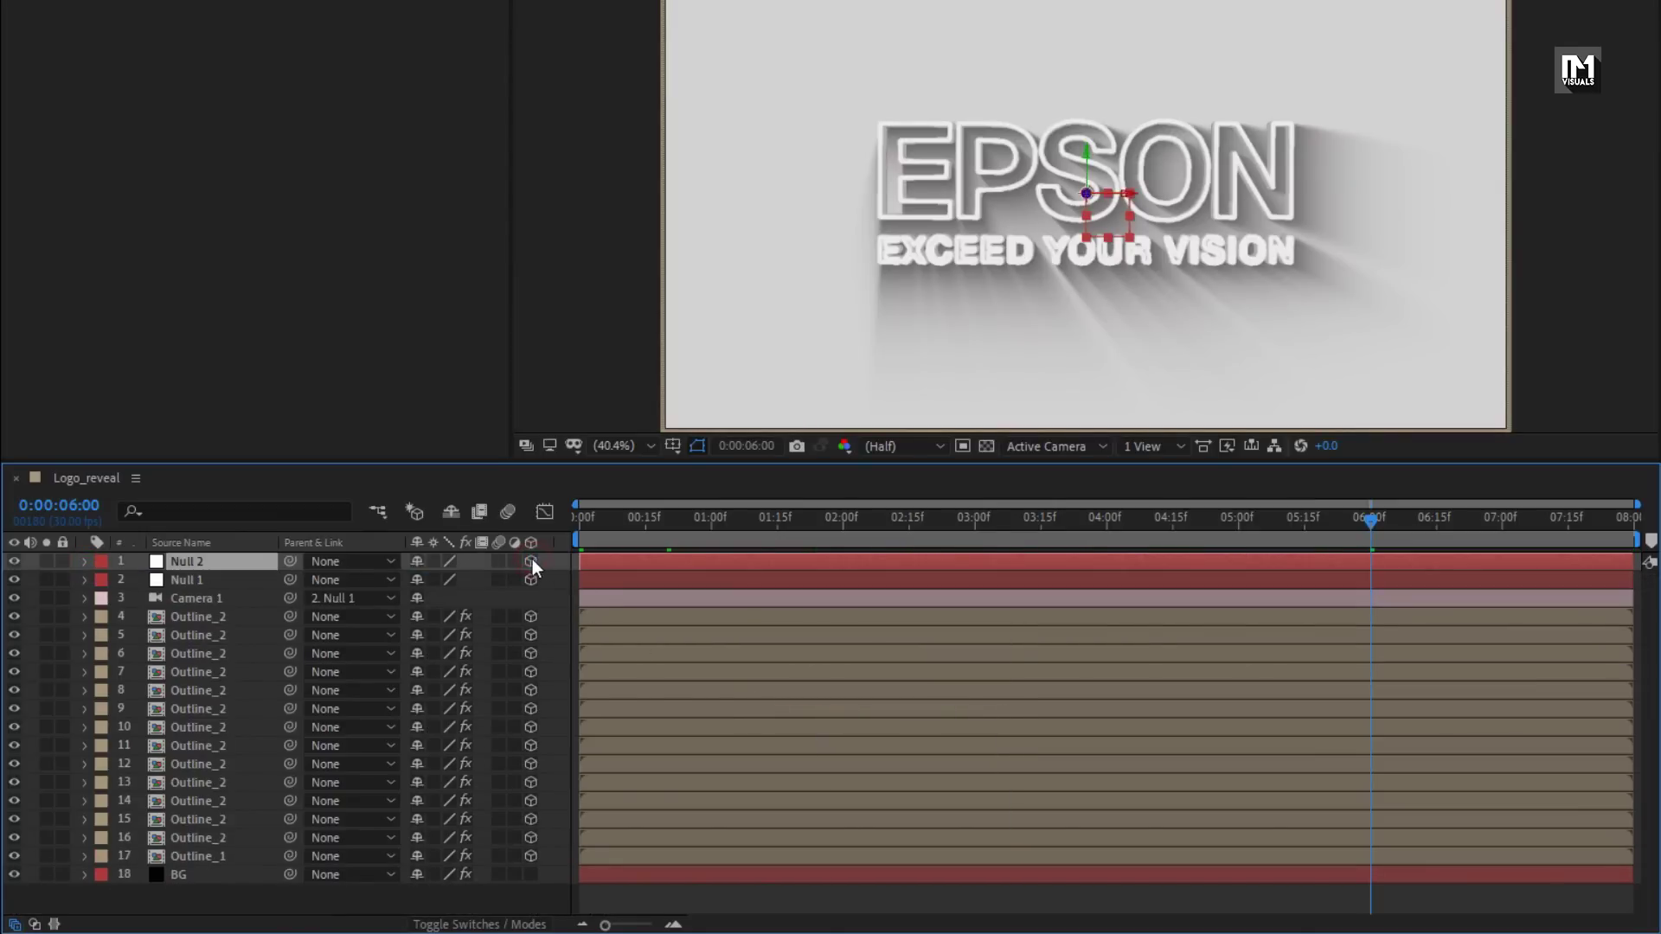
click(229, 582)
click(389, 579)
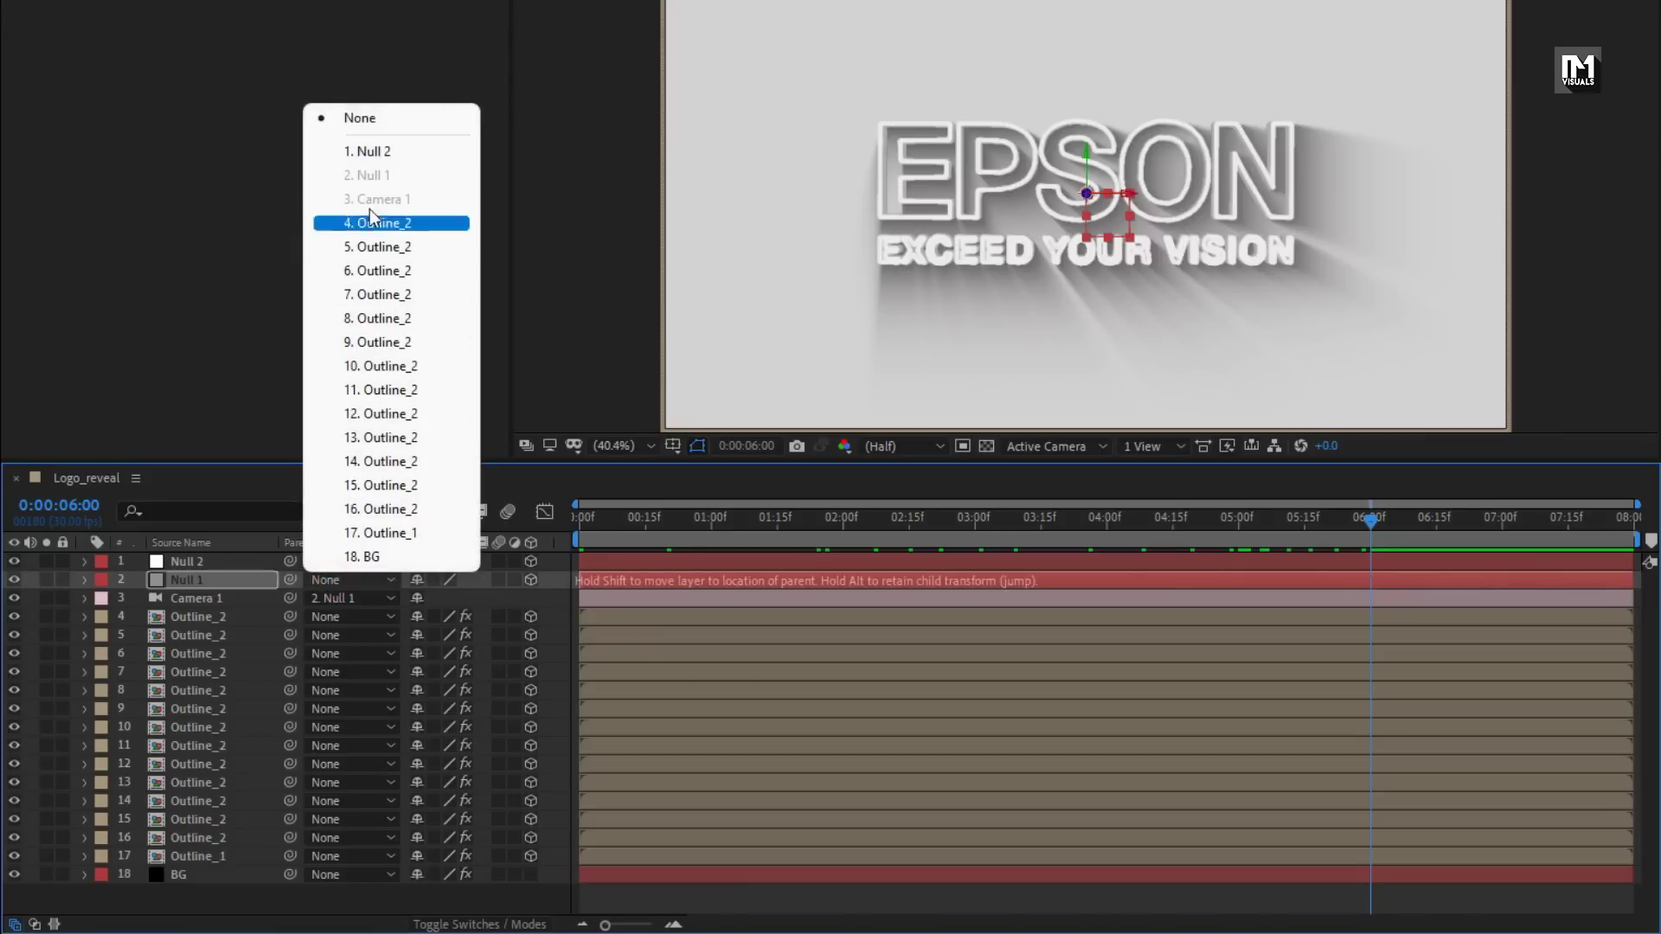
click(377, 151)
Keyframe Null 2's Position Z, offset at the start and -136 at 7:29
key(p)
click(222, 564)
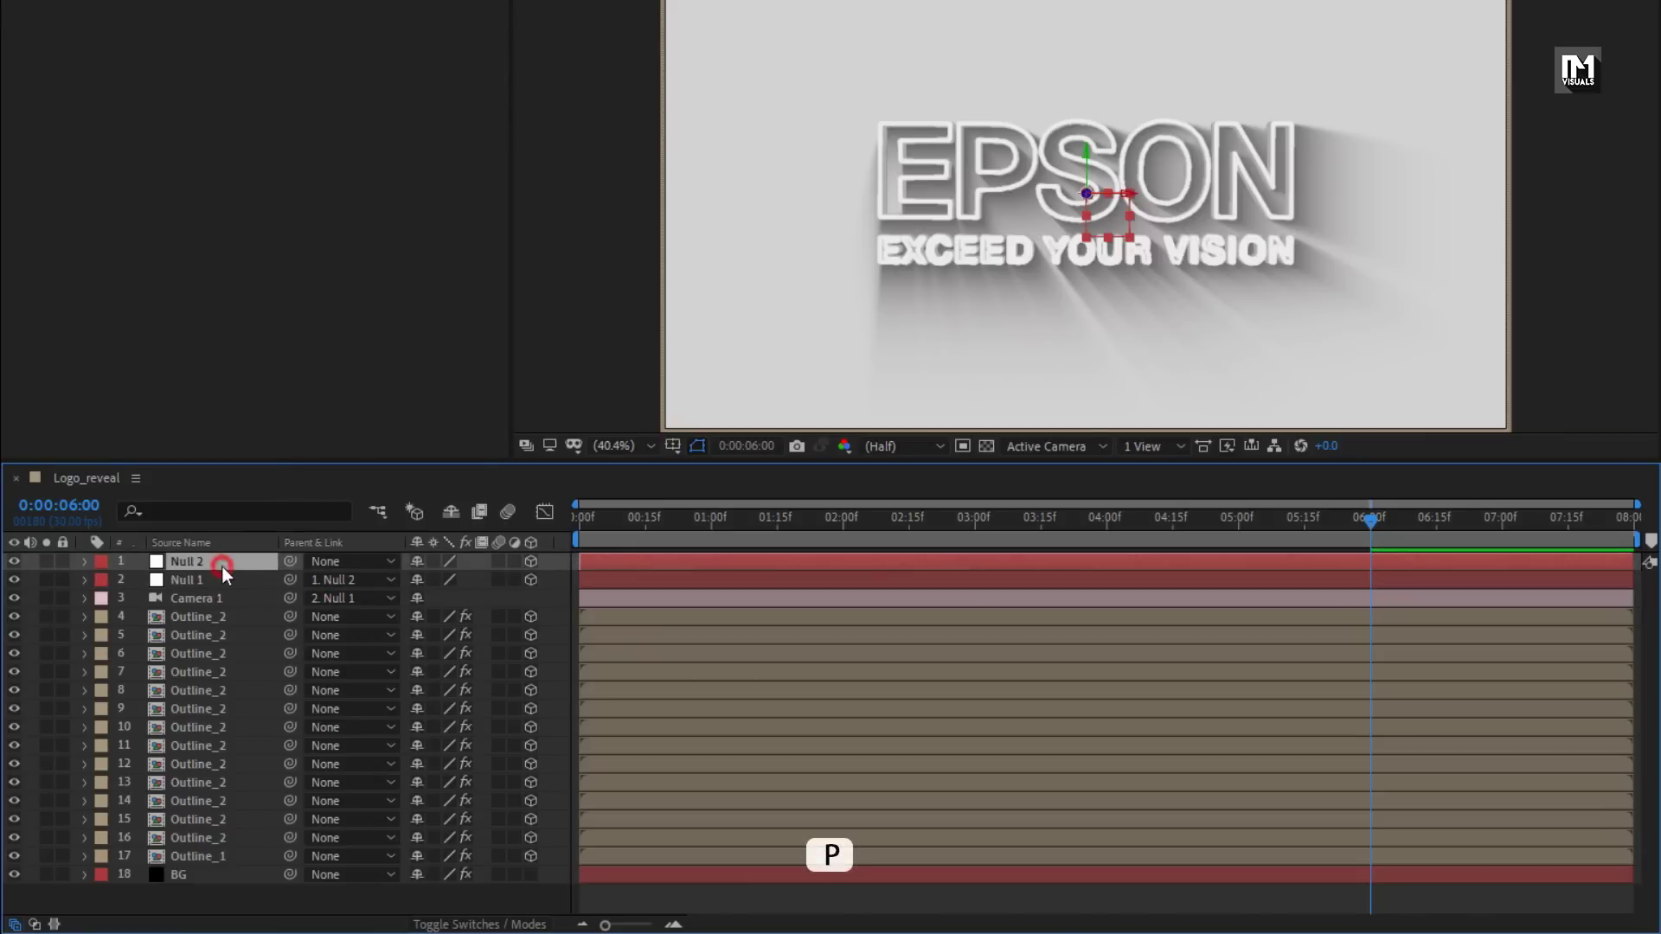
key(p)
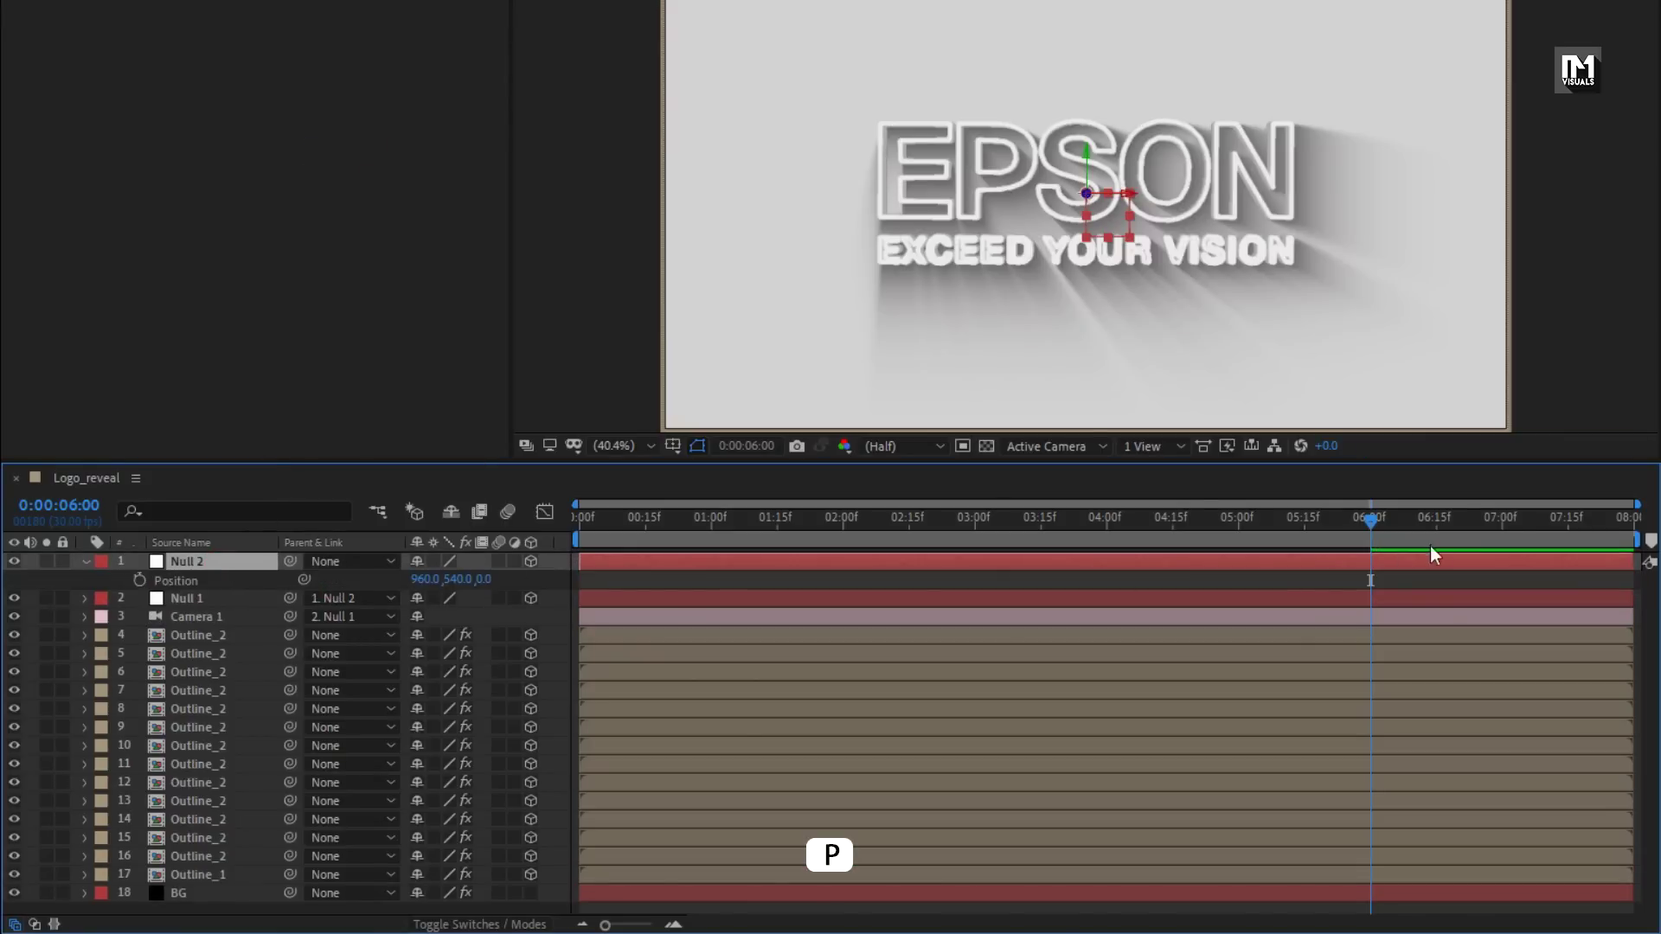
drag(1527, 526, 1619, 519)
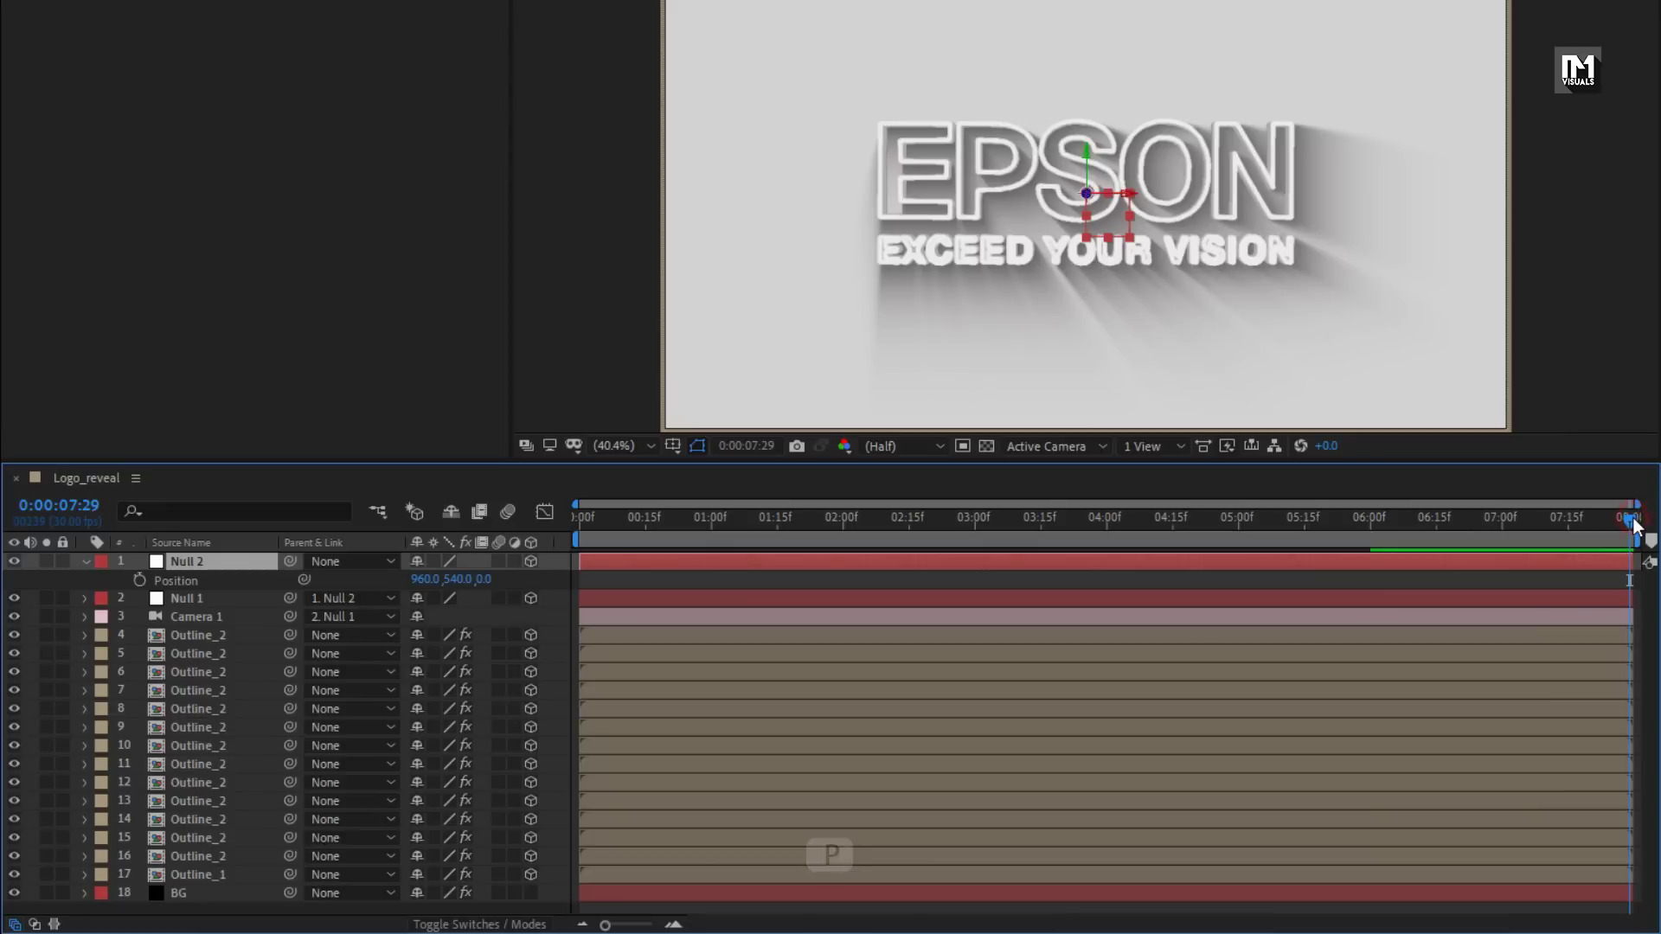
click(140, 581)
drag(622, 526, 467, 521)
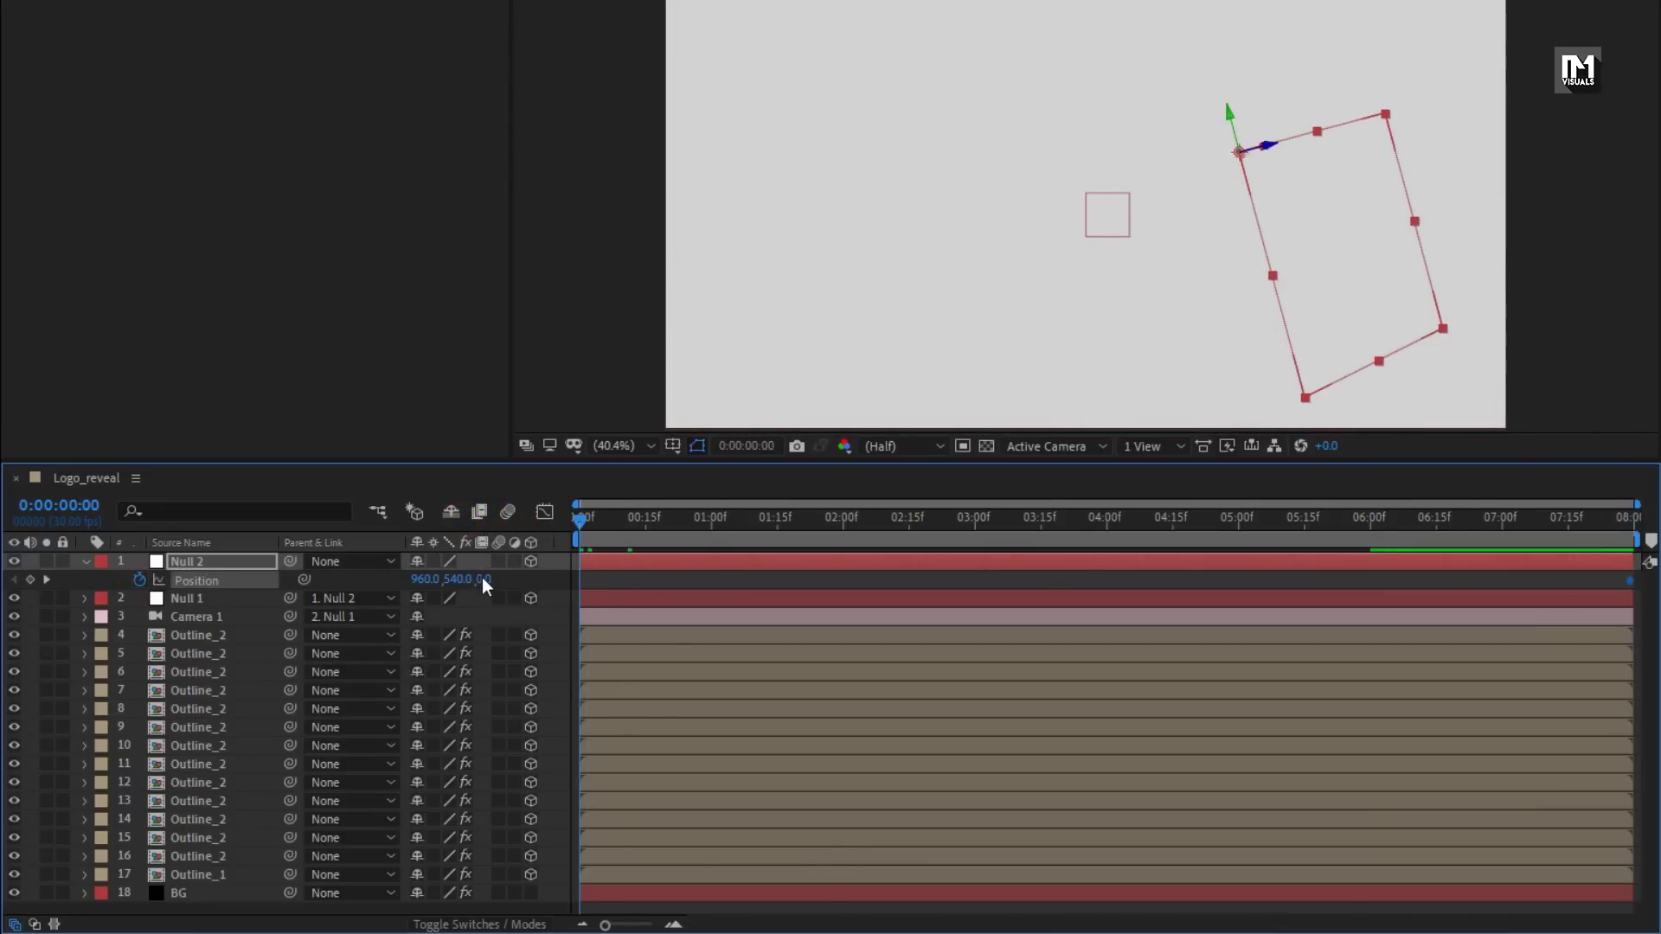
drag(483, 580, 1658, 522)
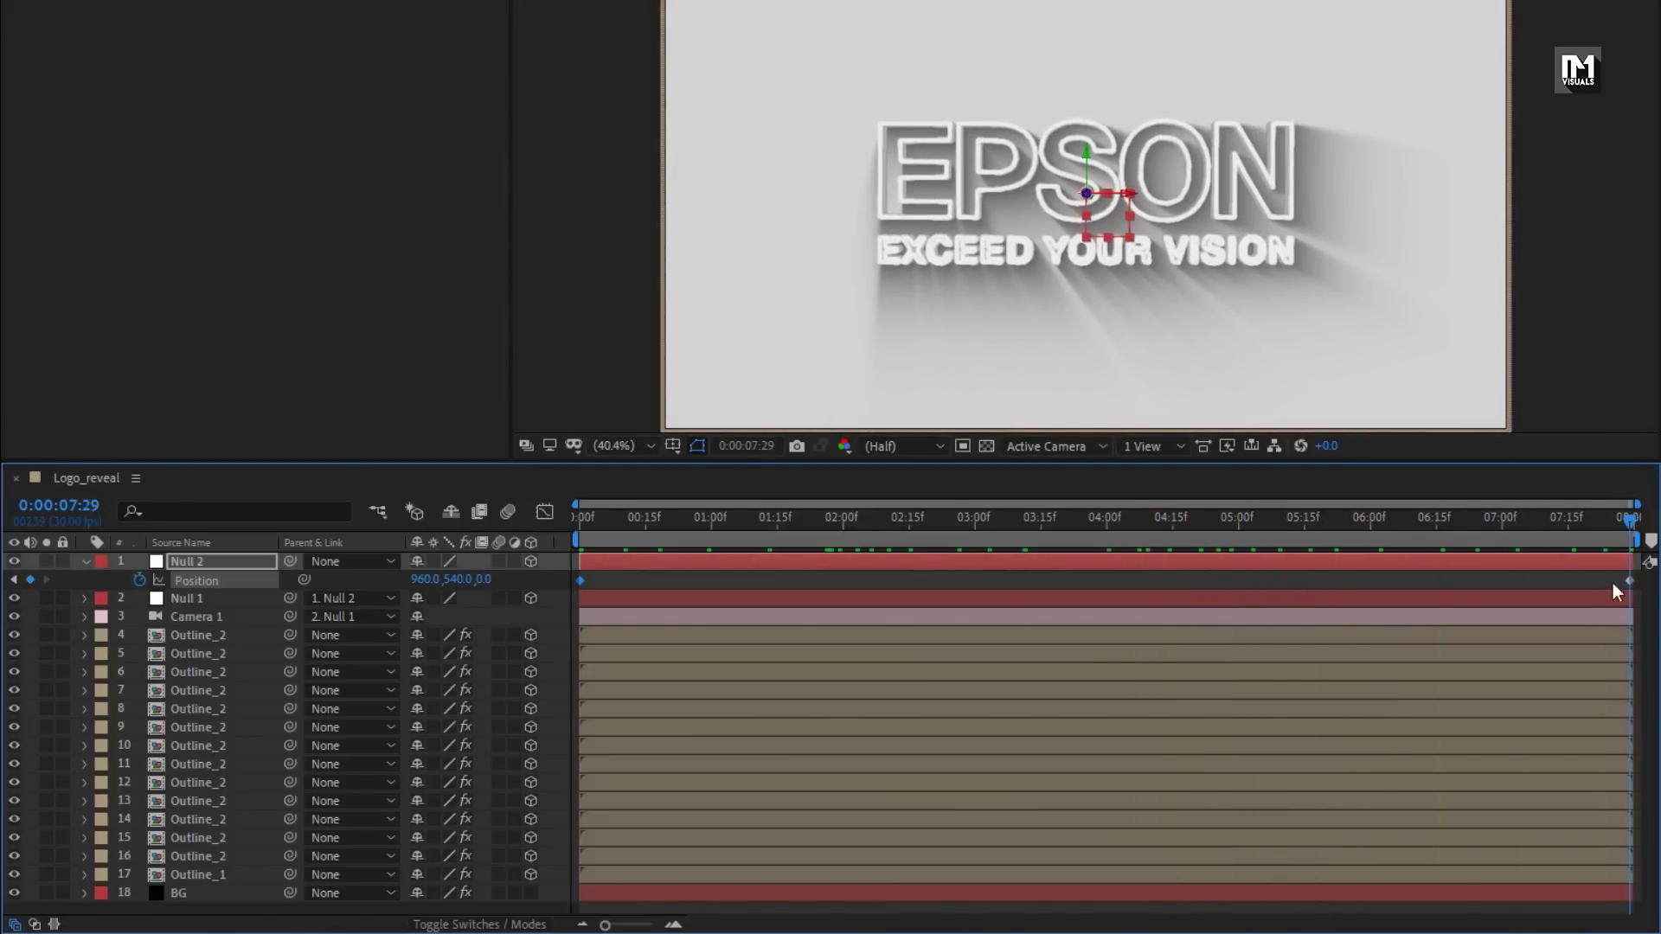
drag(482, 579, 332, 577)
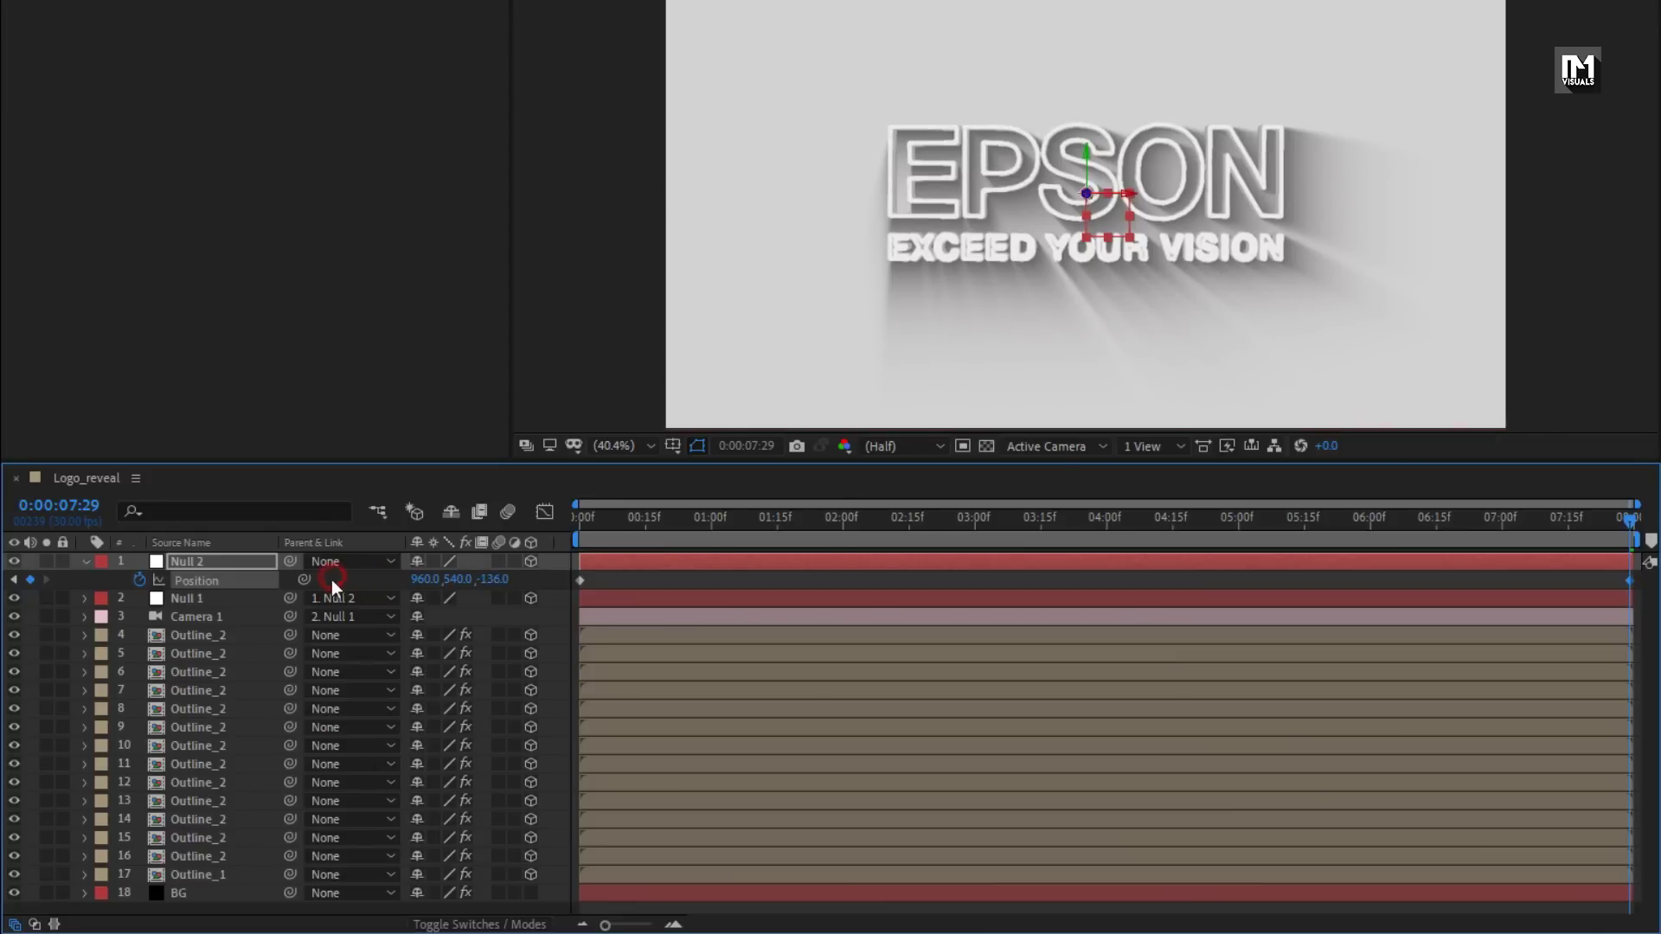
drag(595, 523, 1652, 531)
click(85, 562)
Create a new composition named Glossy_logo
key(ctrl+n)
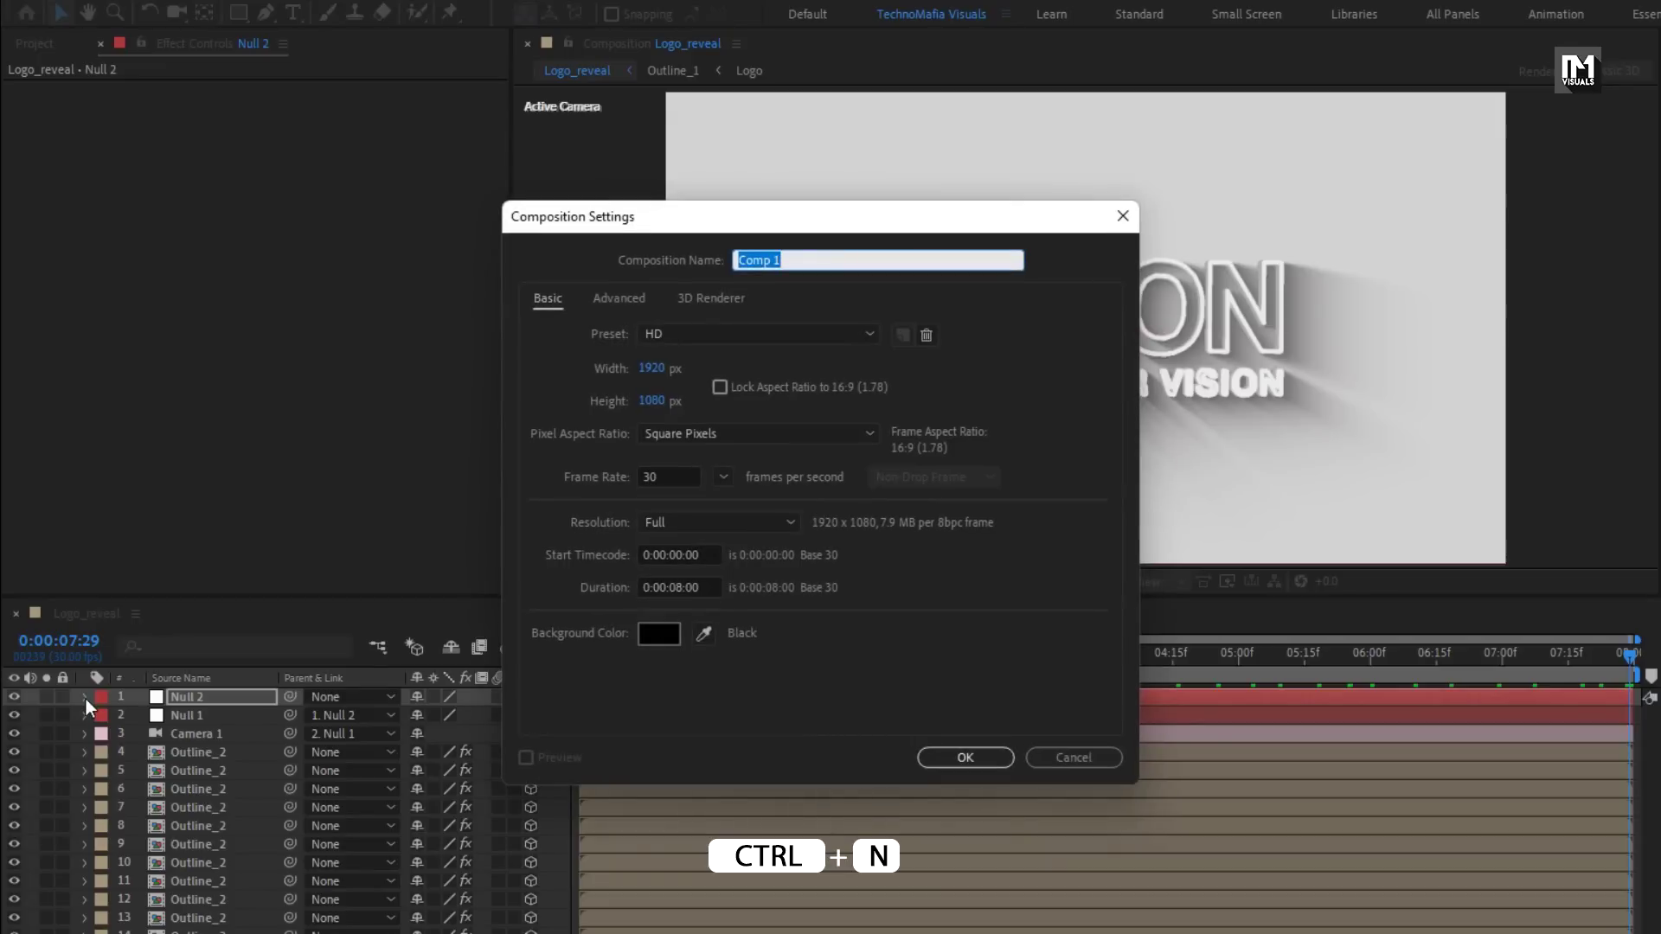
text(Glossy_logo)
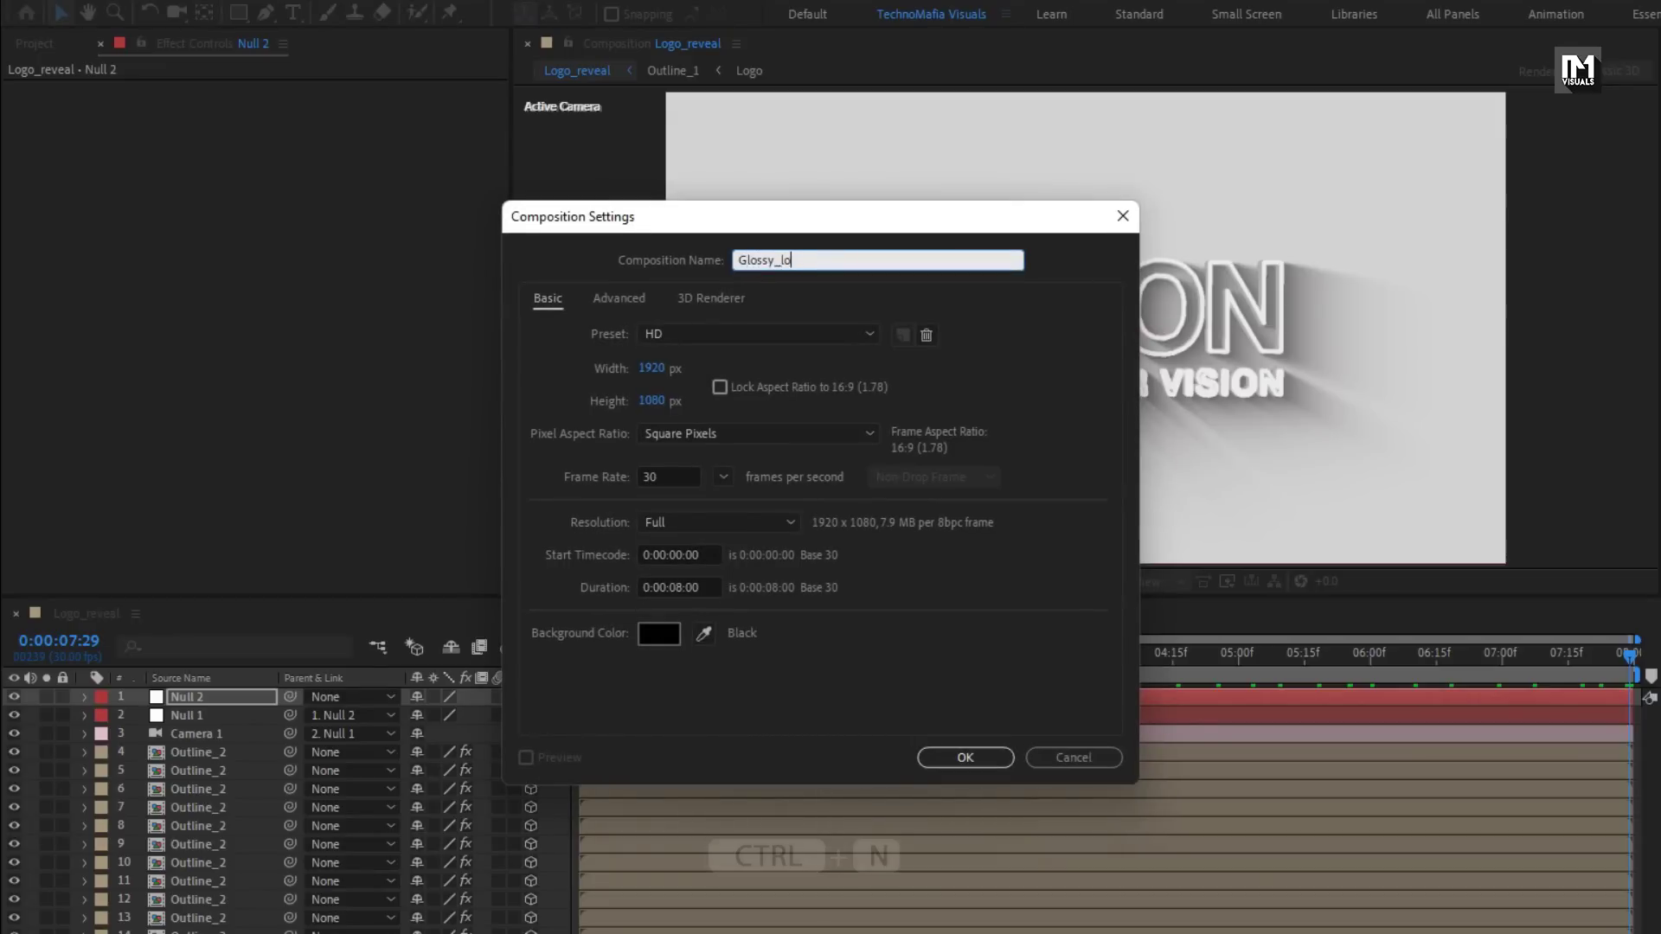
click(957, 756)
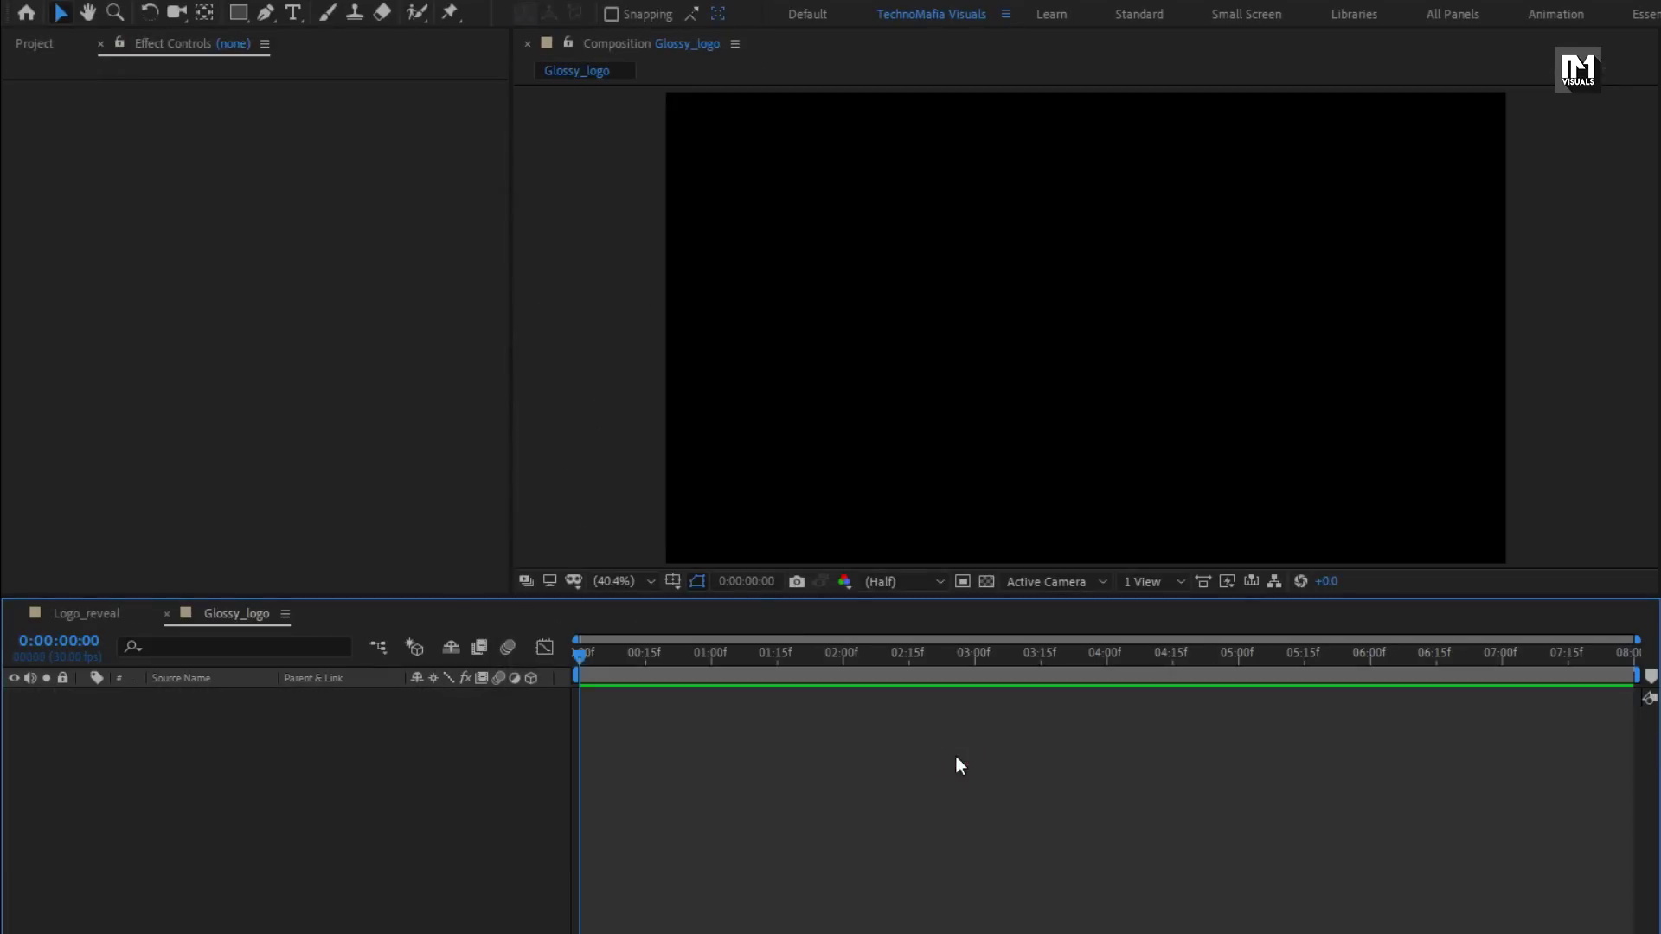
Add the Reflection image to Glossy_logo and scale it to 25%
click(44, 49)
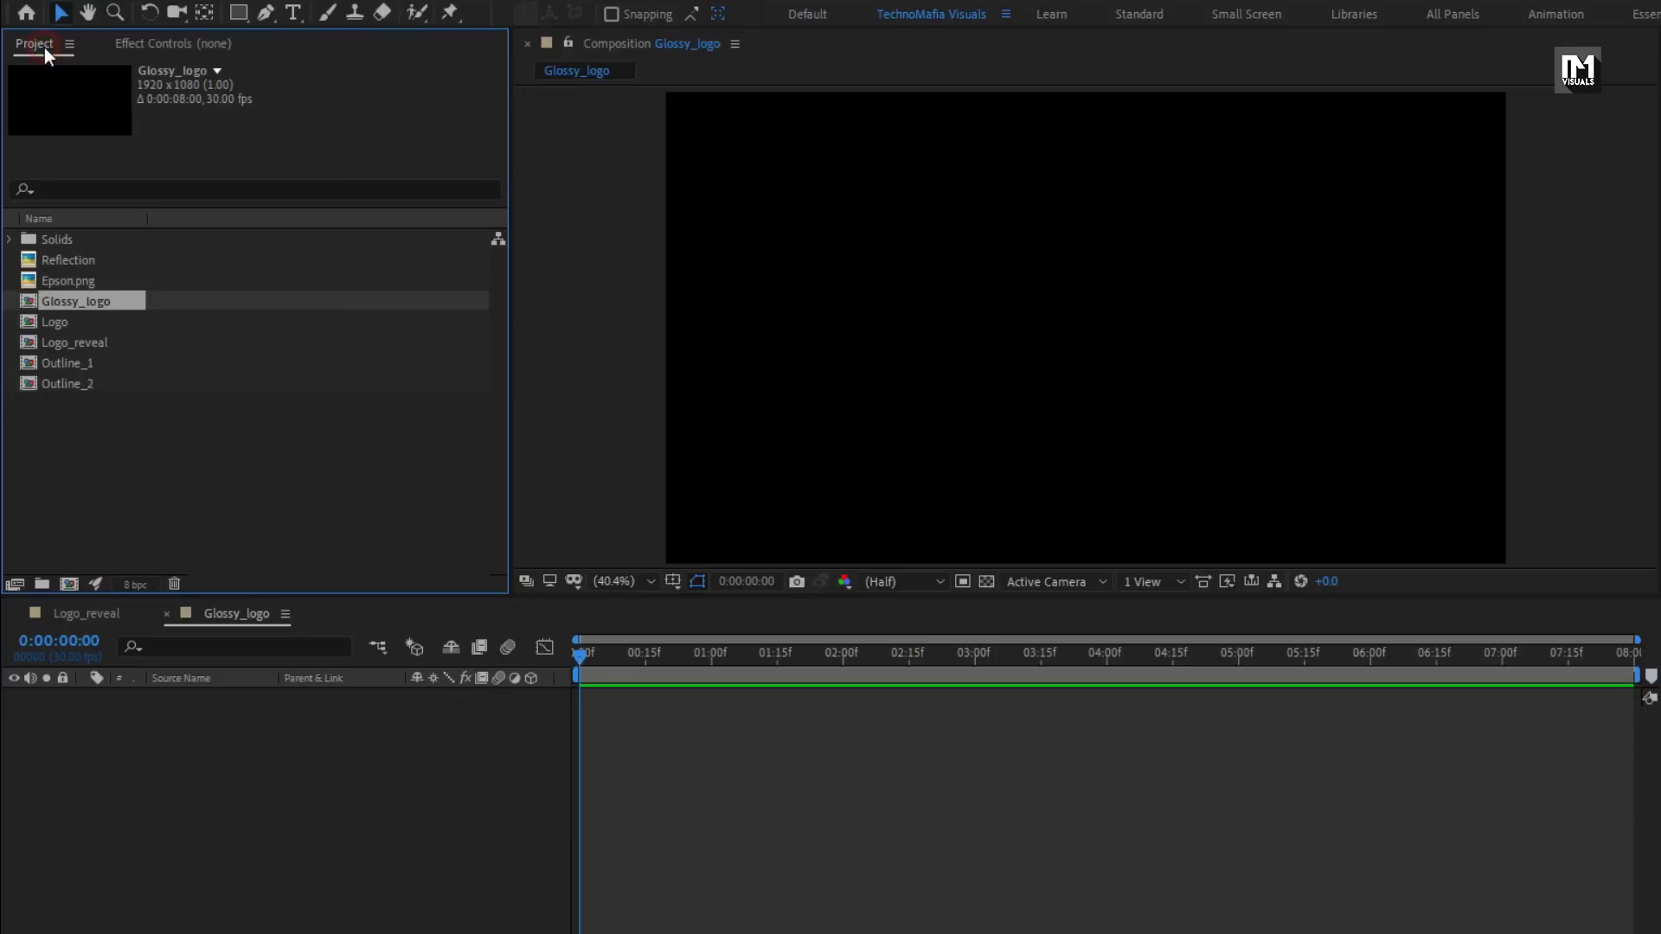
click(66, 262)
drag(66, 262, 277, 782)
key(s)
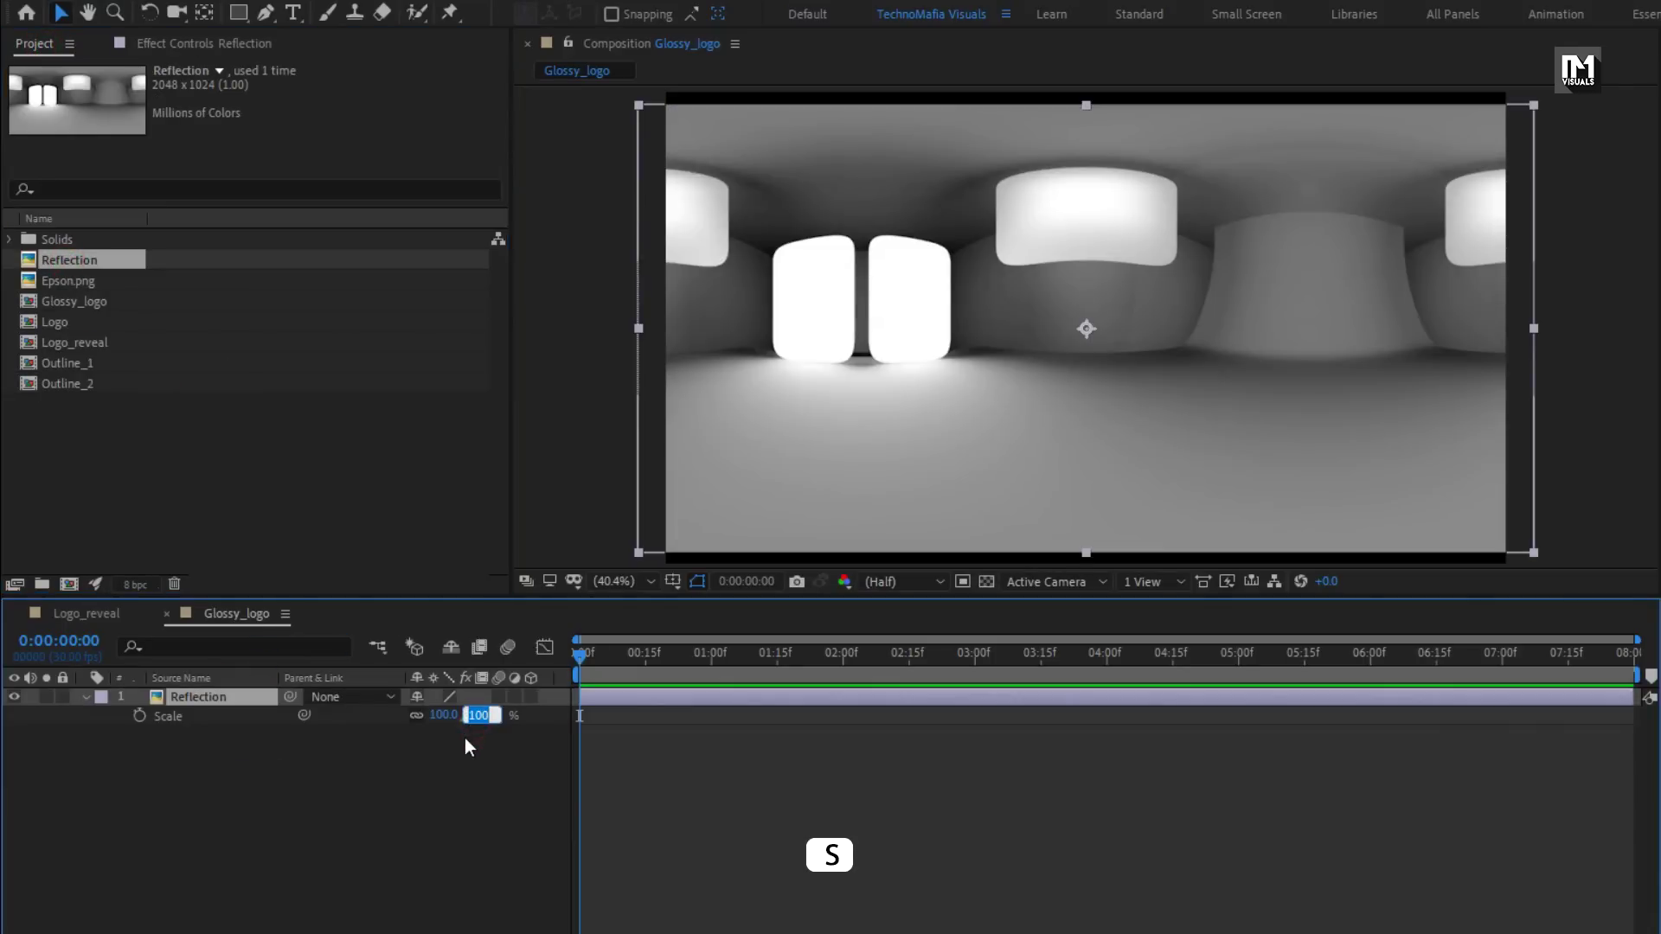
text(25)
key(Return)
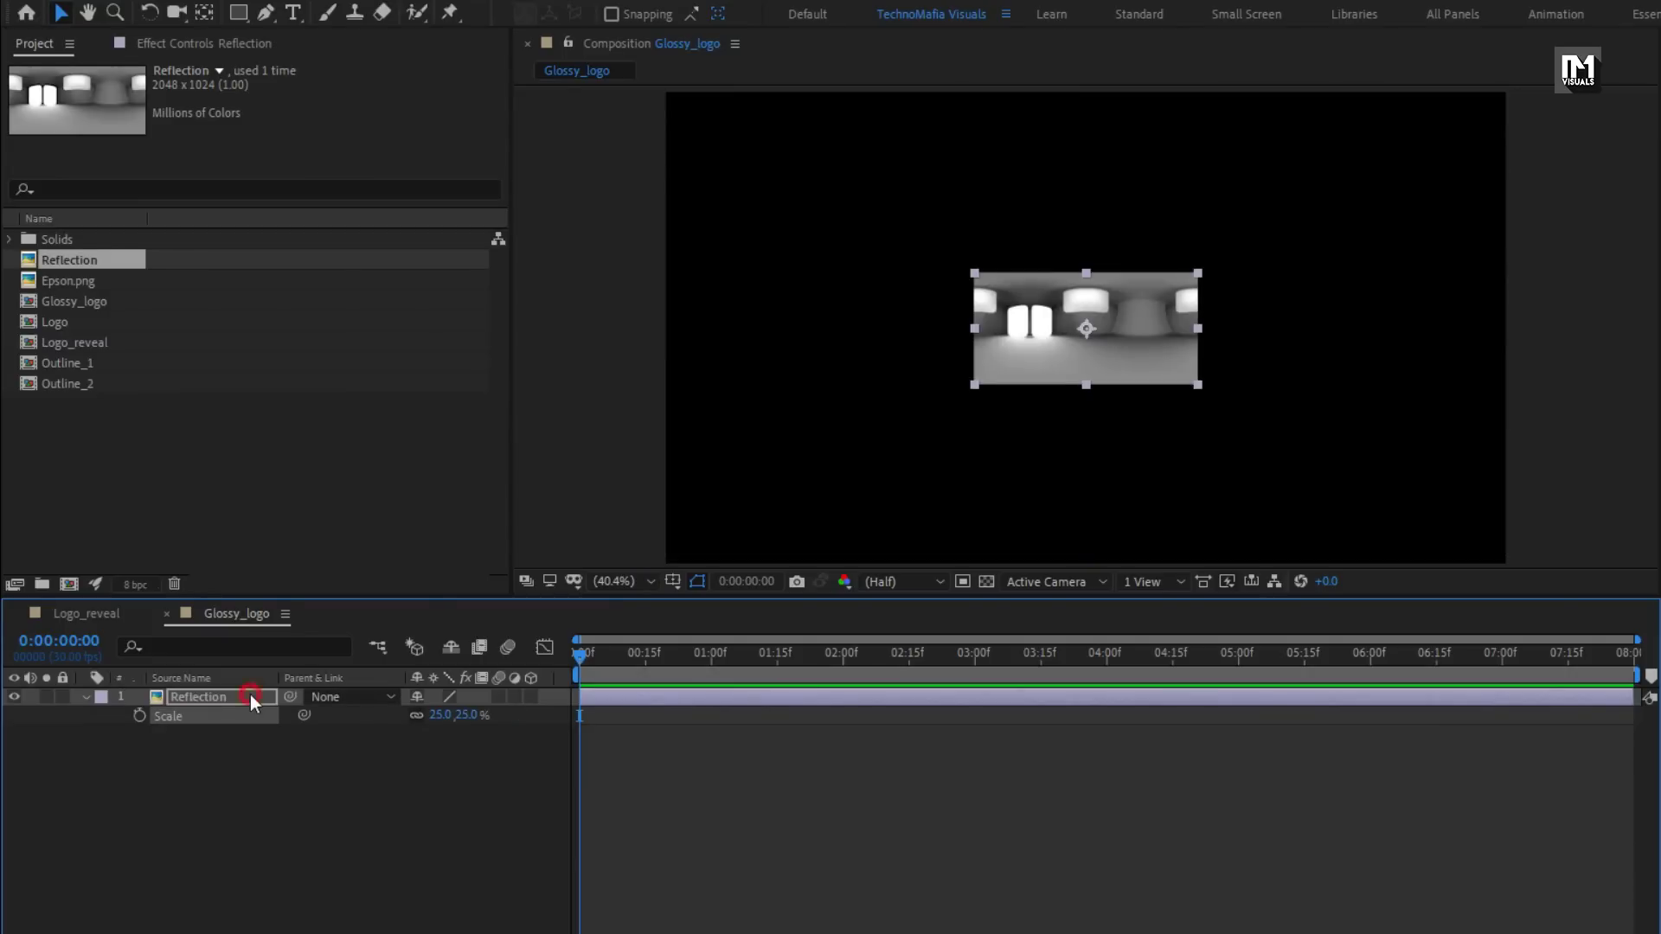
click(1382, 69)
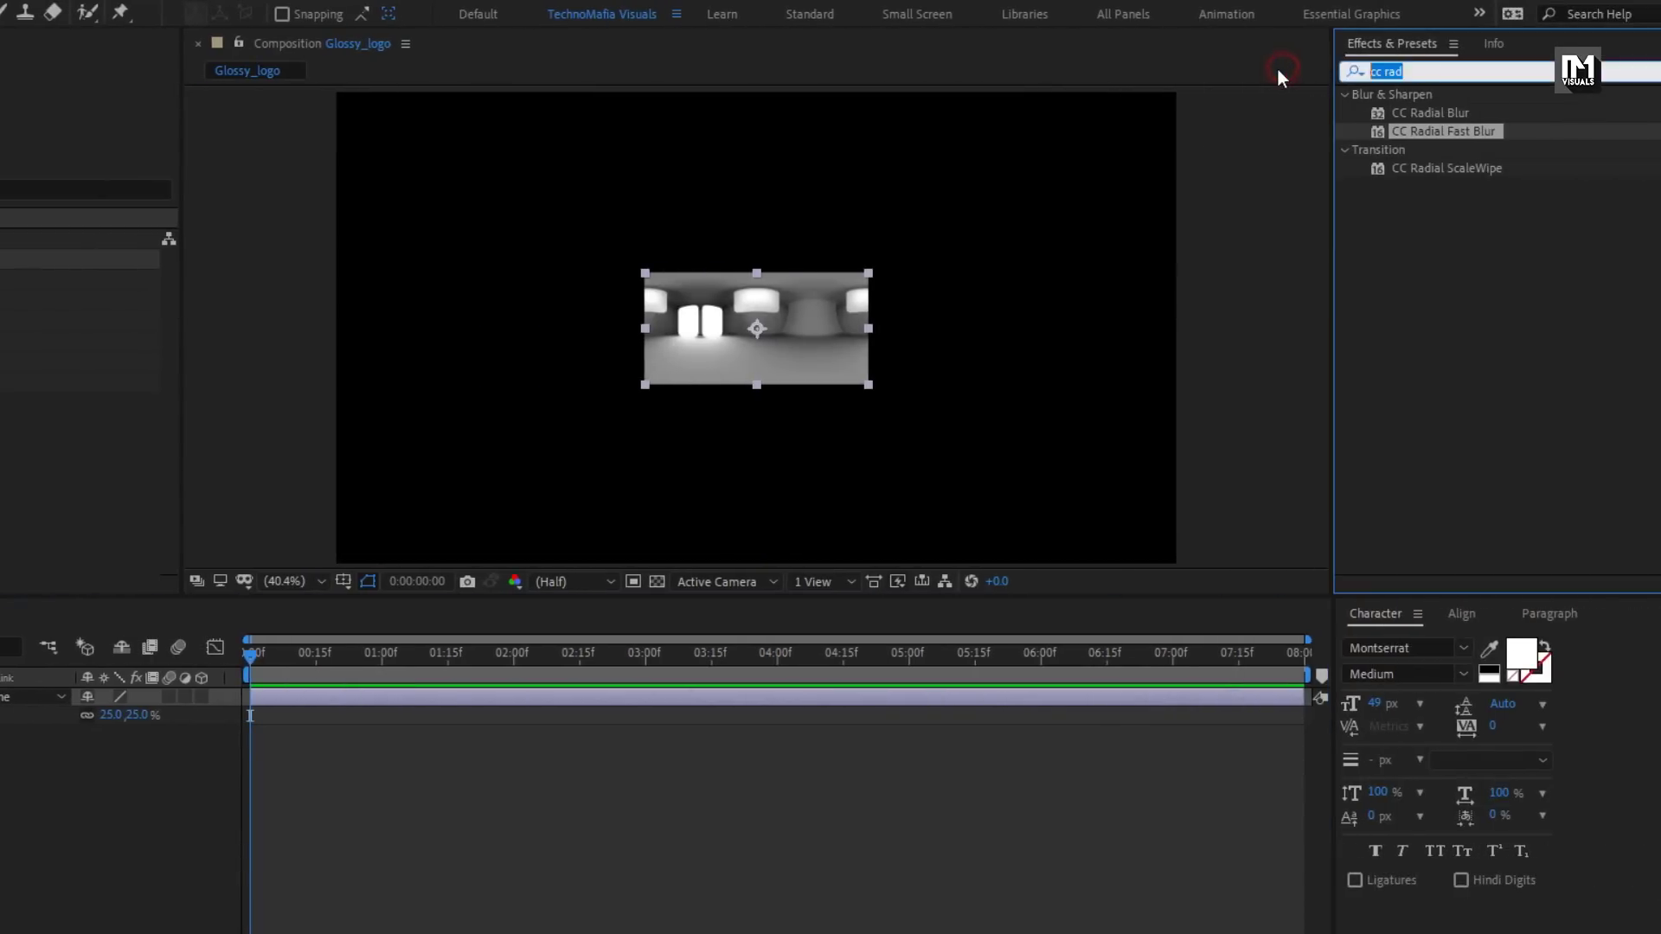
Apply Motion Tile to Reflection with a taller output height and Mirror Edges on
text(motio)
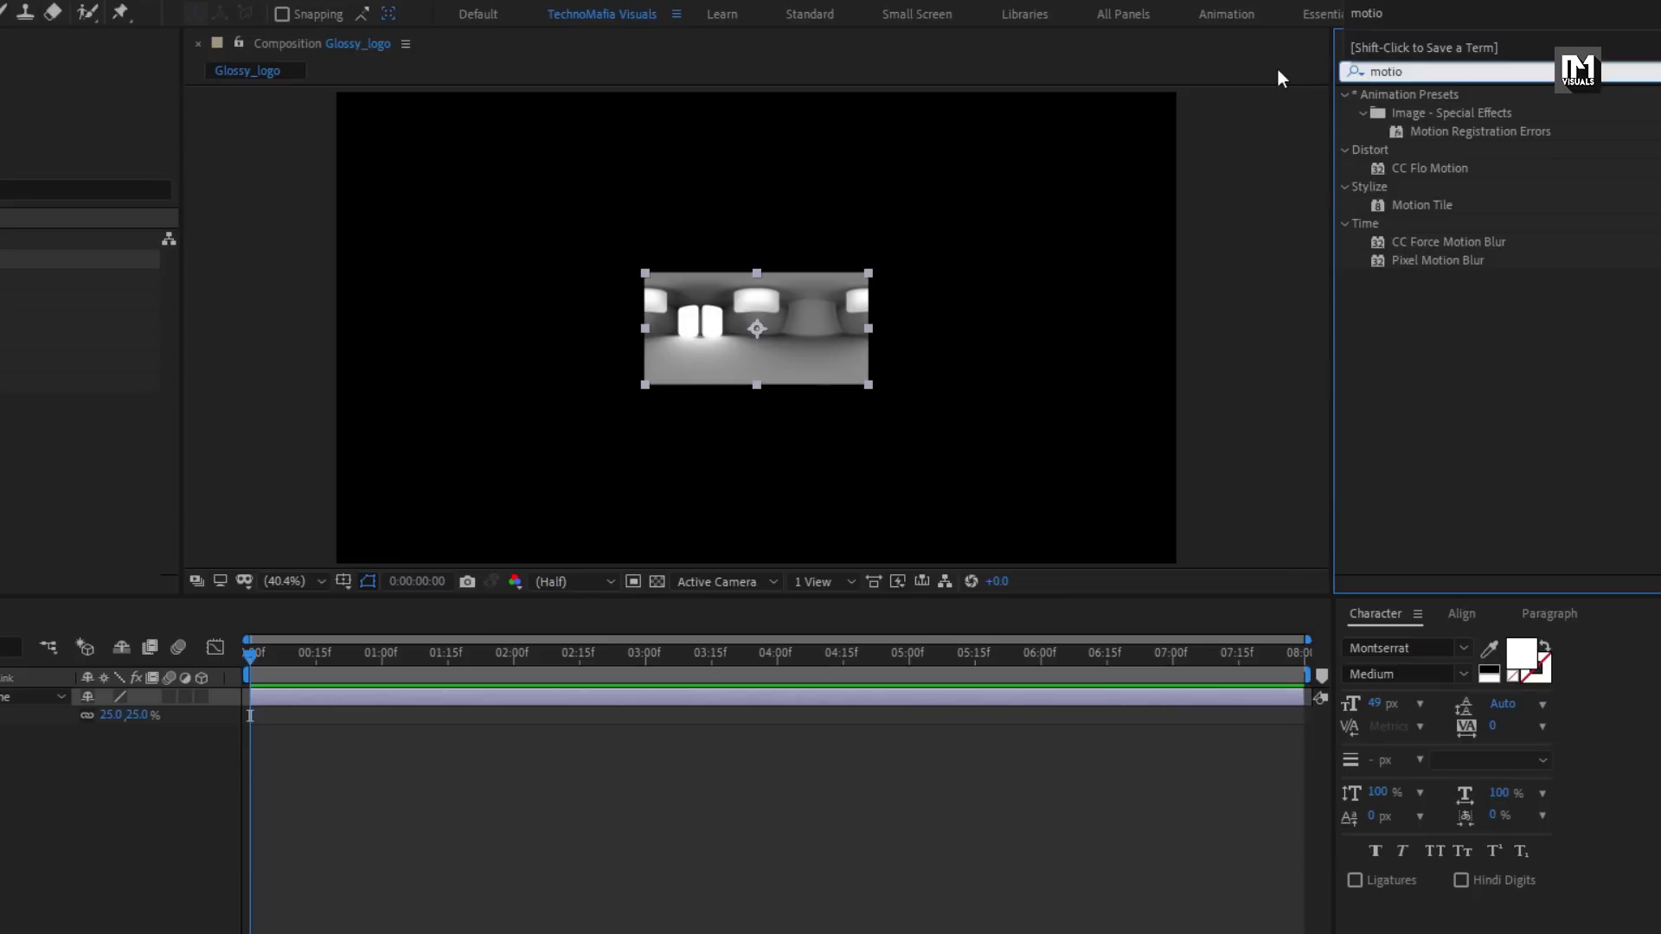
click(1415, 201)
drag(1074, 255, 753, 308)
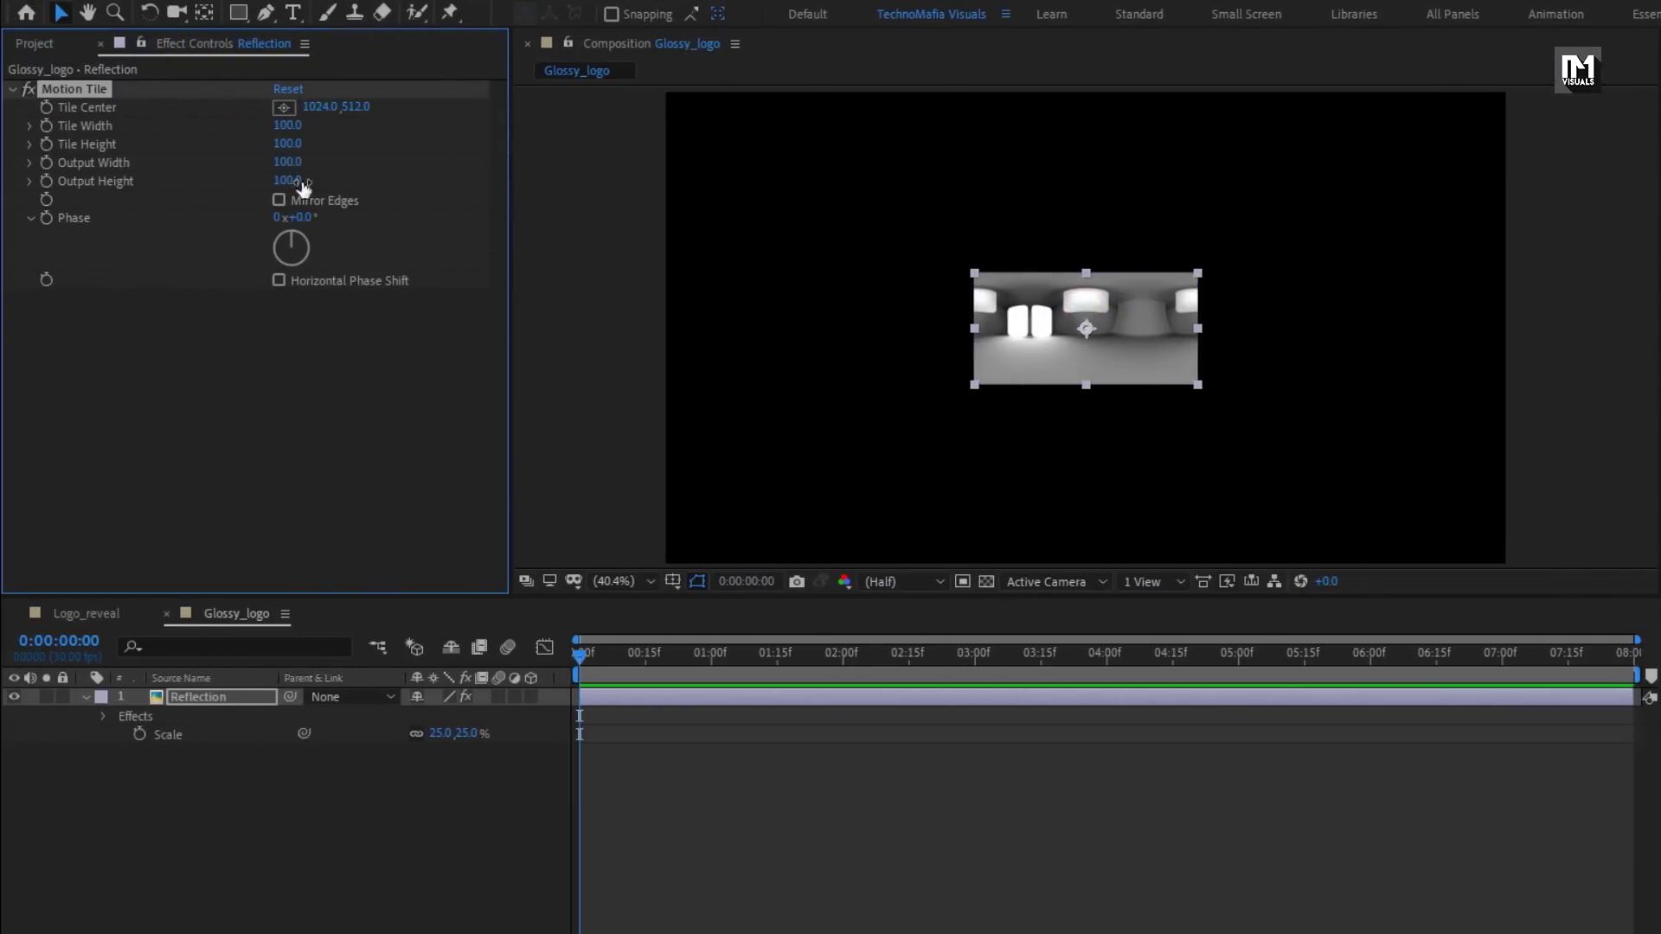
mouse_move(303, 186)
mouse_down()
mouse_move(288, 172)
mouse_move(315, 172)
mouse_move(289, 164)
mouse_move(330, 169)
mouse_up()
click(279, 201)
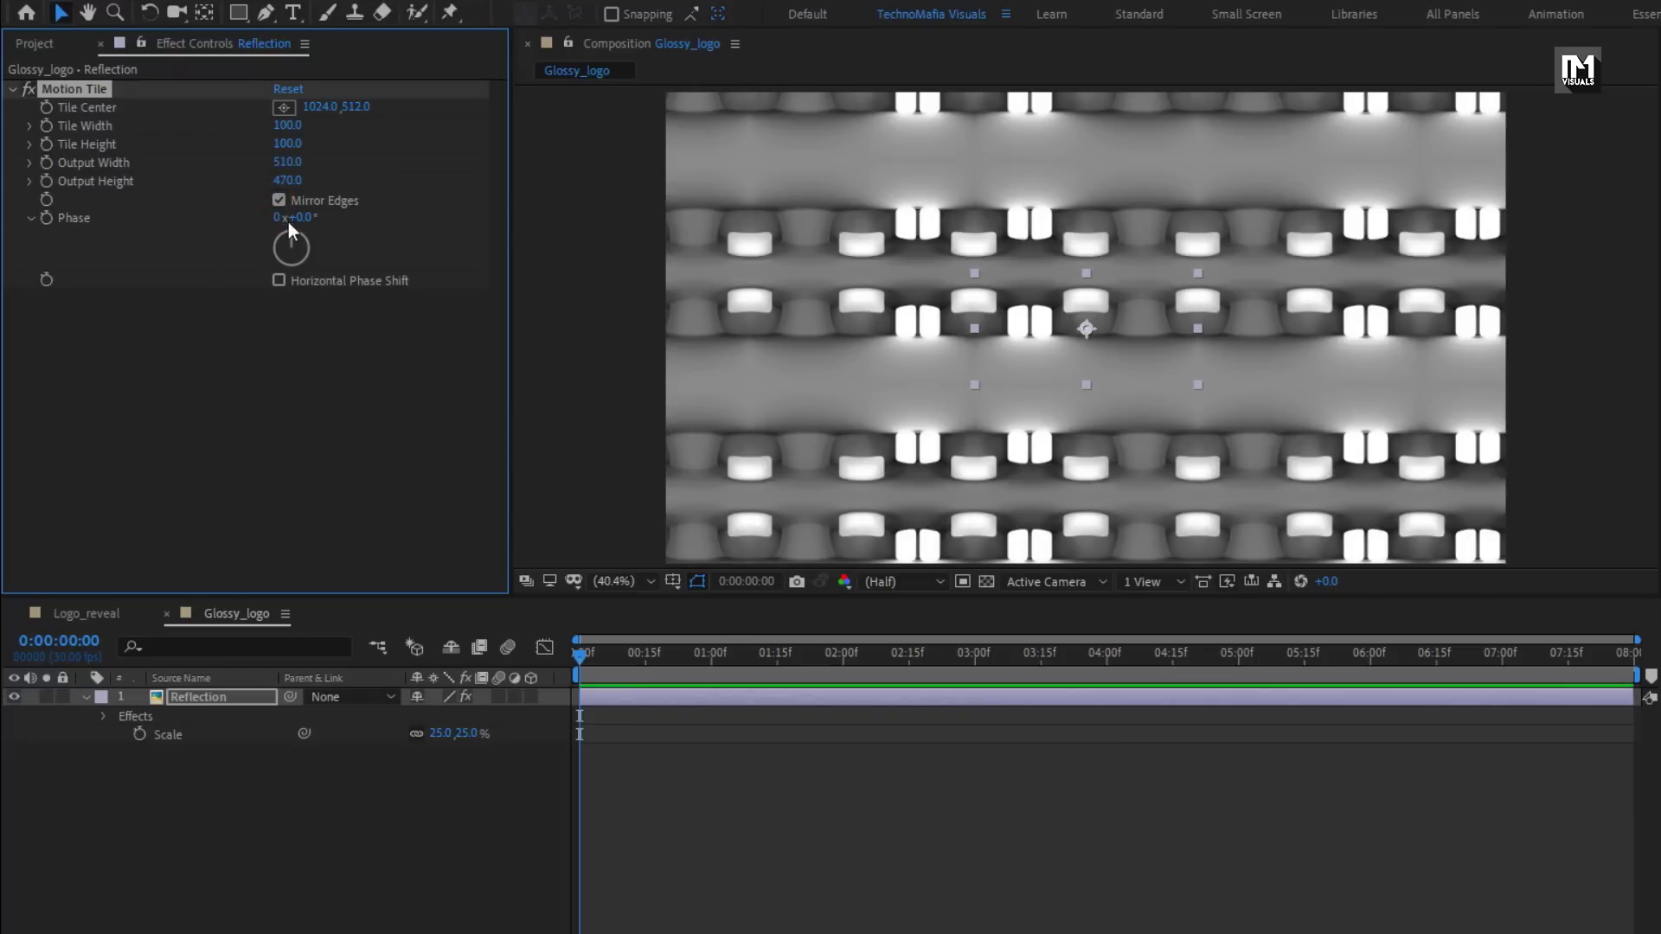
Scale Reflection to 44% and move it down to position 960, 744
drag(440, 733, 475, 732)
key(p)
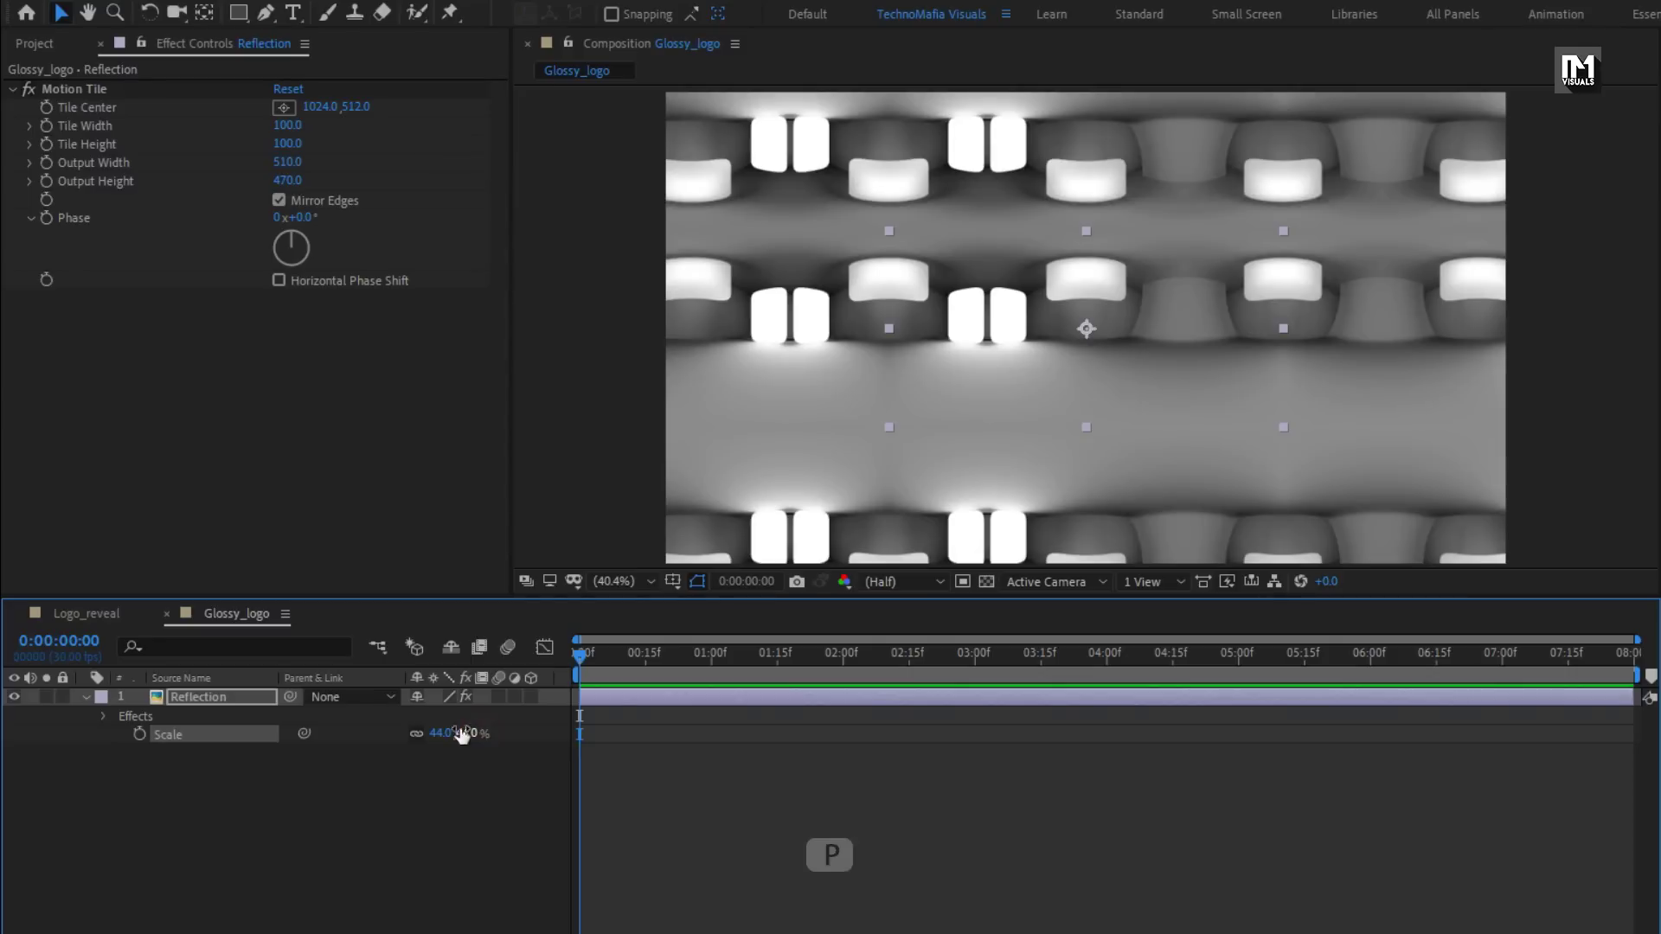
drag(457, 715, 666, 727)
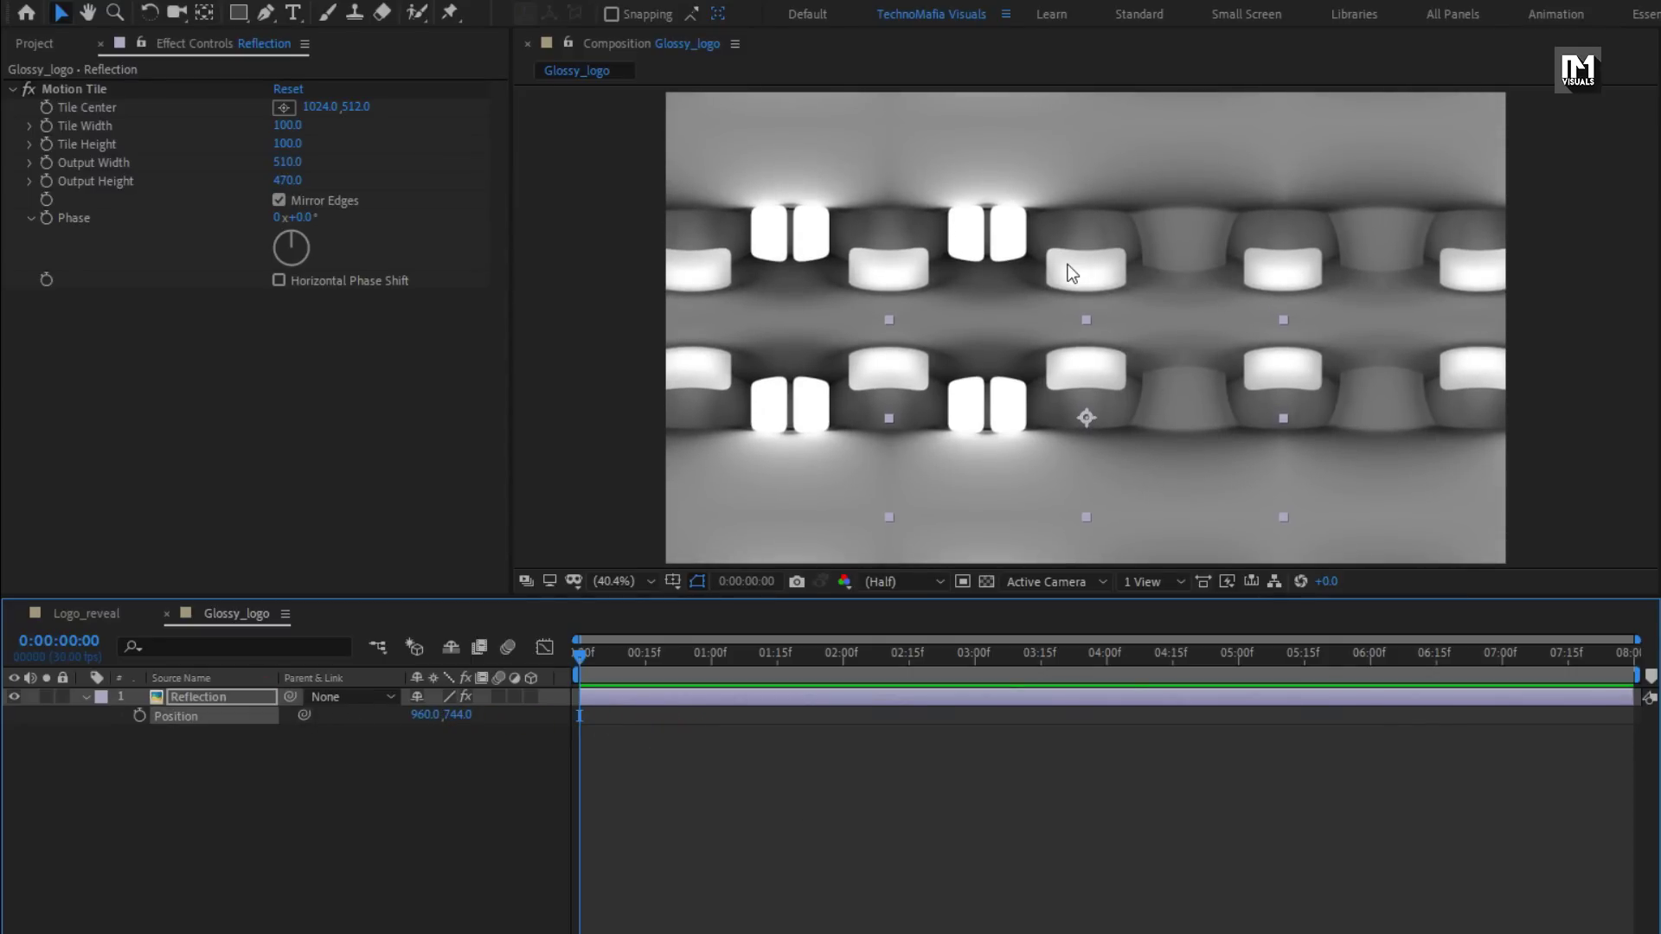
Animate Tile Center from 1024, 512 at 0:00 to 2802, 512 at 7:29
click(201, 700)
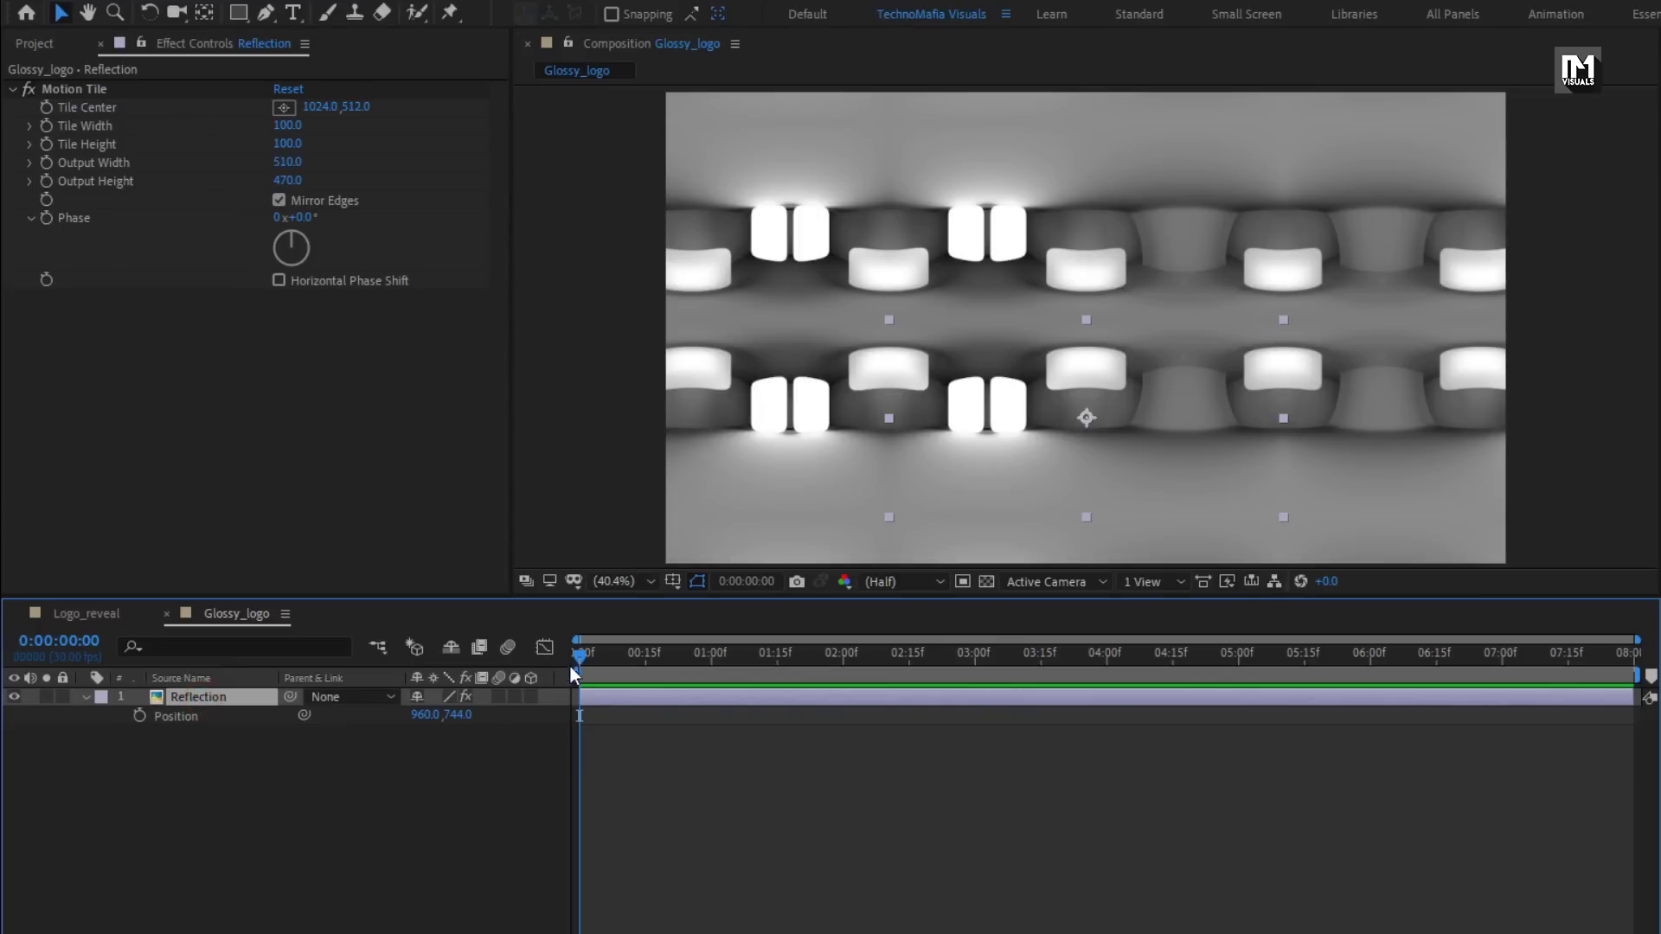
click(47, 110)
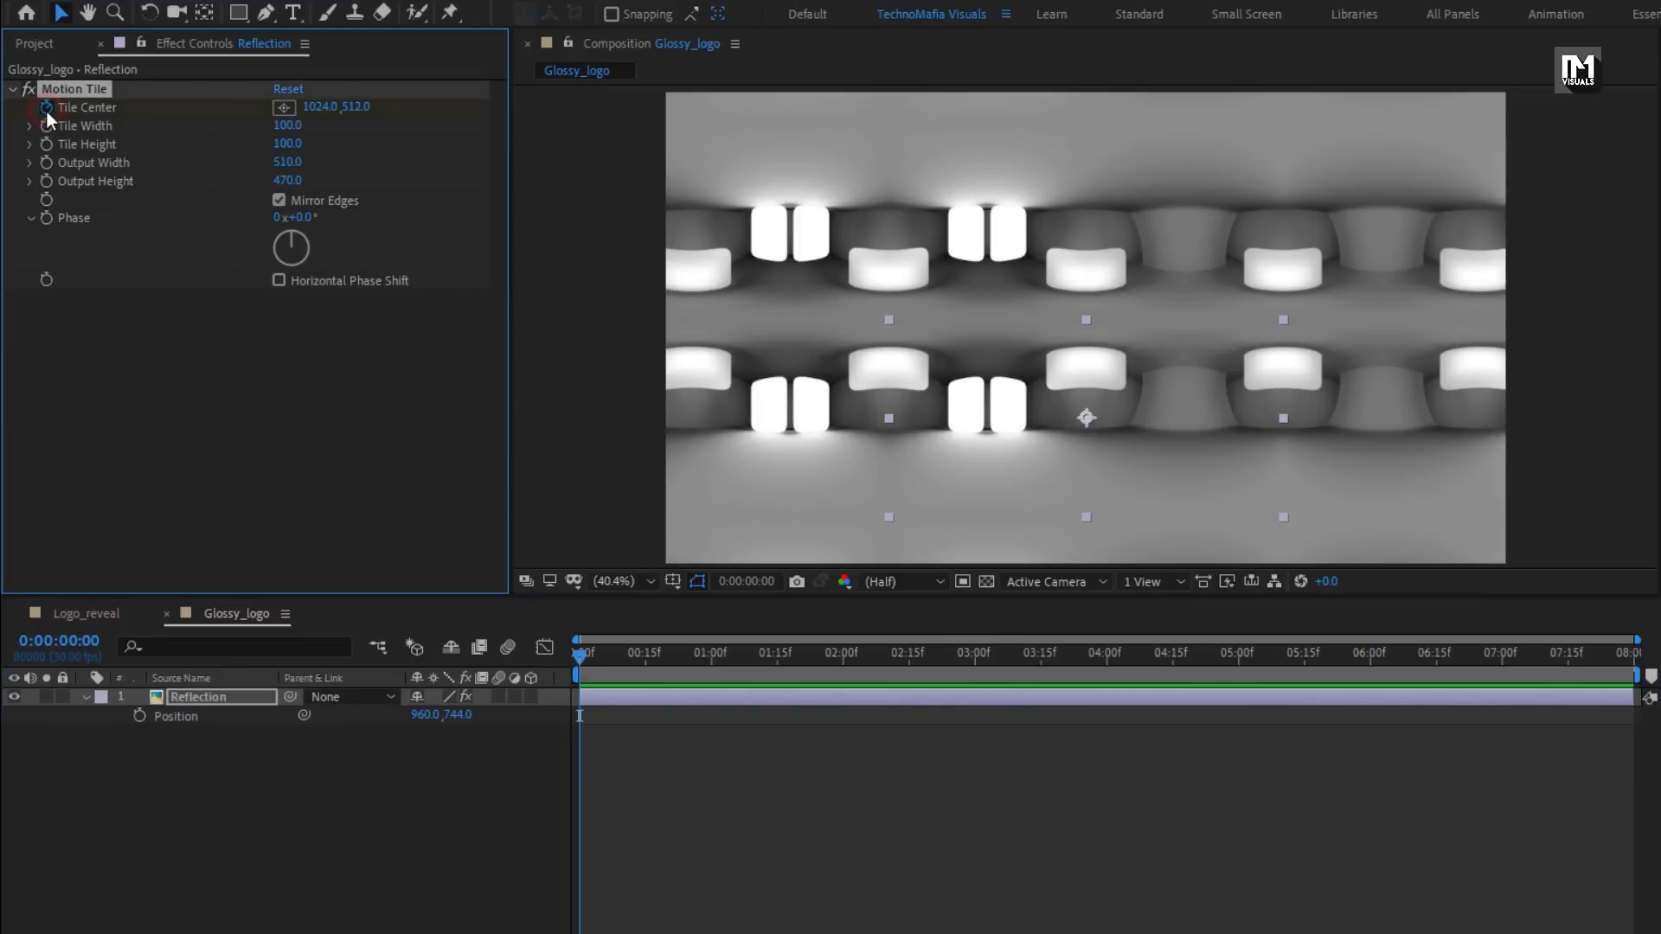
drag(581, 656, 1633, 667)
drag(315, 110, 461, 138)
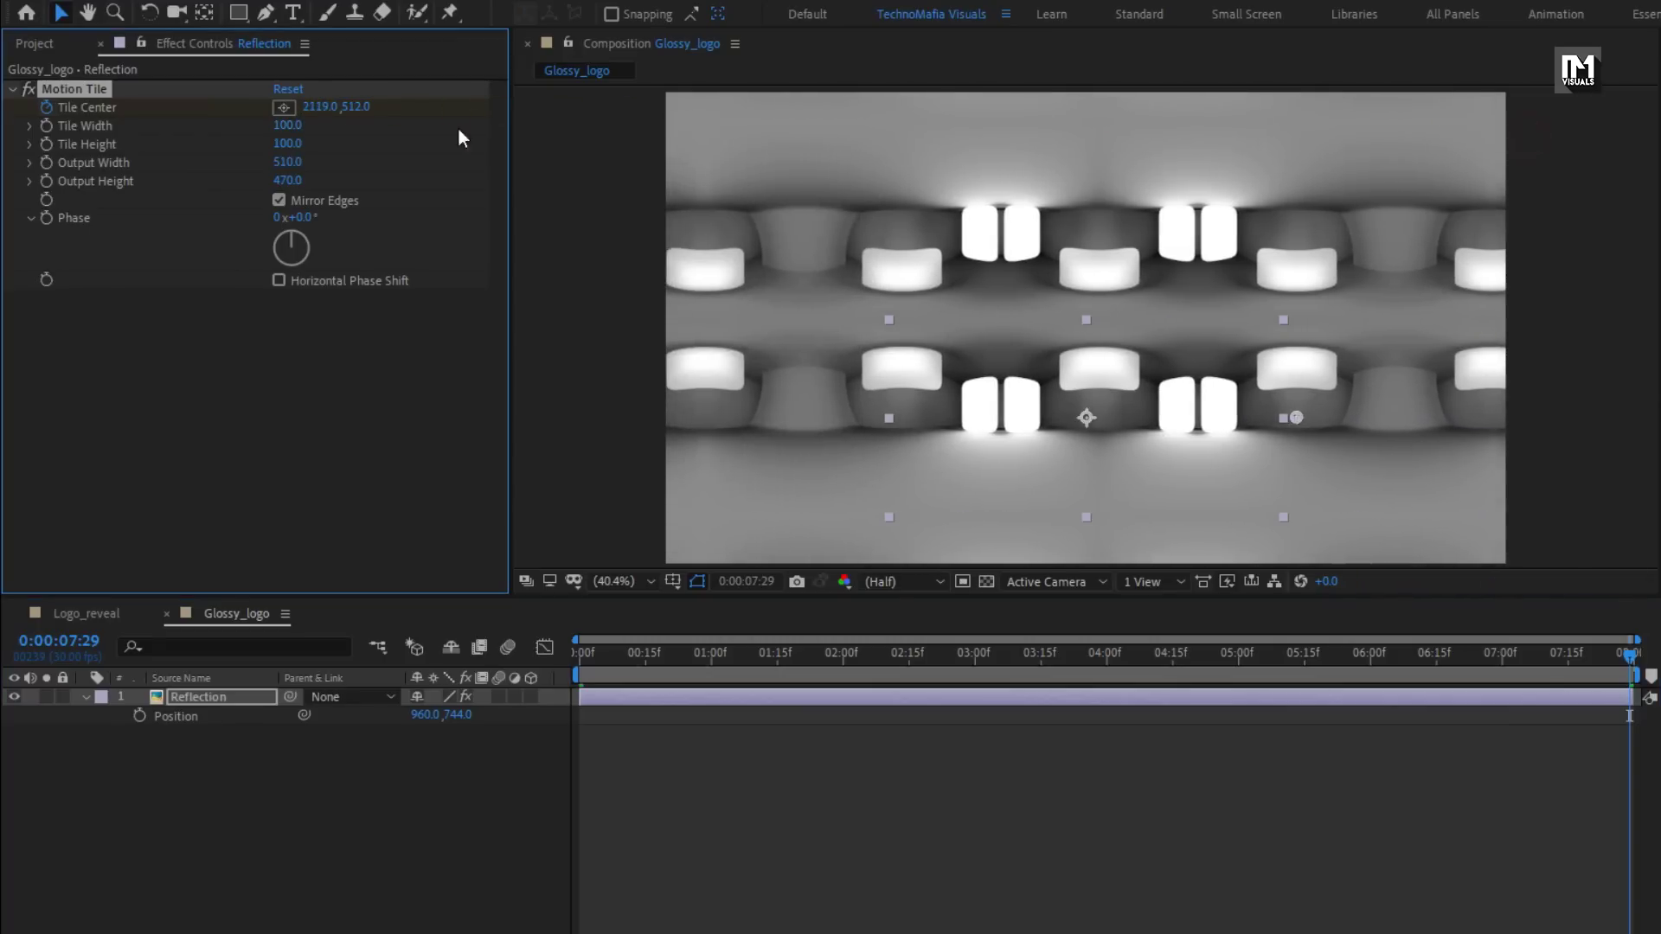
drag(308, 110, 1057, 103)
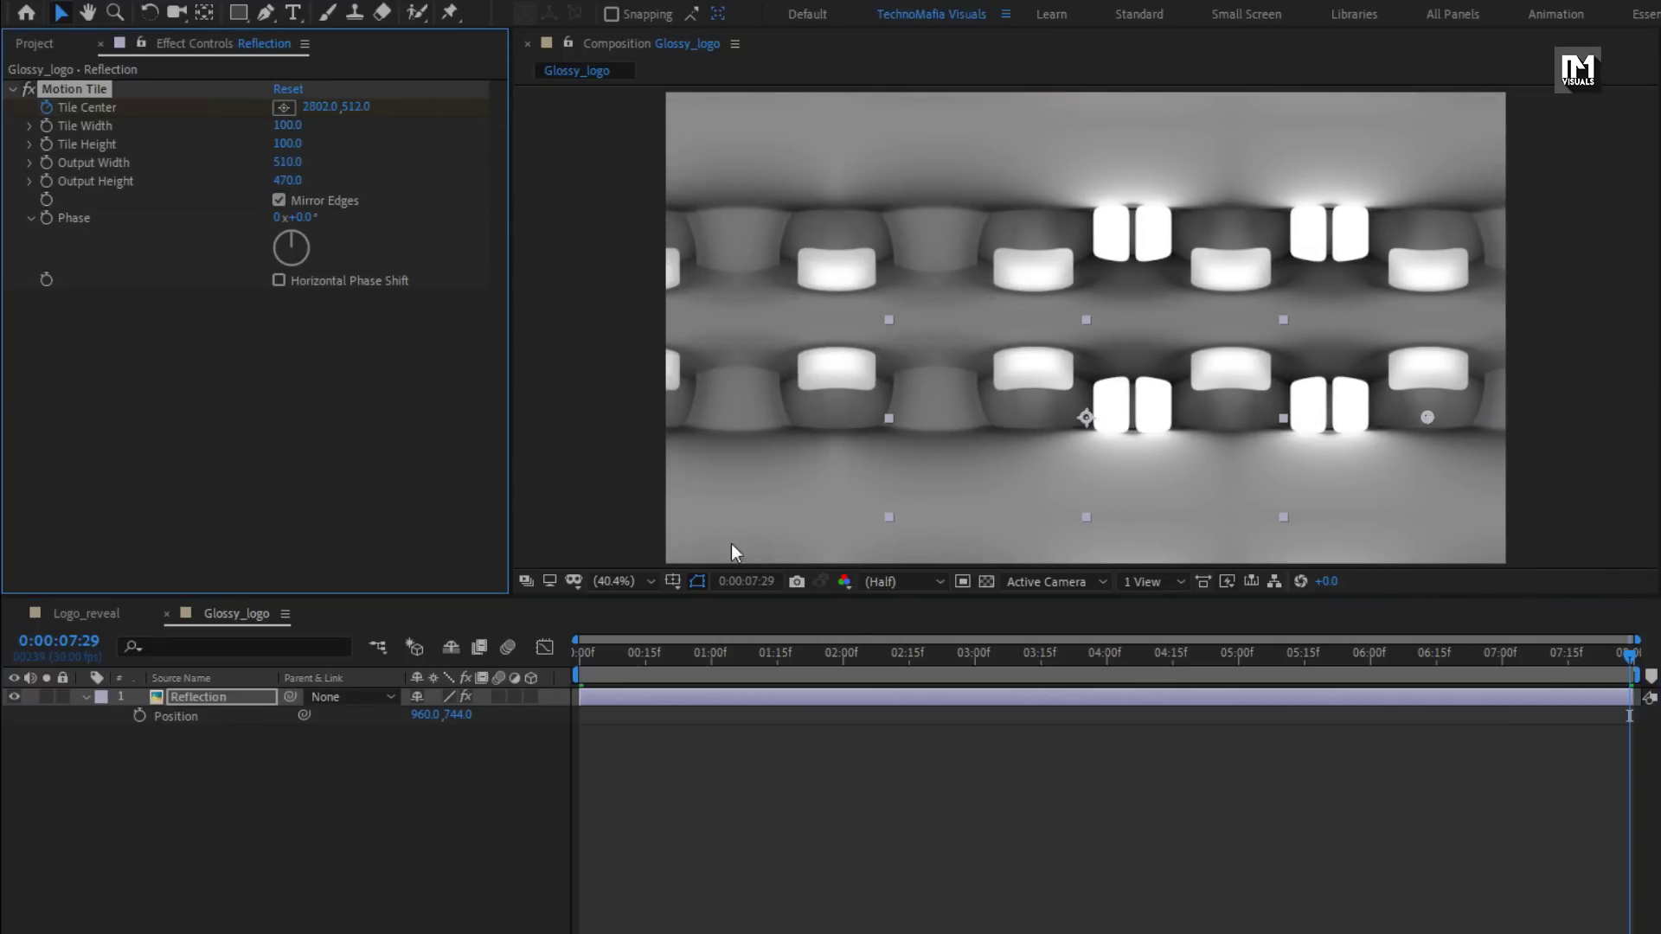
drag(584, 661, 1071, 697)
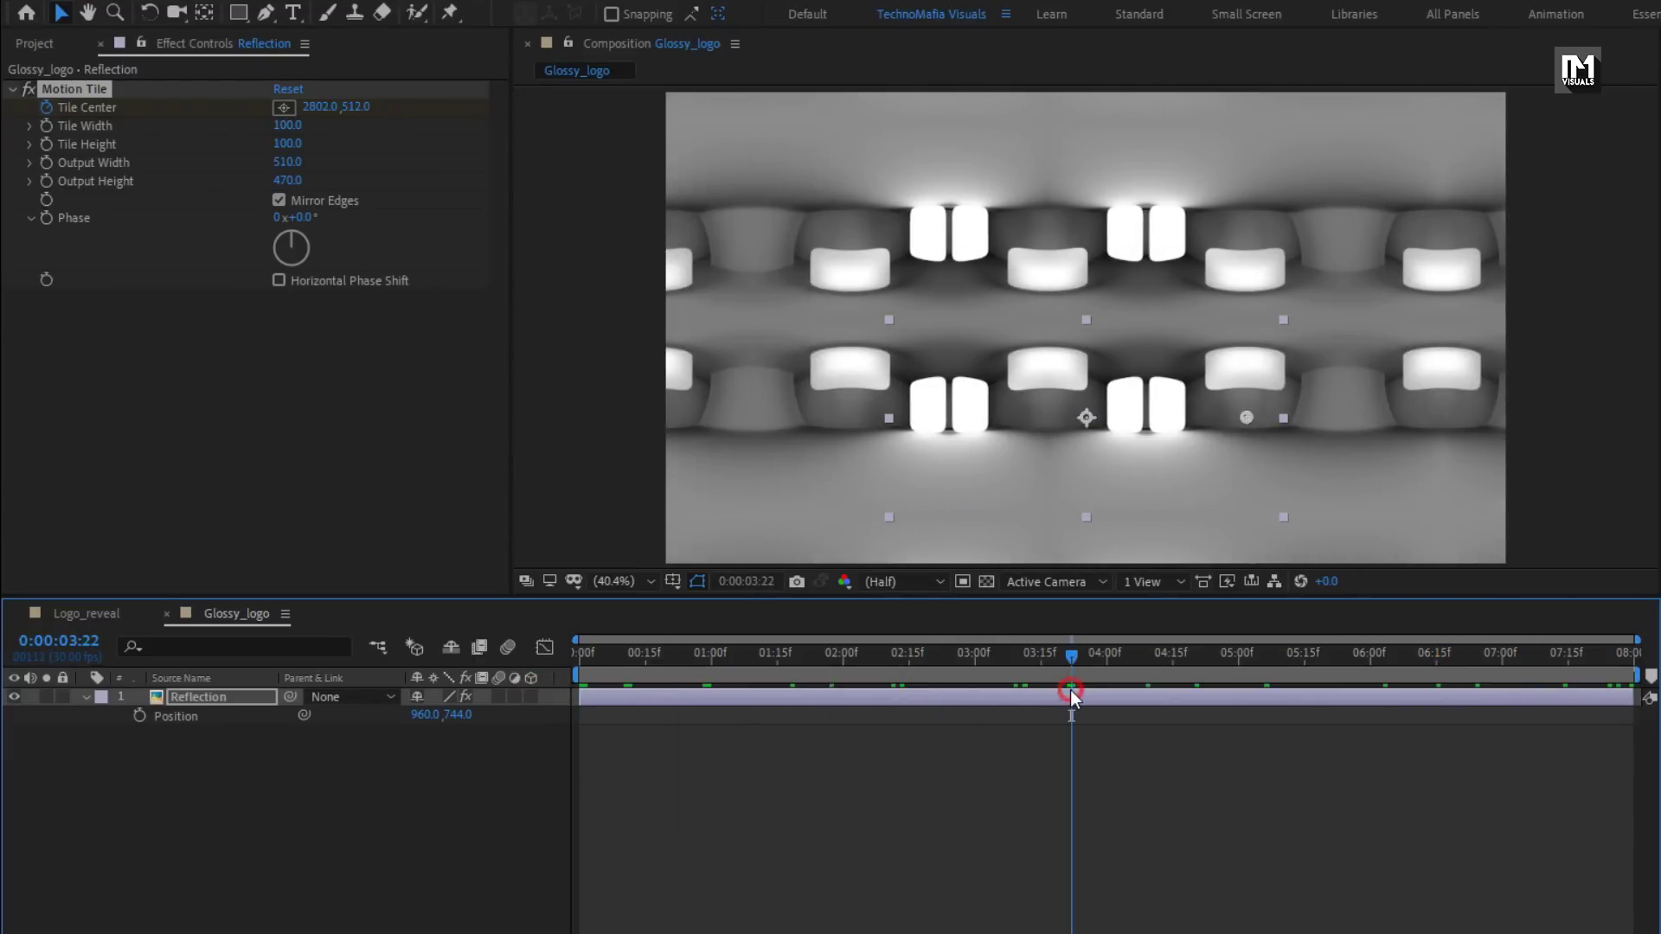
click(237, 702)
Apply Fast Box Blur to Reflection with Blur Radius 35 and 1 iteration
click(1352, 71)
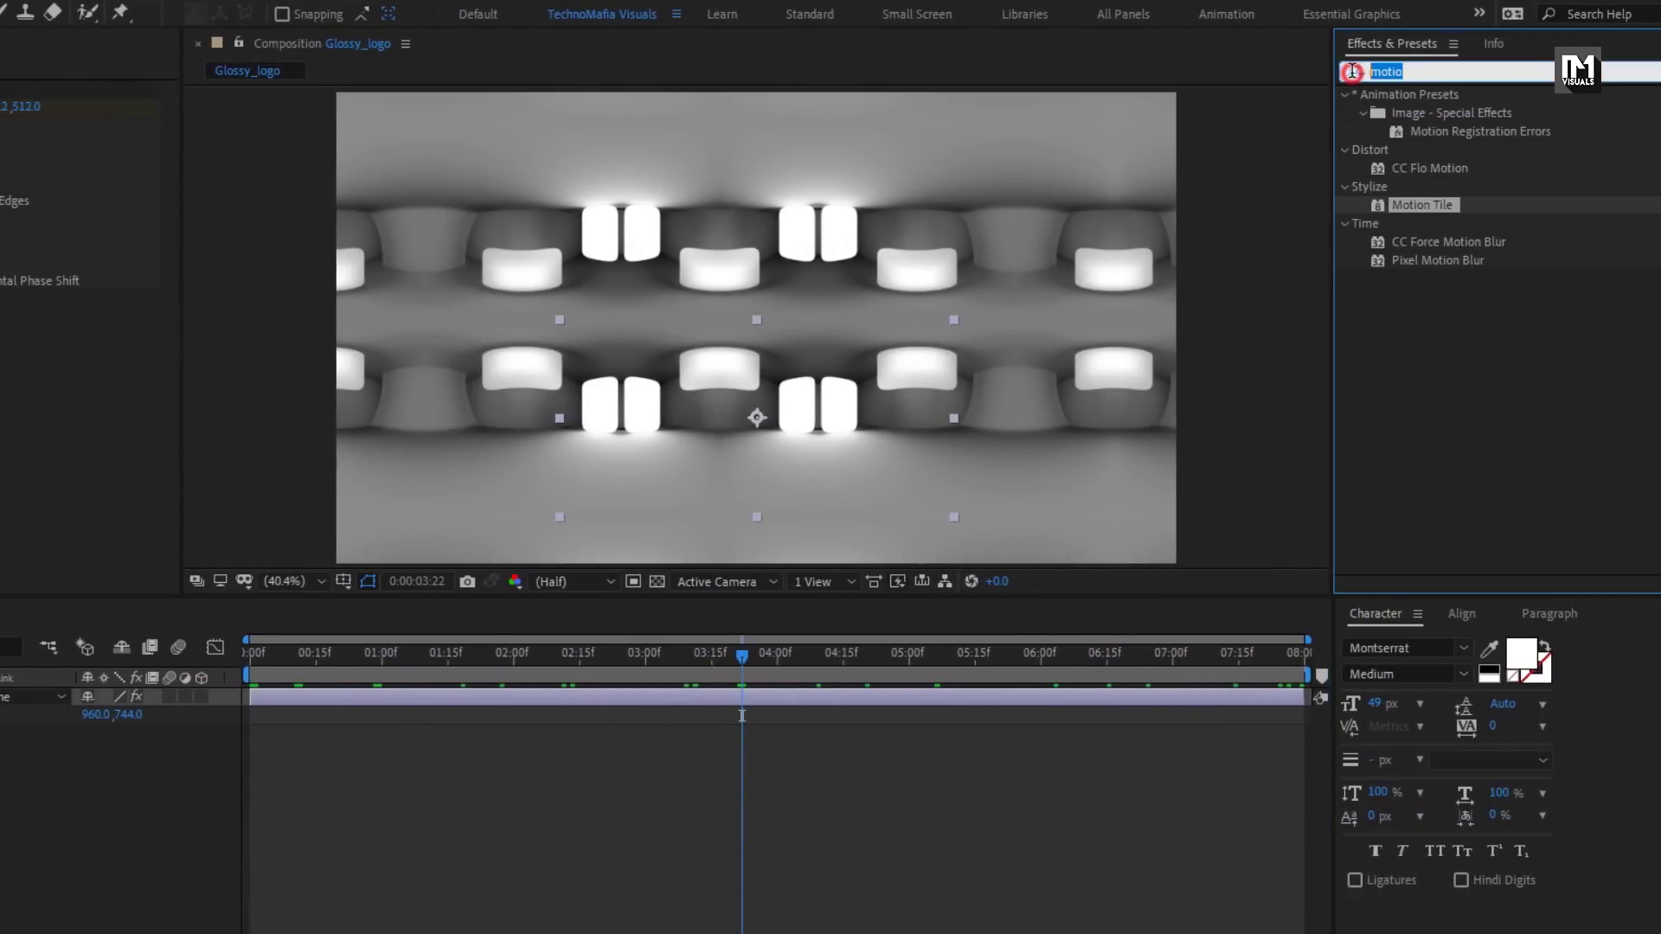
text(fast)
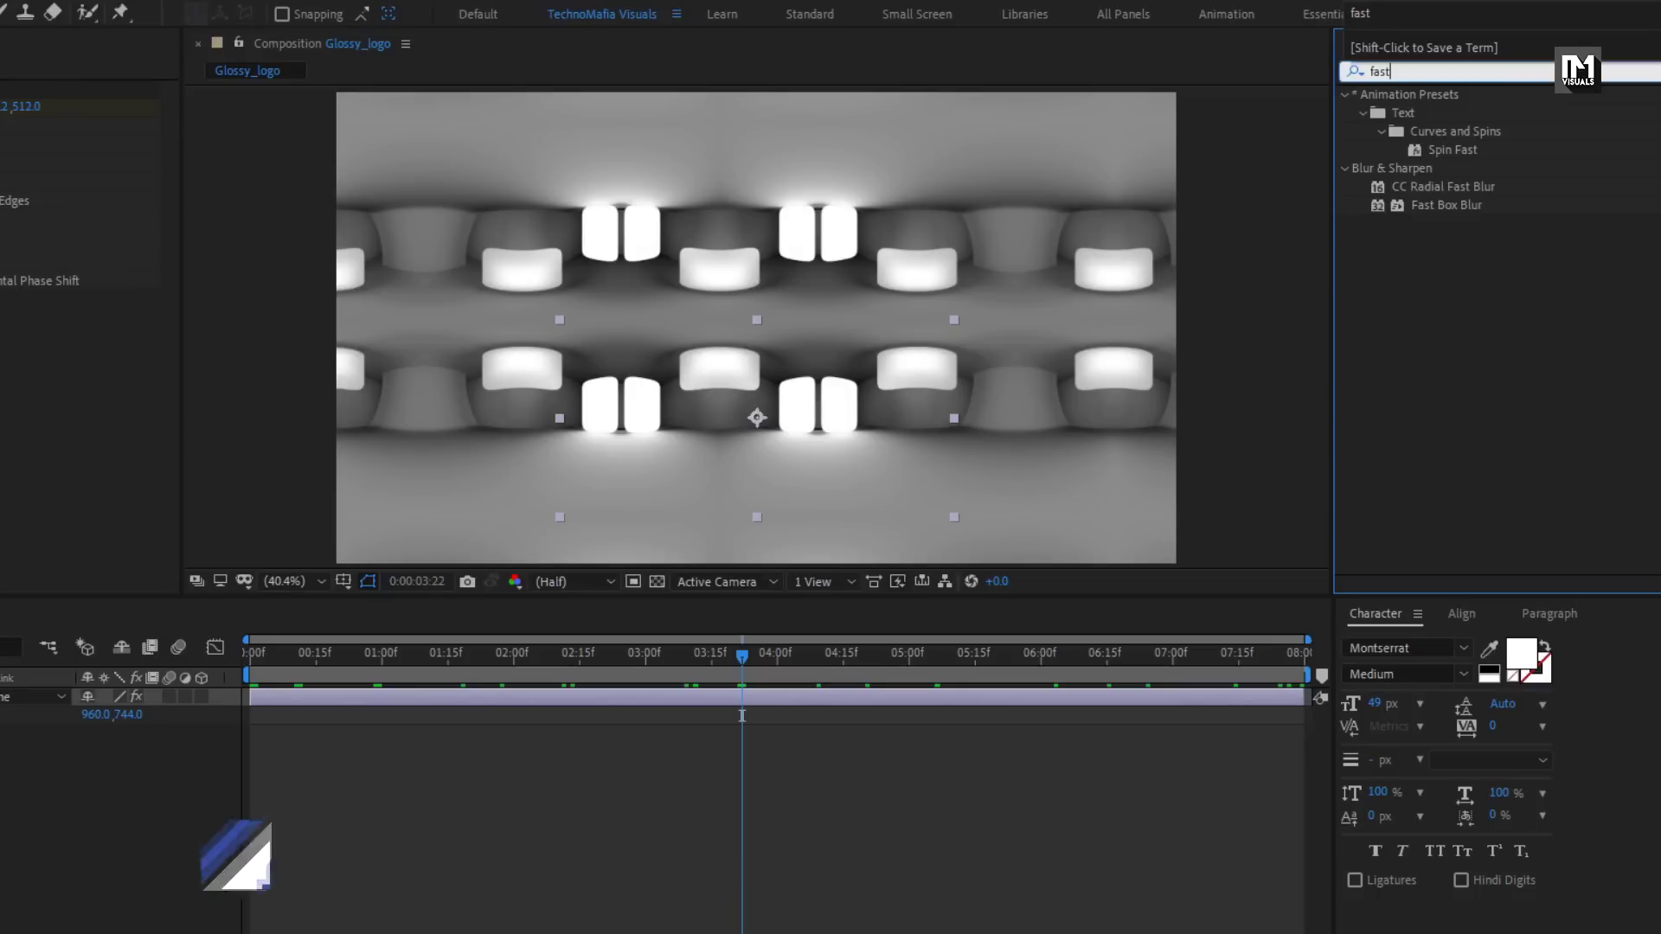
drag(1446, 205, 756, 427)
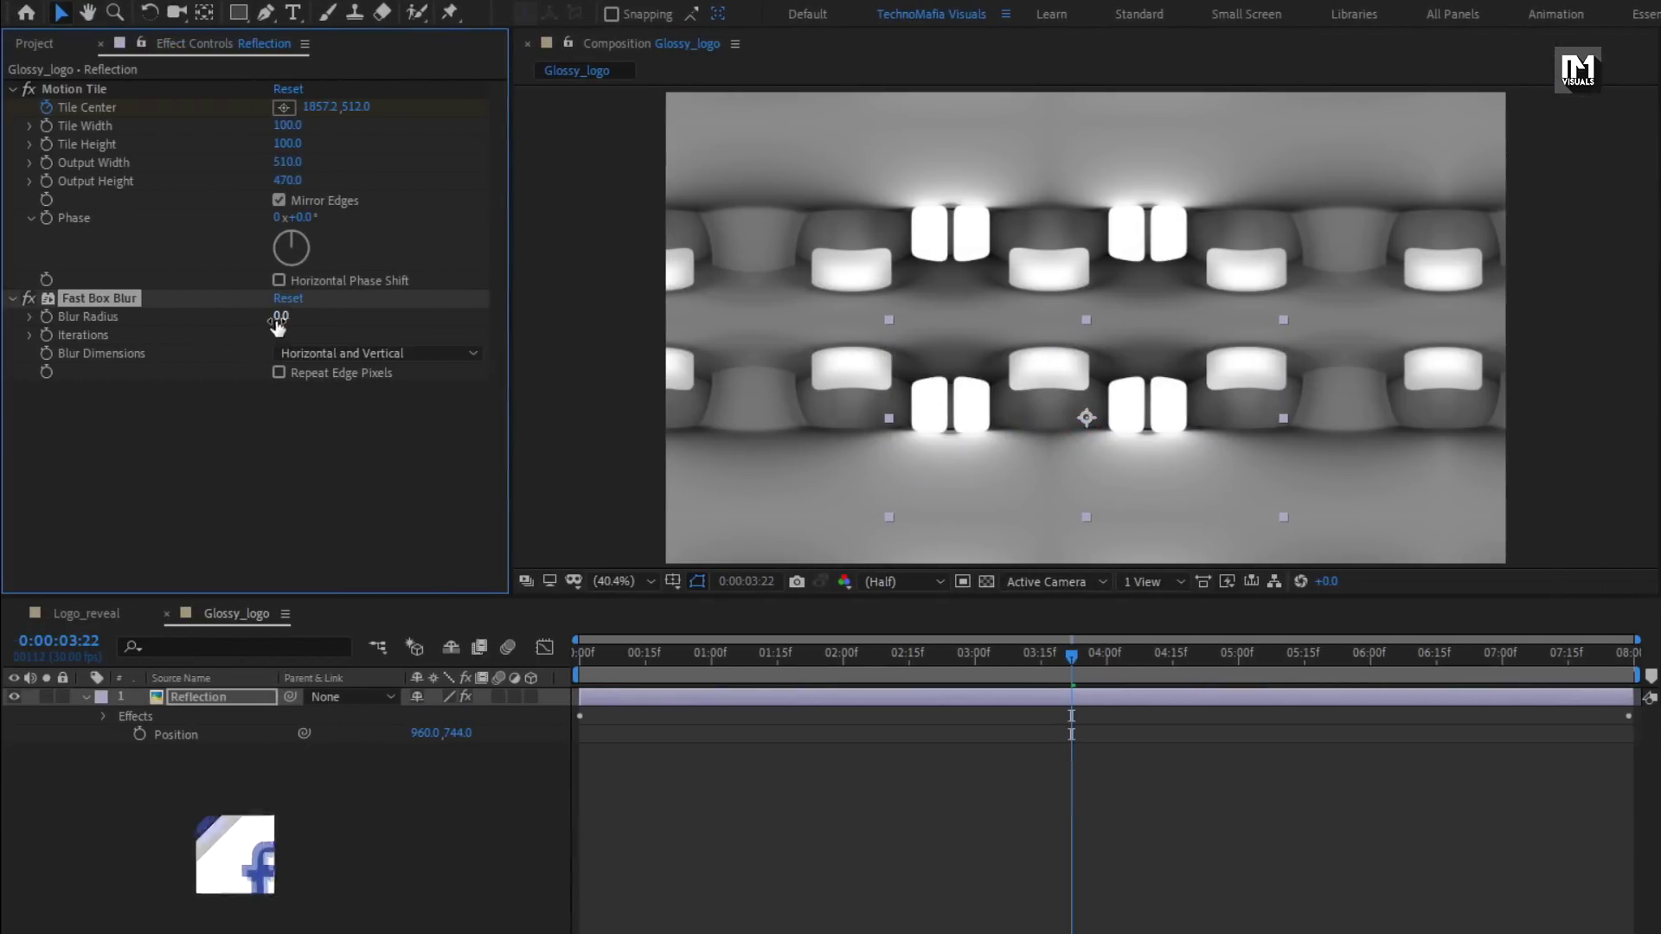
click(281, 318)
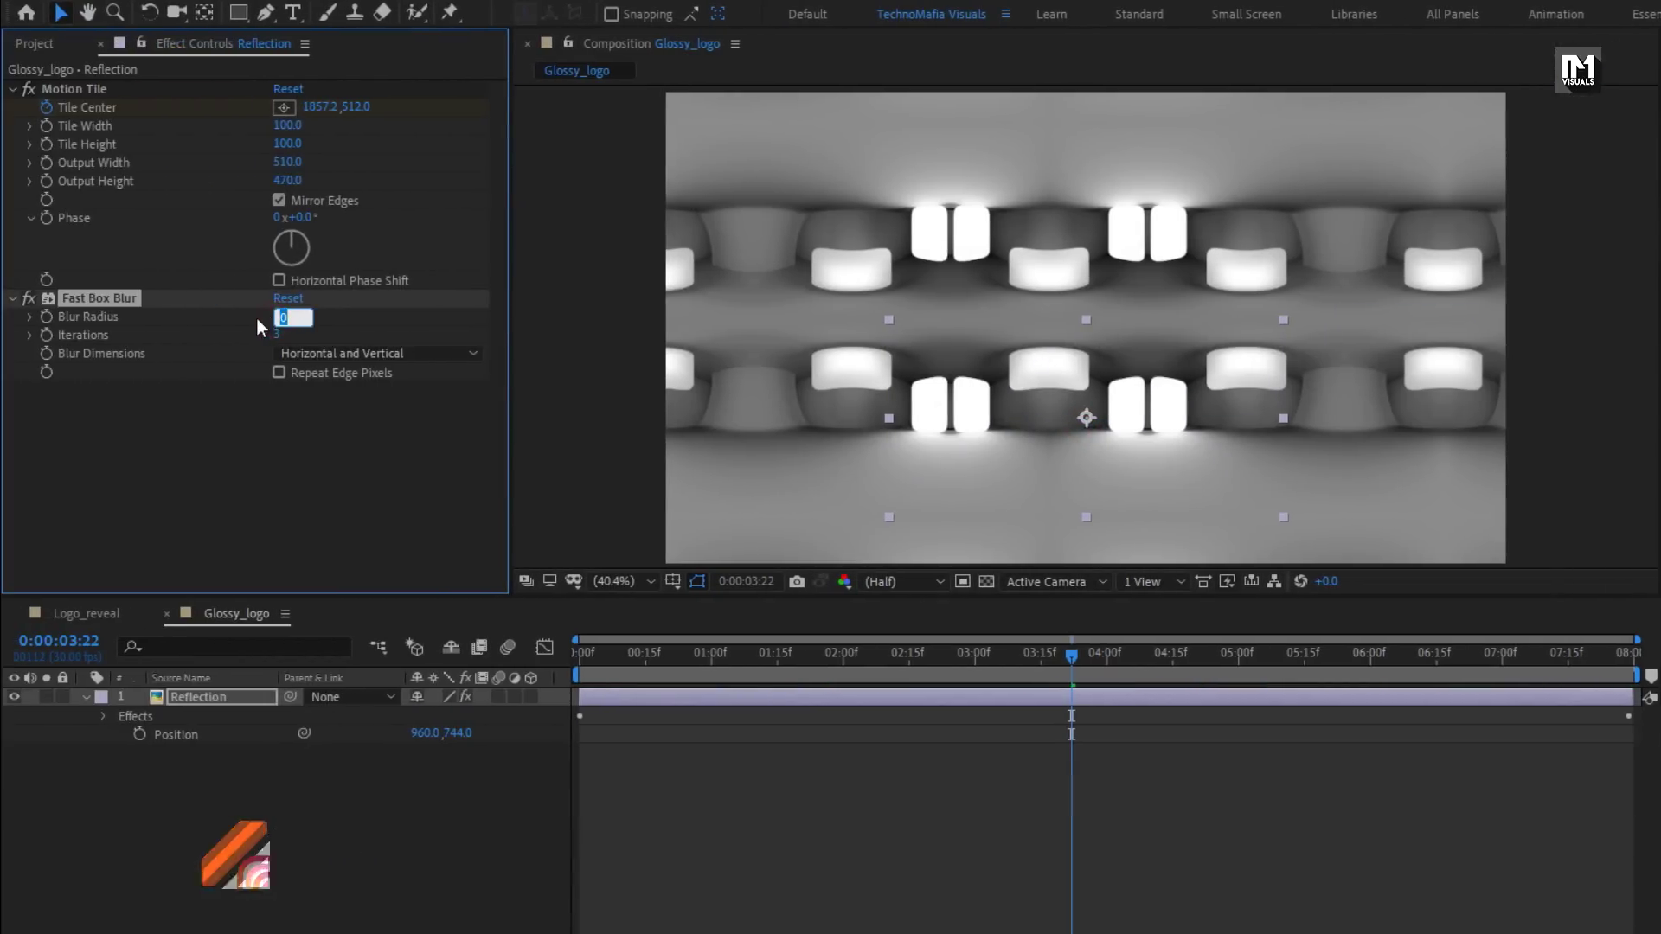
text(35)
key(Return)
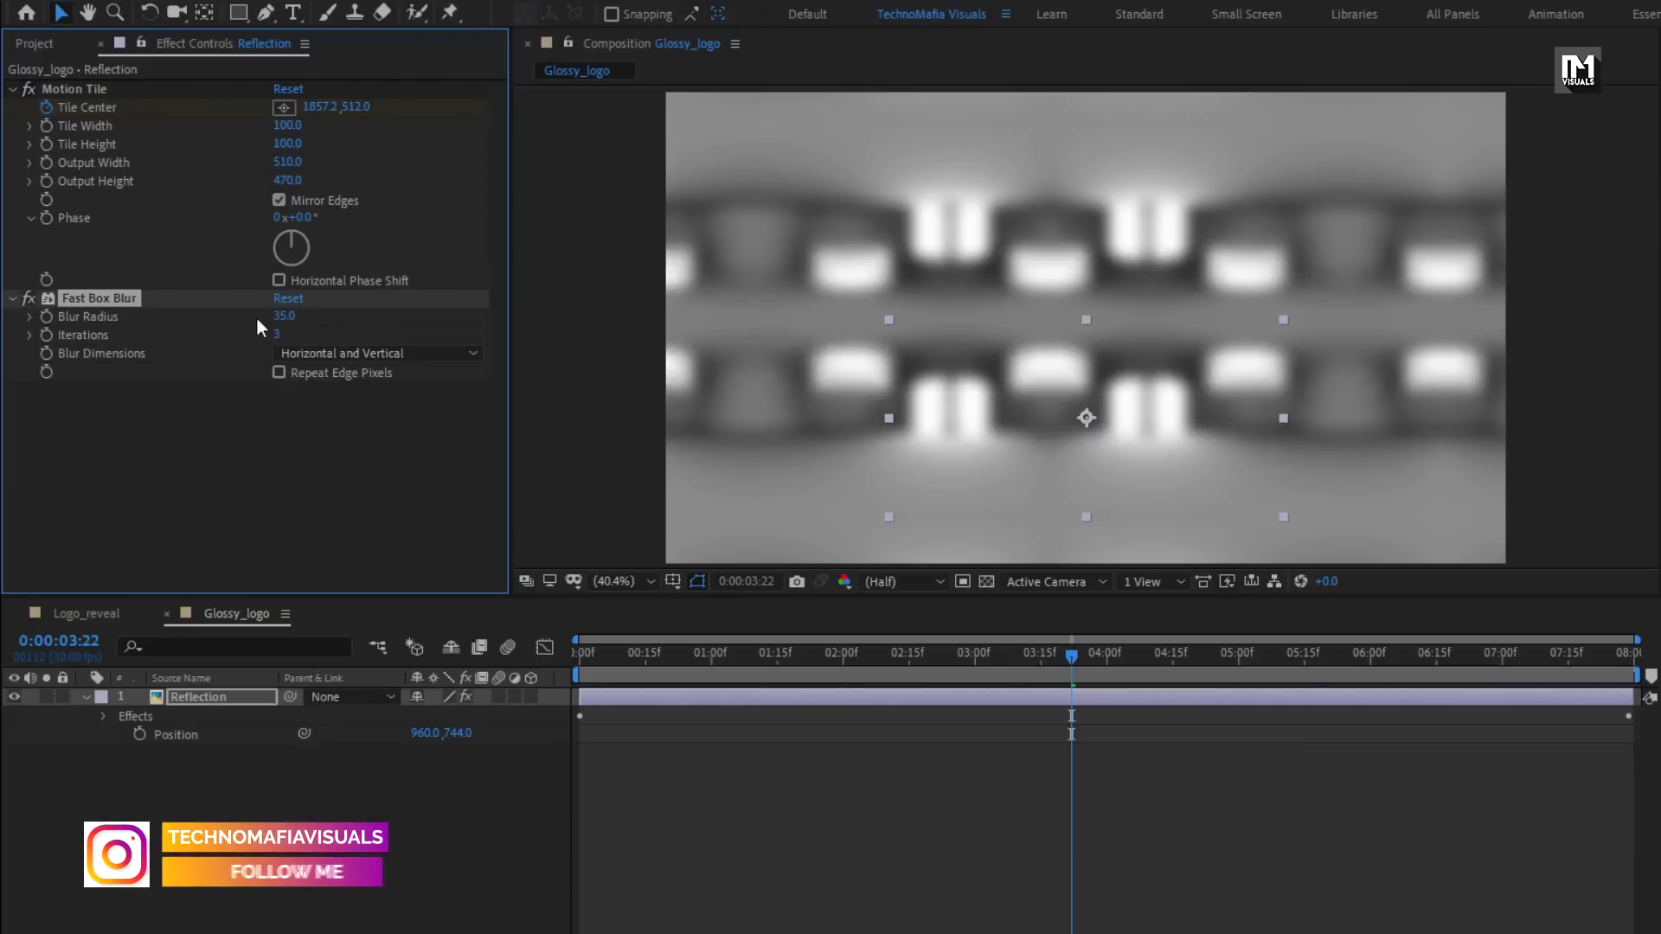
click(277, 335)
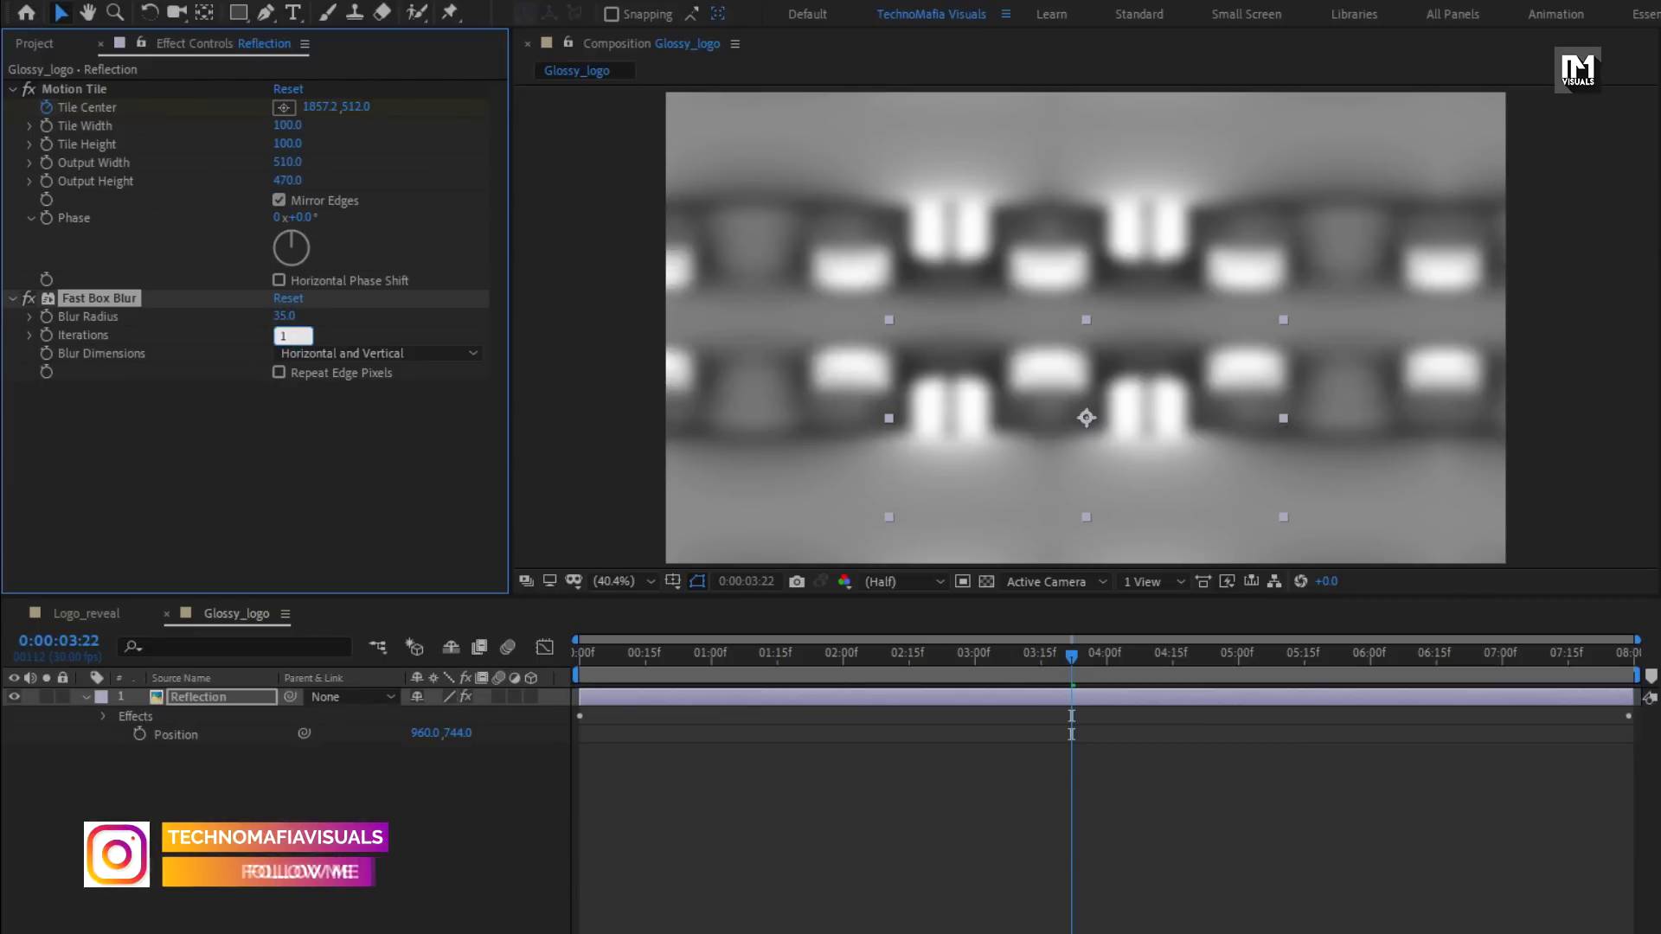
text(1)
key(Return)
Pre-compose the Reflection layer as Reflection_map
click(86, 697)
right_click(197, 702)
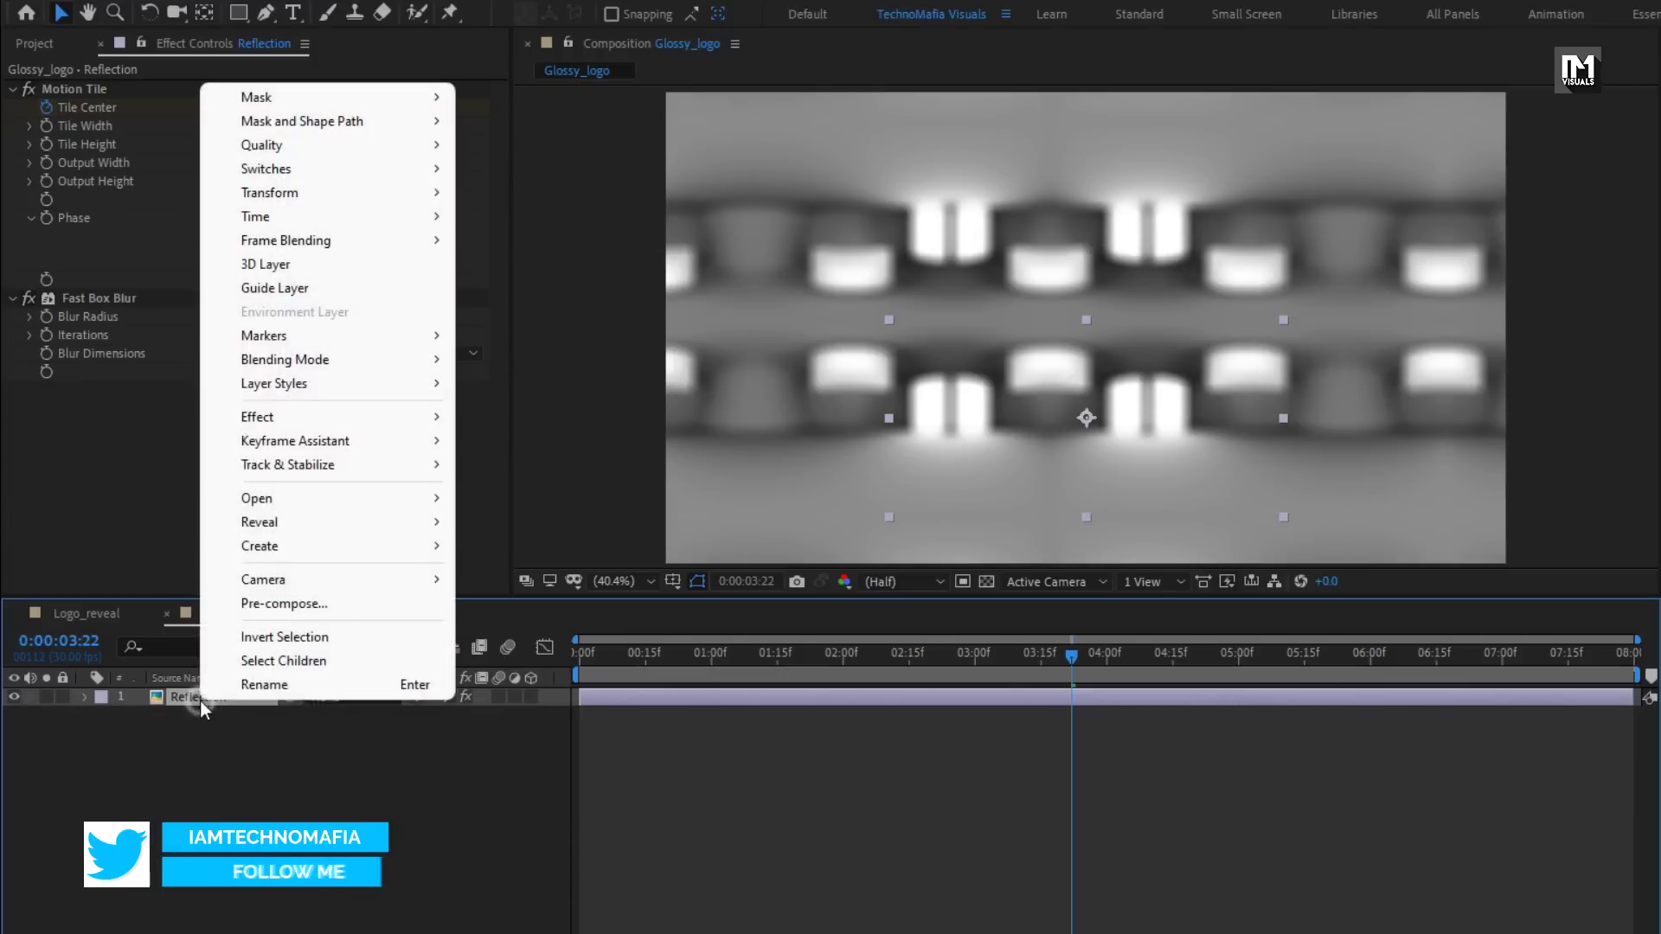
click(230, 603)
text(R)
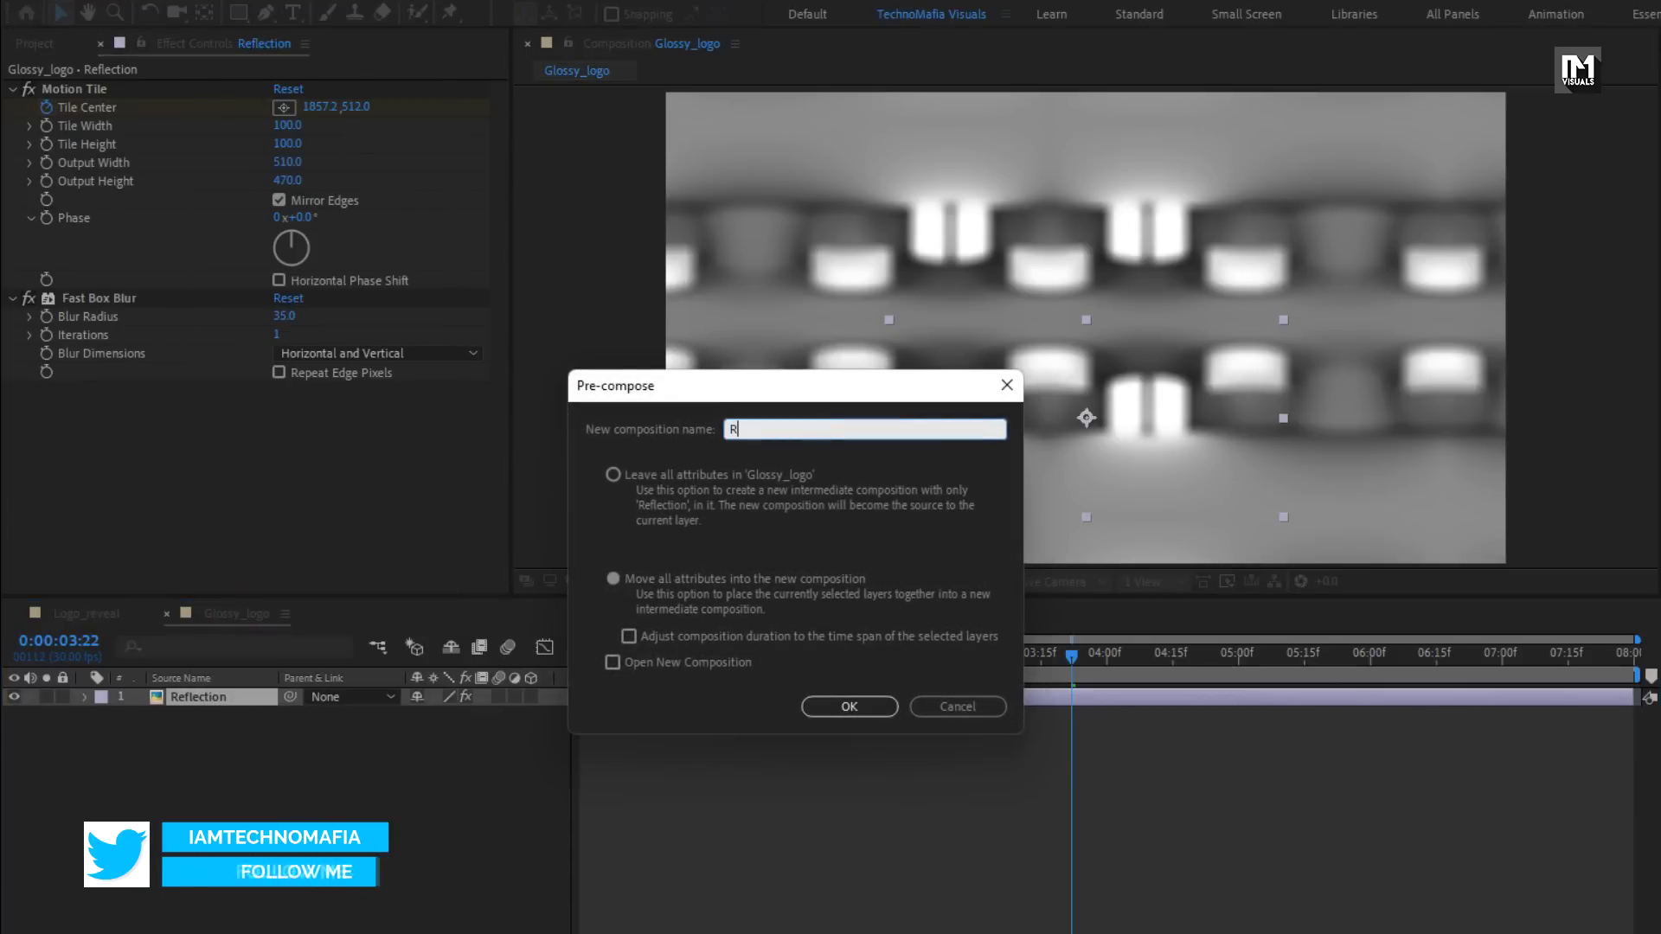
text(eflection_map)
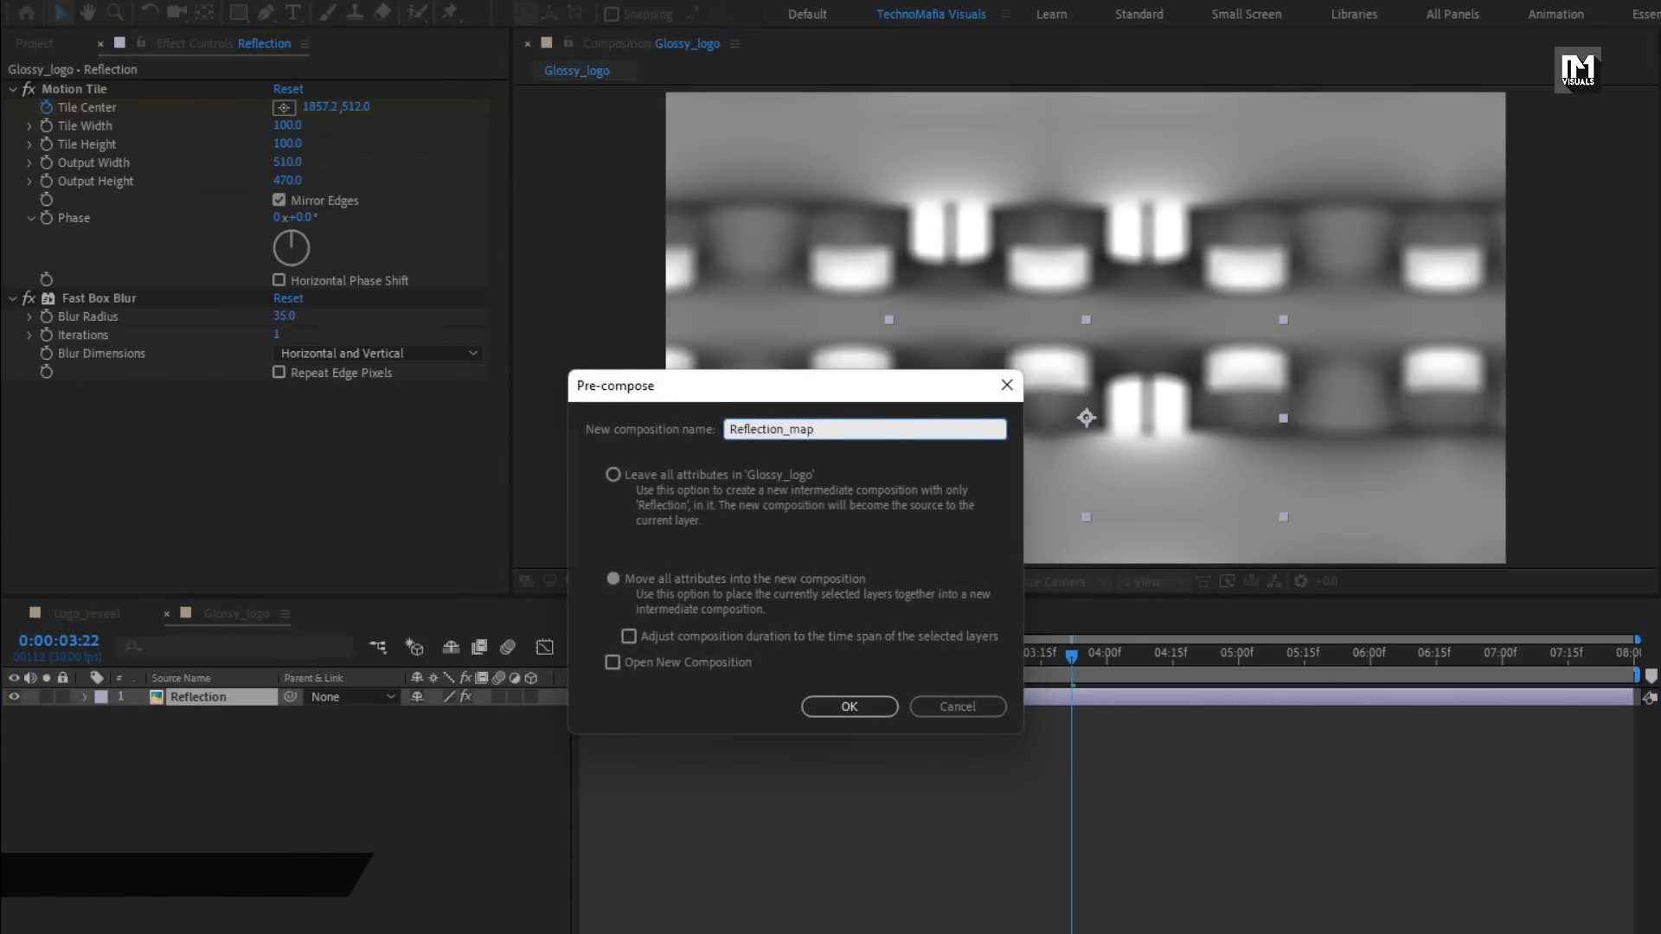
click(817, 704)
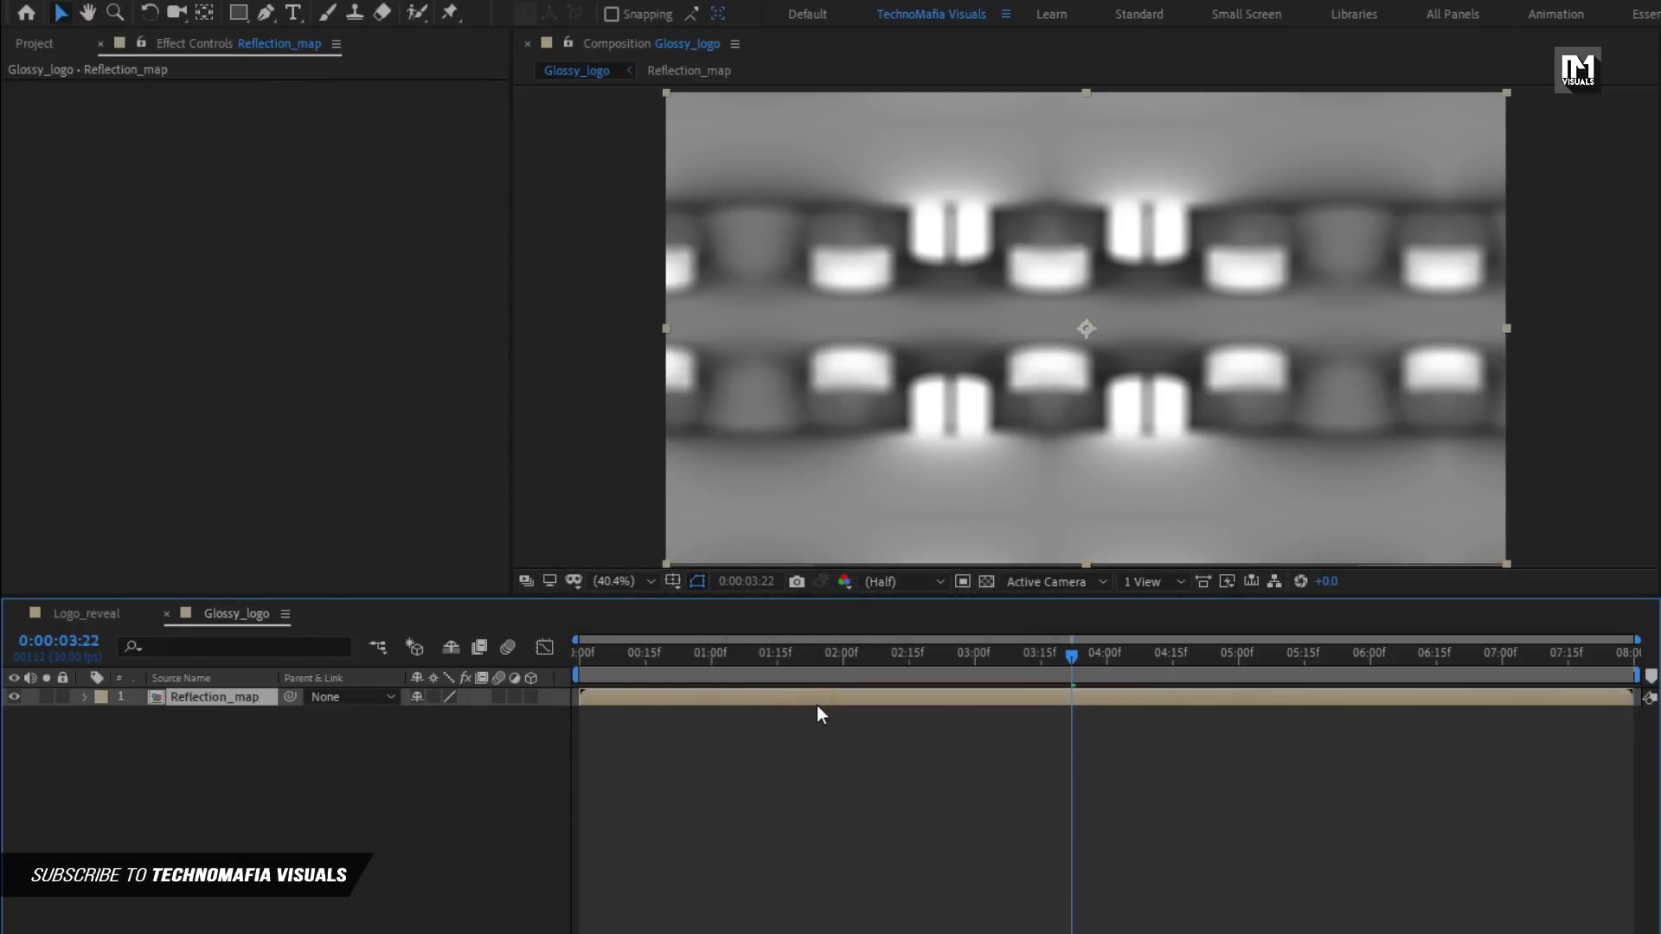
Add the Logo comp and set it as Reflection_map's alpha matte
click(47, 45)
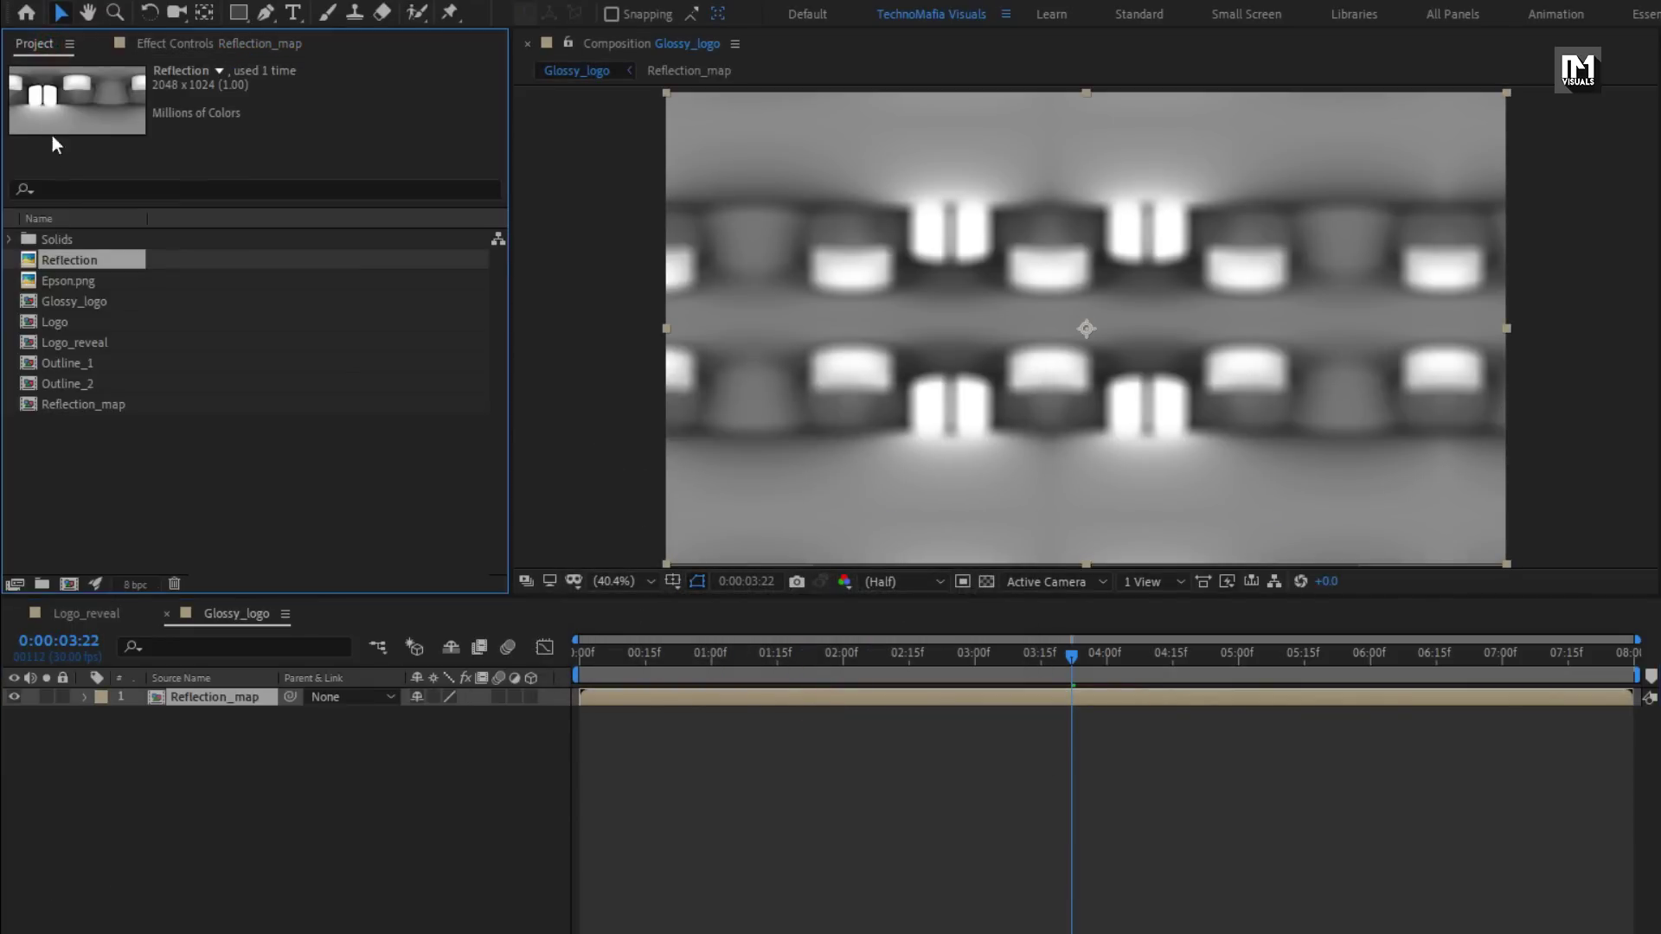
click(69, 324)
drag(70, 323, 221, 693)
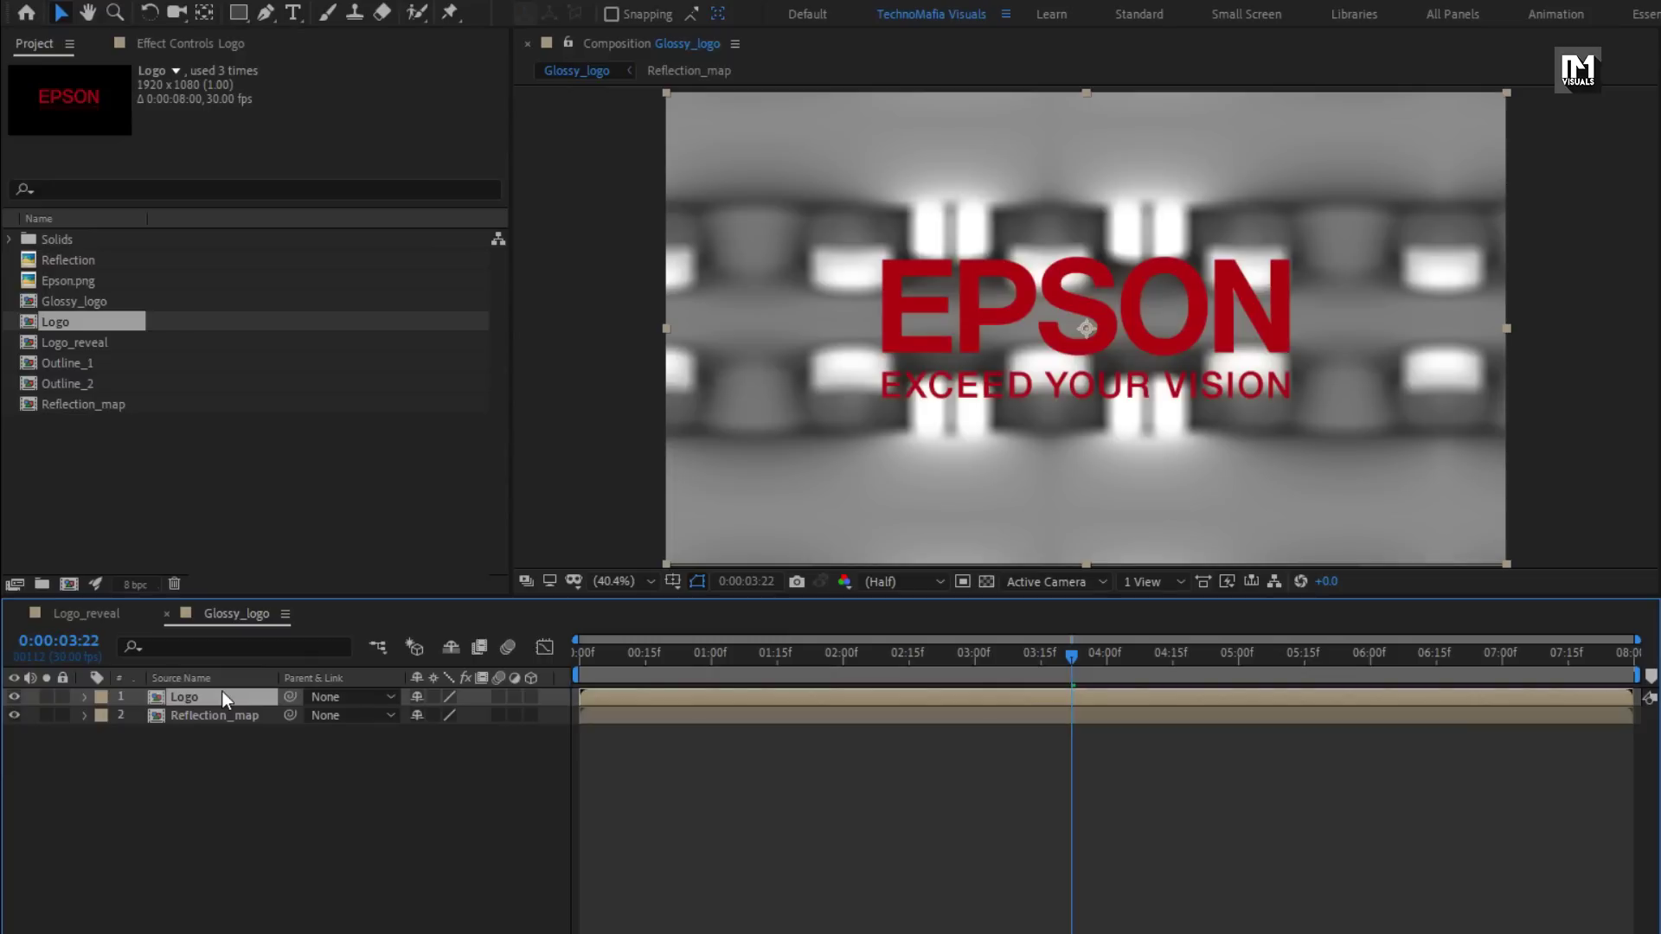
click(221, 717)
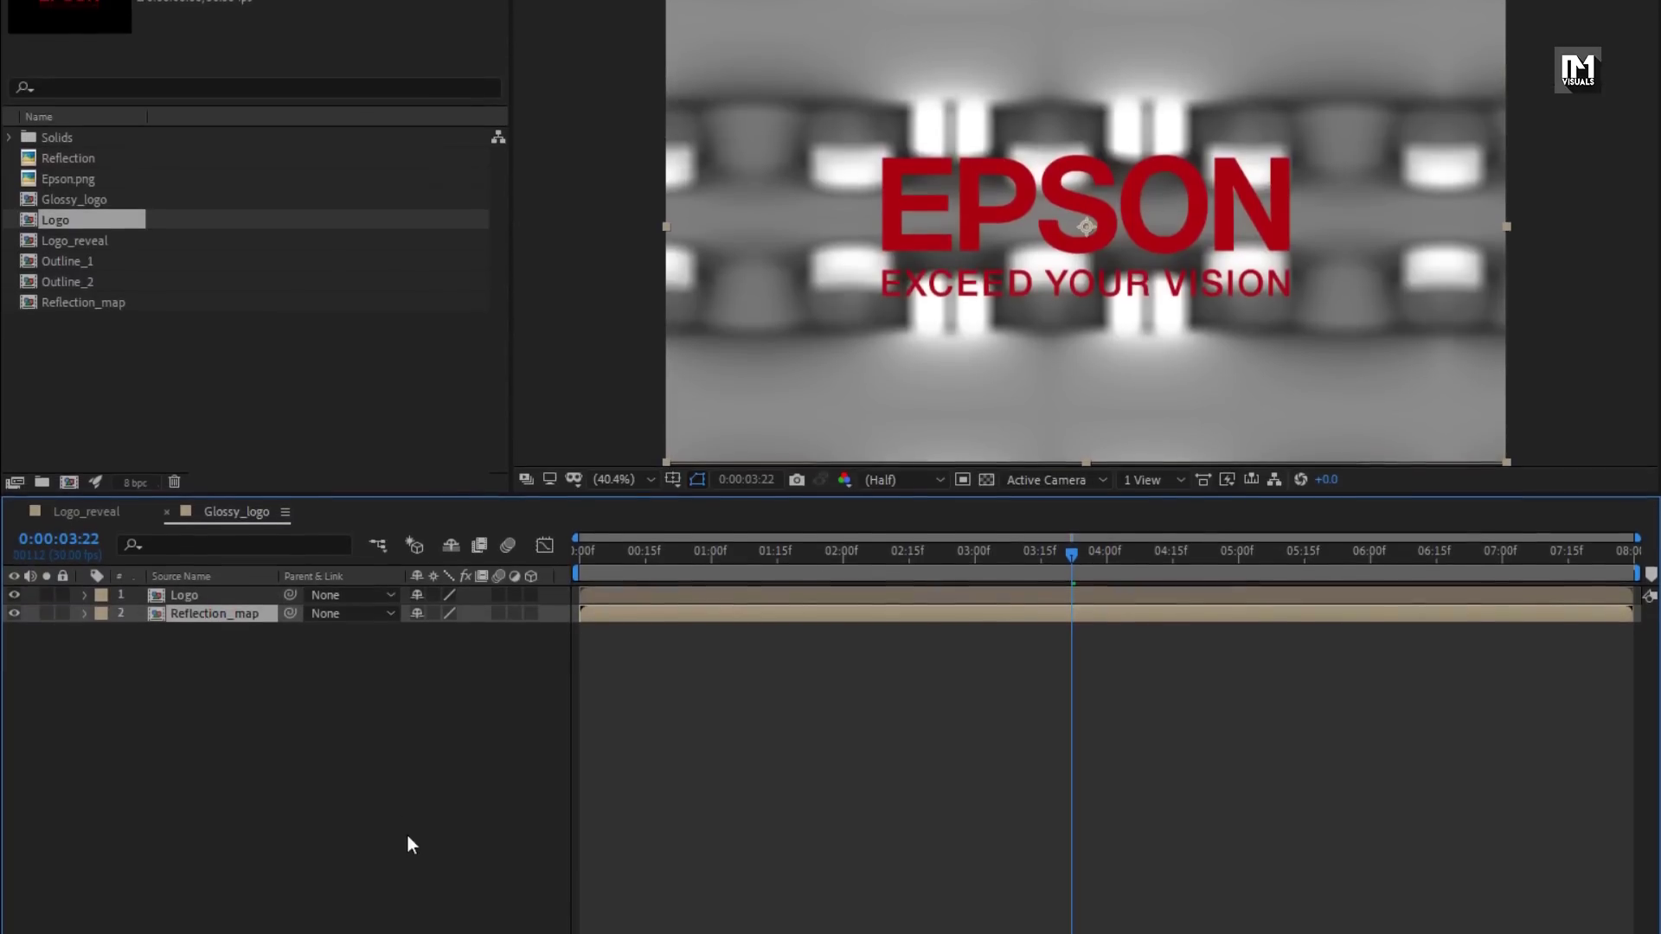
click(458, 923)
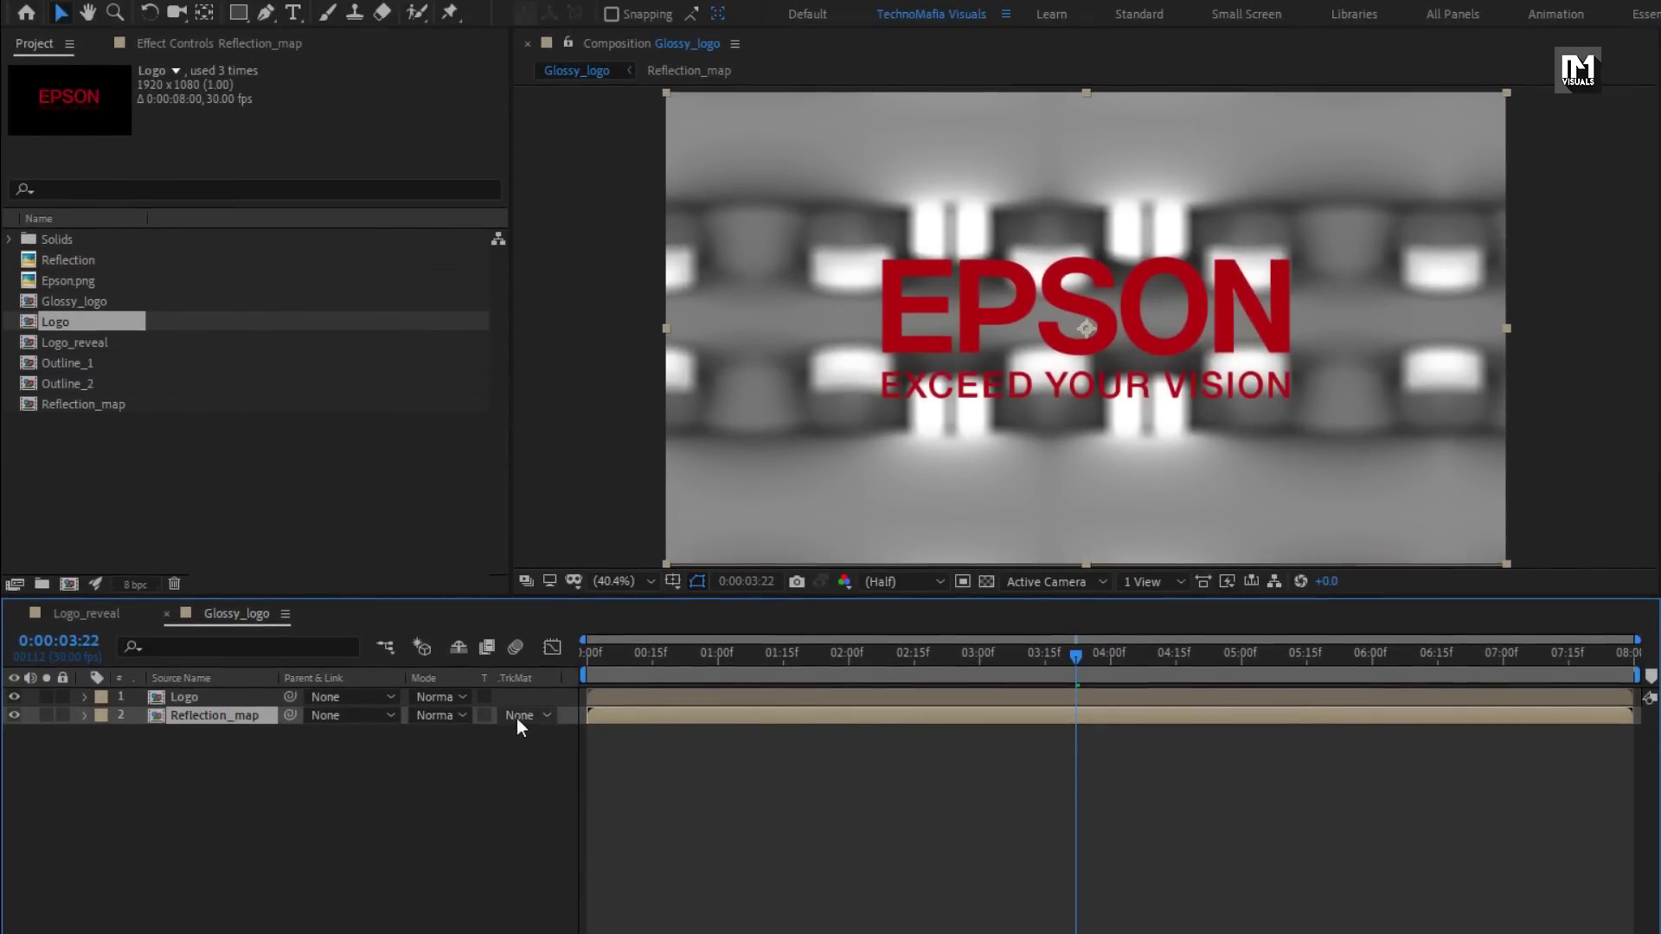
click(519, 579)
click(644, 638)
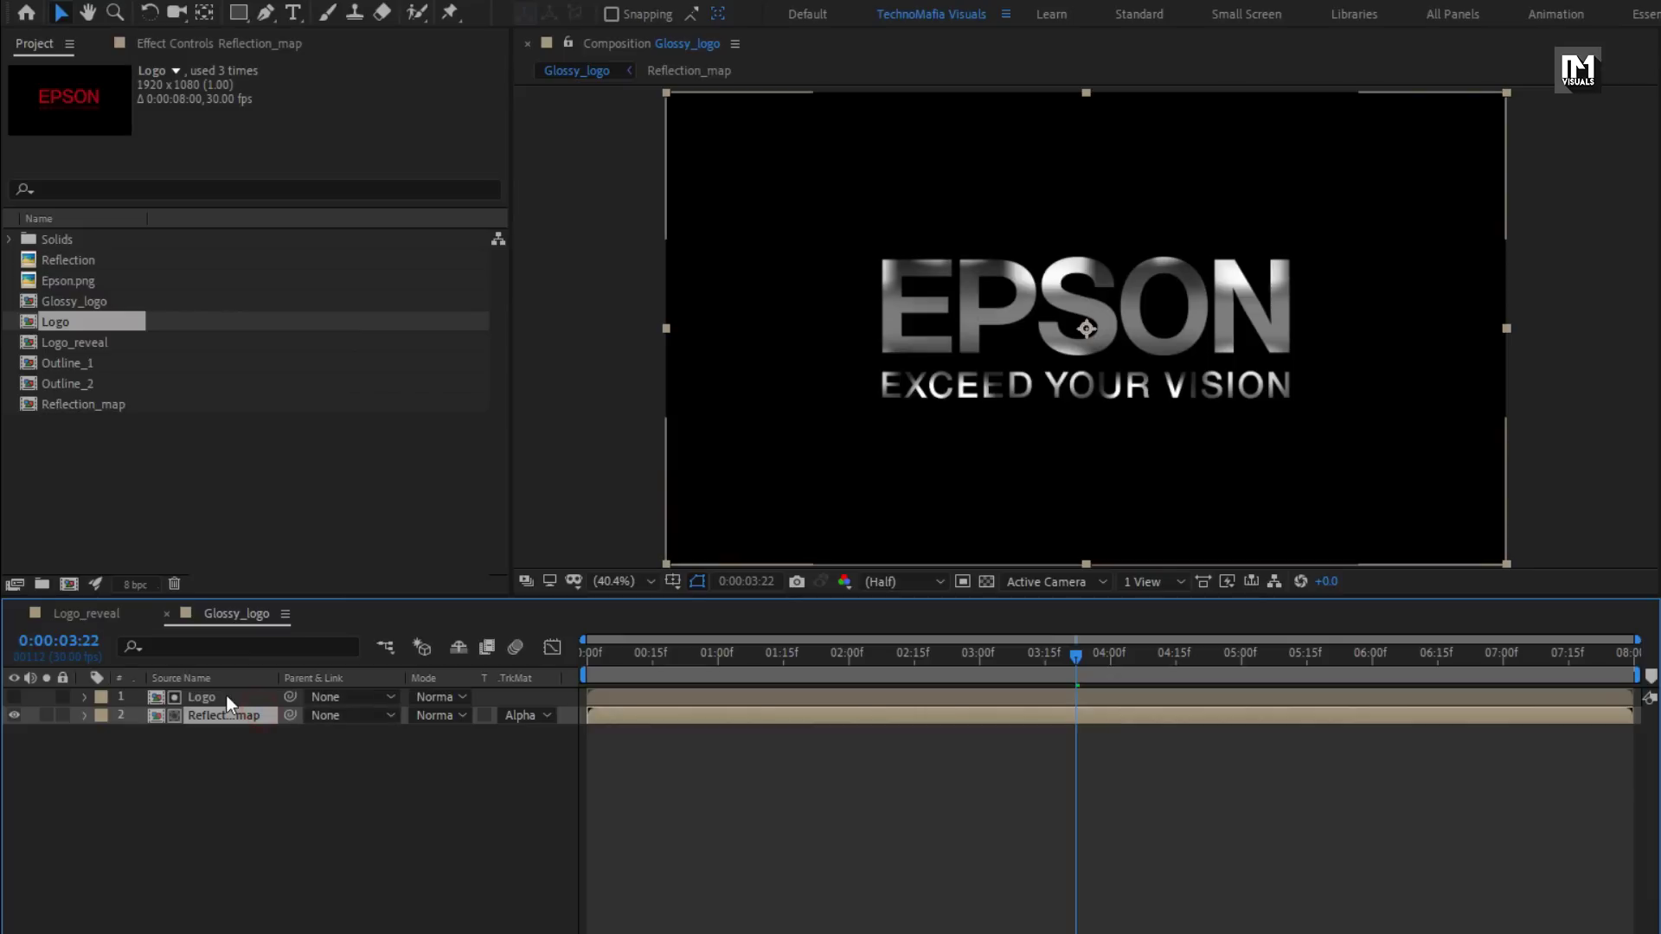
Apply CC Glass to Reflection_map via an 'cc gl' effect search
click(1344, 73)
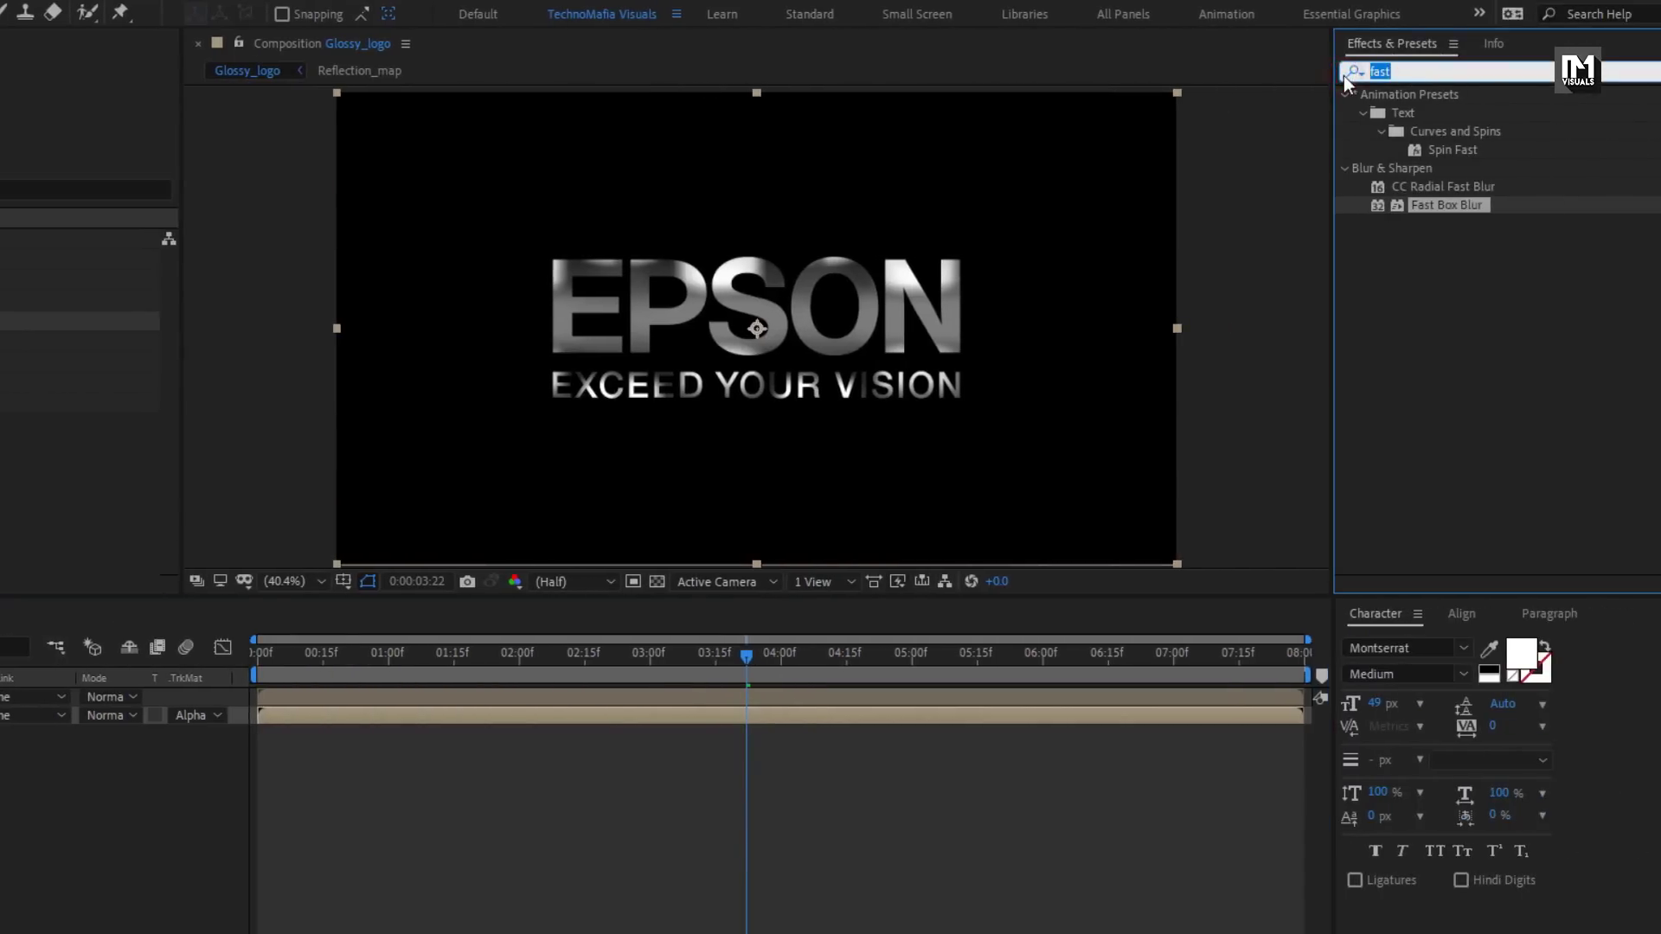
text(cc gl)
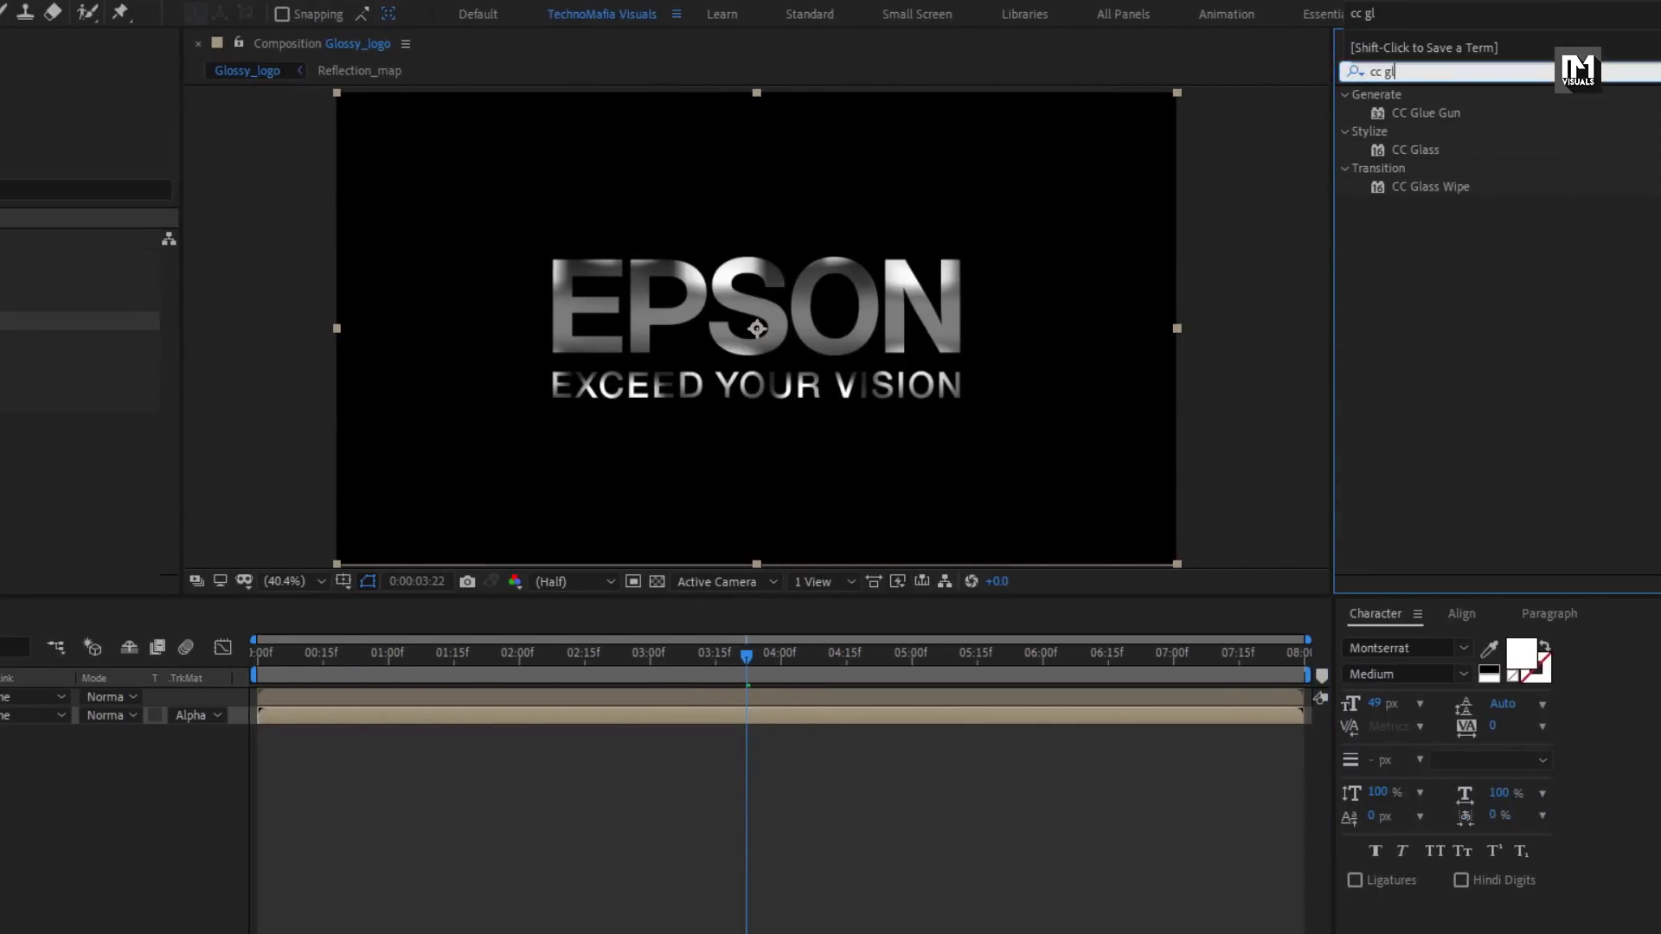
double_click(1420, 153)
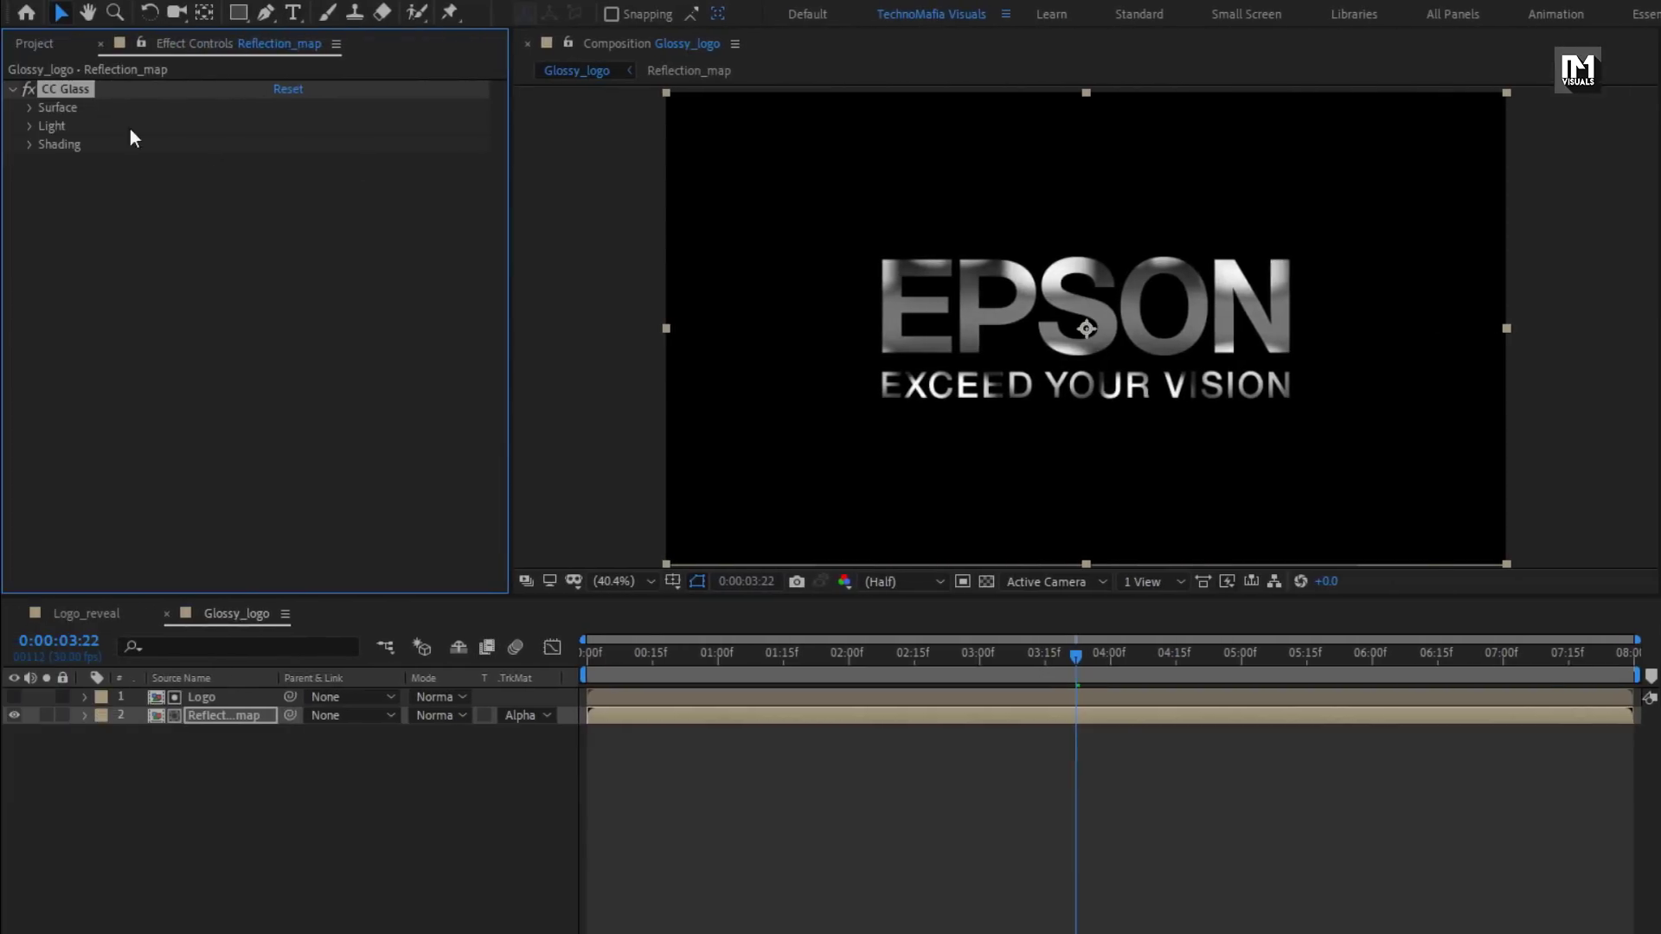
Set CC Glass Bump Map to the Logo layer using its Alpha channel
click(34, 108)
click(329, 124)
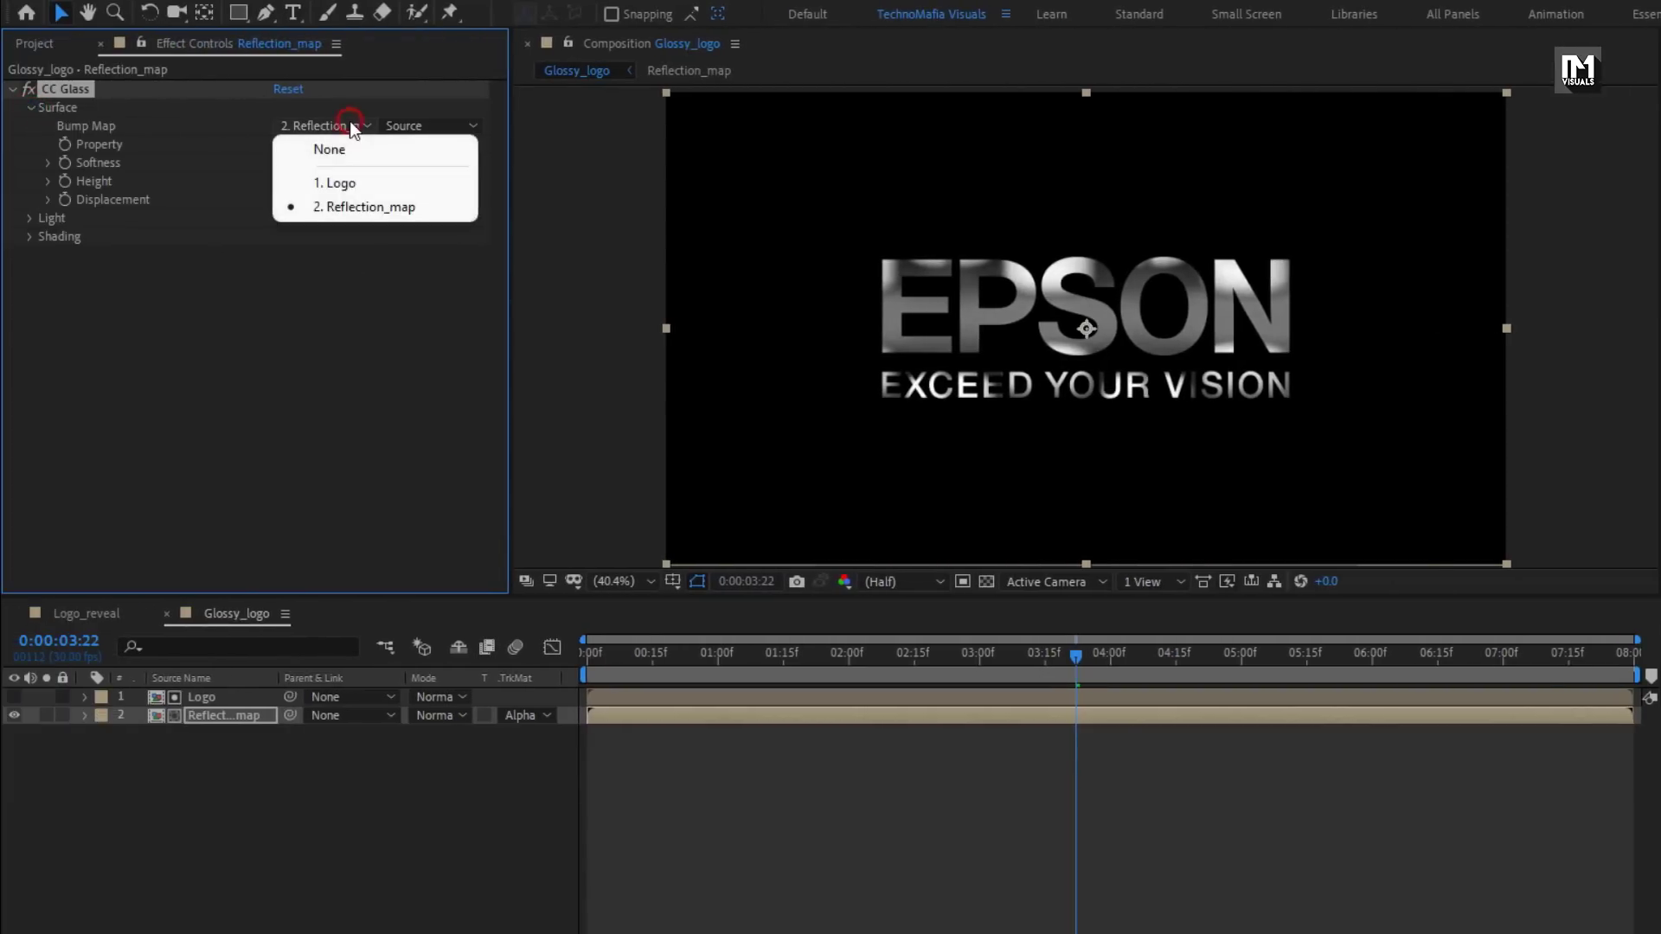
click(406, 184)
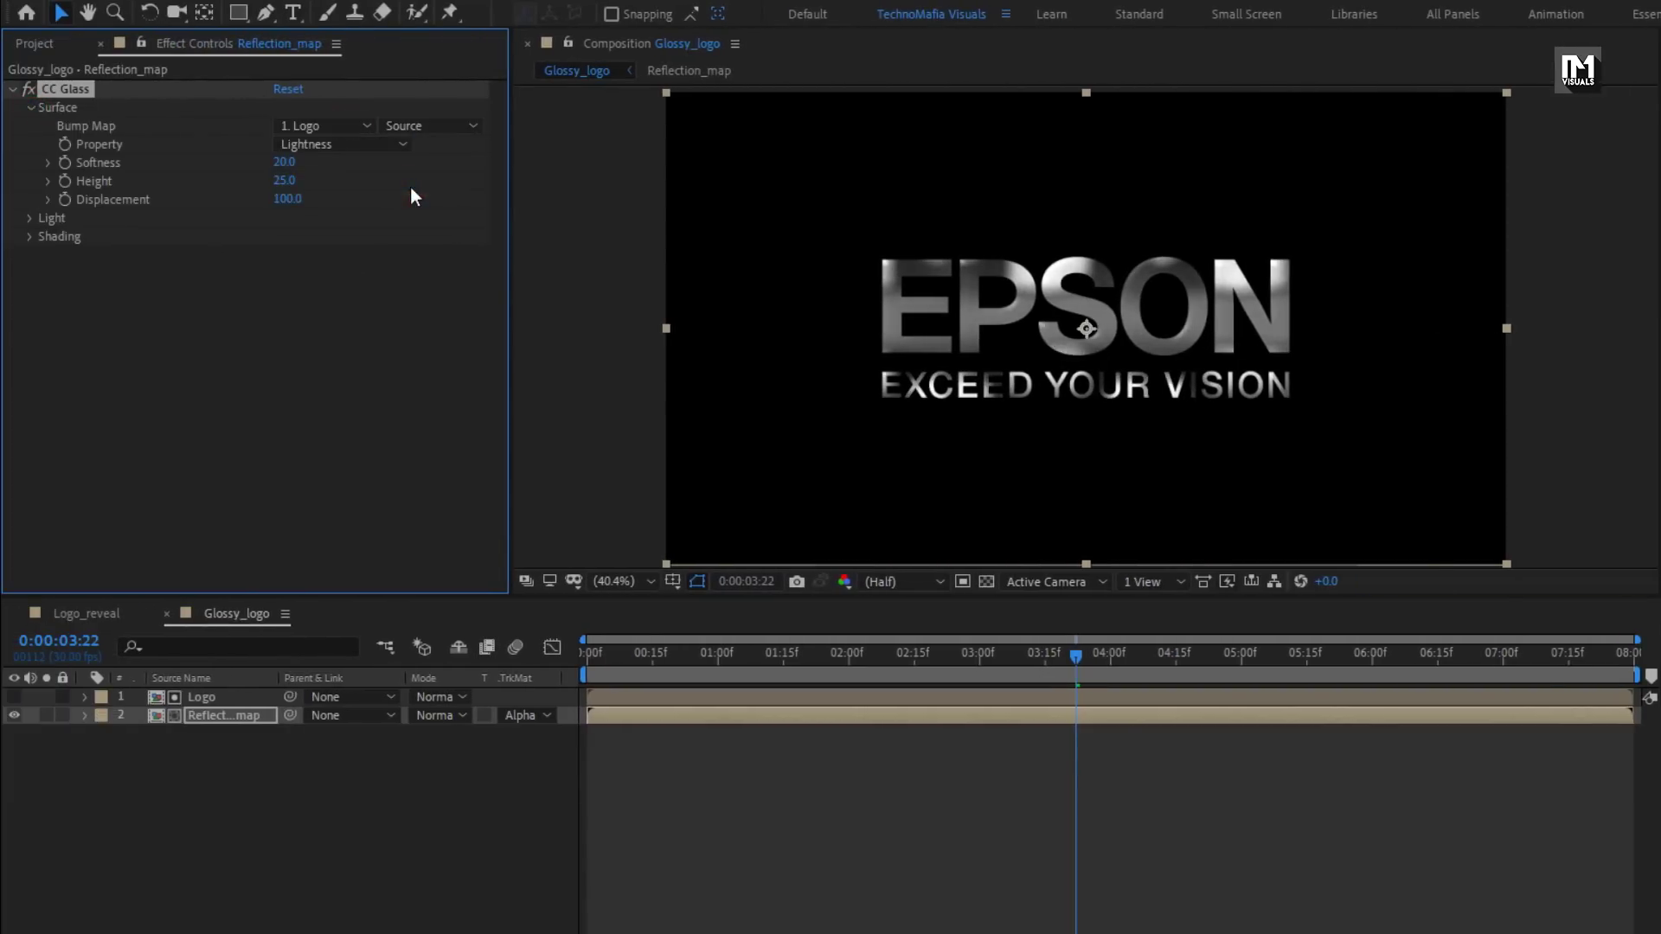
click(380, 144)
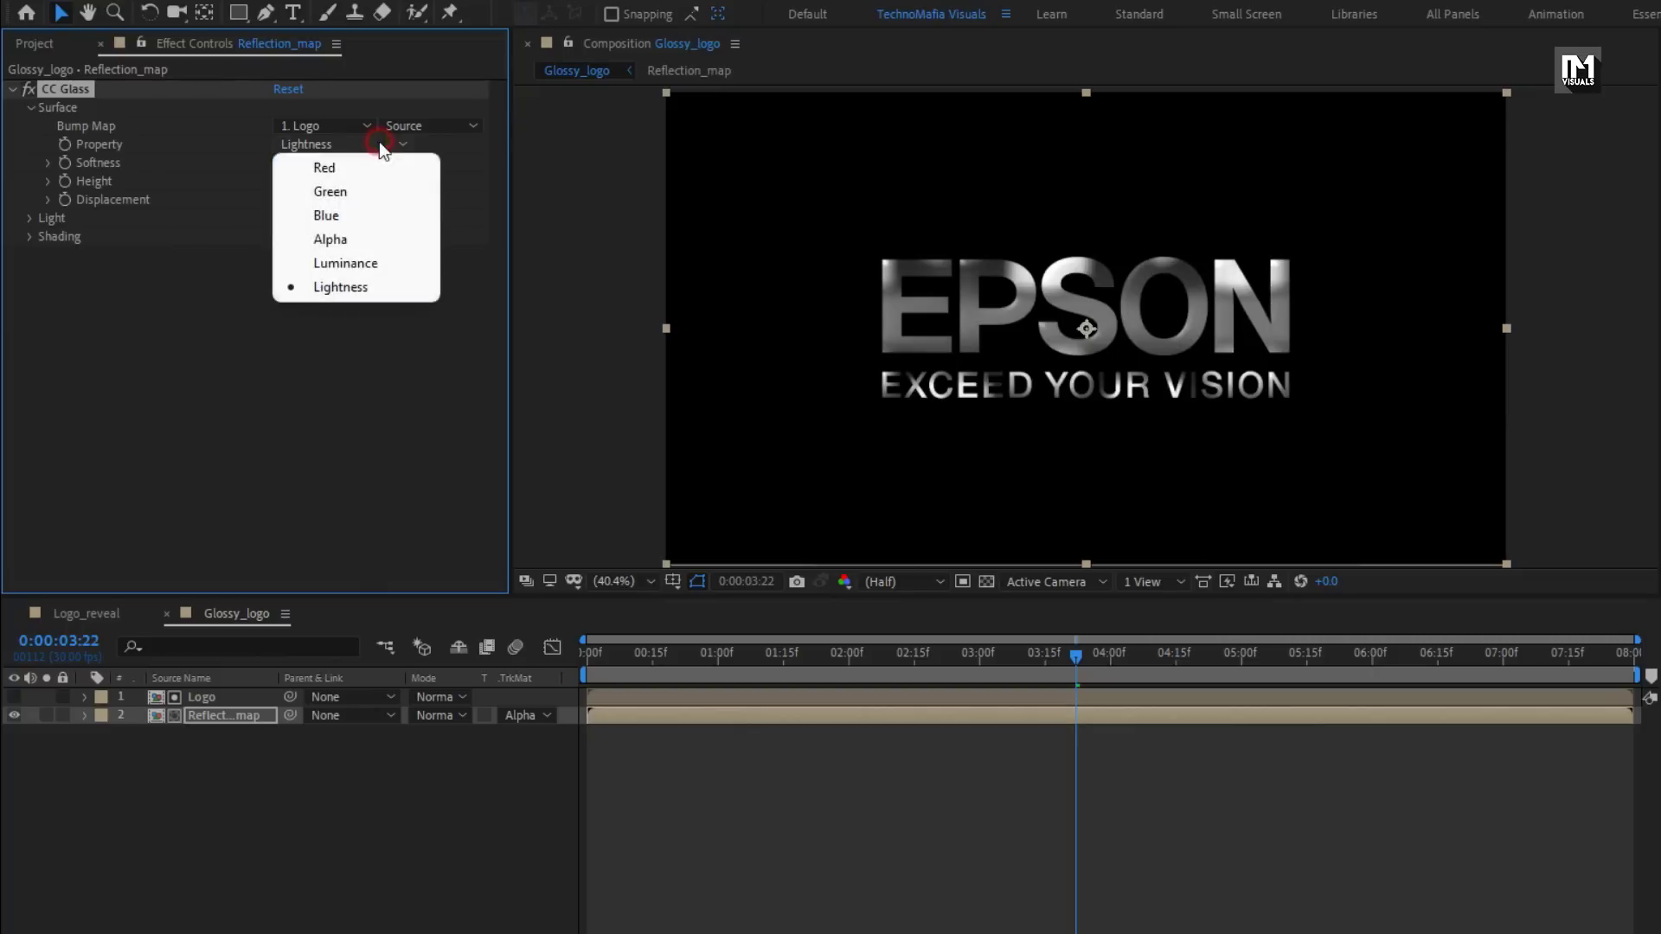
click(366, 239)
Set CC Glass Softness to 25 and Height to -15, then edit Displacement
click(288, 162)
text(25)
key(Return)
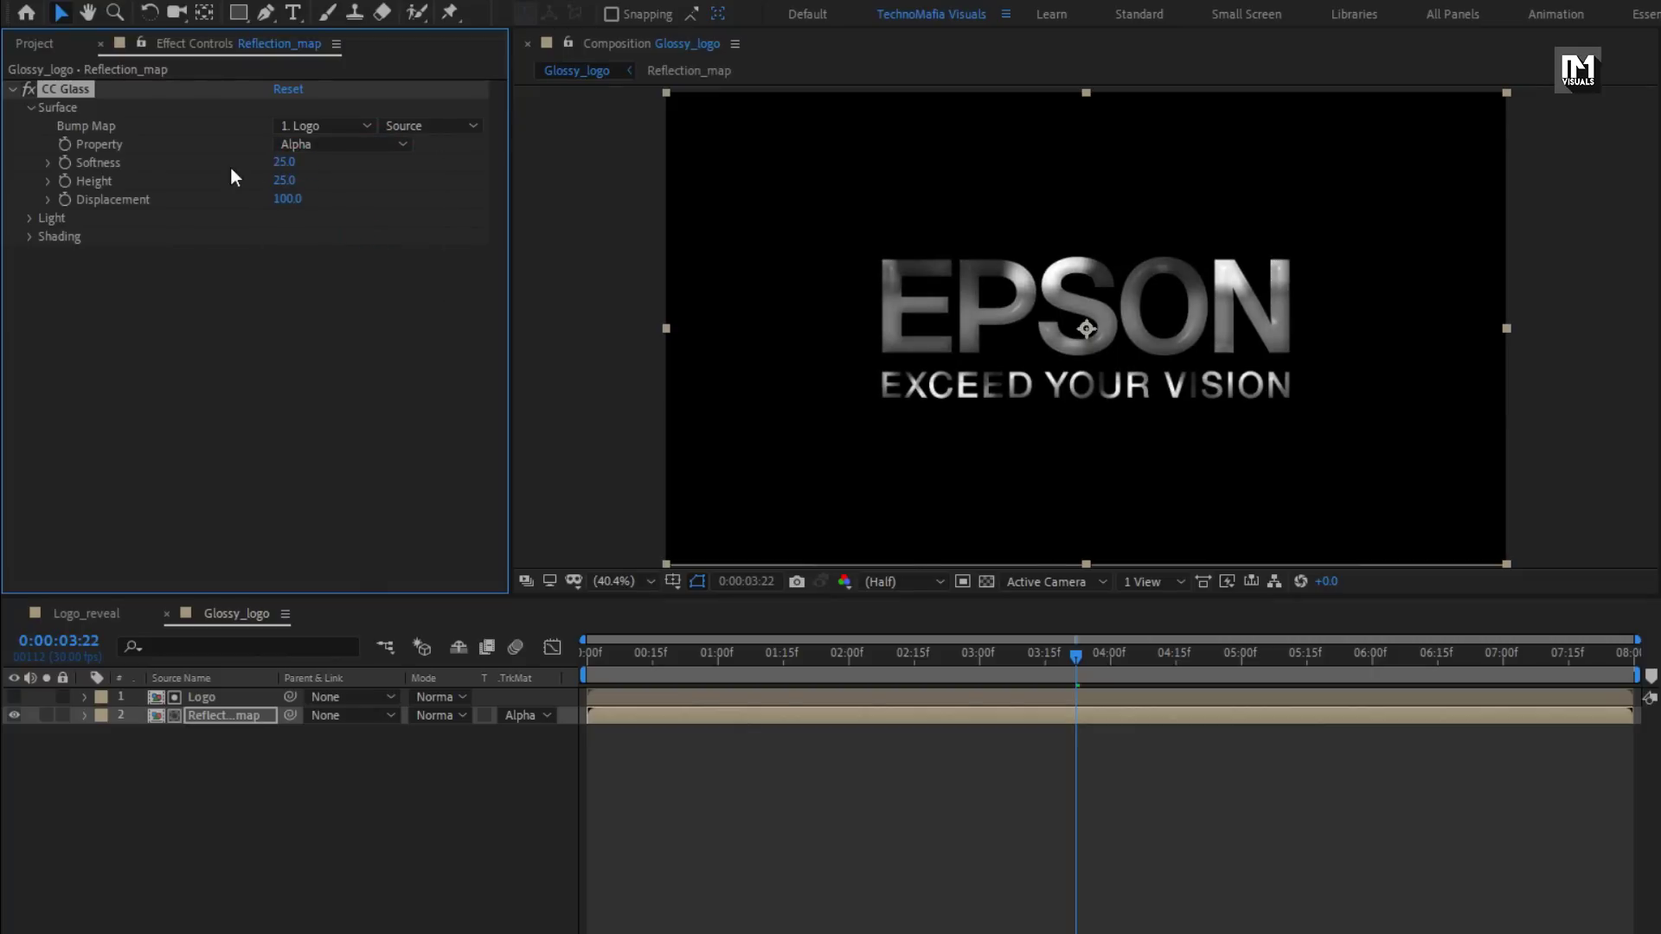
click(284, 180)
text(-15)
key(Return)
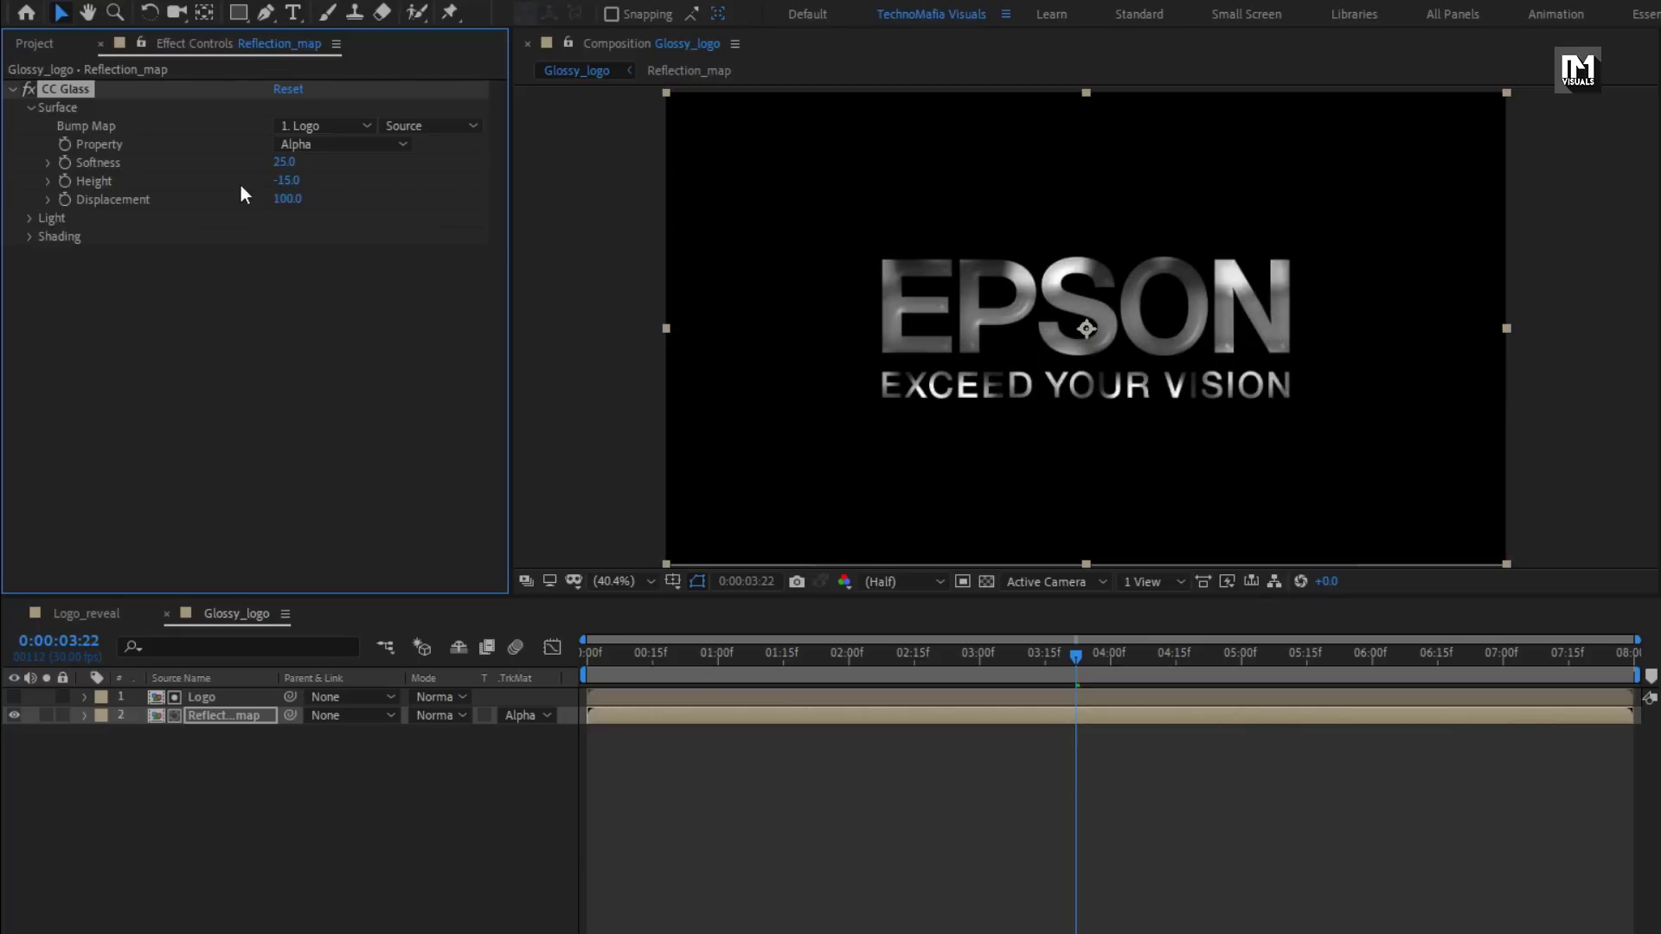
click(286, 200)
Confirm a displacement of -120, then apply CC Blobbylize to Reflection_map
text(-120)
key(Return)
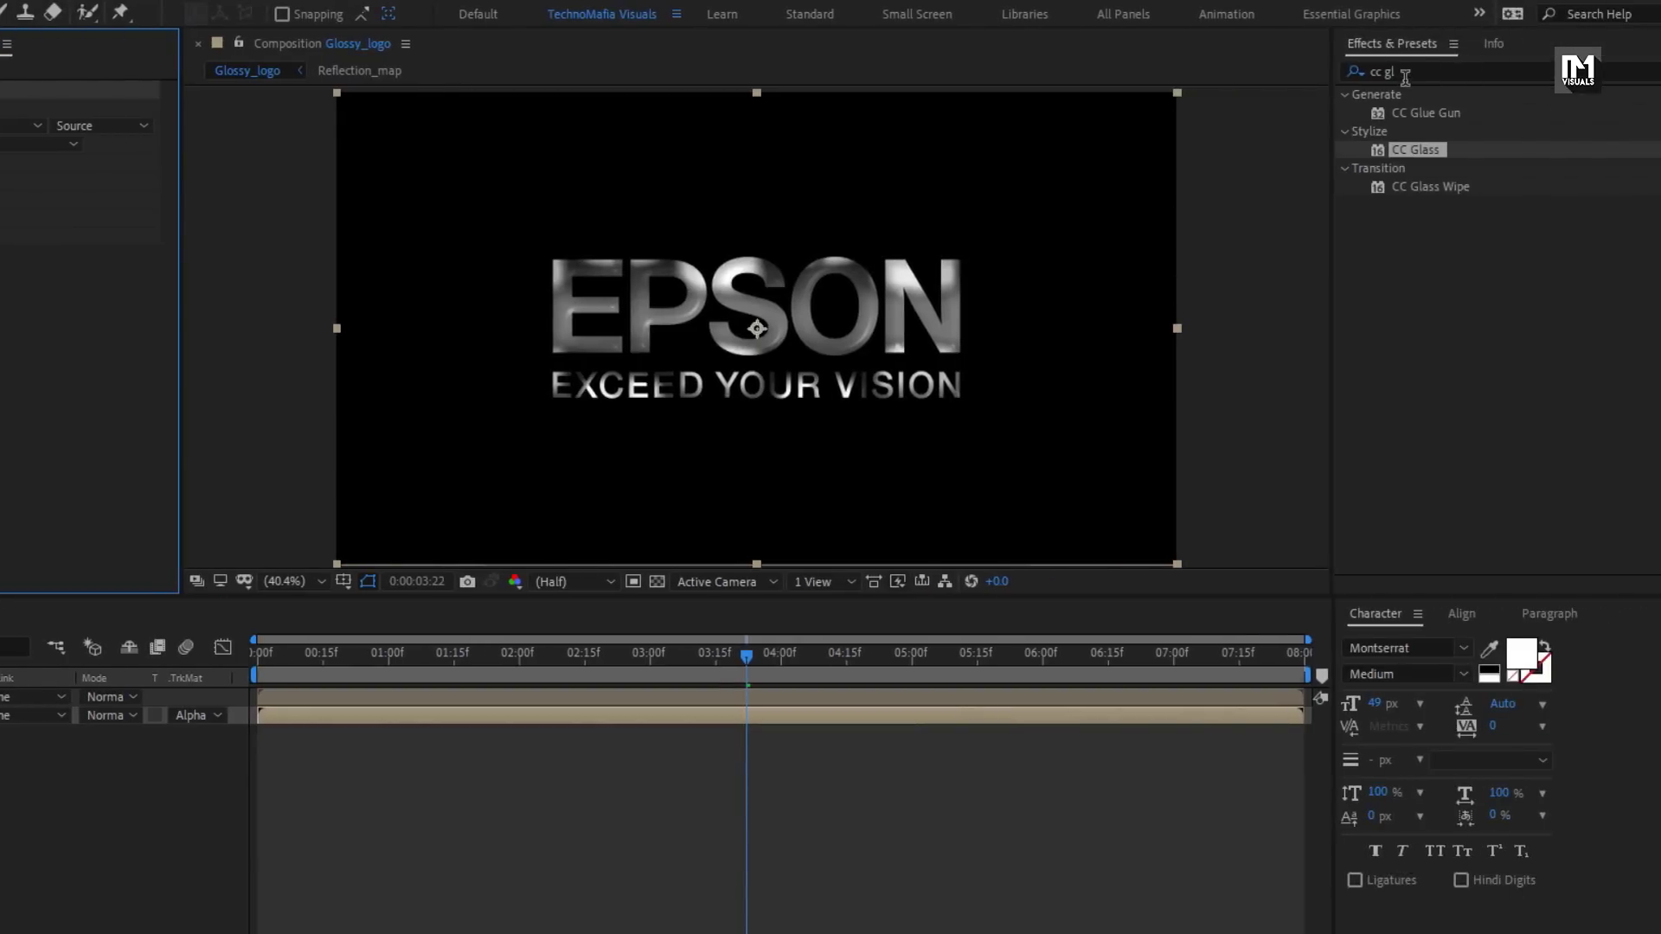
click(1468, 70)
key(BackSpace)
key(BackSpace)
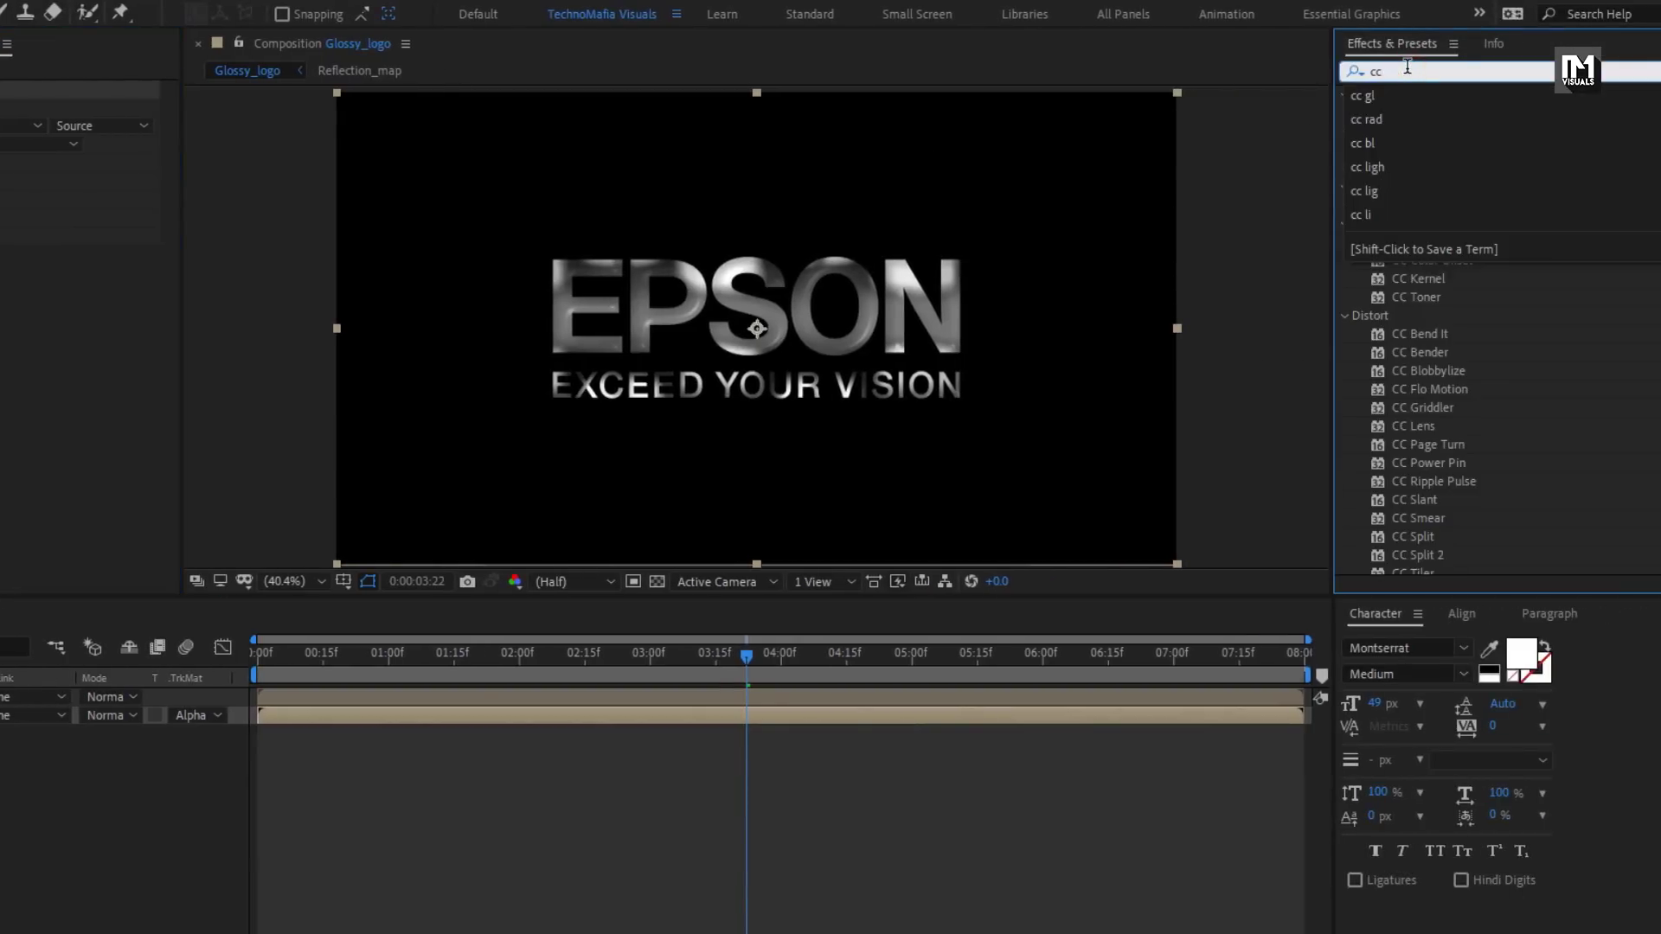
text(bl)
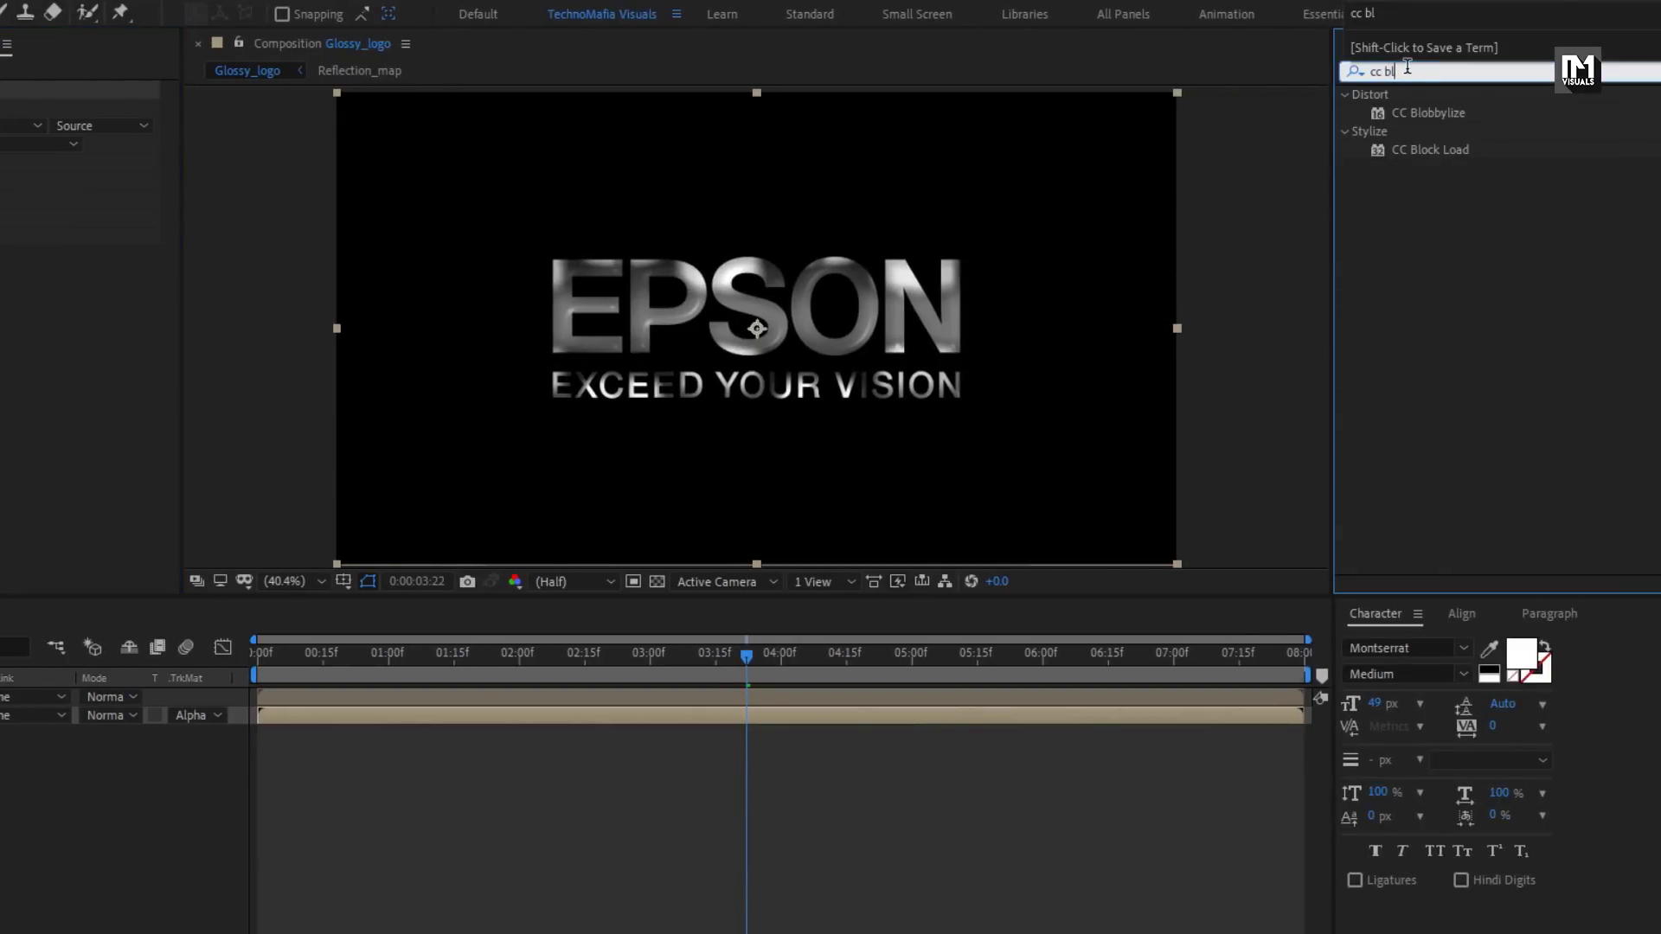
click(1424, 116)
double_click(1424, 113)
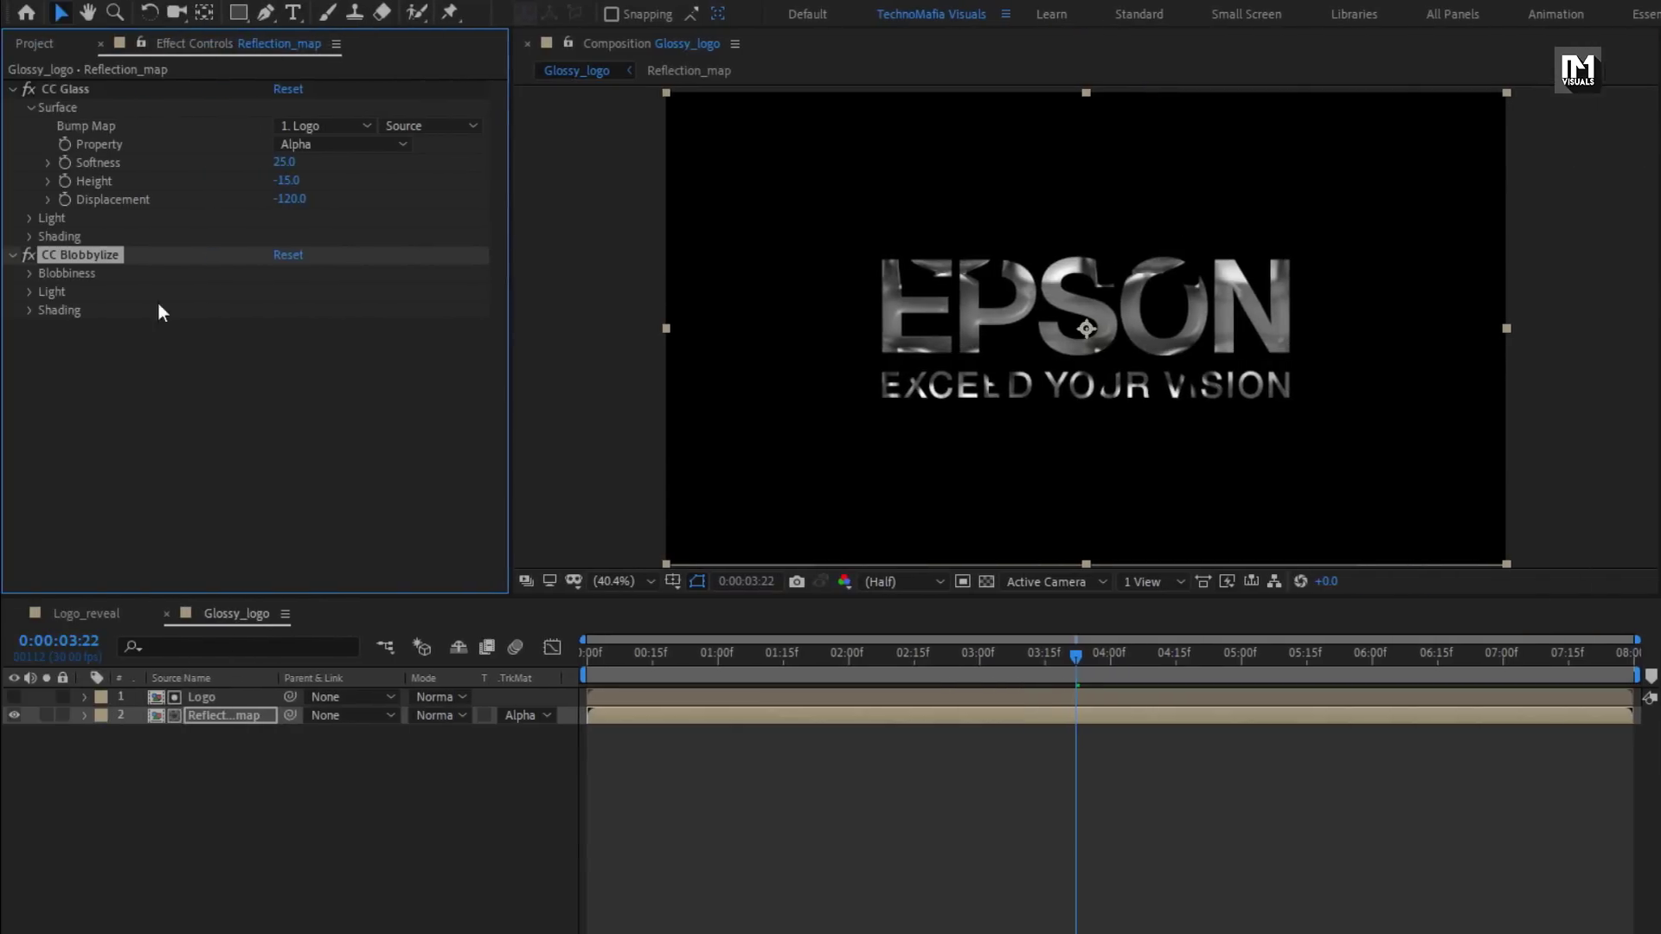
Set CC Blobbylize's Blob Layer to 1. Logo using its Alpha channel
click(35, 275)
click(293, 292)
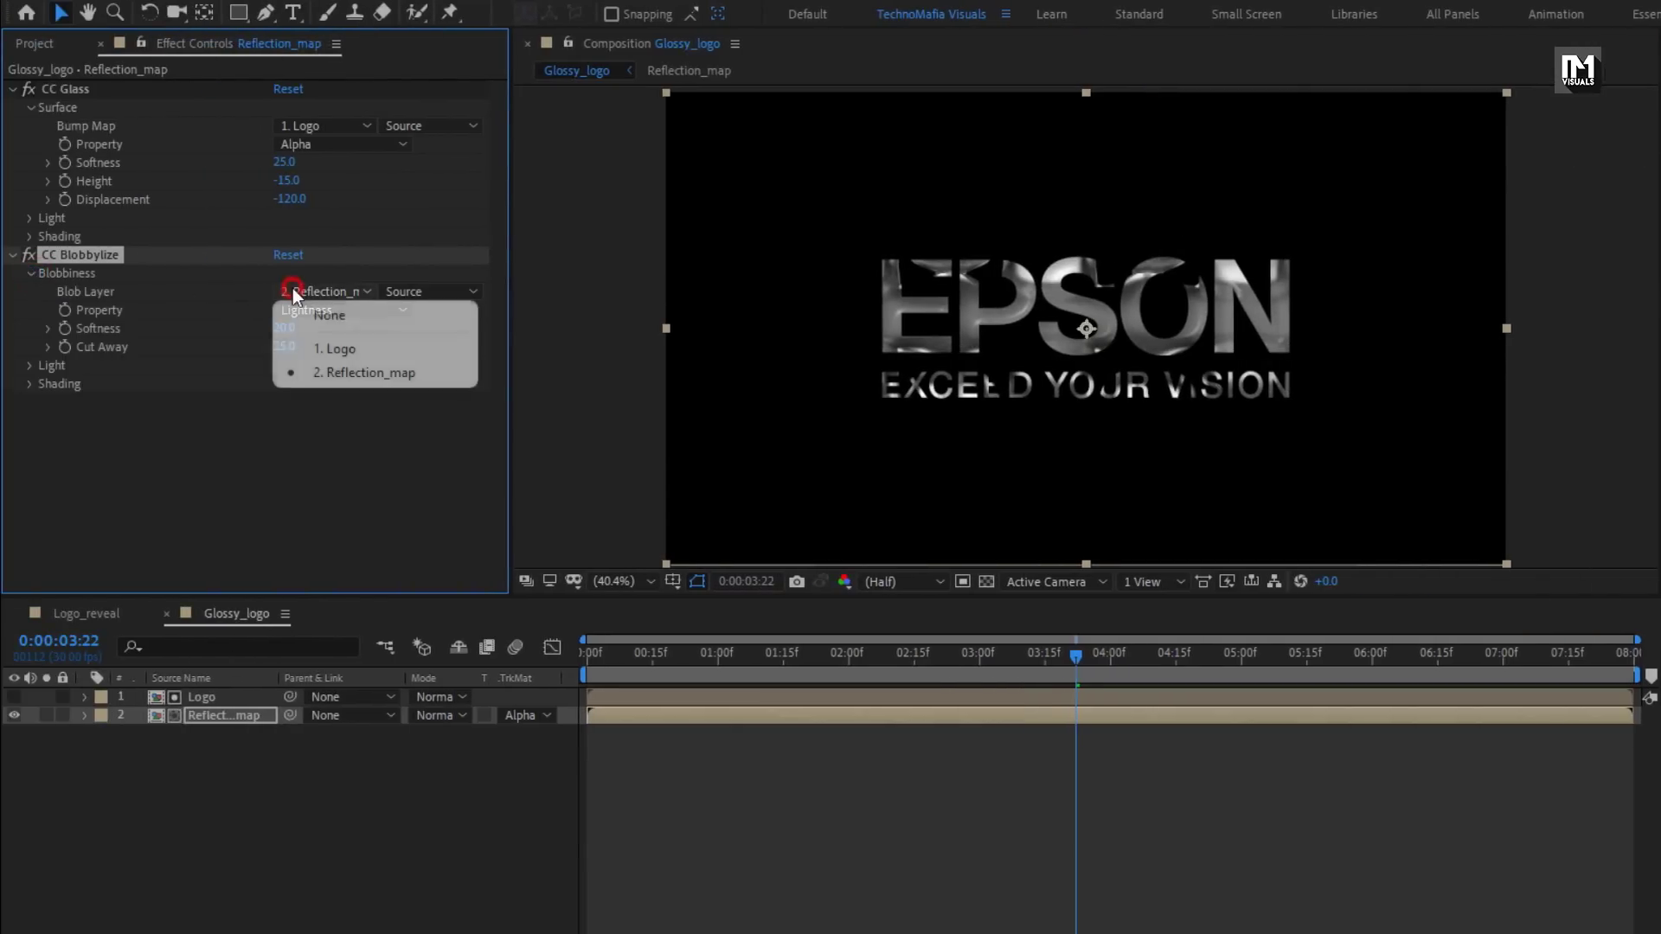
click(397, 349)
click(335, 310)
click(357, 404)
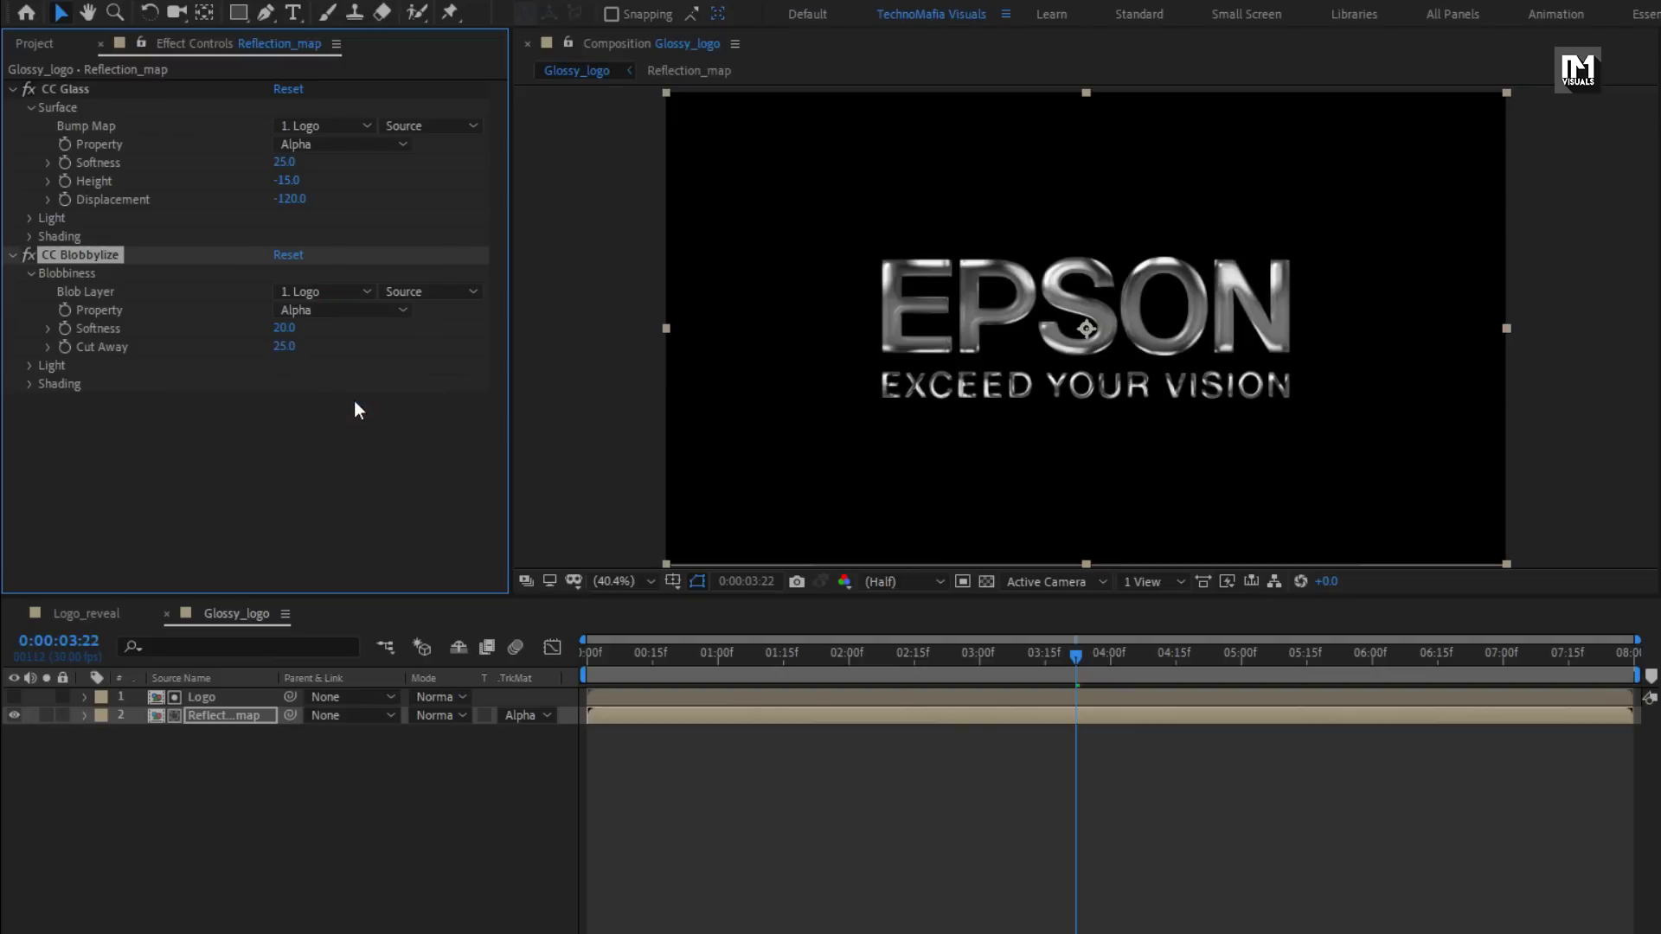
Set blob Softness to 15 and Cut Away to 10, previewing the first two seconds
click(284, 328)
text(15)
key(Return)
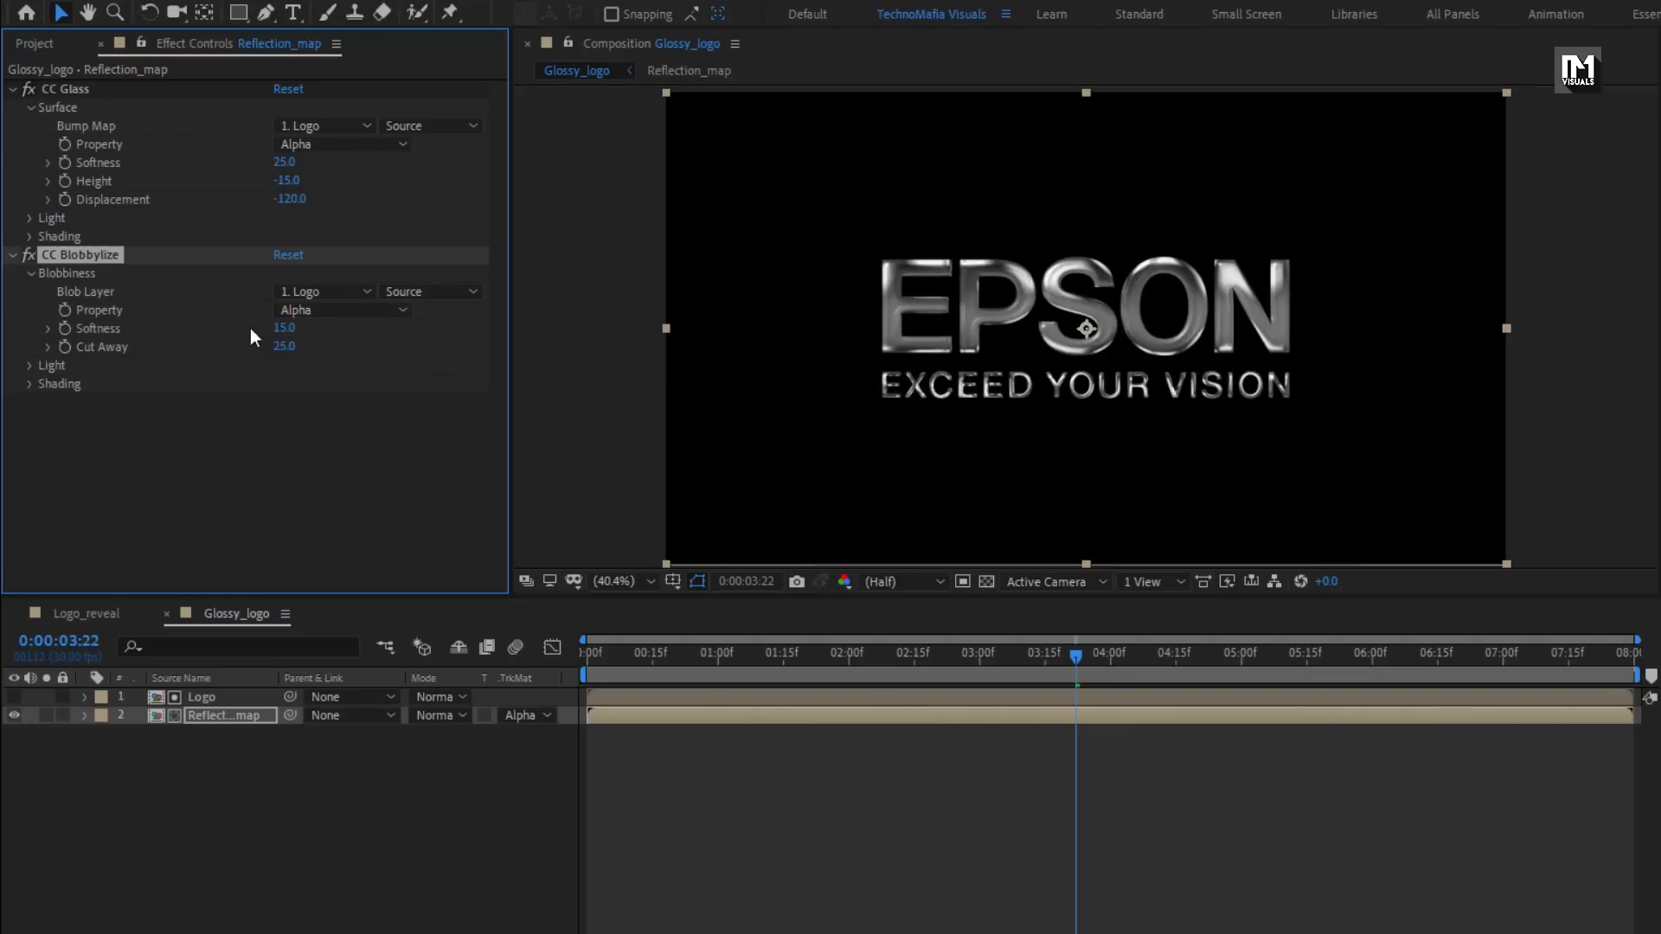
click(283, 345)
text(10)
key(Return)
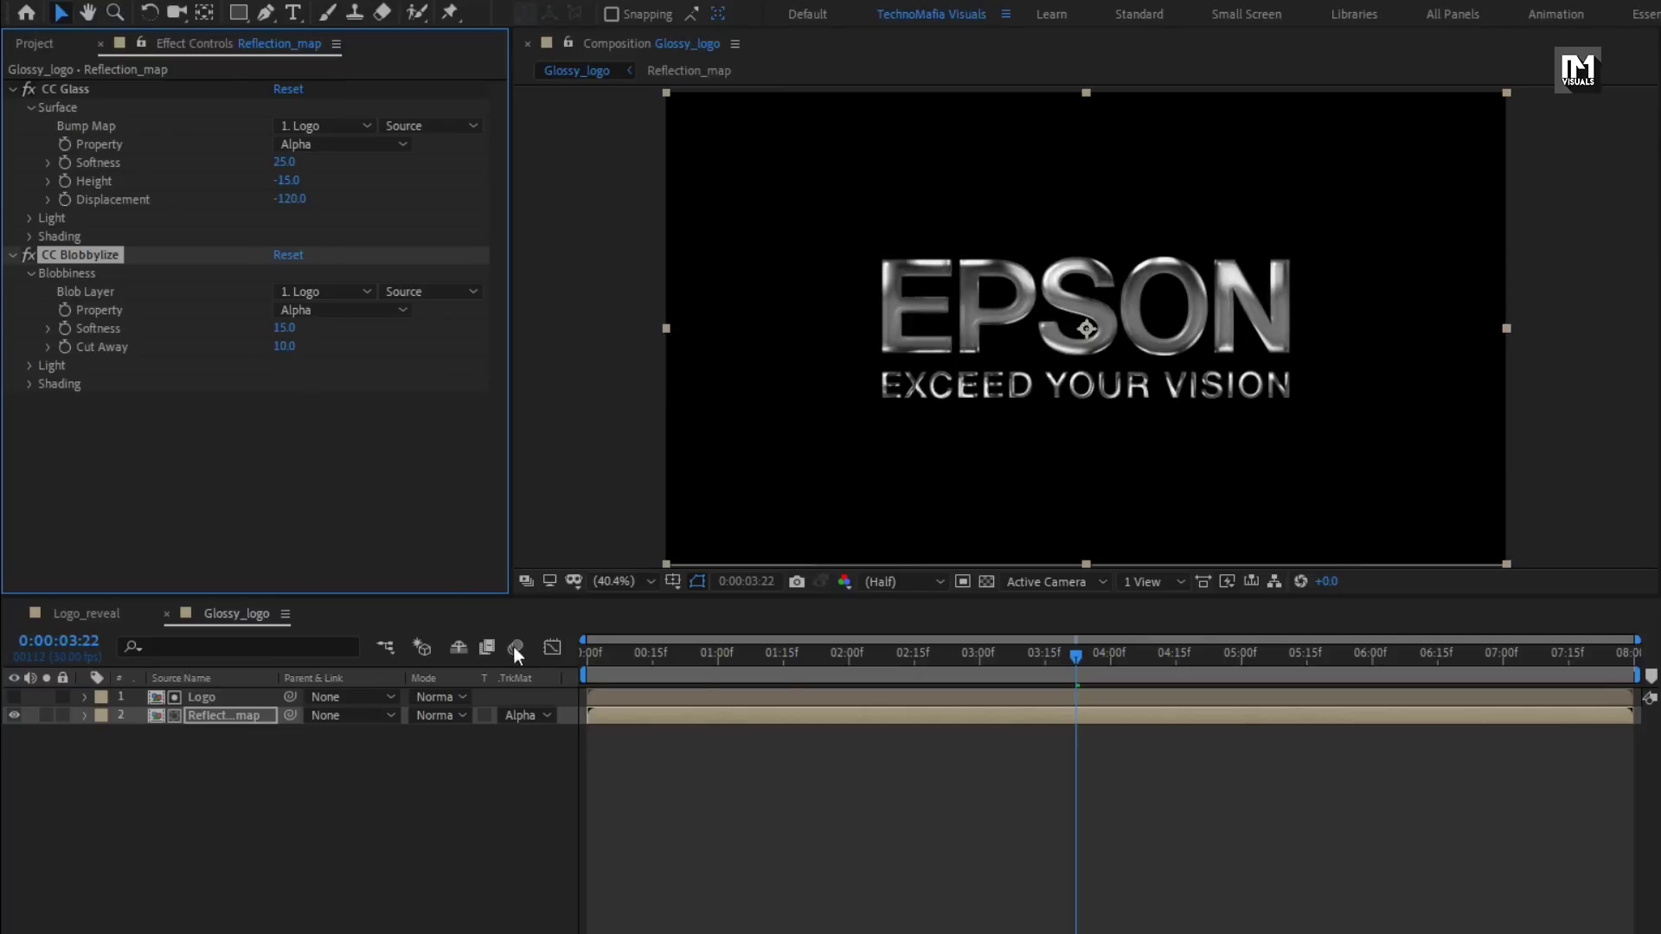
drag(595, 657, 932, 659)
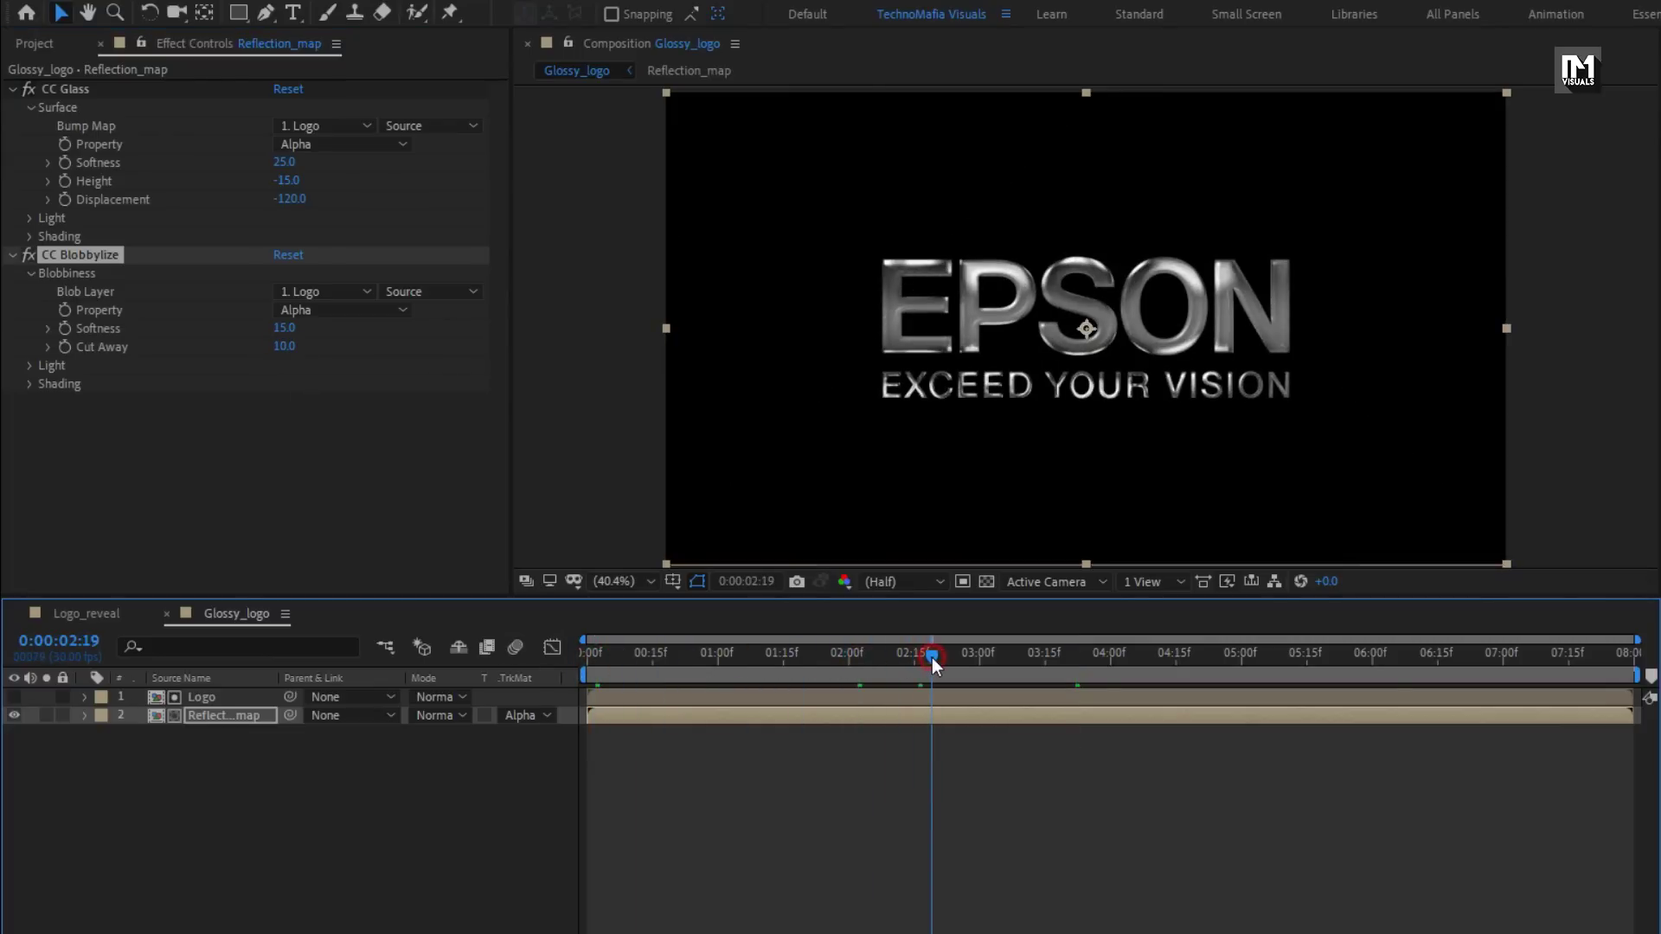
Add the Logo comp as a new top layer blended in Add mode
click(267, 741)
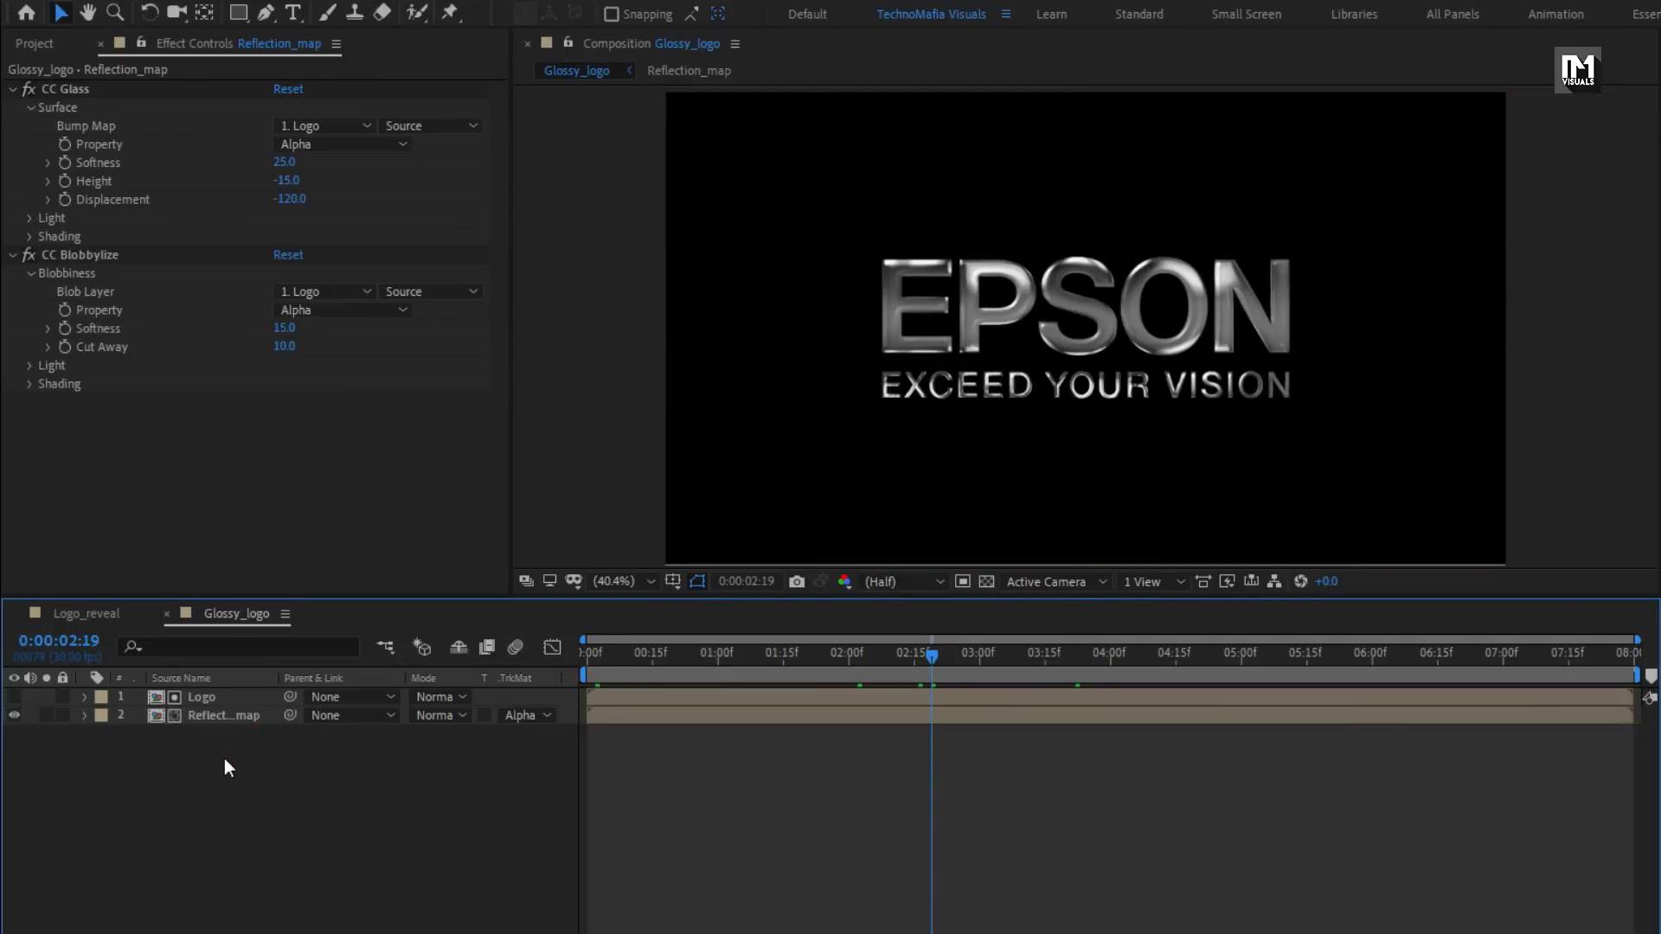
click(33, 44)
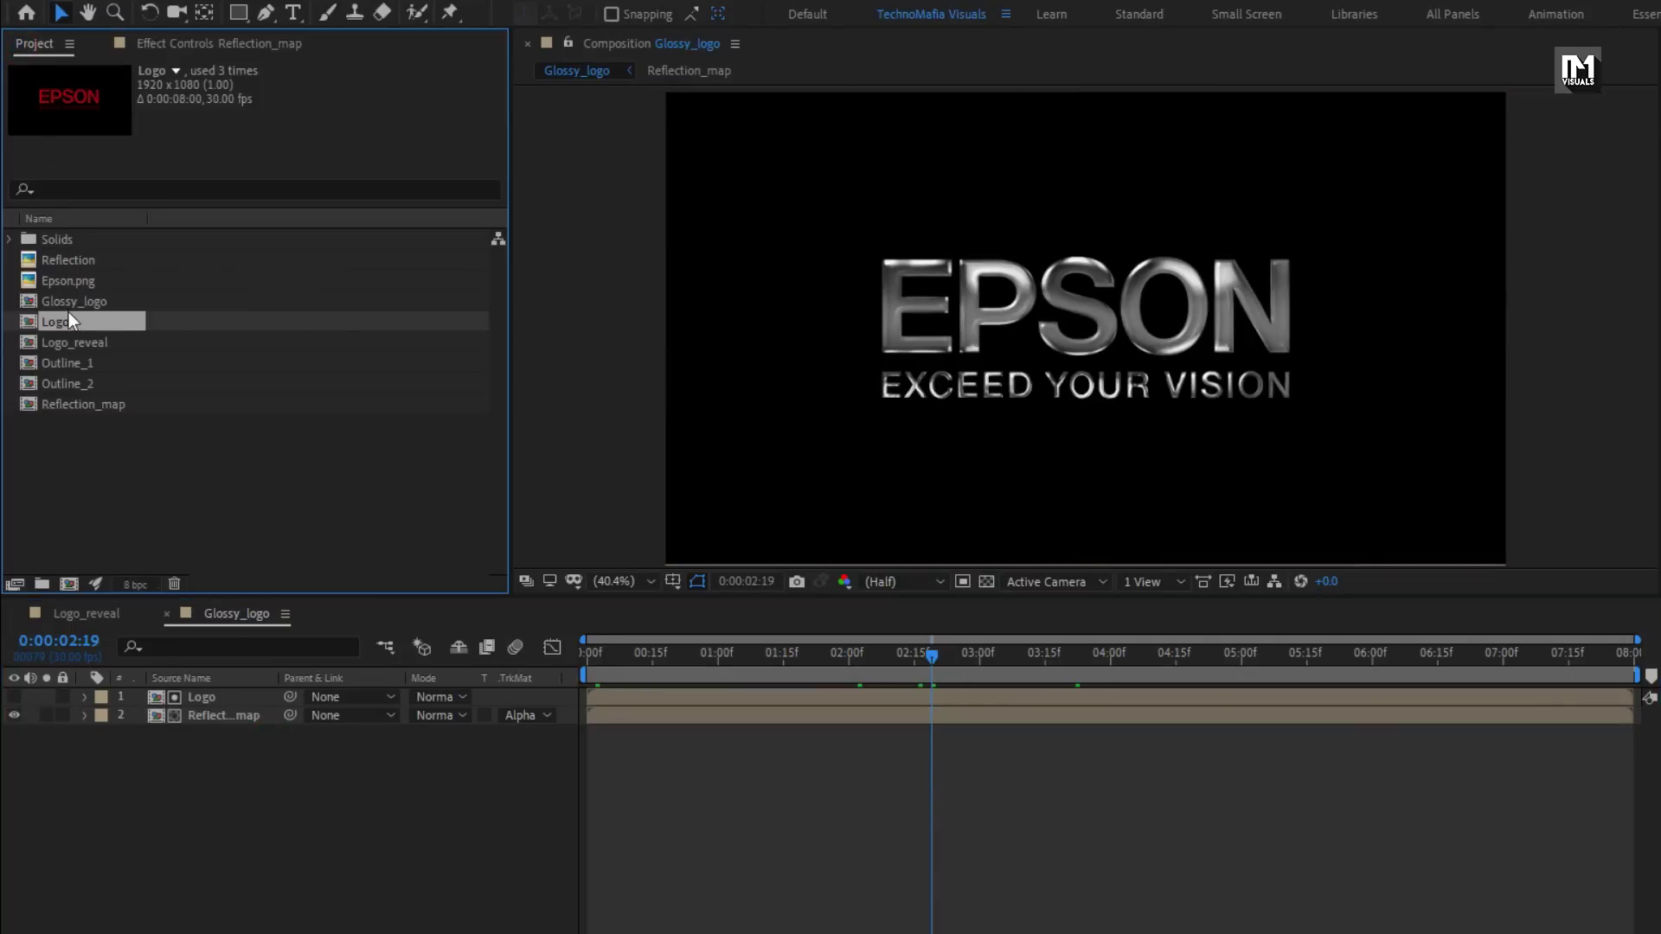
drag(52, 325, 230, 697)
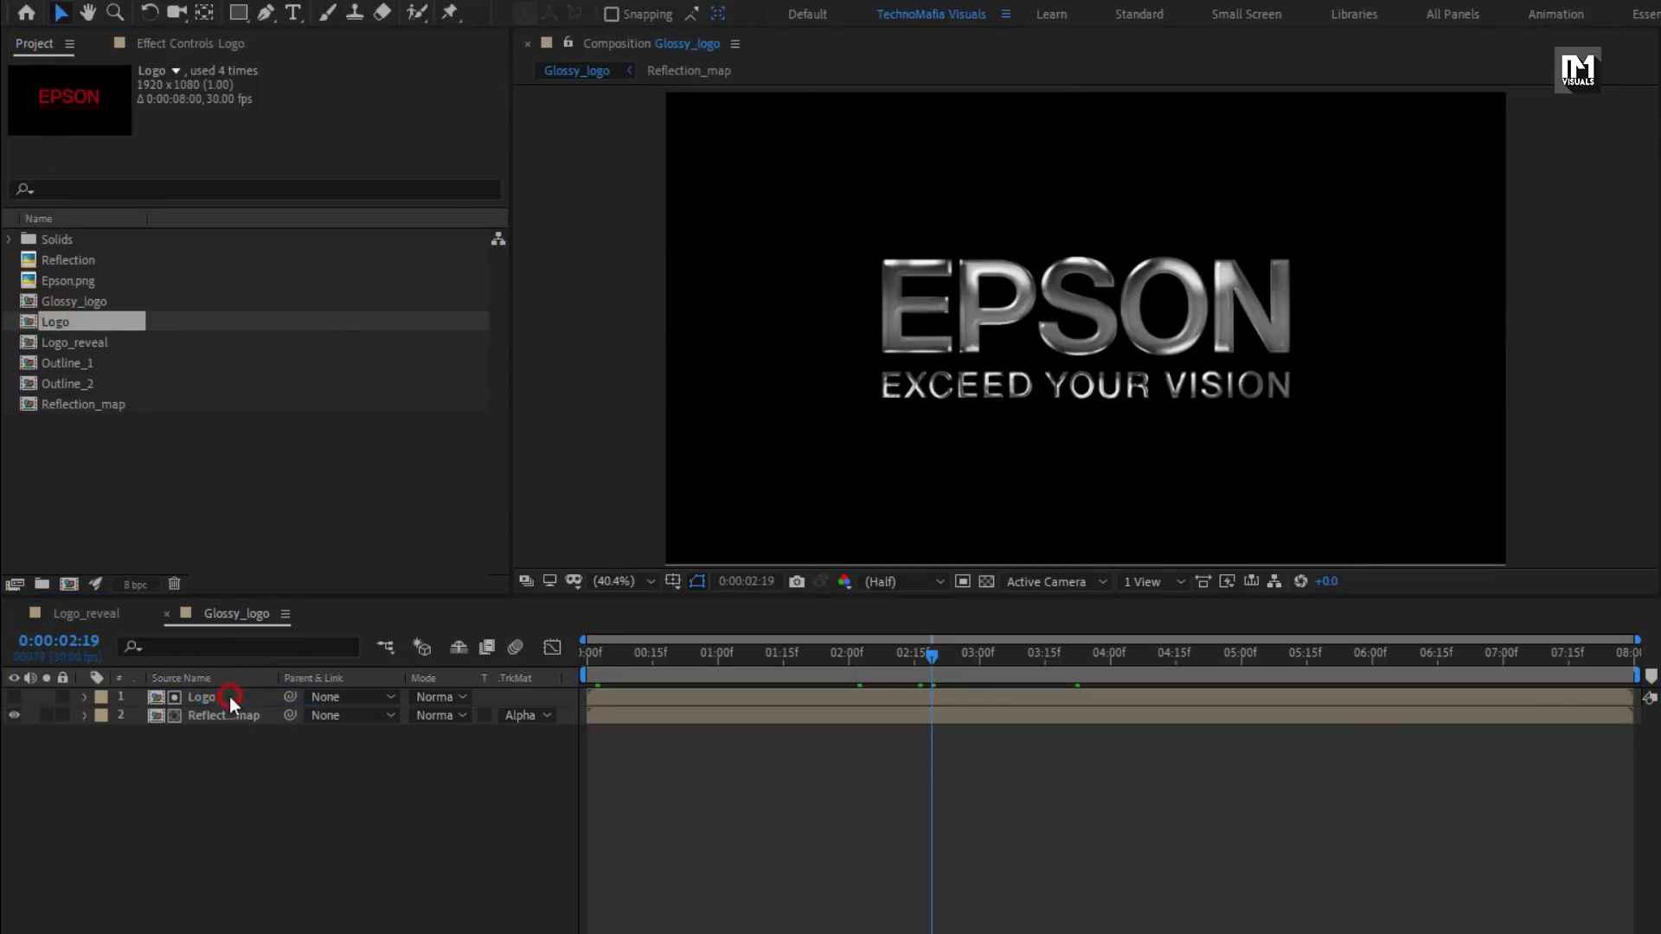
click(432, 696)
click(502, 342)
drag(616, 655, 948, 667)
Keyframe the new Logo layer's Opacity from 0% at the start to 50% at one second
key(t)
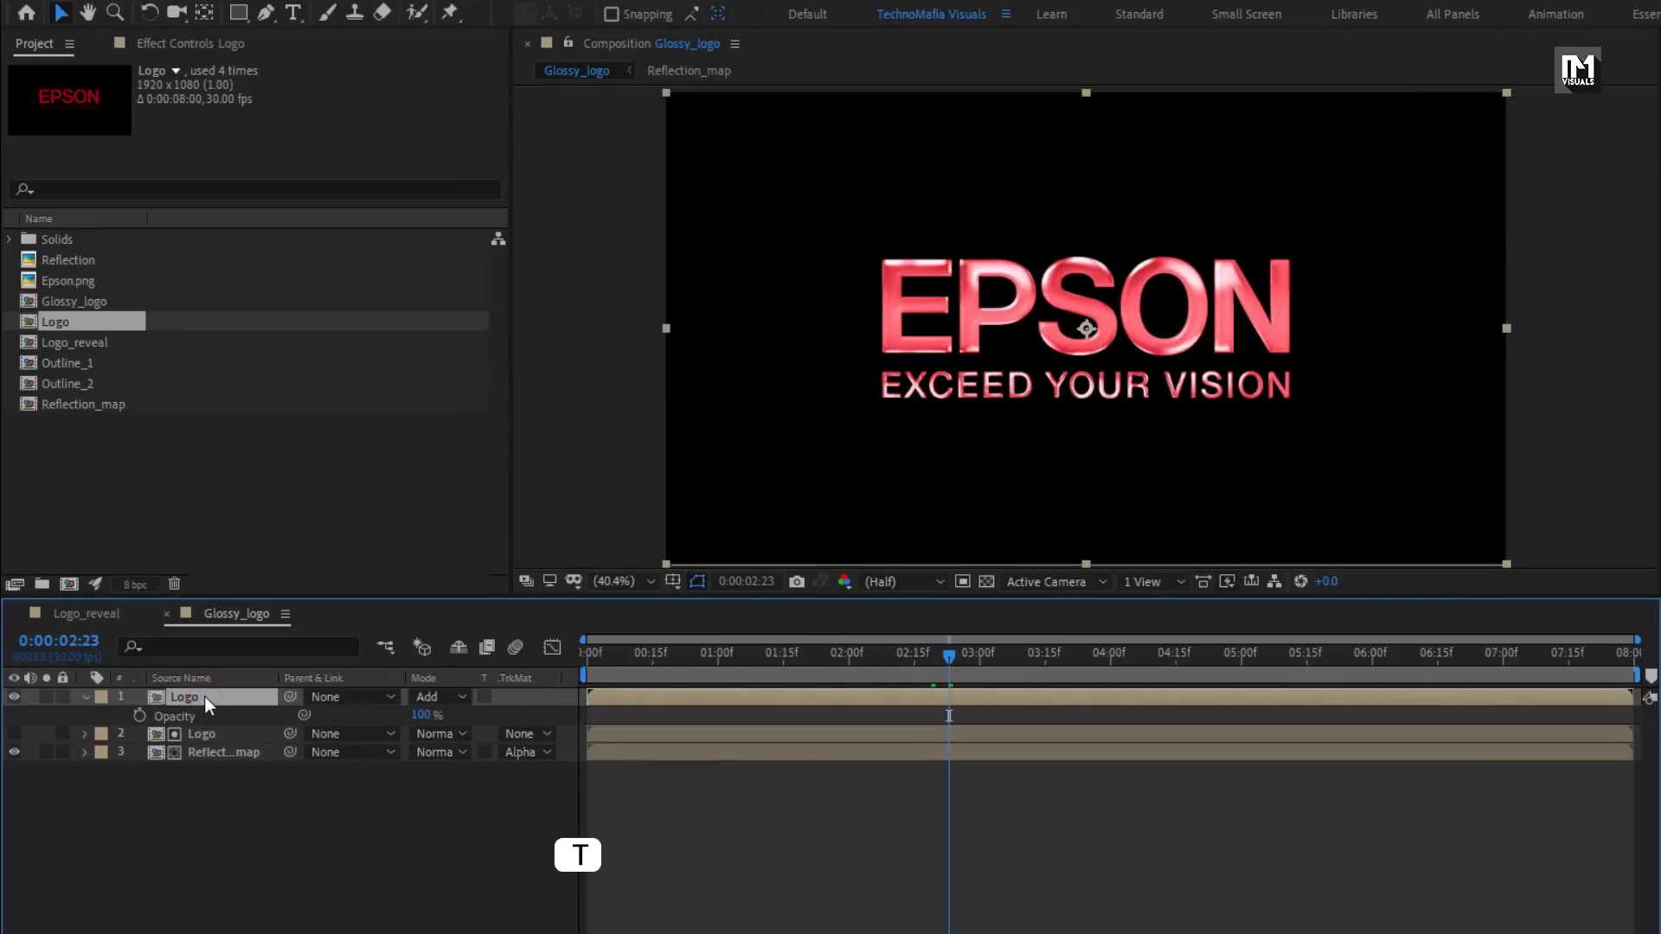
click(708, 671)
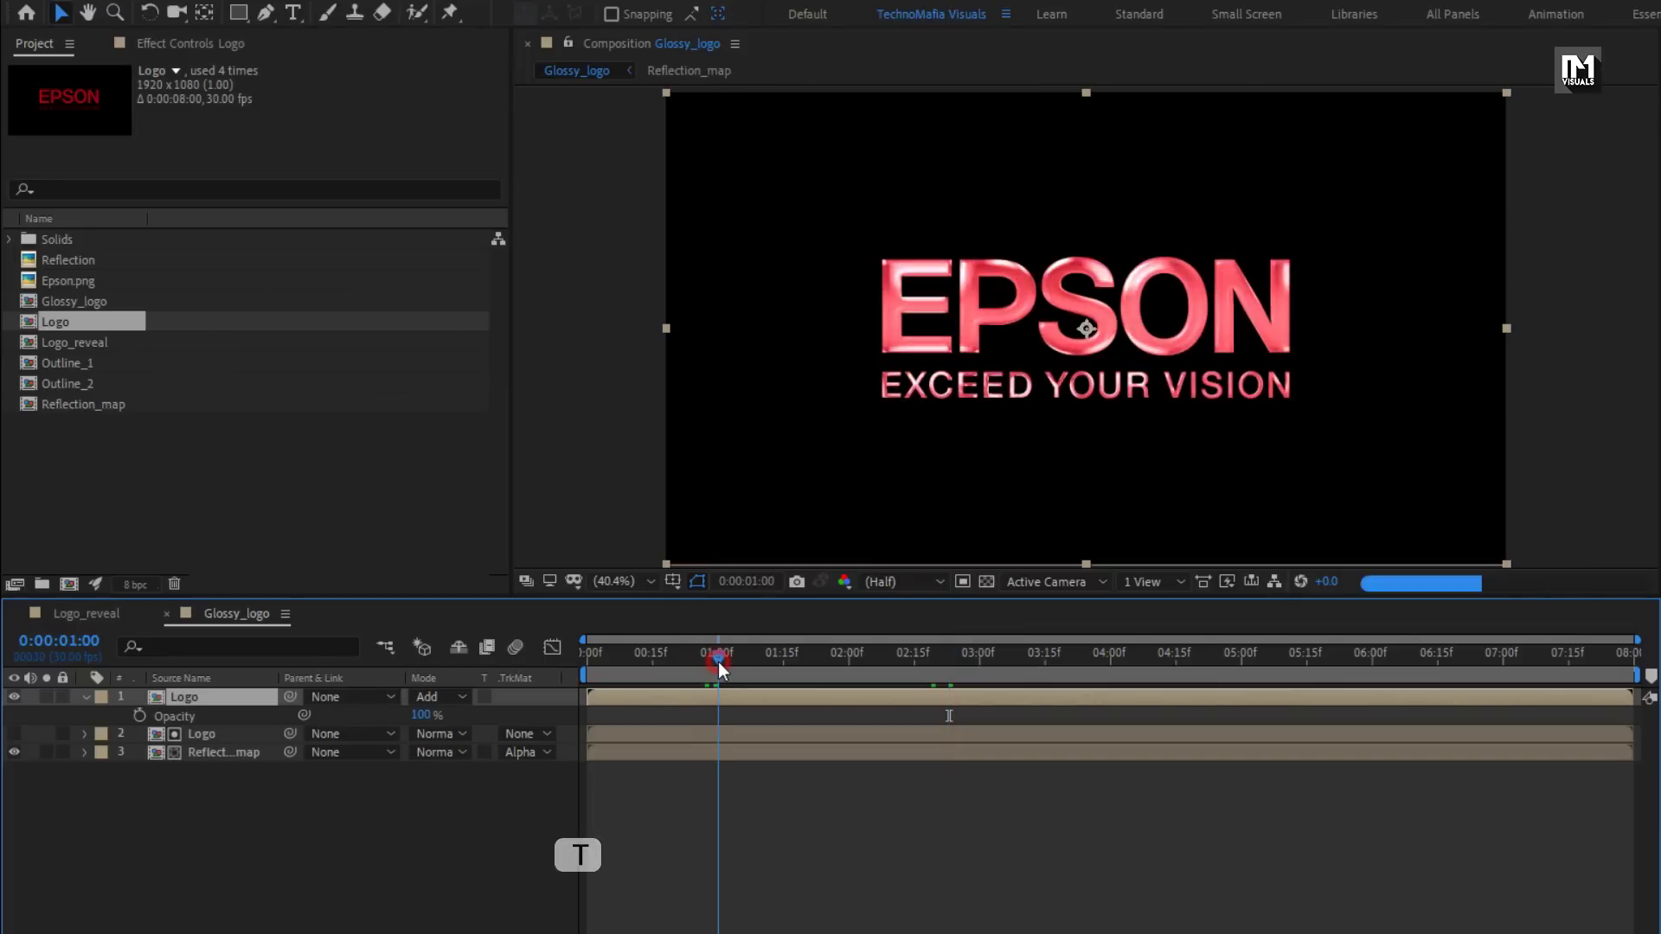
click(139, 717)
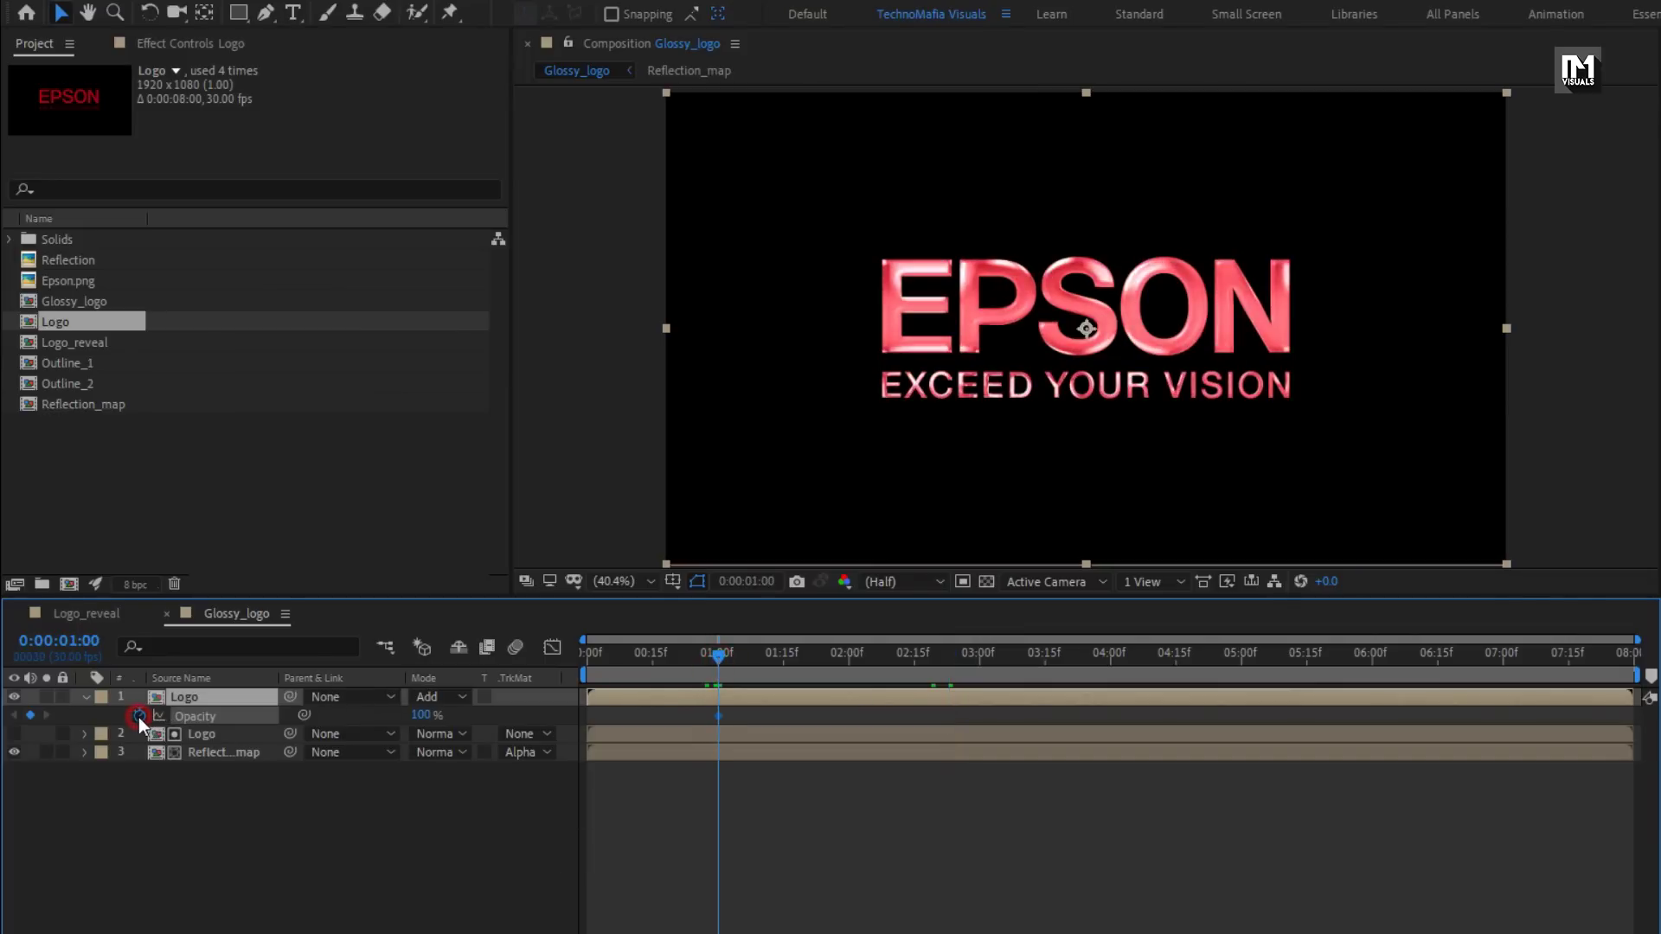
click(421, 716)
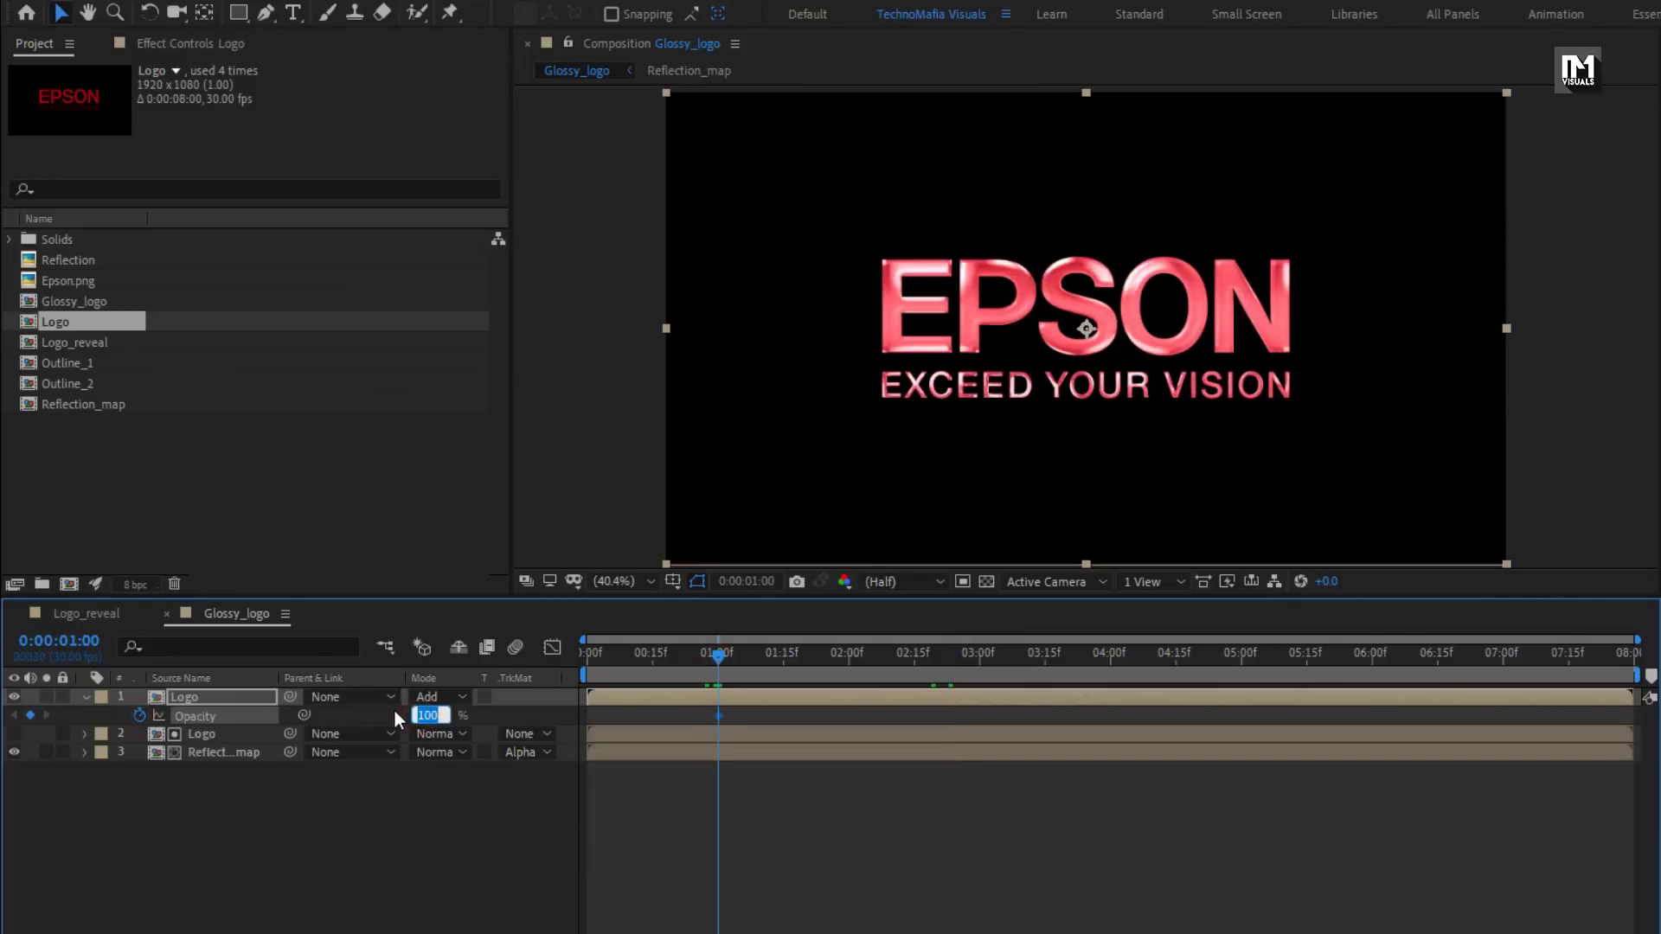
text(50)
key(Return)
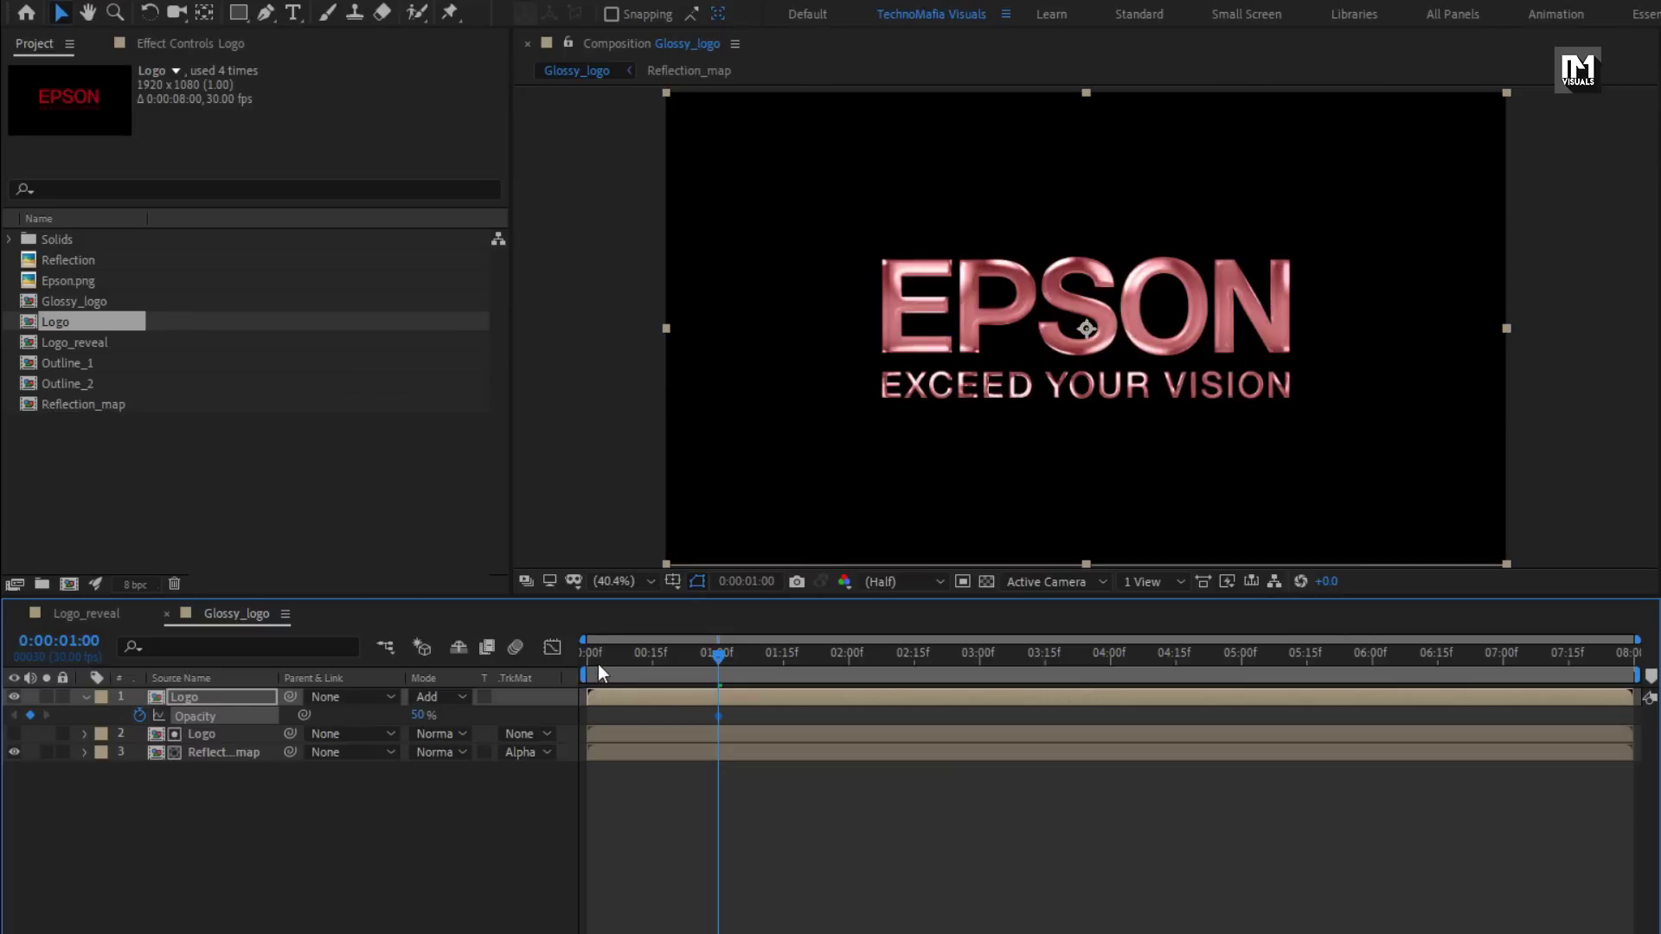
drag(599, 664, 558, 662)
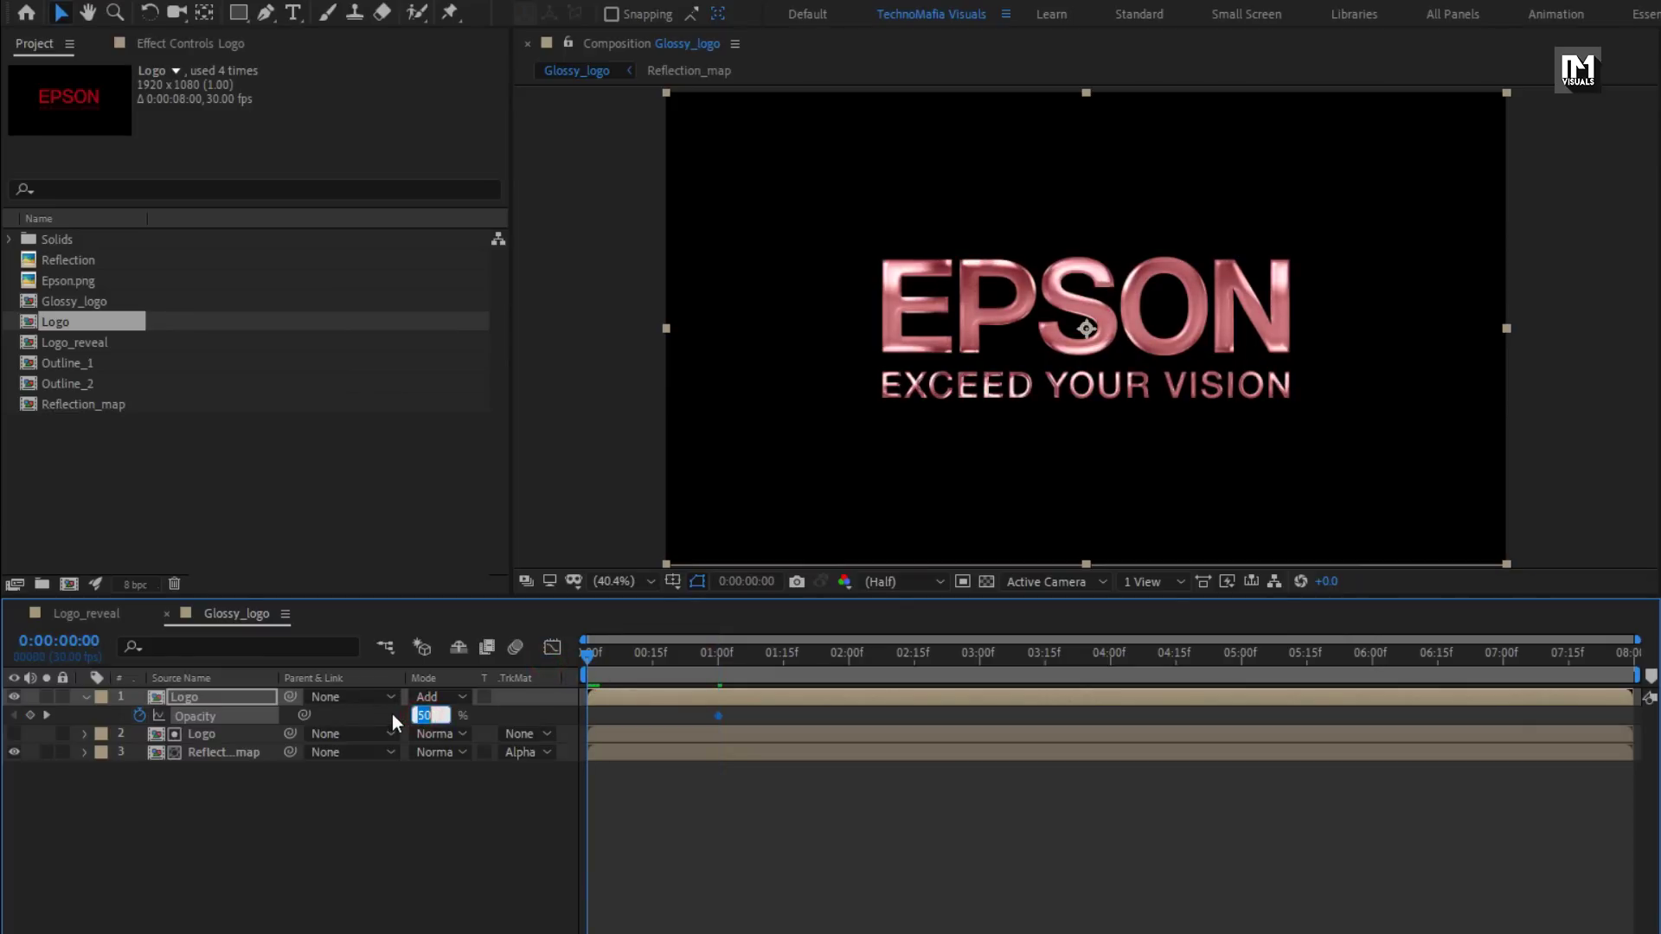
text(0)
key(Return)
drag(618, 661, 850, 659)
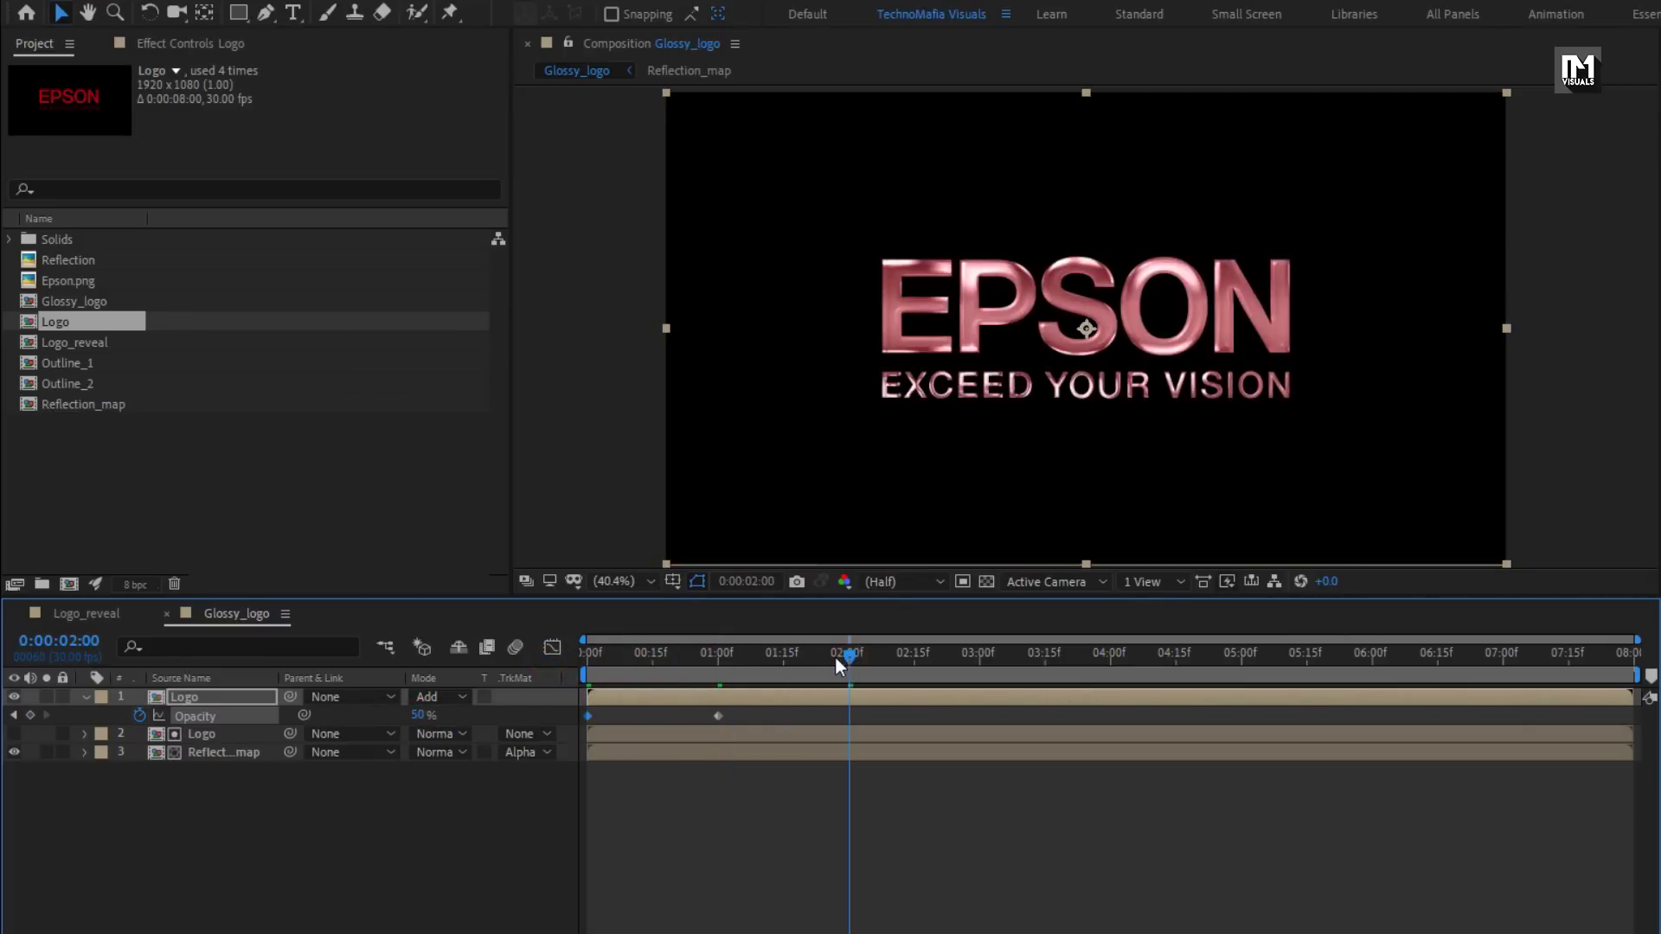
Hide the Opacity property and reselect the top Logo layer
click(92, 702)
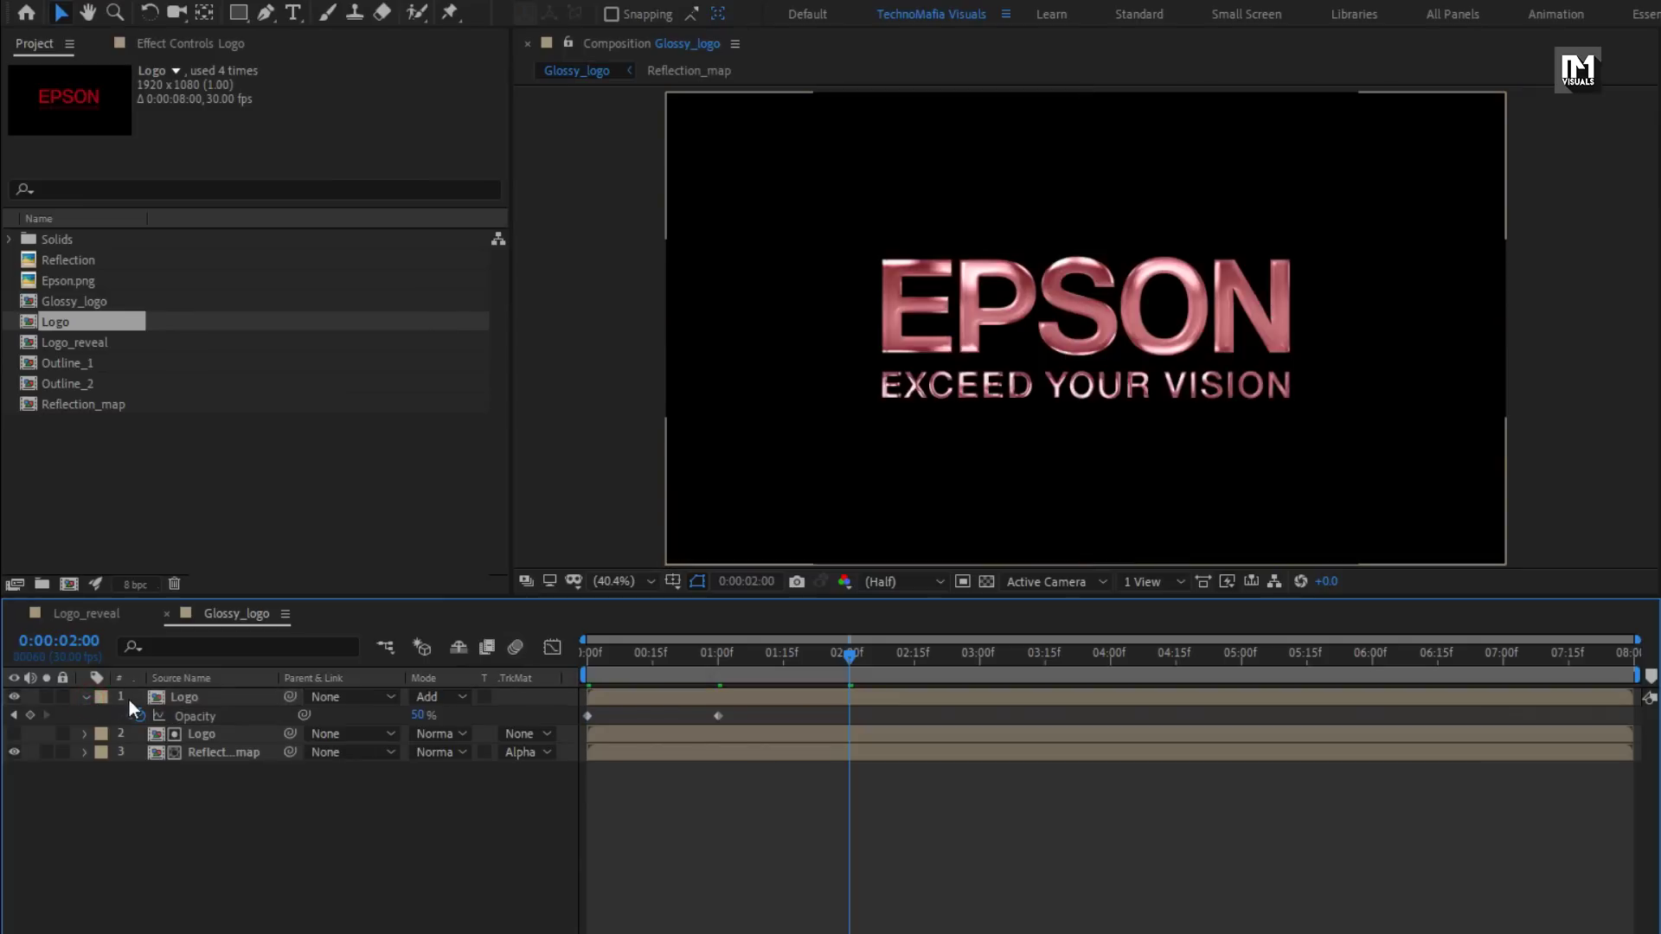
click(91, 698)
click(189, 698)
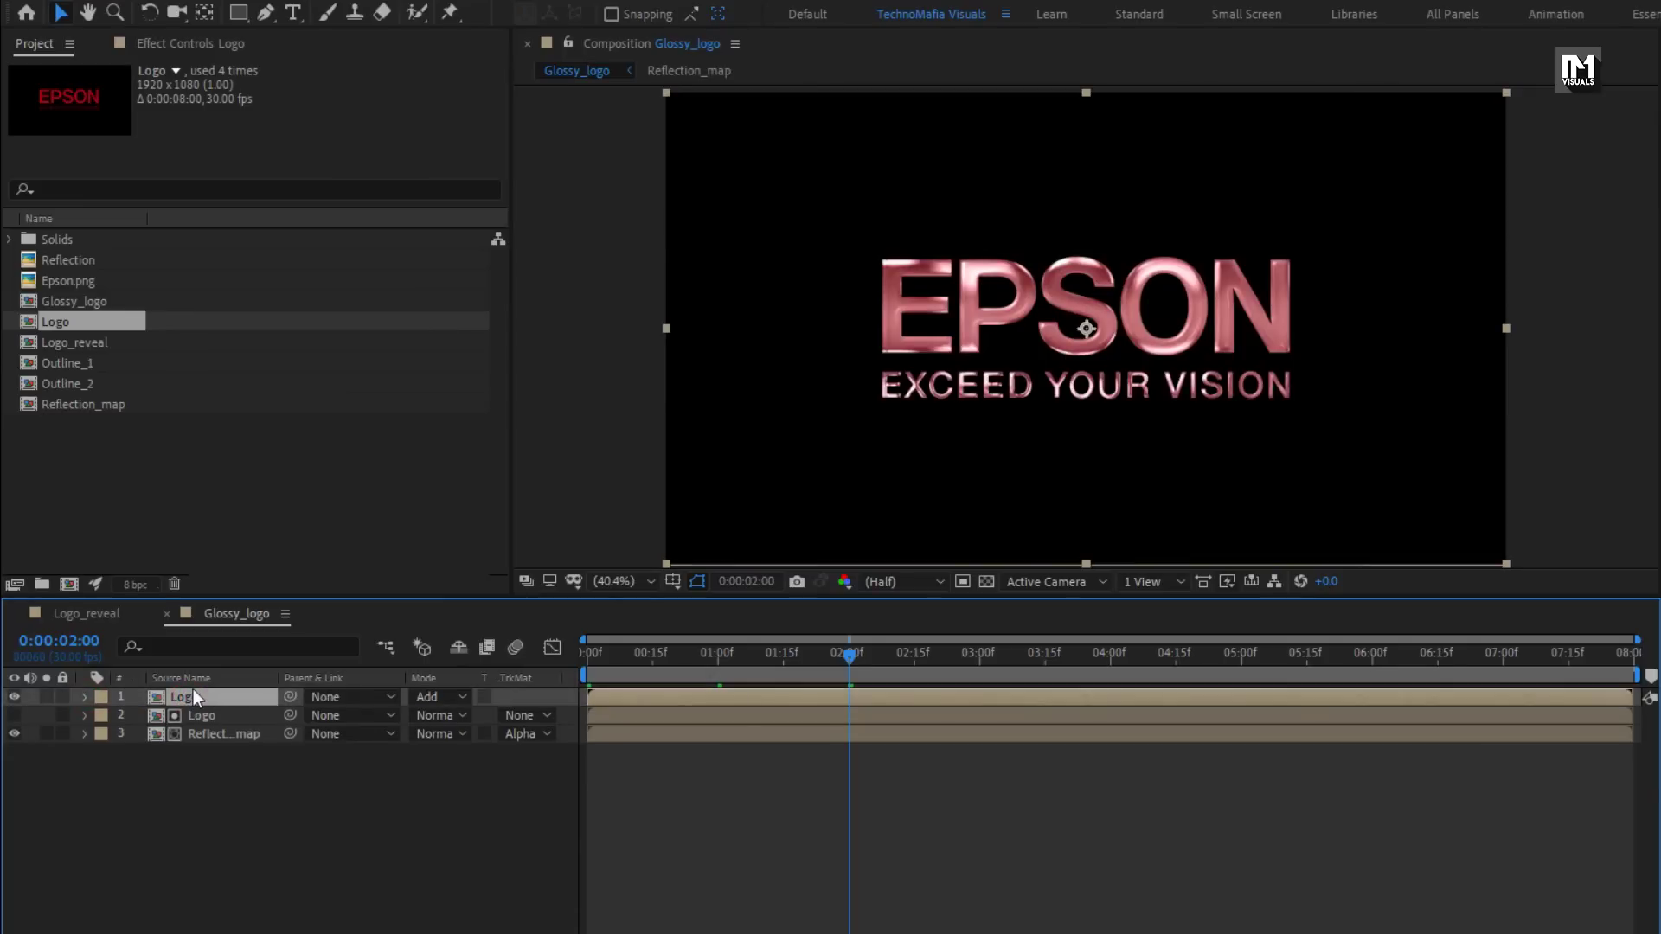
Apply the Venetian Blinds transition to the top Logo layer
click(1363, 71)
text(v)
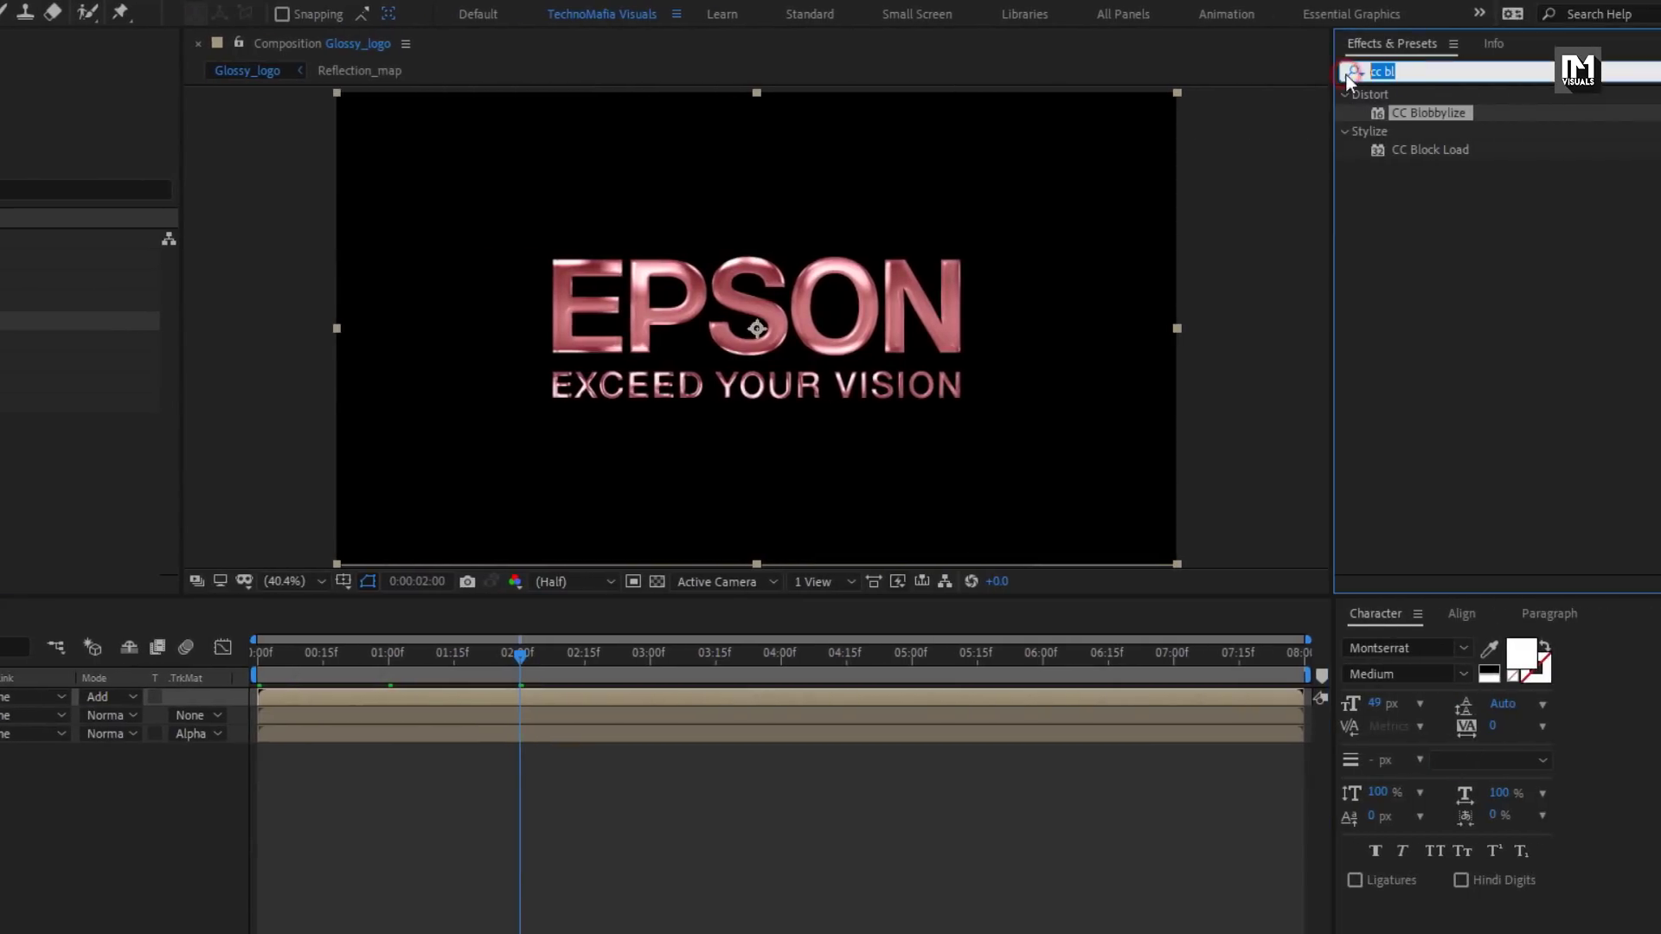
text(en)
click(1438, 170)
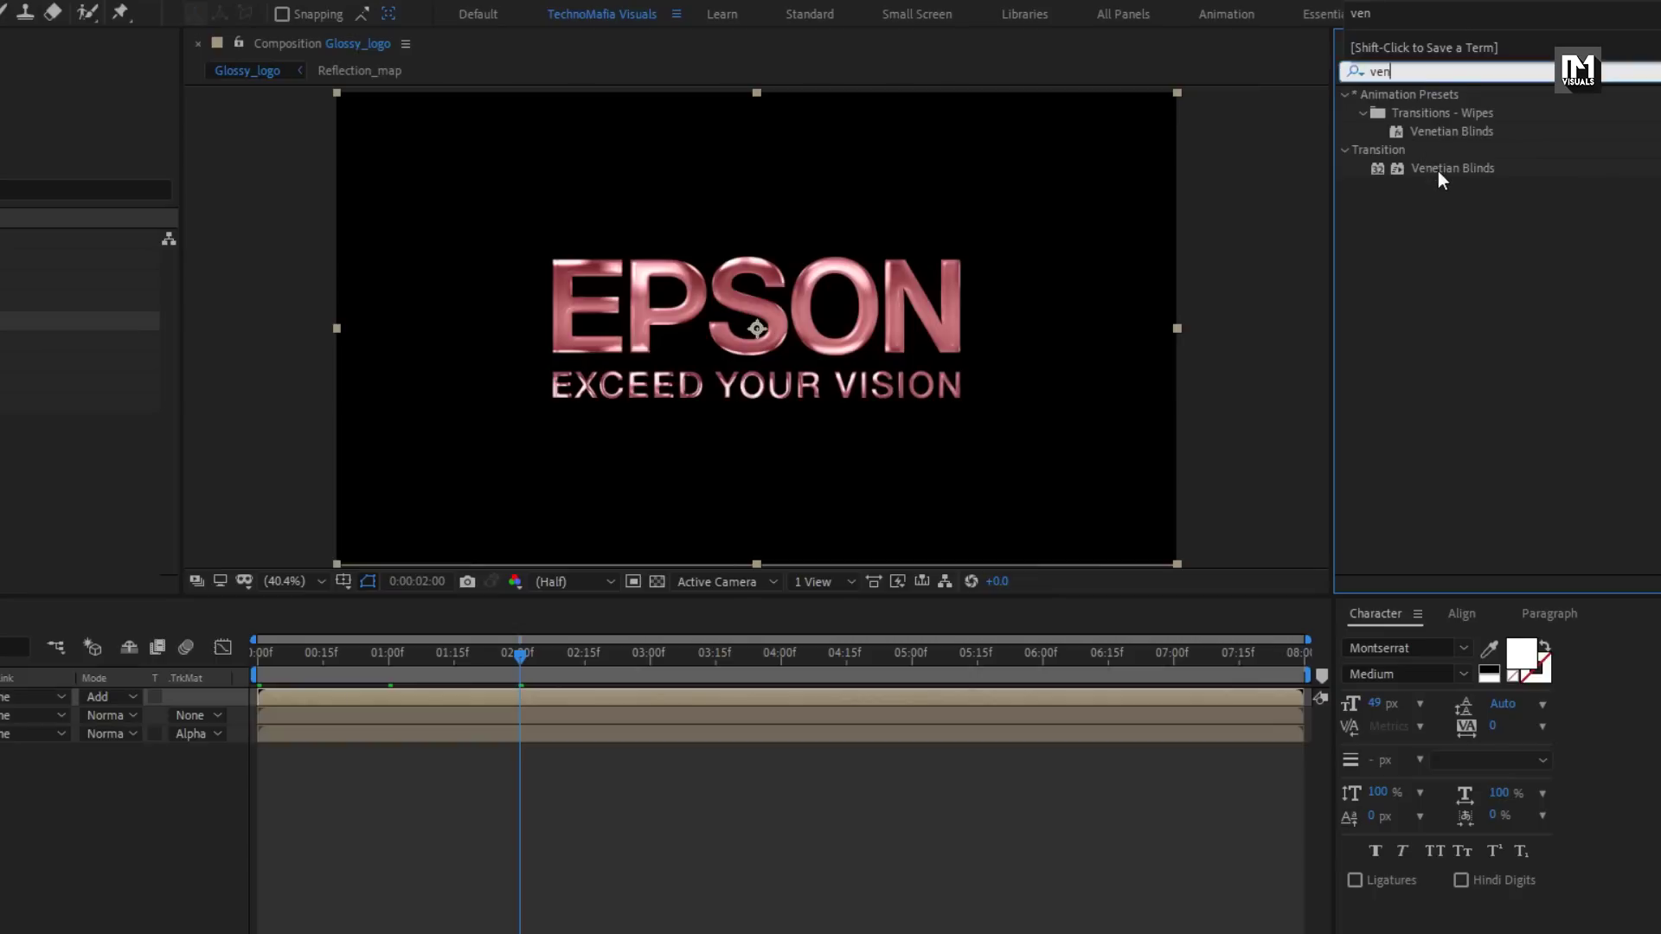
drag(1438, 169, 718, 313)
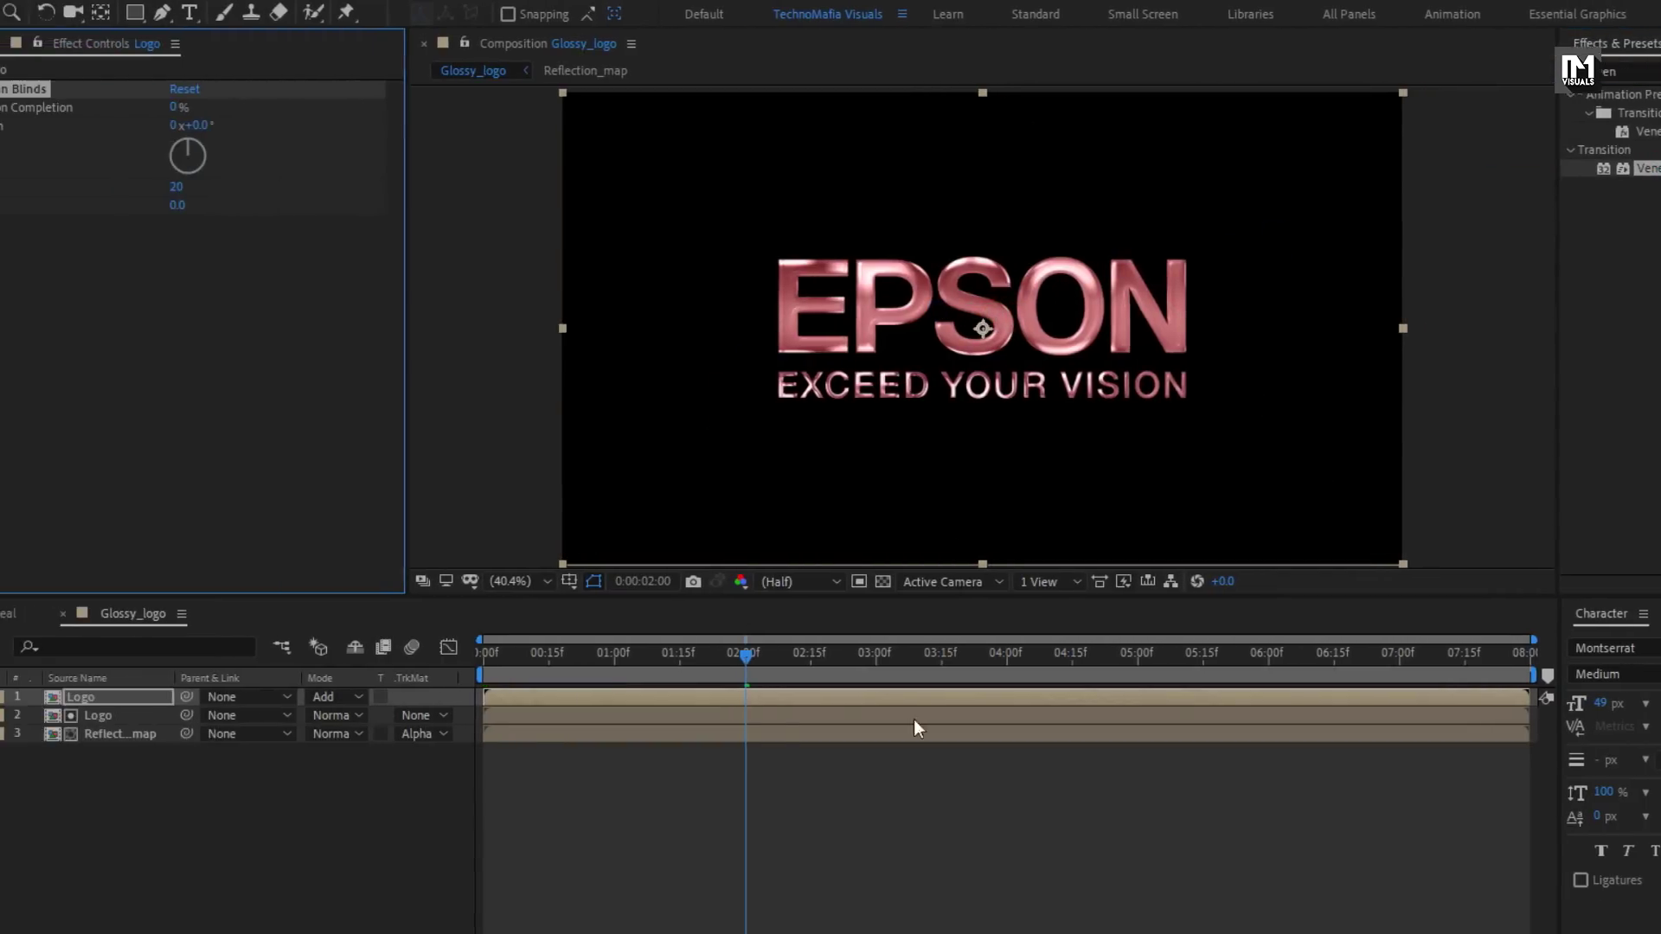
Animate Transition Completion from 100% at the start to 1:15, with blinds Direction 45°
click(679, 667)
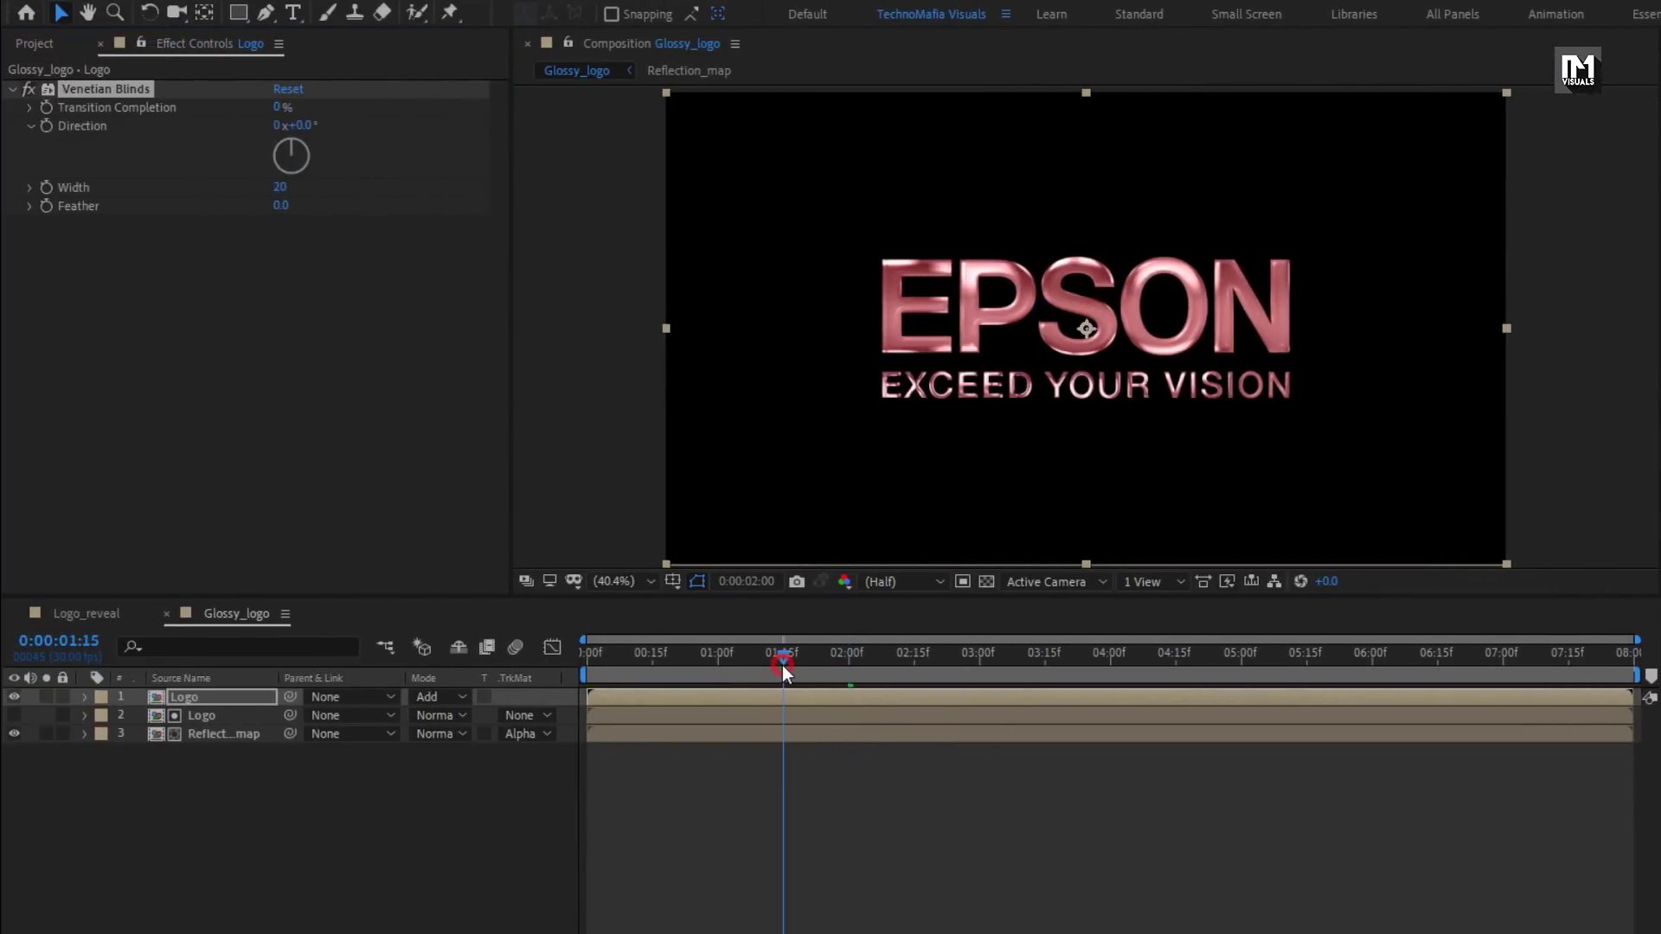
click(46, 107)
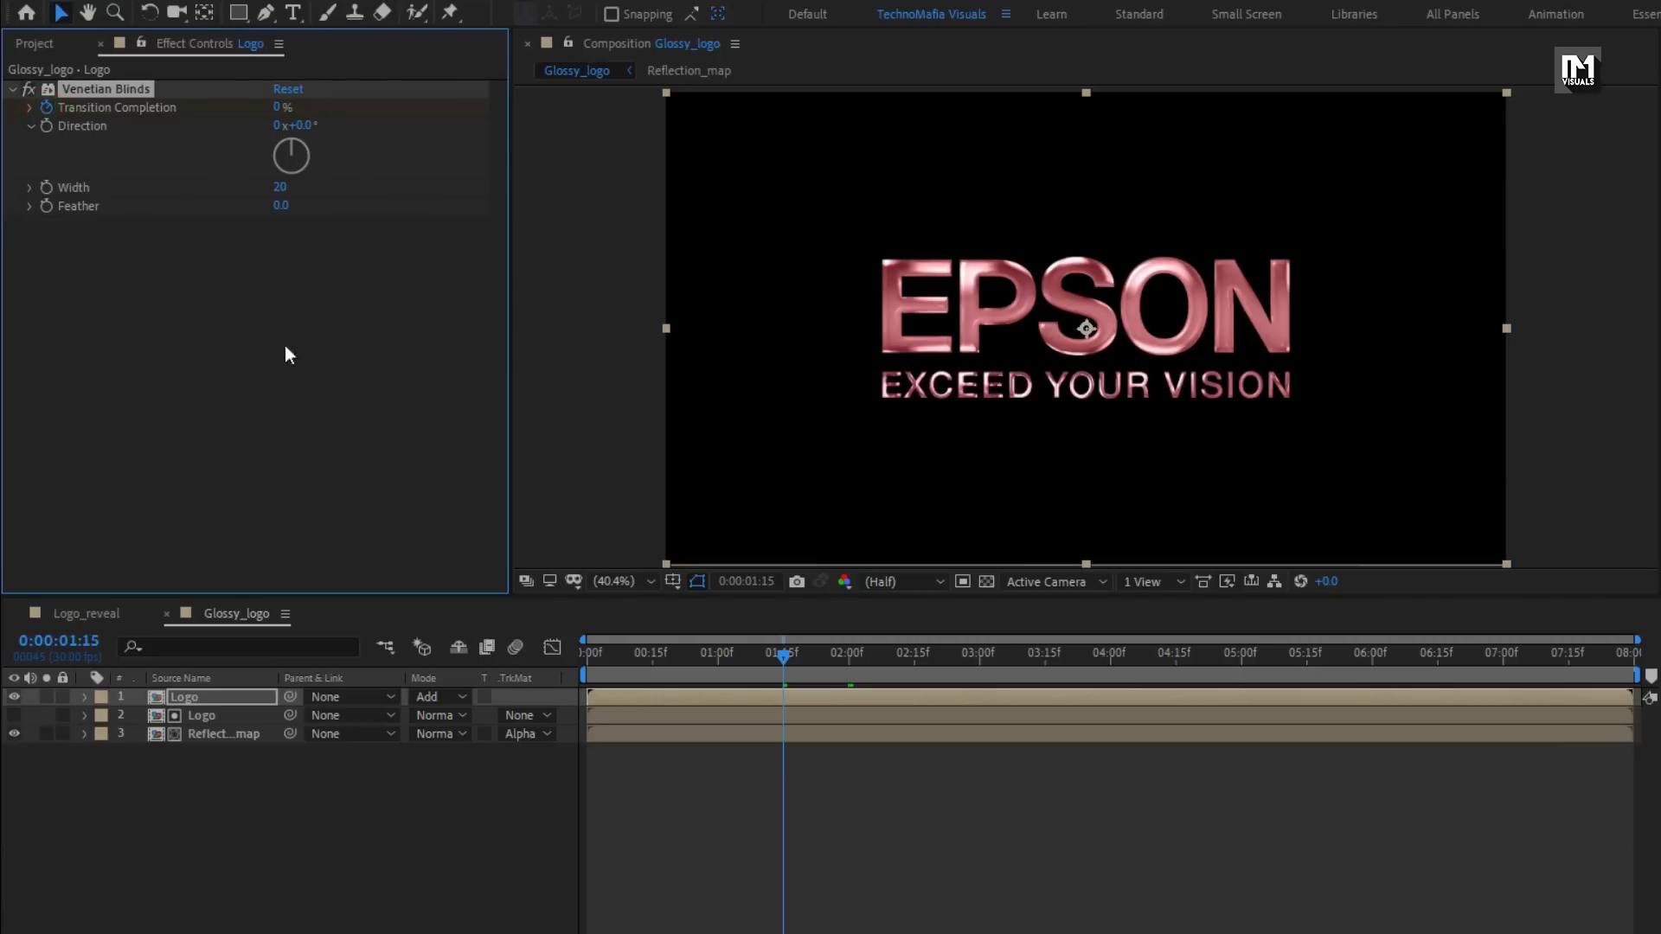
click(569, 652)
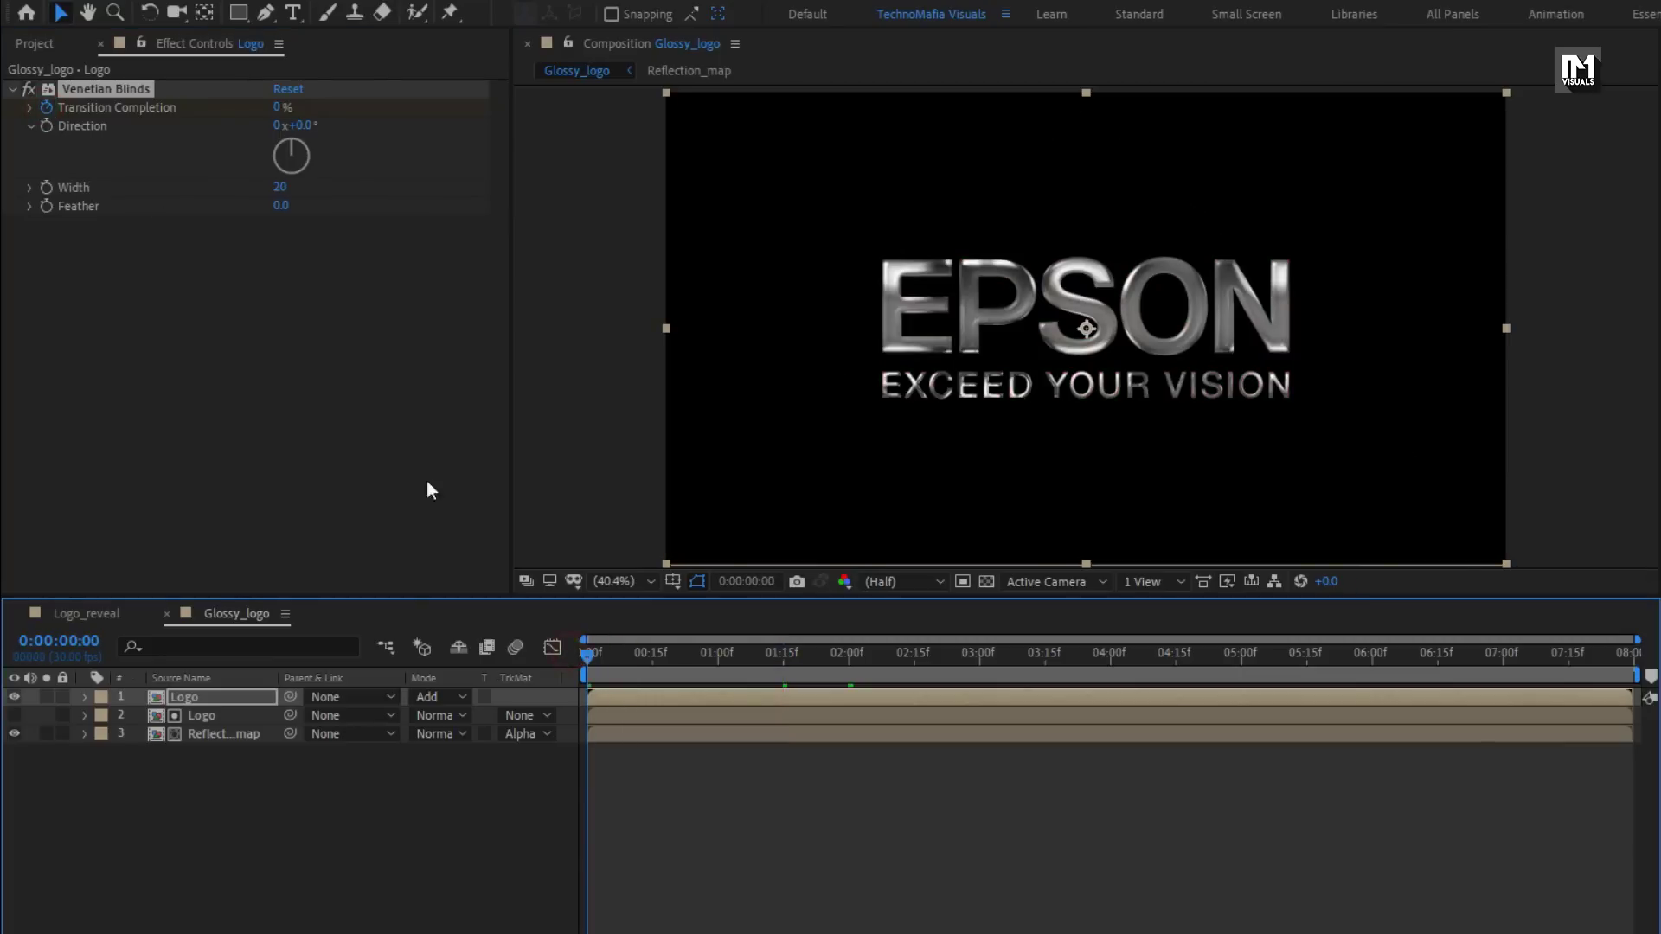
click(279, 108)
text(100)
key(Return)
click(313, 130)
text(45)
key(Return)
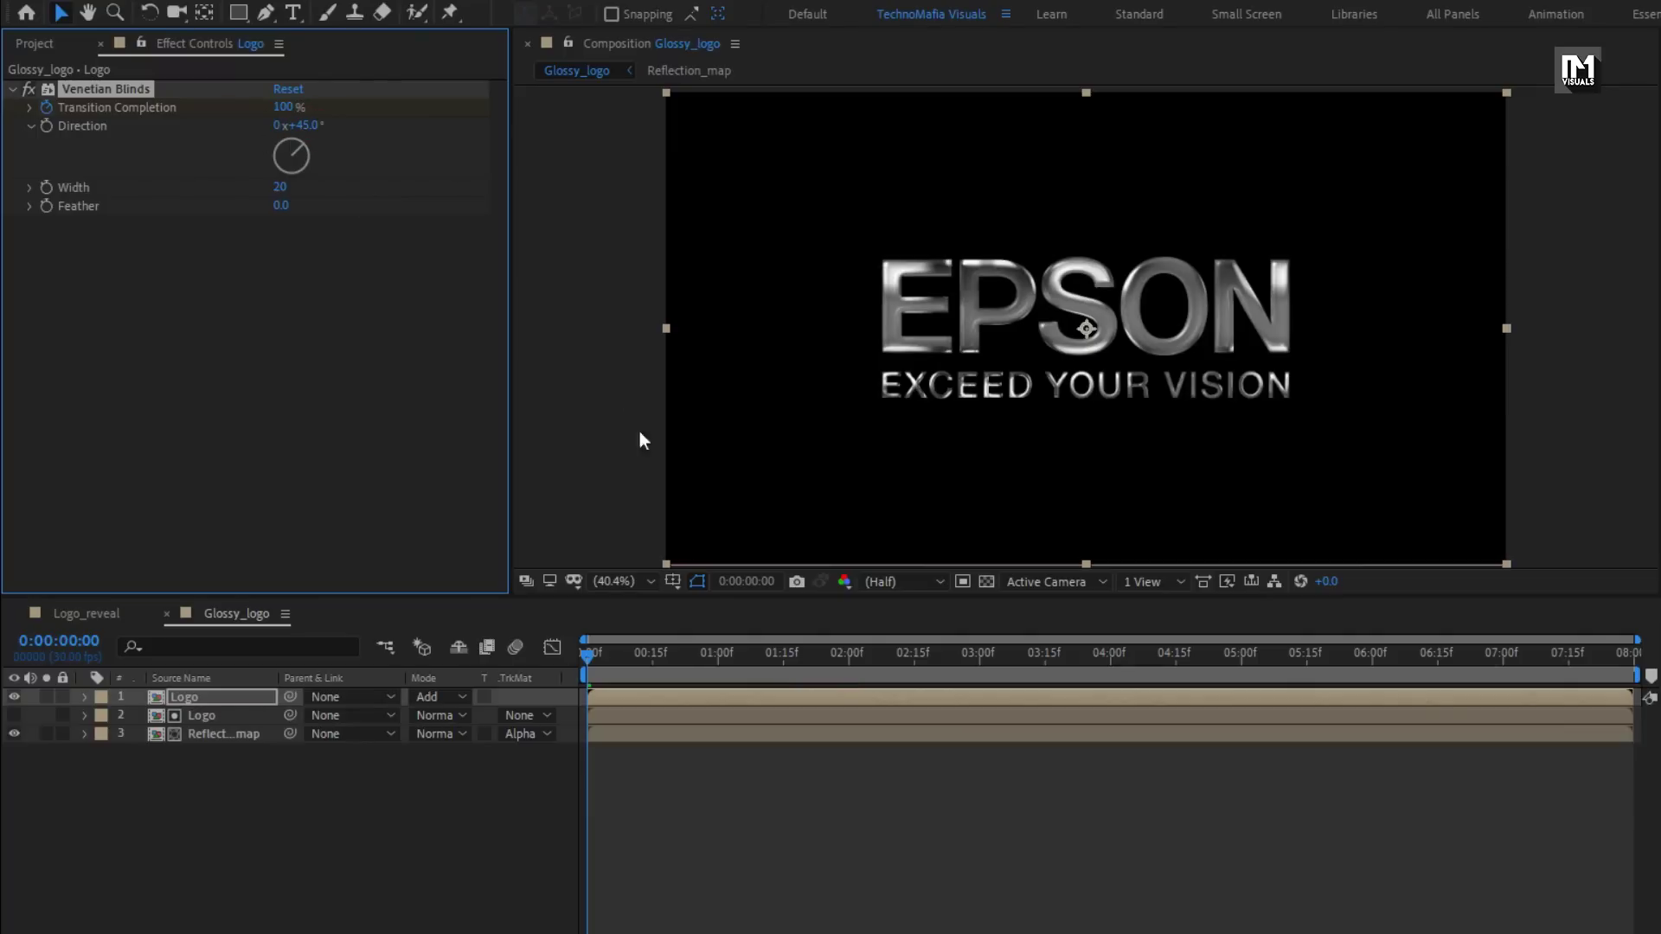
drag(626, 656, 659, 657)
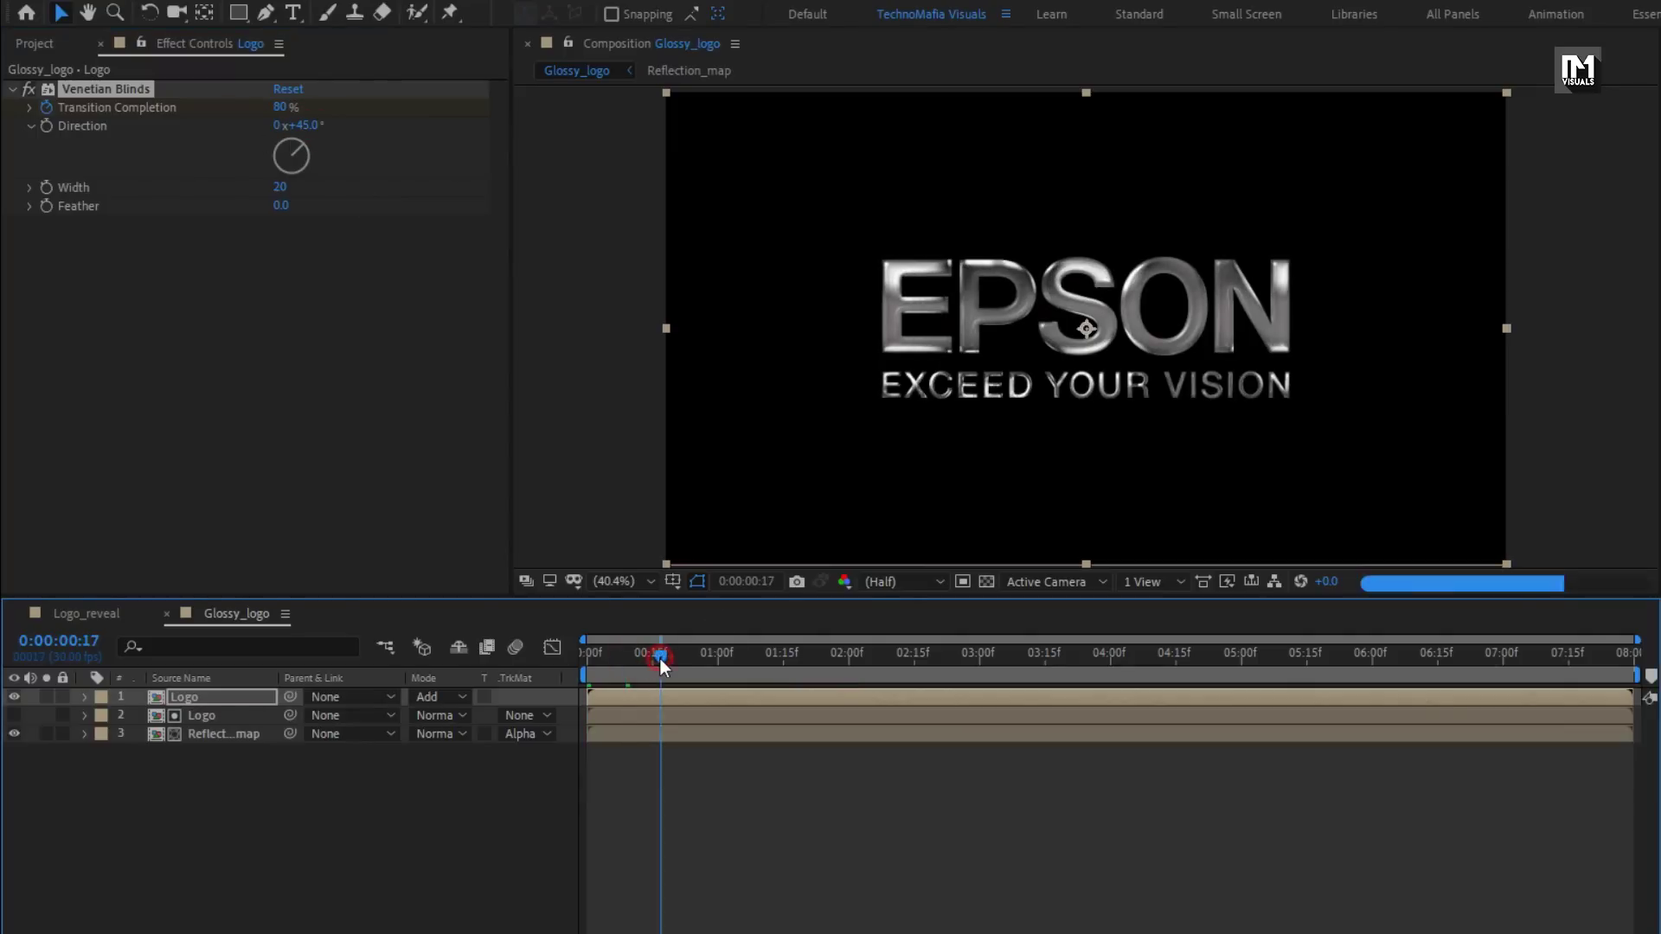
click(692, 658)
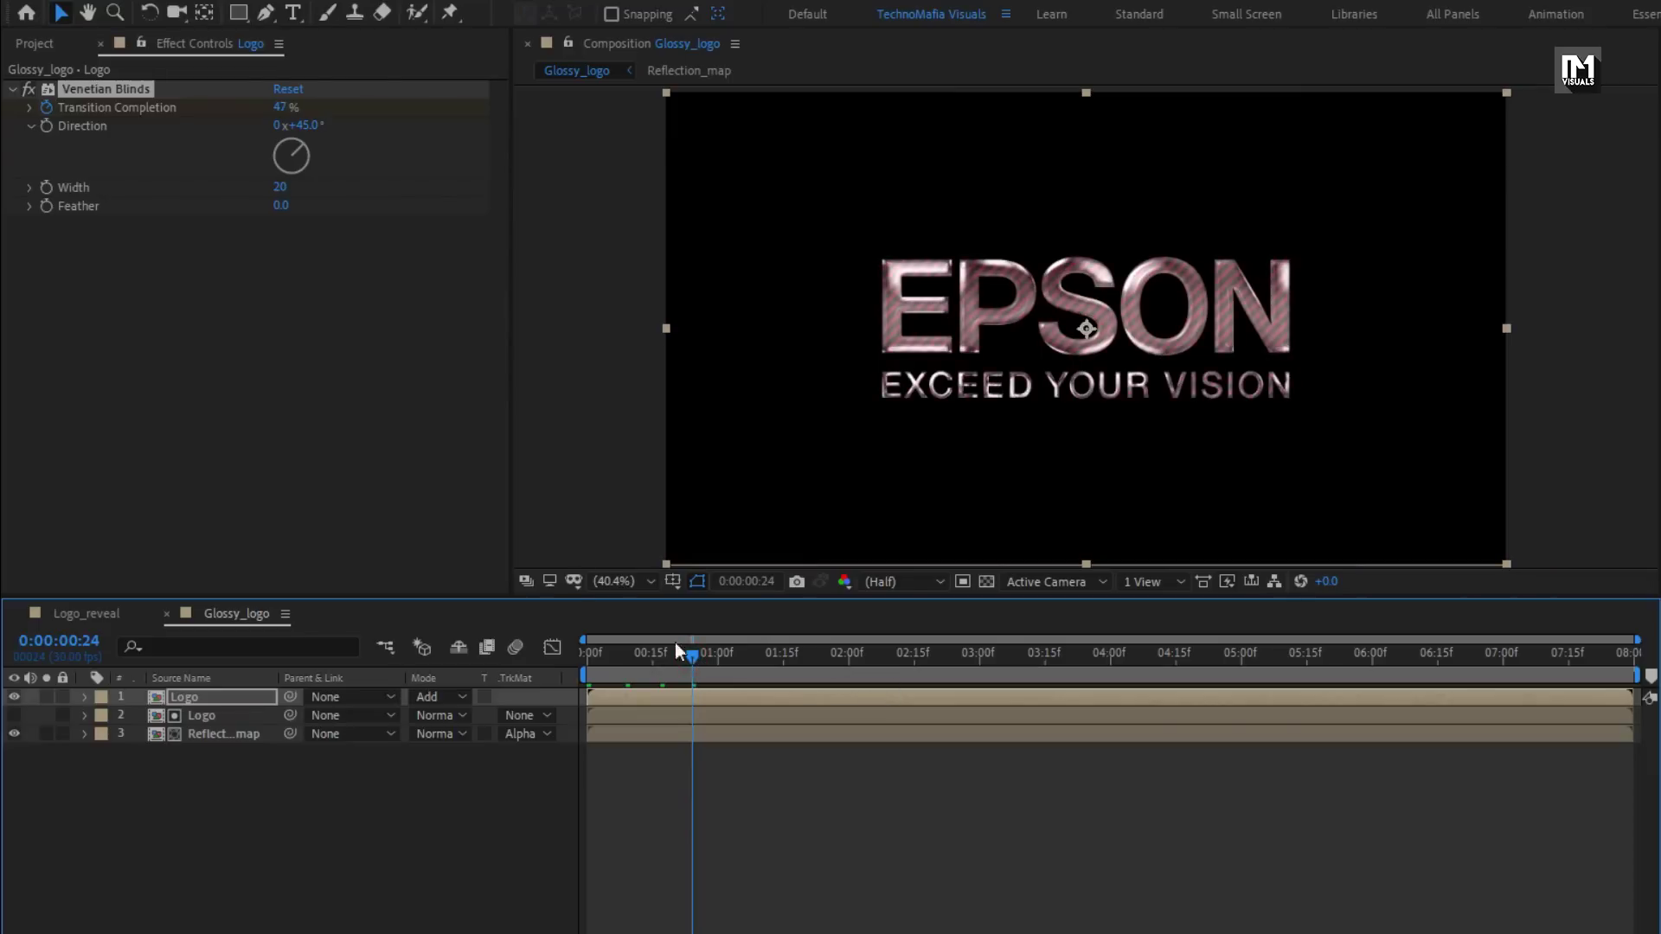
Set blinds Width 50 and Feather 10, then preview from the start
click(272, 187)
text(50)
key(Return)
click(275, 206)
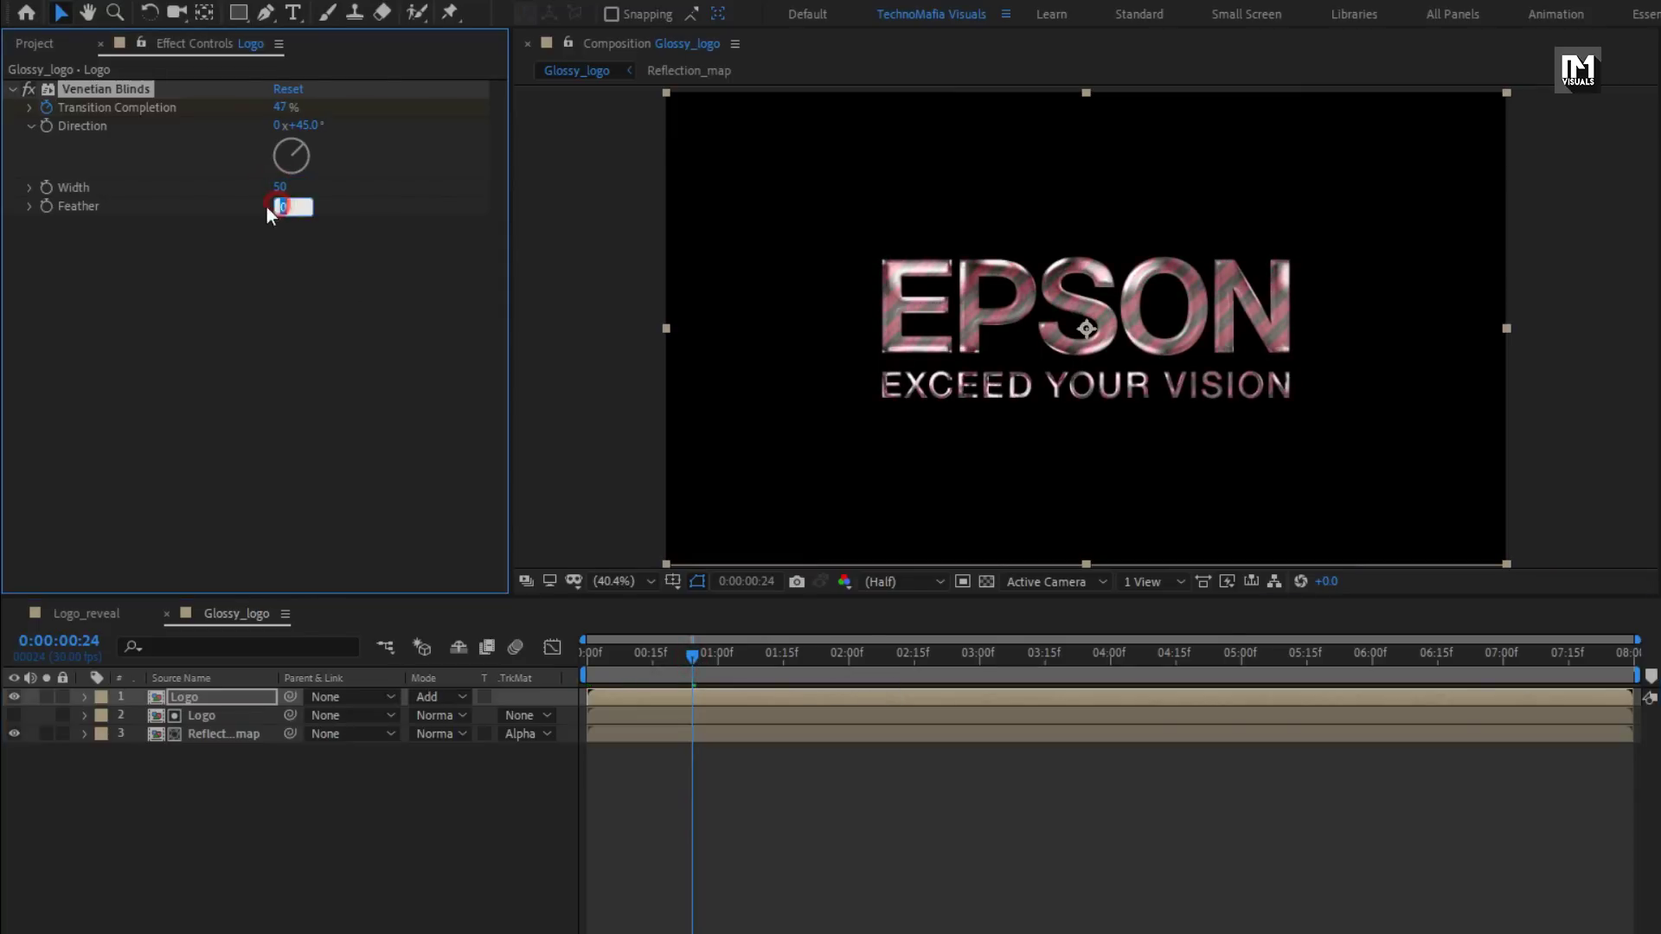
text(10)
key(Return)
click(582, 651)
key(space)
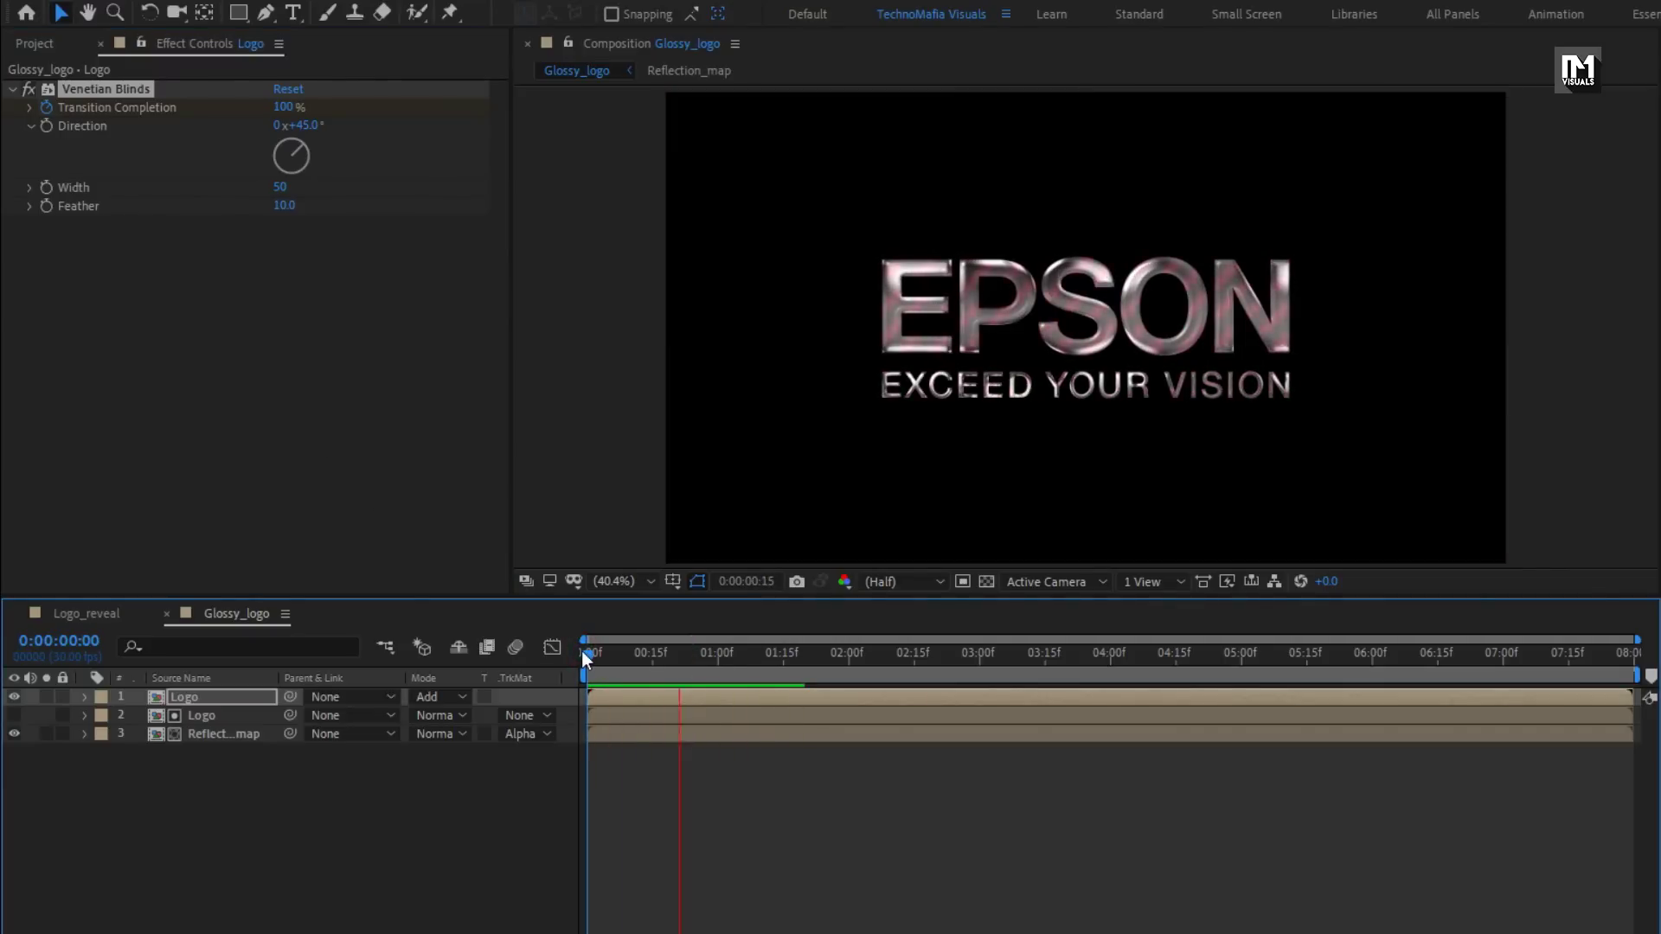
key(space)
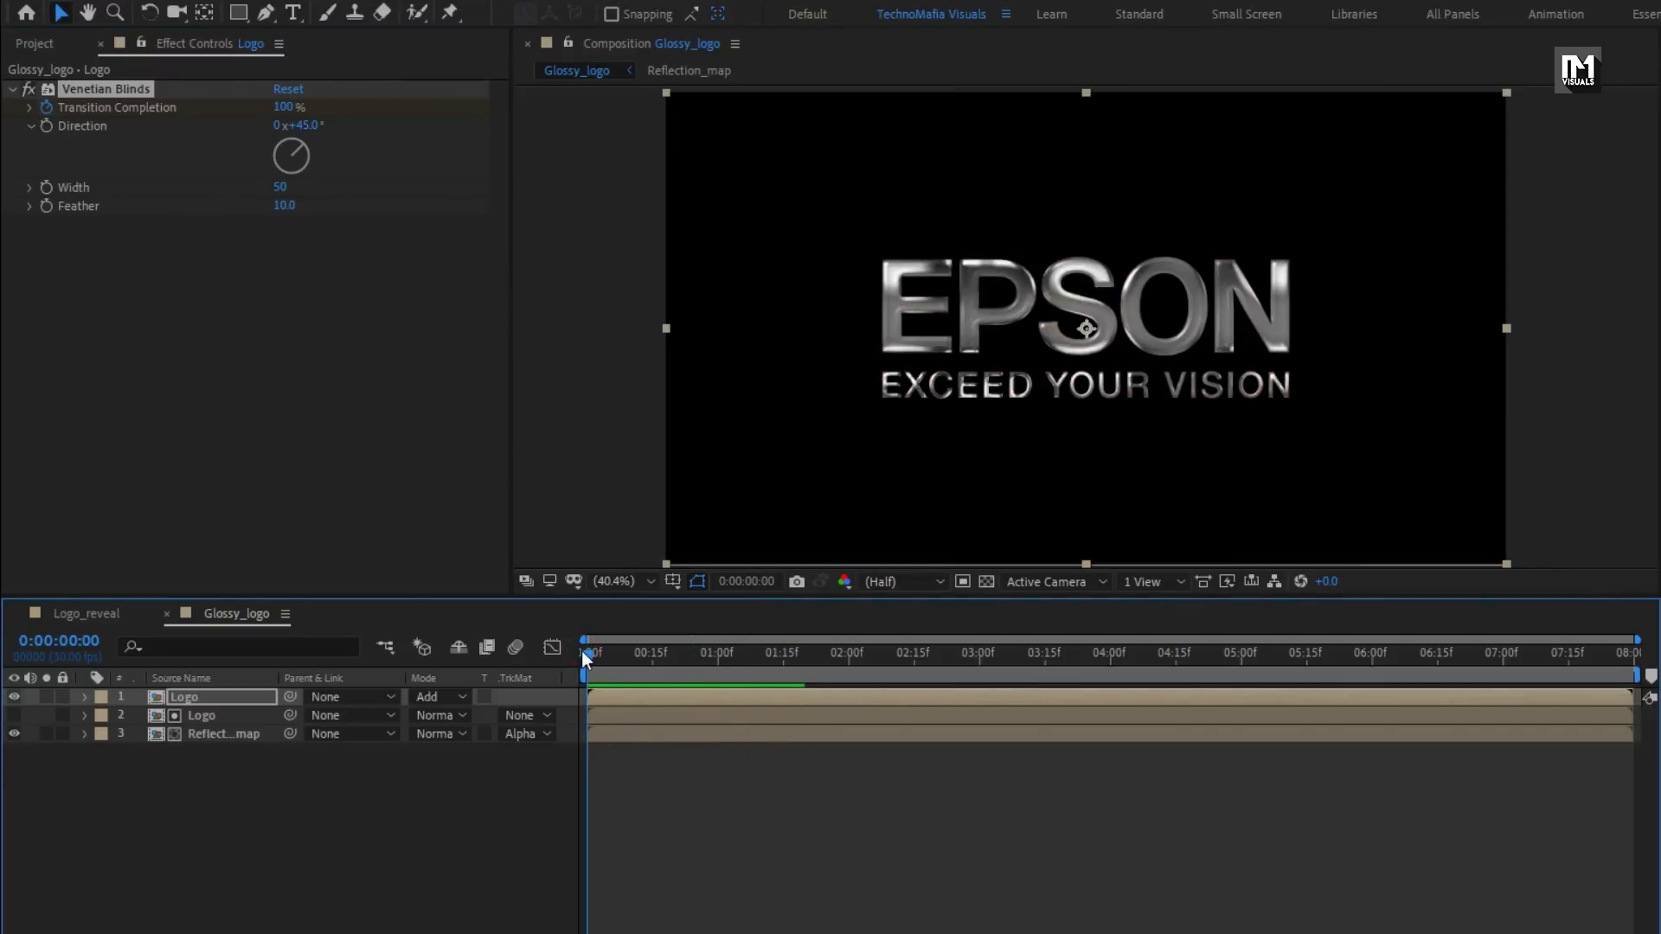
Add the Glossy_logo comp to Logo_reveal above the outline layers
click(102, 614)
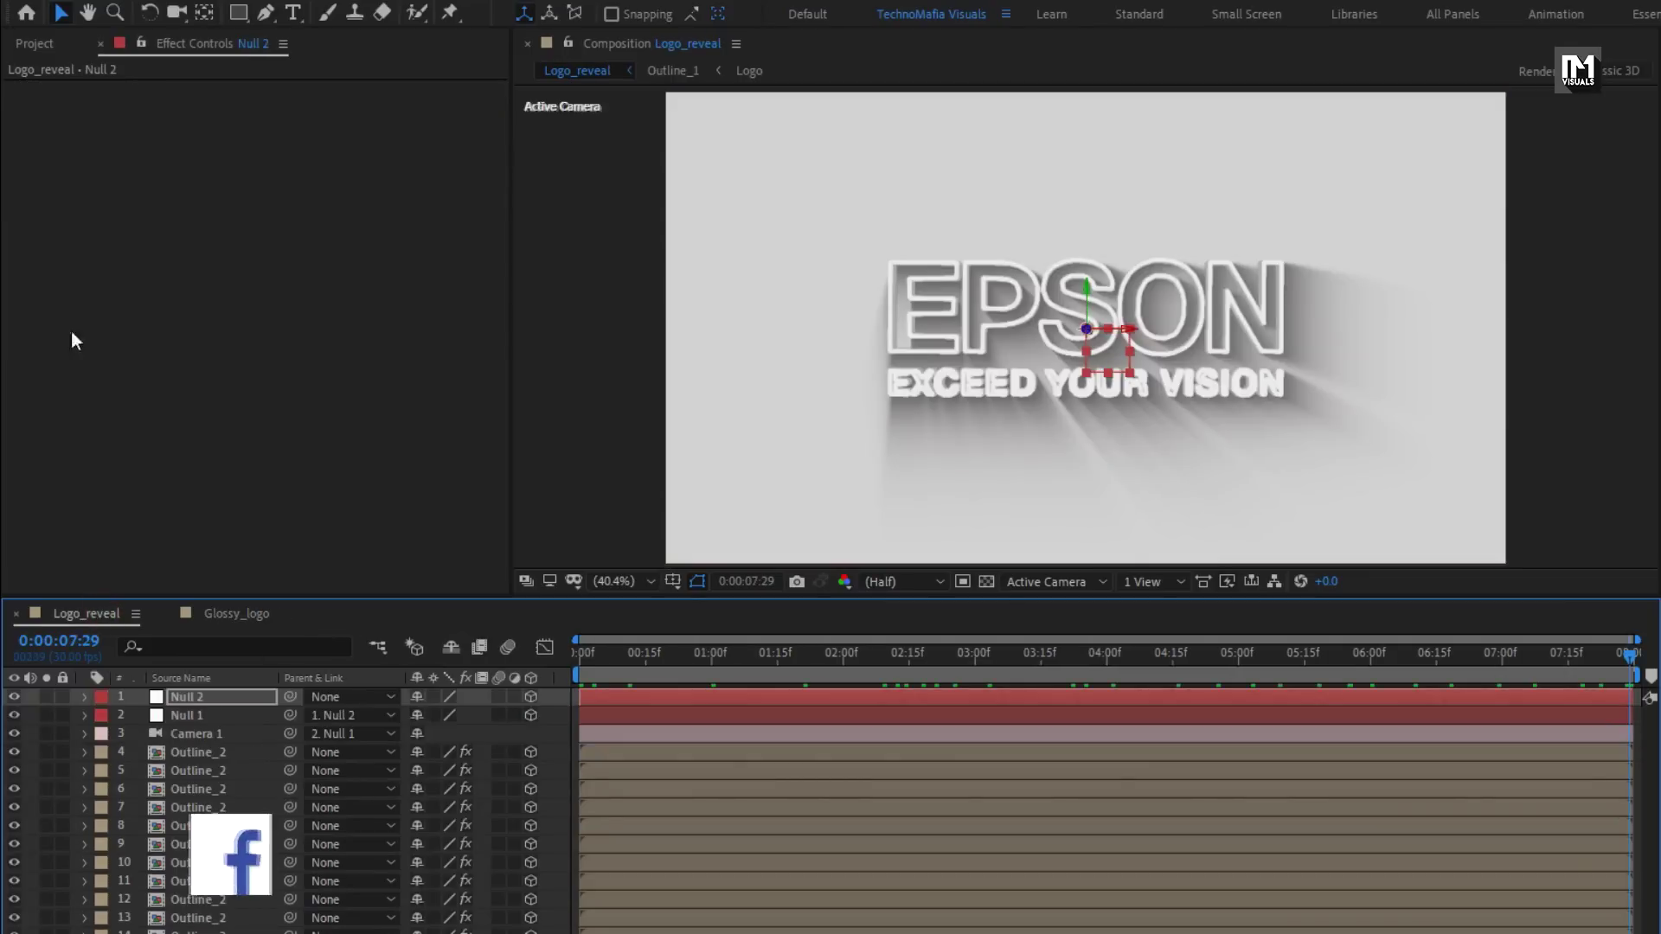
click(36, 44)
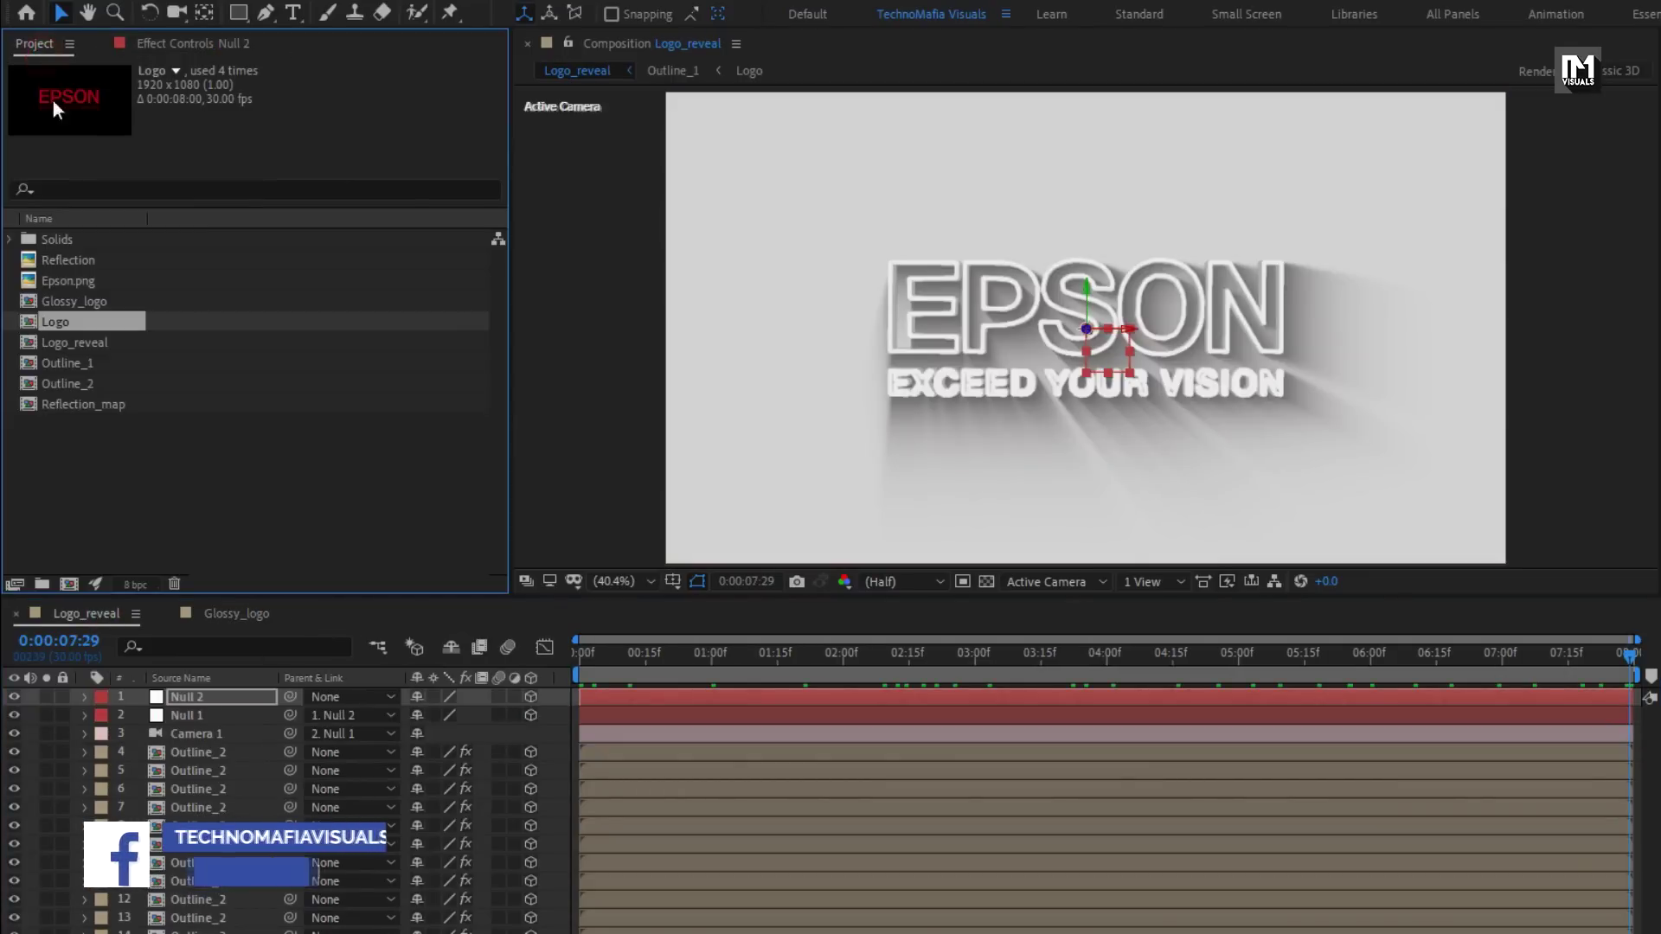
click(66, 303)
drag(195, 559, 258, 745)
Keyframe Glossy_logo's Opacity from 0% at the first frame to 100% at one second
key(t)
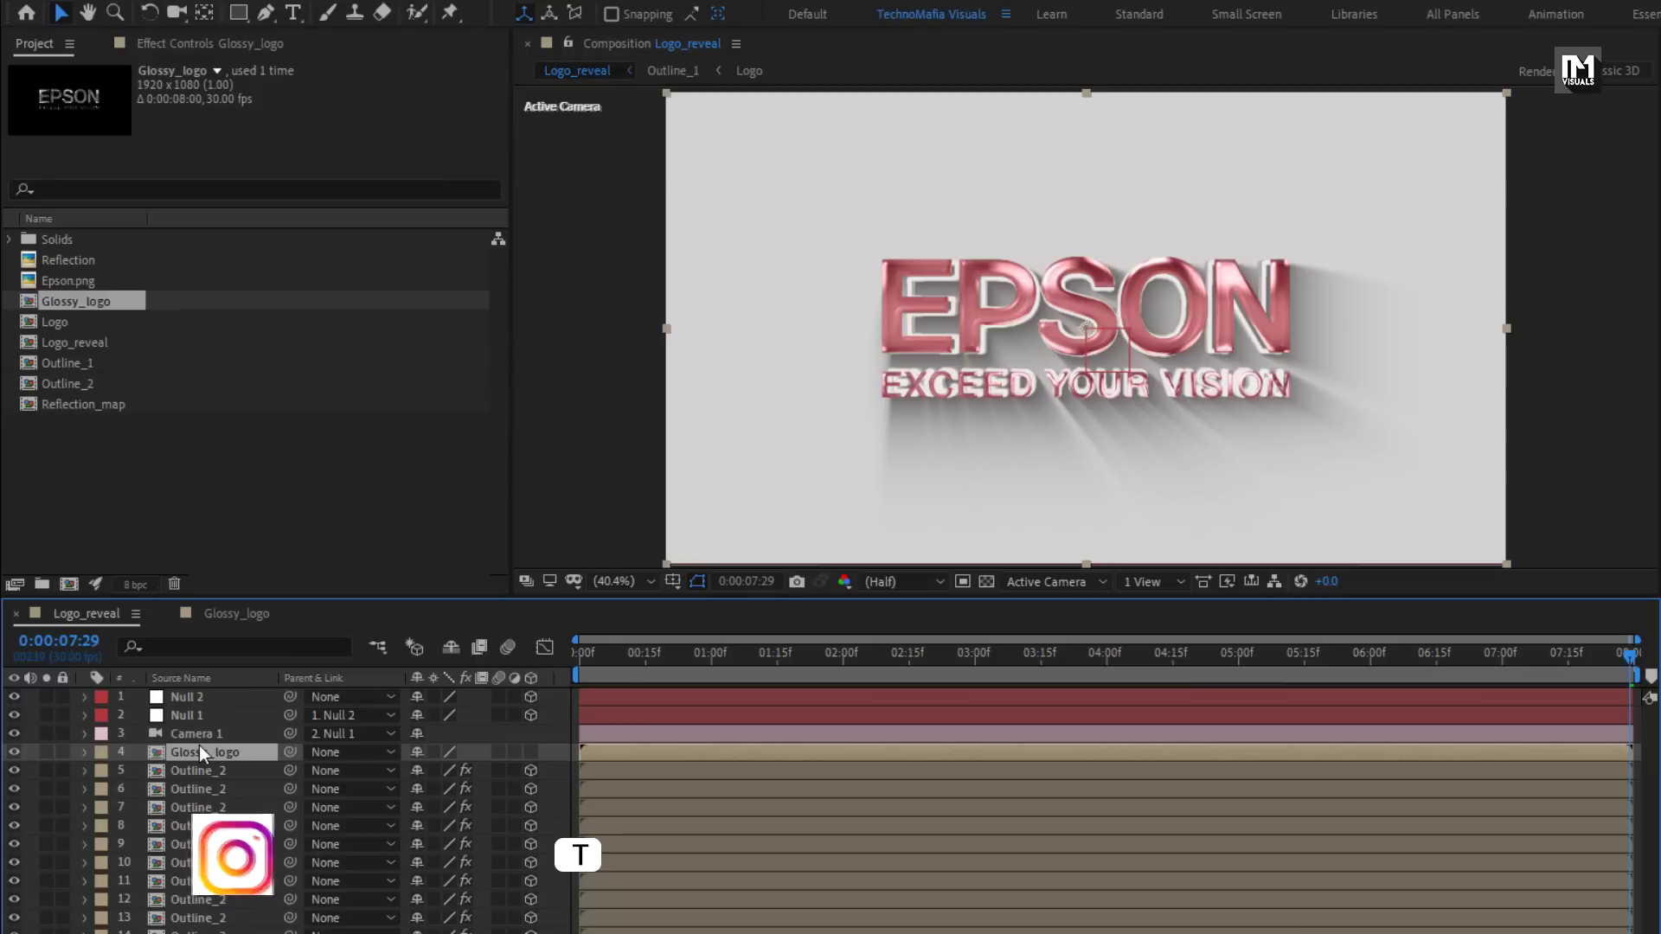
click(711, 664)
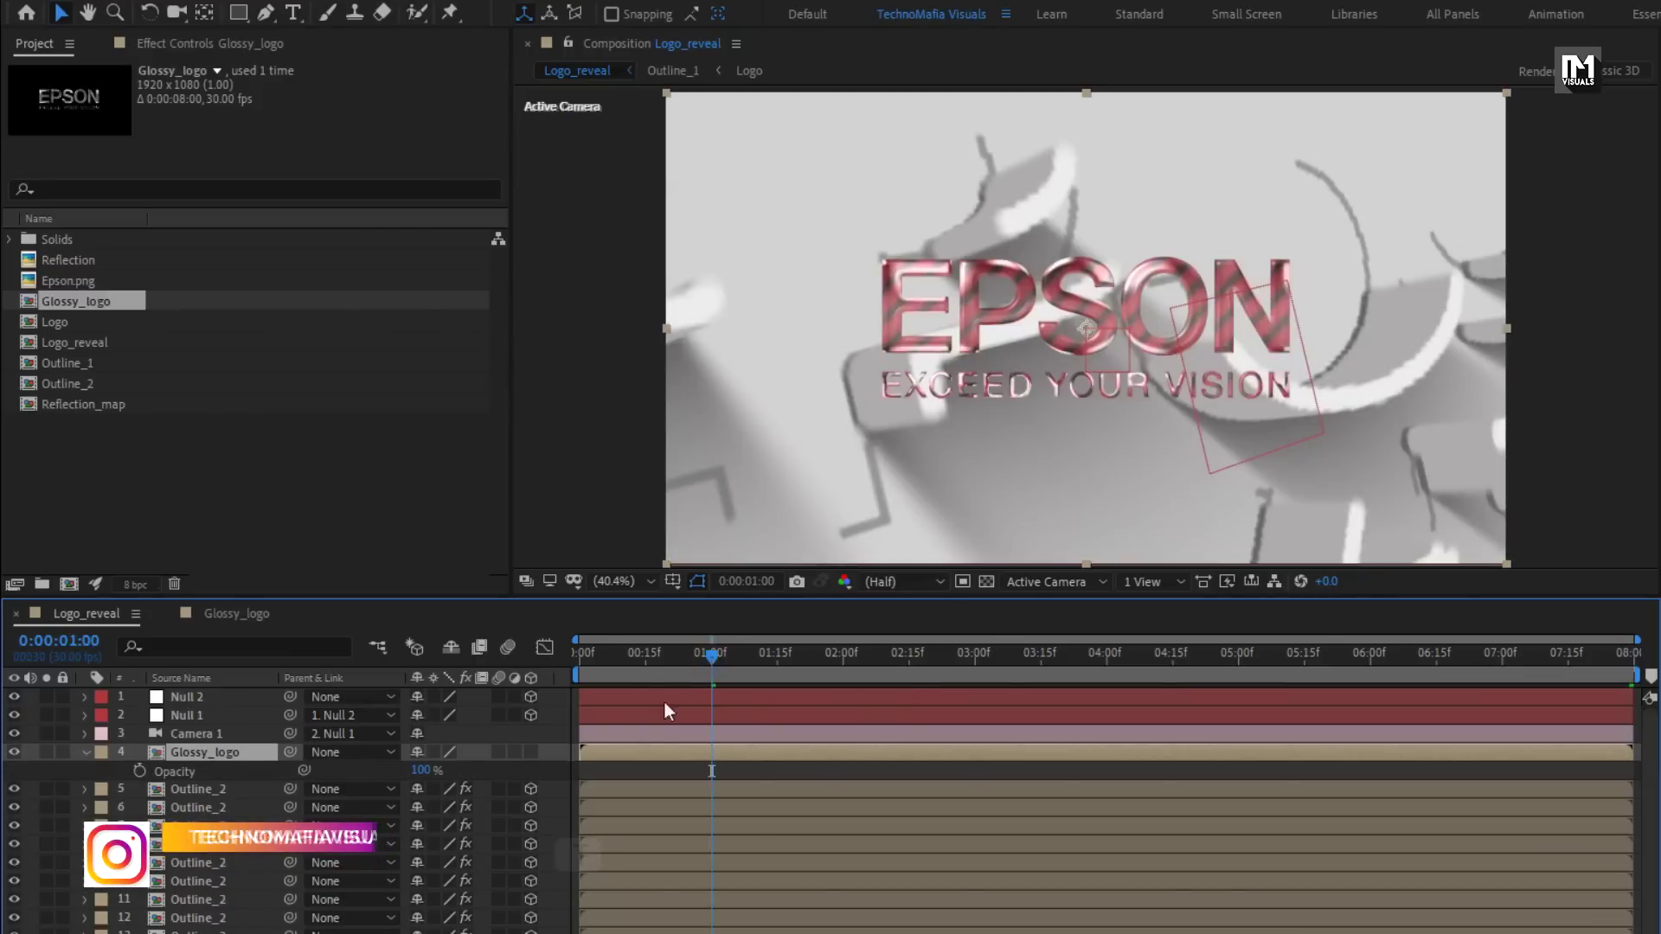
click(142, 772)
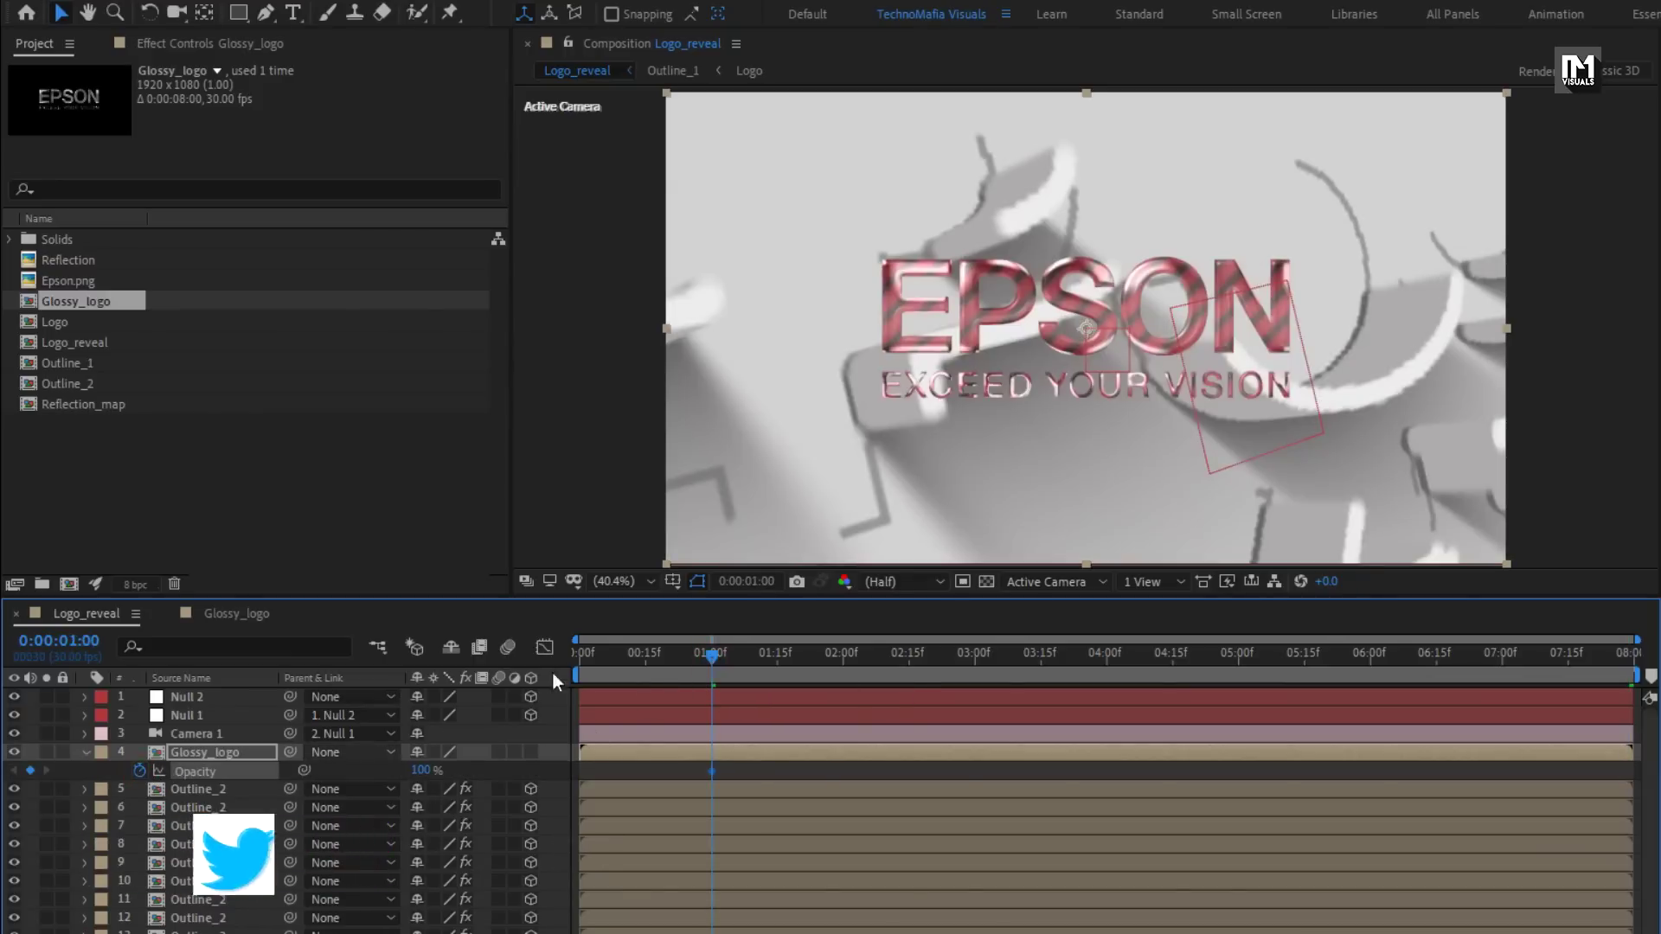
click(593, 654)
click(512, 654)
key(Home)
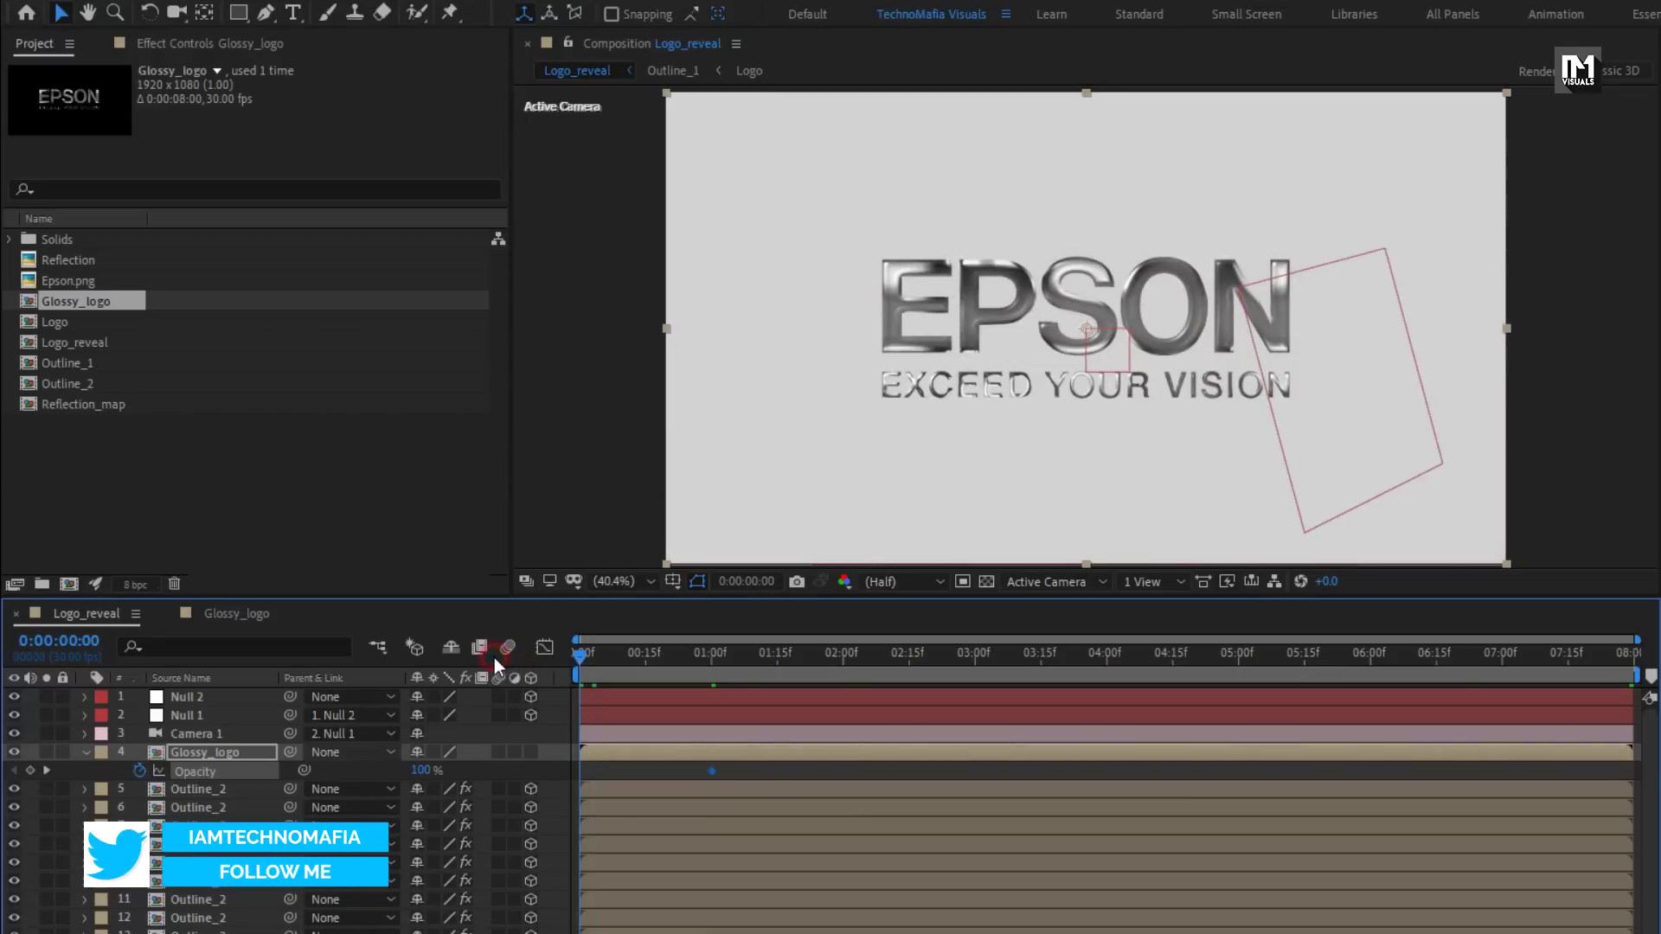
click(411, 770)
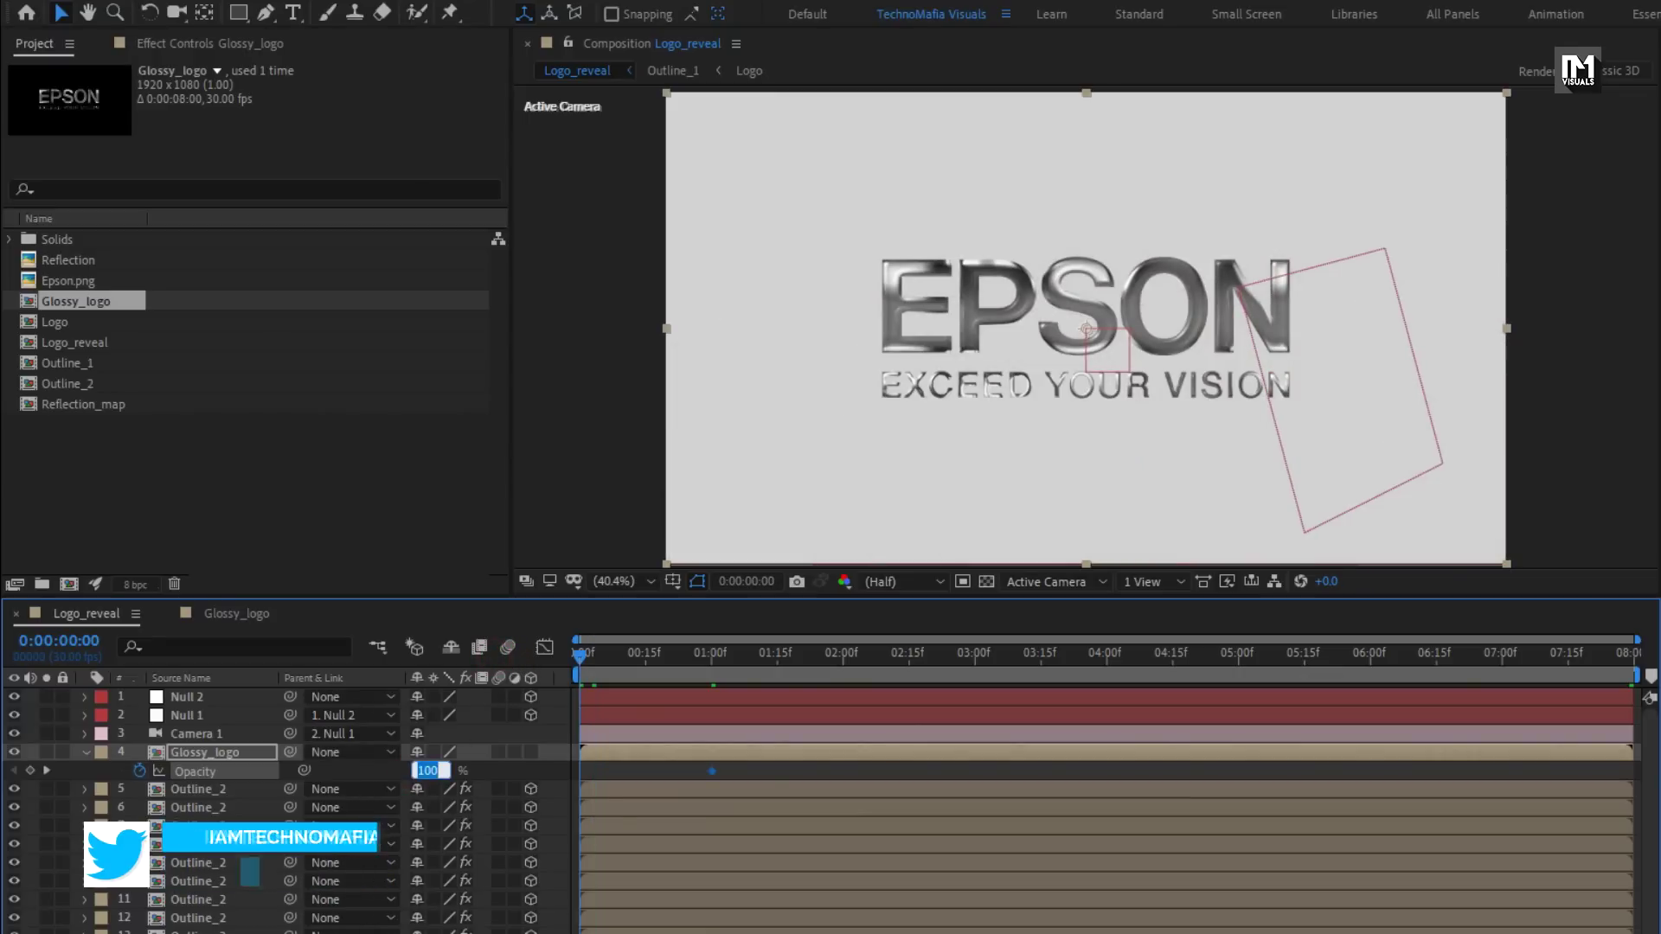
text(0)
key(Return)
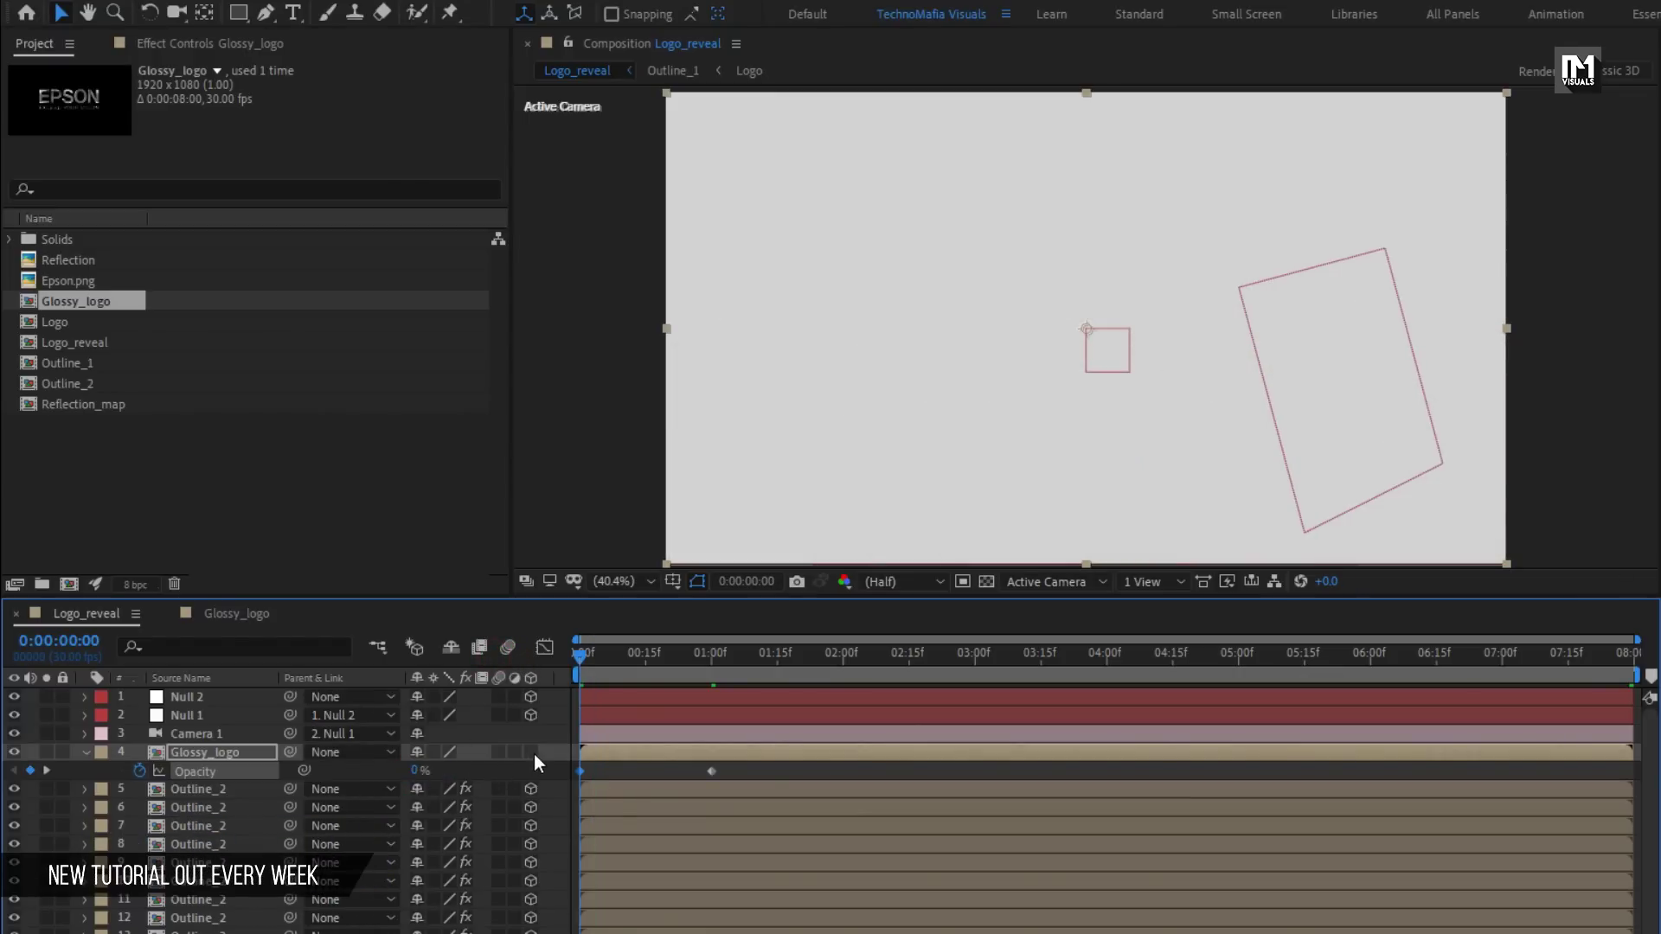
Make Glossy_logo a 3D layer and check it around 2:22
click(532, 753)
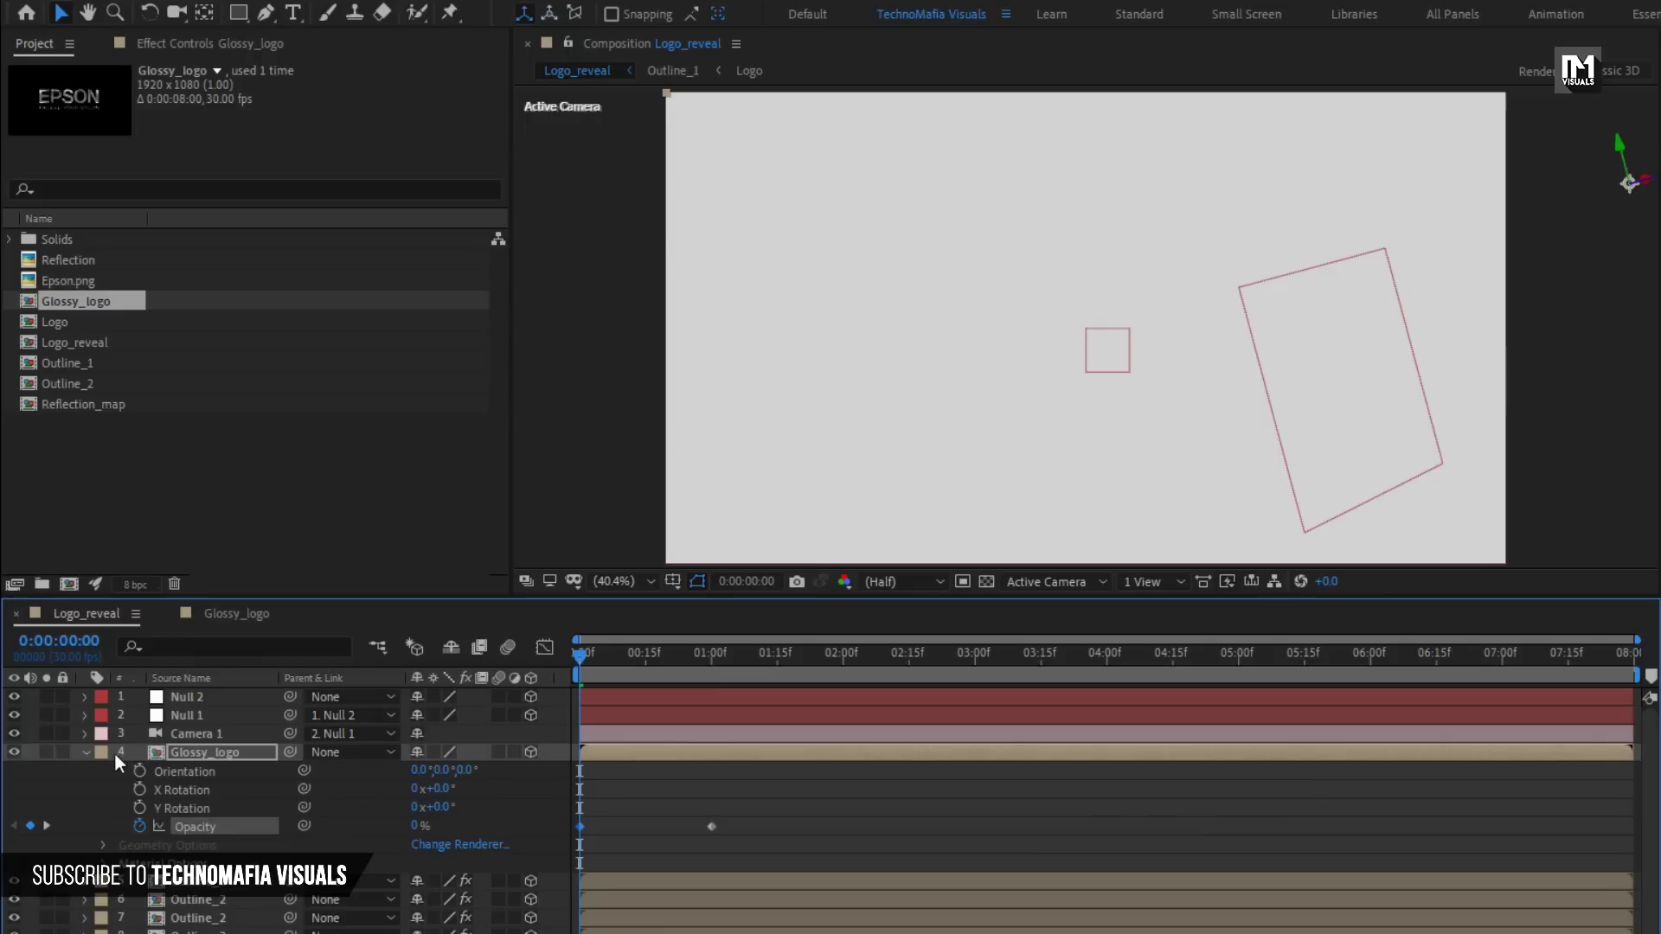
click(91, 750)
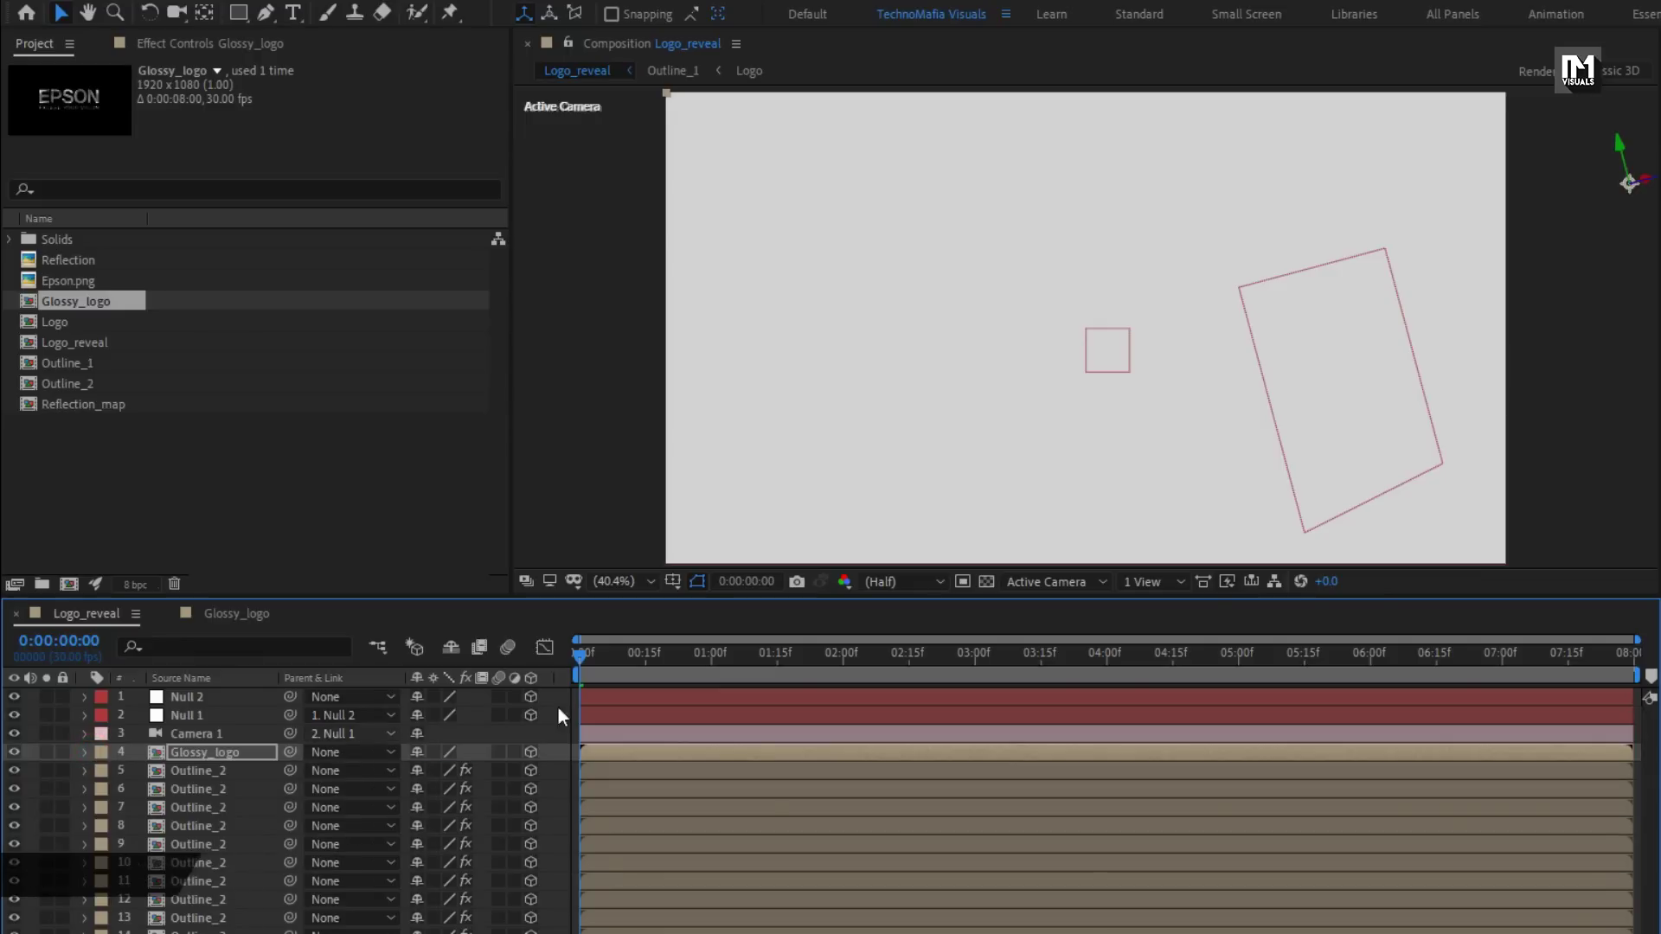
click(699, 661)
click(938, 656)
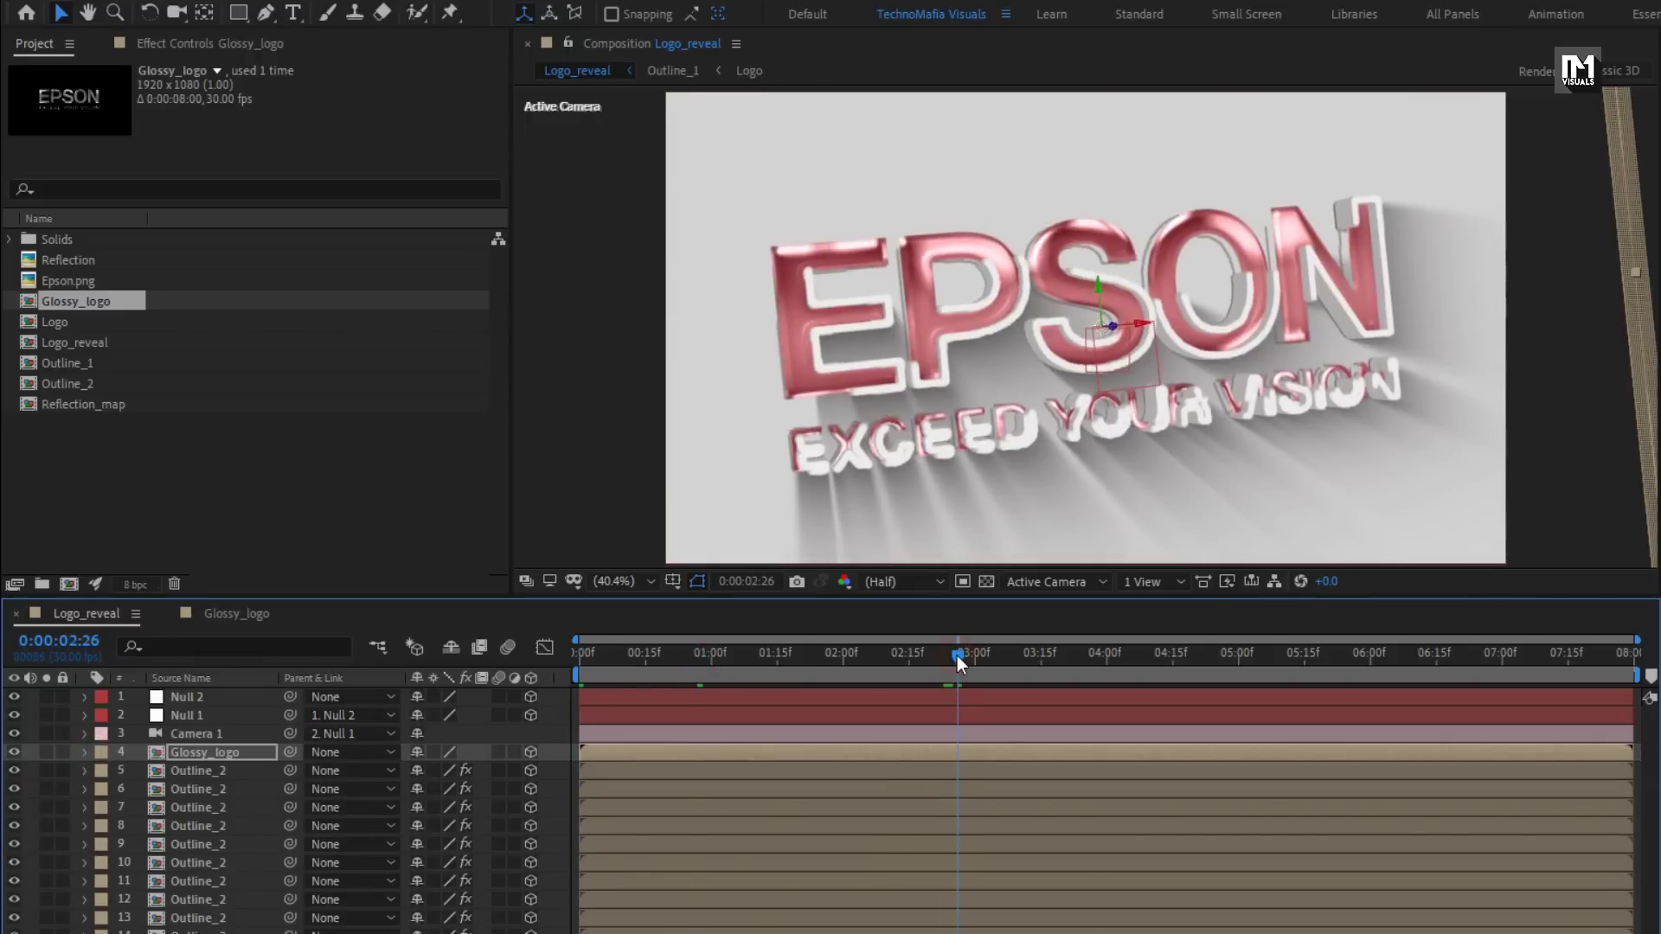
Set Glossy_logo's Position Z to -30, then move to the 3:15 mark
drag(917, 654, 658, 666)
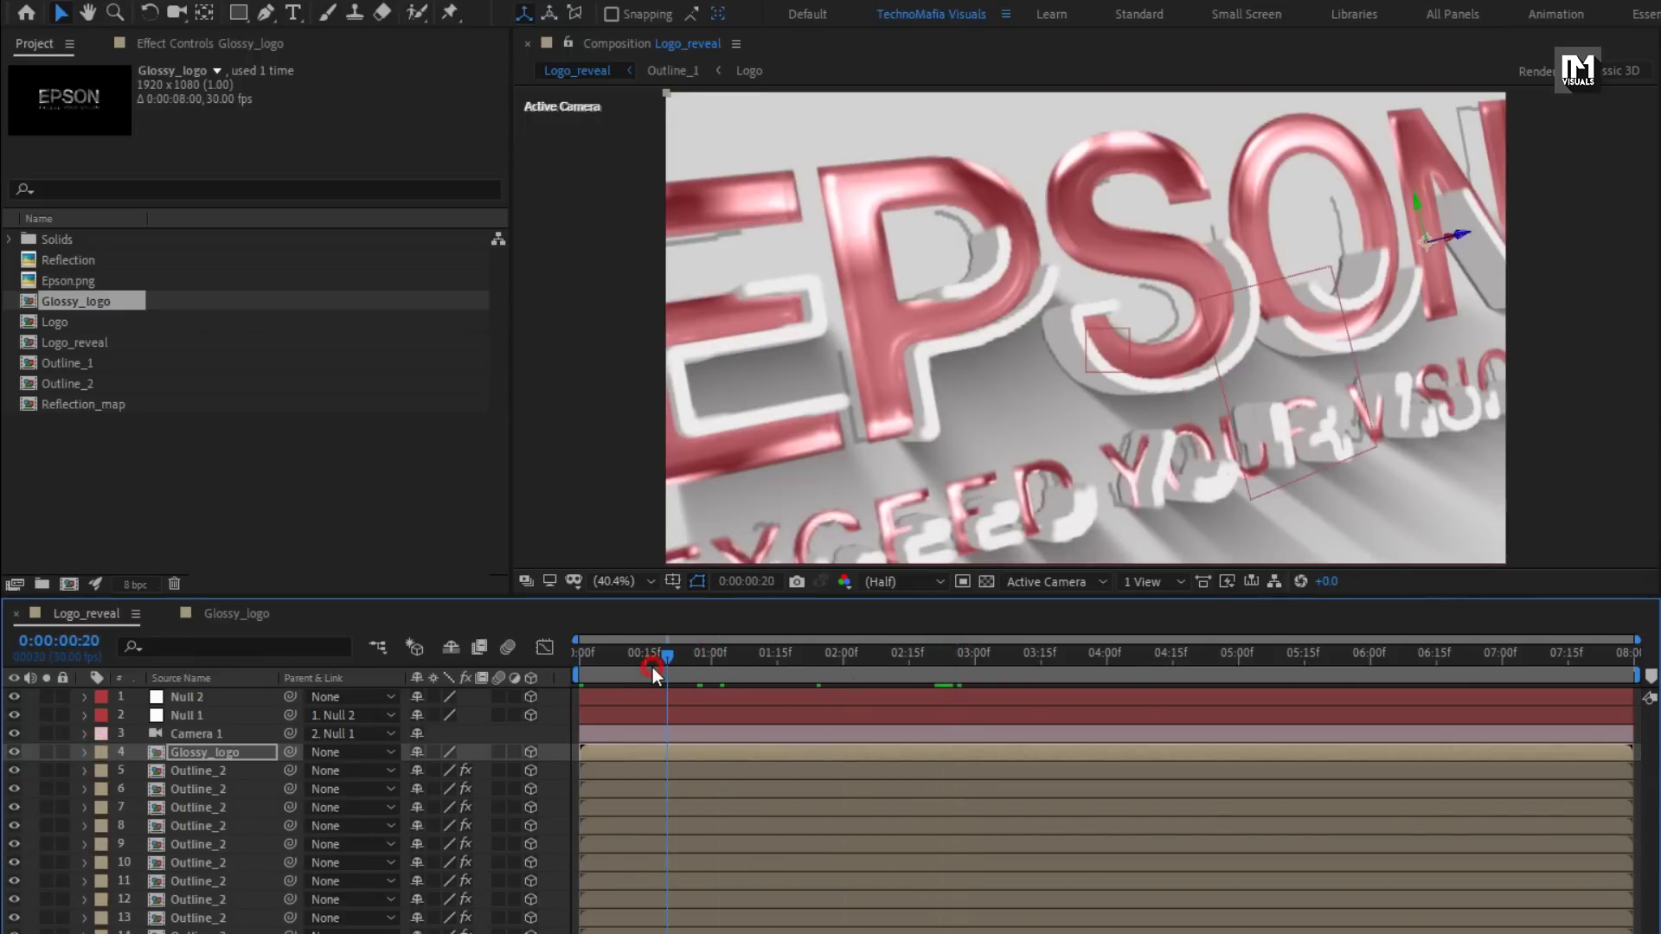
drag(917, 671, 1163, 671)
key(p)
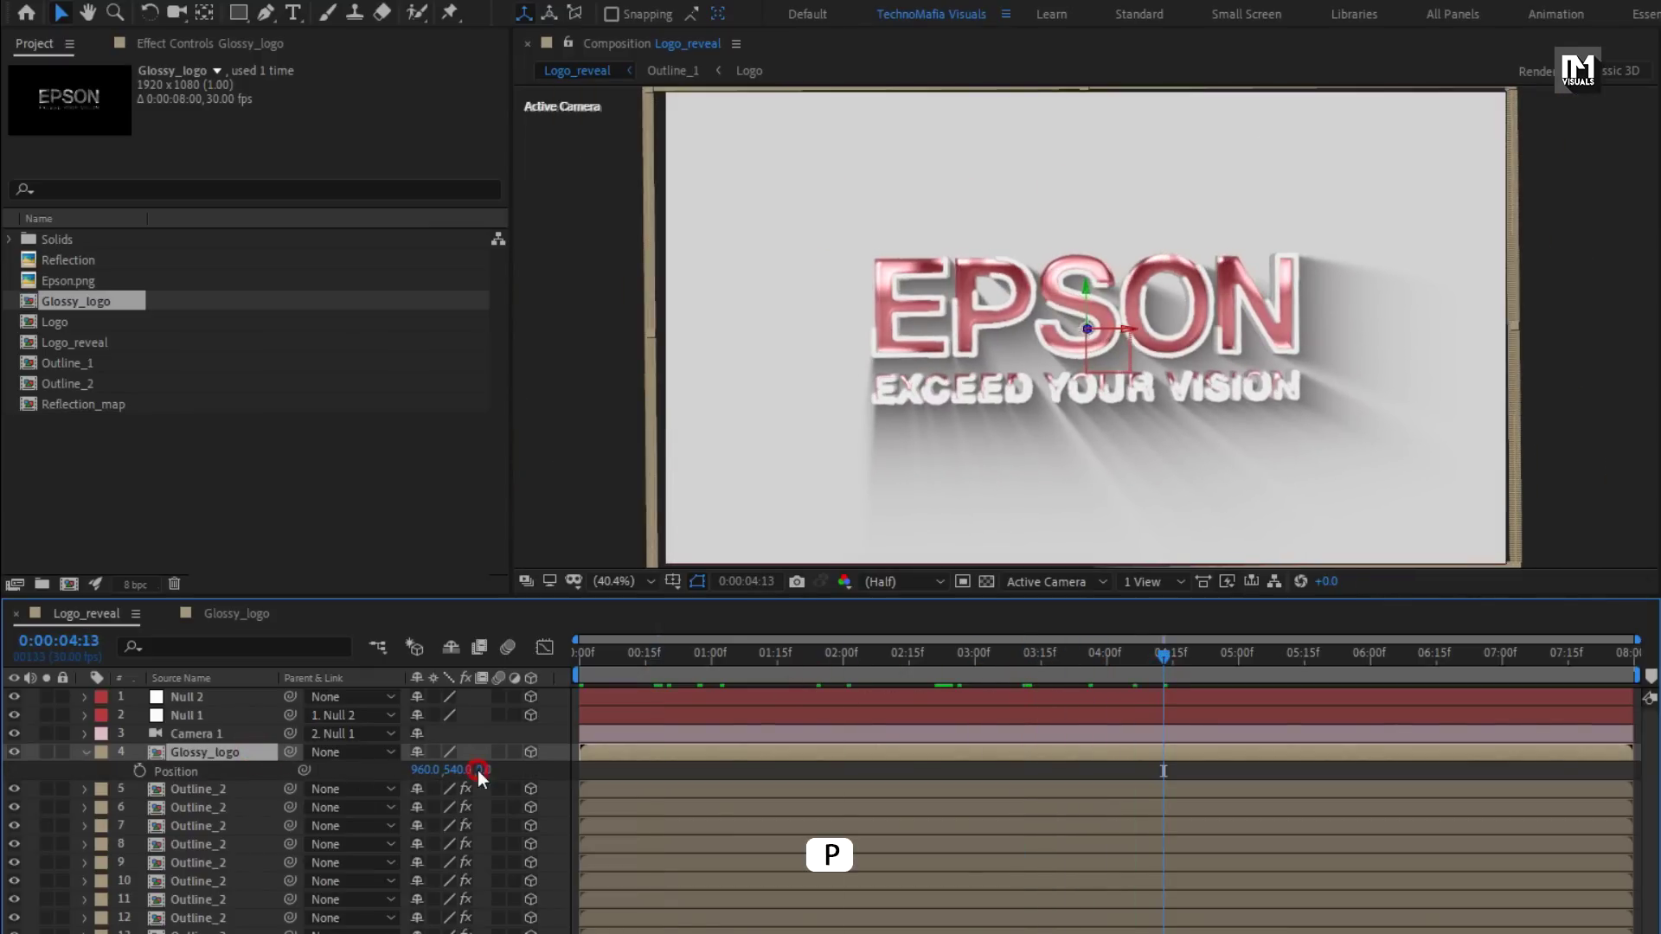
text(-3)
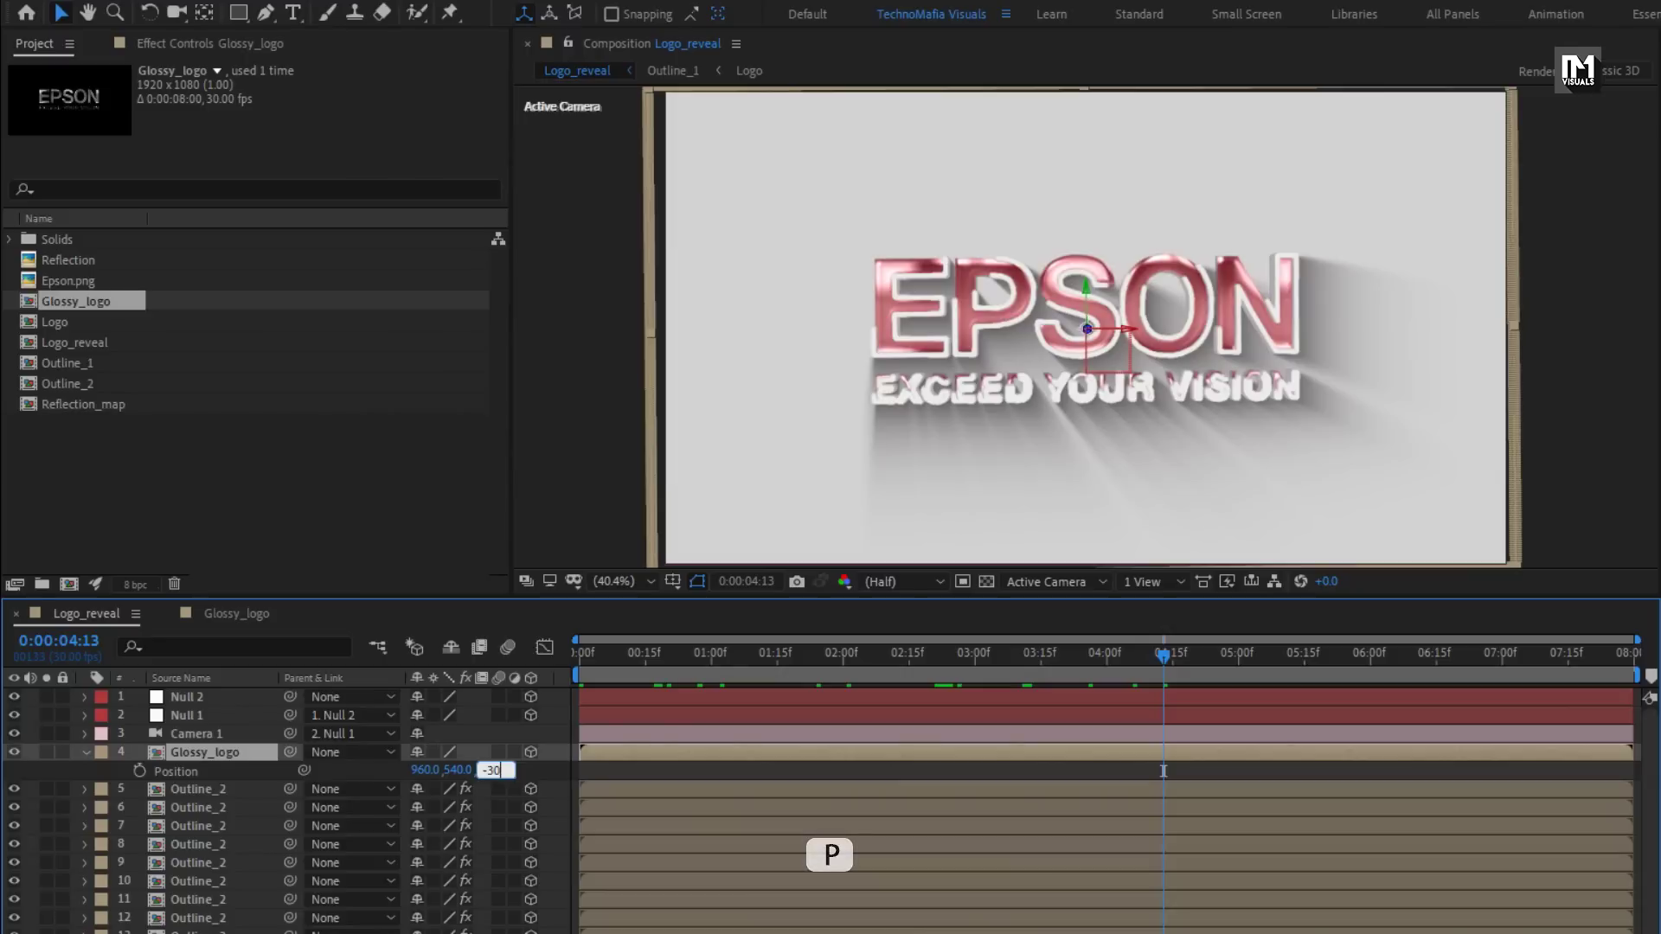
click(399, 770)
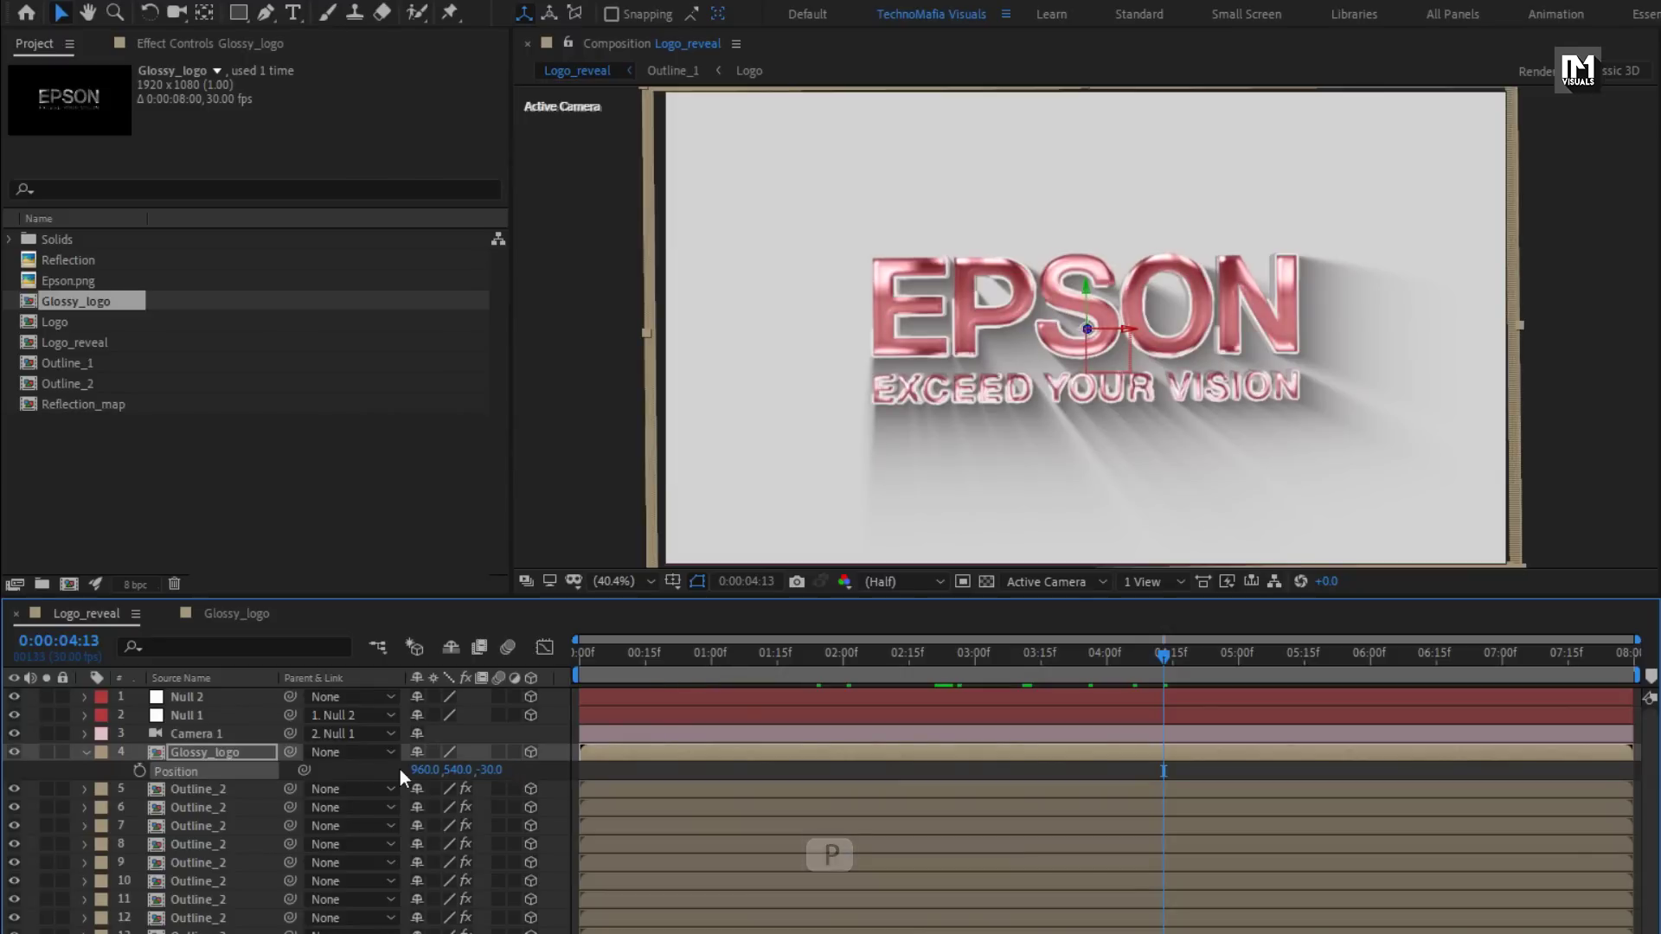
click(86, 752)
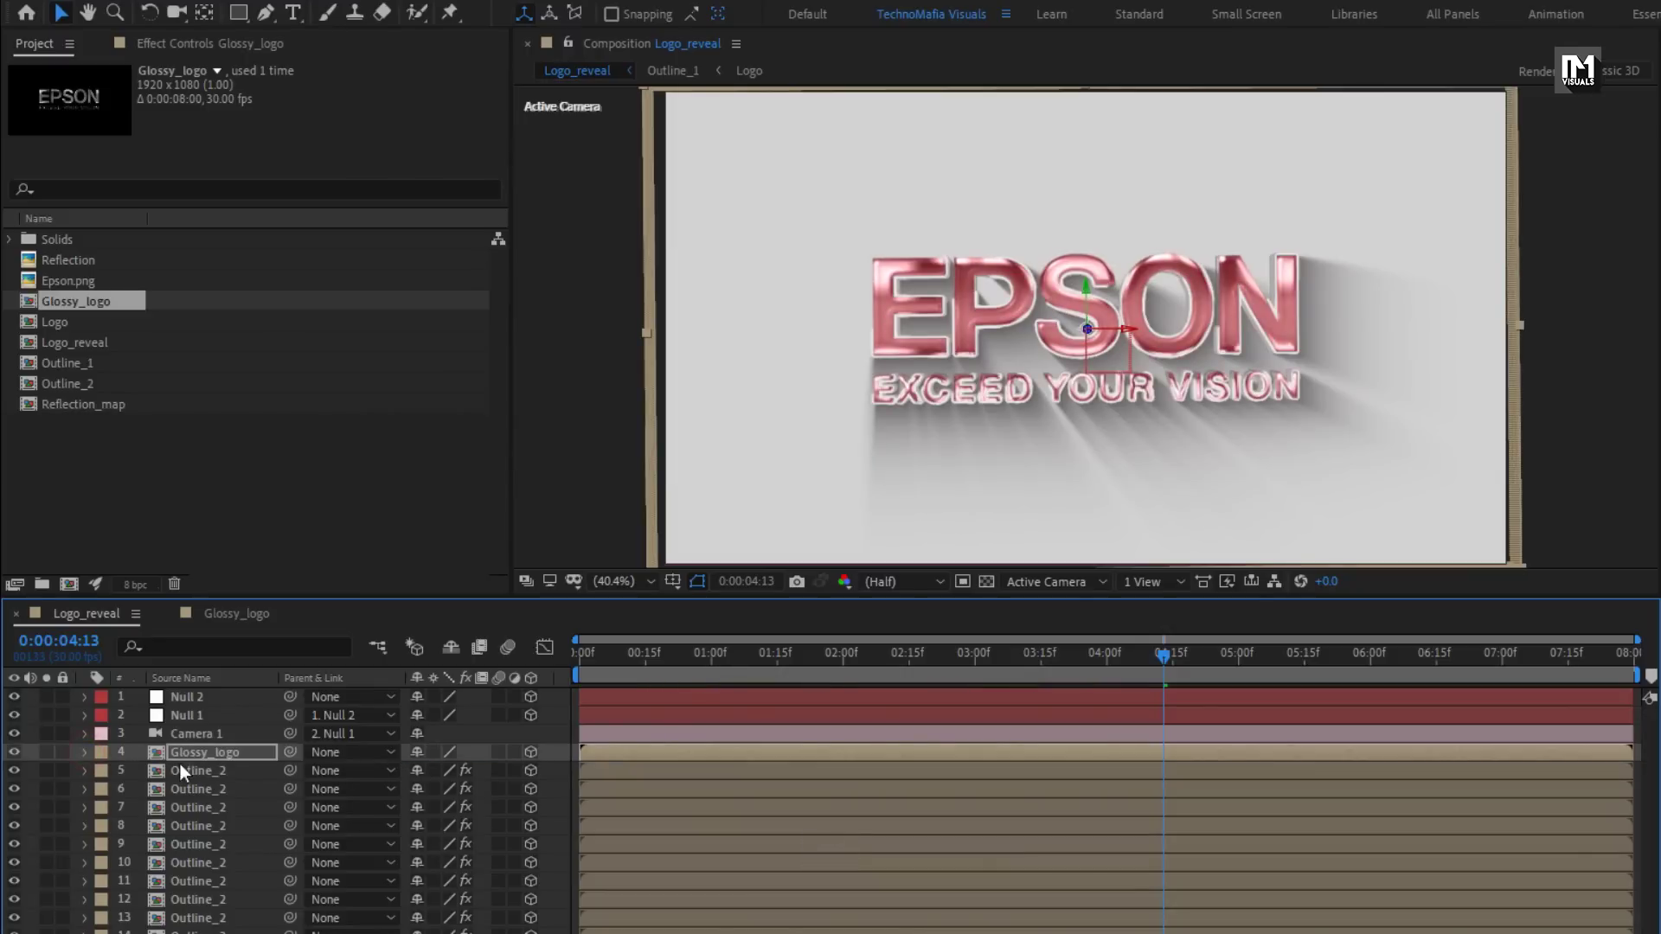
click(1040, 663)
Start Glossy_logo at 3:15 and select all outline layers down to Outline_1
drag(590, 751, 1050, 756)
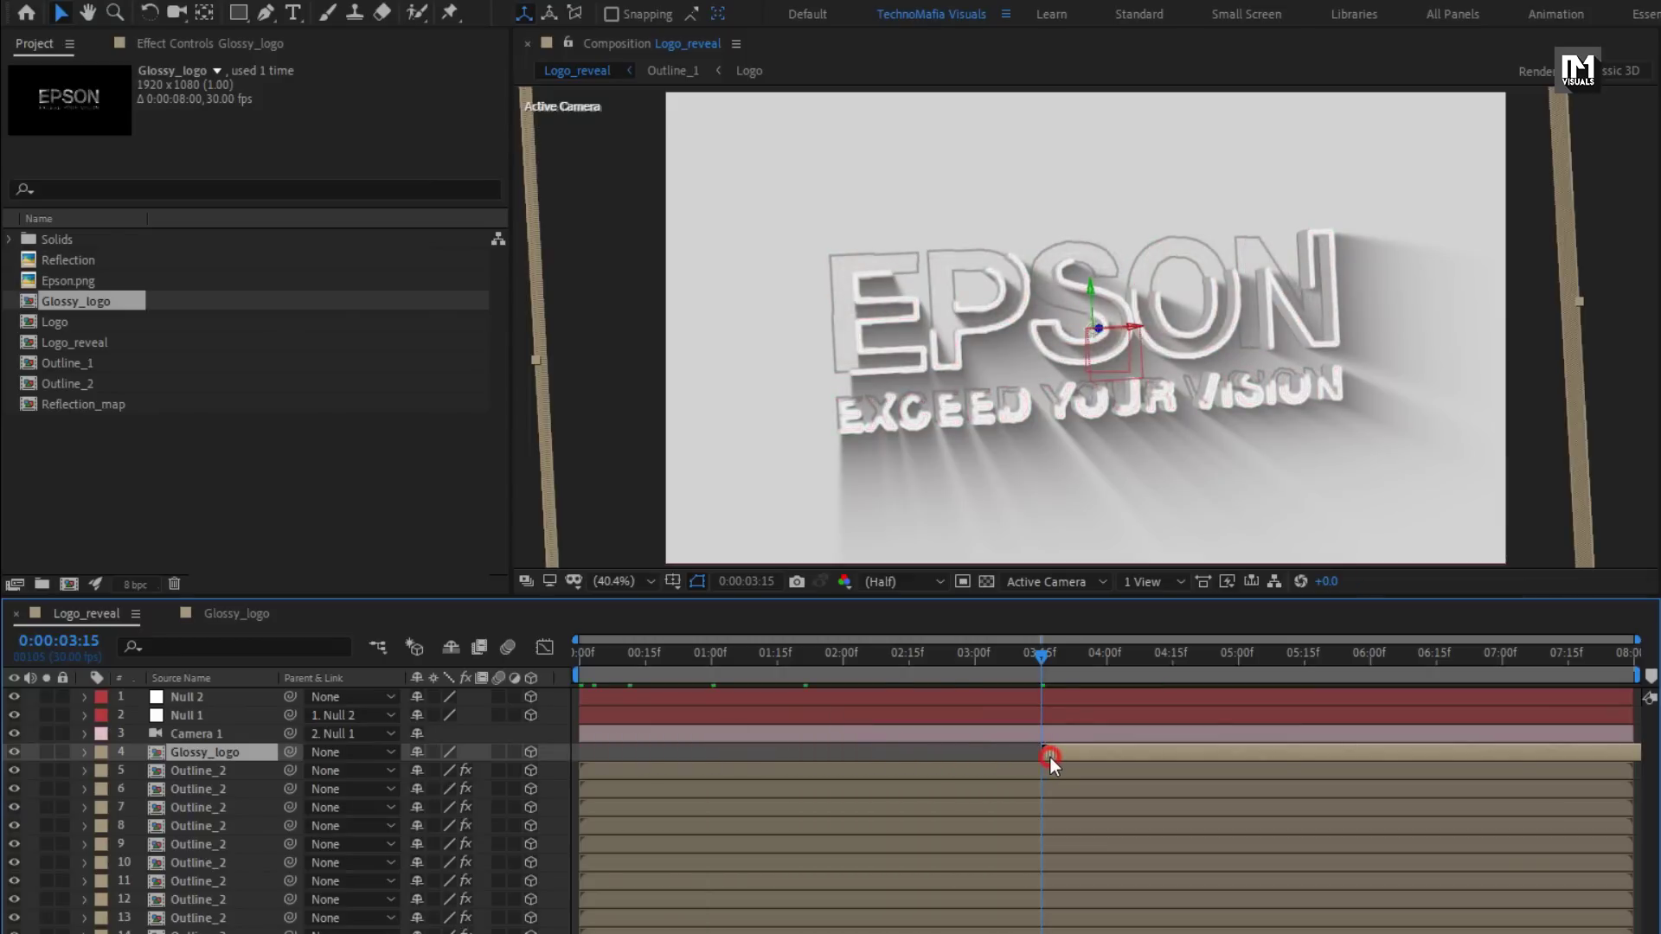
drag(1047, 653, 1389, 661)
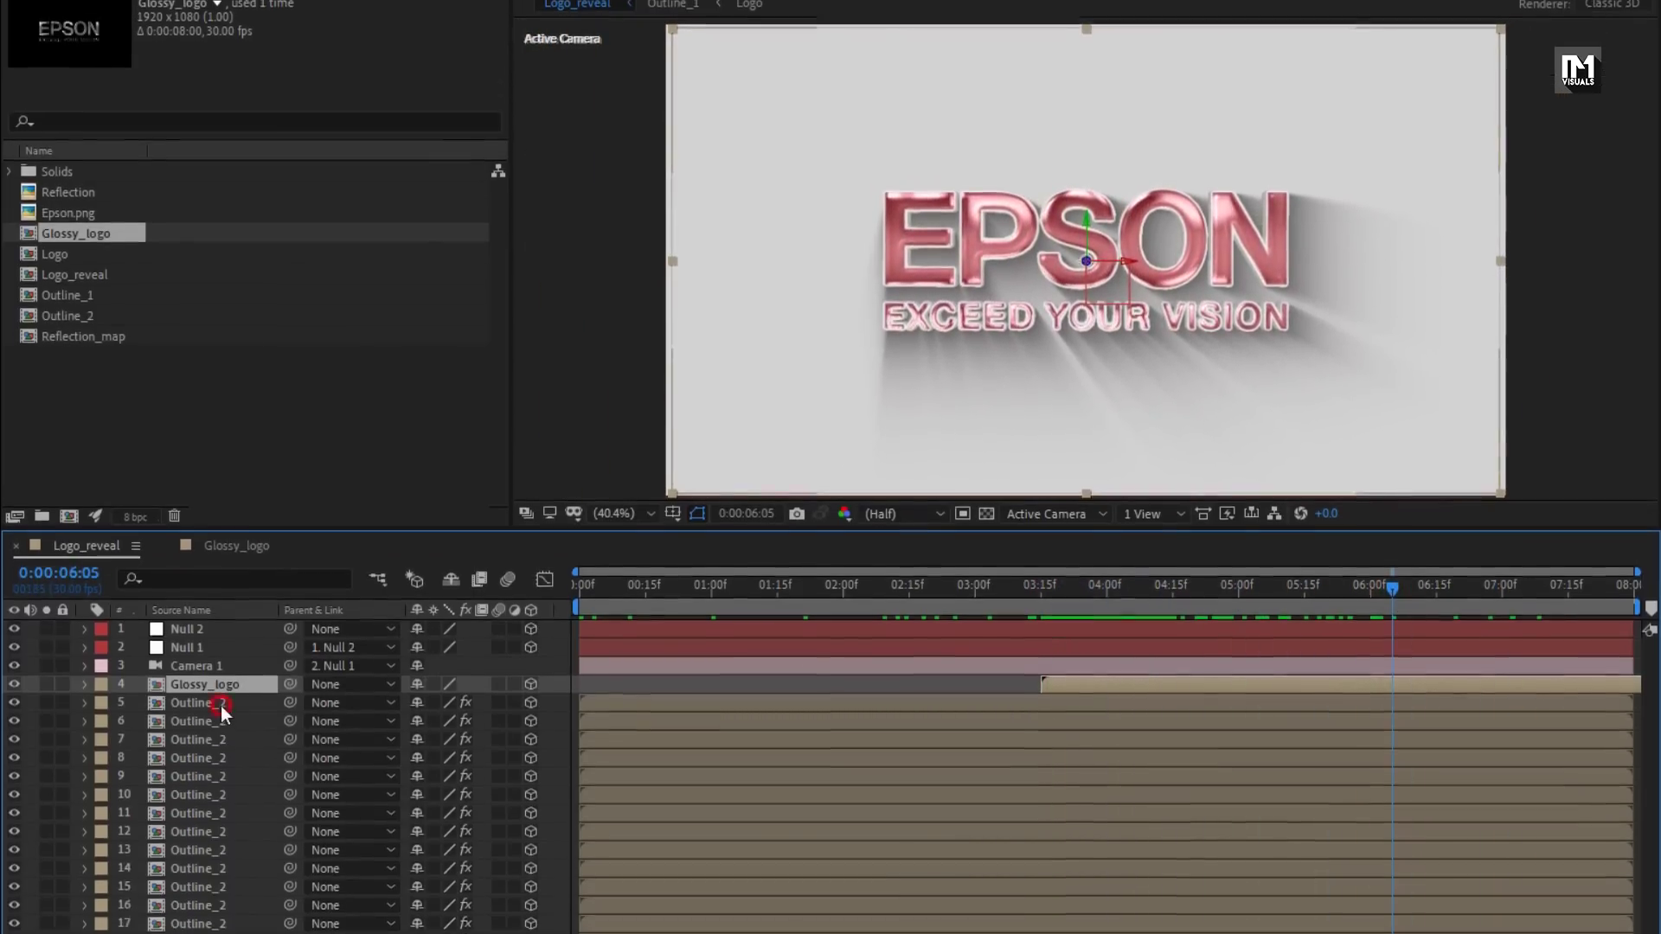
click(220, 771)
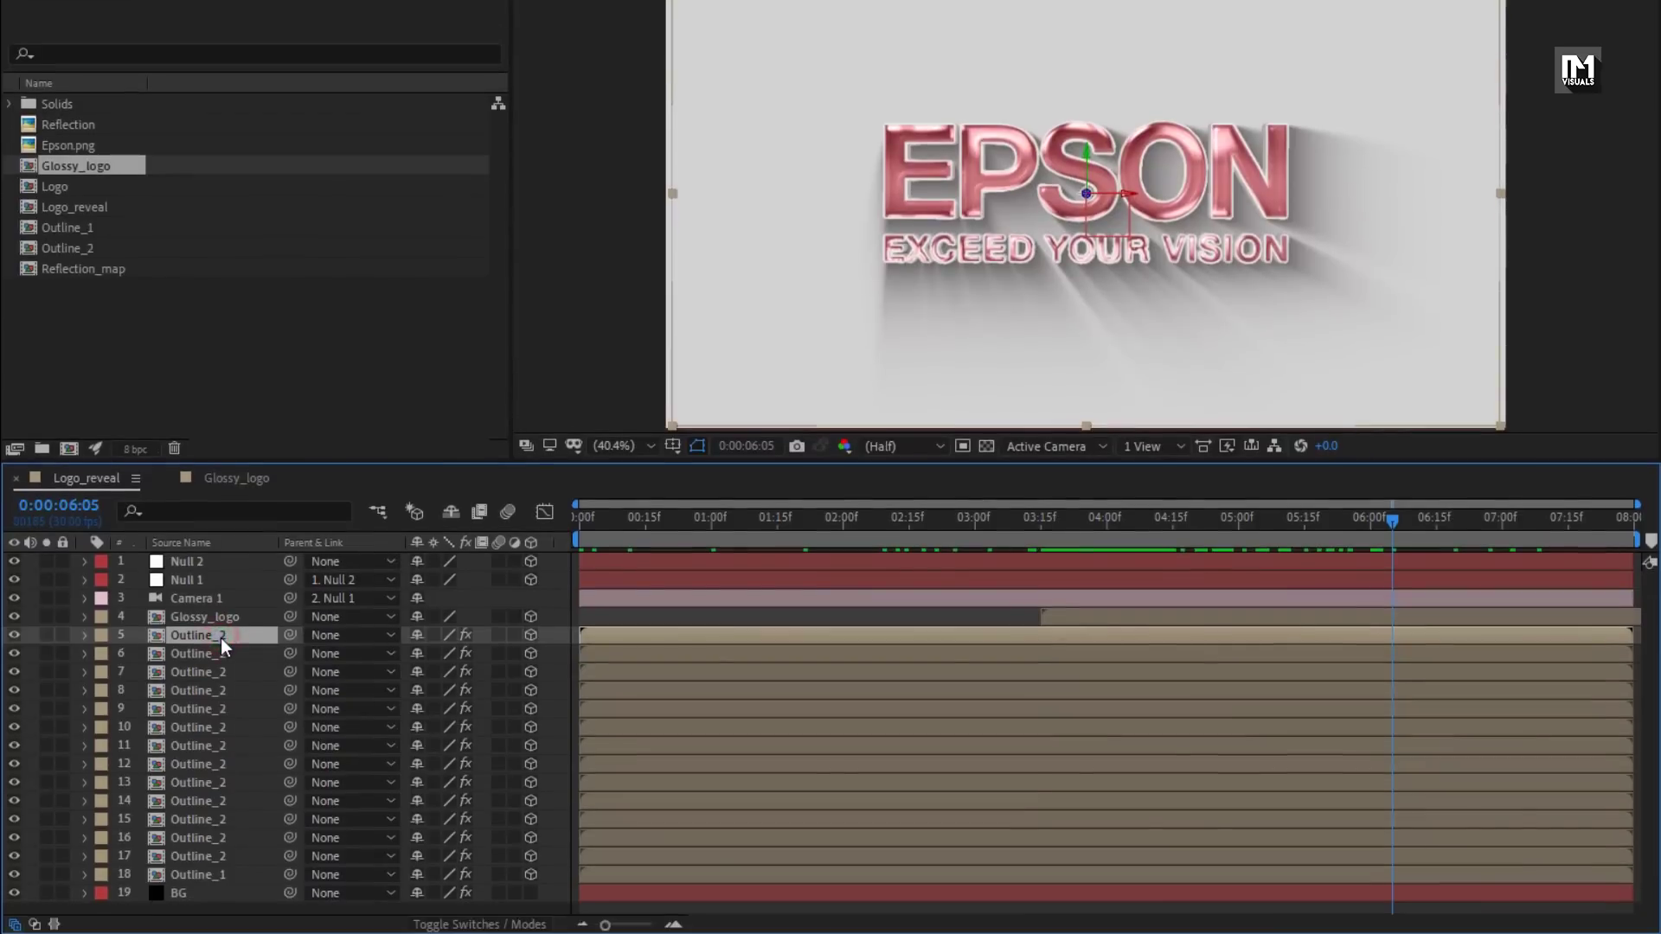
shift+click(215, 878)
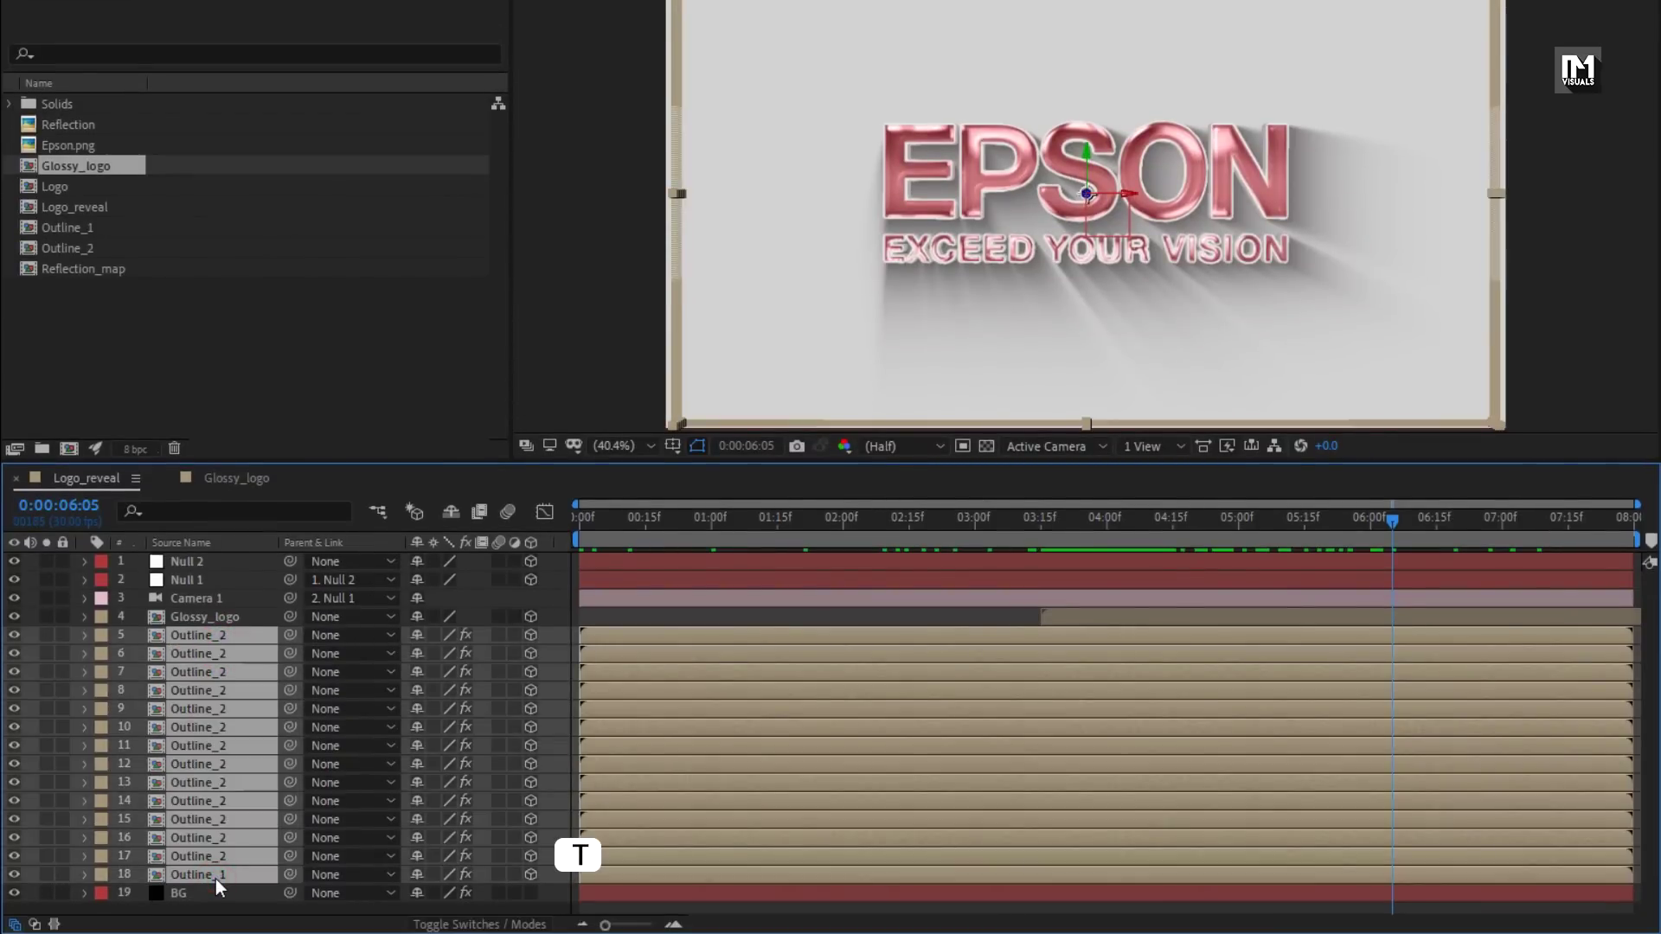
Keyframe the outline layers' Opacity from 100% at 3:15 to 0% at 4:15
click(1041, 522)
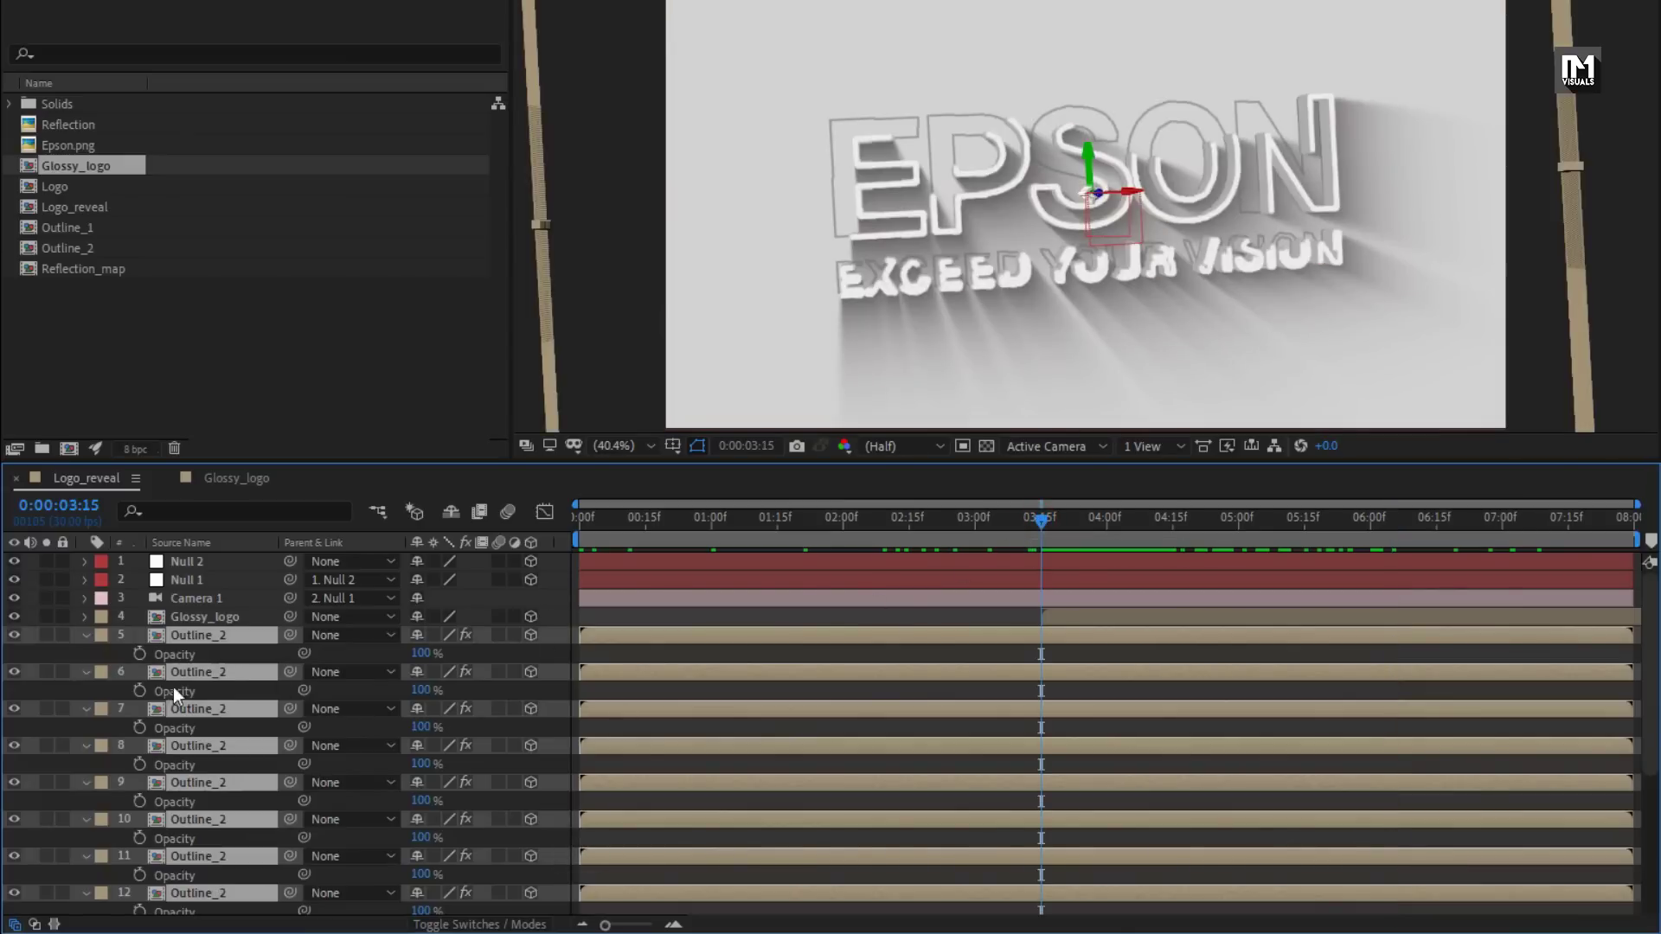
click(140, 654)
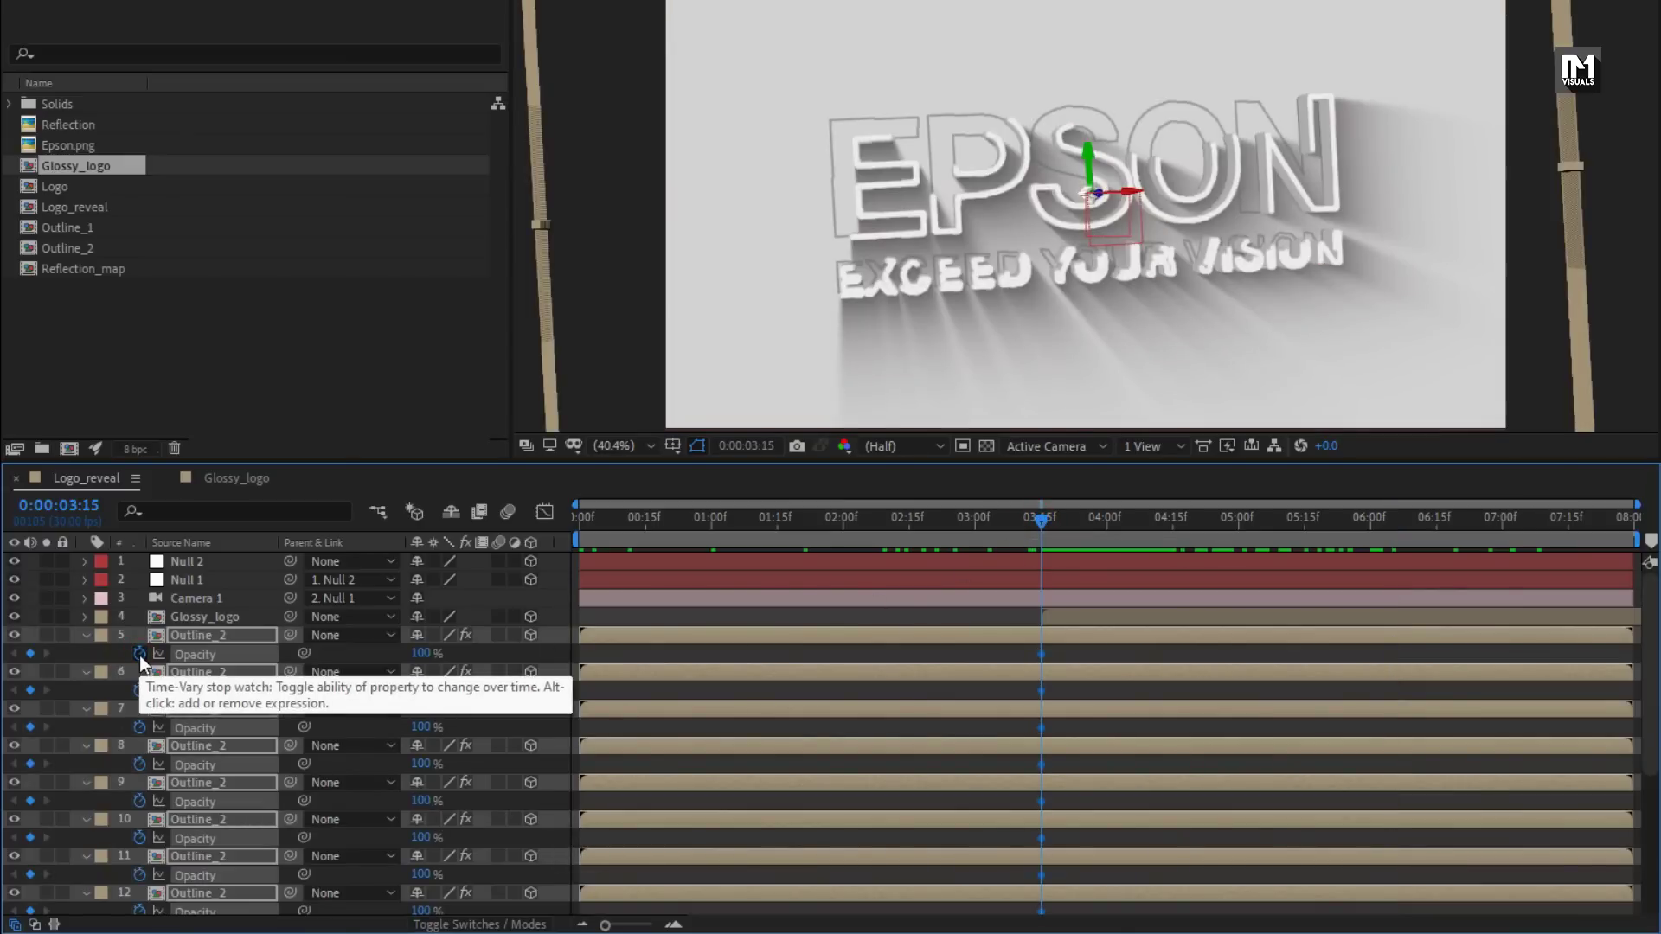
drag(1049, 520, 1173, 524)
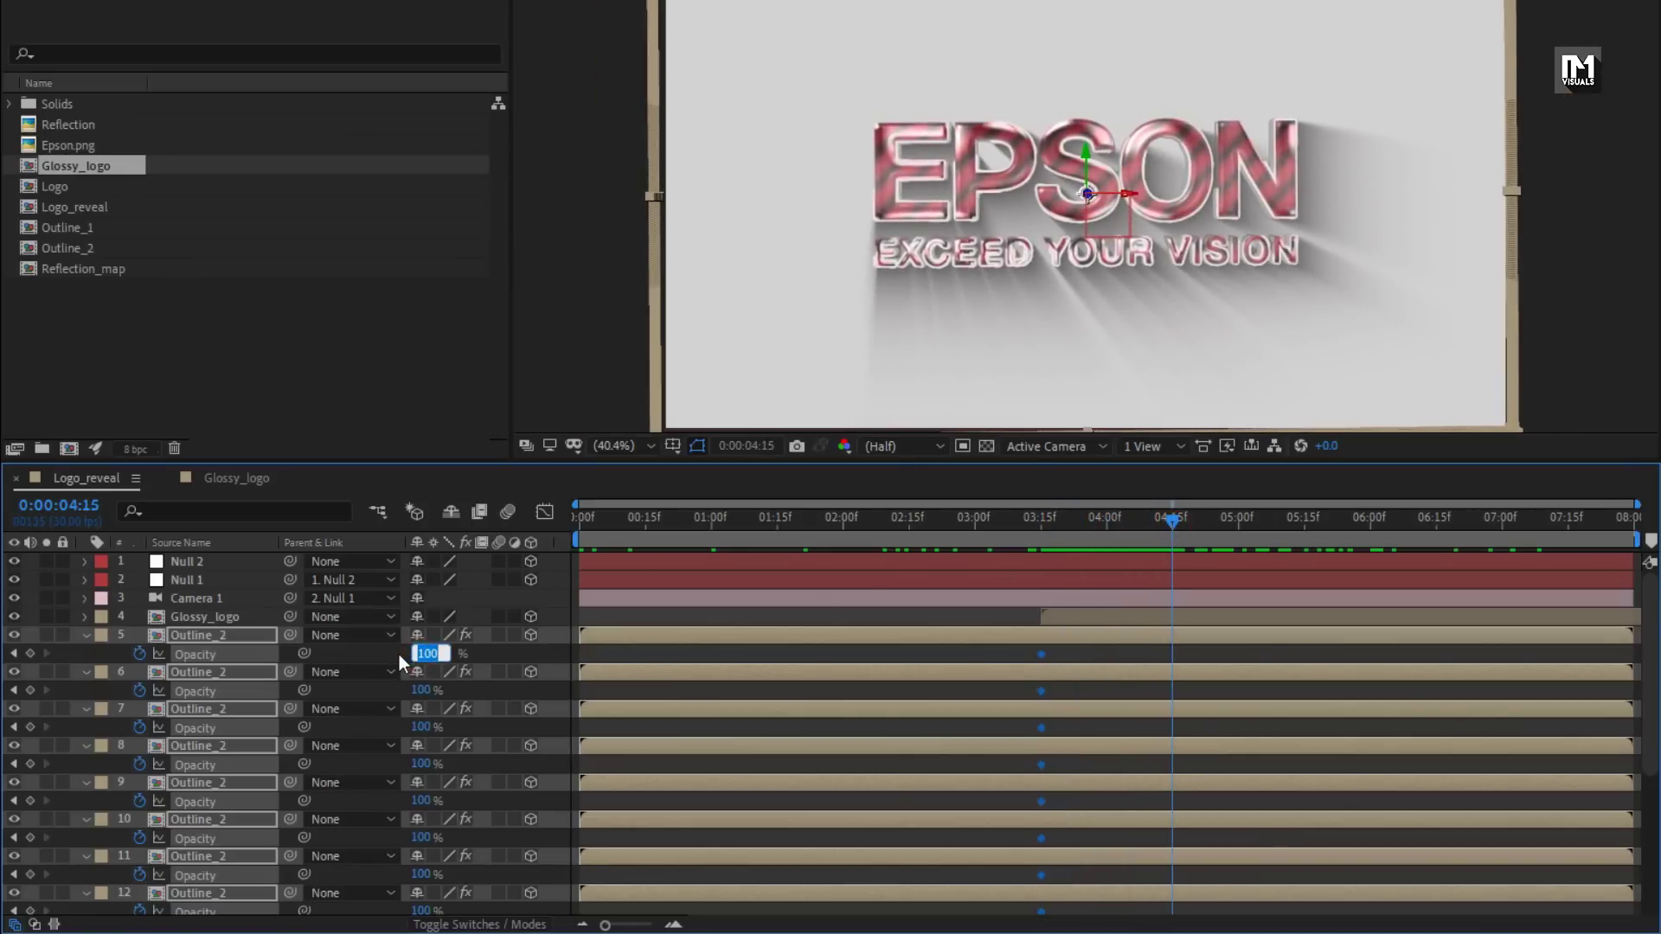
text(0)
key(Return)
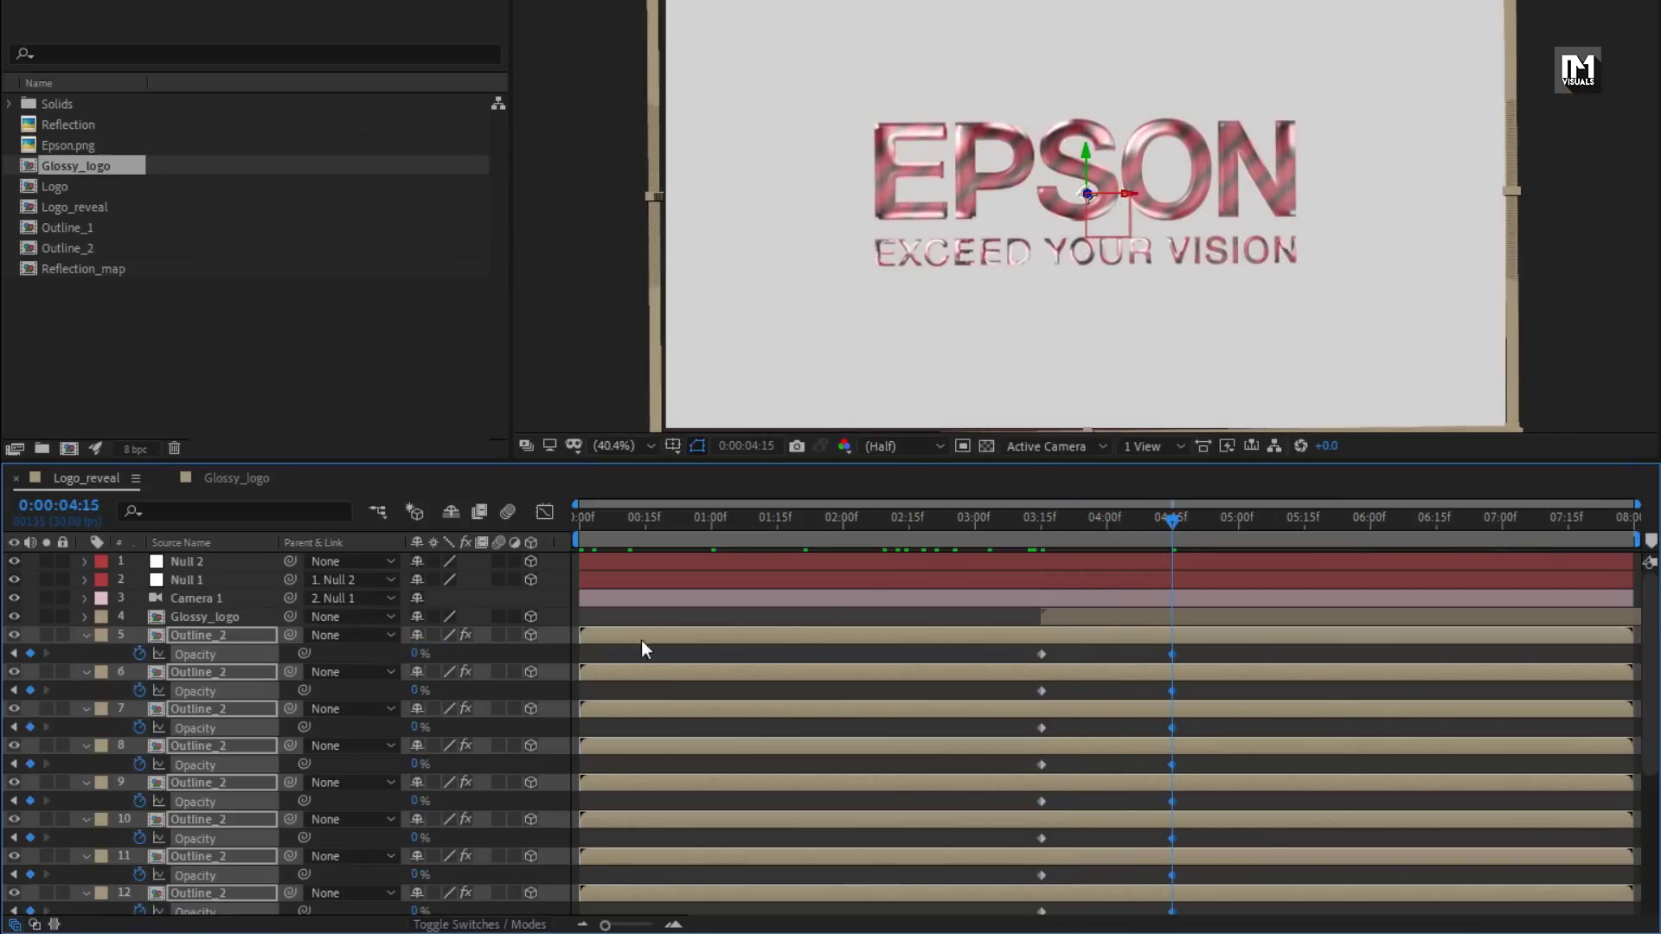
drag(1042, 524, 1523, 521)
Shift layer 17 Outline_2's opacity fade keyframes to run from 7:00 to the end
key(u)
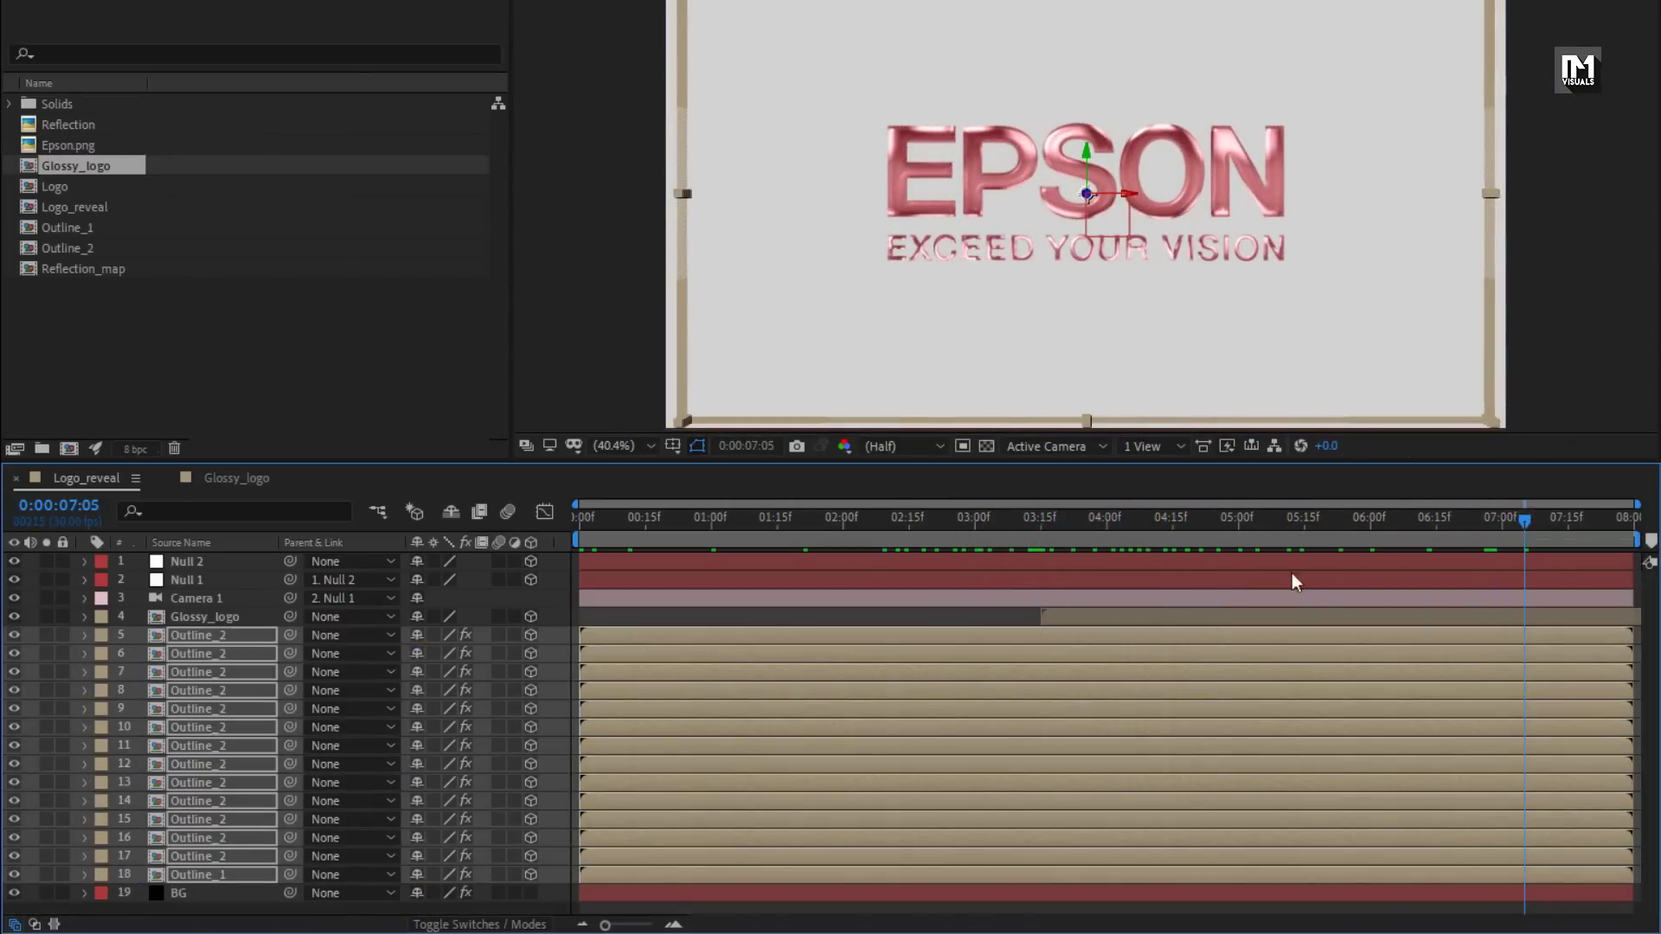
click(233, 906)
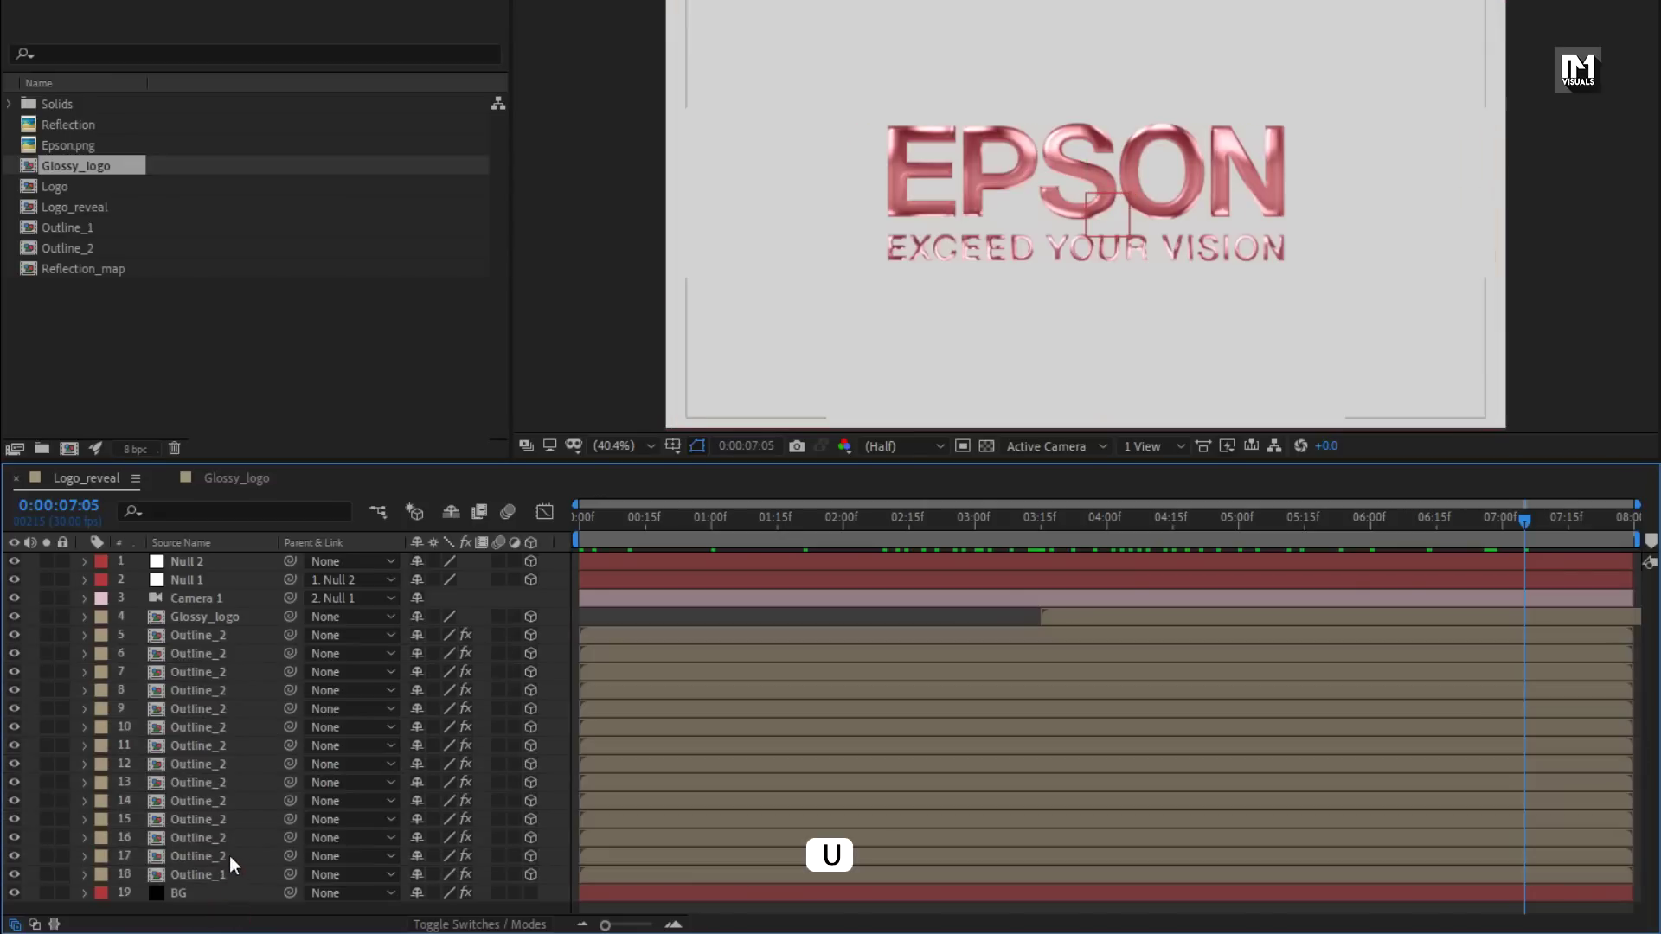
click(230, 855)
key(u)
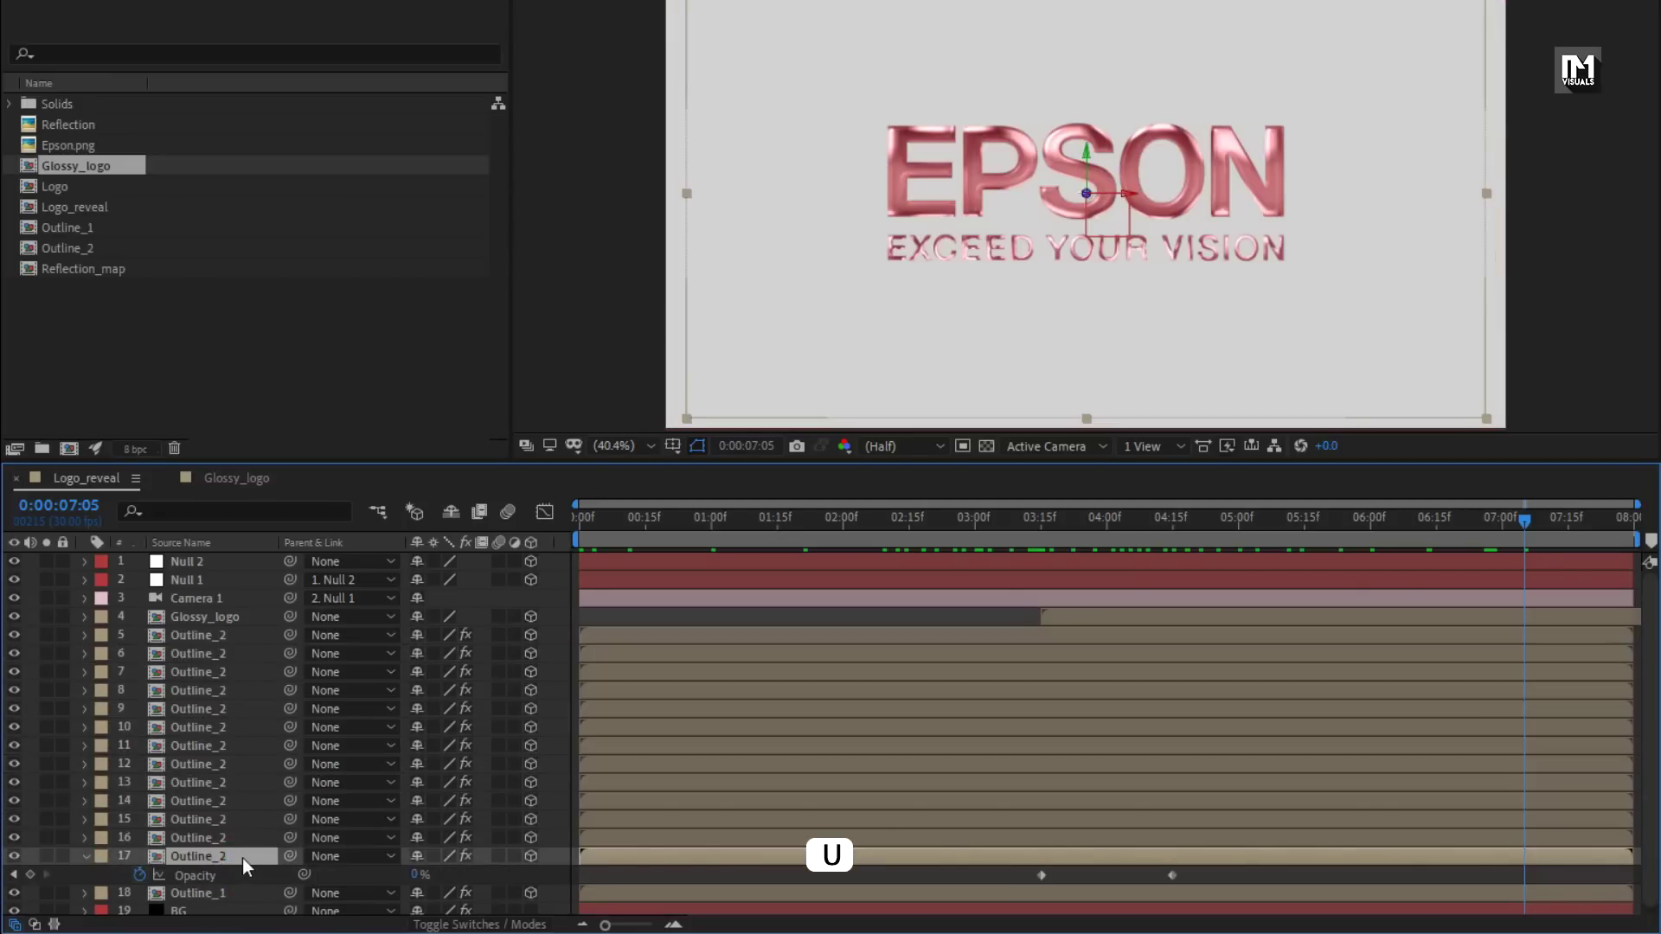
drag(1020, 860, 1626, 874)
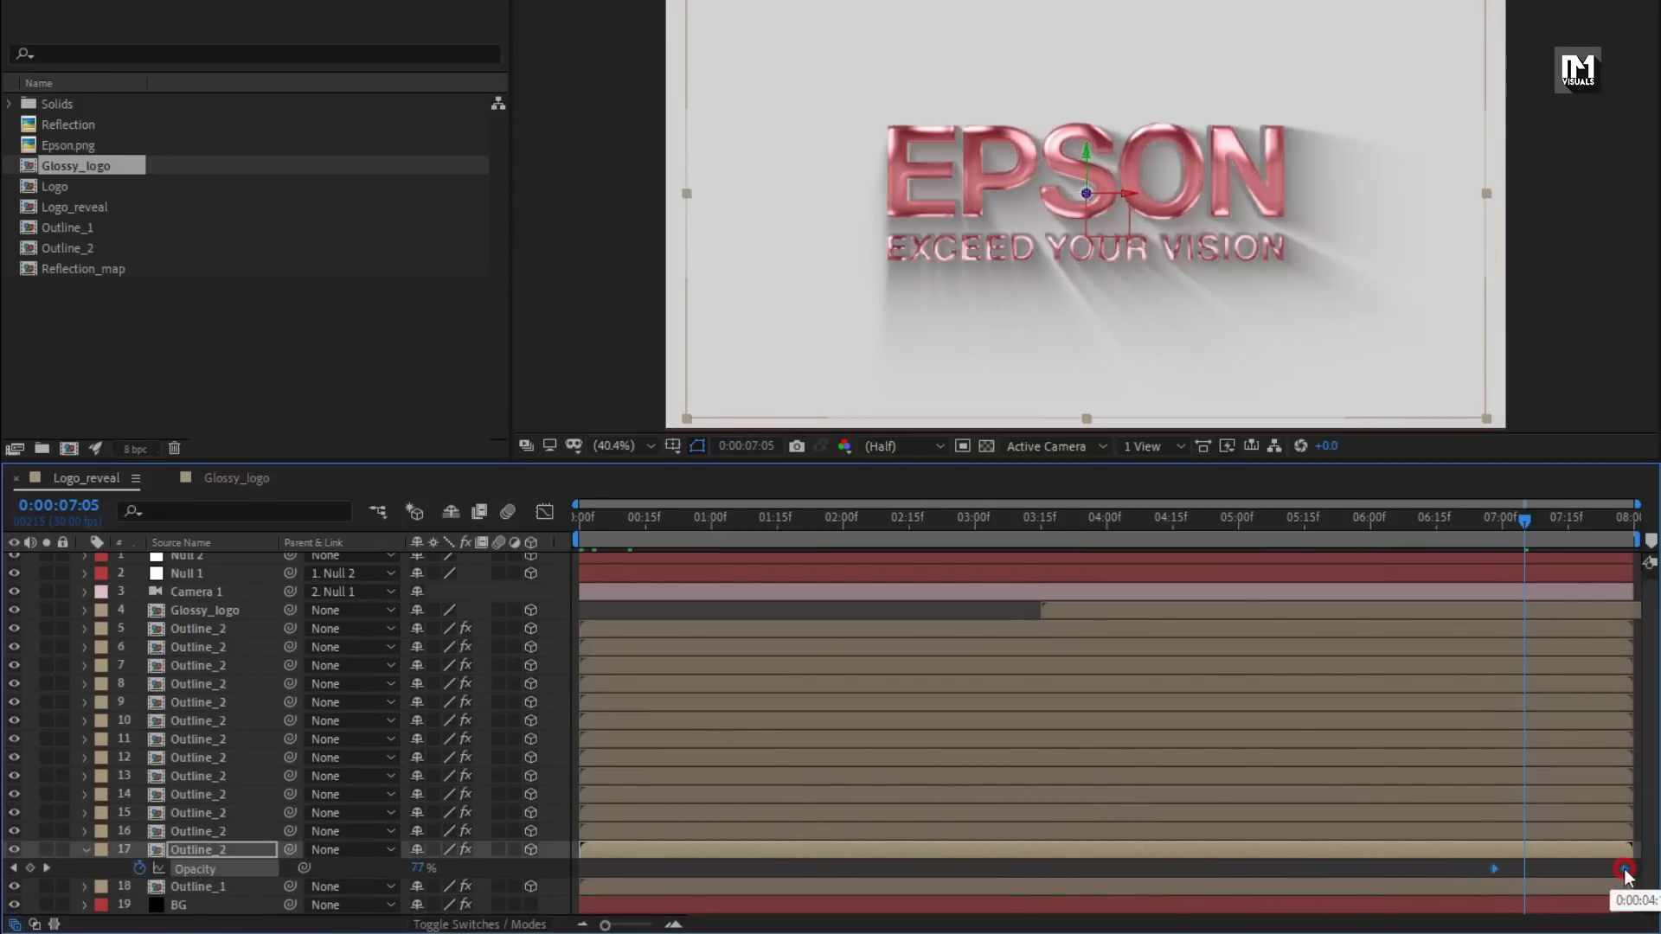
drag(1342, 519, 1550, 524)
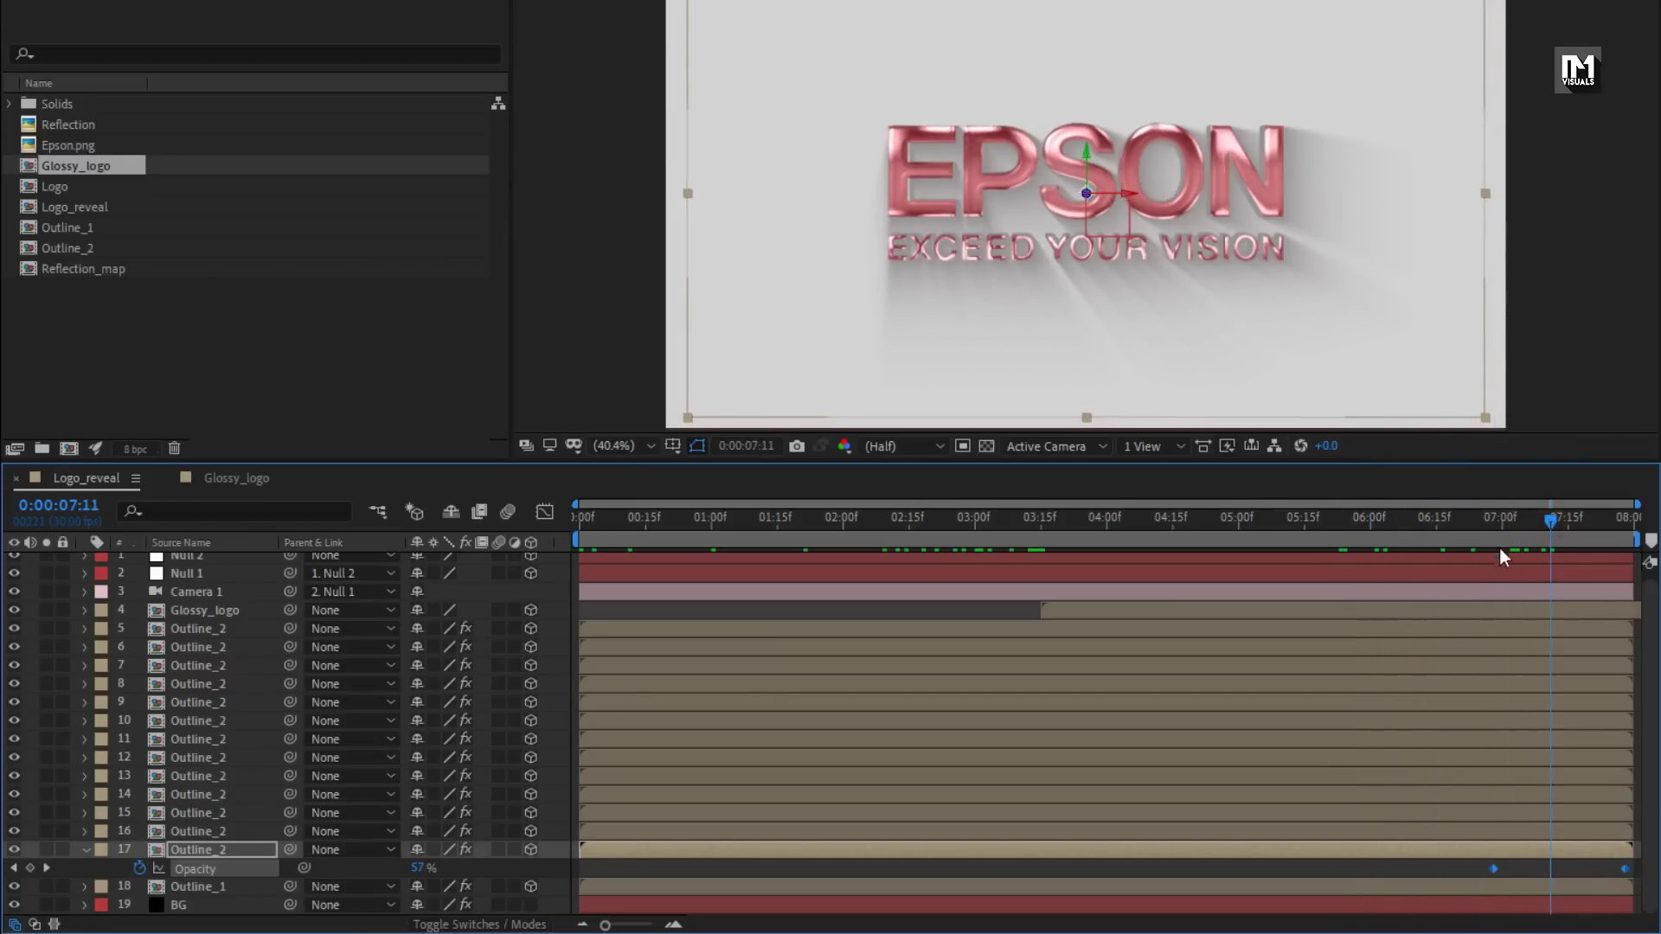
click(1502, 525)
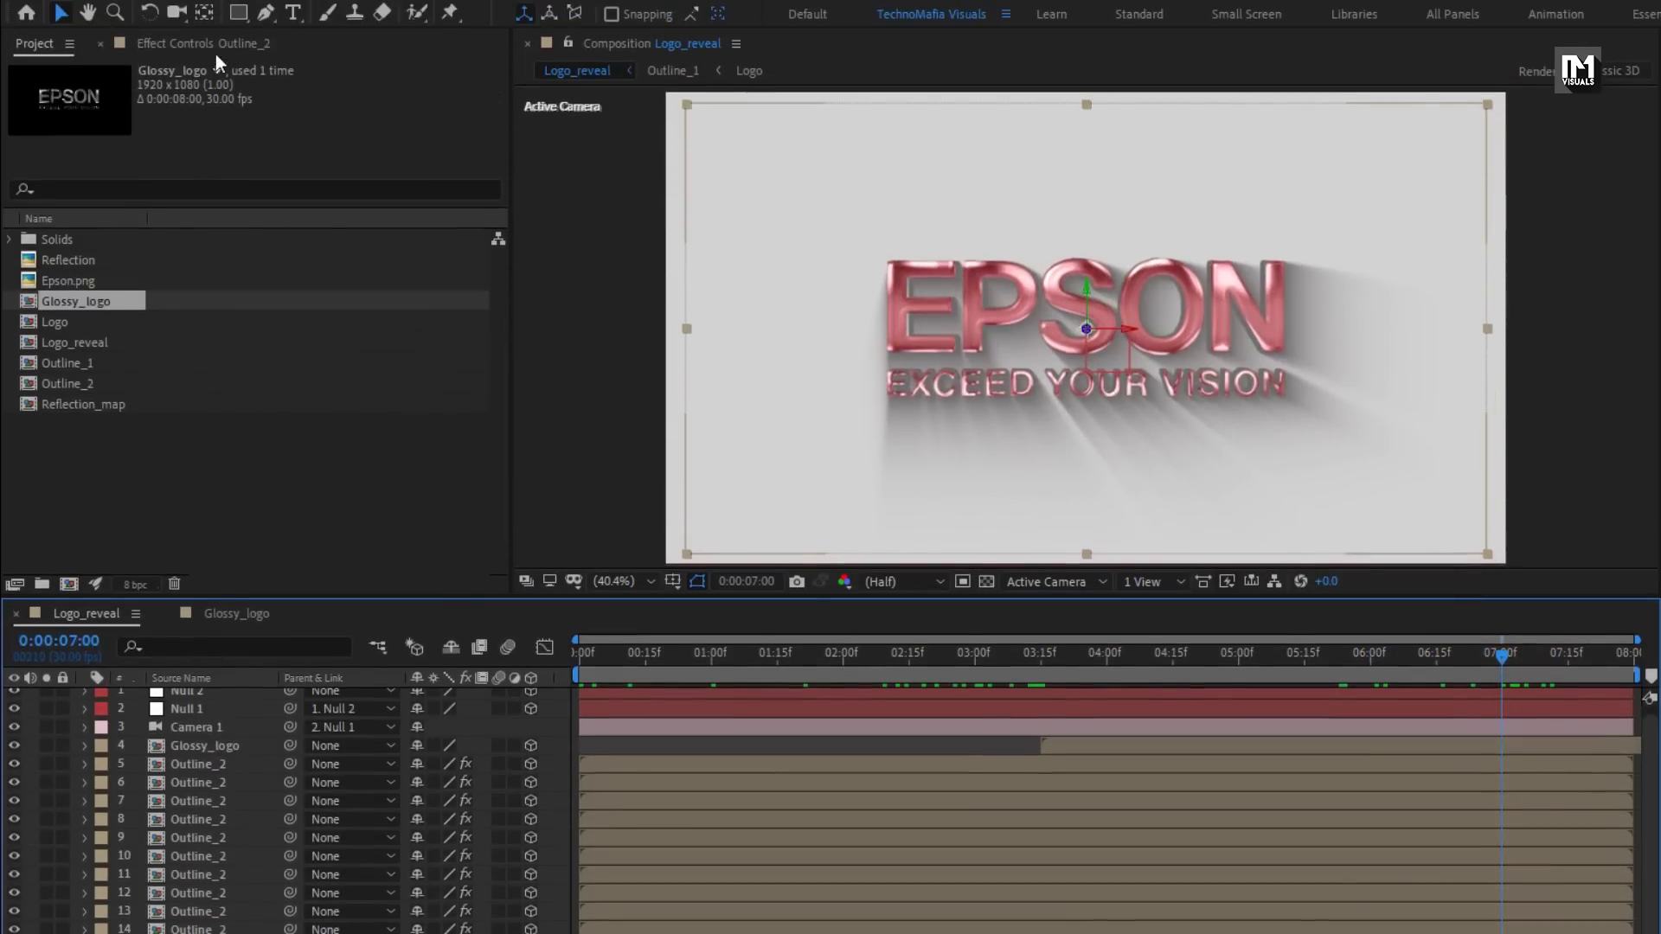
click(215, 45)
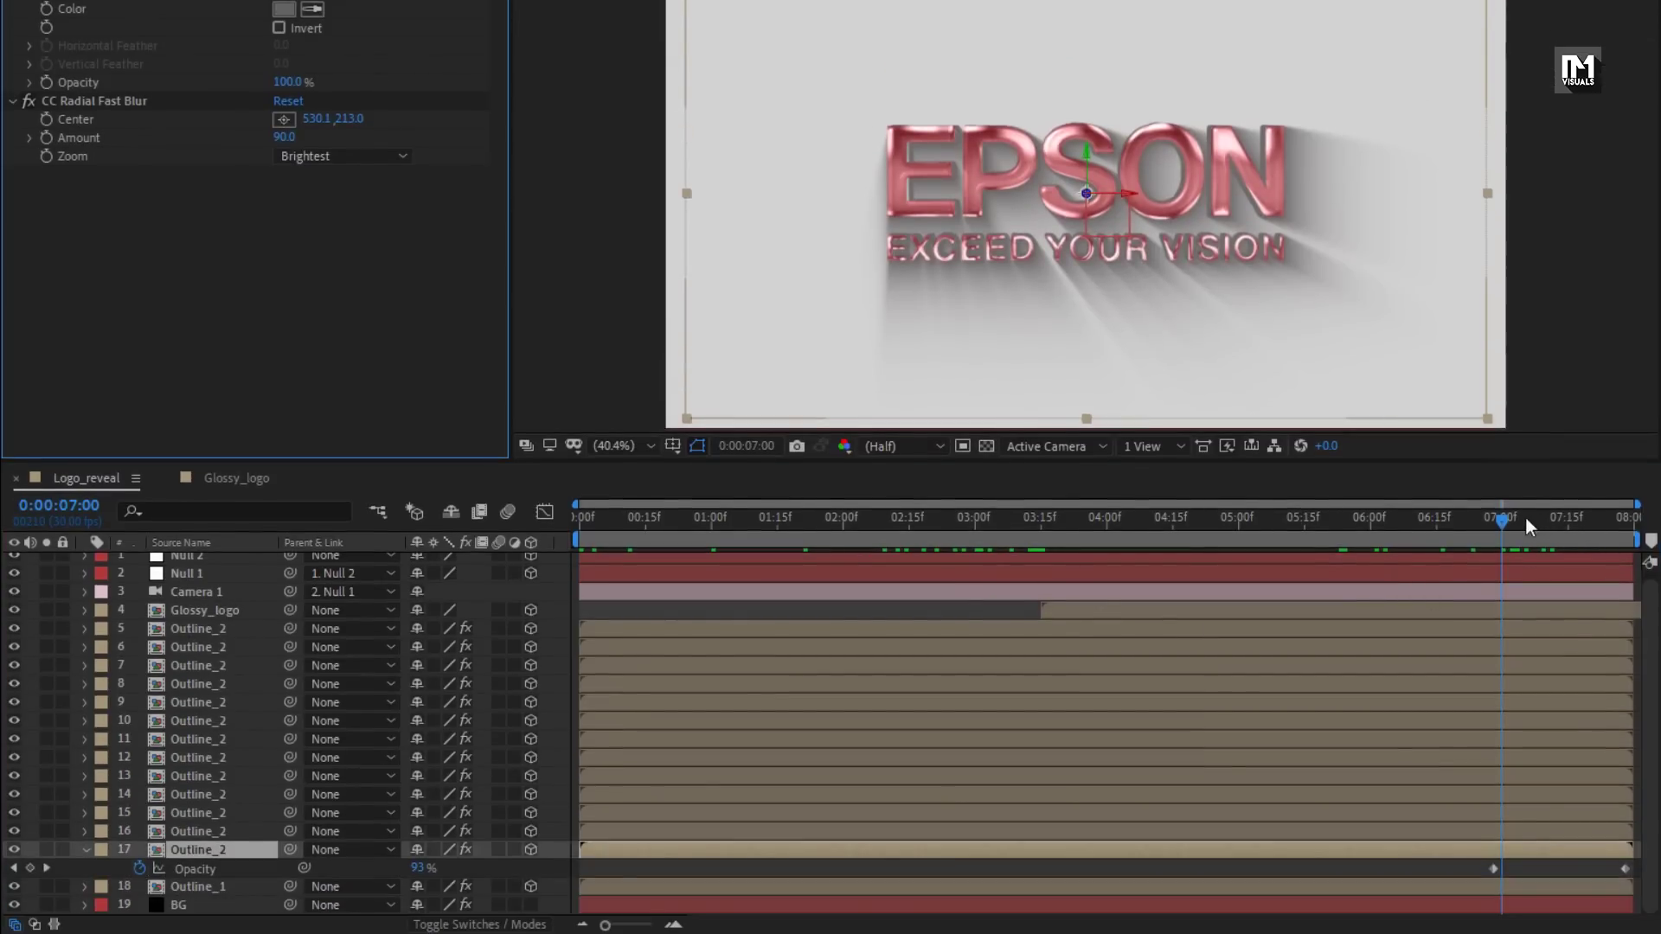
Keyframe the radial blur centre at 3:15 and move it right by the last frame
drag(1525, 517, 1040, 539)
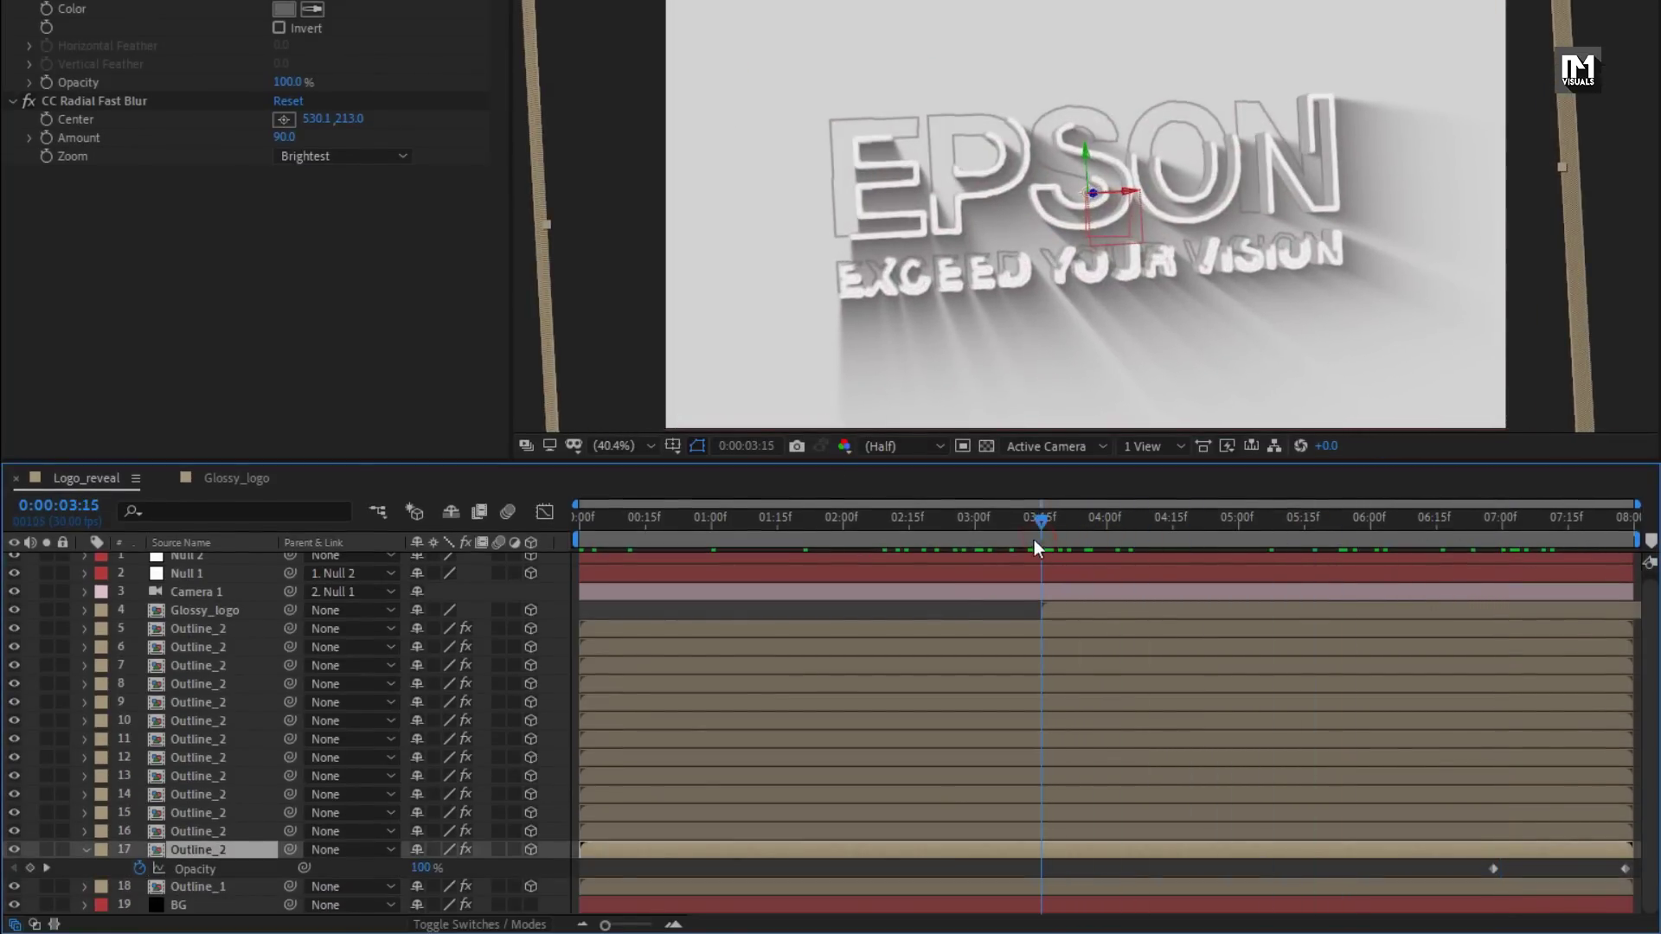
click(47, 121)
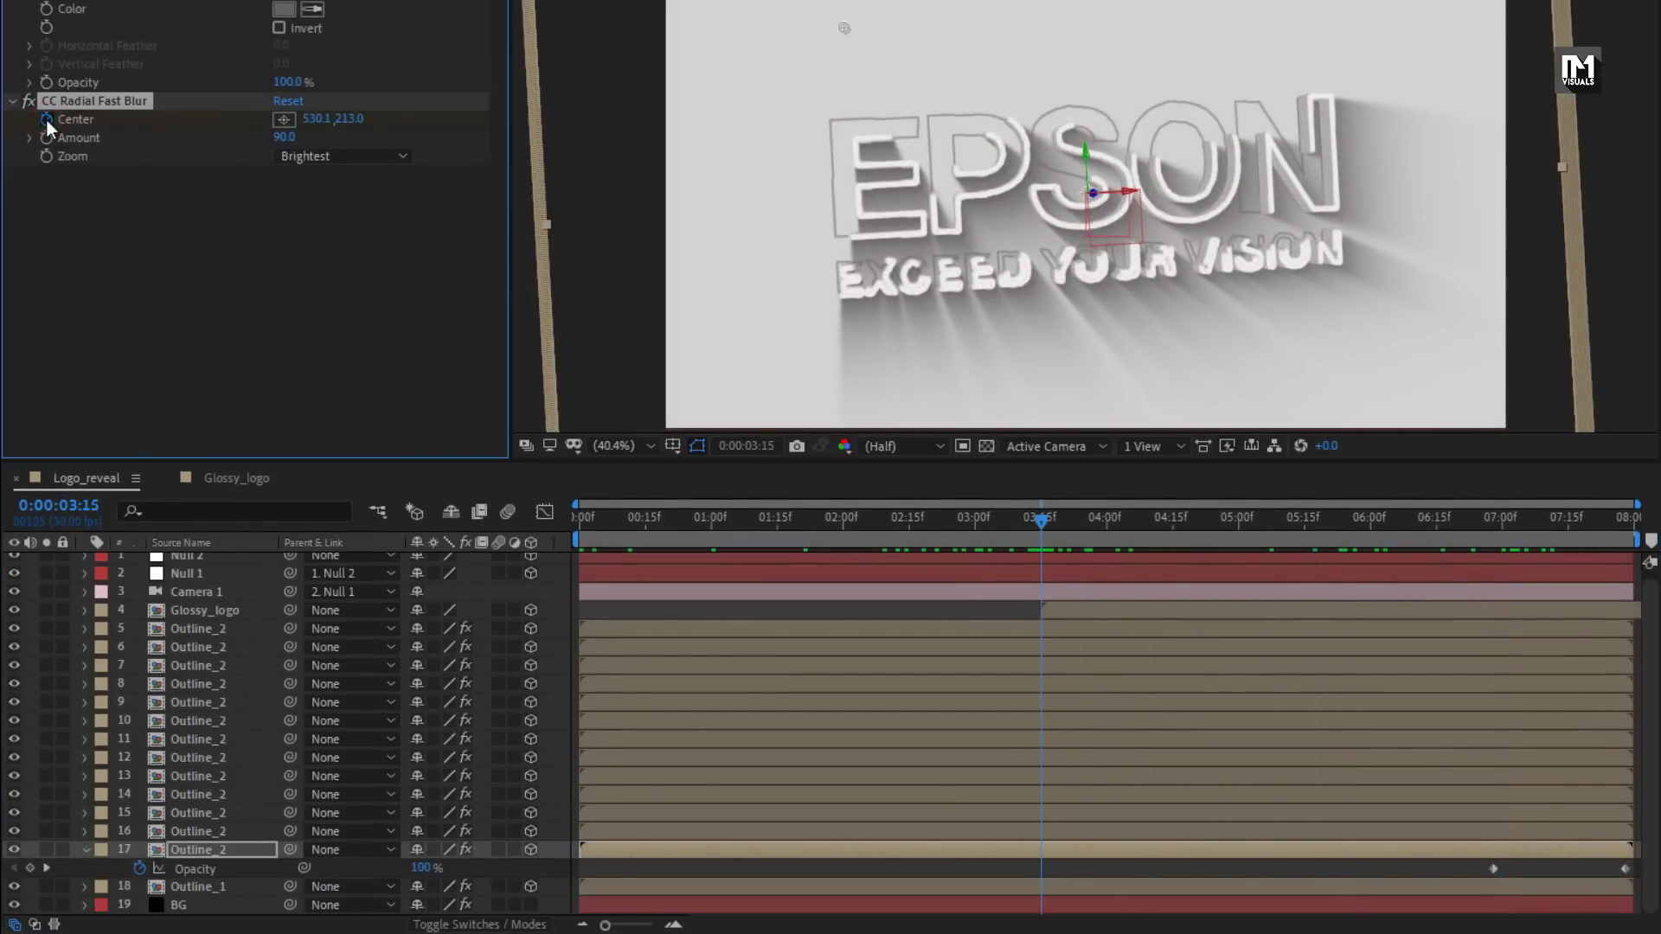
drag(1092, 529, 1635, 532)
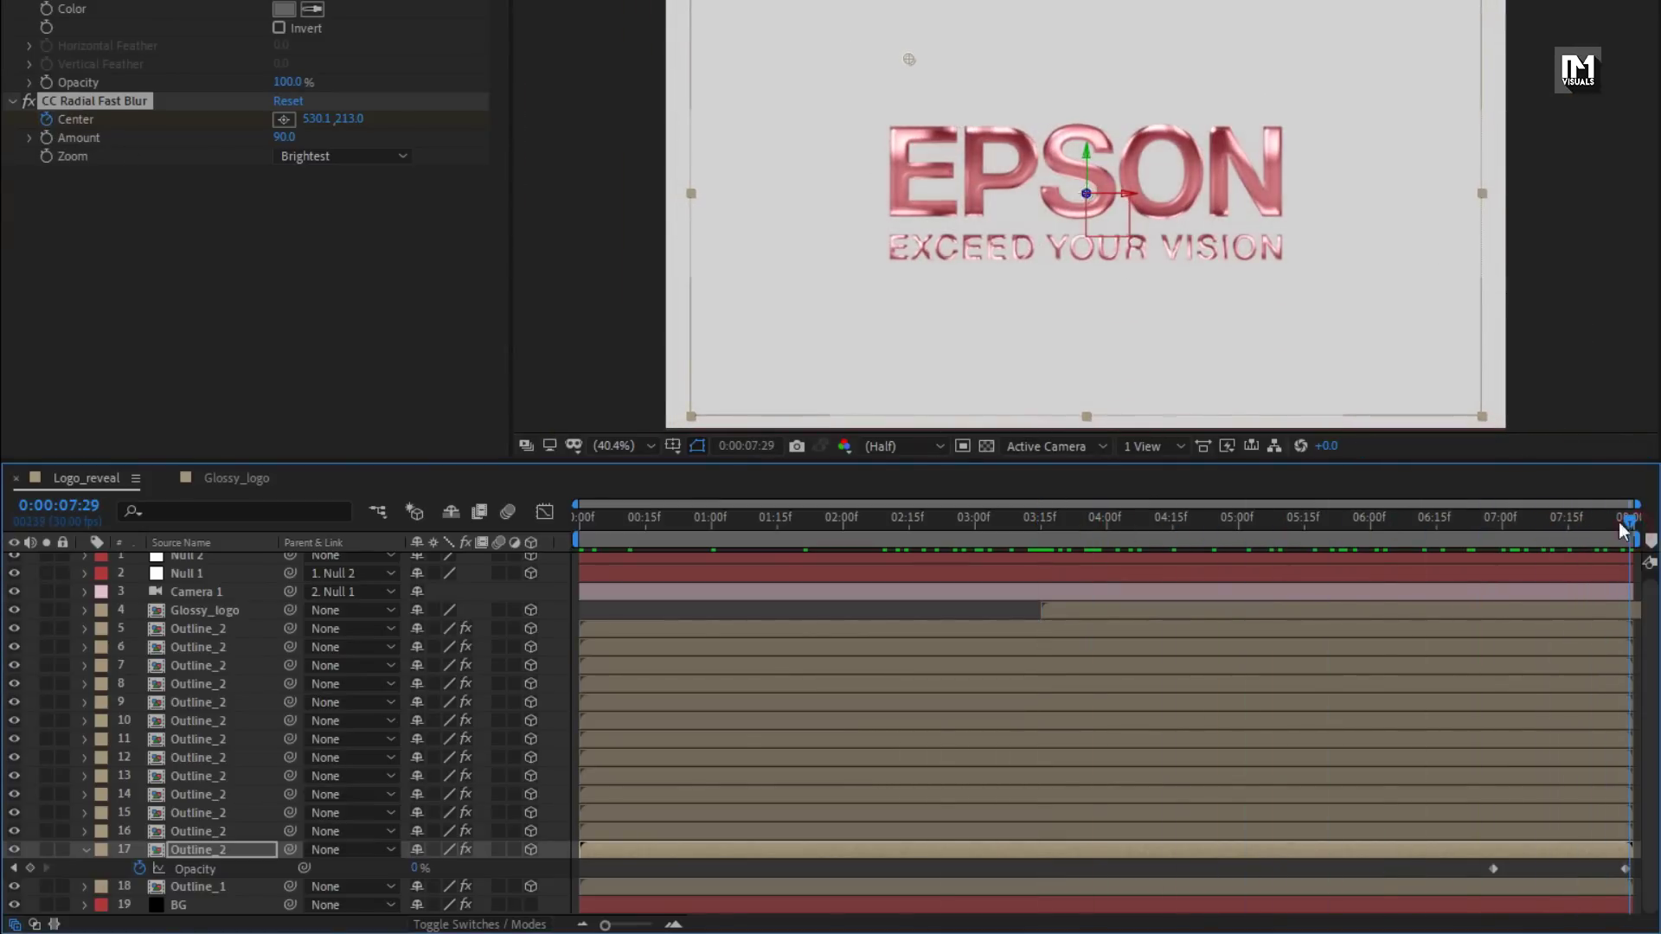
drag(907, 56, 1087, 60)
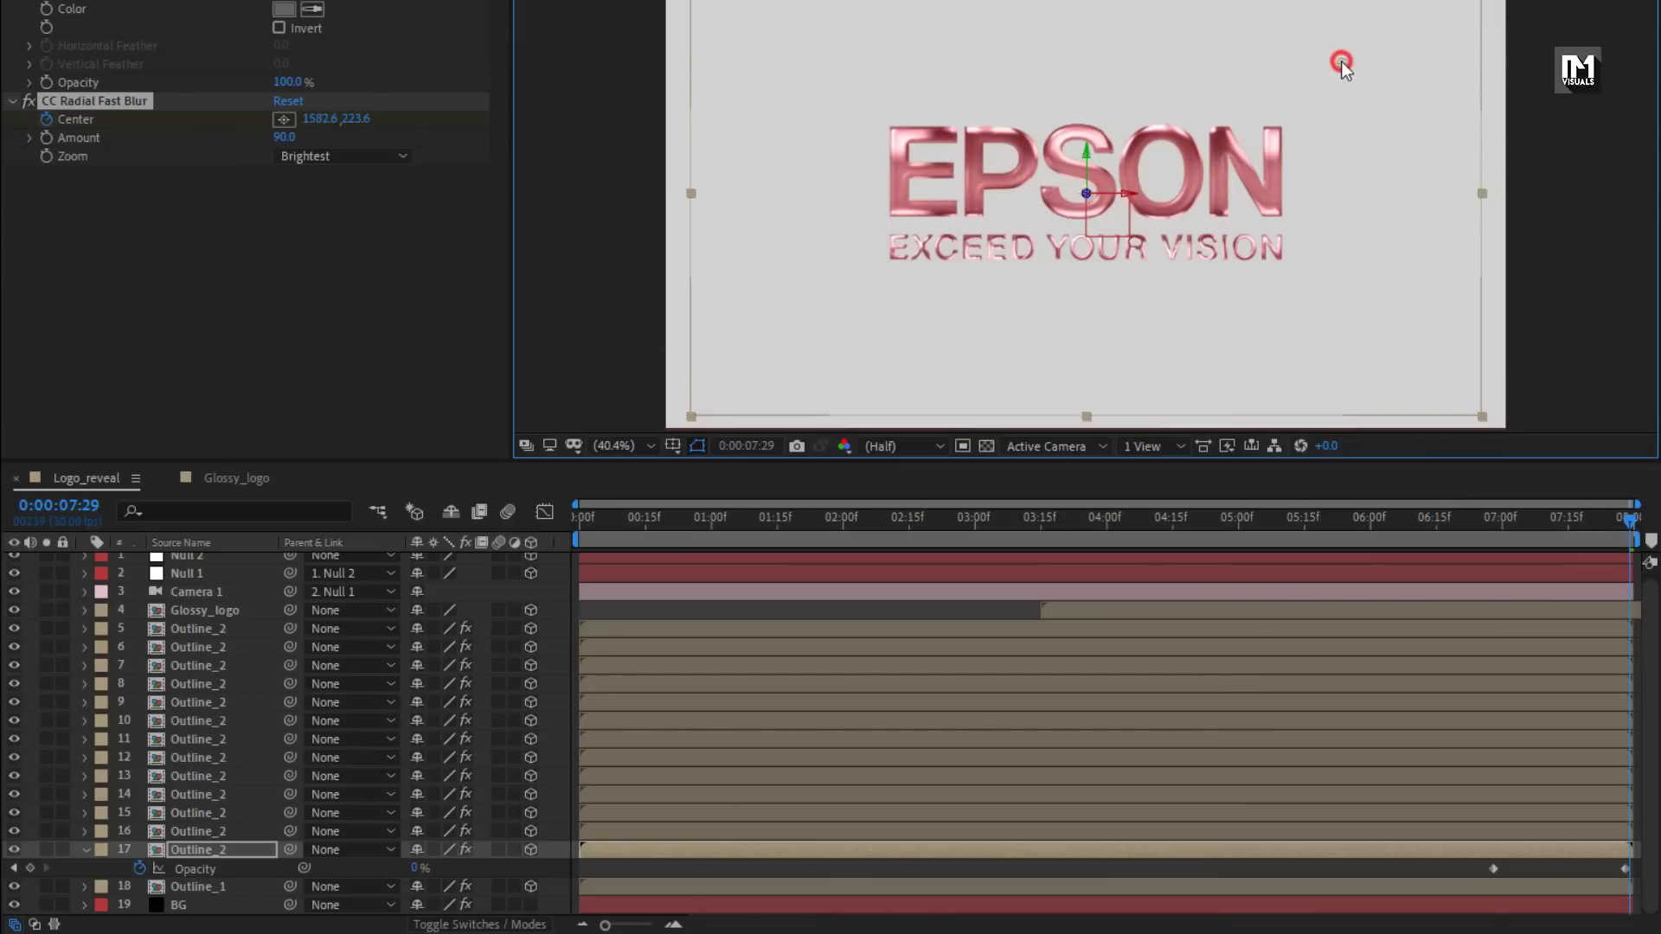
drag(1297, 519, 1635, 518)
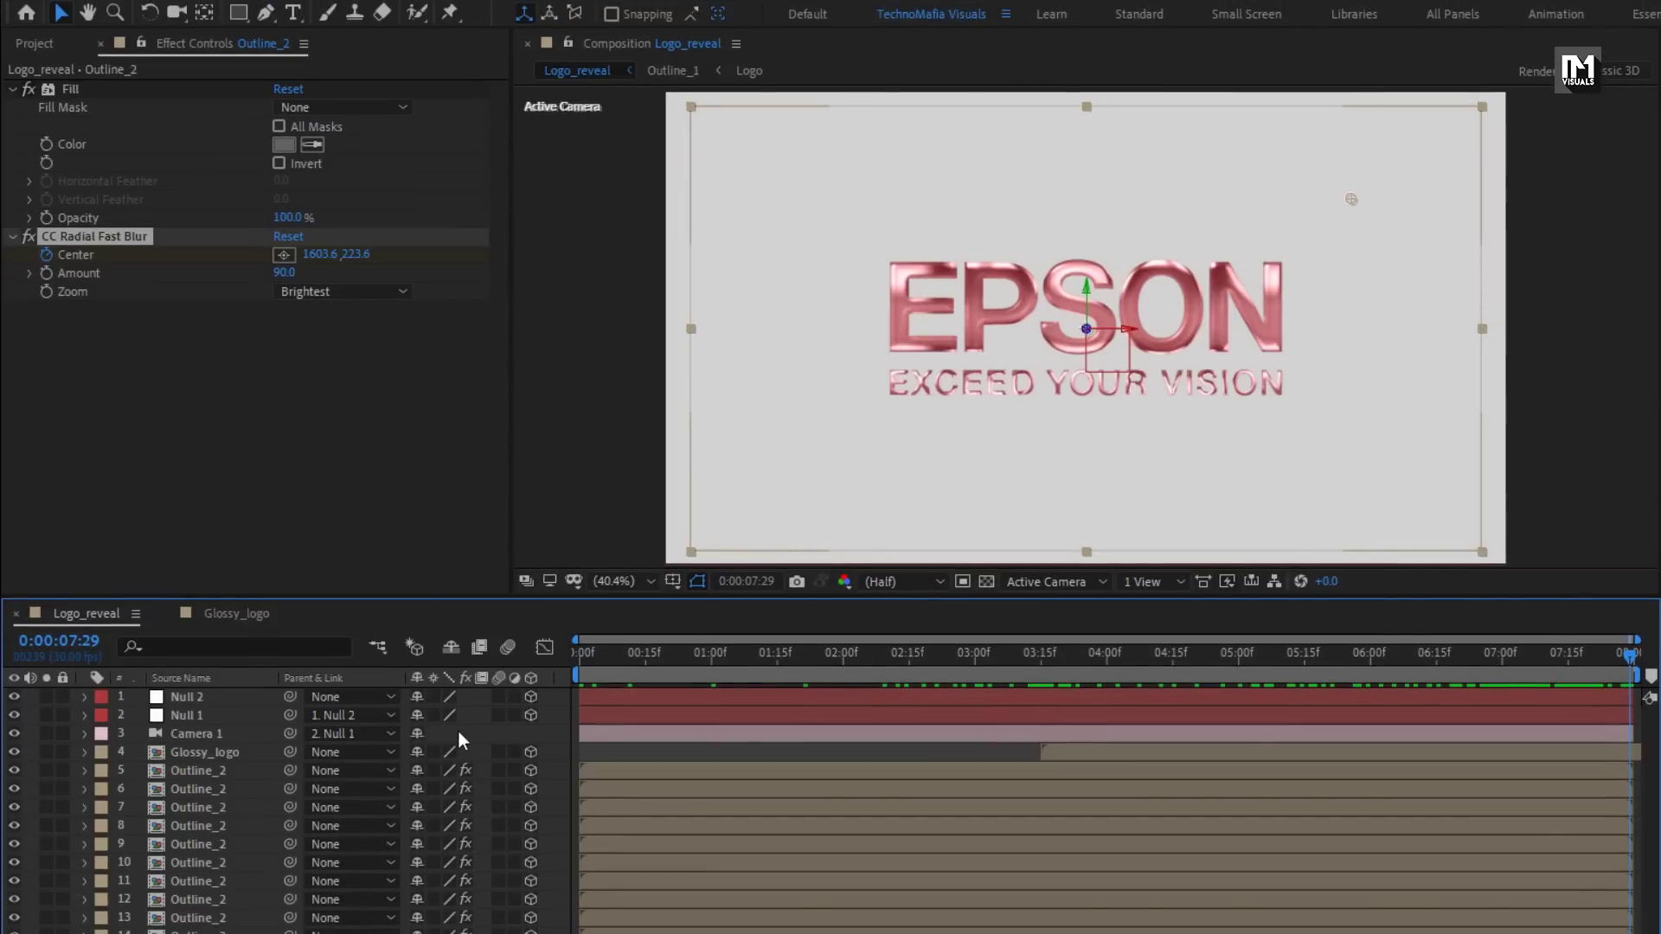
Create a new black solid layer named Color
right_click(459, 593)
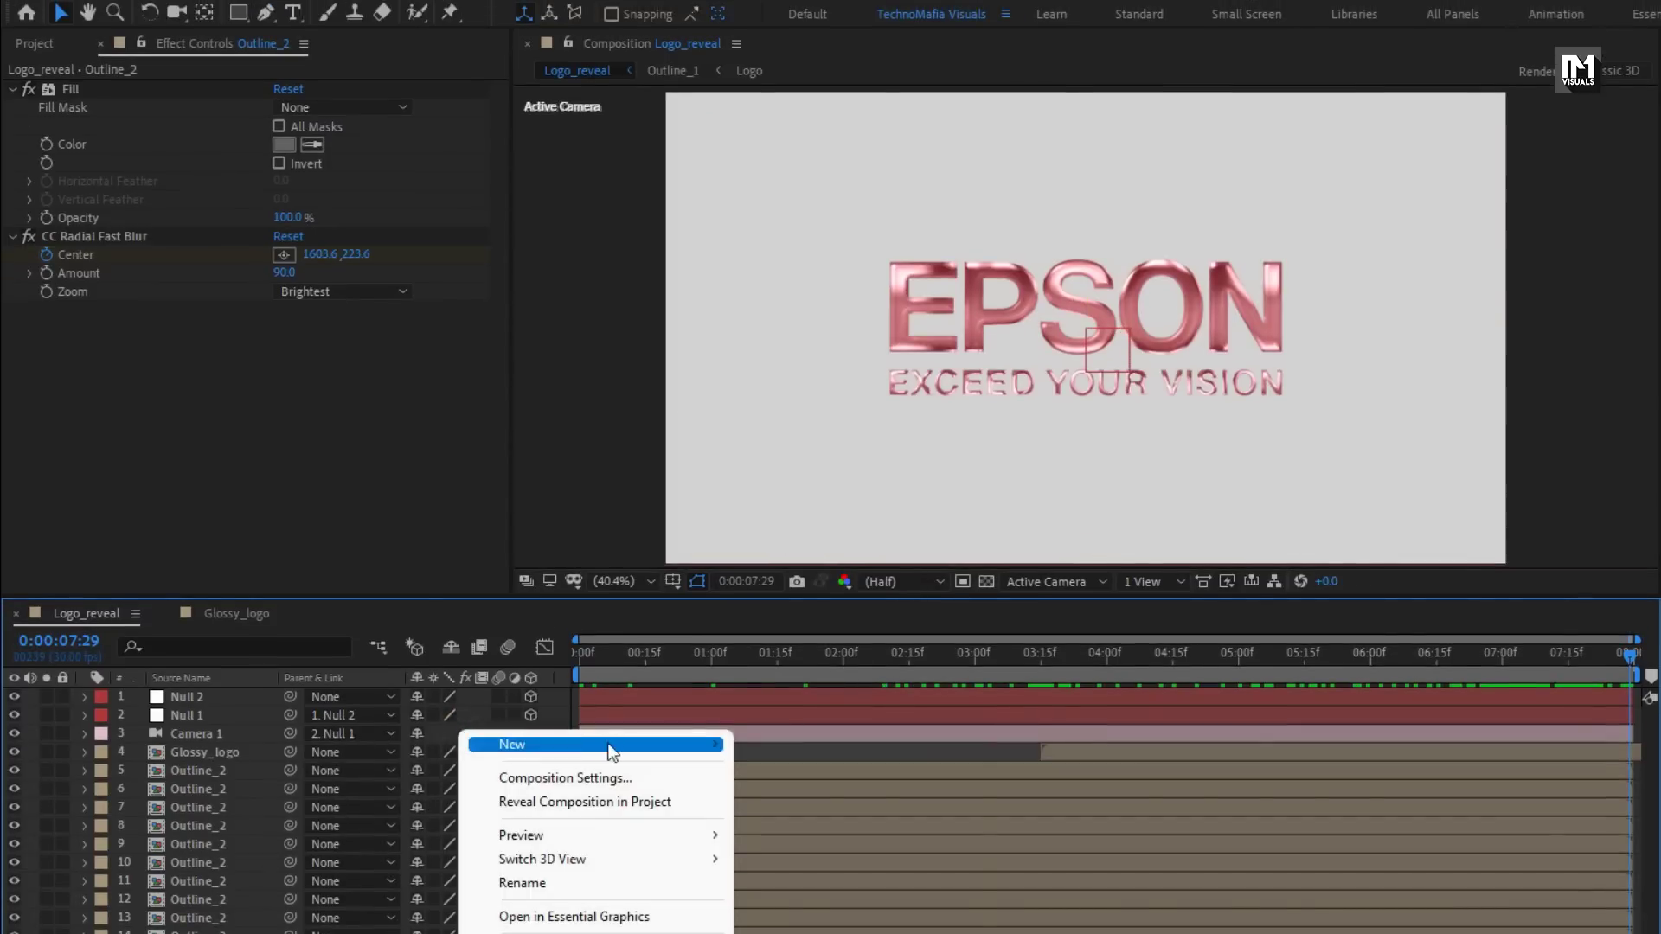
mouse_move(605, 744)
click(811, 799)
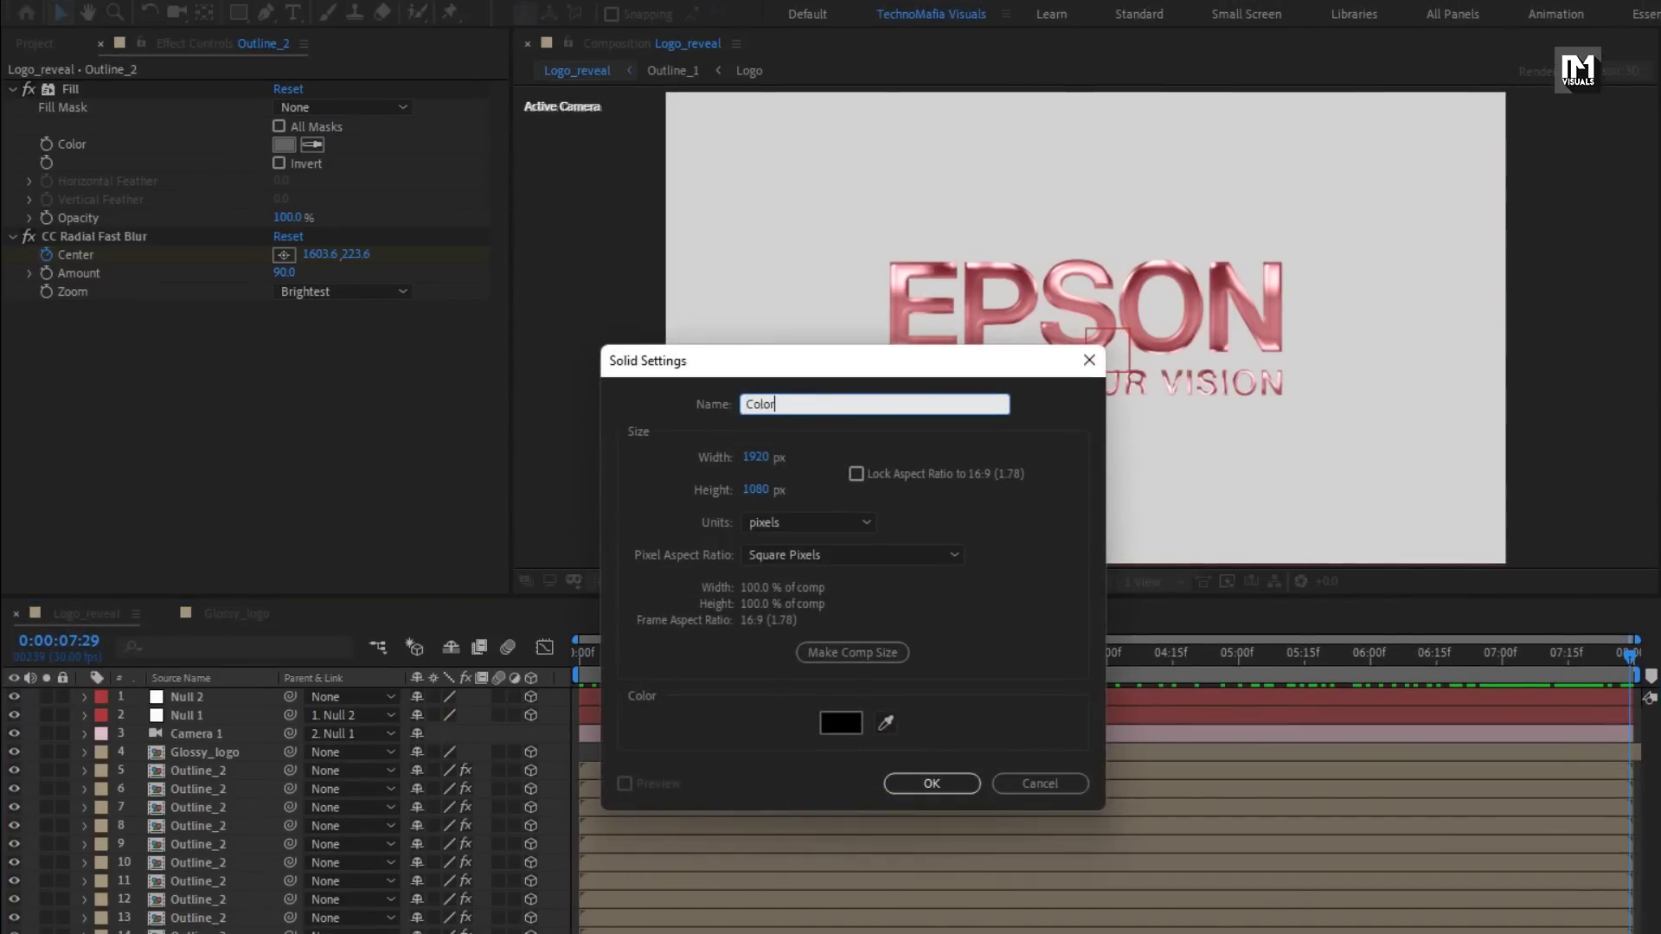
click(932, 783)
Keyframe Color's Opacity from 0% at 7:00 to 100% at the end
key(t)
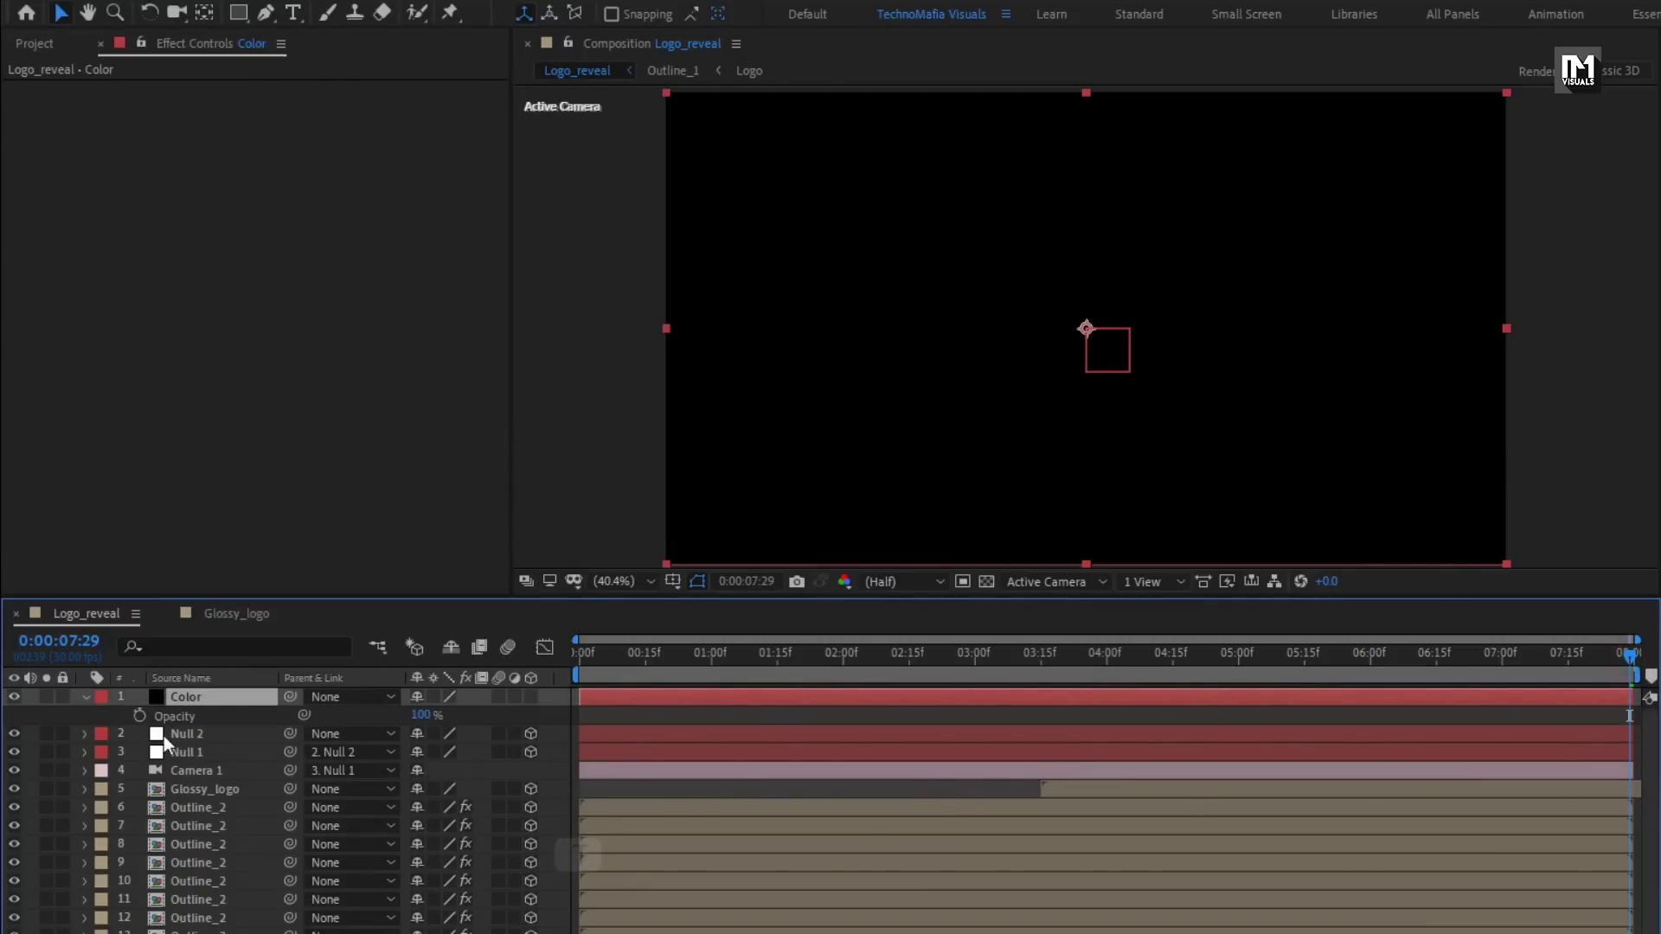
click(139, 717)
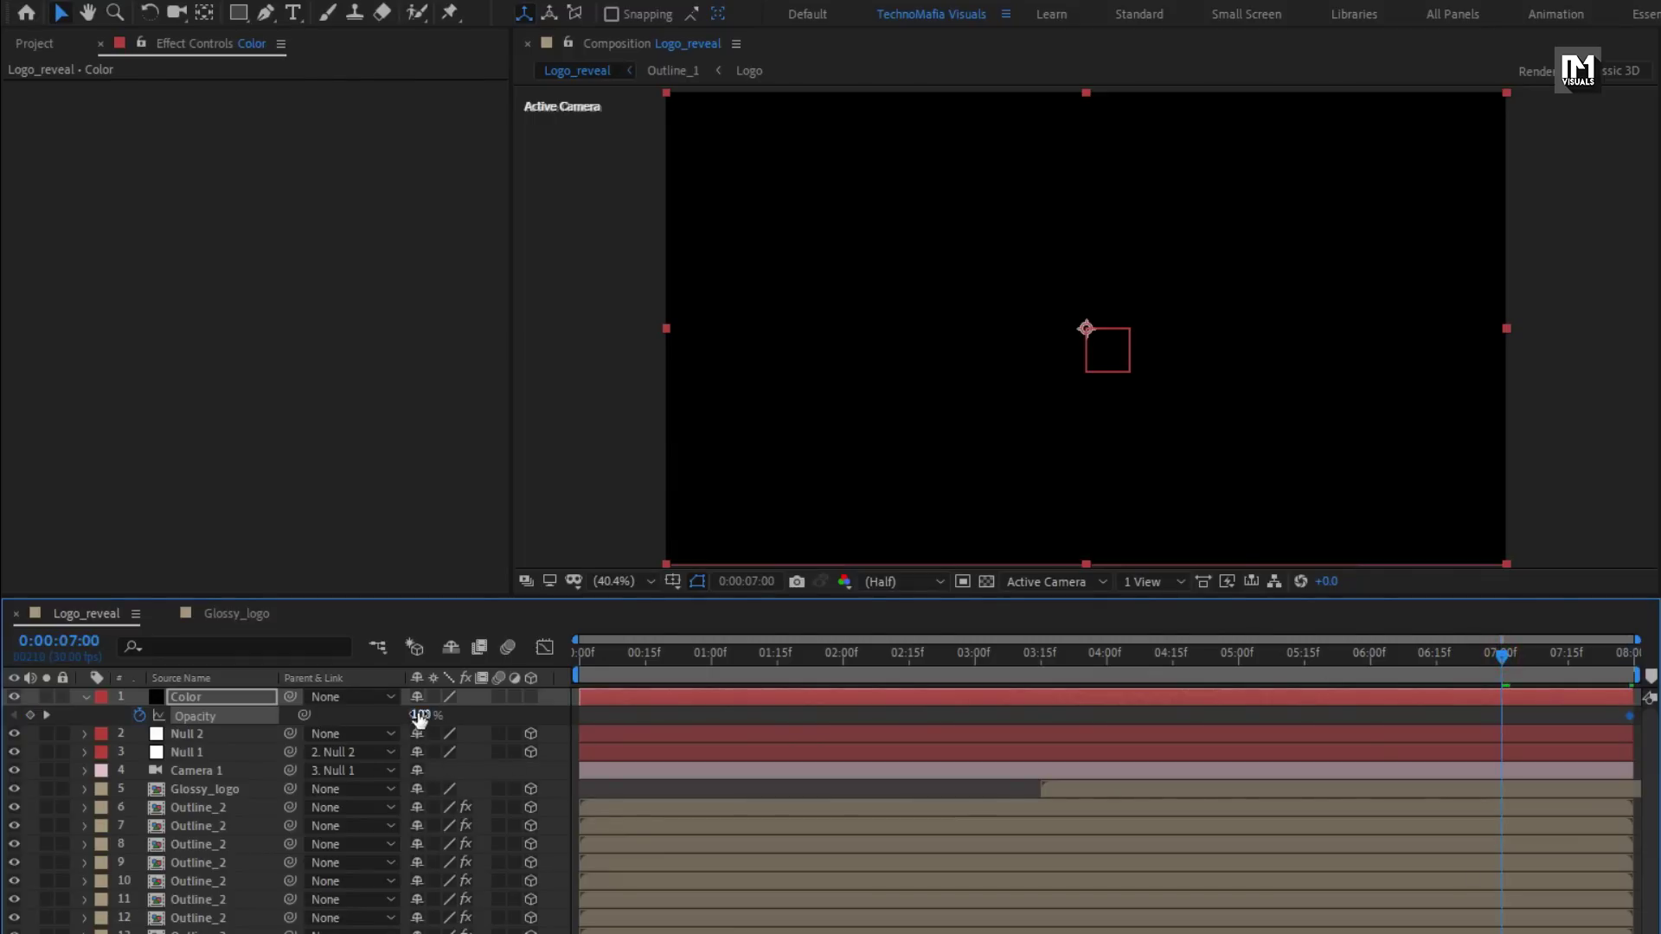
drag(420, 716, 253, 714)
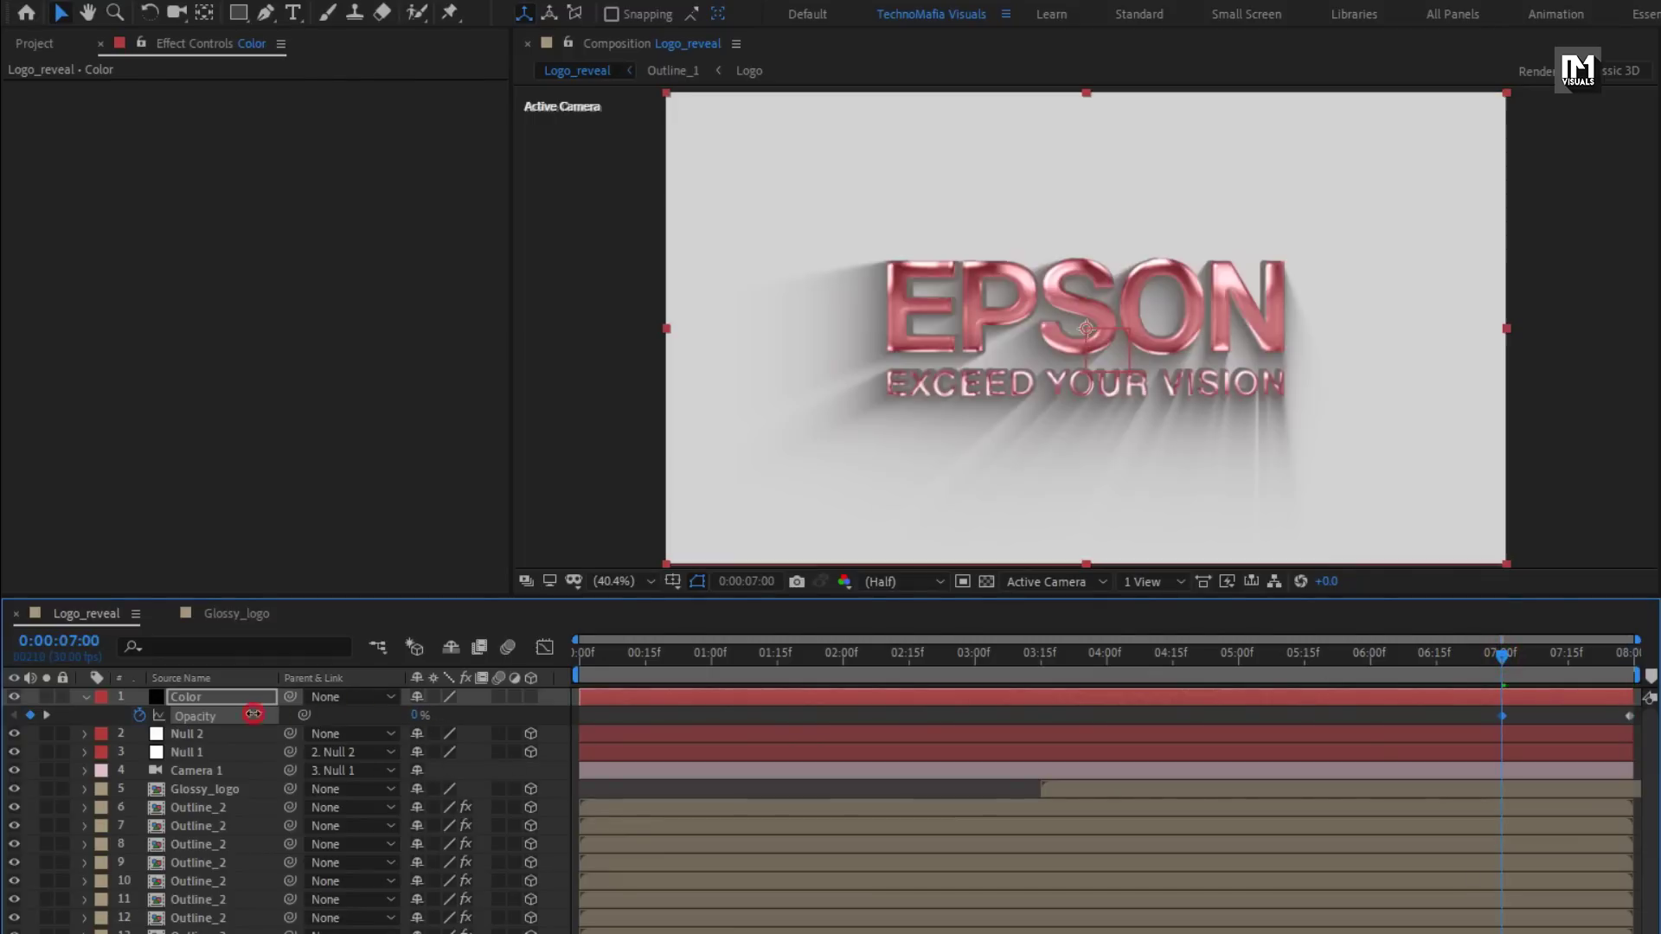
click(87, 697)
drag(1503, 652, 1191, 652)
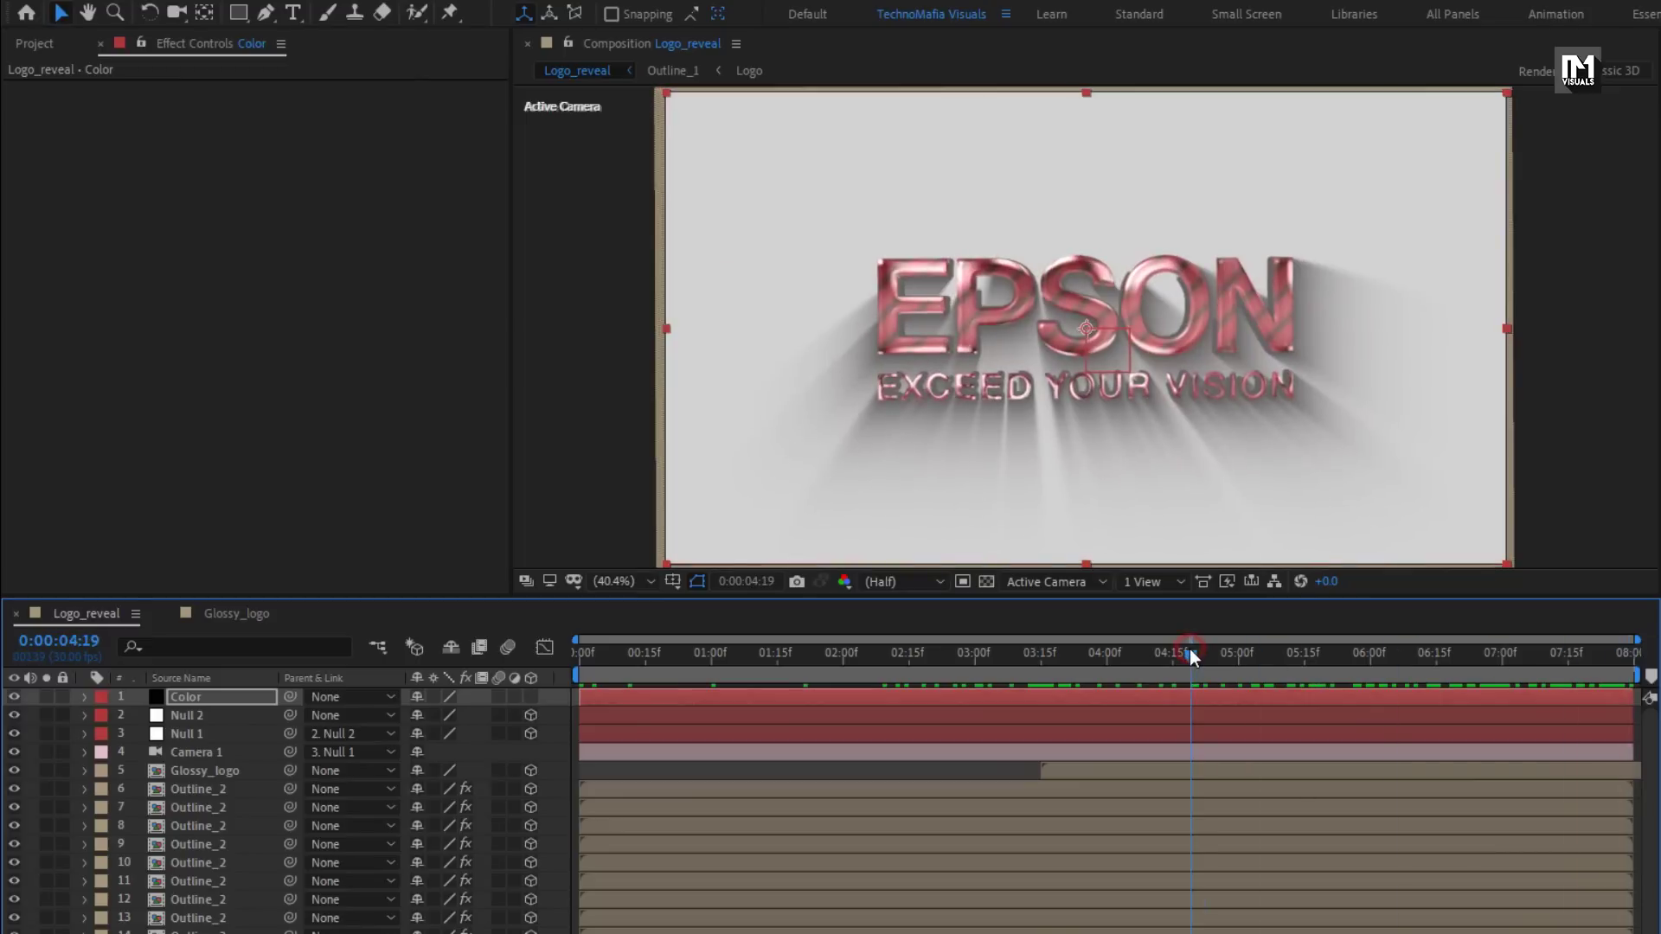
Create a black solid named Frame with a full-frame rectangle mask
right_click(472, 699)
mouse_move(597, 711)
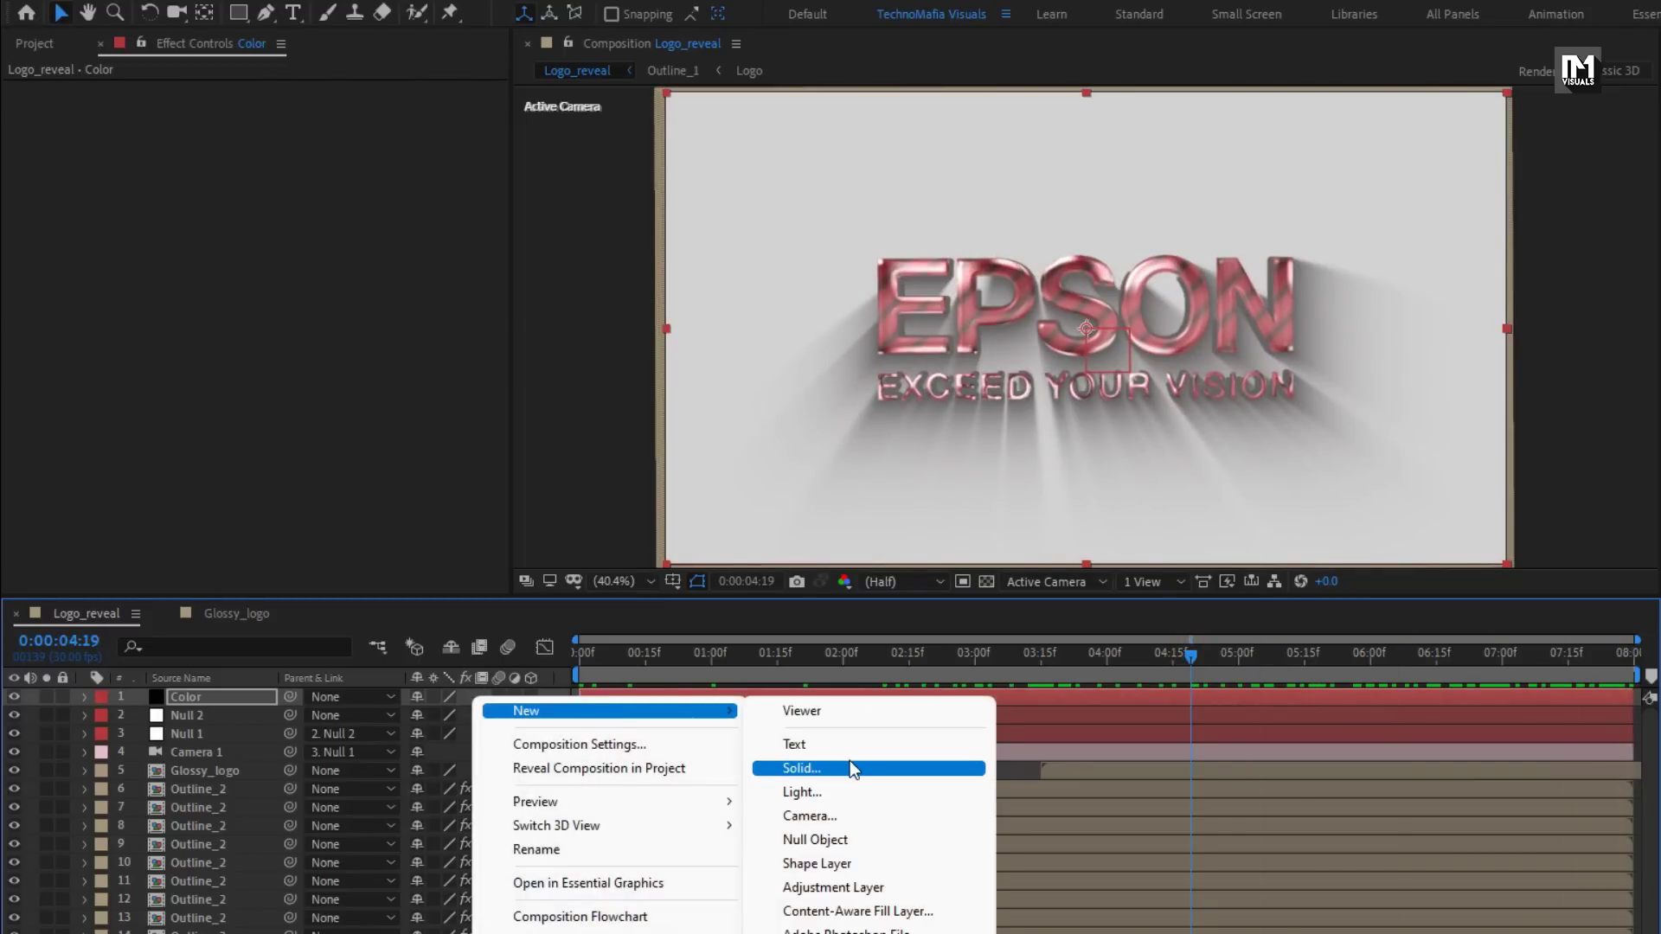
click(850, 761)
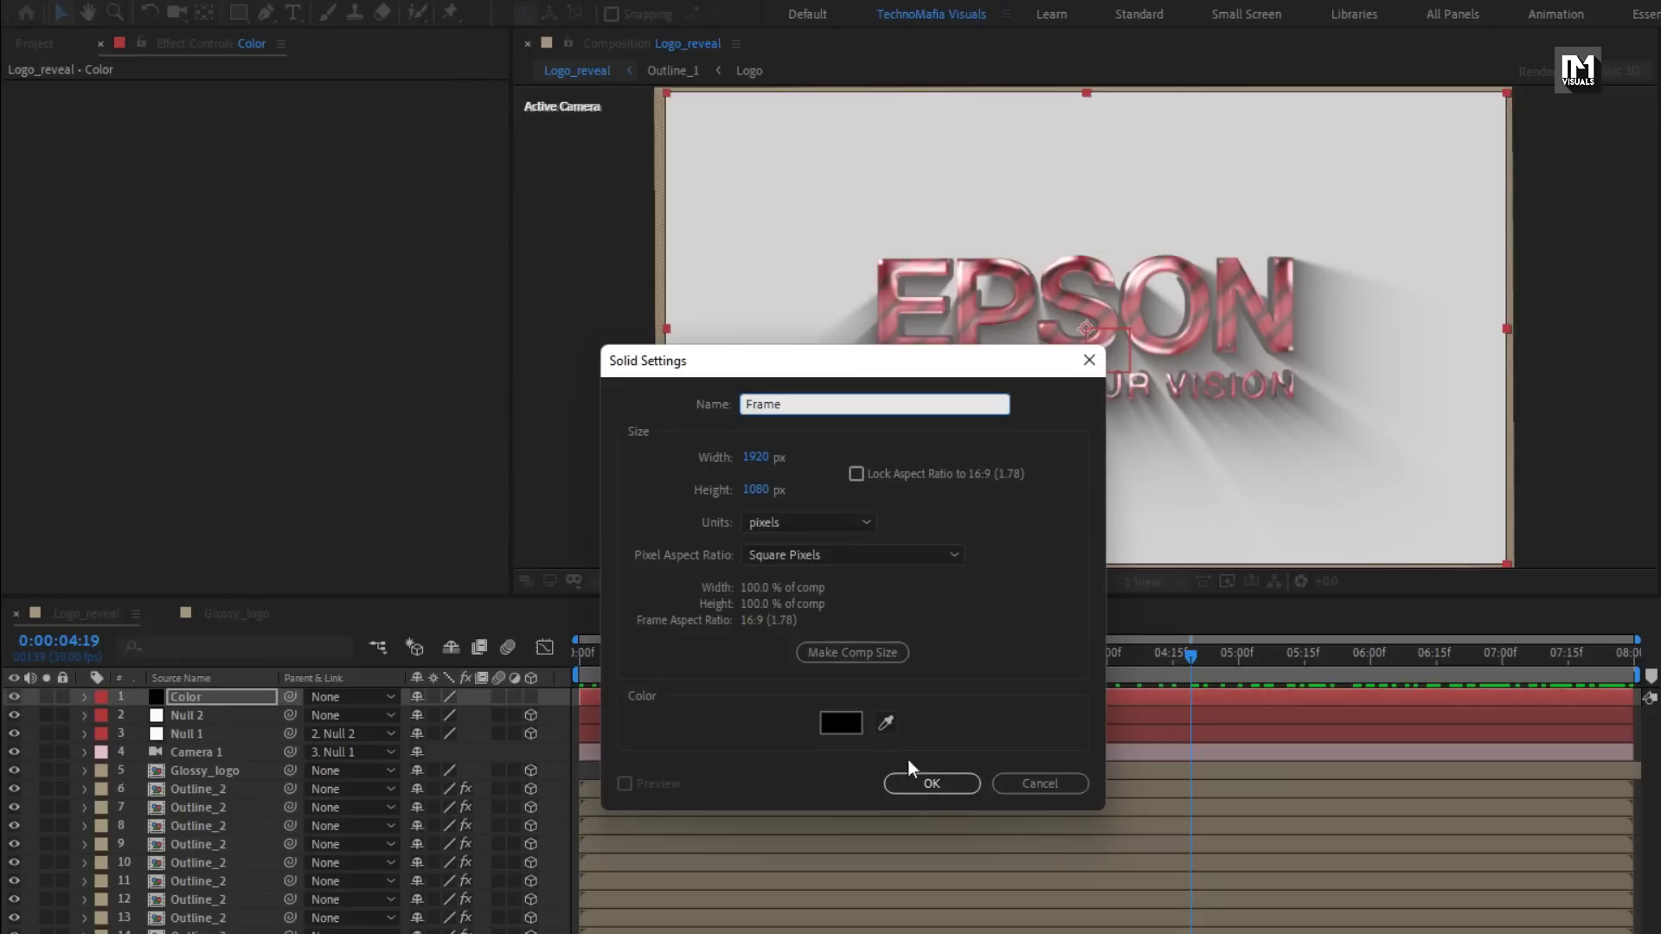
text(Frame)
click(932, 781)
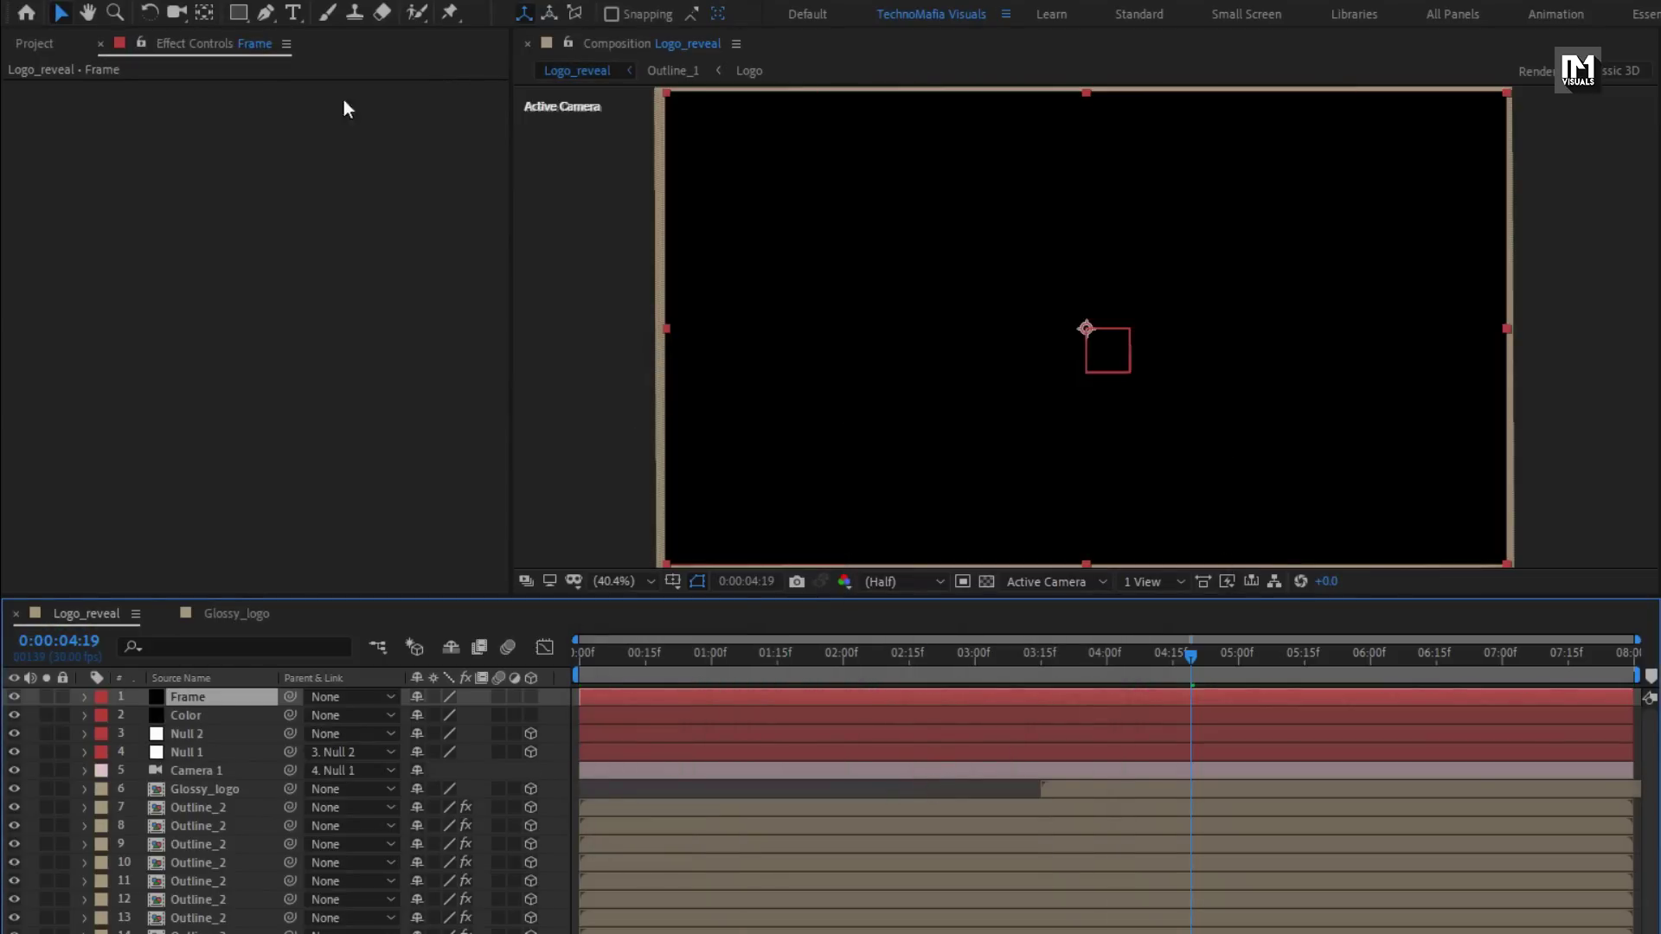
click(237, 12)
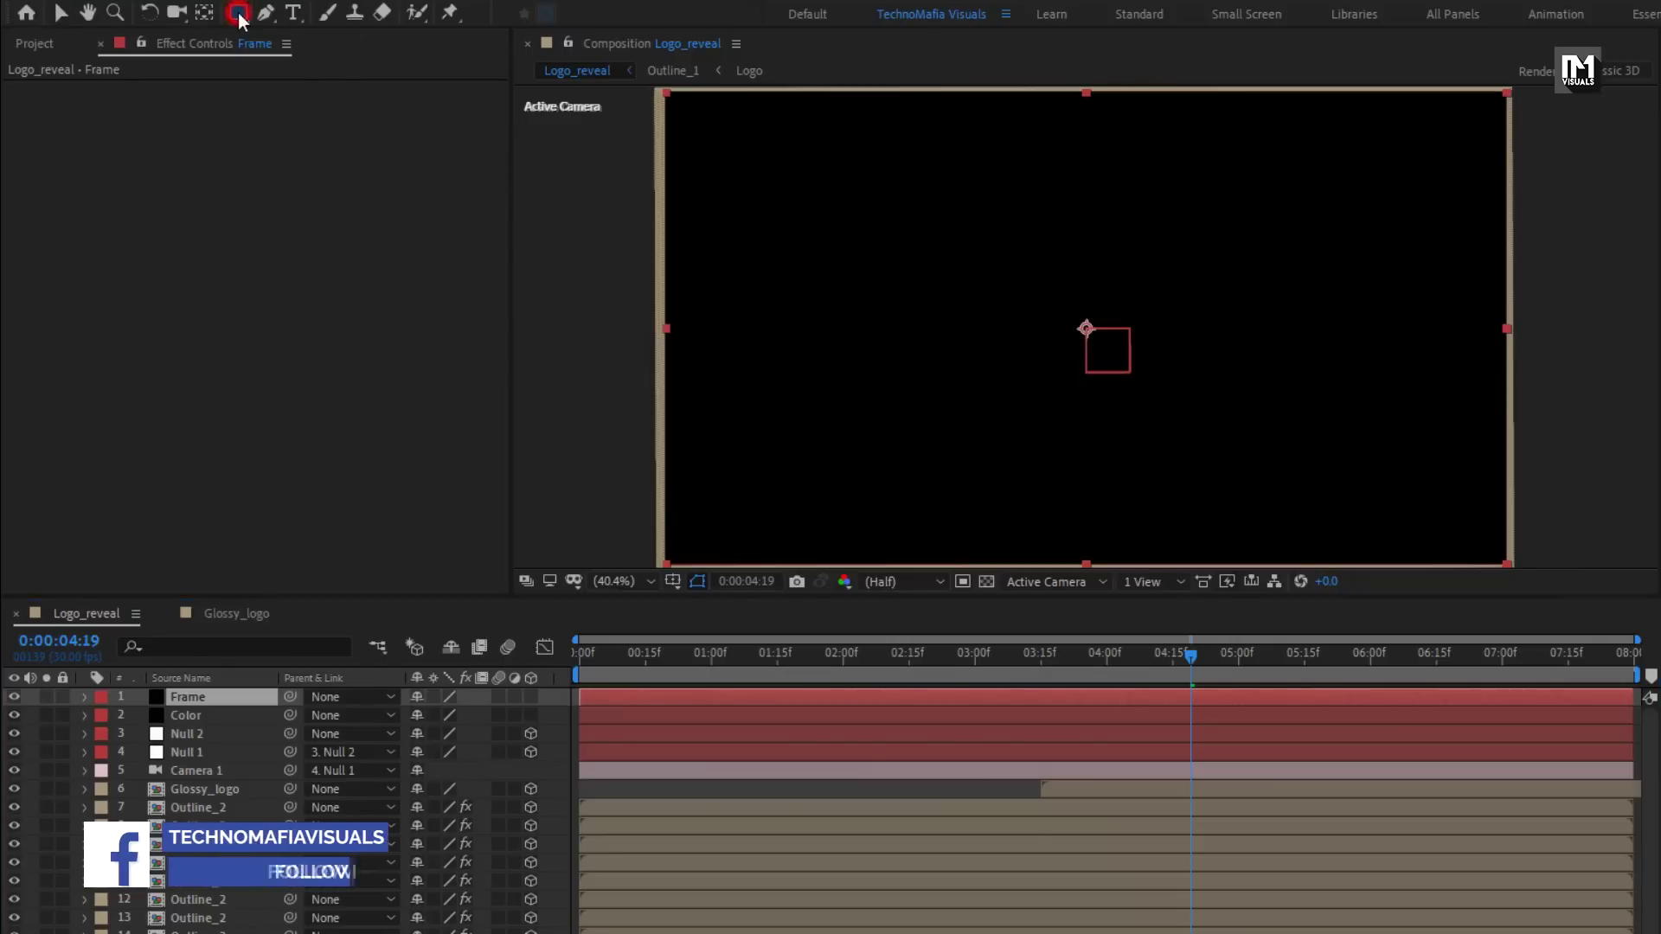
double_click(237, 12)
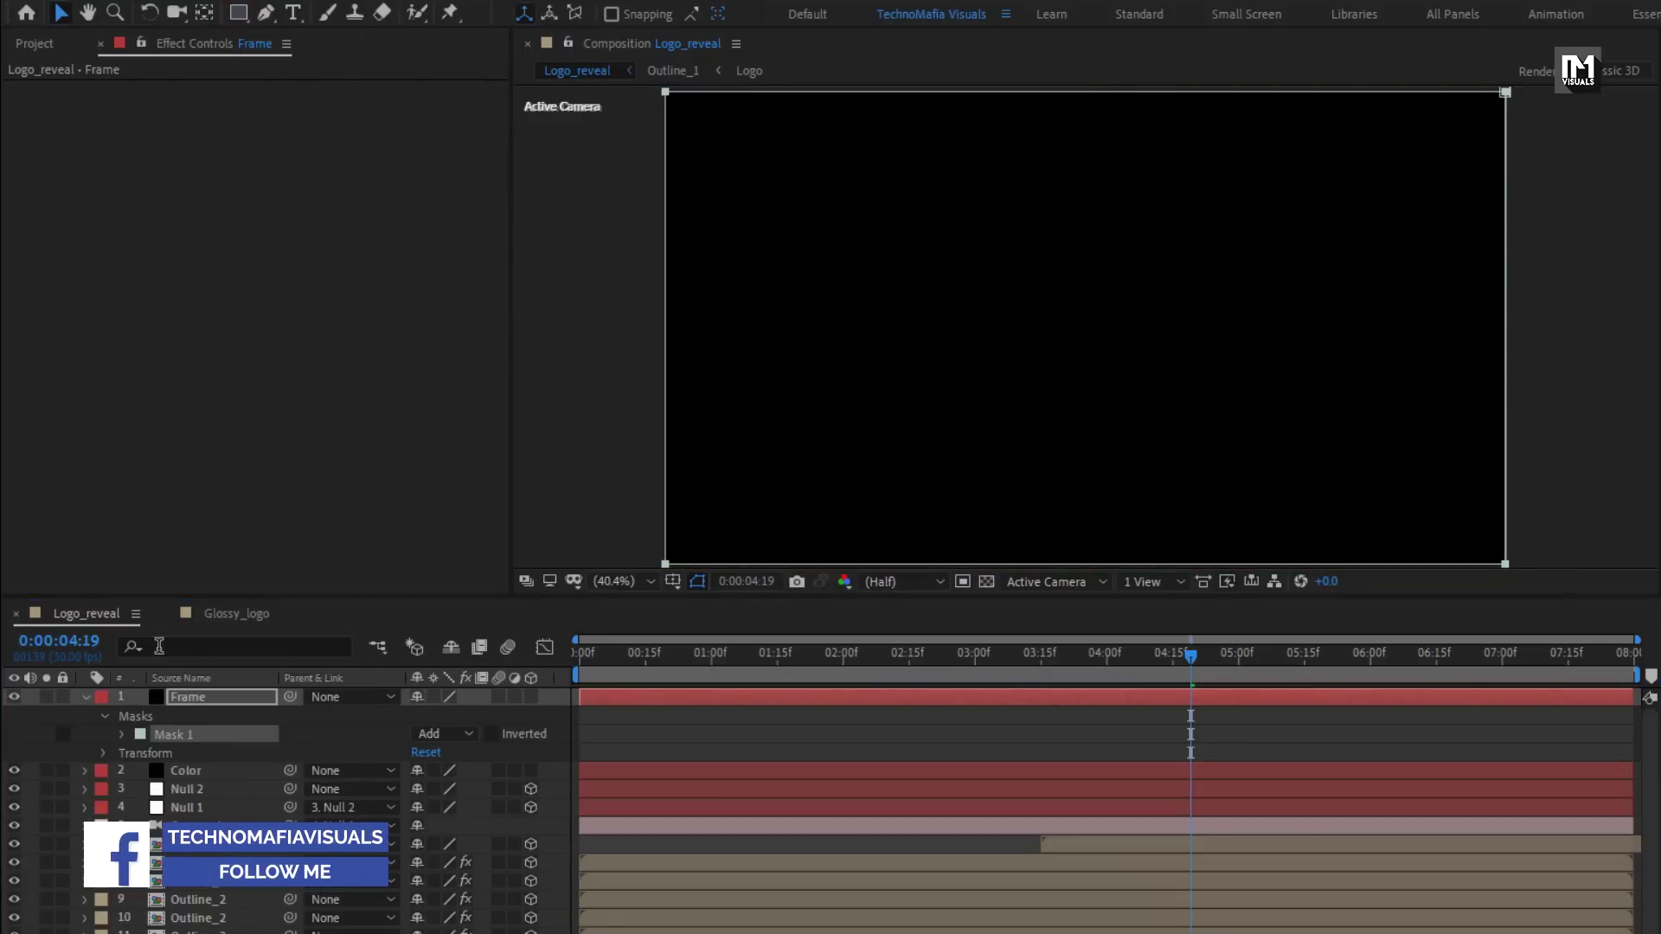
Set the mask shape in percent of source to Top 10 and Bottom 90
click(122, 736)
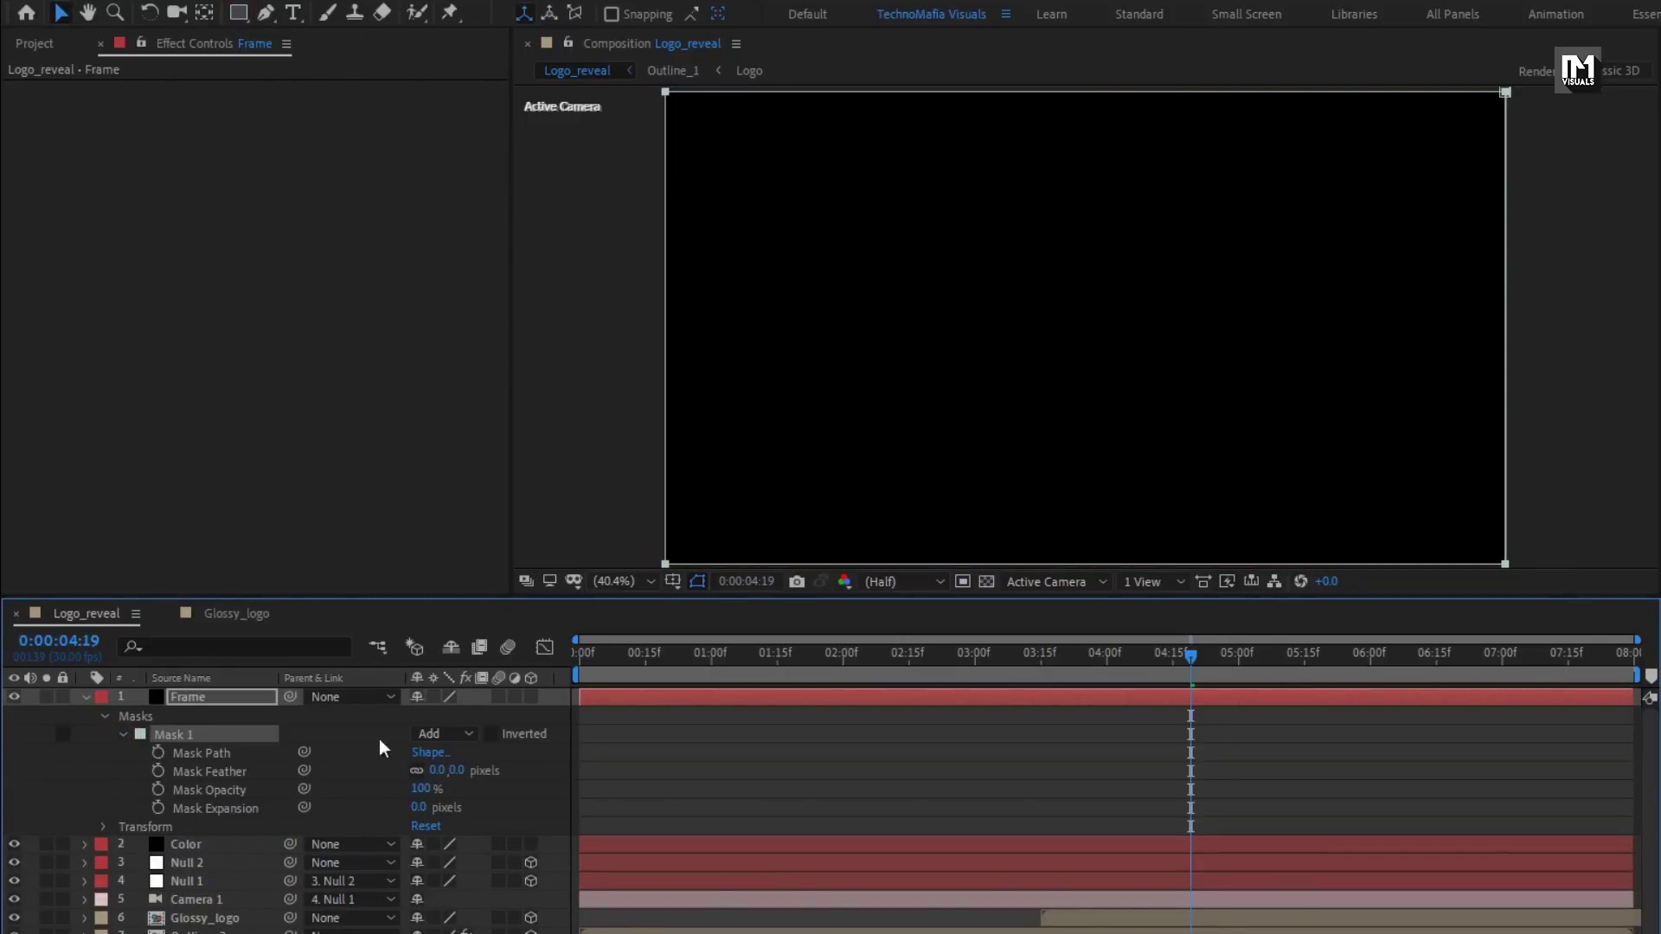
click(430, 752)
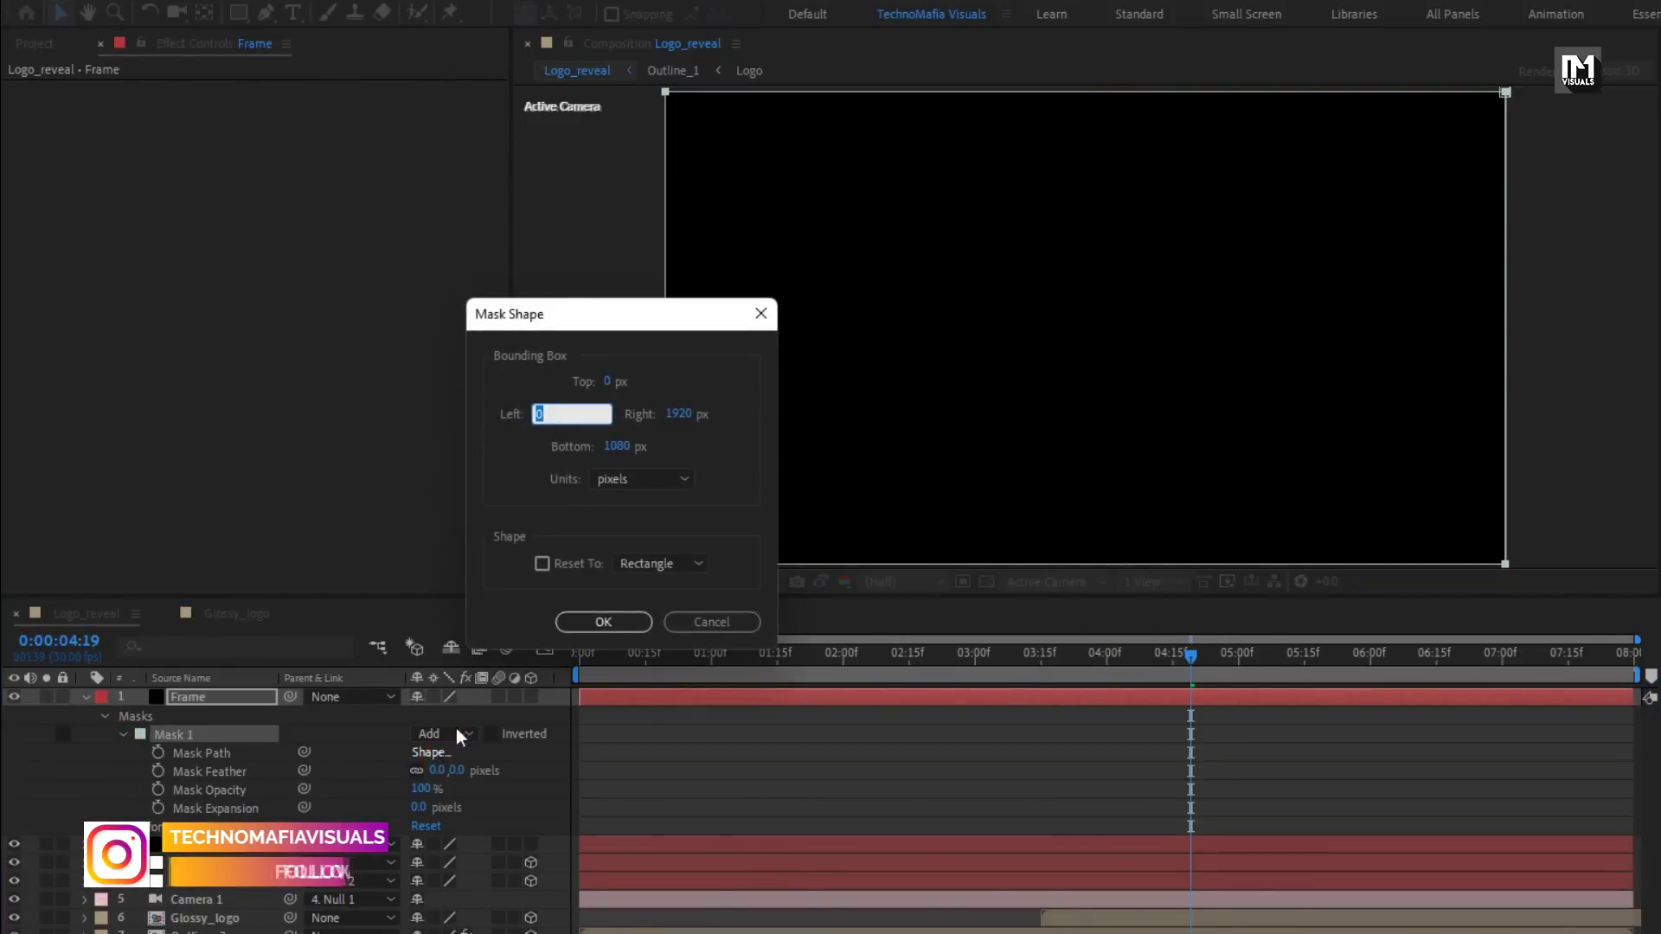
click(662, 479)
click(663, 575)
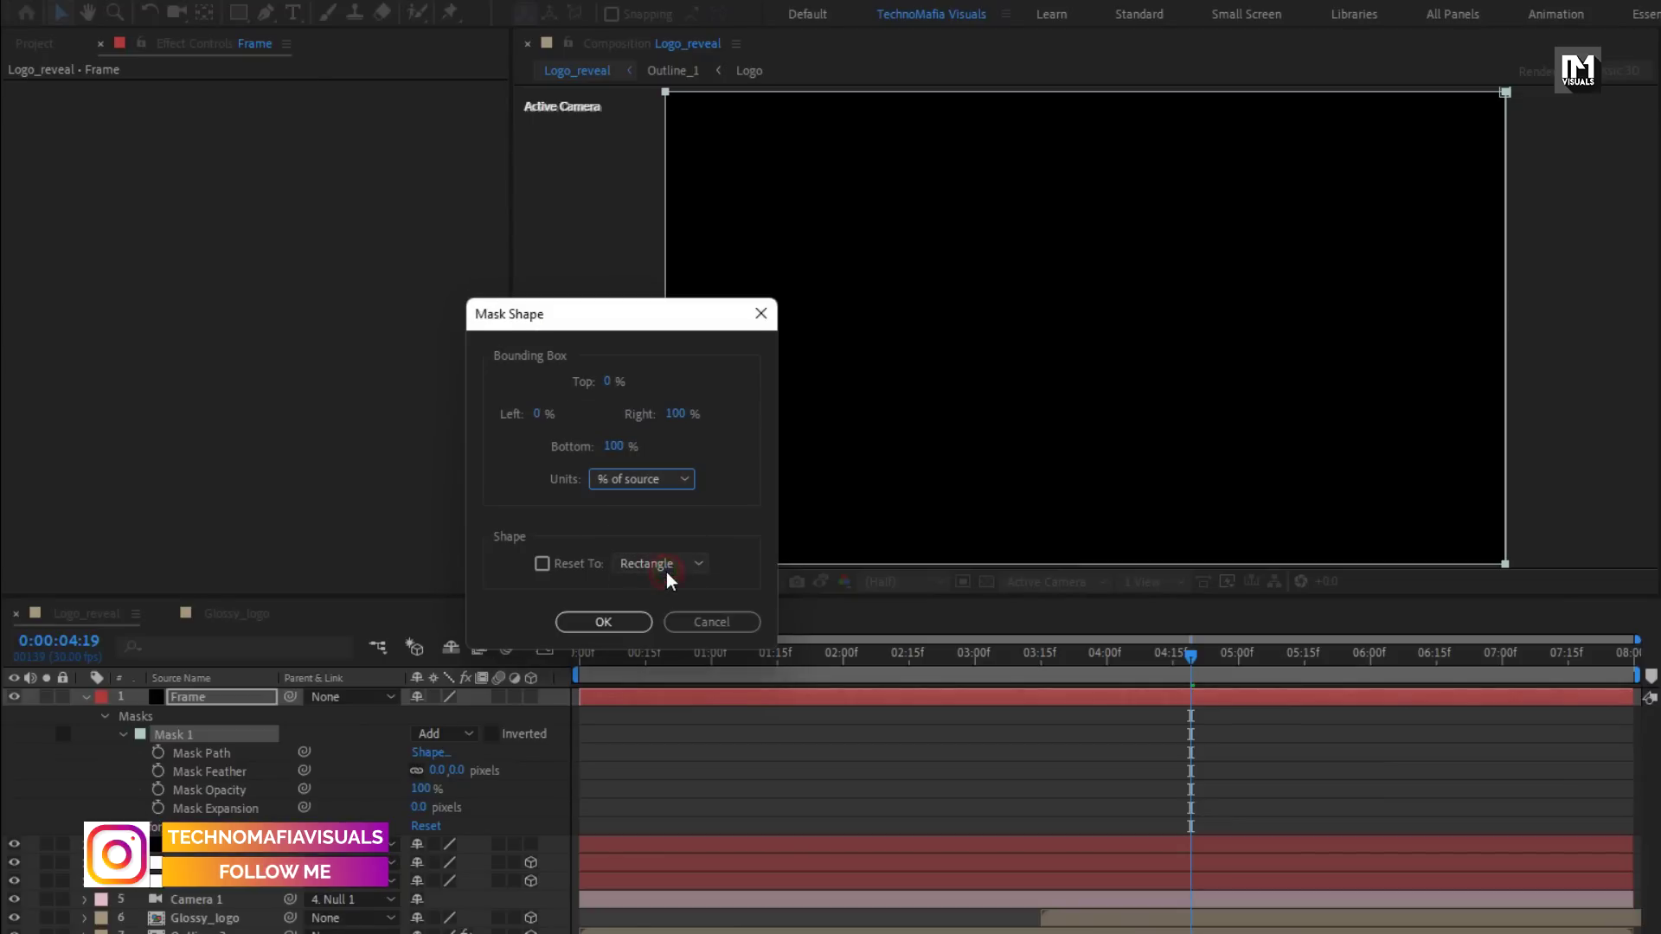
click(608, 382)
text(10)
click(612, 445)
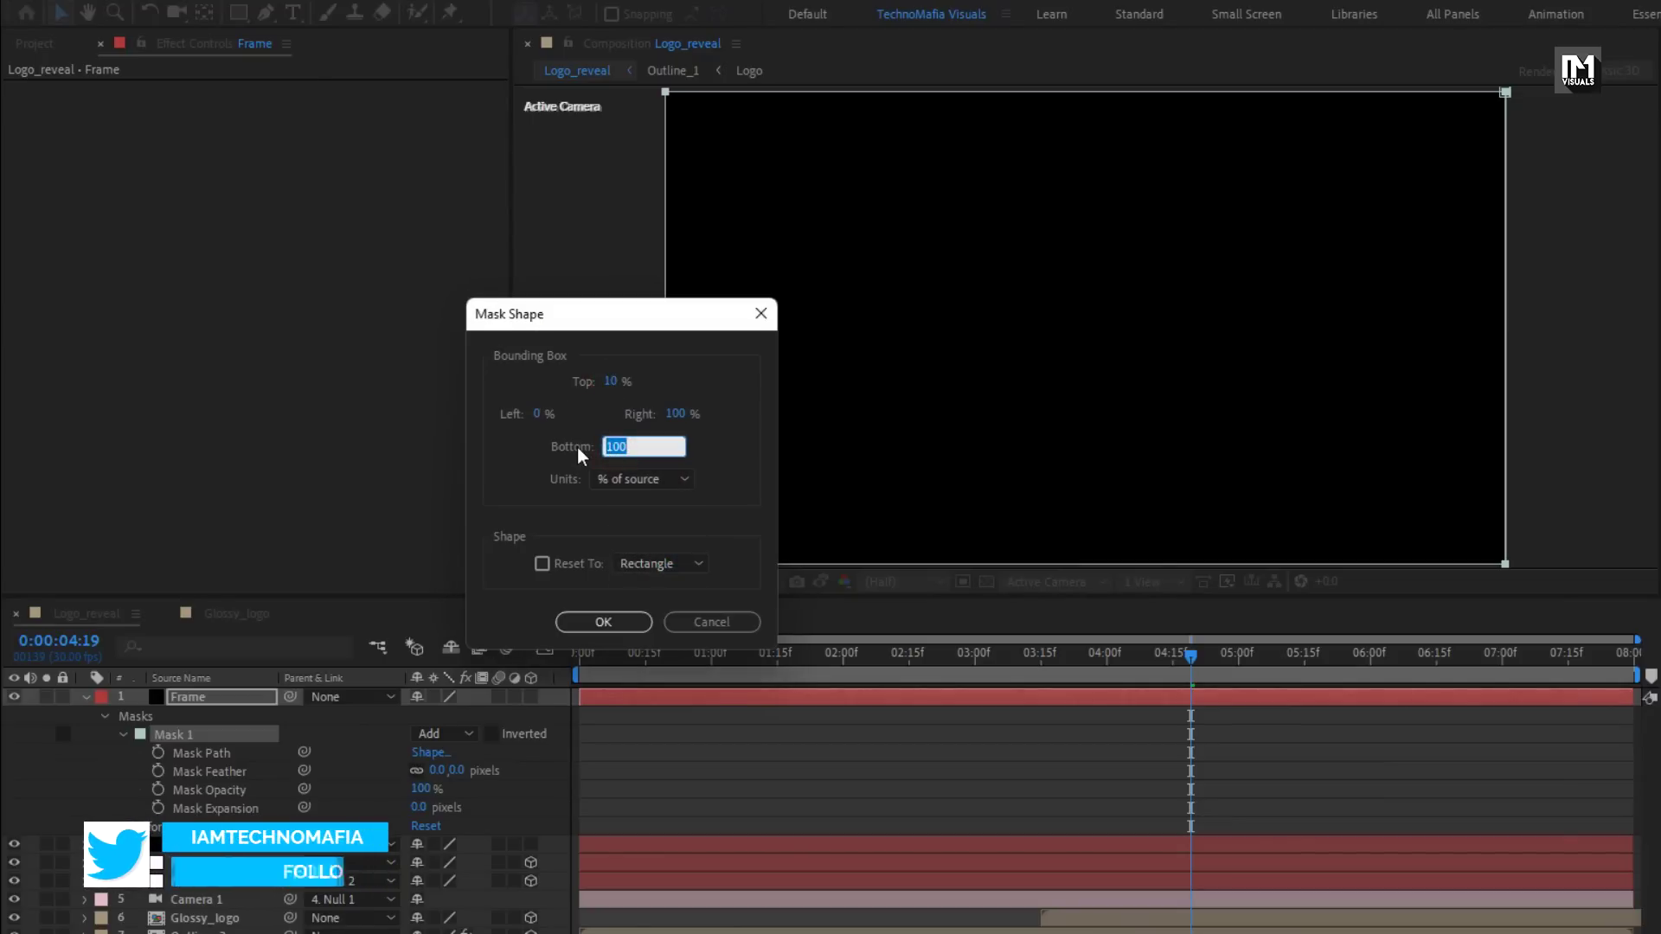
text(90)
click(581, 619)
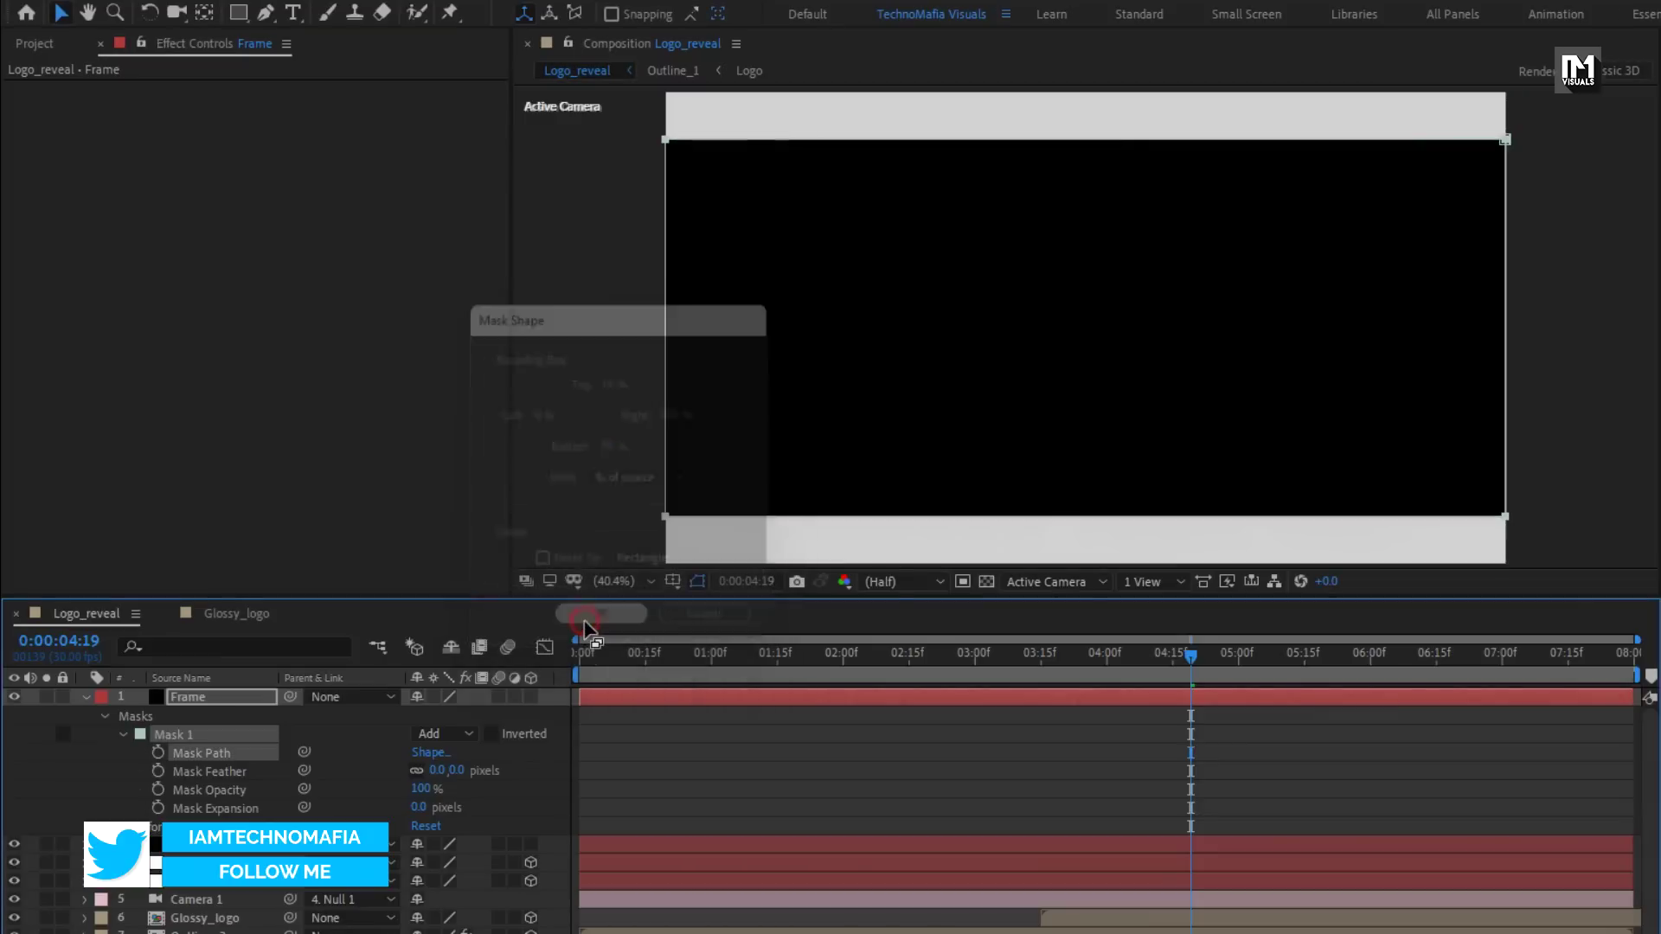
Invert the mask into letterbox bars and preview the reveal from the start
click(492, 734)
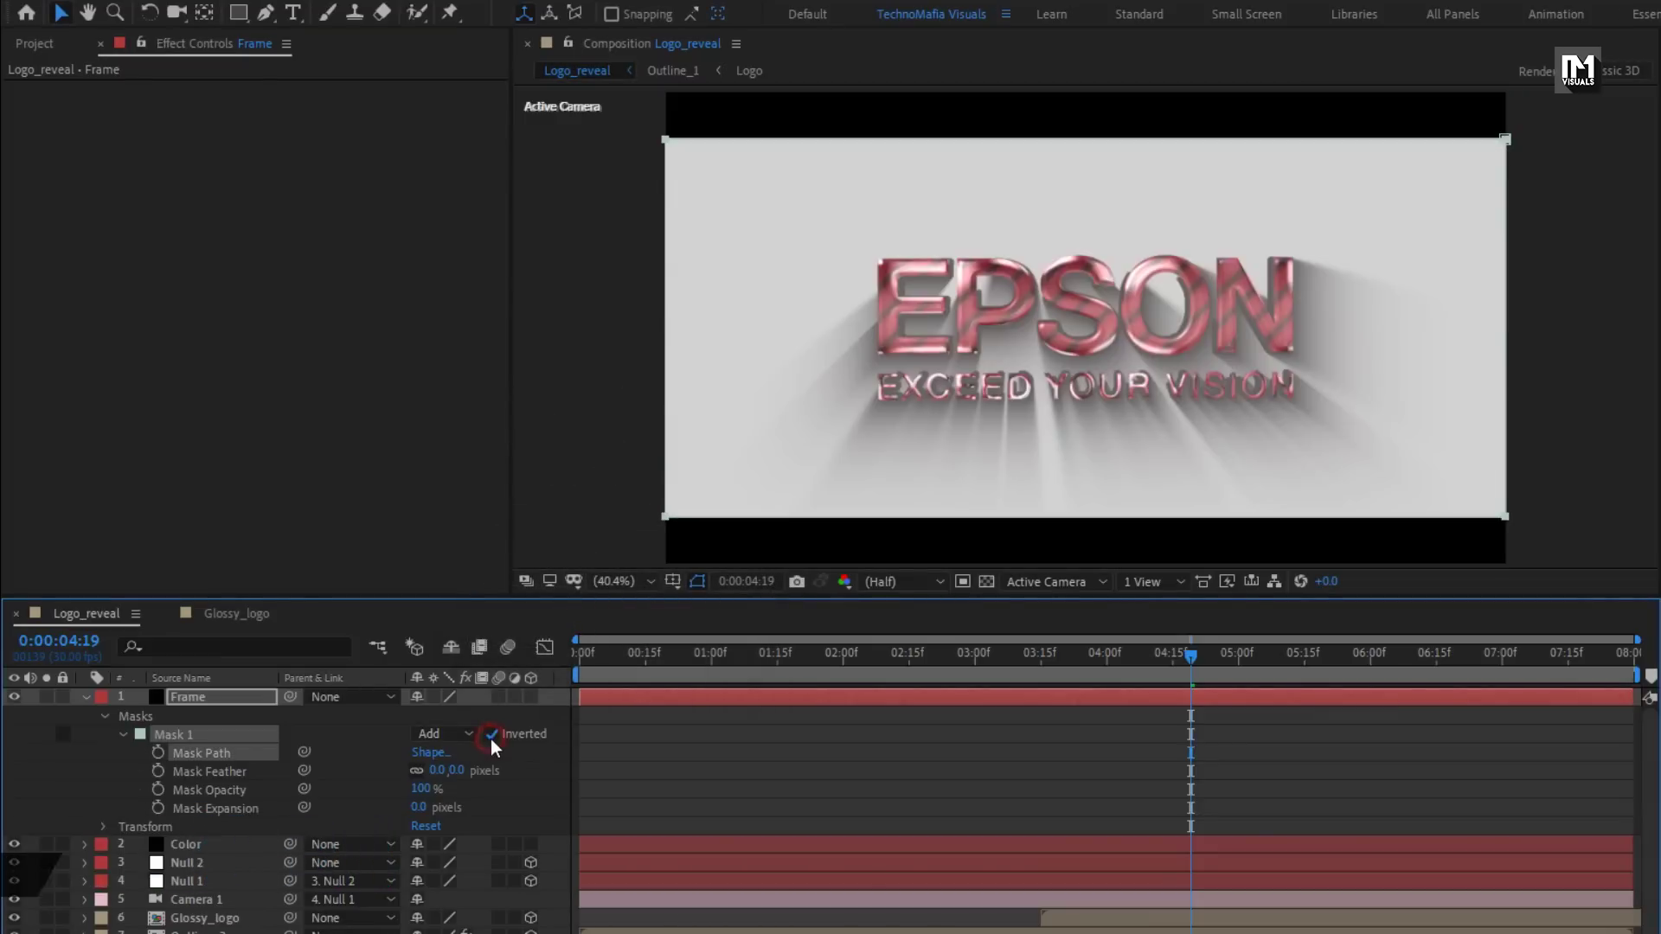
click(85, 698)
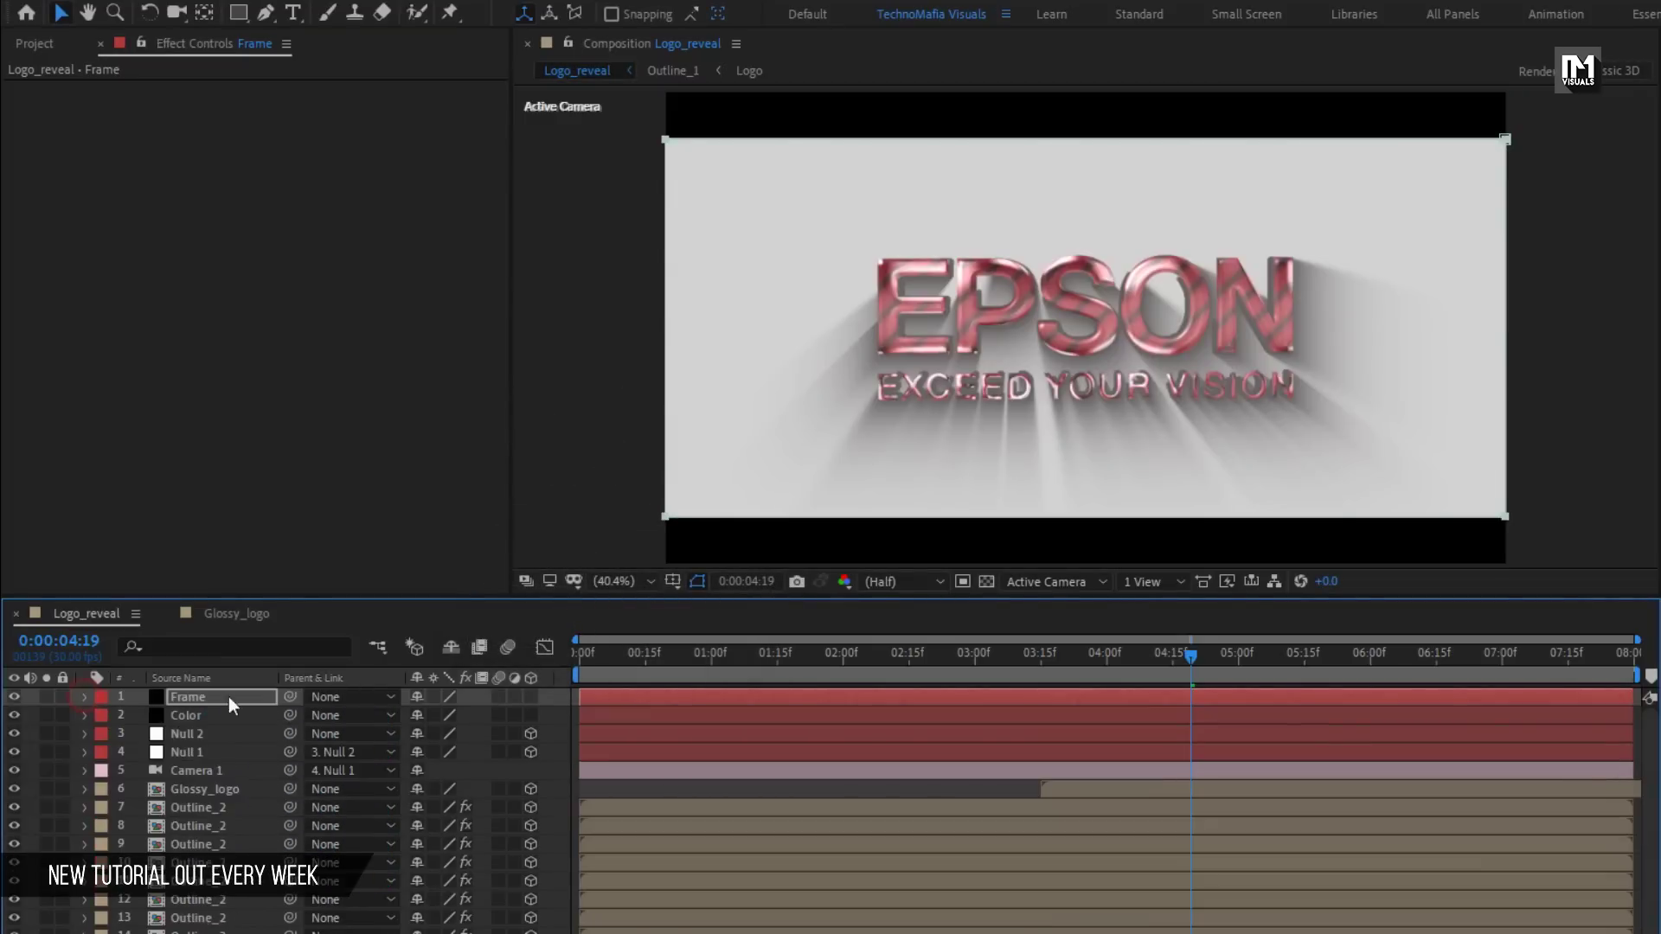
click(581, 658)
key(space)
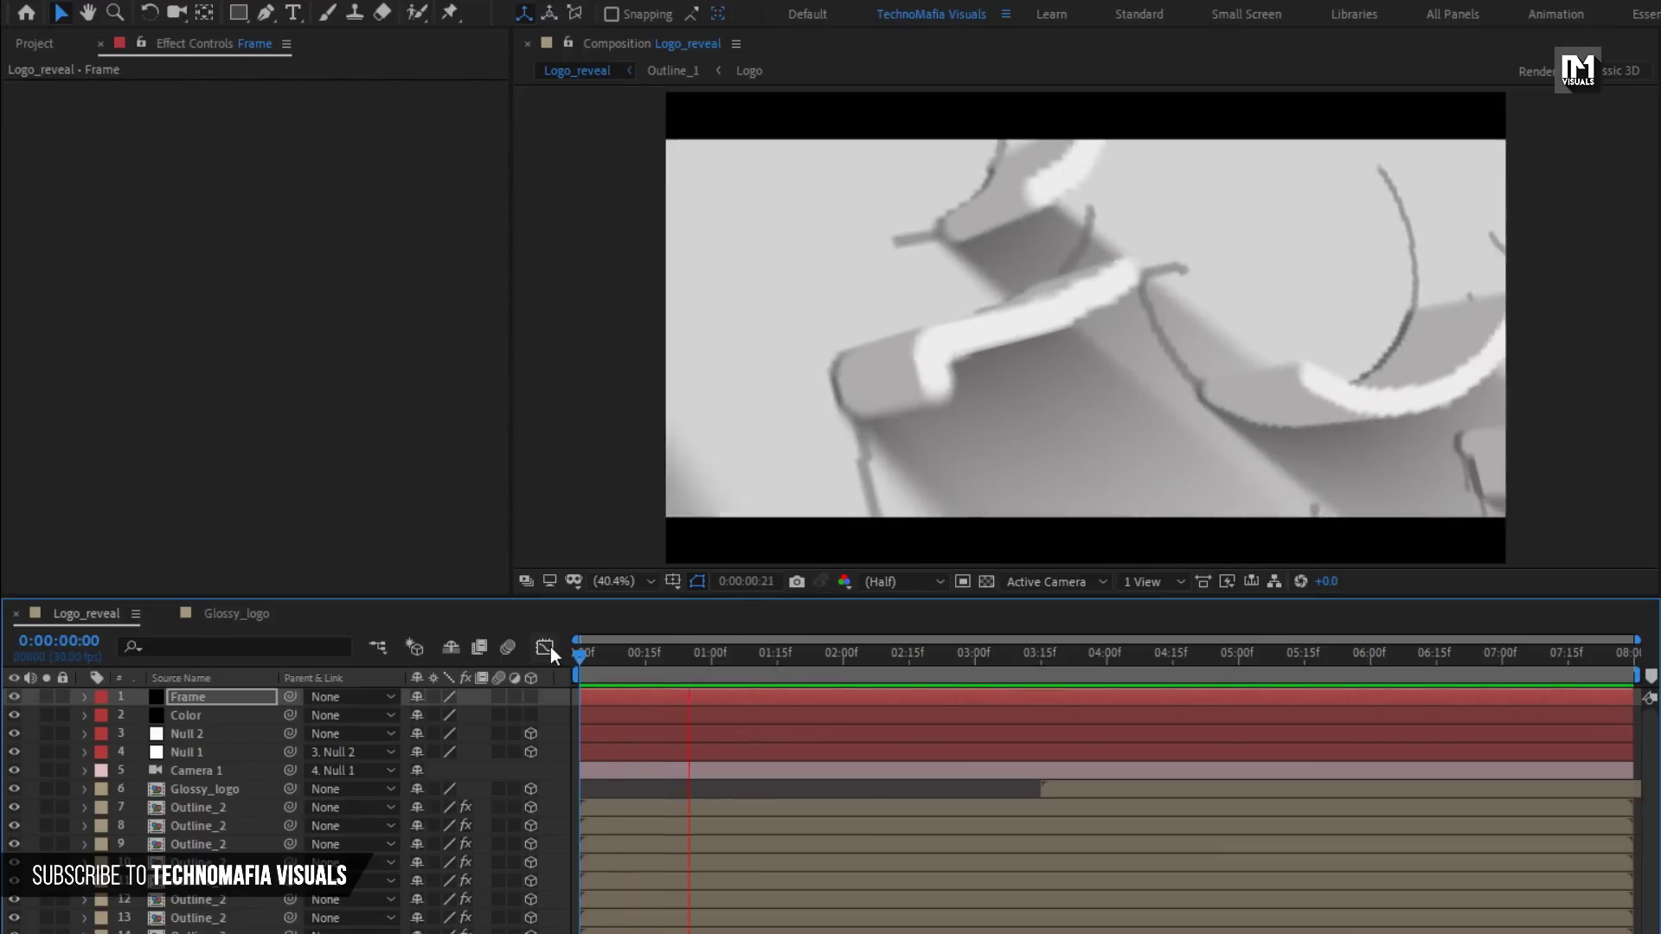